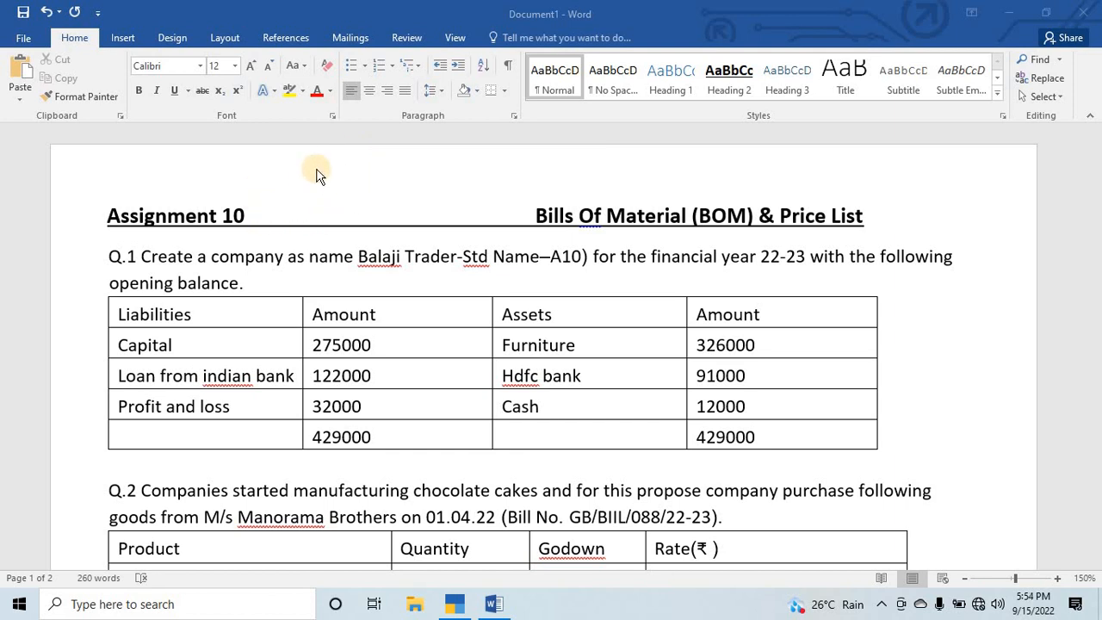
Read the Q.1 opening balance table and the Q.2 purchase table in the Assignment 10 document.
{"action": "scroll", "coordinate": [315, 175], "scroll_direction": "down", "scroll_amount": 3}
{"action": "scroll", "coordinate": [246, 216], "scroll_direction": "up", "scroll_amount": 3}
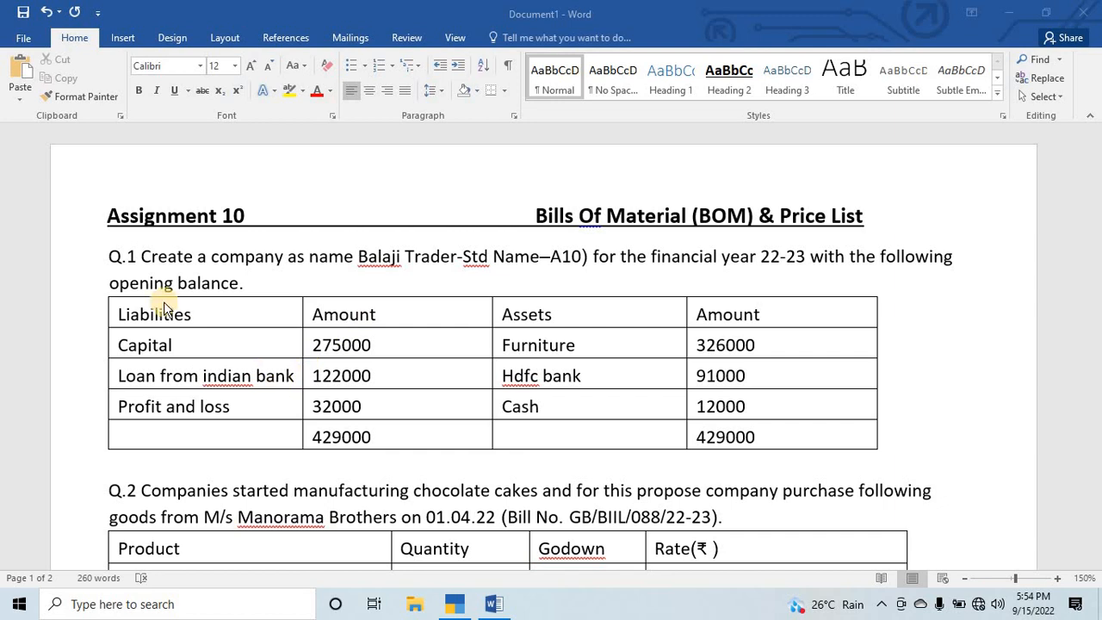
{"action": "left_click", "coordinate": [102, 293]}
{"action": "left_click", "coordinate": [138, 345]}
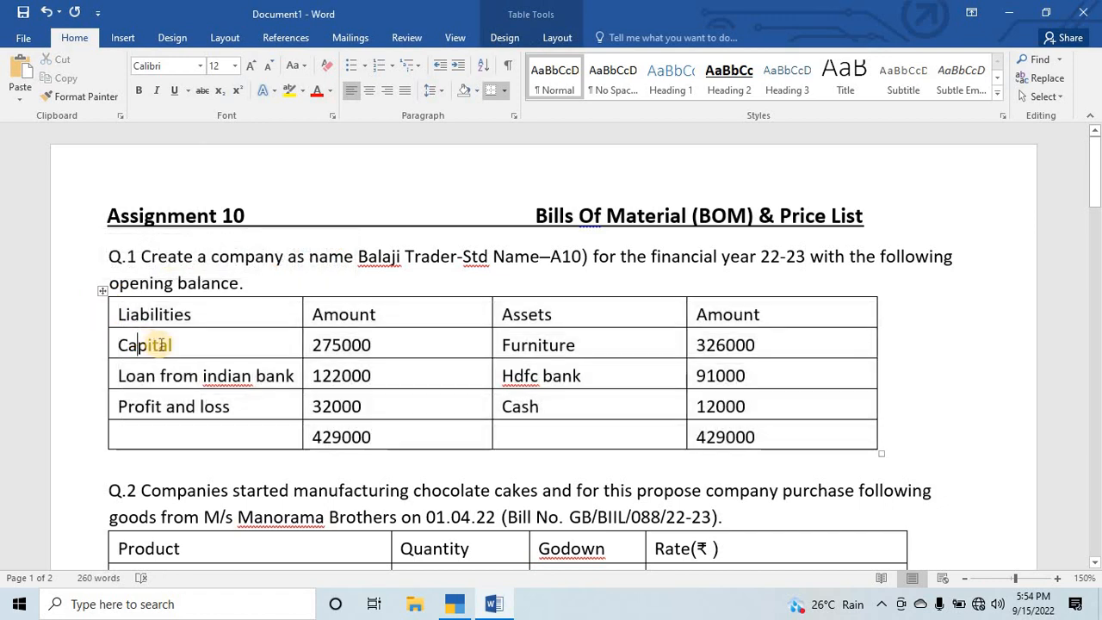
{"action": "left_click_drag", "start_coordinate": [118, 317], "coordinate": [757, 444]}
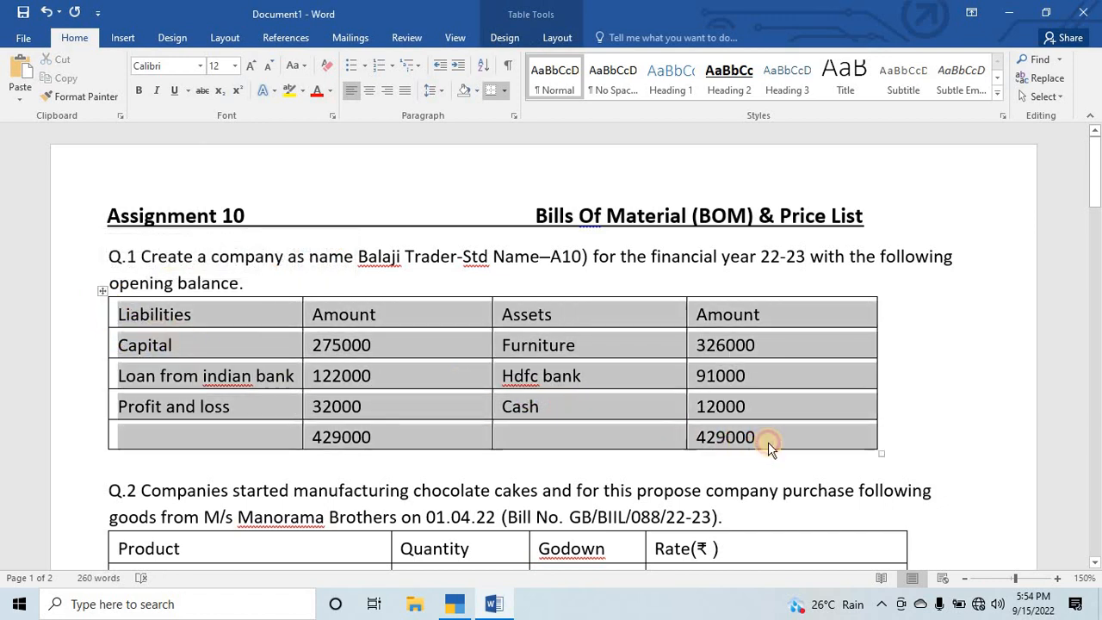
{"action": "left_click", "coordinate": [193, 376]}
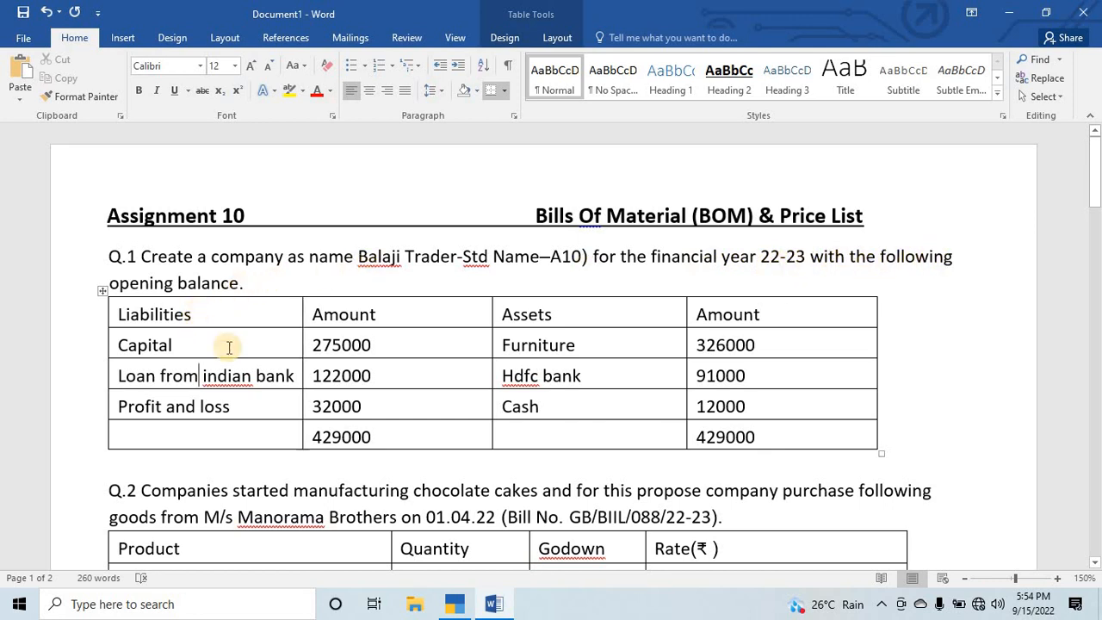
{"action": "scroll", "coordinate": [492, 367], "scroll_direction": "down", "scroll_amount": 2}
{"action": "scroll", "coordinate": [493, 367], "scroll_direction": "down", "scroll_amount": 3}
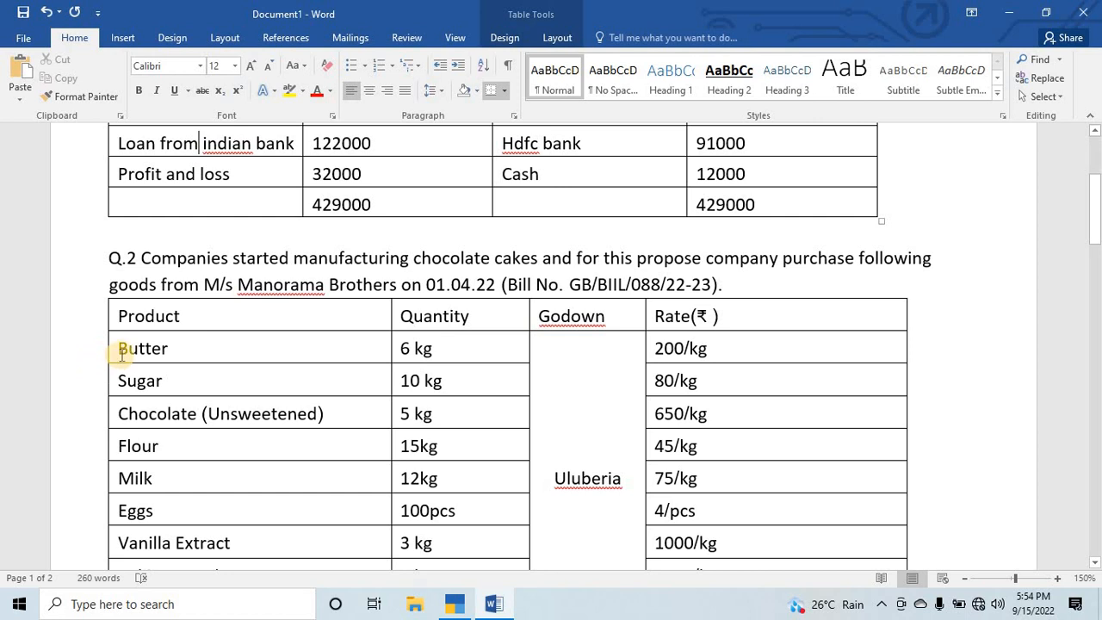
{"action": "scroll", "coordinate": [126, 338], "scroll_direction": "down", "scroll_amount": 1}
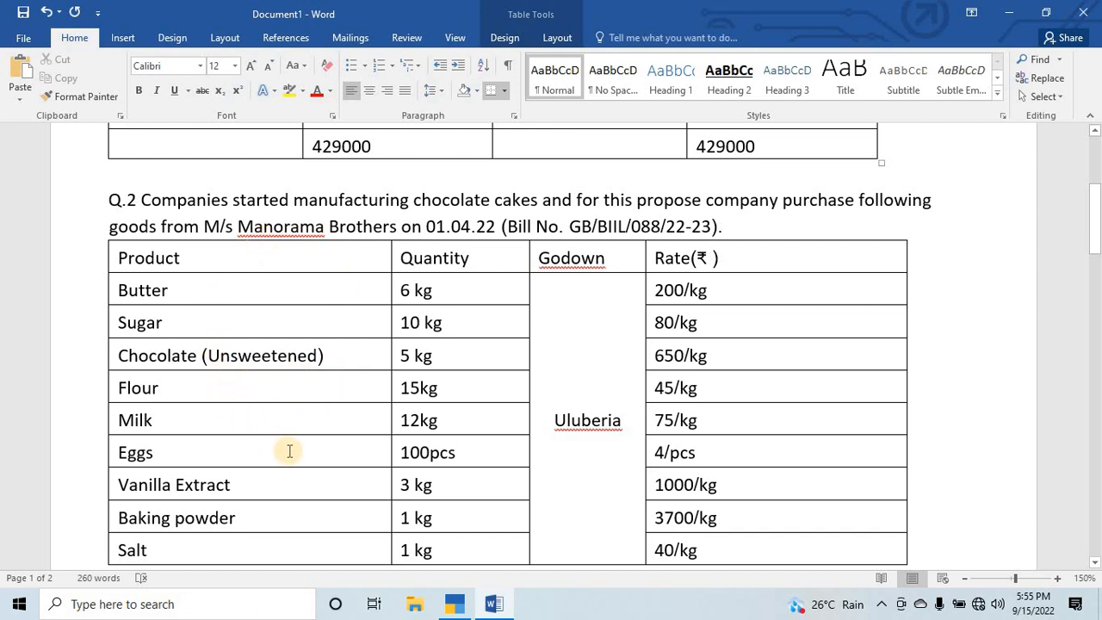
{"action": "key", "text": "alt"}
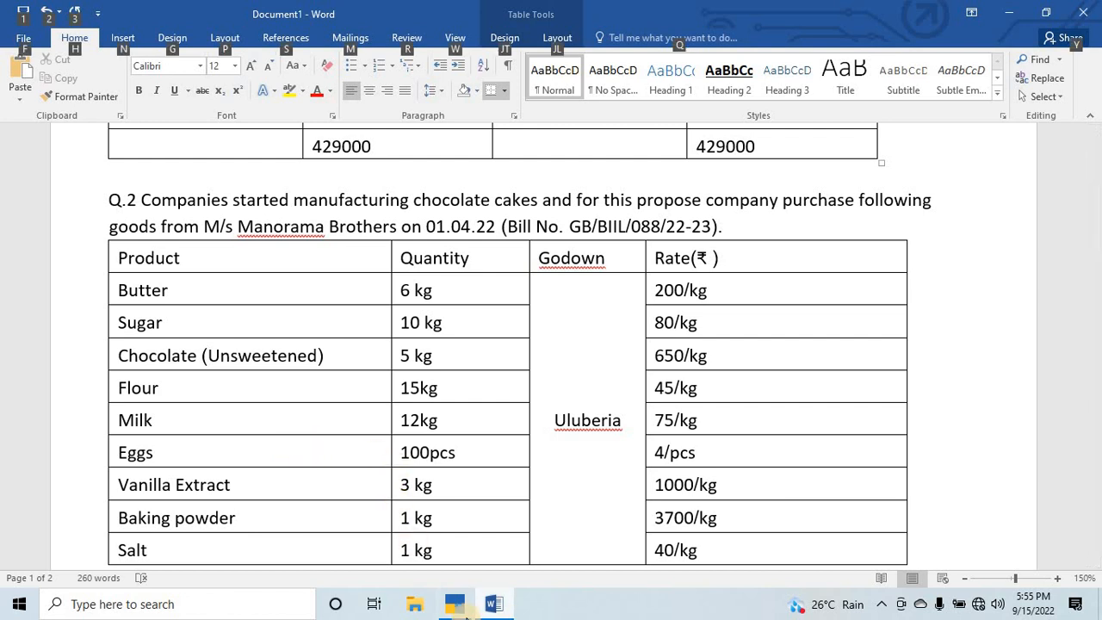
{"action": "key", "text": "alt"}
{"action": "scroll", "coordinate": [480, 362], "scroll_direction": "up", "scroll_amount": 3}
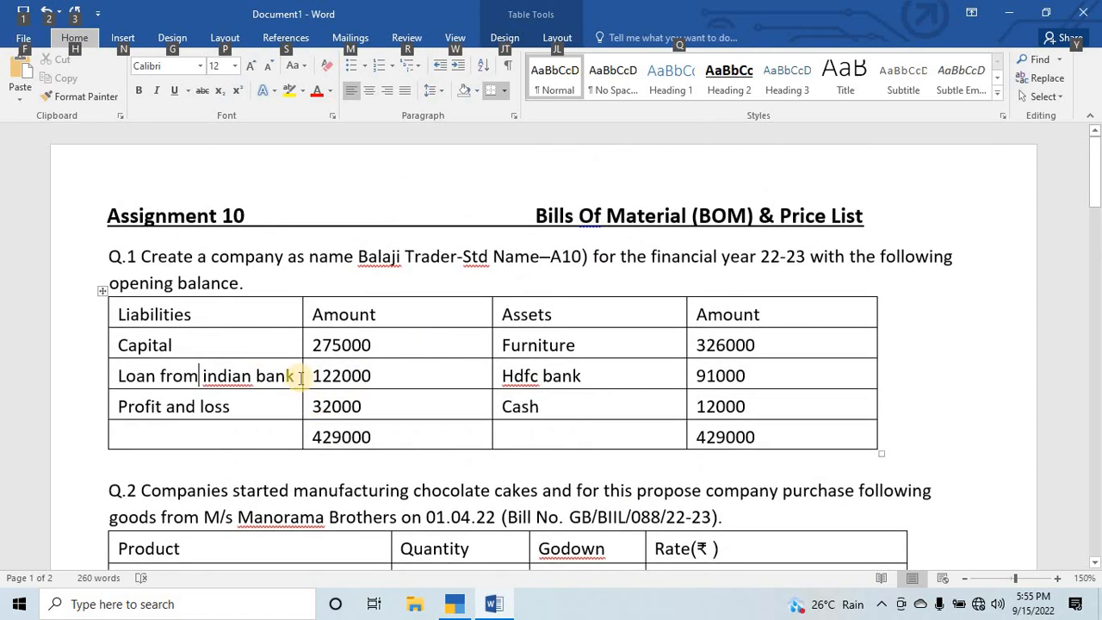
Switch to TallyPrime and open multi-ledger alteration for All Items from the Chart of Accounts.
{"action": "key", "text": "alt+Tab"}
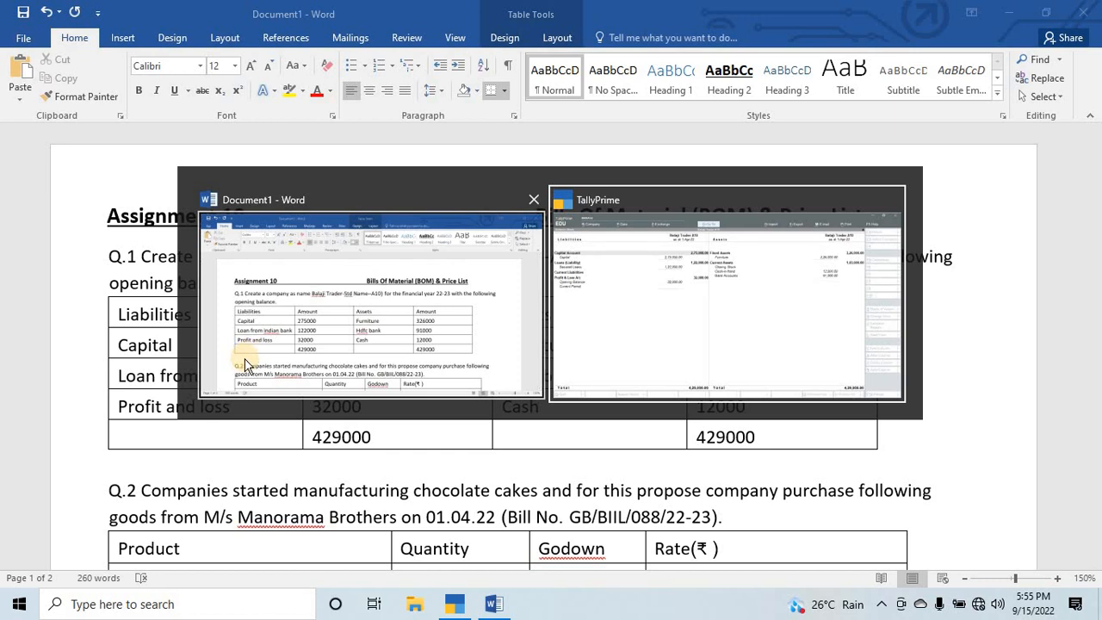
{"action": "key", "text": "alt+Tab"}
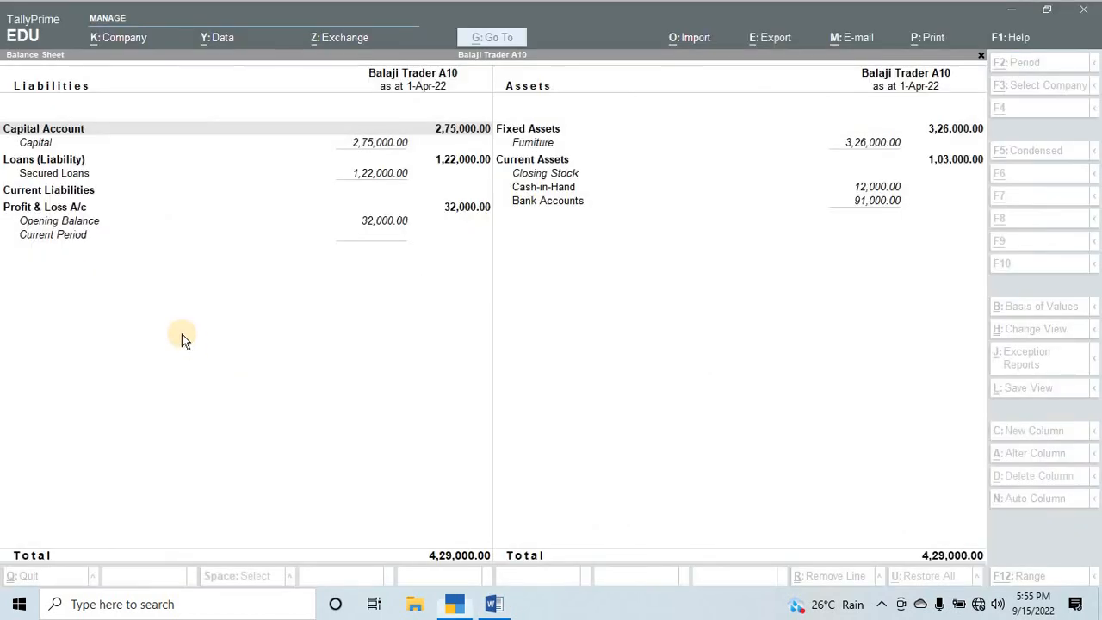
{"action": "key", "text": "Escape"}
{"action": "key", "text": "Escape"}
{"action": "key", "text": "Escape"}
{"action": "key", "text": "Down"}
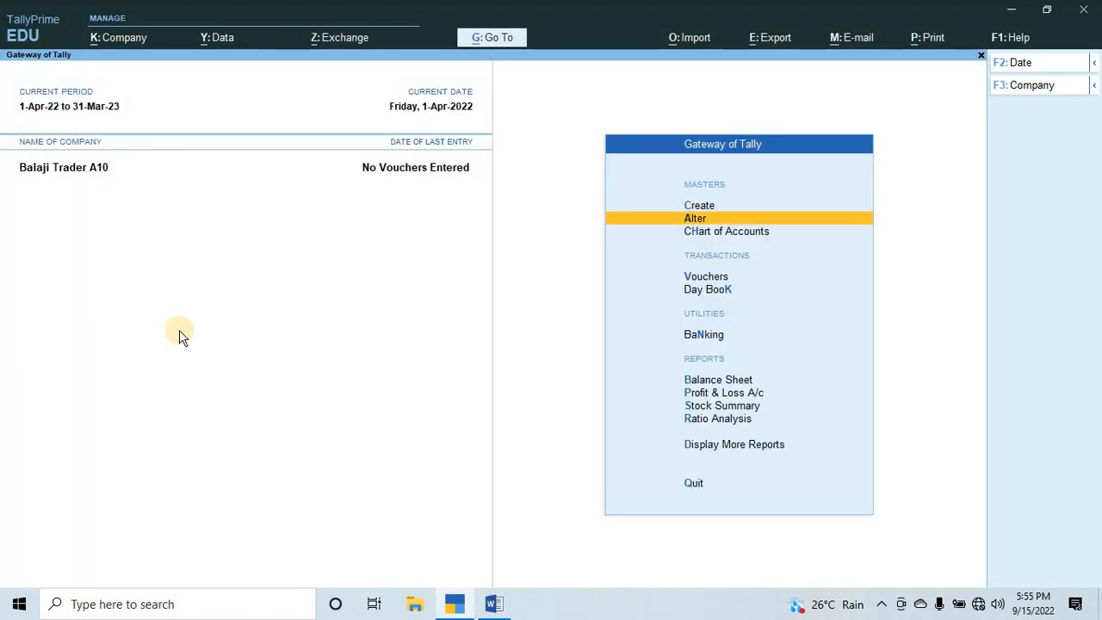
{"action": "key", "text": "Down"}
{"action": "key", "text": "Return"}
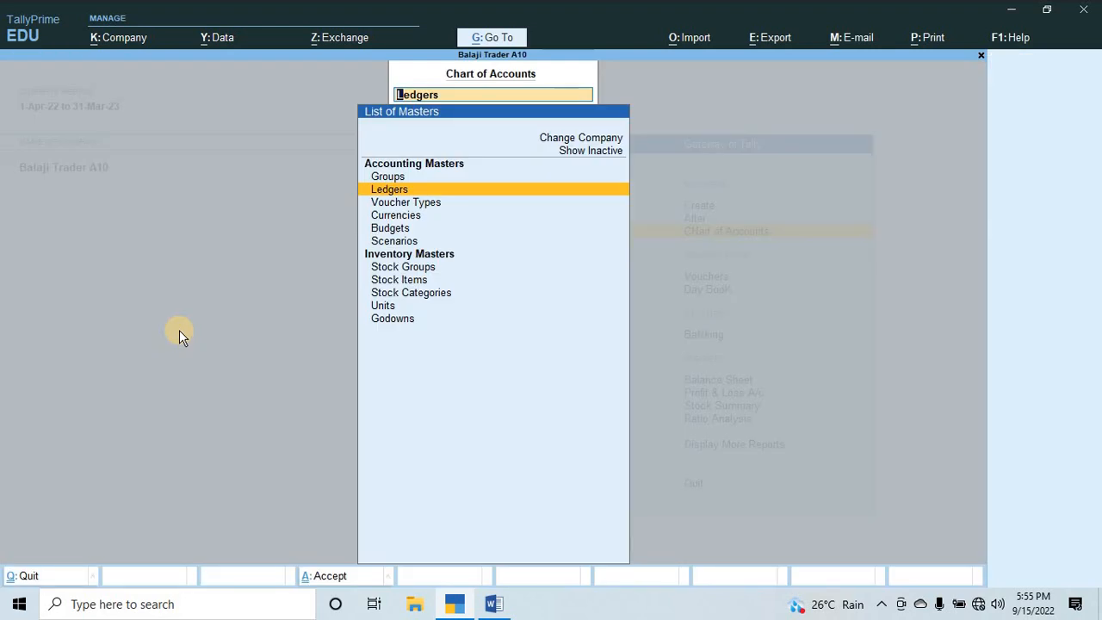
{"action": "key", "text": "Return"}
{"action": "key", "text": "alt+h"}
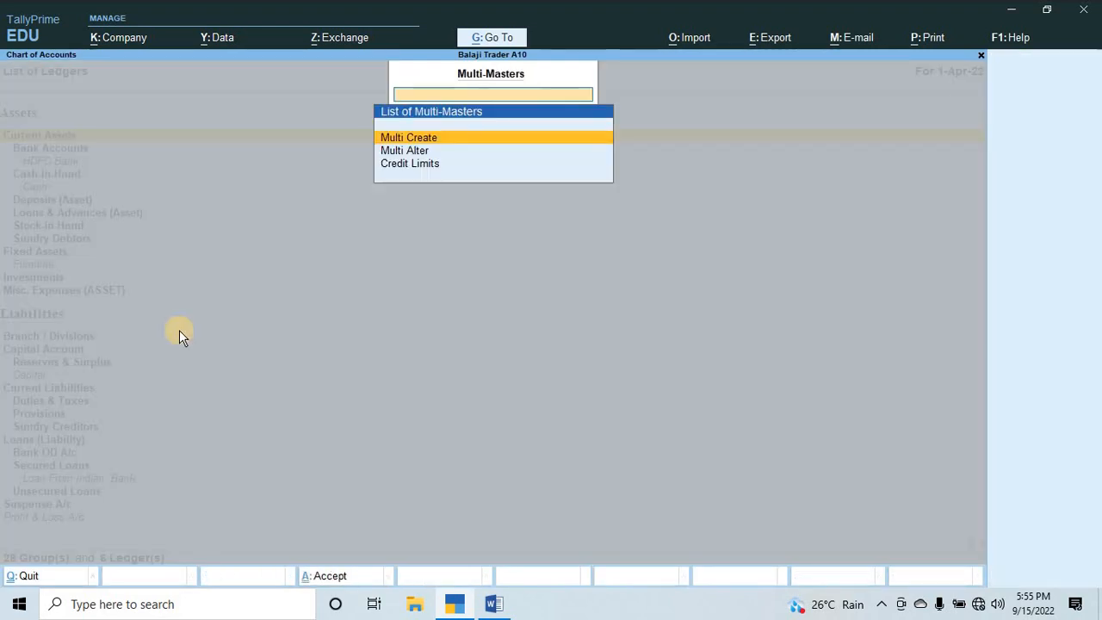
{"action": "key", "text": "Down"}
{"action": "key", "text": "Return"}
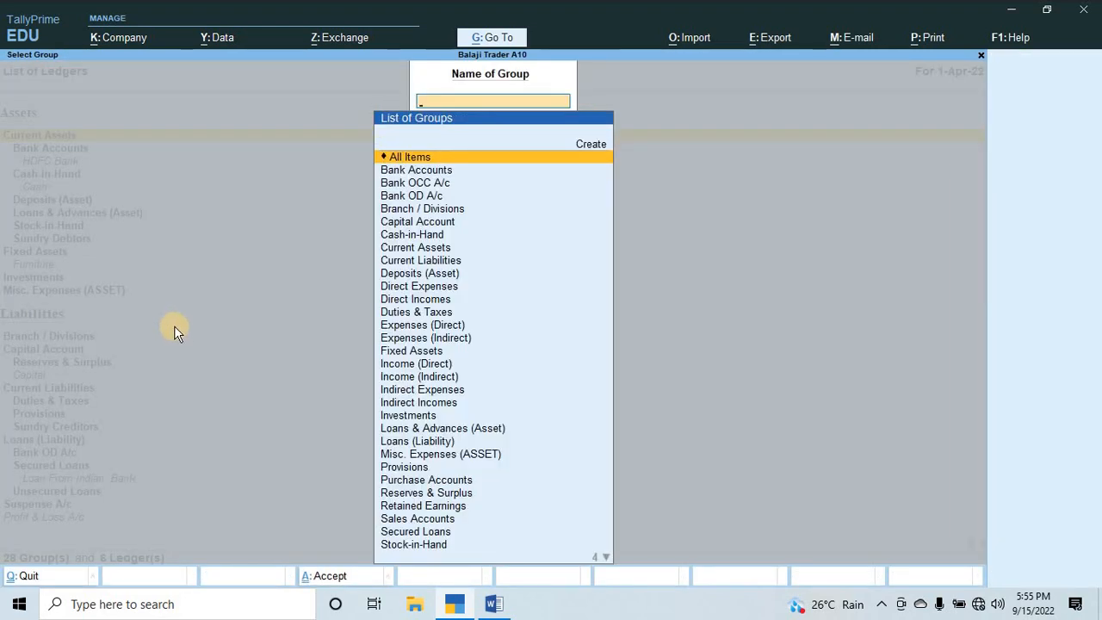
{"action": "key", "text": "Return"}
Review each ledger's group, opening balance and Dr/Cr side, accept the list and return to the Gateway of Tally.
{"action": "key", "text": "Return"}
{"action": "key", "text": "Return"}
{"action": "key", "text": "Return"}
{"action": "key", "text": "Return"}
{"action": "key", "text": "Return"}
{"action": "key", "text": "Return"}
{"action": "key", "text": "Return"}
{"action": "key", "text": "Return"}
{"action": "key", "text": "Return"}
{"action": "key", "text": "Return"}
{"action": "key", "text": "Return"}
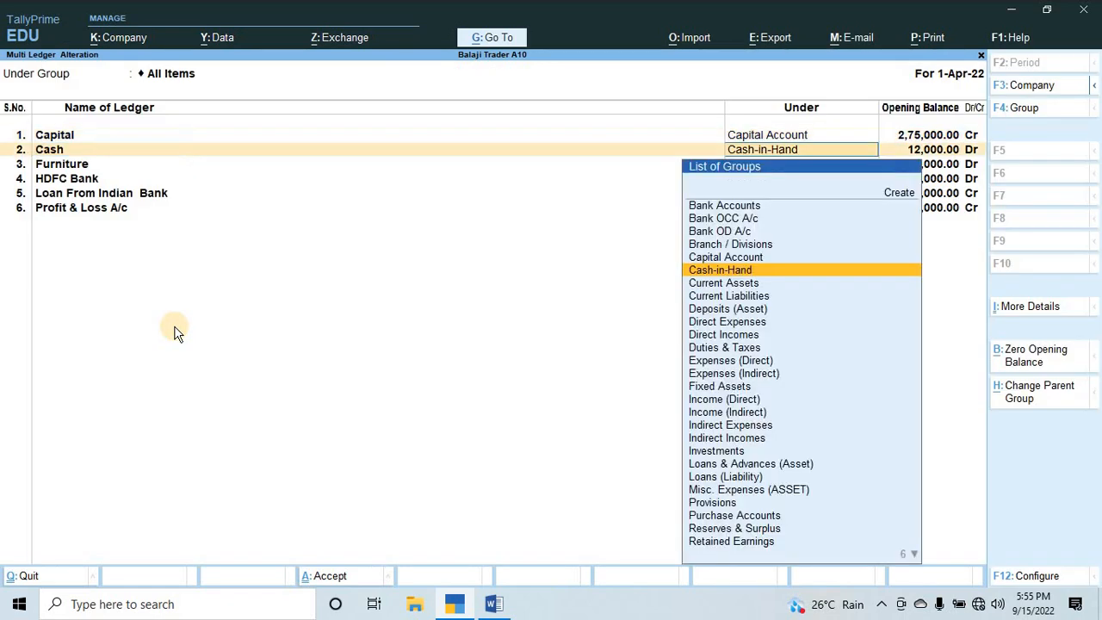
{"action": "key", "text": "Return"}
{"action": "key", "text": "Return"}
{"action": "key", "text": "Return"}
{"action": "key", "text": "Return"}
{"action": "key", "text": "Return"}
{"action": "key", "text": "Return"}
{"action": "key", "text": "Return"}
{"action": "key", "text": "Return"}
{"action": "key", "text": "Return"}
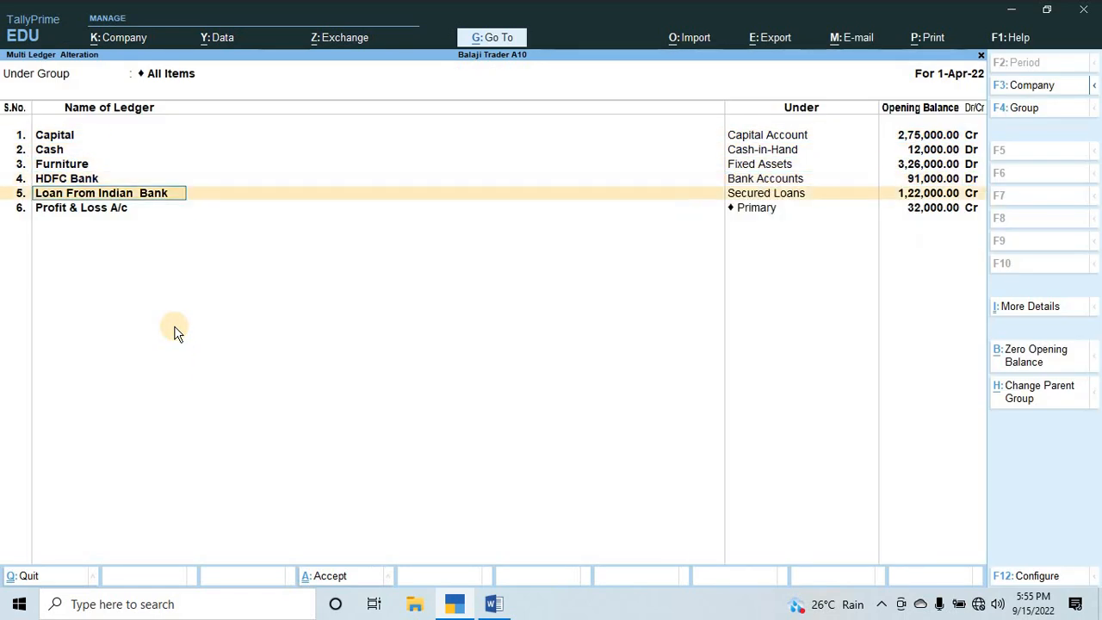
{"action": "key", "text": "Return"}
{"action": "key", "text": "Return"}
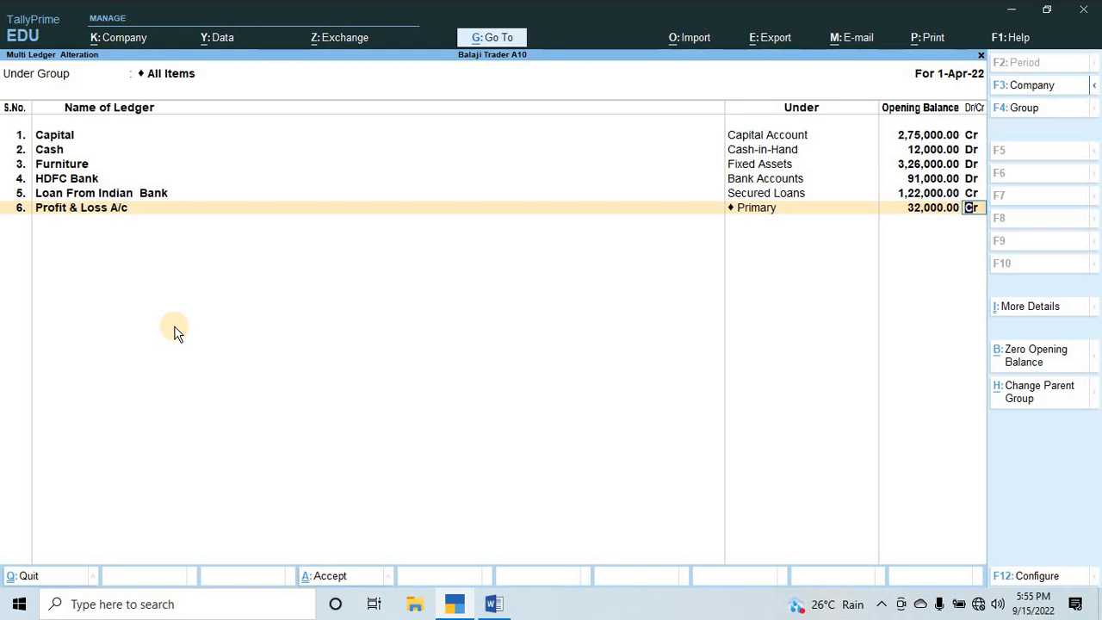
{"action": "key", "text": "Return"}
{"action": "key", "text": "ctrl+a"}
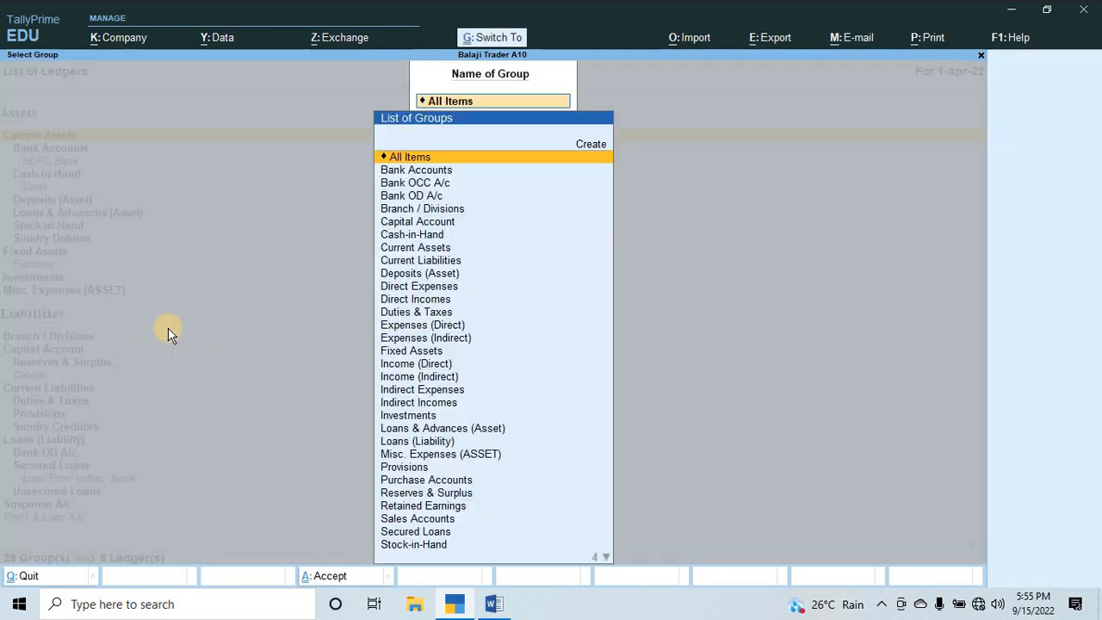
{"action": "key", "text": "Escape"}
{"action": "key", "text": "Escape"}
{"action": "key", "text": "Escape"}
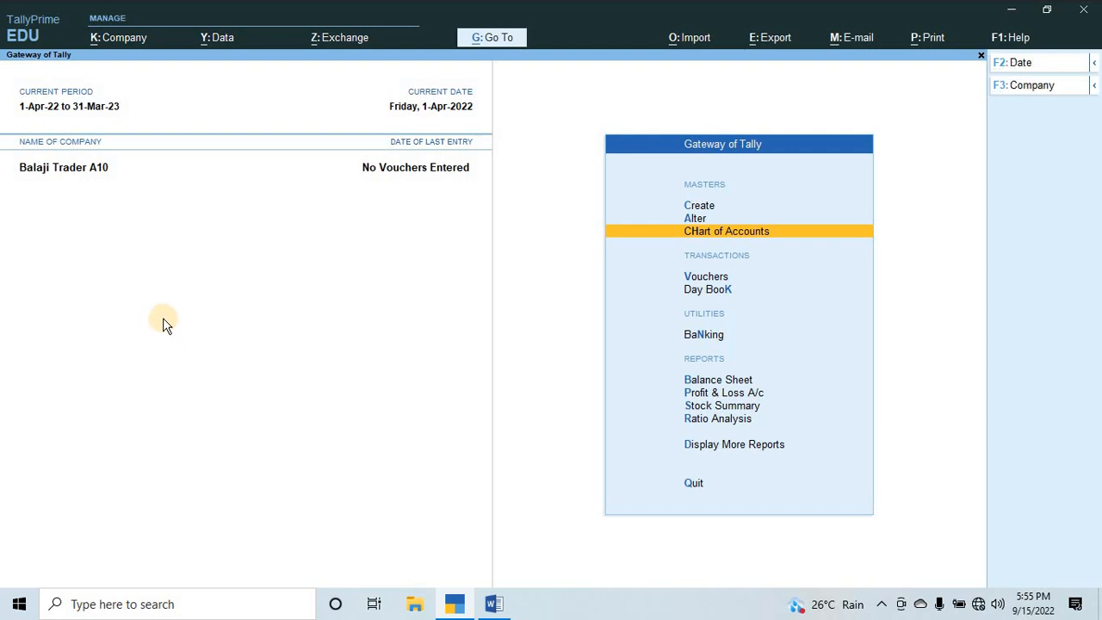
Check the Balance Sheet in detailed view down to the Profit & Loss A/c, and close the report.
{"action": "key", "text": "ctrl"}
{"action": "key", "text": "b"}
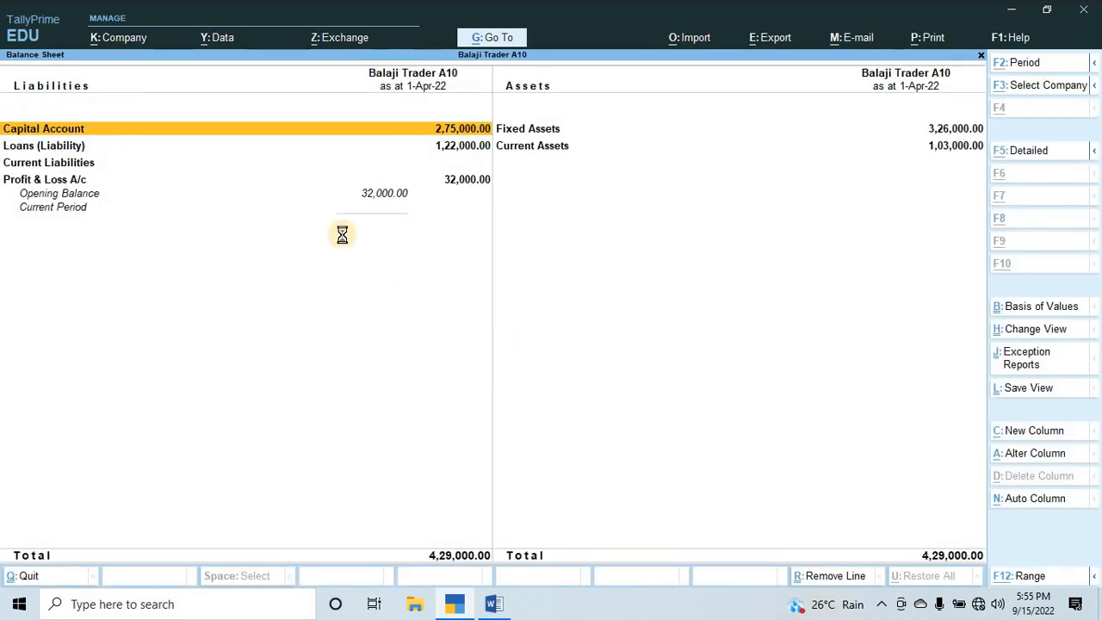
{"action": "key", "text": "alt+F5"}
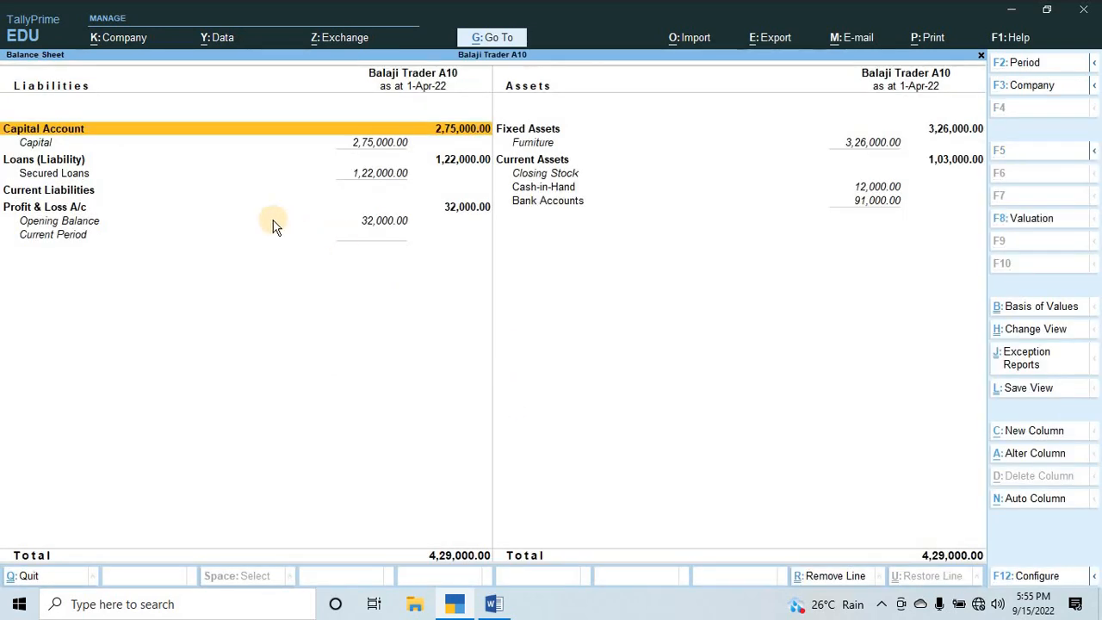
{"action": "key", "text": "Down"}
{"action": "key", "text": "Down"}
{"action": "key", "text": "Down"}
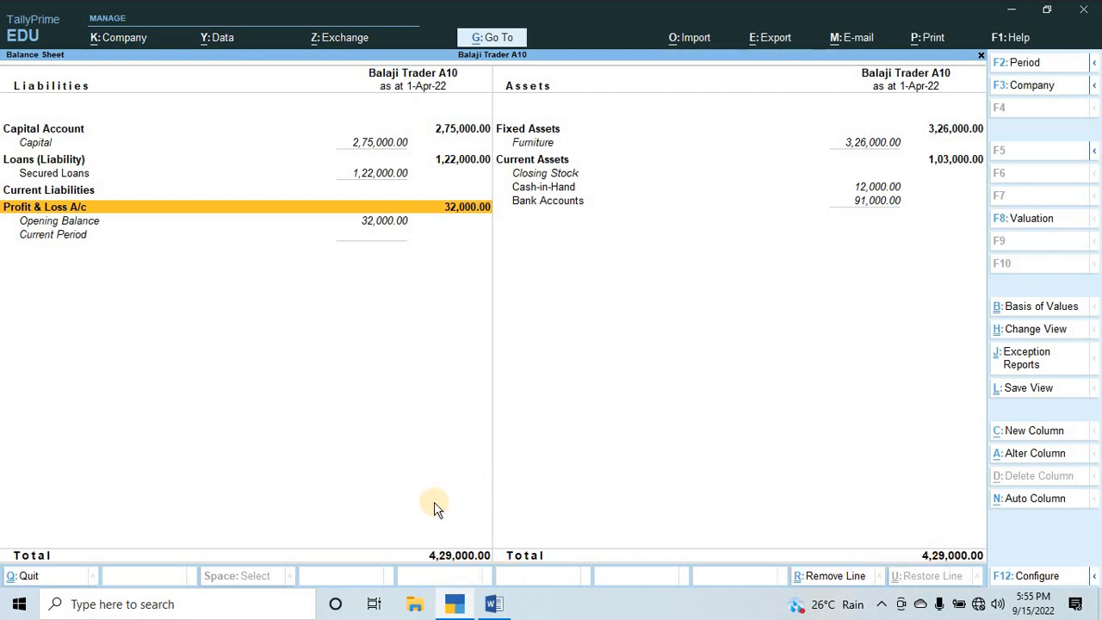
{"action": "key", "text": "Escape"}
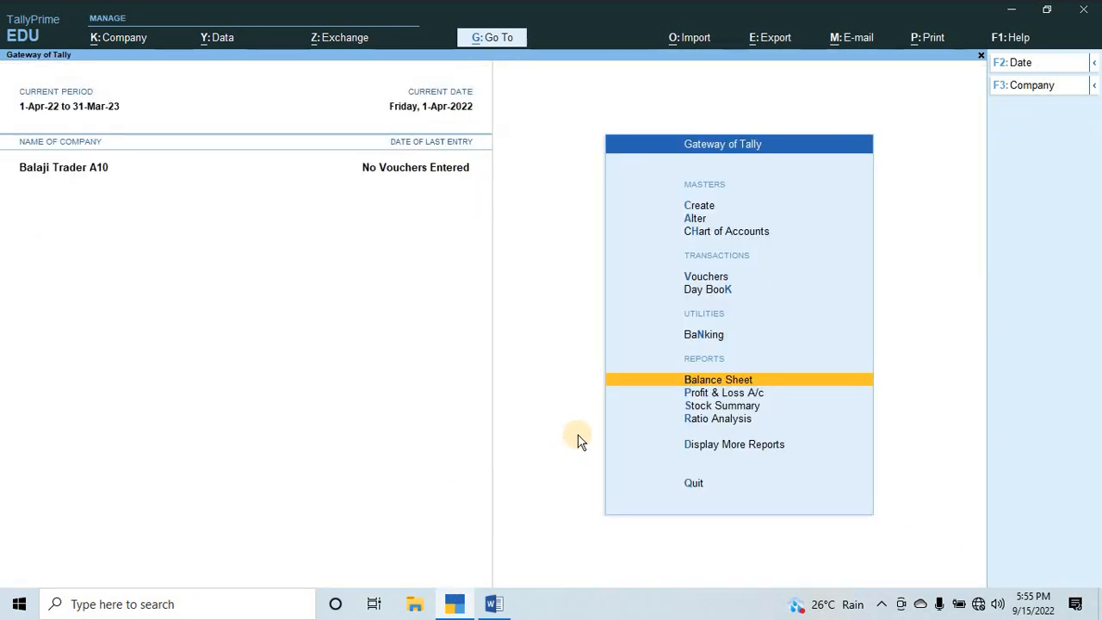
{"action": "key", "text": "Up"}
{"action": "key", "text": "Up"}
{"action": "key", "text": "Up"}
{"action": "key", "text": "Up"}
{"action": "key", "text": "Up"}
{"action": "key", "text": "Down"}
{"action": "key", "text": "Down"}
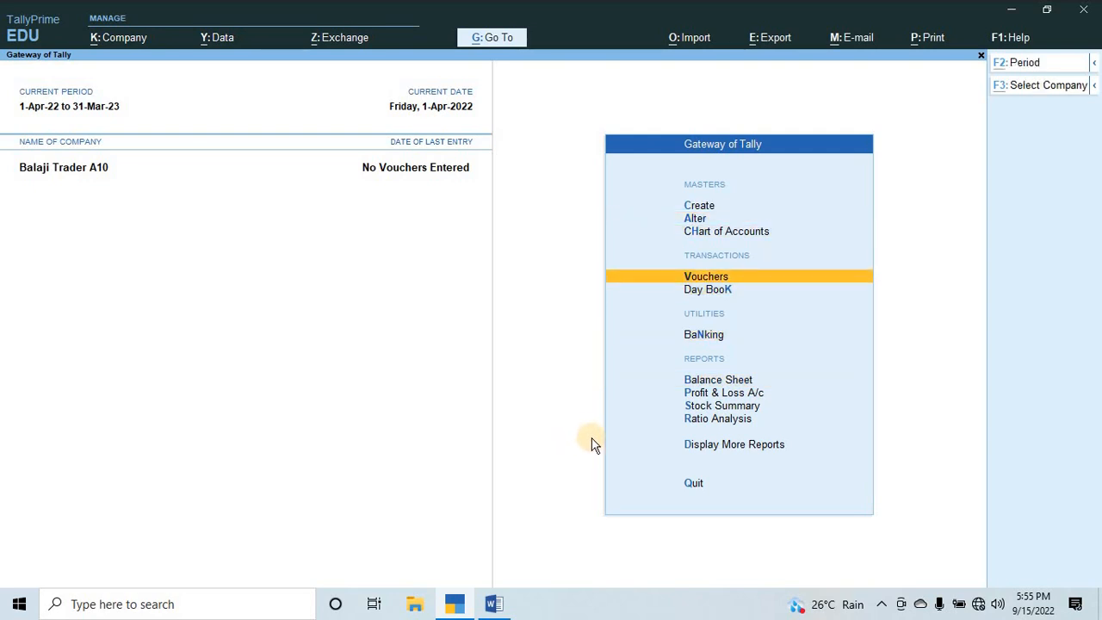
Switch to the Word assignment and review the Q.2 products, quantities, rates and godown name.
{"action": "key", "text": "alt+Tab"}
{"action": "scroll", "coordinate": [423, 327], "scroll_direction": "down", "scroll_amount": 4}
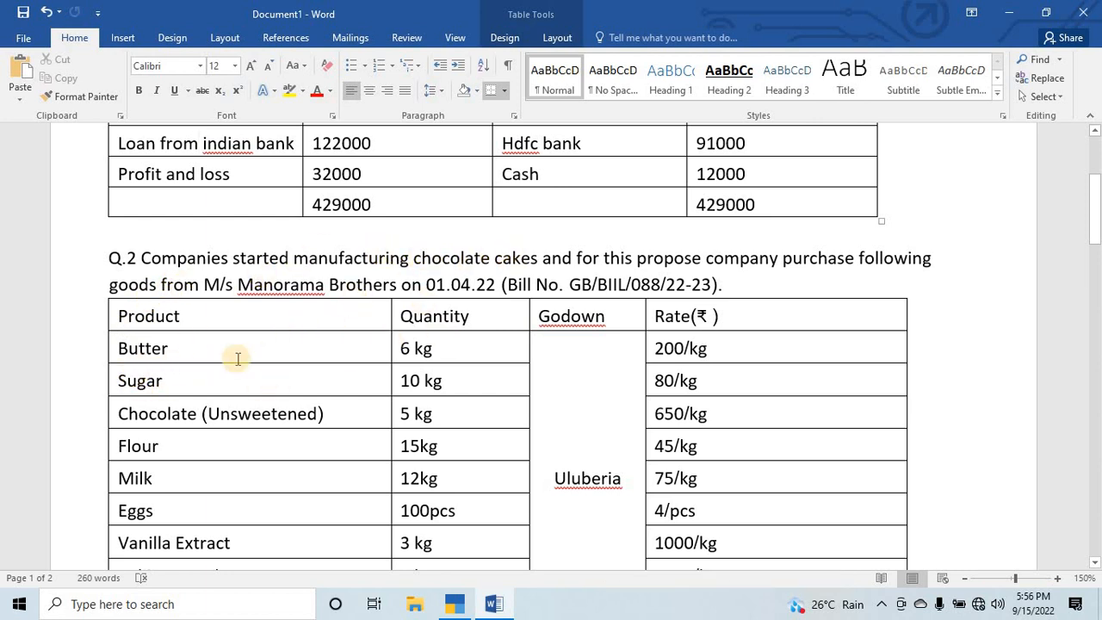
{"action": "scroll", "coordinate": [396, 361], "scroll_direction": "down", "scroll_amount": 1}
{"action": "scroll", "coordinate": [456, 353], "scroll_direction": "down", "scroll_amount": 1}
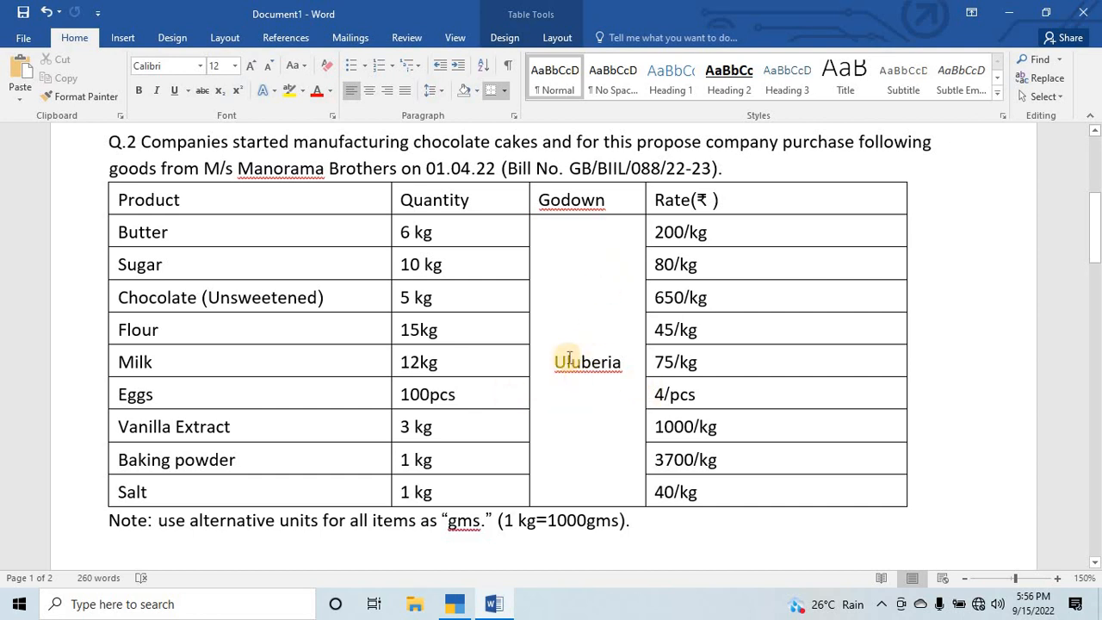
{"action": "left_click_drag", "start_coordinate": [556, 361], "coordinate": [634, 370]}
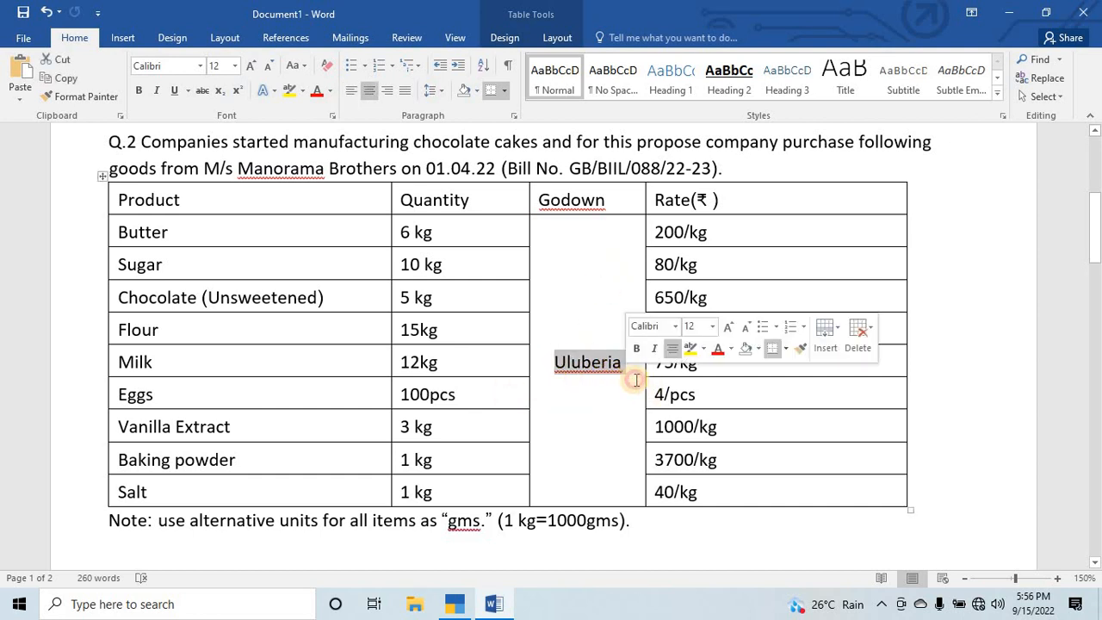
Switch to TallyPrime and start a new godown, entering the name Uluberia.
{"action": "key", "text": "alt+Tab"}
{"action": "key", "text": "Up"}
{"action": "key", "text": "Up"}
{"action": "key", "text": "Up"}
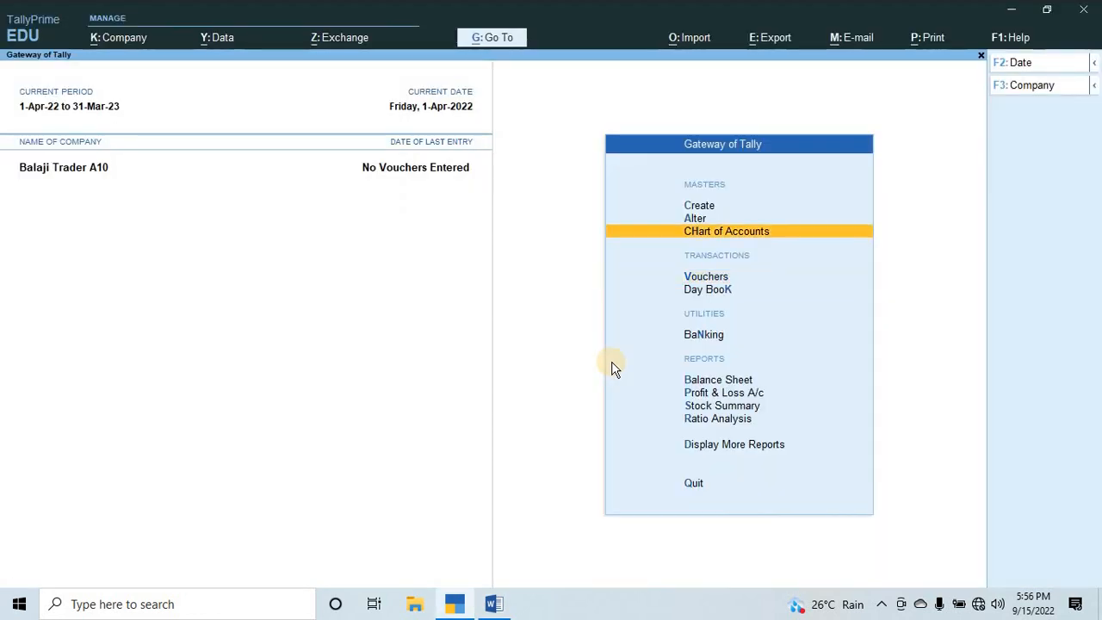
{"action": "key", "text": "Return"}
{"action": "key", "text": "Down"}
{"action": "key", "text": "Down"}
{"action": "key", "text": "Down"}
{"action": "key", "text": "Down"}
{"action": "key", "text": "Down"}
{"action": "key", "text": "Down"}
{"action": "key", "text": "Down"}
{"action": "key", "text": "Down"}
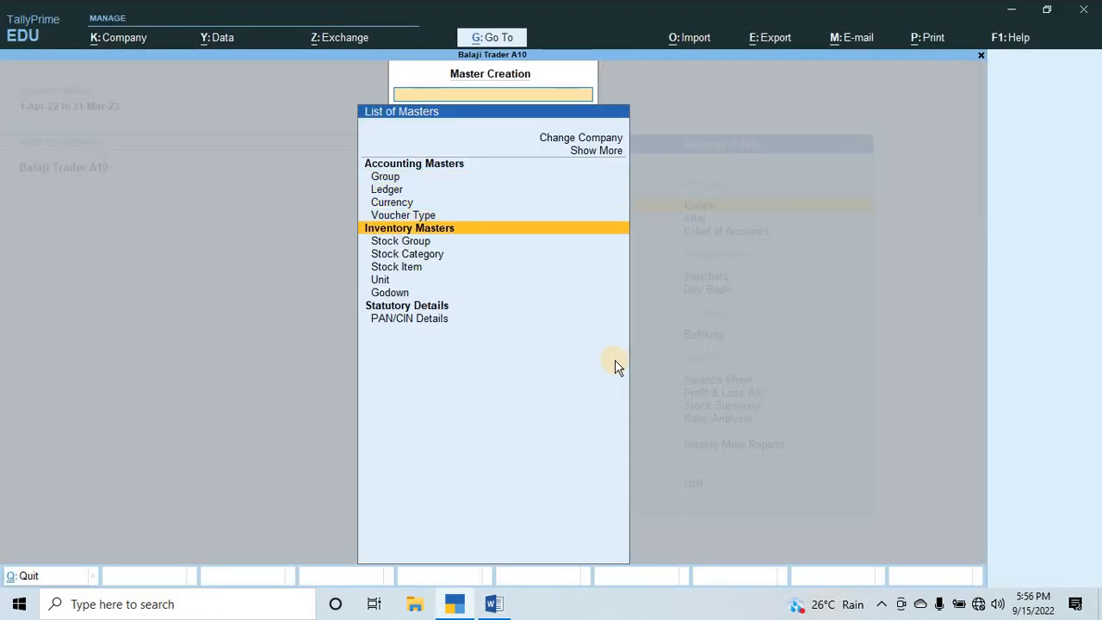
{"action": "key", "text": "Return"}
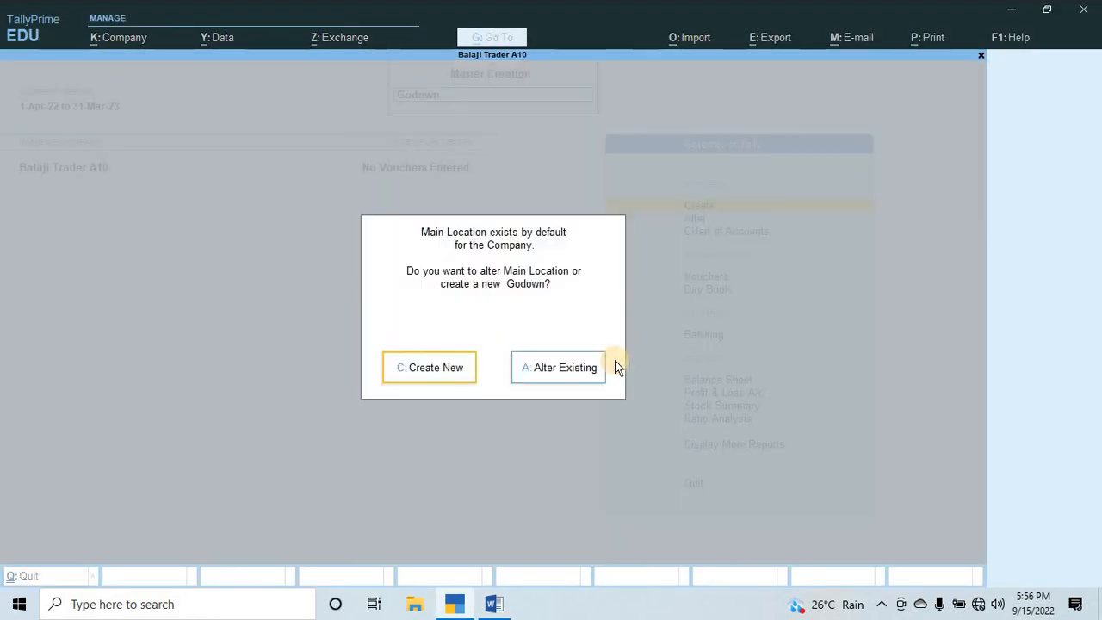
{"action": "key", "text": "Return"}
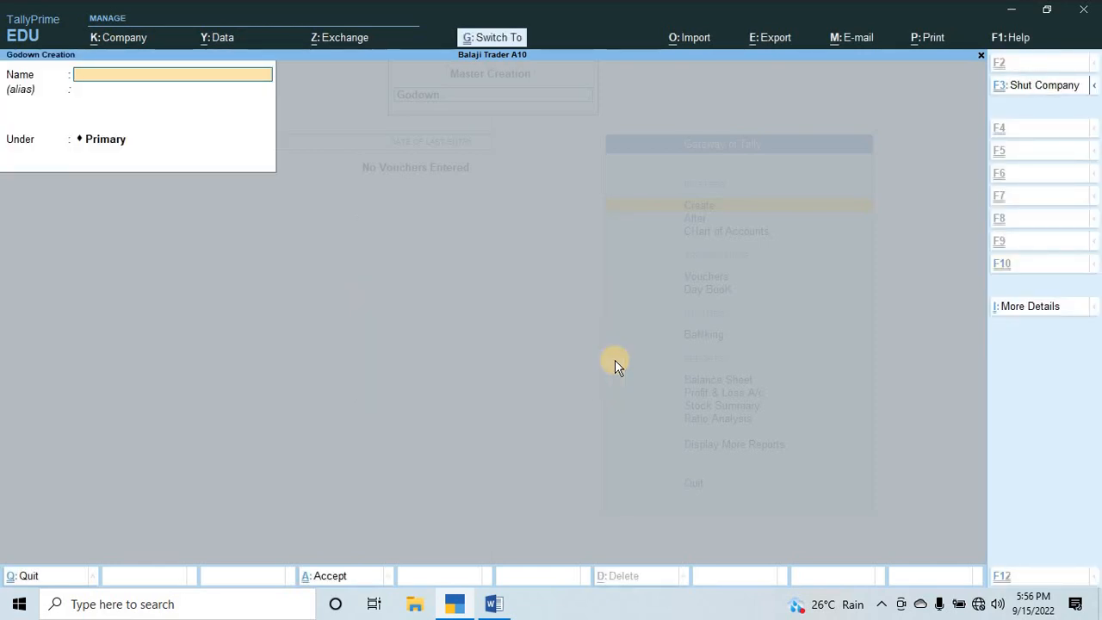
{"action": "type", "text": "Uluberia"}
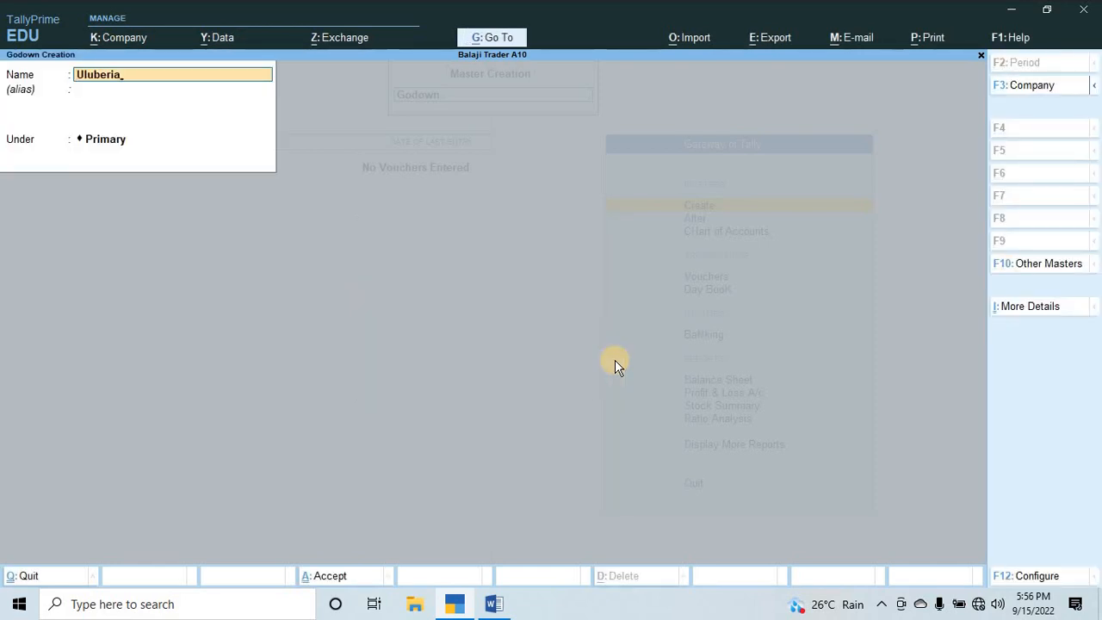
{"action": "key", "text": "Return"}
Configure godown creation to use addresses for godowns, and accept the configuration.
{"action": "key", "text": "F12"}
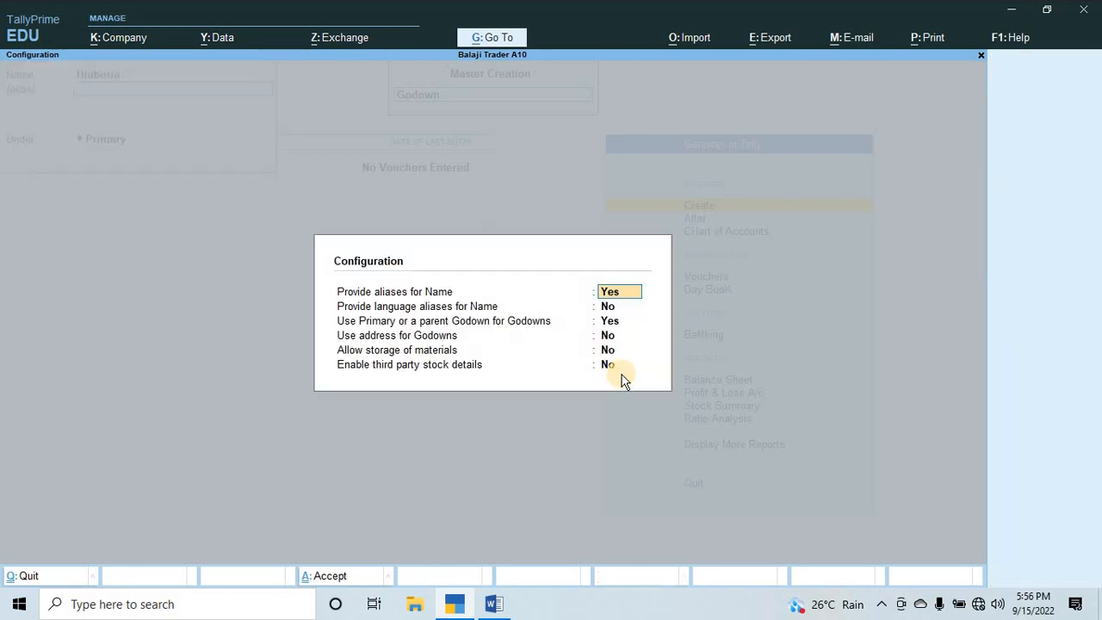
{"action": "key", "text": "Return"}
{"action": "key", "text": "Return"}
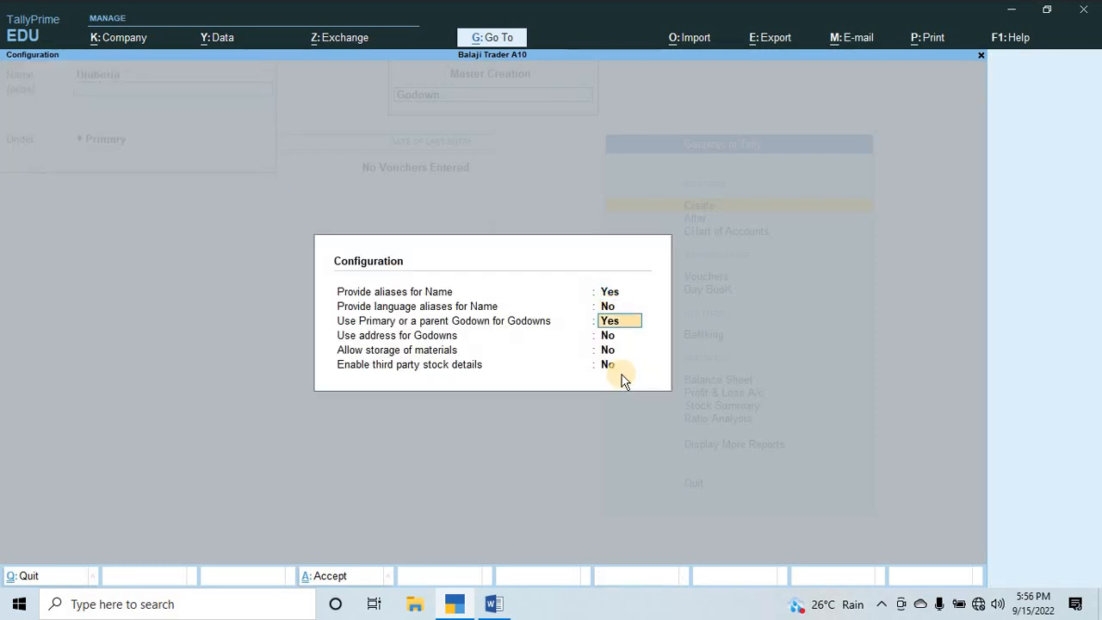
{"action": "key", "text": "Return"}
{"action": "type", "text": "y"}
{"action": "key", "text": "Return"}
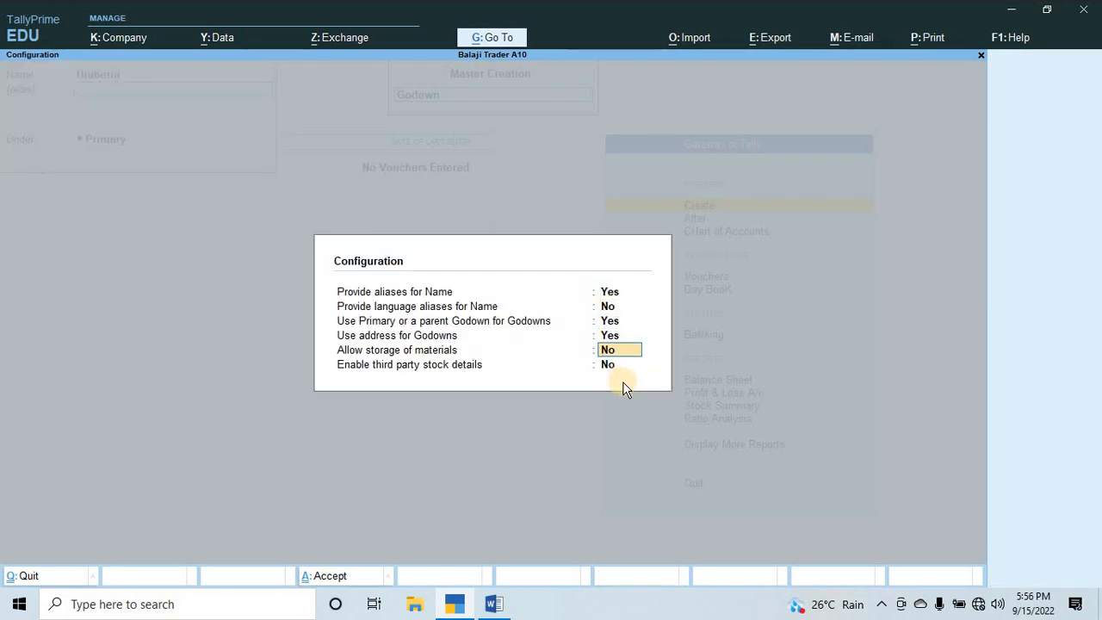
{"action": "key", "text": "Return"}
{"action": "key", "text": "Return"}
{"action": "key", "text": "Return"}
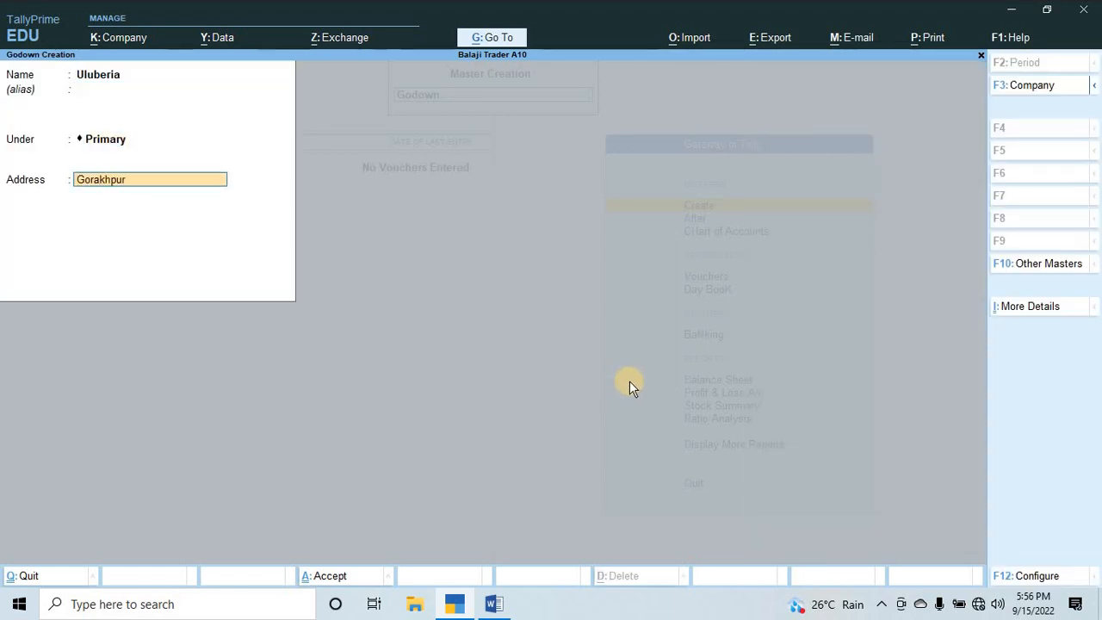
Save the godown Uluberia under Primary with Gorakhpur as its address, and return to the Gateway of Tally.
{"action": "key", "text": "Return"}
{"action": "key", "text": "Return"}
{"action": "key", "text": "y"}
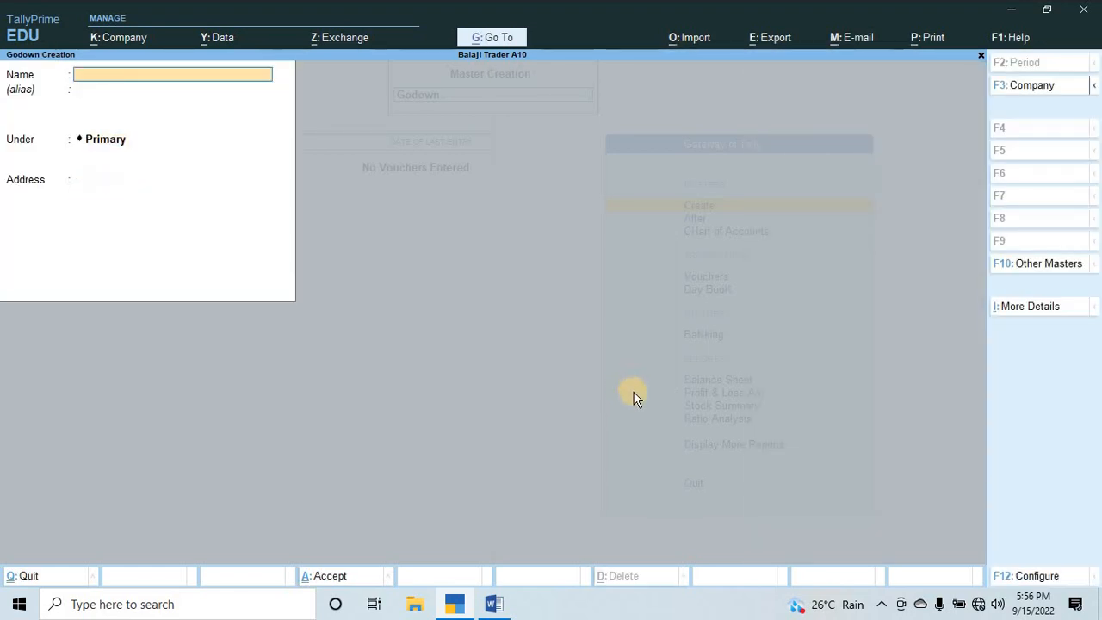
{"action": "key", "text": "Escape"}
{"action": "key", "text": "Escape"}
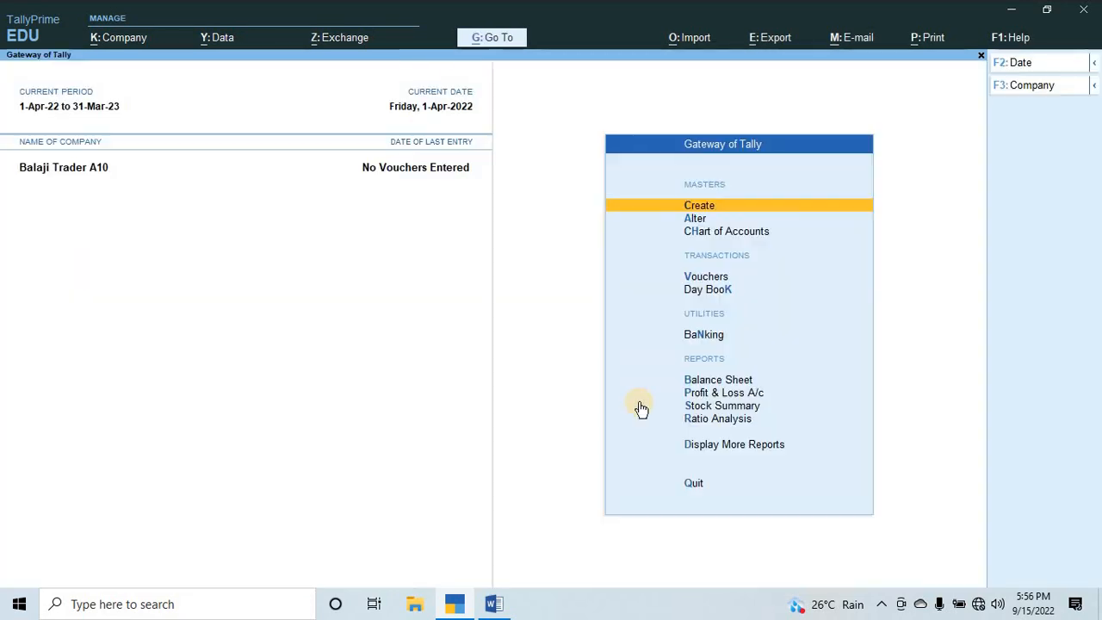
Copy the supplier name M/s Manorama Brothers from the Word assignment into the name of a new TallyPrime ledger.
{"action": "key", "text": "alt+Tab"}
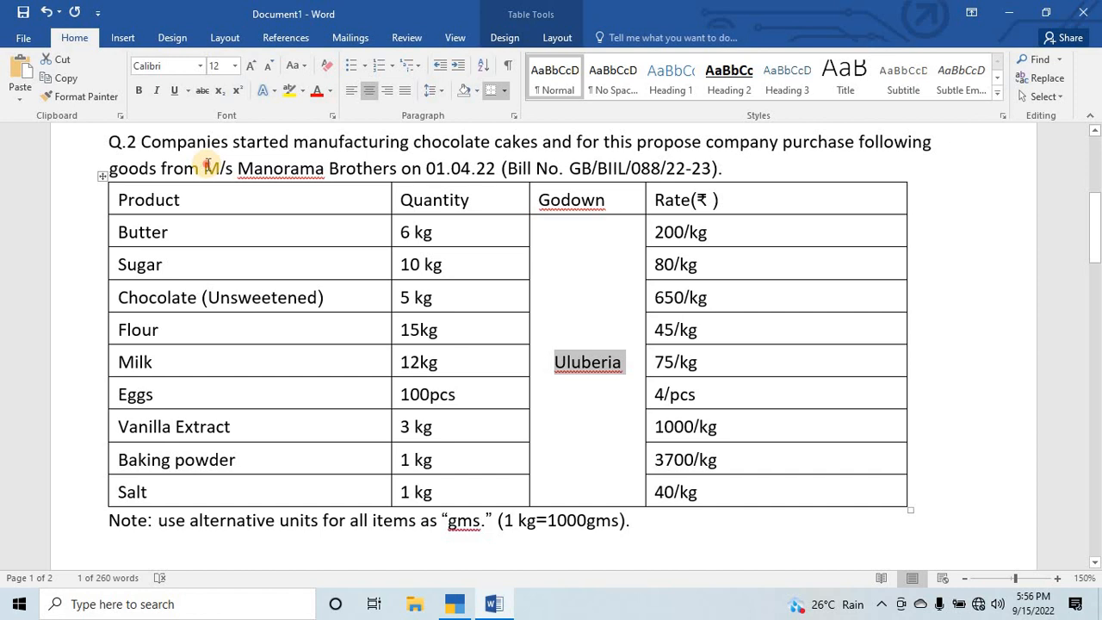
{"action": "left_click_drag", "start_coordinate": [205, 167], "coordinate": [293, 172]}
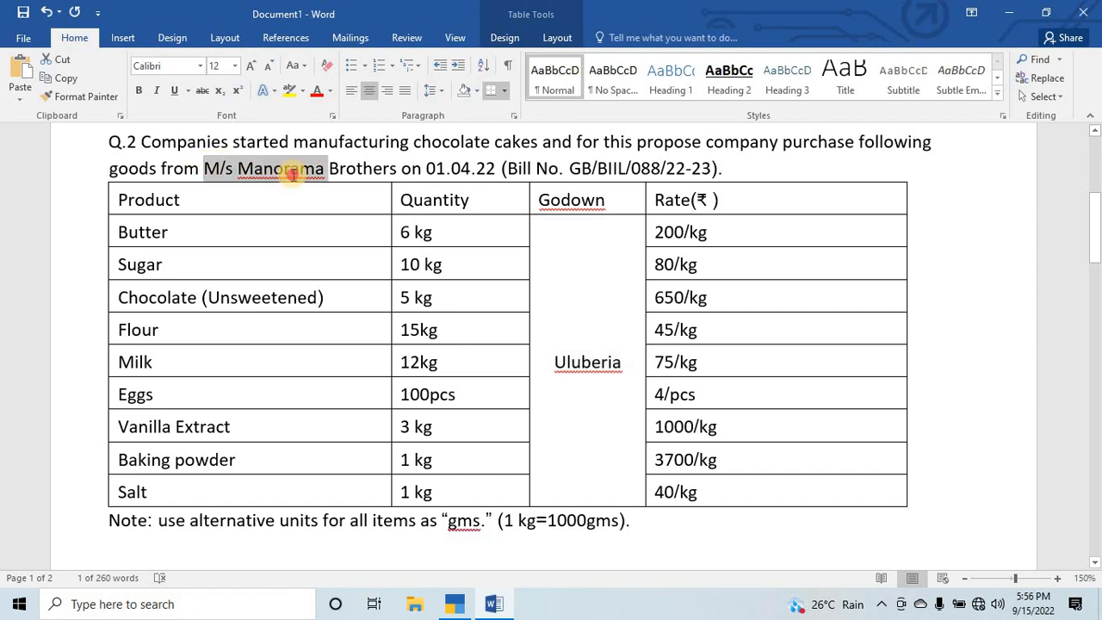
{"action": "left_click", "coordinate": [219, 168]}
{"action": "left_click_drag", "start_coordinate": [206, 168], "coordinate": [365, 175]}
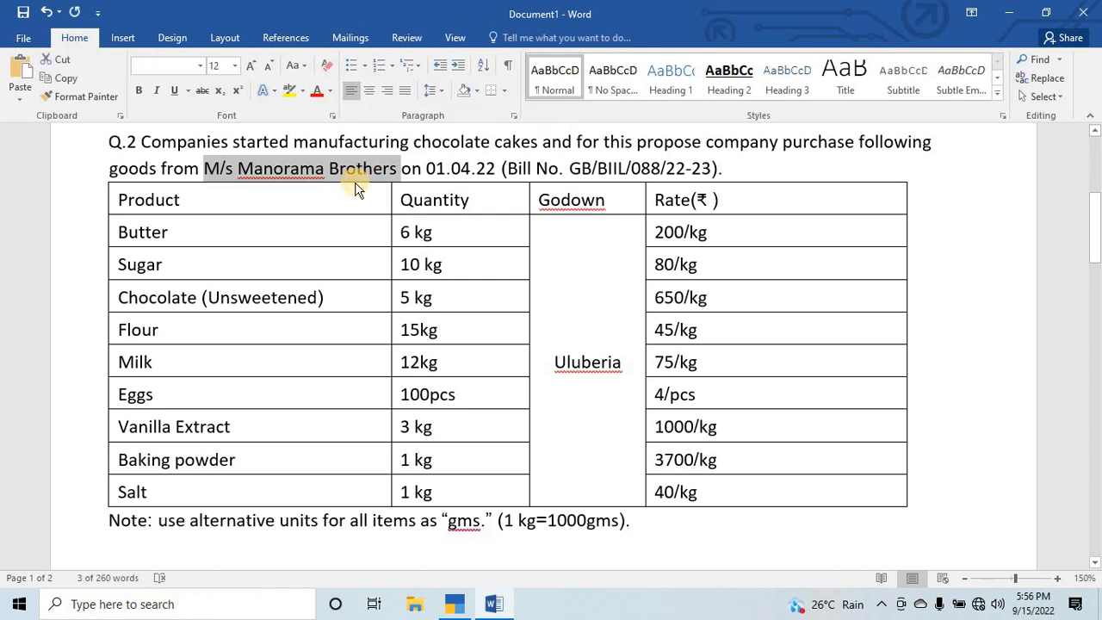
{"action": "key", "text": "alt+Tab"}
{"action": "key", "text": "Return"}
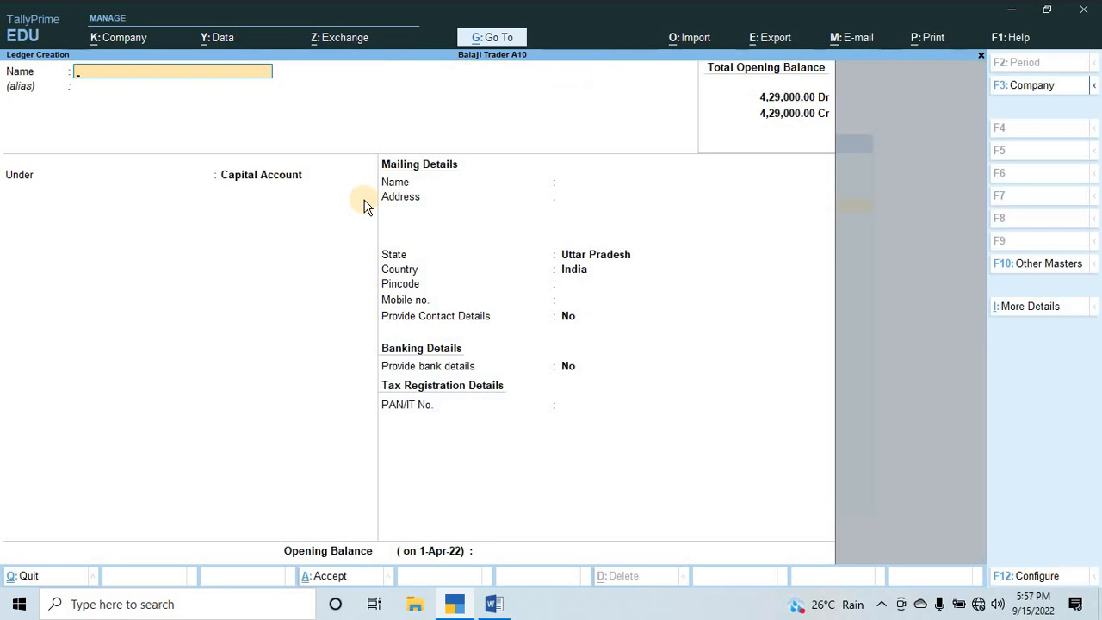
{"action": "key", "text": "ctrl+alt+v"}
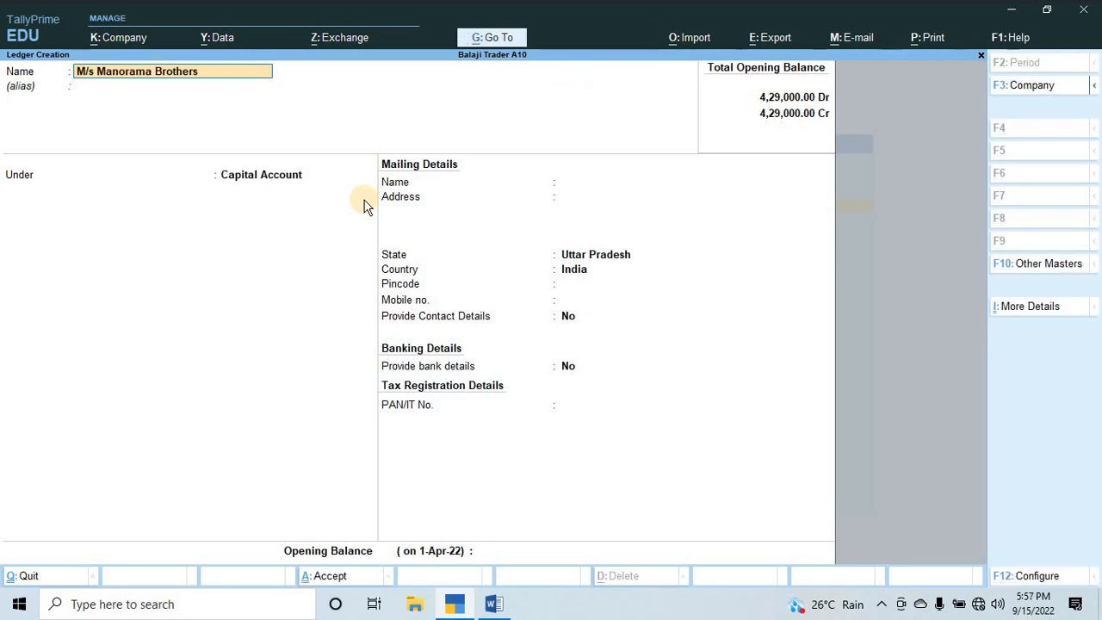
Place the supplier ledger under Sundry Creditors, save it and return to the Gateway of Tally.
{"action": "key", "text": "Return"}
{"action": "type", "text": "Sund"}
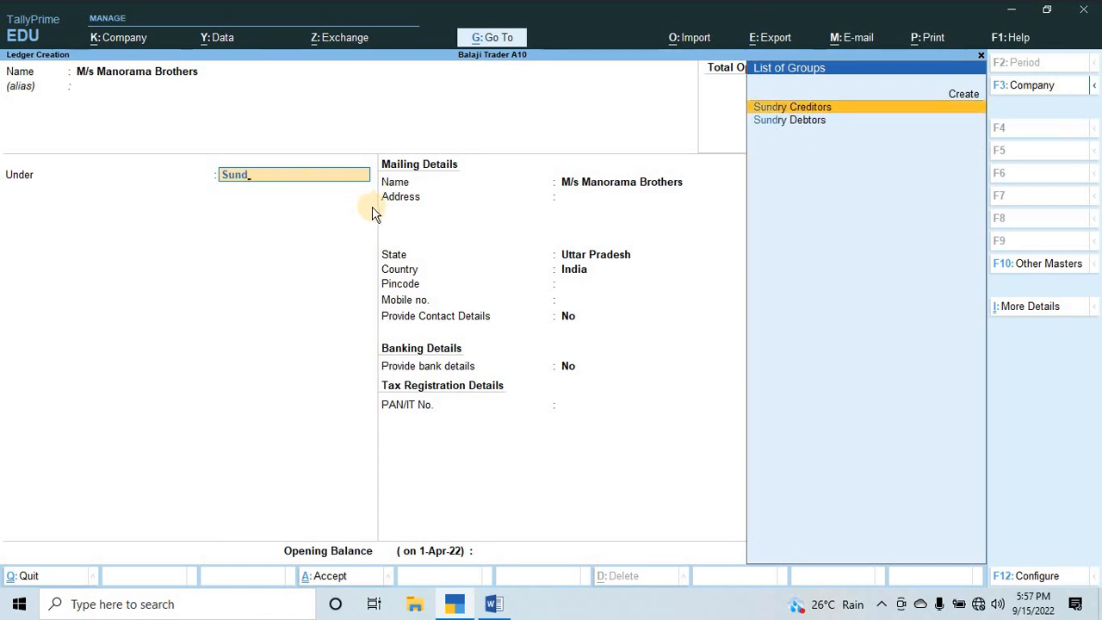
{"action": "key", "text": "Return"}
{"action": "key", "text": "Return"}
{"action": "key", "text": "Return"}
{"action": "key", "text": "Return"}
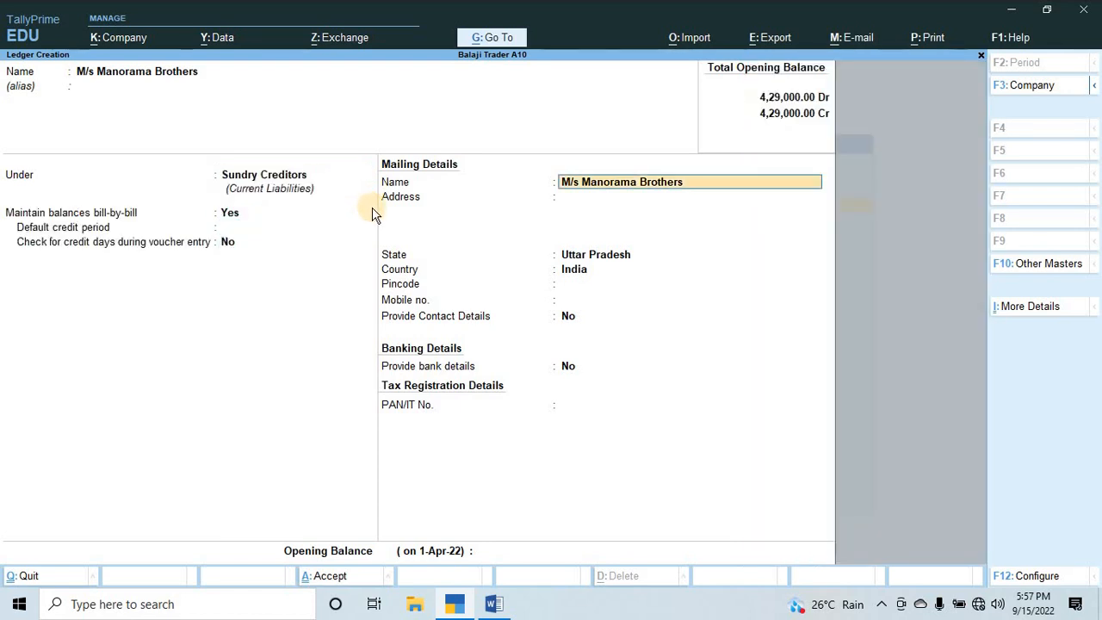
{"action": "key", "text": "ctrl+a"}
{"action": "key", "text": "Escape"}
{"action": "key", "text": "Escape"}
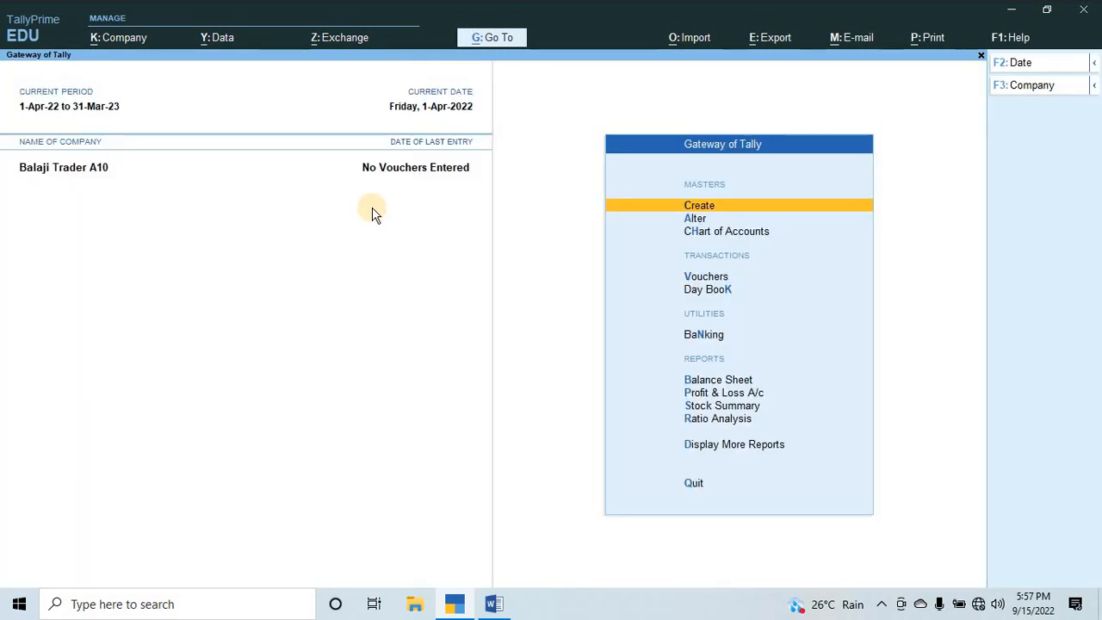
Start a purchase voucher, check the purchase date in the Word assignment, and set the voucher date to 1-4-2022.
{"action": "key", "text": "v"}
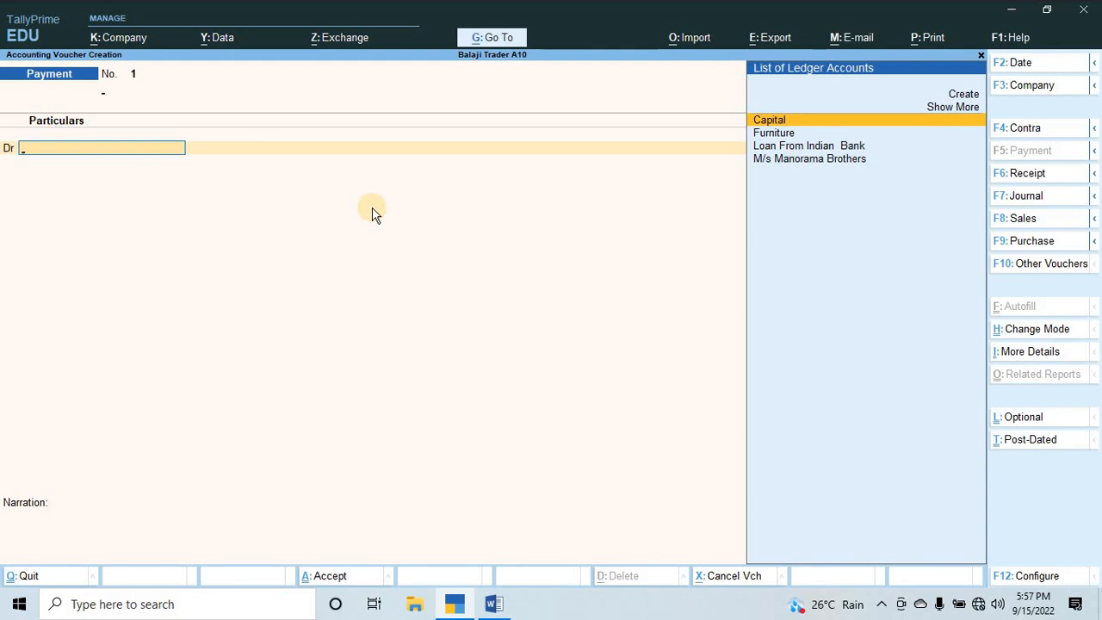
{"action": "key", "text": "F9"}
{"action": "key", "text": "F2"}
{"action": "key", "text": "alt+Tab"}
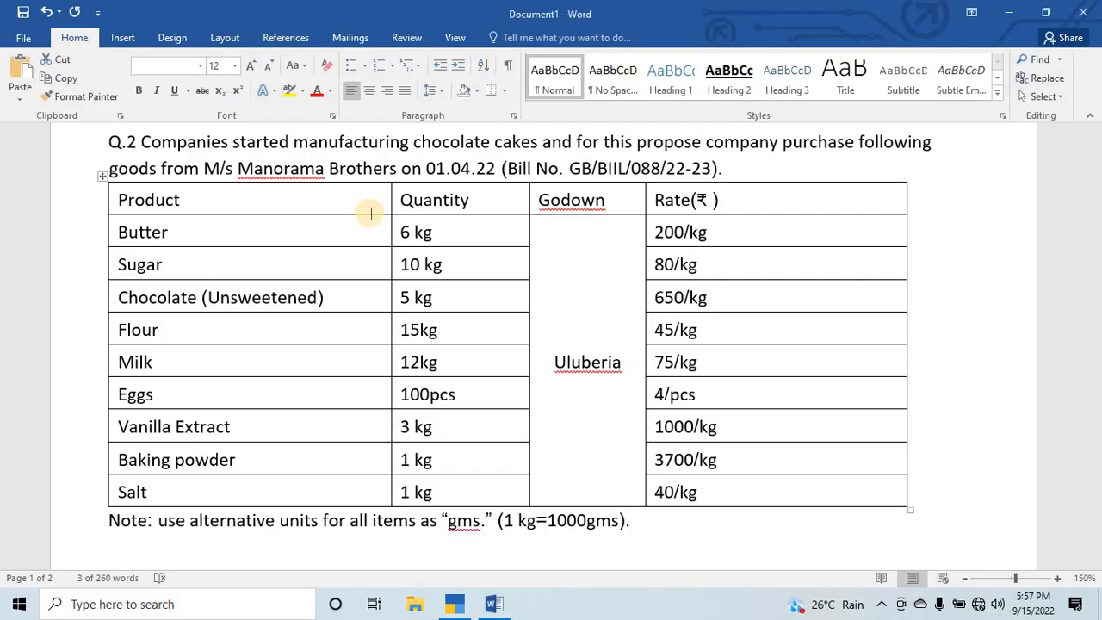
{"action": "key", "text": "alt+Tab"}
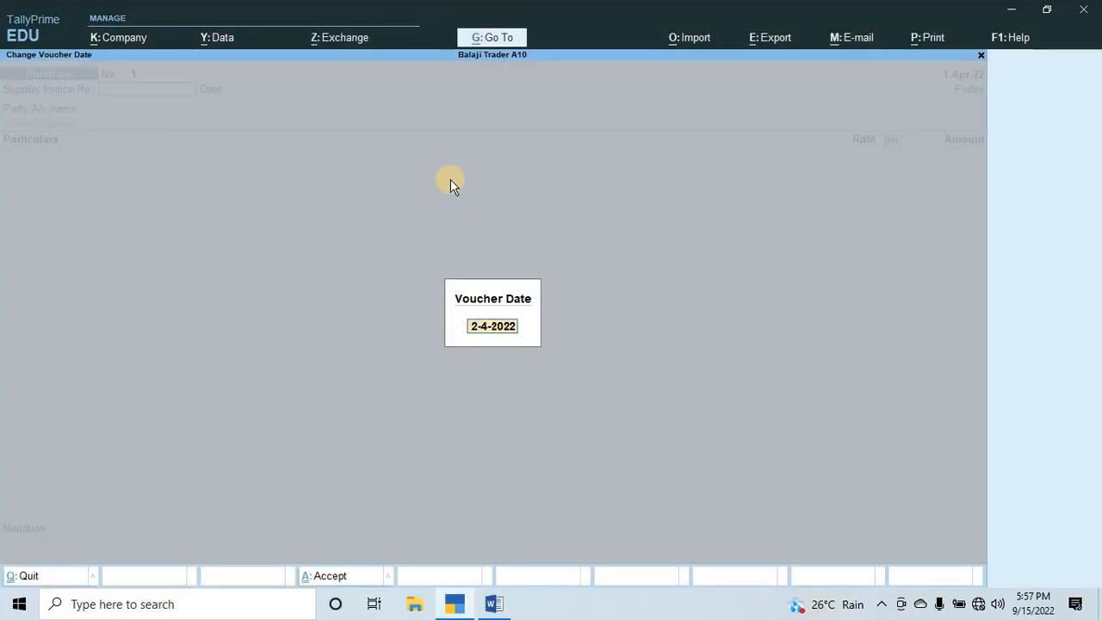
{"action": "type", "text": "1-4"}
{"action": "key", "text": "Return"}
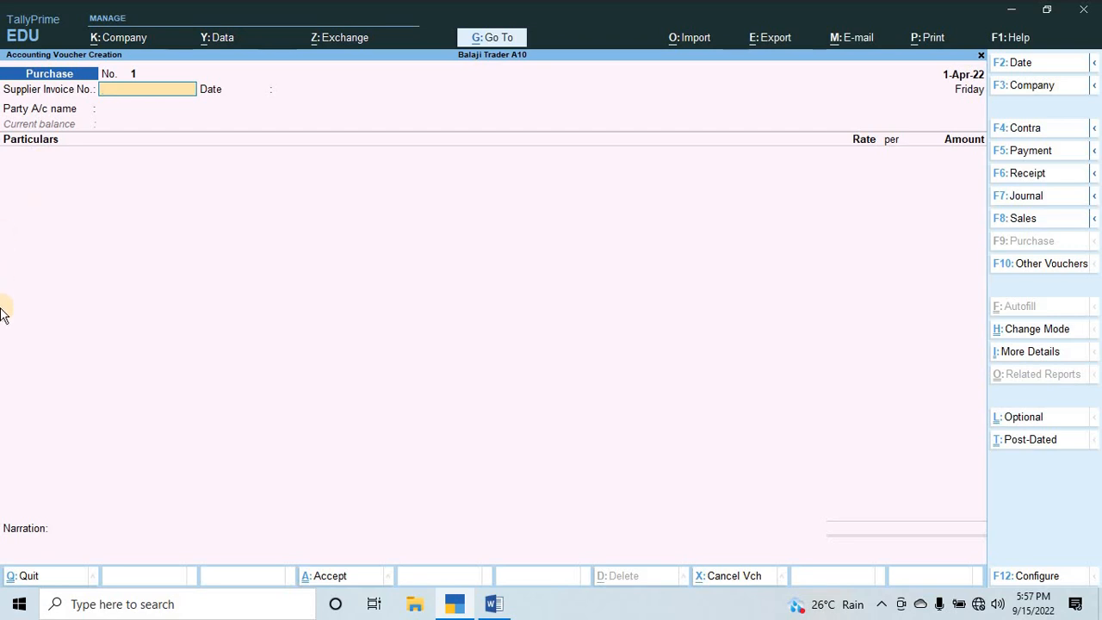
Change the purchase voucher's mode to Item Invoice.
{"action": "key", "text": "ctrl+h"}
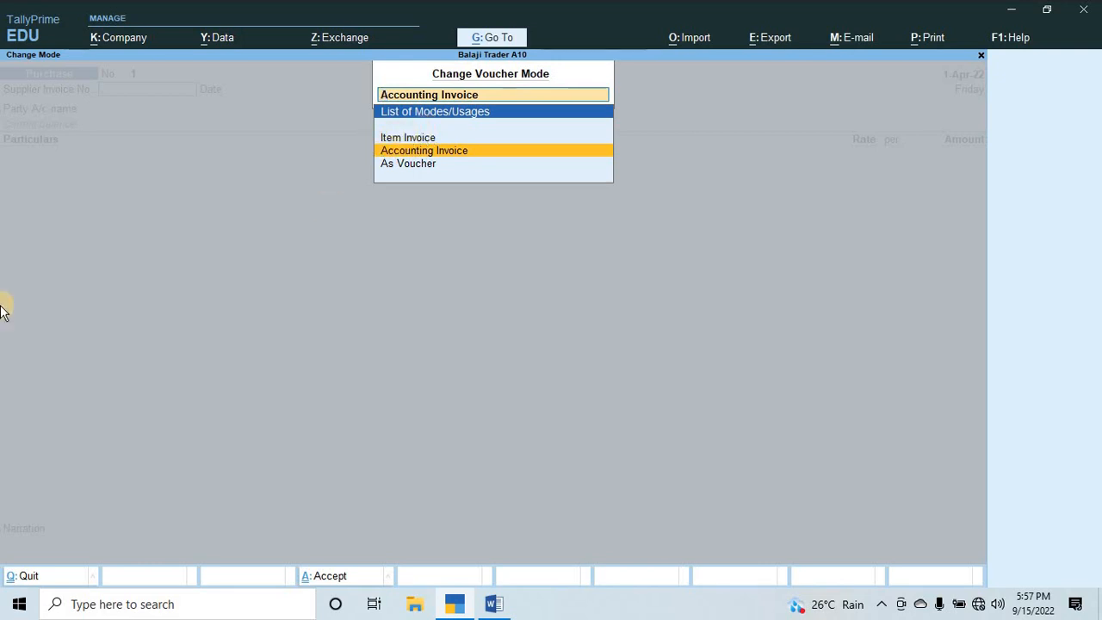
{"action": "key", "text": "Up"}
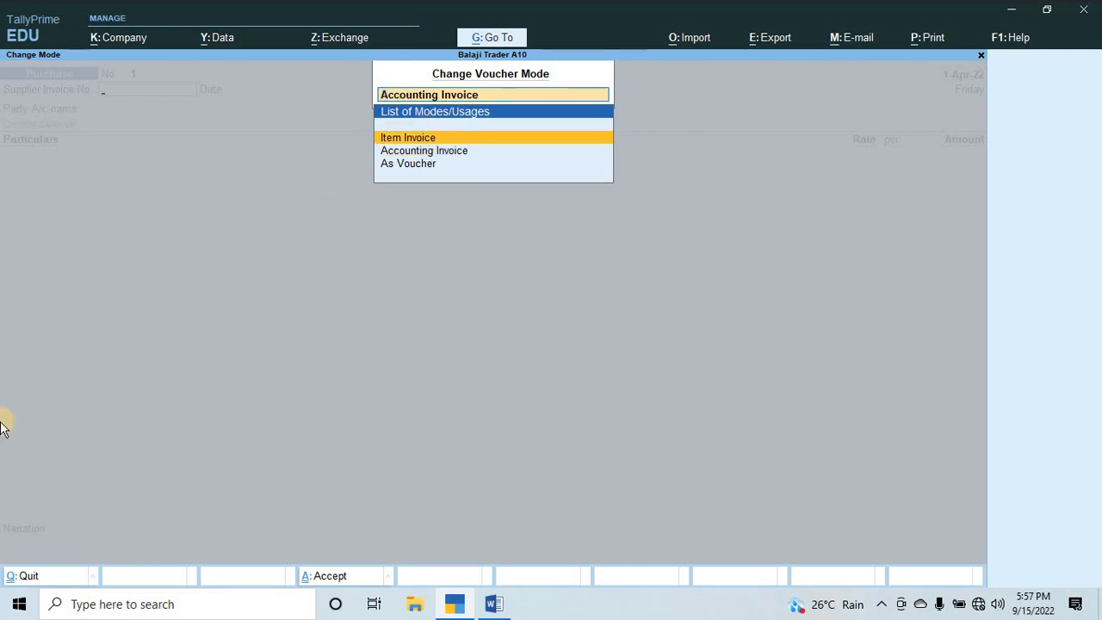
{"action": "key", "text": "Return"}
Copy bill number GB/BIIL/088/22-23 from the Word assignment into the voucher's supplier invoice number, and accept the date 1-Apr-22.
{"action": "key", "text": "alt+Tab"}
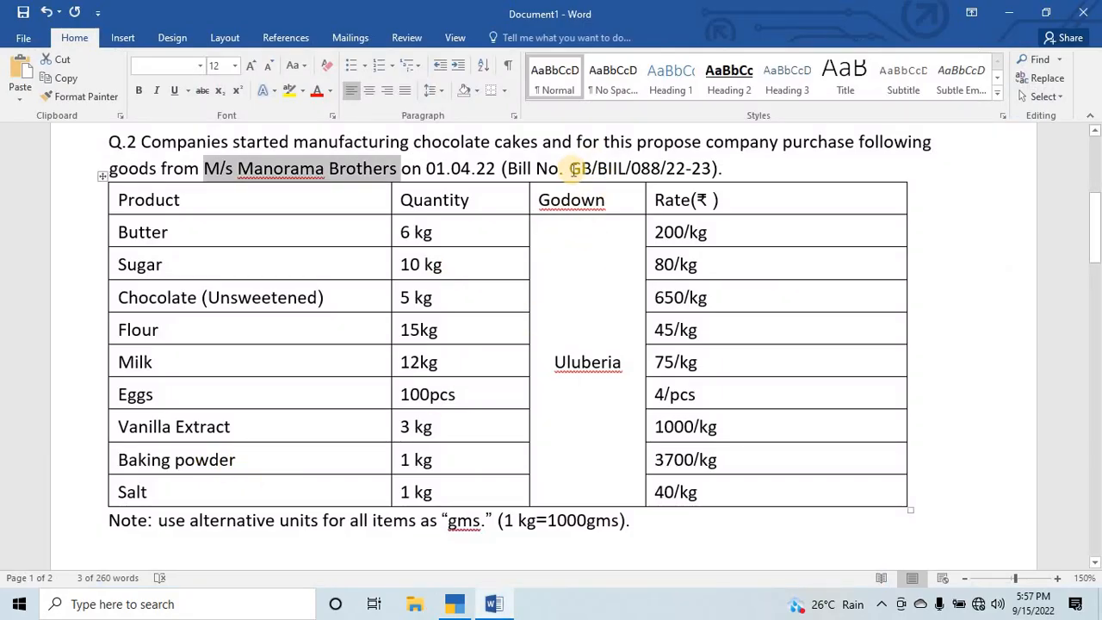
{"action": "left_click_drag", "start_coordinate": [569, 168], "coordinate": [713, 168]}
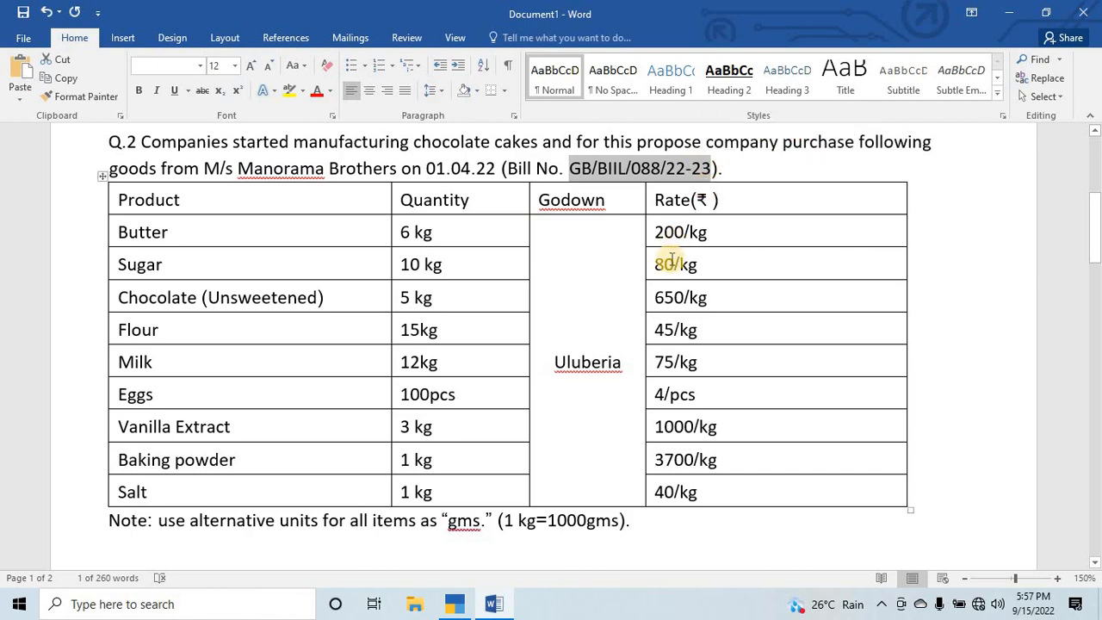
{"action": "key", "text": "ctrl+c"}
{"action": "key", "text": "alt+Tab"}
{"action": "key", "text": "ctrl+alt+v"}
{"action": "key", "text": "Return"}
{"action": "key", "text": "Return"}
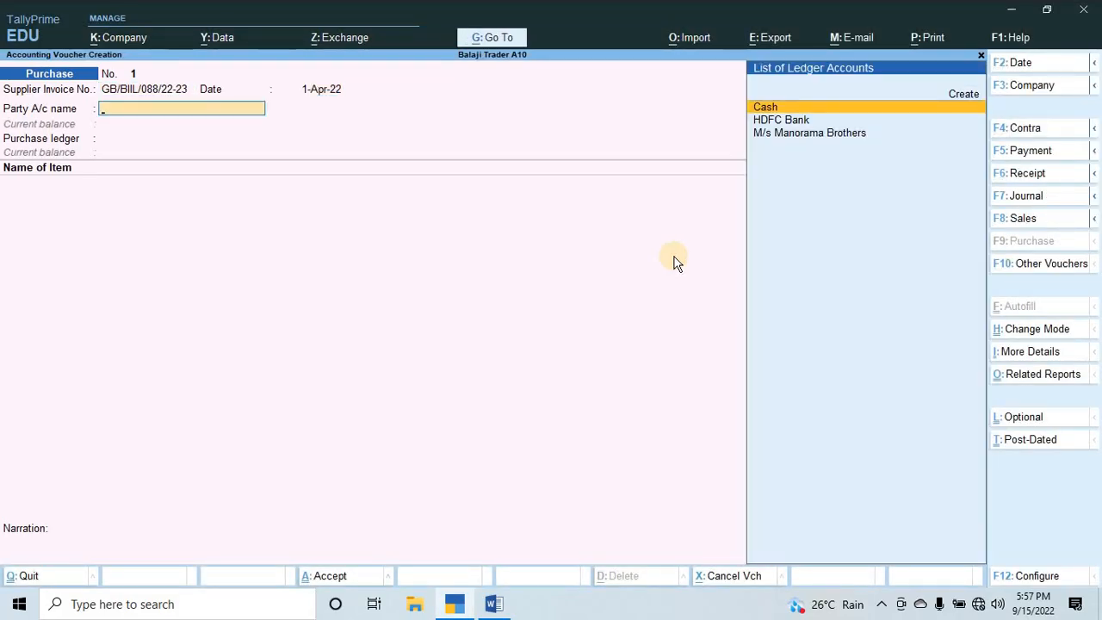
Set M/s Manorama Brothers as the party account, leaving the receipt details blank and accepting the party details.
{"action": "key", "text": "Down"}
{"action": "key", "text": "Down"}
{"action": "key", "text": "Return"}
{"action": "key", "text": "Return"}
{"action": "key", "text": "Return"}
{"action": "key", "text": "Return"}
{"action": "key", "text": "Return"}
{"action": "key", "text": "Return"}
{"action": "key", "text": "Return"}
{"action": "key", "text": "Return"}
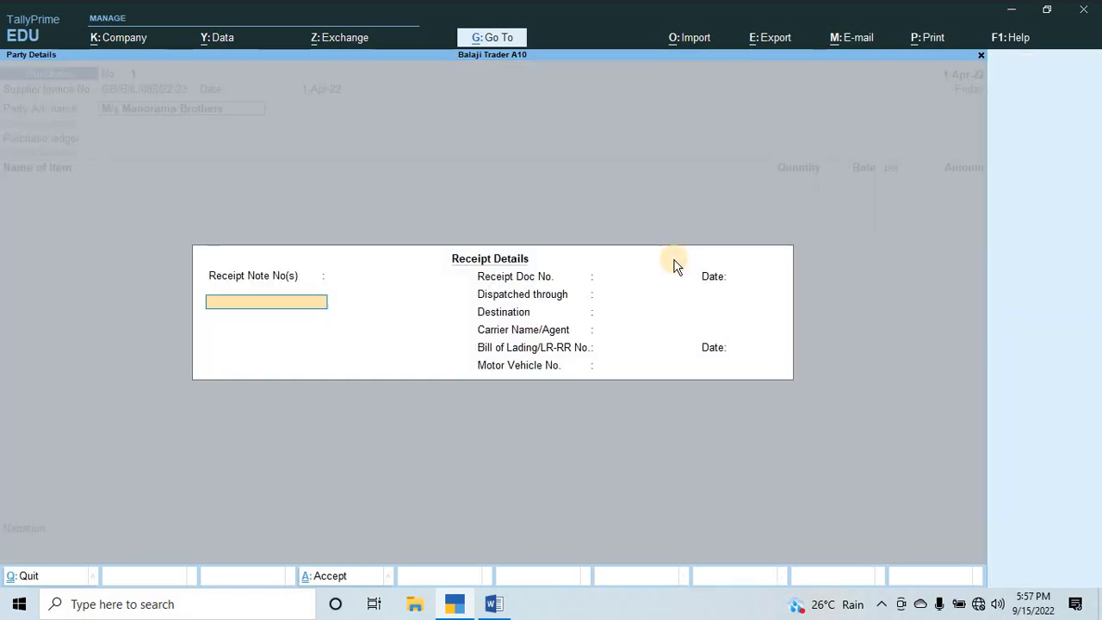
{"action": "key", "text": "Return"}
{"action": "key", "text": "Return"}
{"action": "key", "text": "Return"}
{"action": "key", "text": "Return"}
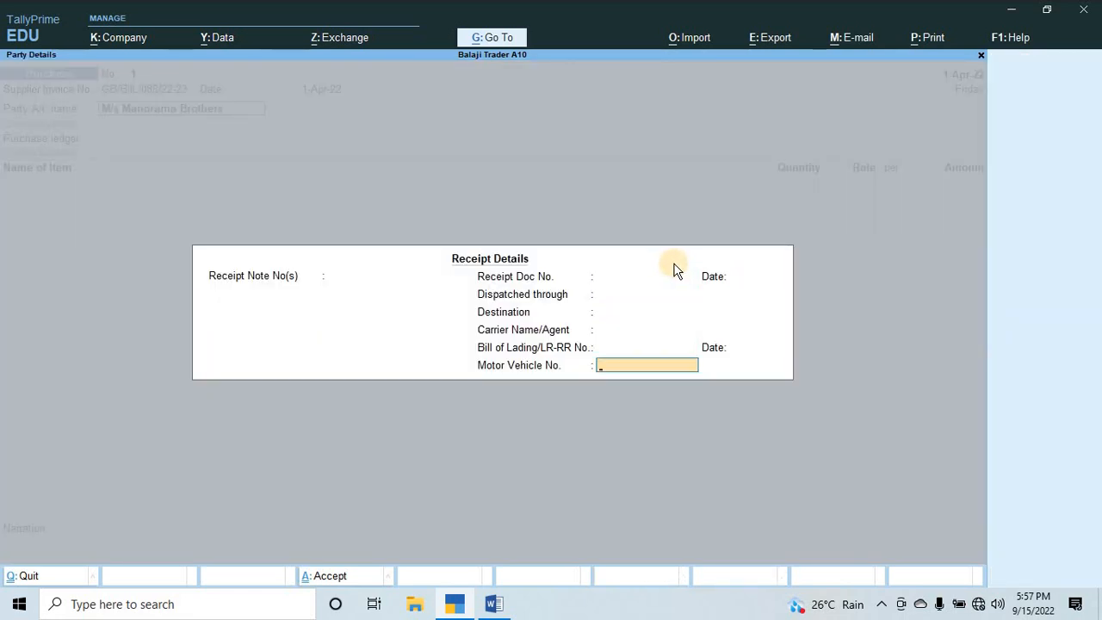
{"action": "key", "text": "Return"}
{"action": "key", "text": "Return"}
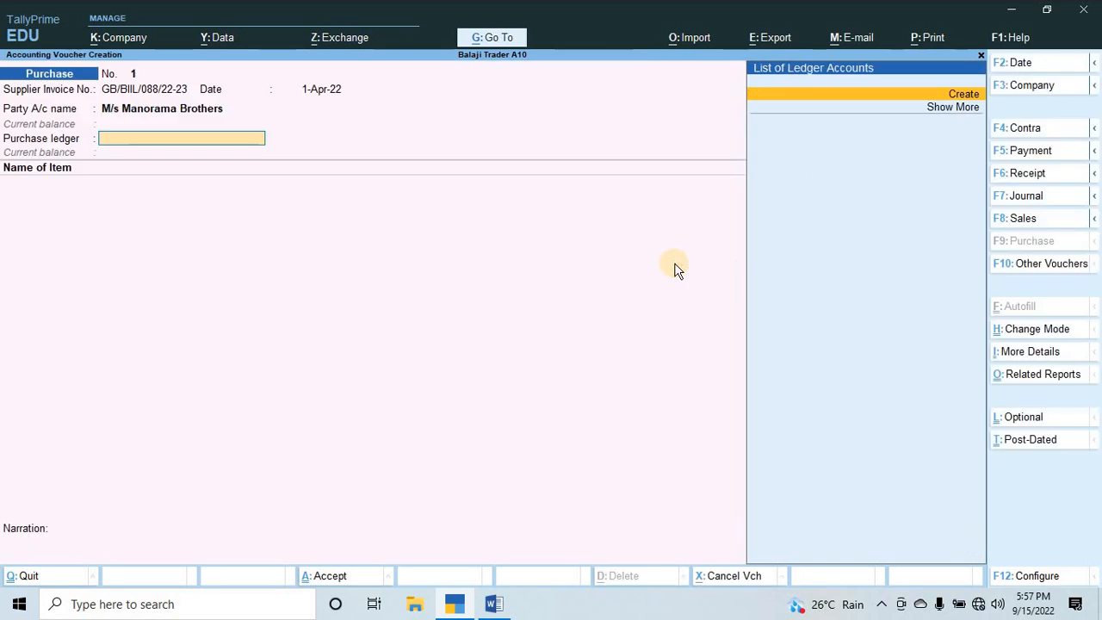
Create a ledger named Puchase under Purchase Accounts from within the voucher and use it as the purchase ledger.
{"action": "key", "text": "alt+c"}
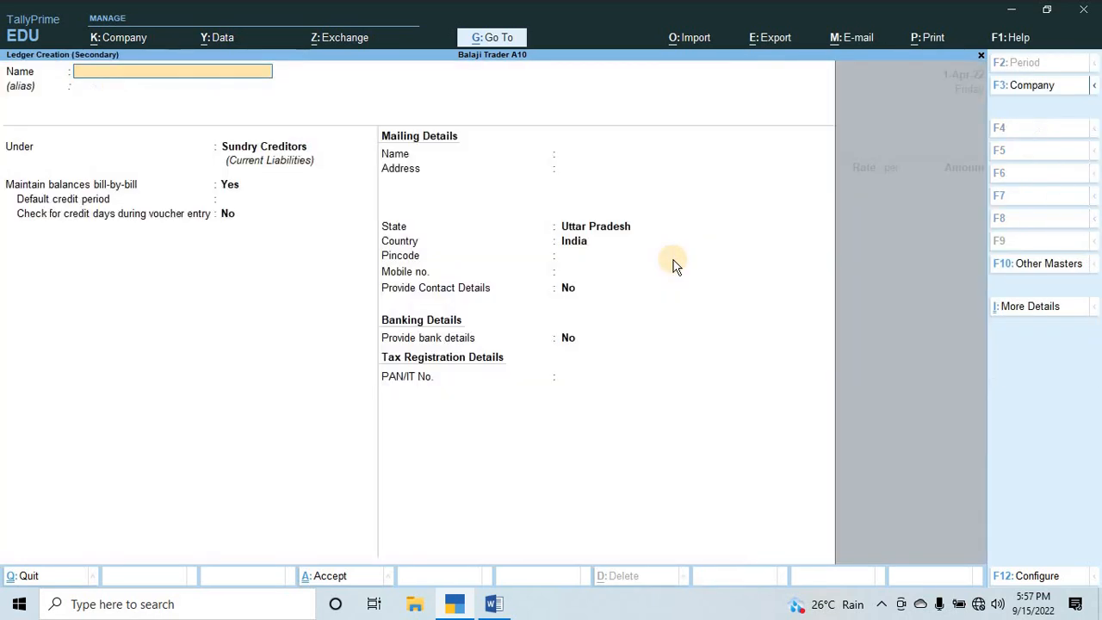
{"action": "key", "text": "Return"}
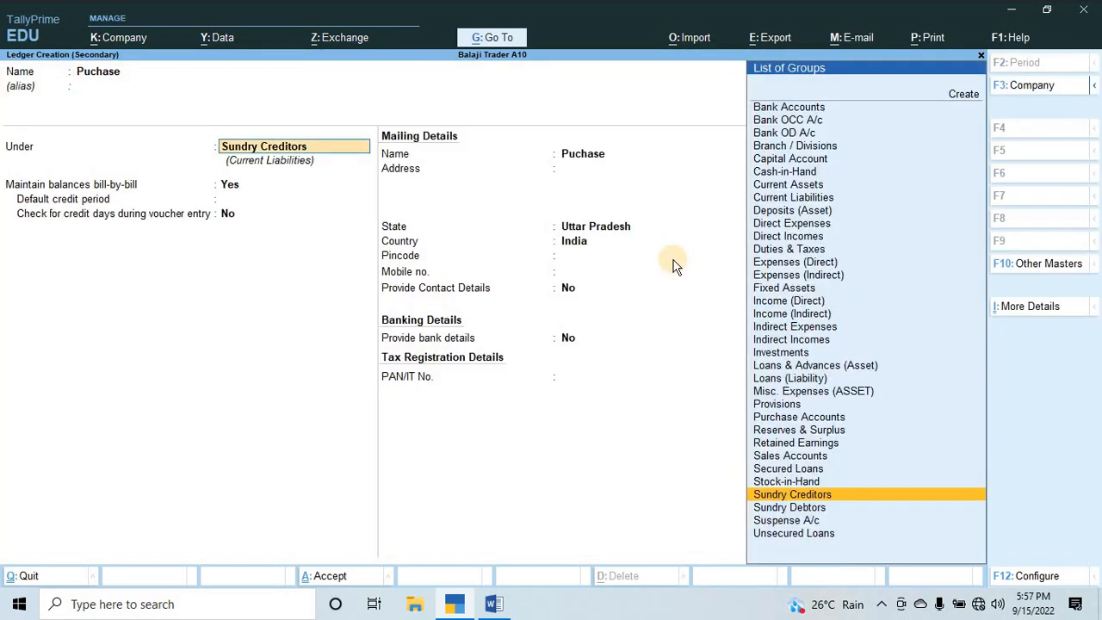
{"action": "type", "text": "Pur"}
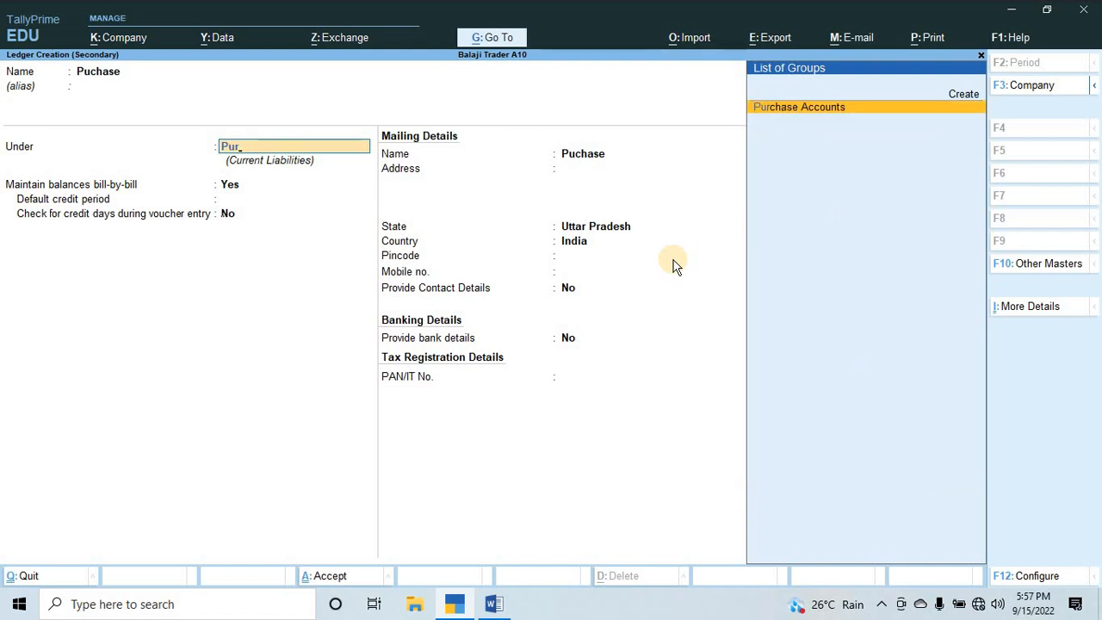
{"action": "key", "text": "Return"}
{"action": "key", "text": "Return"}
{"action": "key", "text": "Return"}
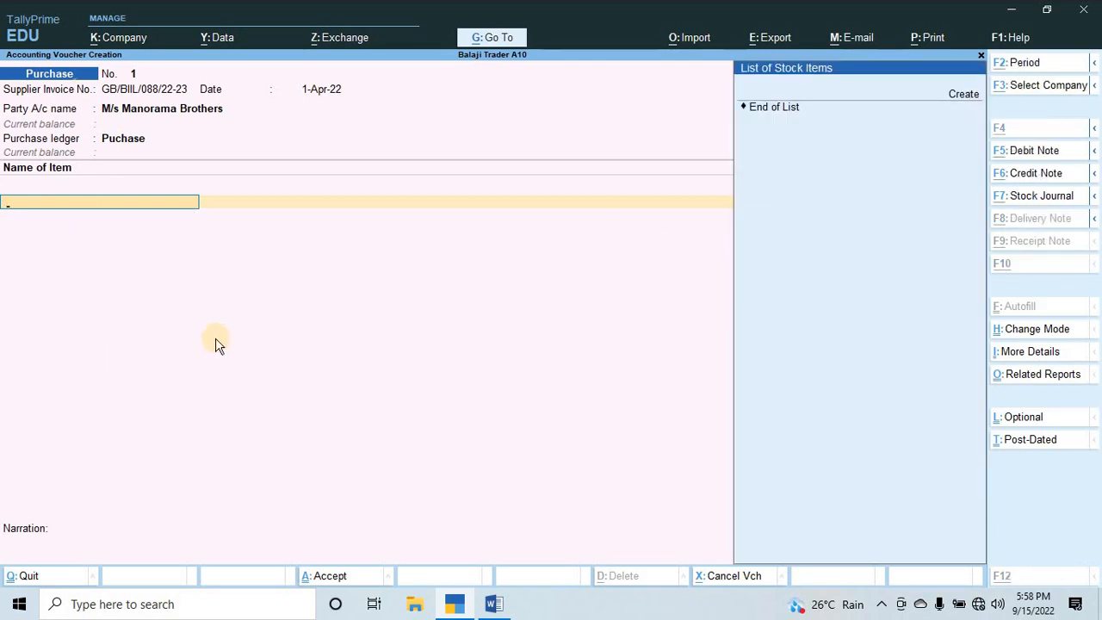
Start a new stock item from within the purchase voucher and name it Butter, as listed in the Word assignment.
{"action": "key", "text": "alt+c"}
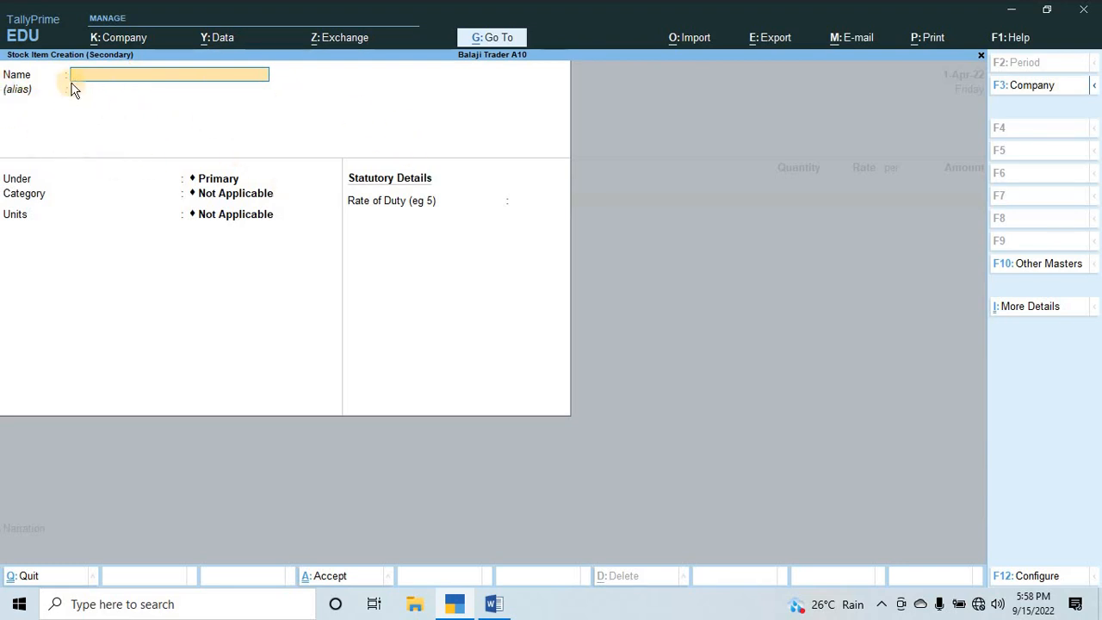
{"action": "key", "text": "alt+Tab"}
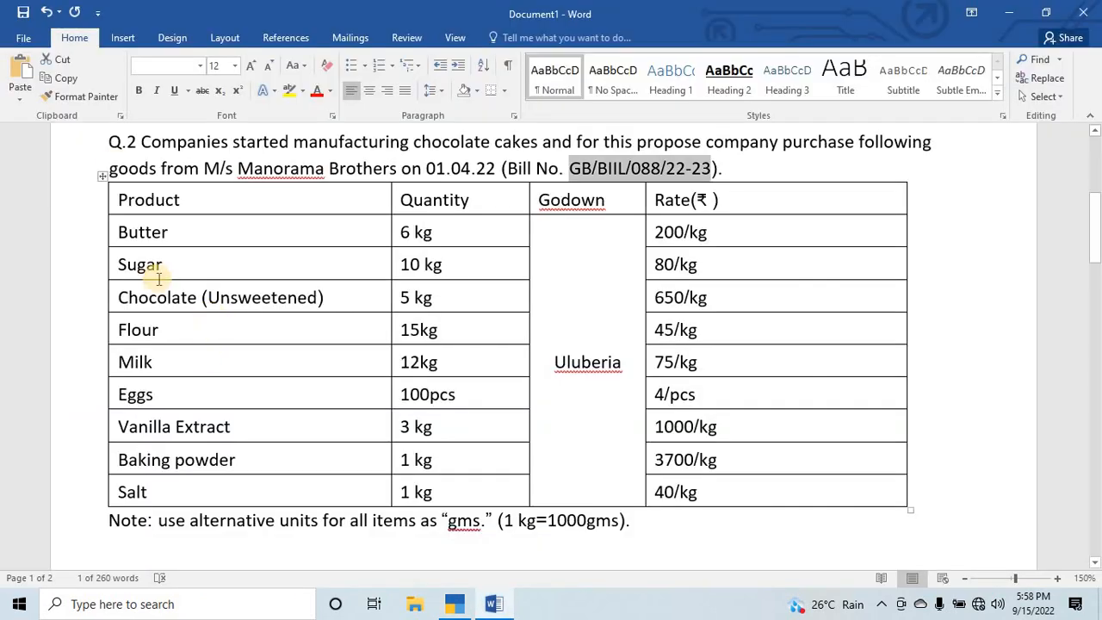
{"action": "key", "text": "alt+Tab"}
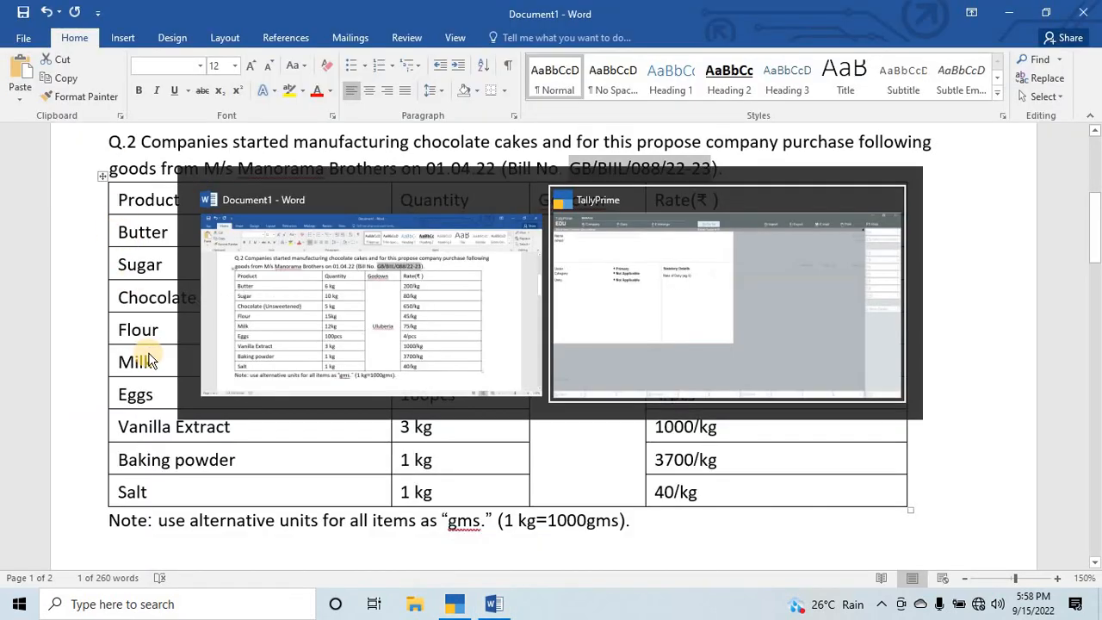
{"action": "key", "text": "alt+Tab"}
{"action": "key", "text": "alt+Tab"}
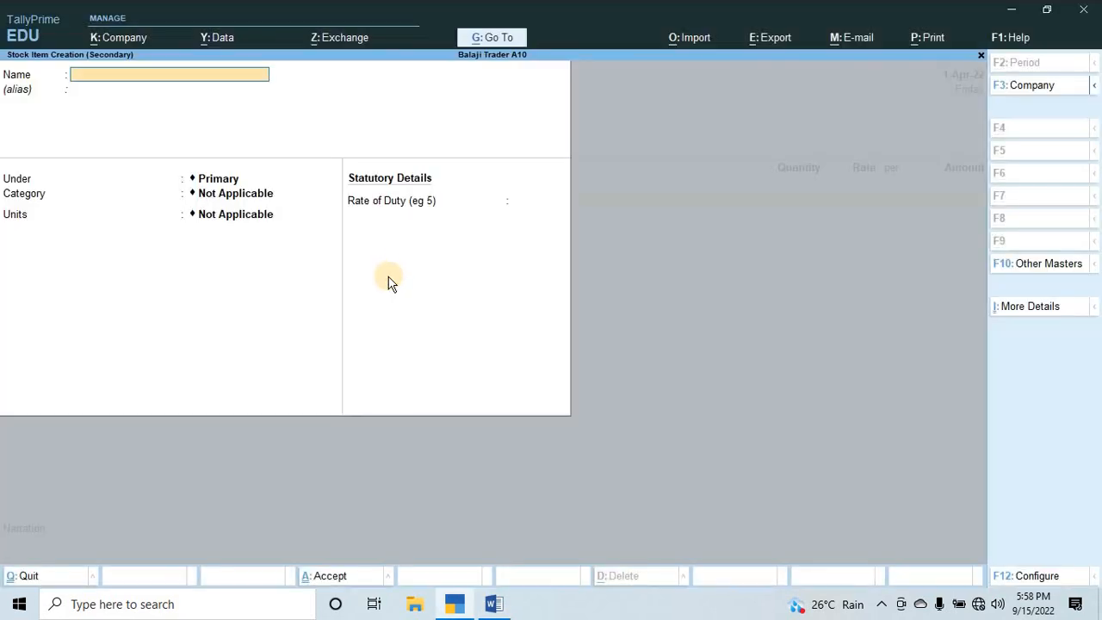
{"action": "type", "text": "Butter"}
{"action": "key", "text": "Return"}
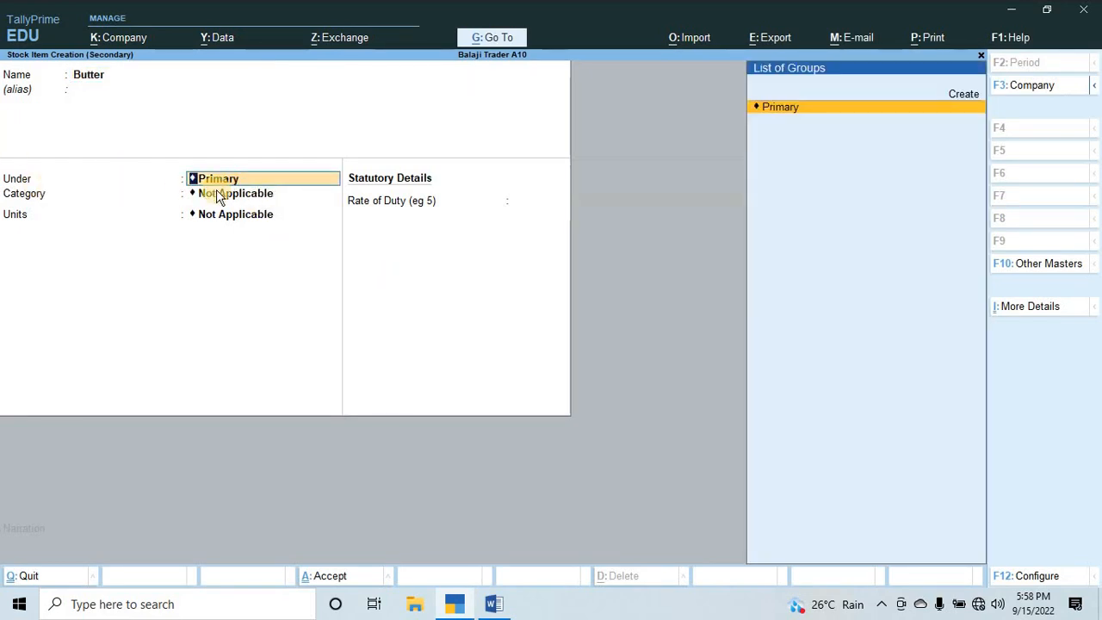
Create a stock group named Row Material under Primary for Butter, leaving the item's category as Not Applicable.
{"action": "key", "text": "alt+c"}
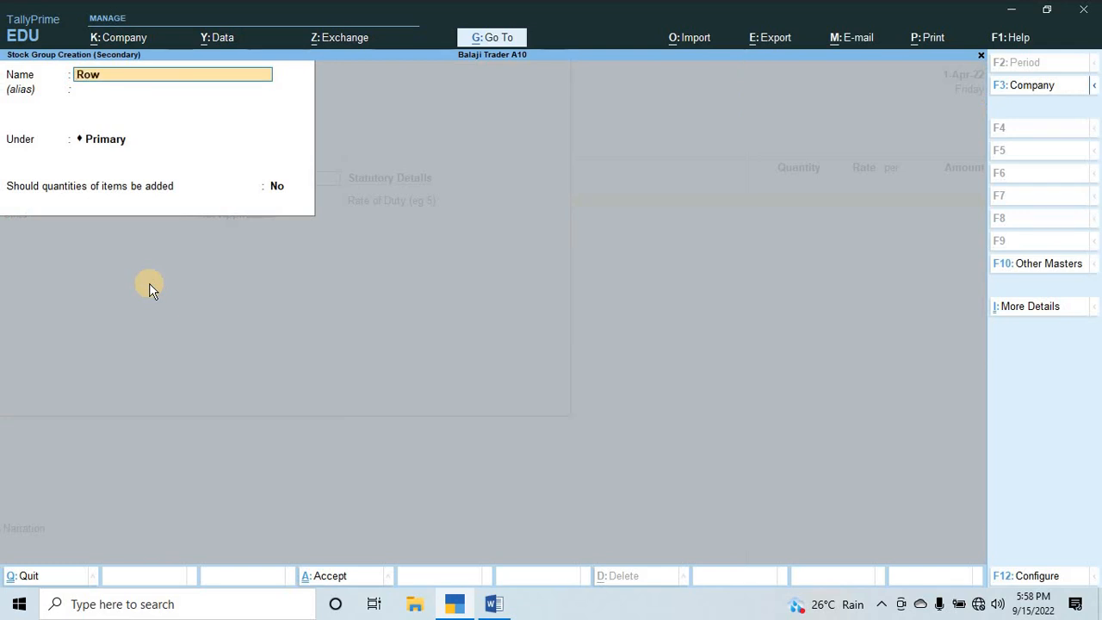
{"action": "type", "text": "Row Mater"}
{"action": "key", "text": "Return"}
{"action": "key", "text": "Return"}
{"action": "key", "text": "Return"}
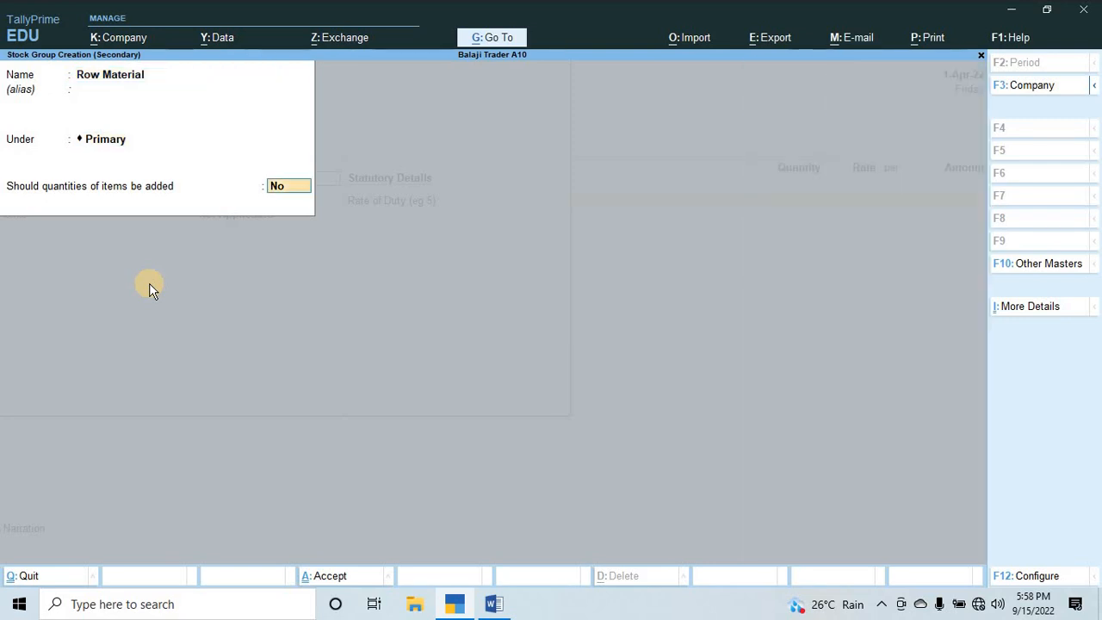
{"action": "key", "text": "Return"}
{"action": "key", "text": "Return"}
{"action": "key", "text": "Return"}
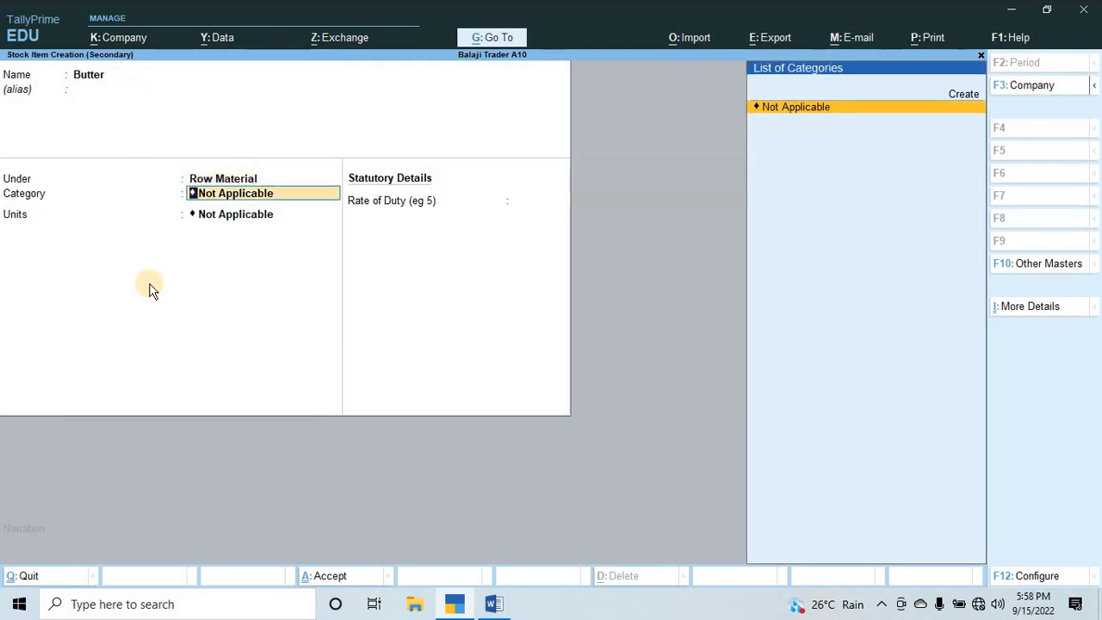
{"action": "key", "text": "Return"}
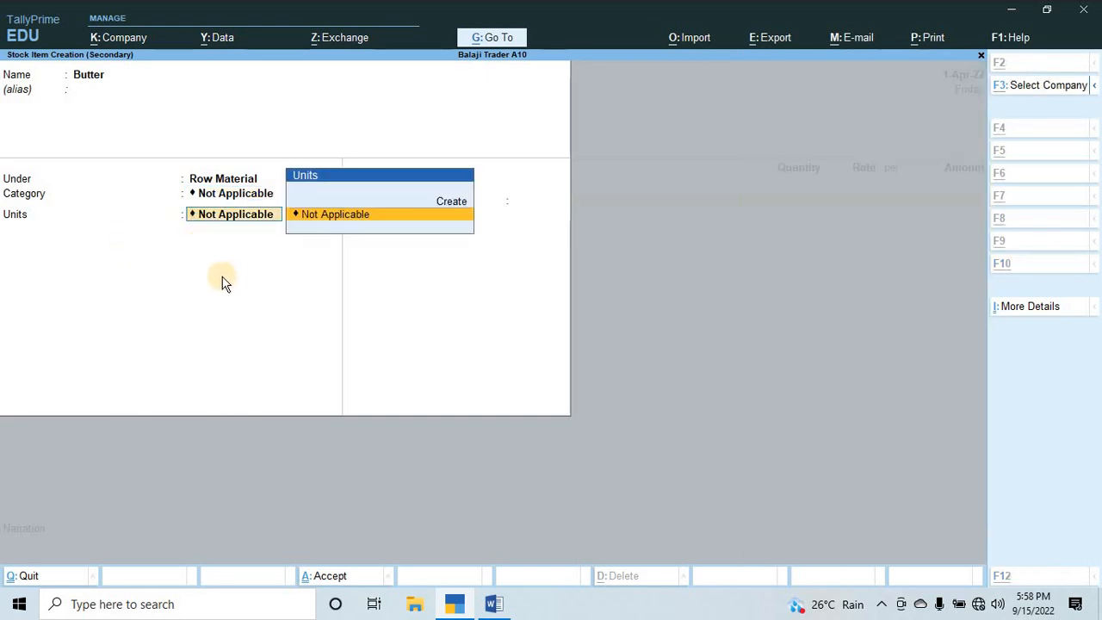
Check the alternative-units note in the Word assignment and create the unit KG, formal name Kilograms, 0 decimal places, as Butter's unit.
{"action": "key", "text": "alt+Tab"}
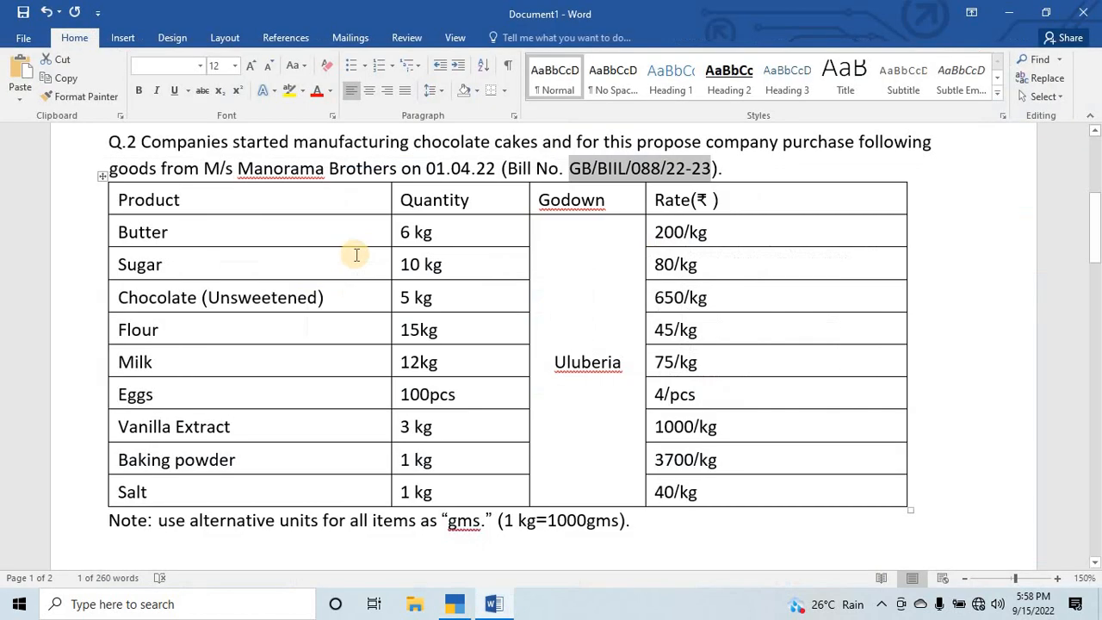
{"action": "scroll", "coordinate": [357, 255], "scroll_direction": "down", "scroll_amount": 3}
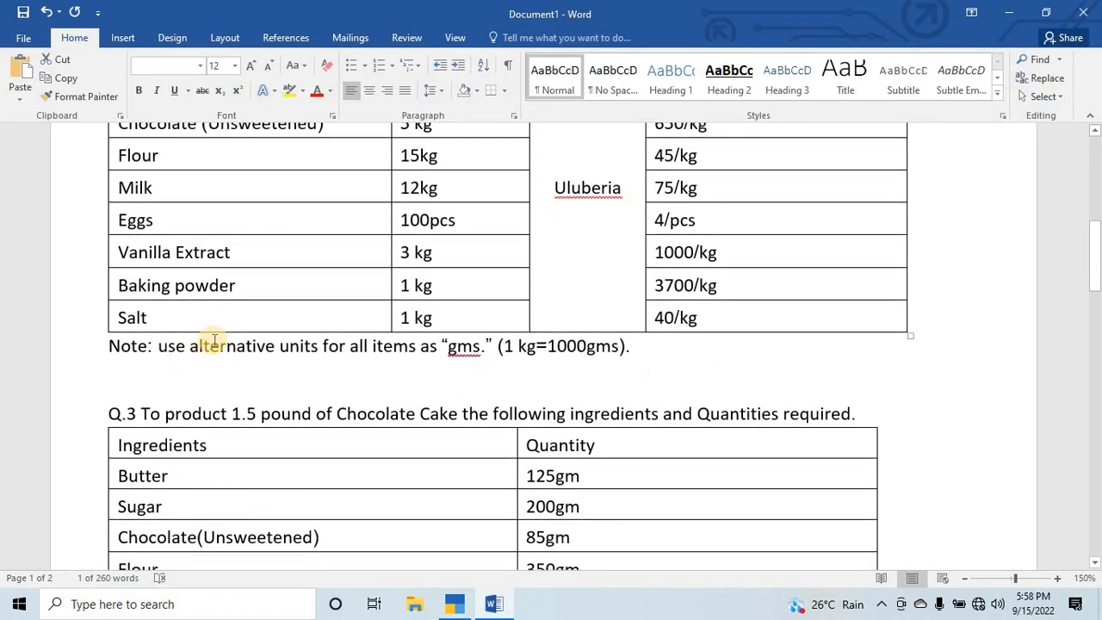
{"action": "scroll", "coordinate": [216, 344], "scroll_direction": "up", "scroll_amount": 1}
{"action": "left_click_drag", "start_coordinate": [110, 403], "coordinate": [171, 430]}
{"action": "left_click", "coordinate": [171, 430]}
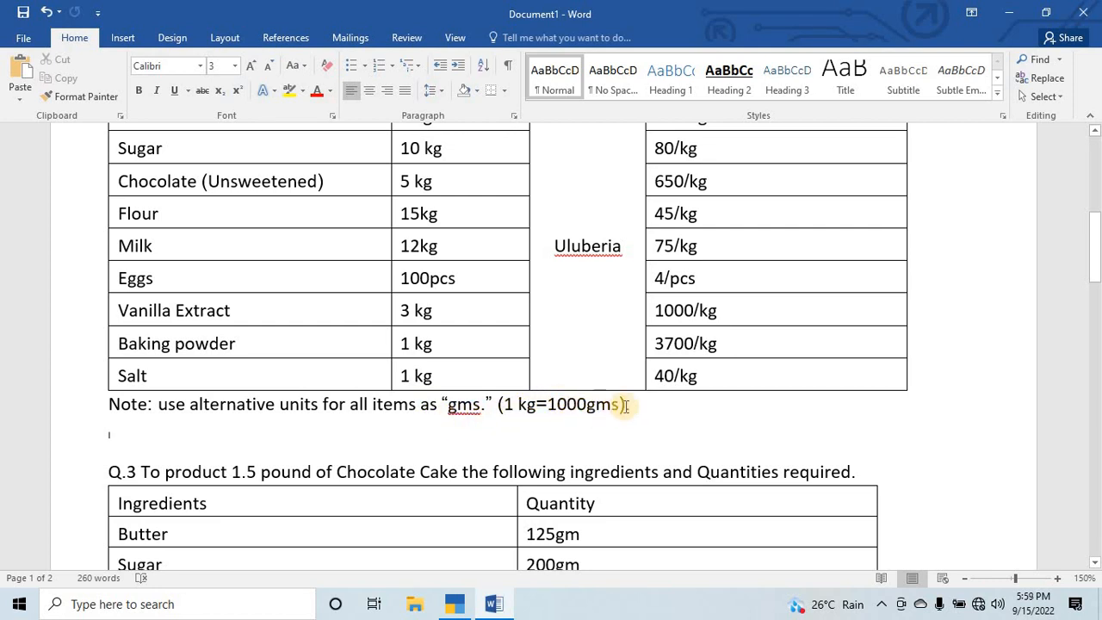
{"action": "key", "text": "alt+Tab"}
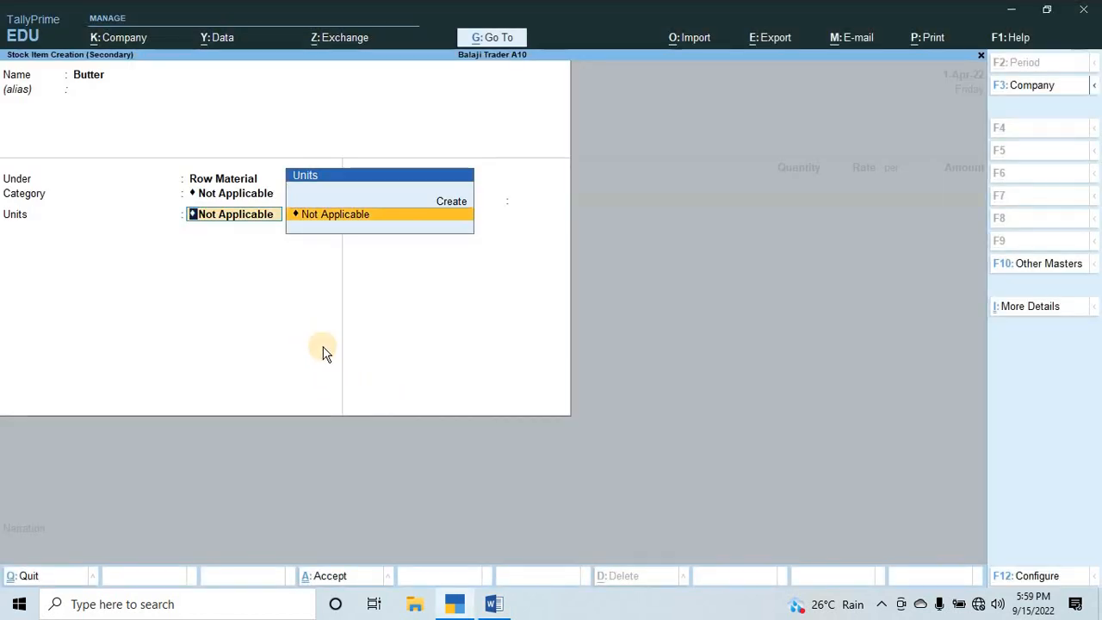
{"action": "key", "text": "alt+c"}
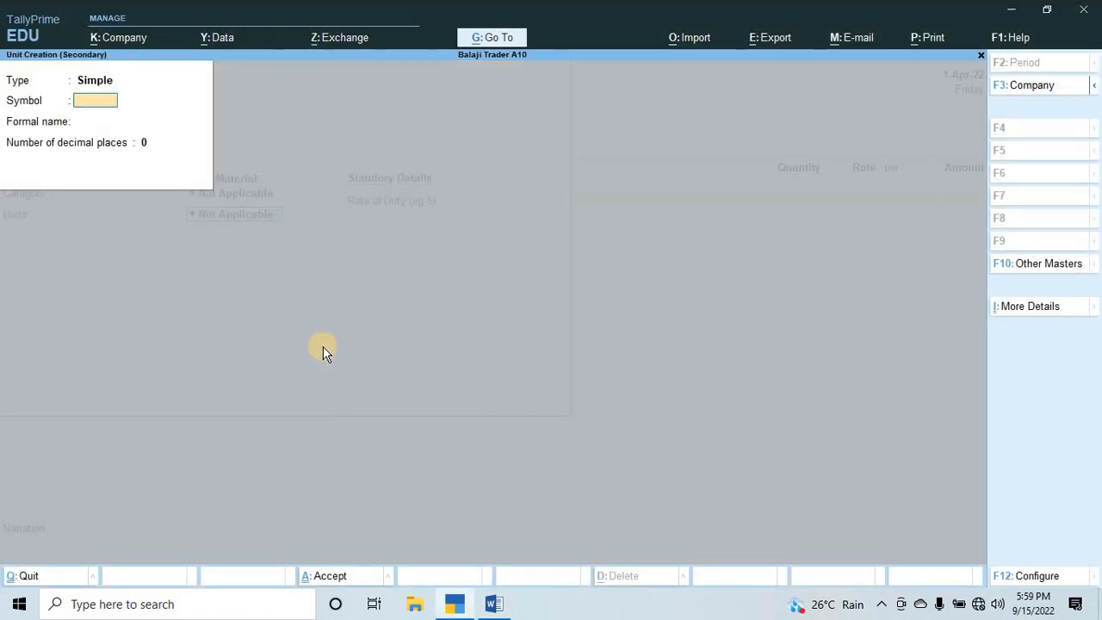
{"action": "type", "text": "Kg"}
{"action": "key", "text": "BackSpace"}
{"action": "type", "text": "G"}
{"action": "key", "text": "Return"}
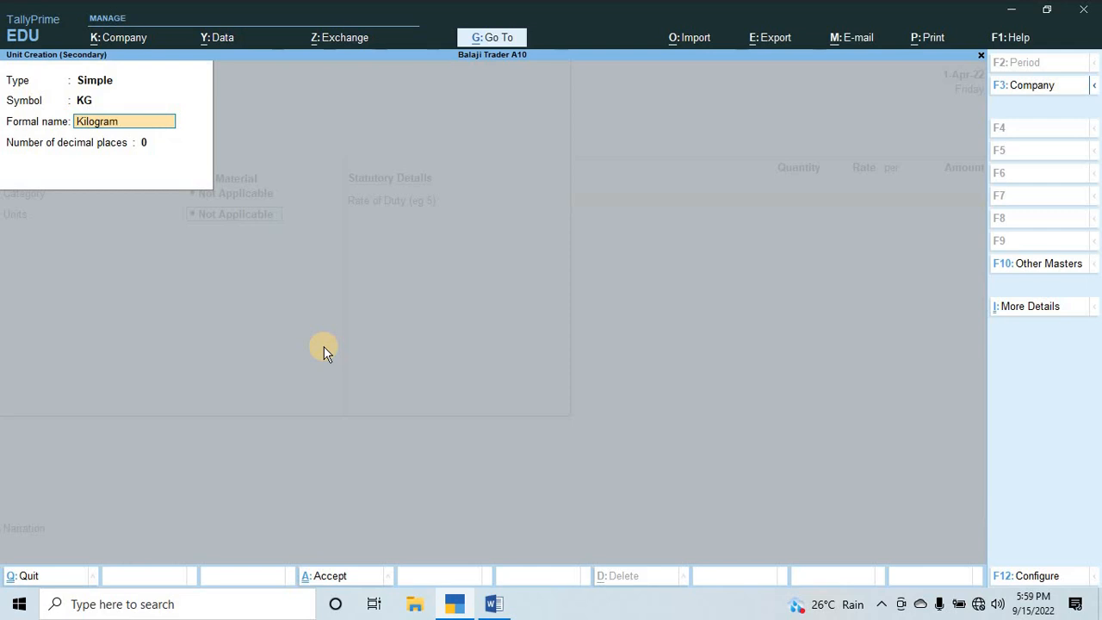
{"action": "type", "text": "Kilograms"}
{"action": "key", "text": "Return"}
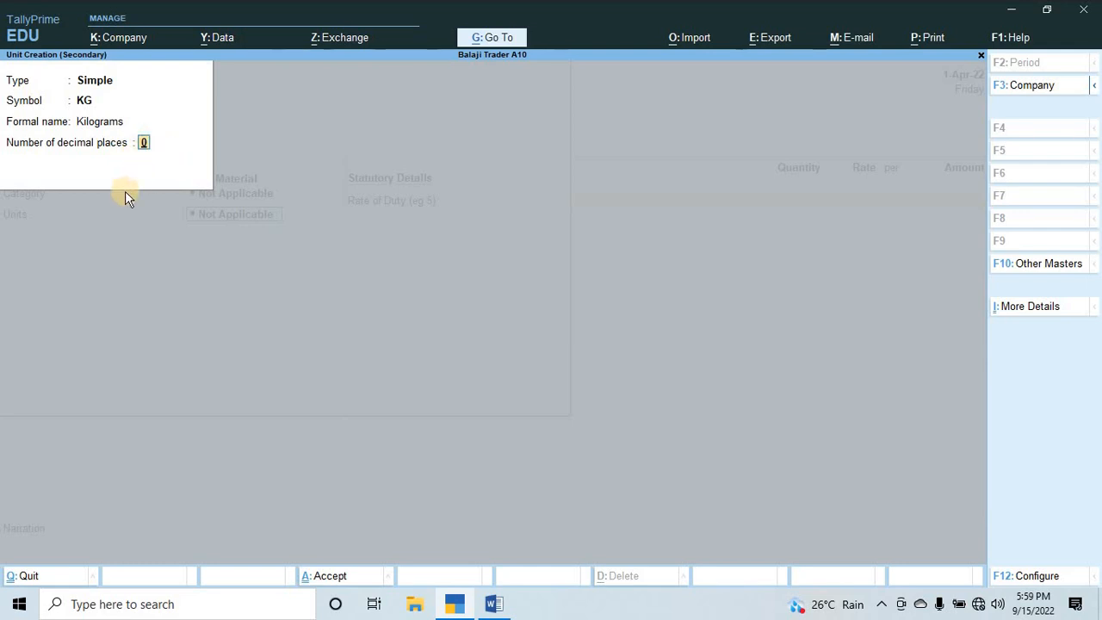
{"action": "key", "text": "Return"}
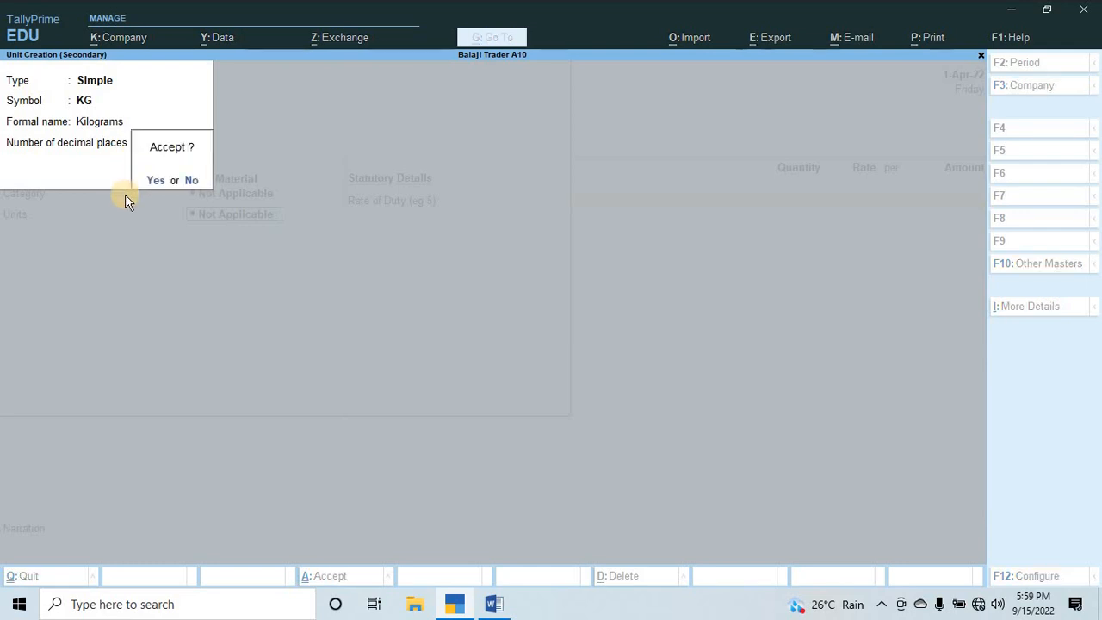
{"action": "key", "text": "Return"}
{"action": "key", "text": "Return"}
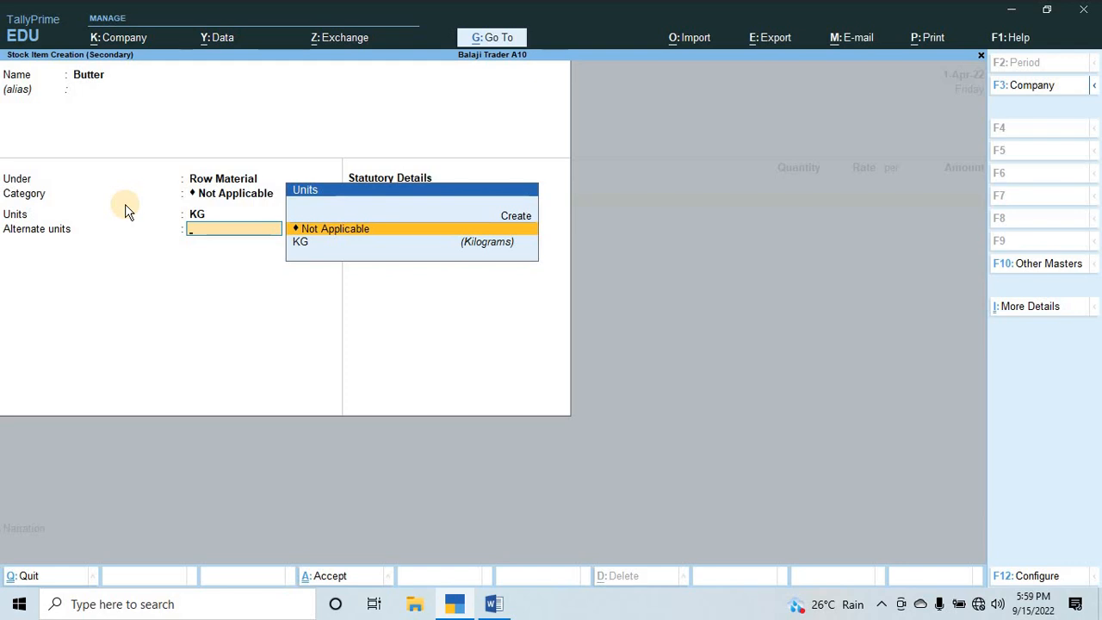
Create the simple unit Gm, formal name Grams, with 0 decimal places, as Butter's alternate unit.
{"action": "key", "text": "alt"}
{"action": "key", "text": "alt+c"}
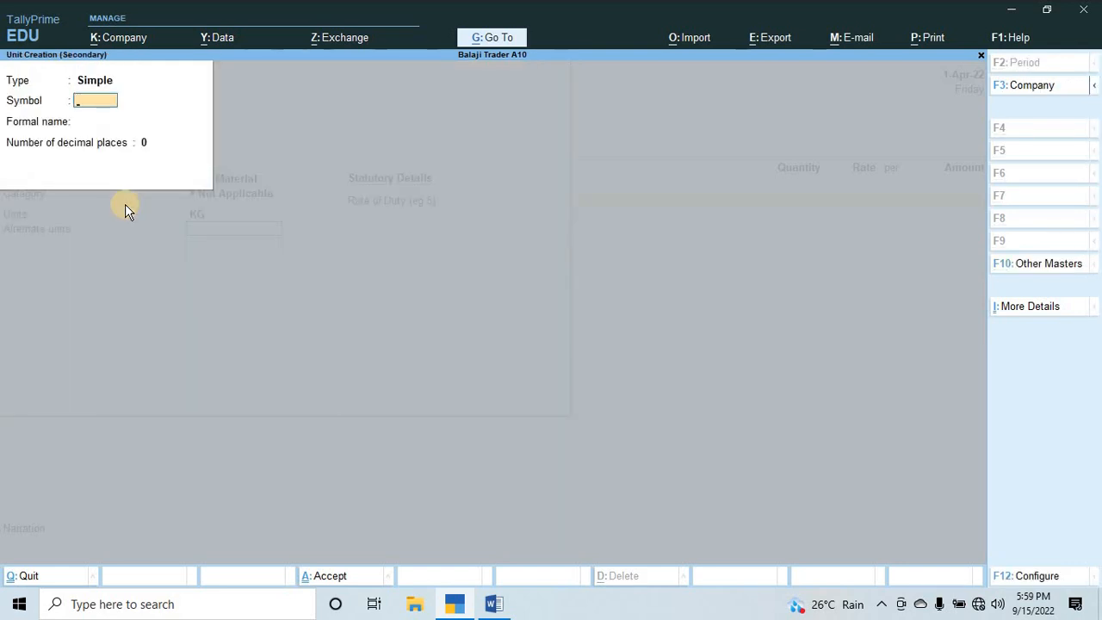
{"action": "type", "text": "Gm"}
{"action": "key", "text": "Return"}
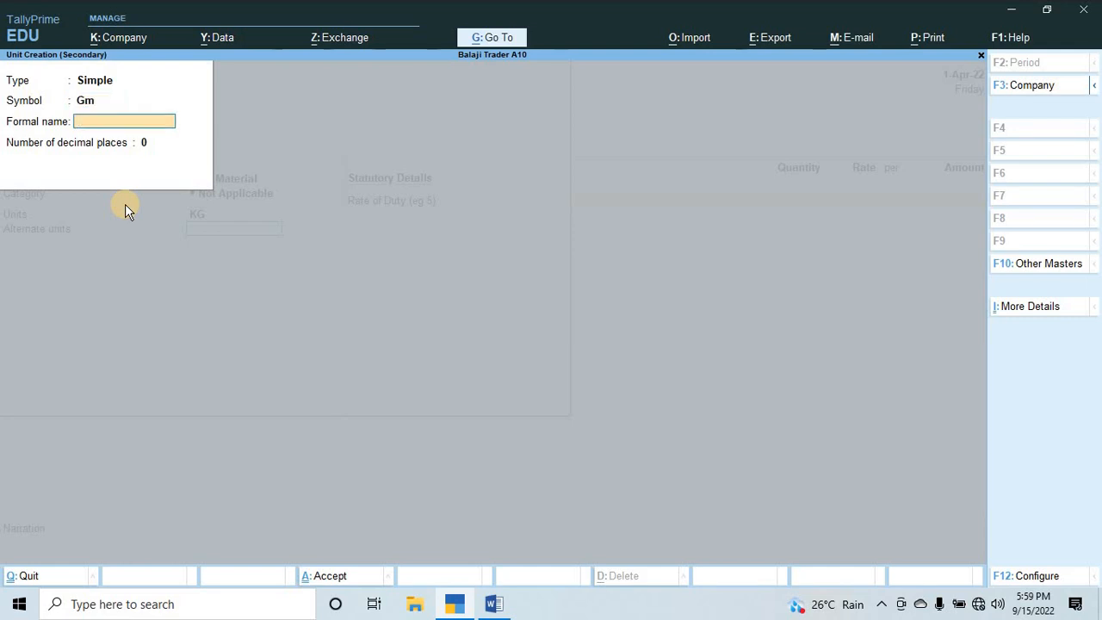
{"action": "type", "text": "Grams"}
{"action": "key", "text": "Return"}
{"action": "key", "text": "Return"}
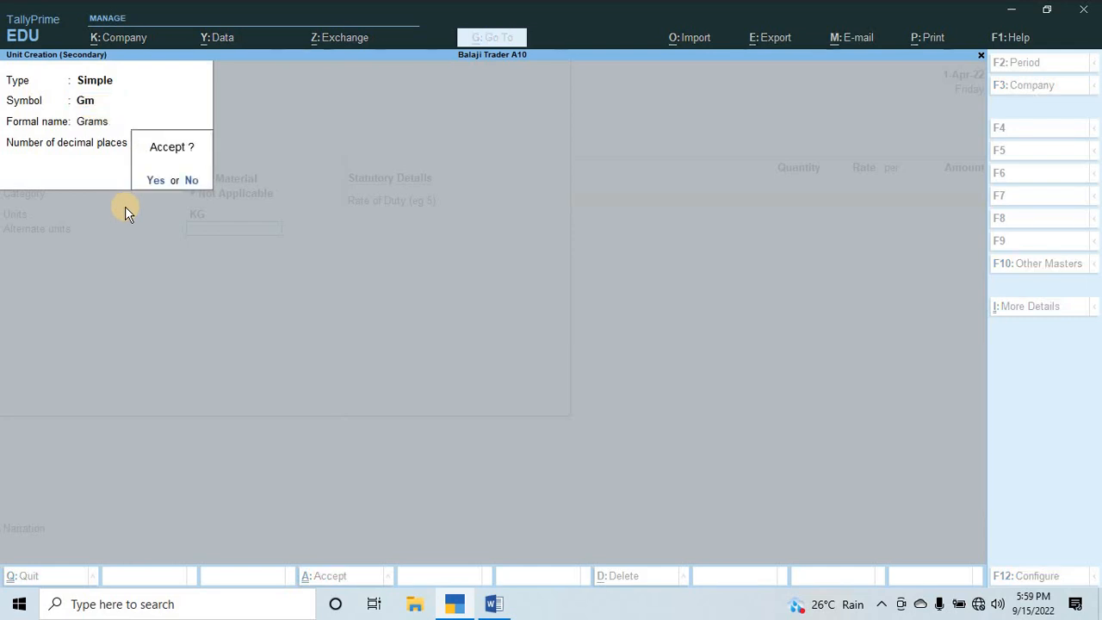
{"action": "key", "text": "n"}
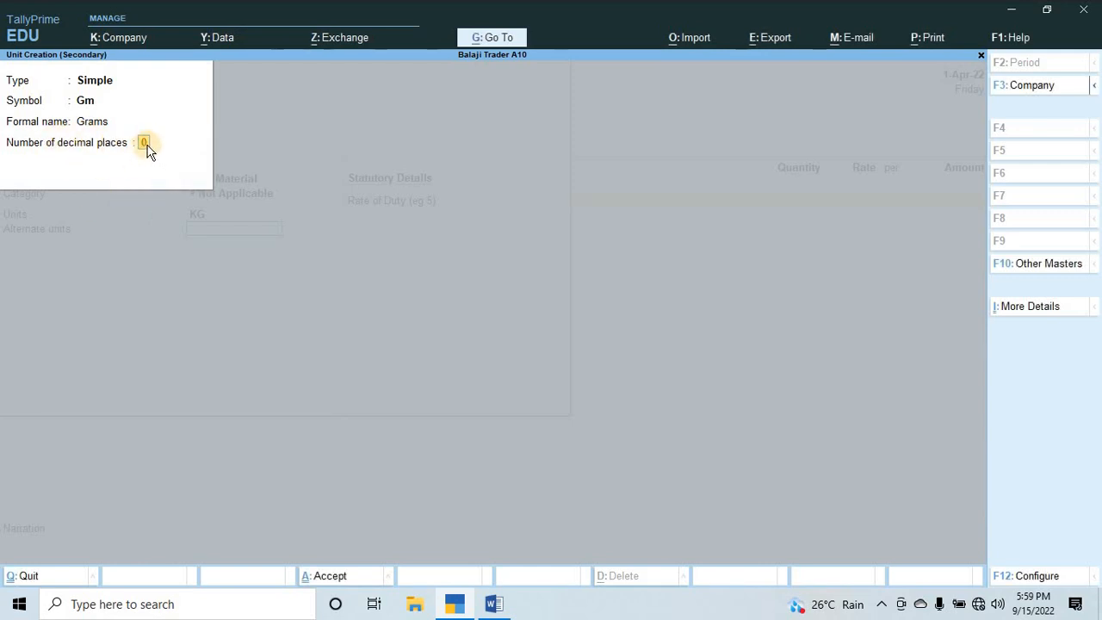
{"action": "key", "text": "Return"}
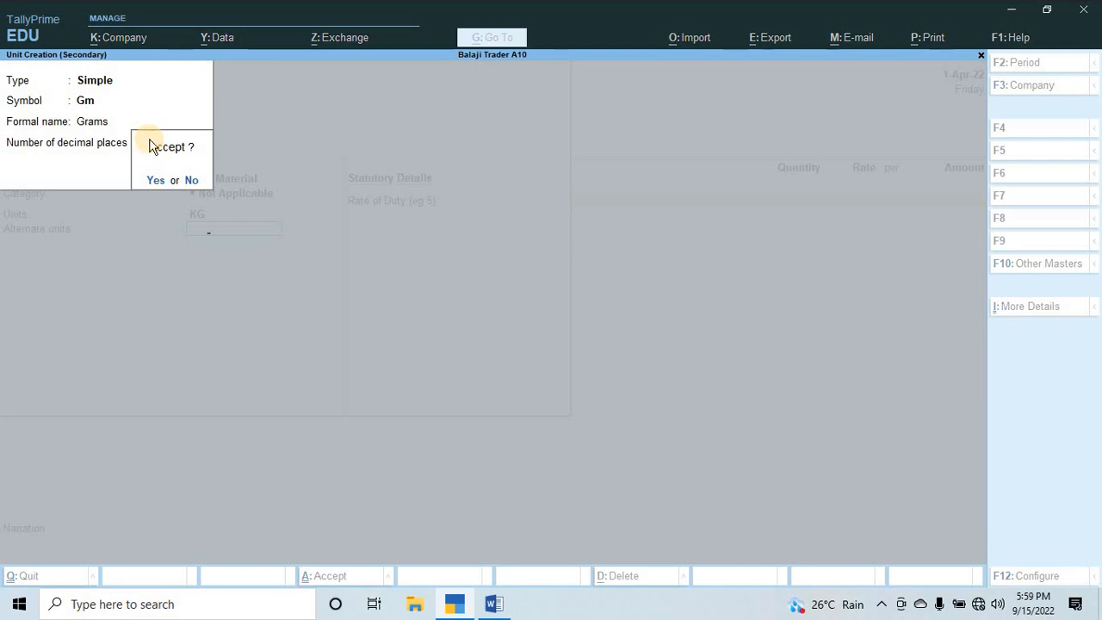
{"action": "key", "text": "y"}
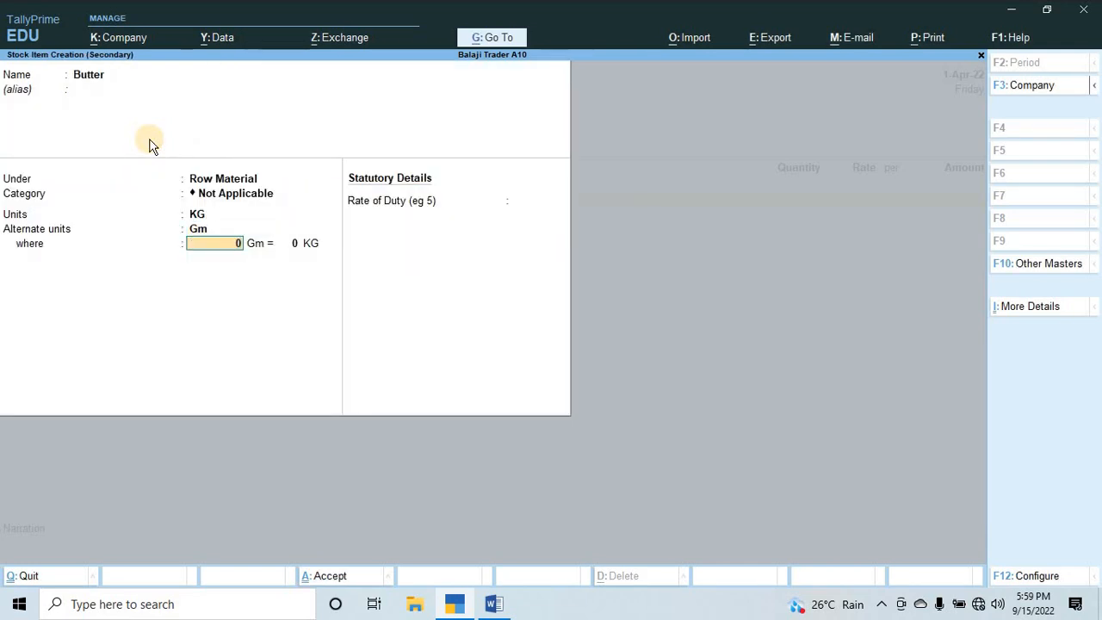
{"action": "key", "text": "Return"}
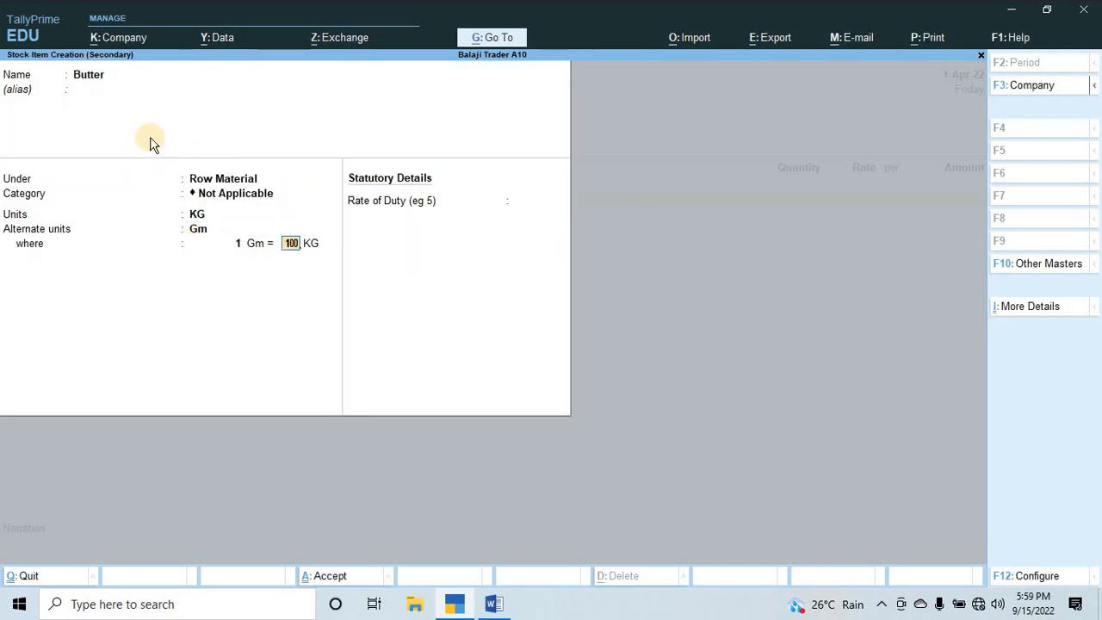
{"action": "type", "text": "100"}
{"action": "key", "text": "Return"}
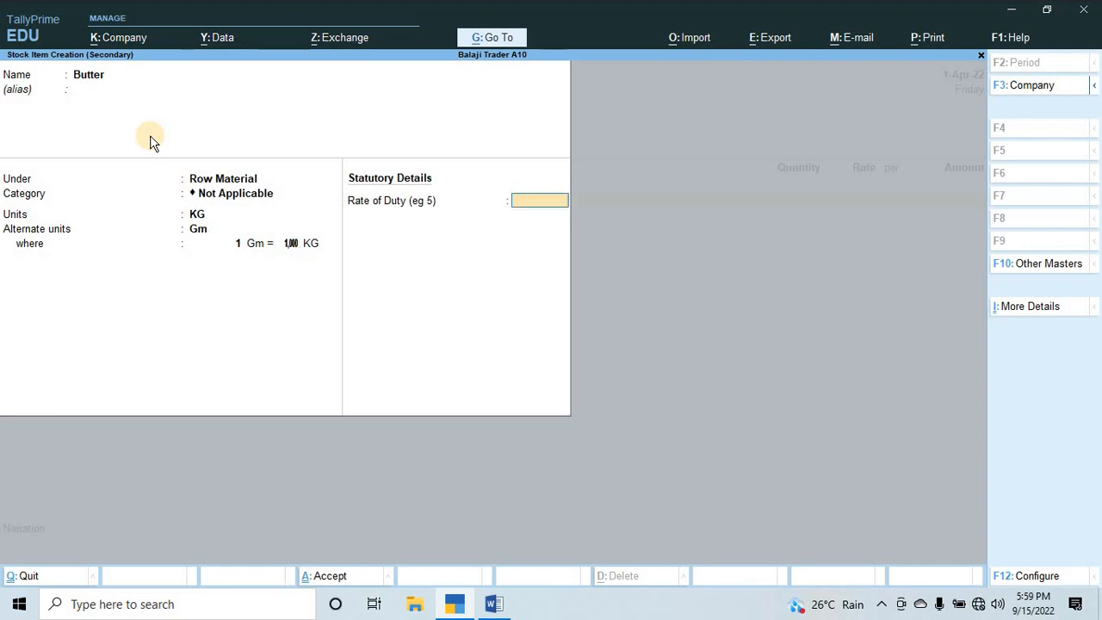
{"action": "key", "text": "BackSpace"}
{"action": "key", "text": "BackSpace"}
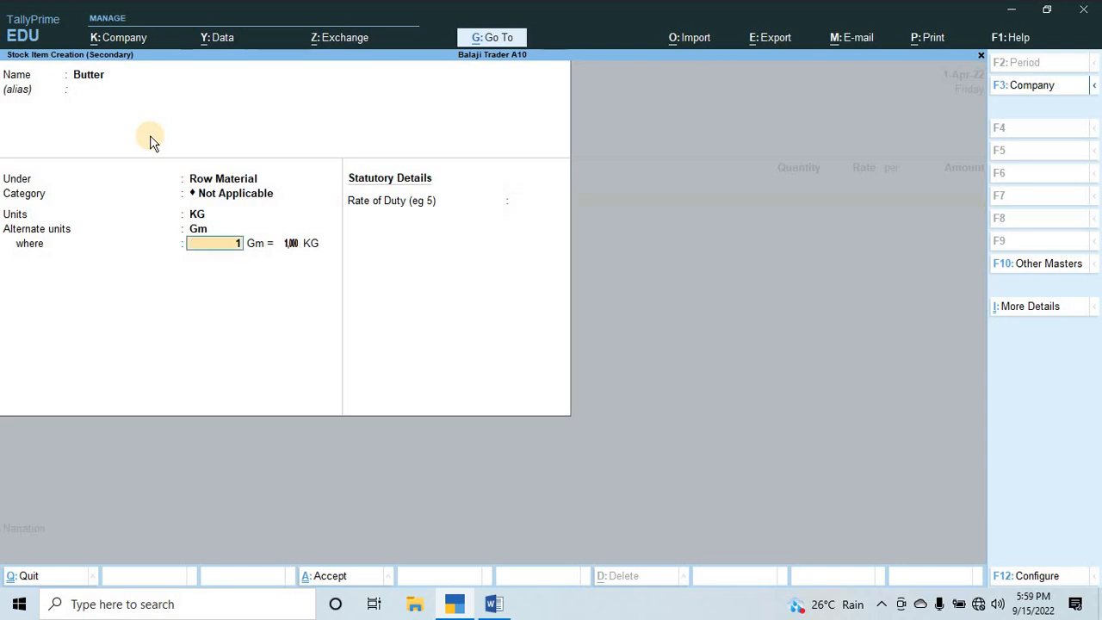
Set Butter's unit conversion to 1,000 Gm = 1 KG, leave the duty rate unfilled, and save the item into the voucher.
{"action": "type", "text": "000"}
{"action": "key", "text": "Return"}
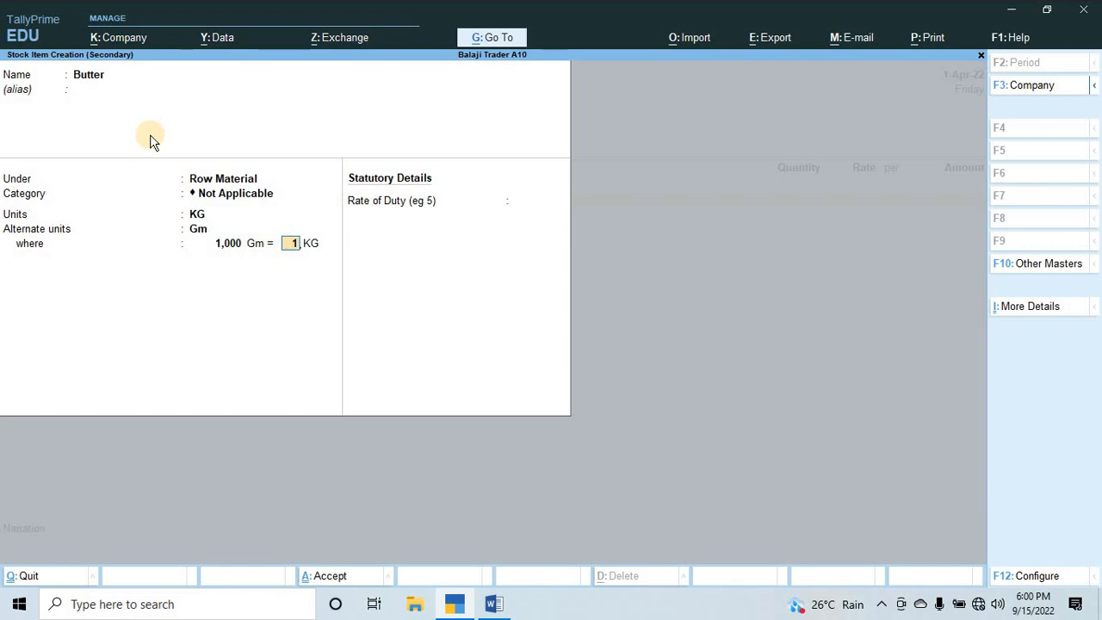
{"action": "key", "text": "Return"}
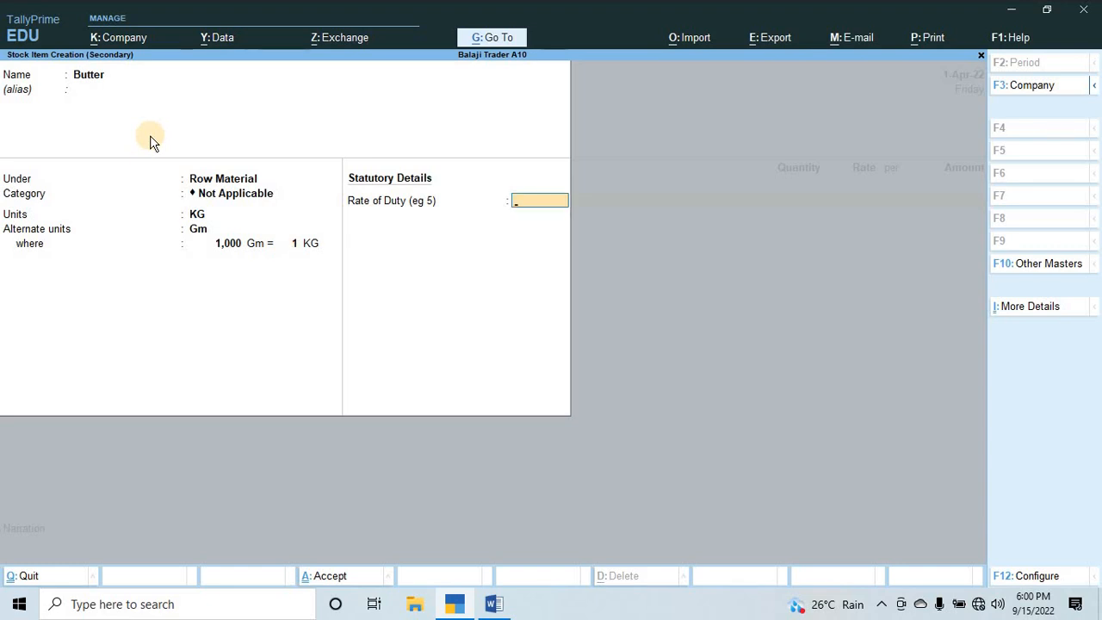
{"action": "key", "text": "Return"}
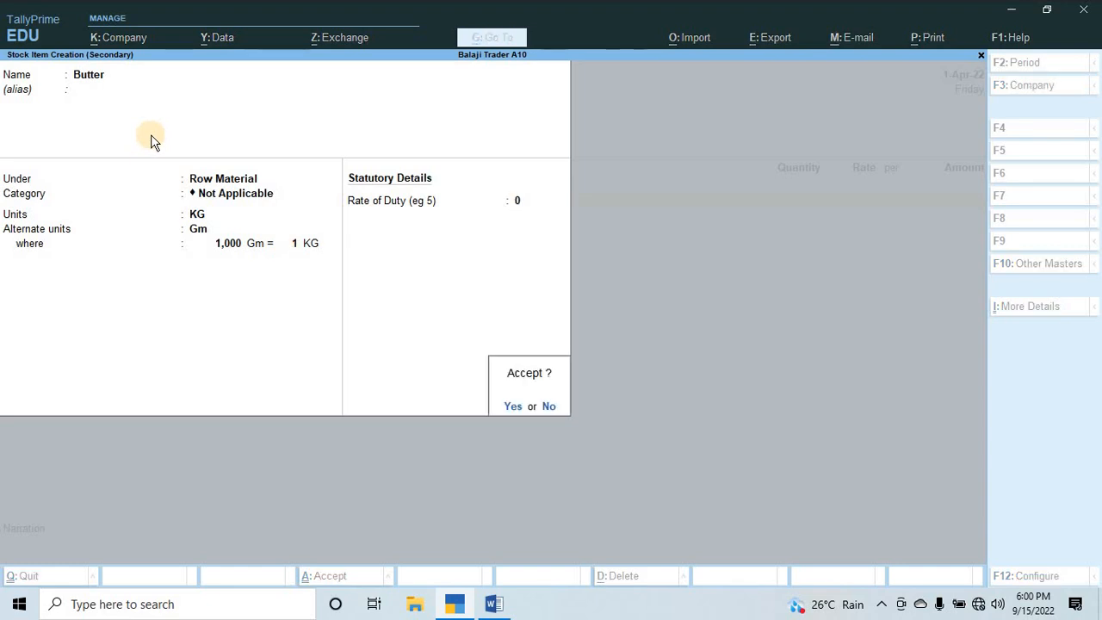
{"action": "key", "text": "Return"}
{"action": "key", "text": "Return"}
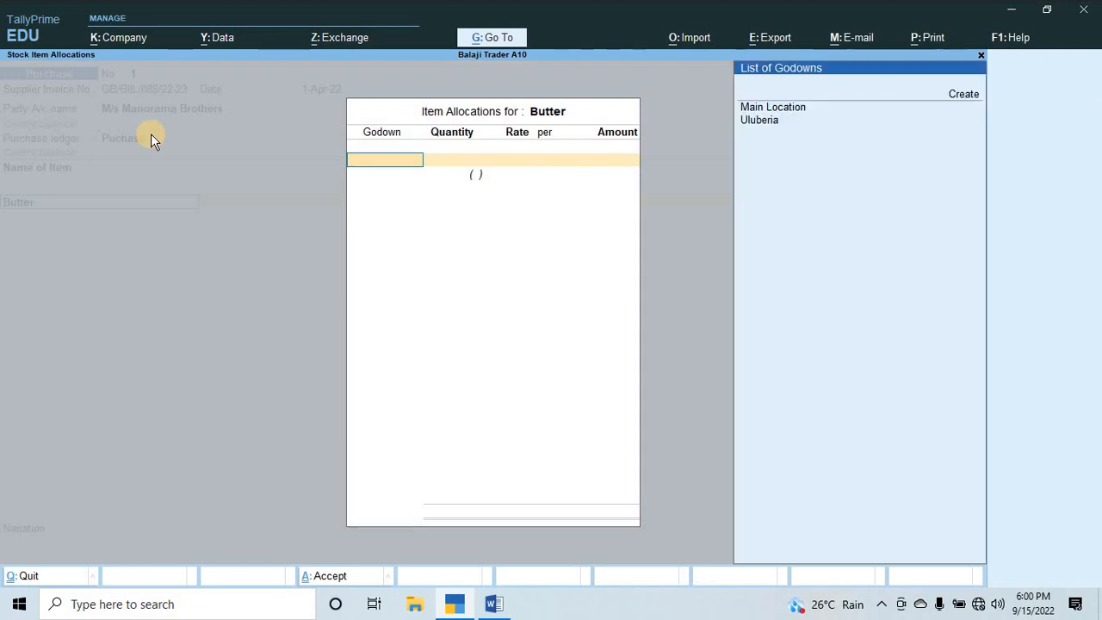
Allocate Butter to the Uluberia godown with a quantity of 6 KG, taken from the Q.2 table in the Word assignment.
{"action": "key", "text": "Return"}
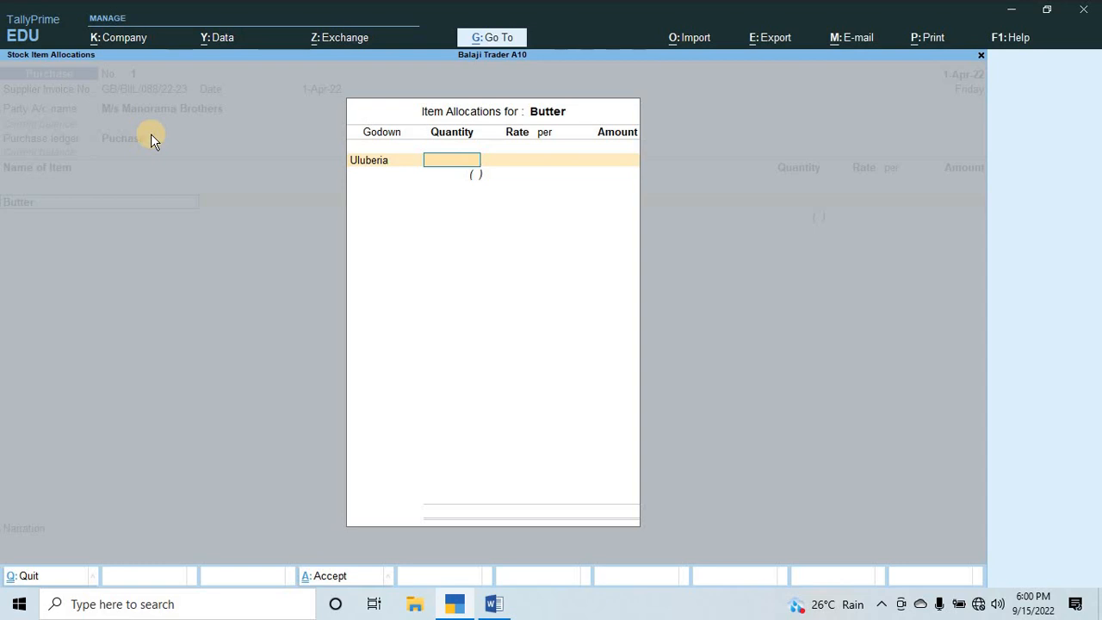
{"action": "key", "text": "alt+Tab"}
{"action": "scroll", "coordinate": [431, 250], "scroll_direction": "up", "scroll_amount": 3}
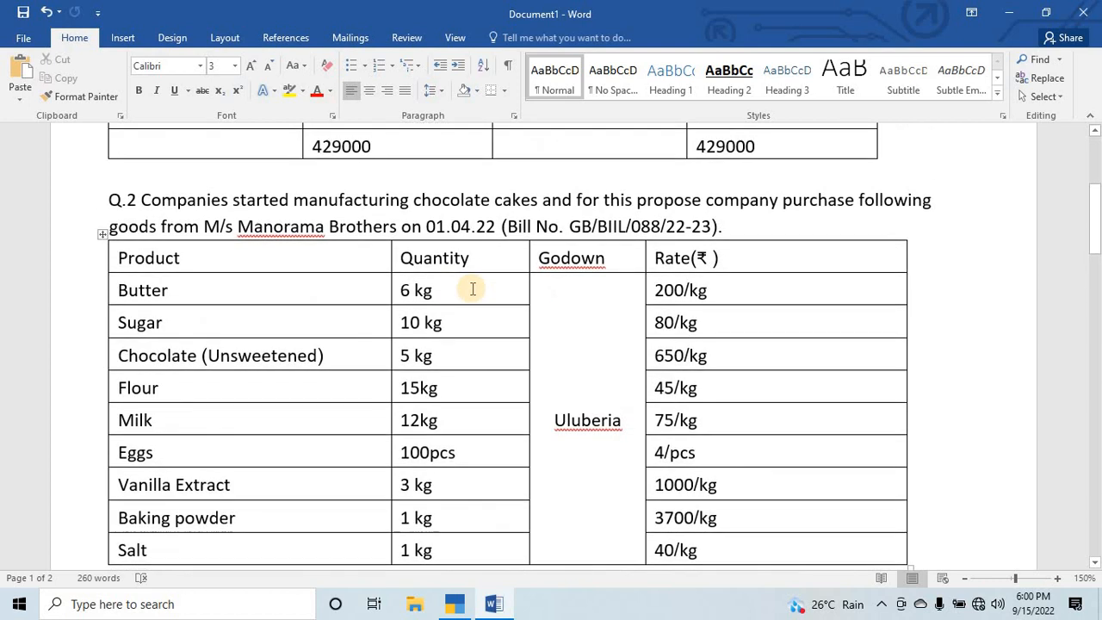
{"action": "key", "text": "alt+Tab"}
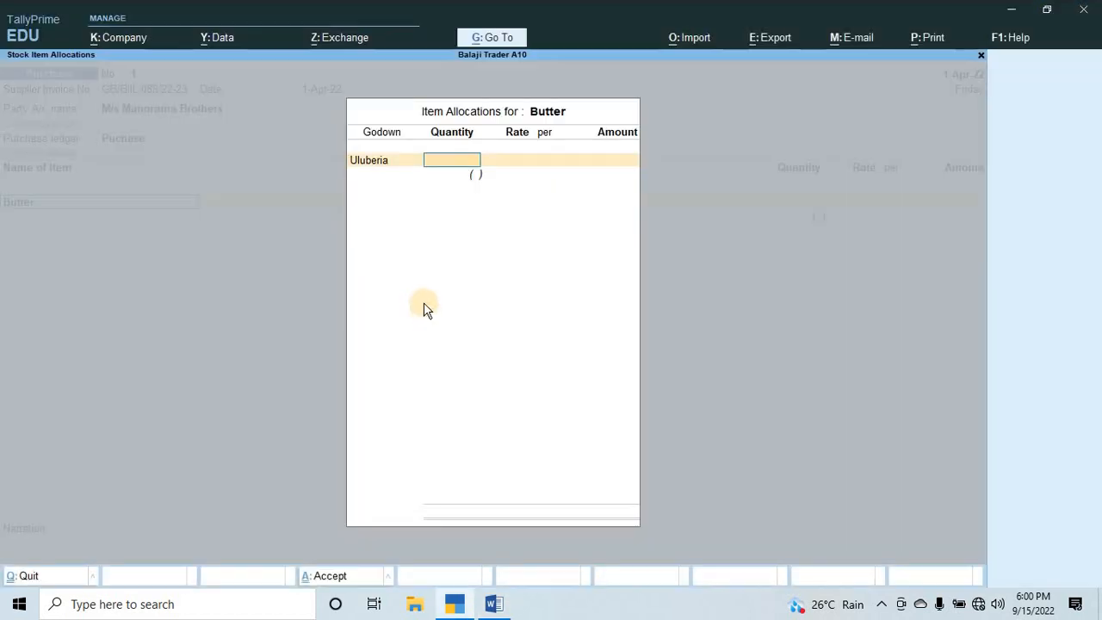
{"action": "type", "text": "6"}
{"action": "key", "text": "Return"}
Check Butter's rate in the Word assignment, enter 200 per KG, and accept the allocation into the purchase voucher.
{"action": "key", "text": "alt+Tab"}
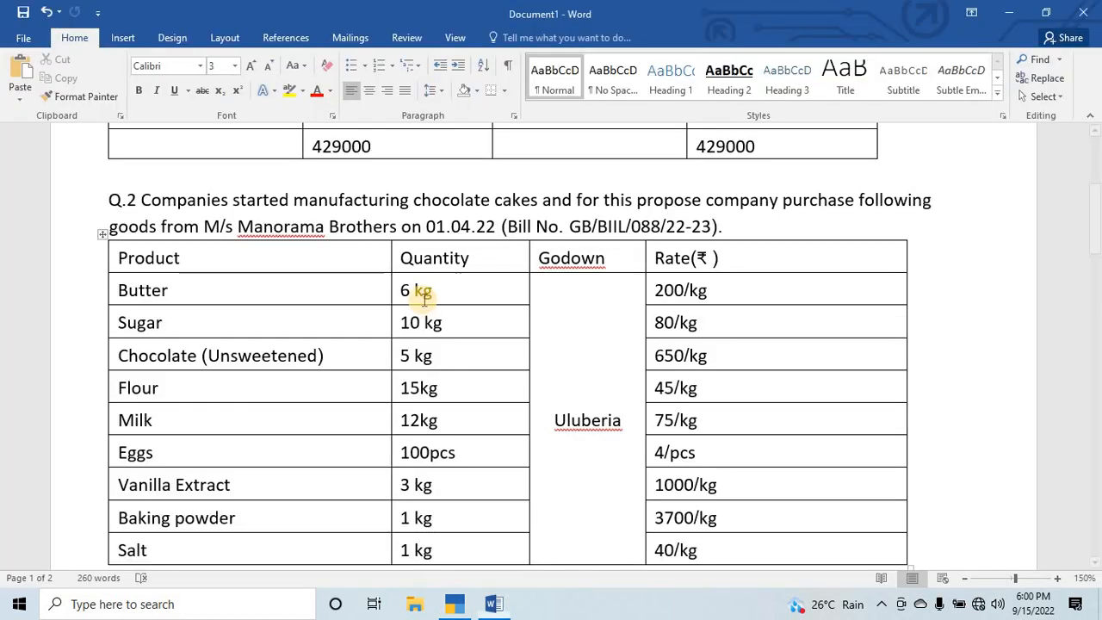
{"action": "key", "text": "alt+Tab"}
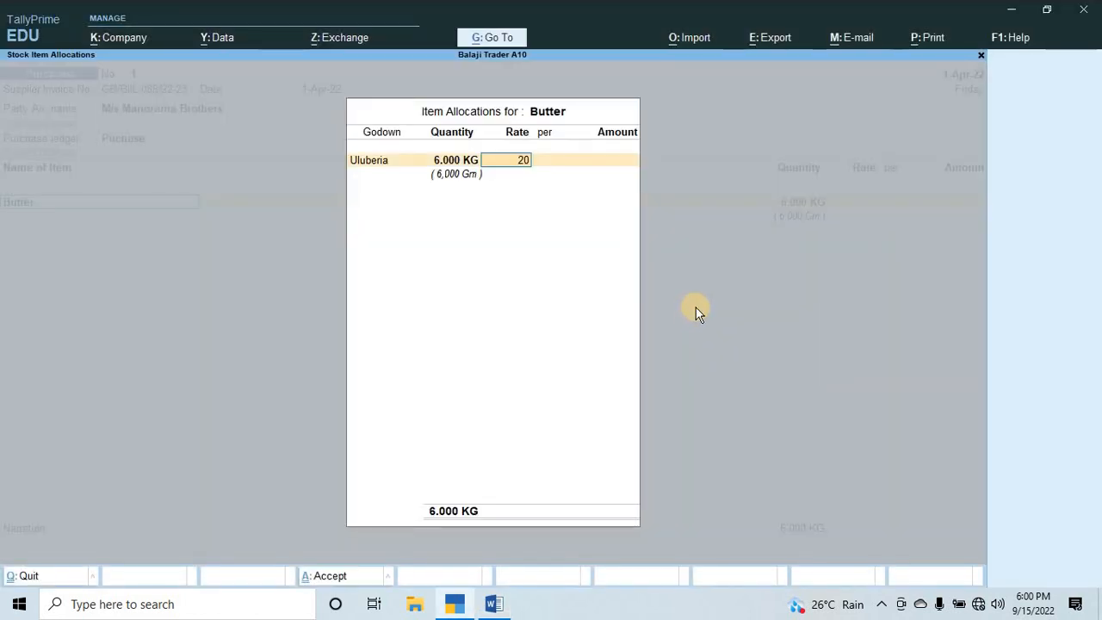
{"action": "type", "text": "200"}
{"action": "key", "text": "Return"}
{"action": "key", "text": "Return"}
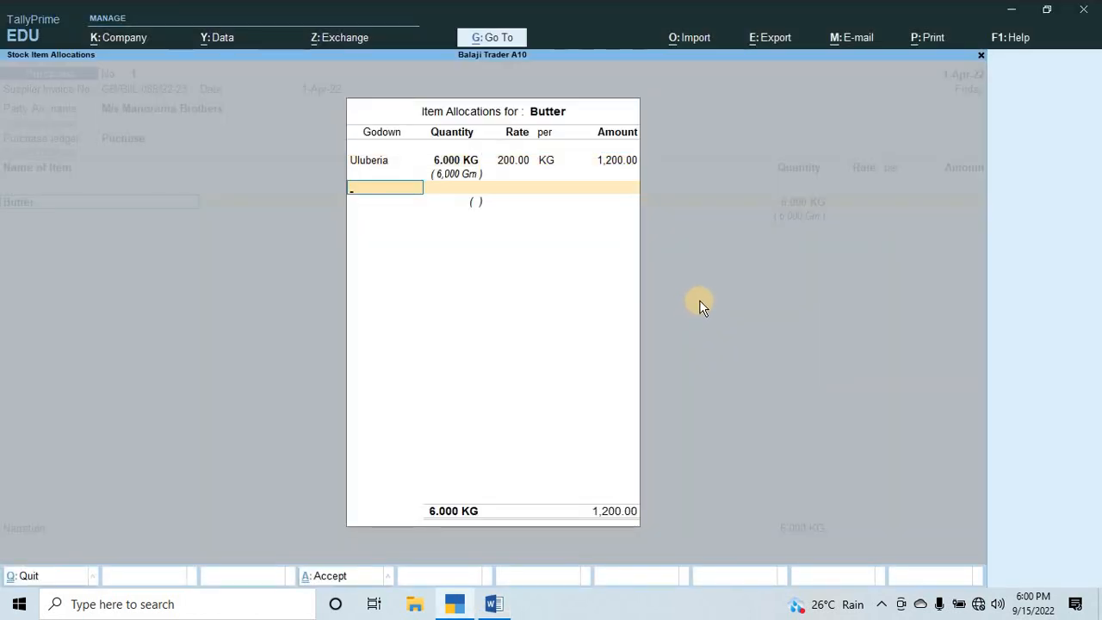
{"action": "key", "text": "Return"}
{"action": "key", "text": "Return"}
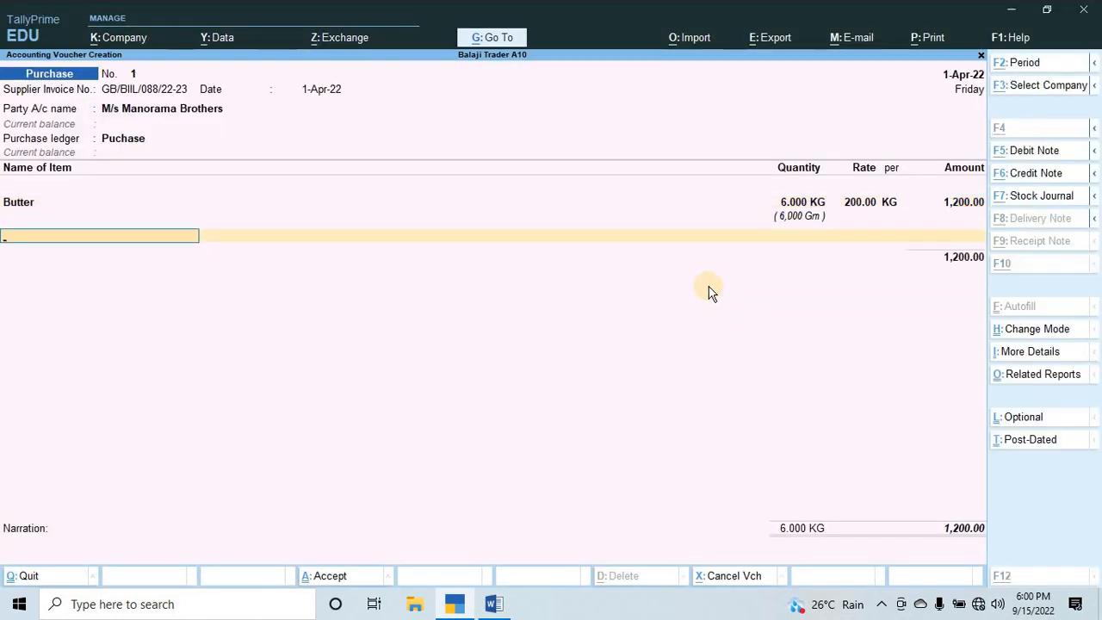
Begin a new stock item named Sugar, the next product in the Word assignment, and place it under Row Material.
{"action": "key", "text": "alt+c"}
{"action": "key", "text": "alt+Tab"}
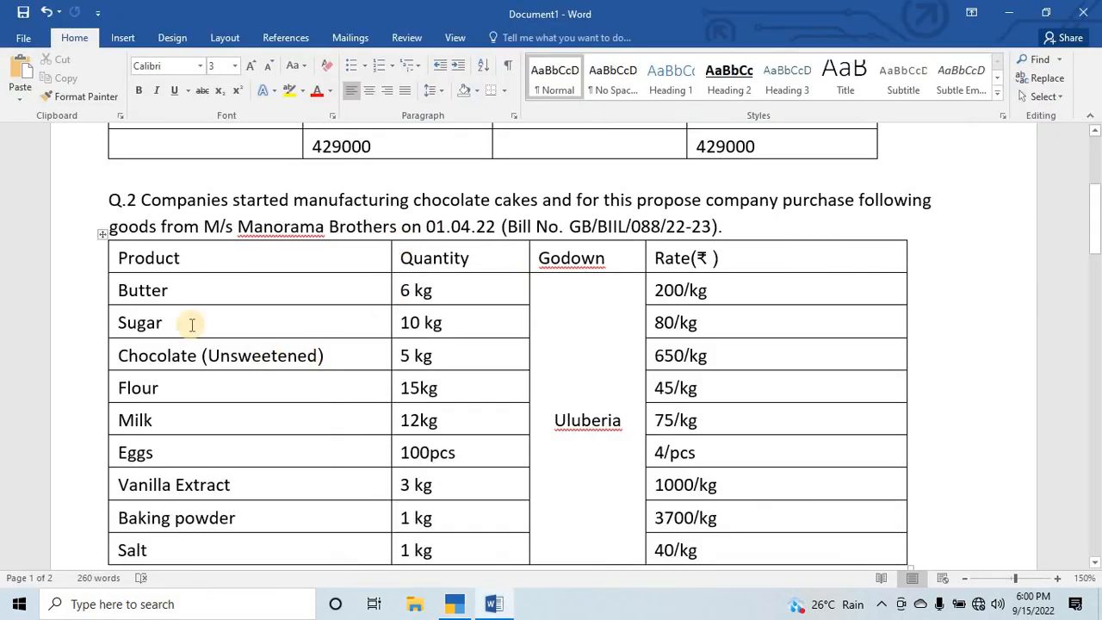
{"action": "key", "text": "alt+Tab"}
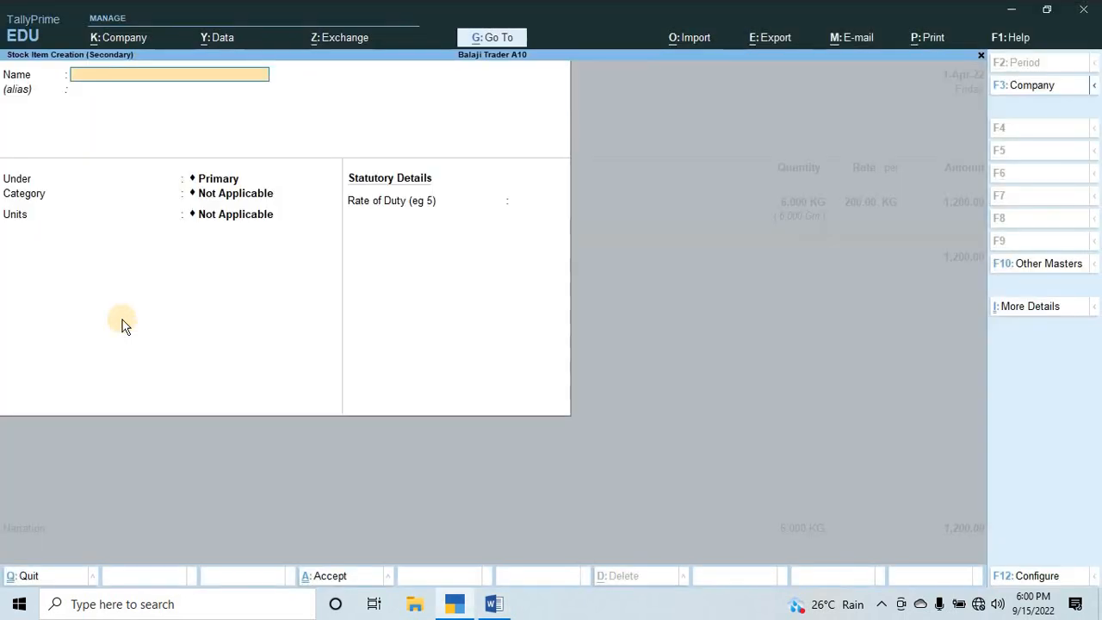
{"action": "type", "text": "Sugar"}
{"action": "key", "text": "Return"}
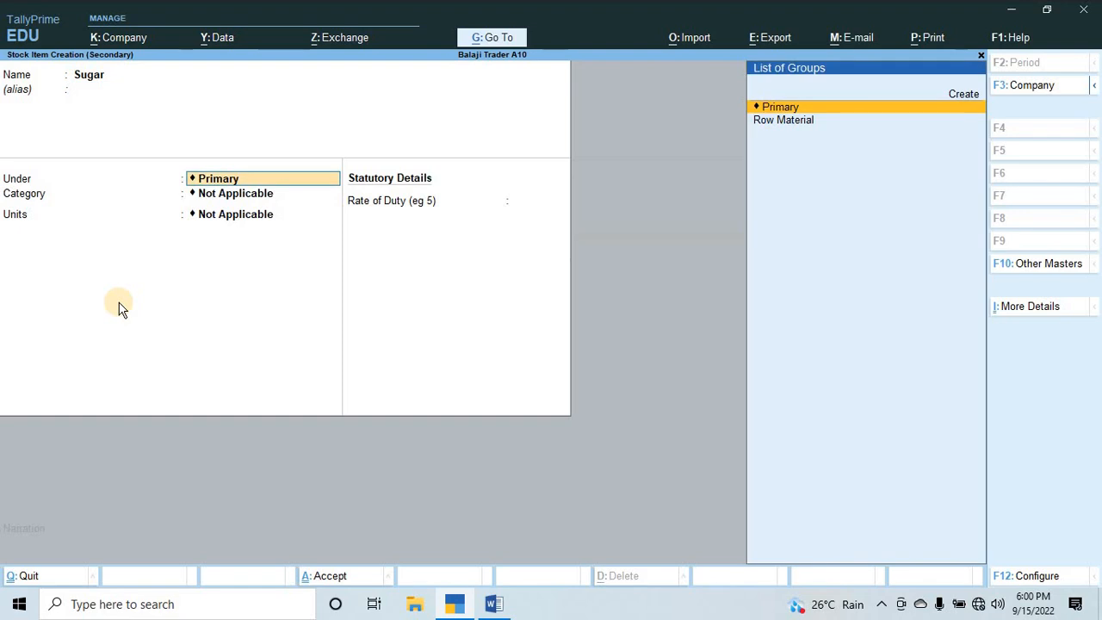
{"action": "key", "text": "Down"}
{"action": "key", "text": "Return"}
Keep Sugar's category Not Applicable, use KG with alternate unit Gm at 1,000 Gm = 1 KG, and save the item.
{"action": "key", "text": "Return"}
{"action": "key", "text": "Return"}
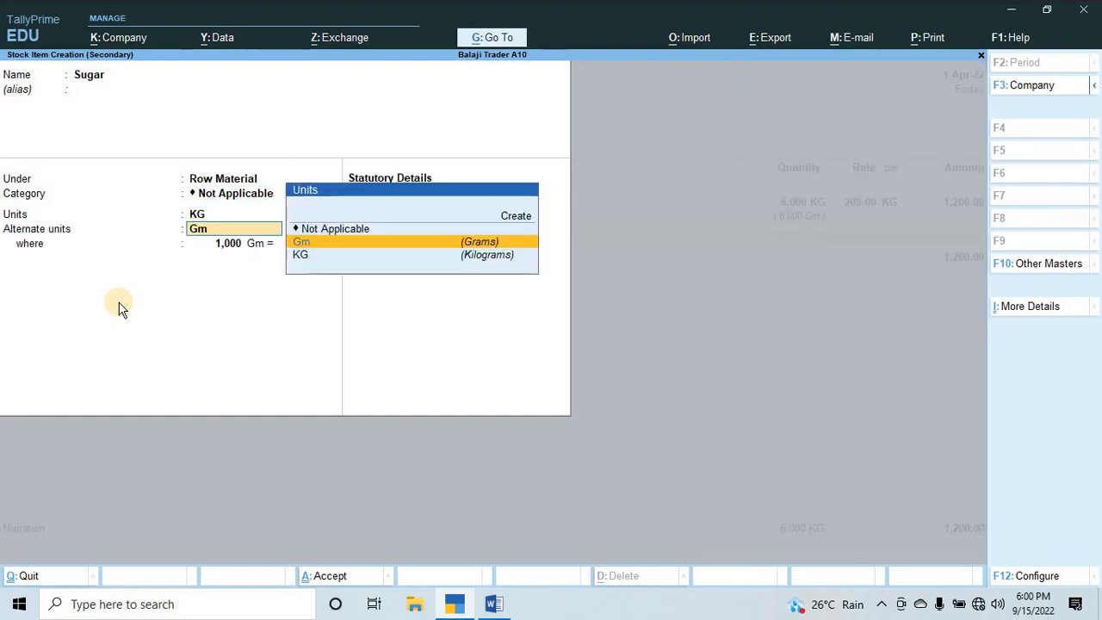
{"action": "key", "text": "Return"}
{"action": "key", "text": "Return"}
{"action": "key", "text": "Return"}
{"action": "key", "text": "Return"}
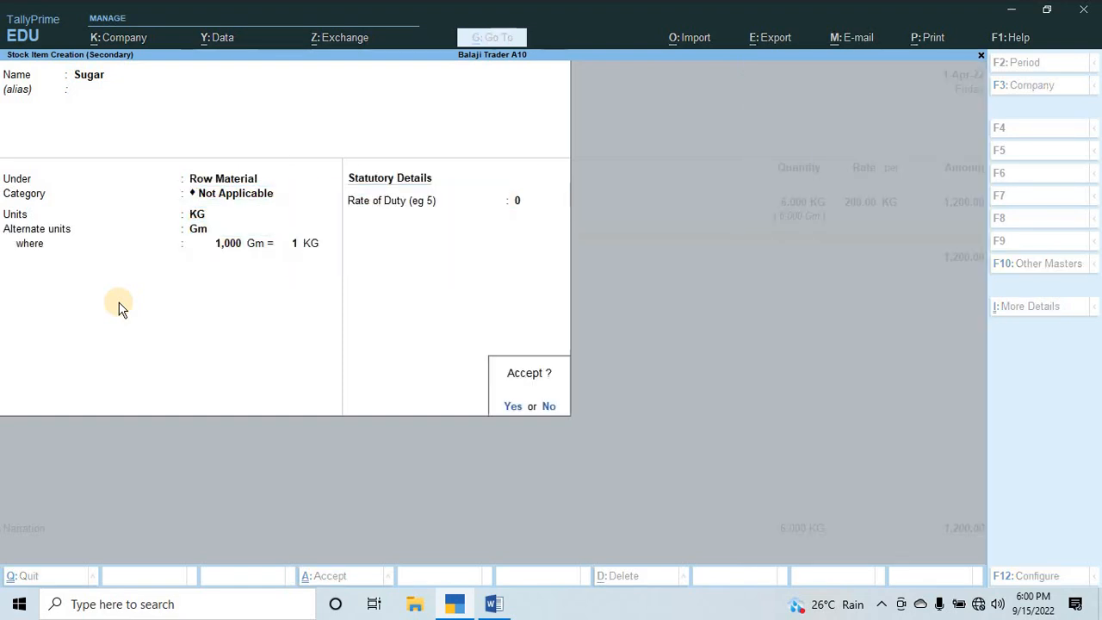
{"action": "key", "text": "Return"}
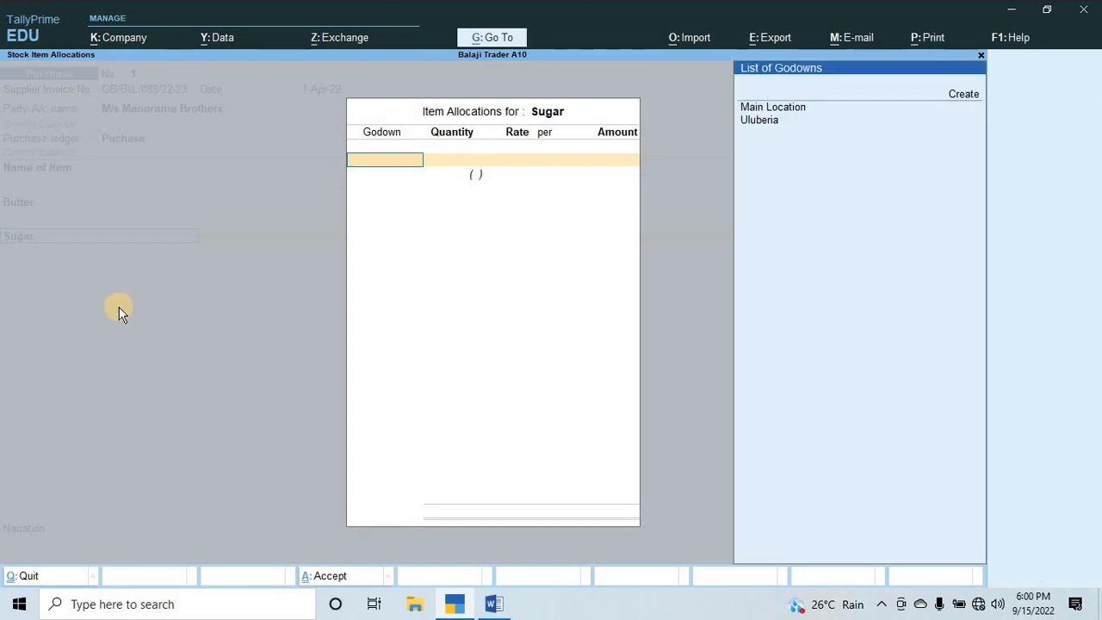
Allocate Sugar to the Uluberia godown with the assignment's quantity of 10 KG.
{"action": "key", "text": "Down"}
{"action": "key", "text": "Return"}
{"action": "key", "text": "alt+Tab"}
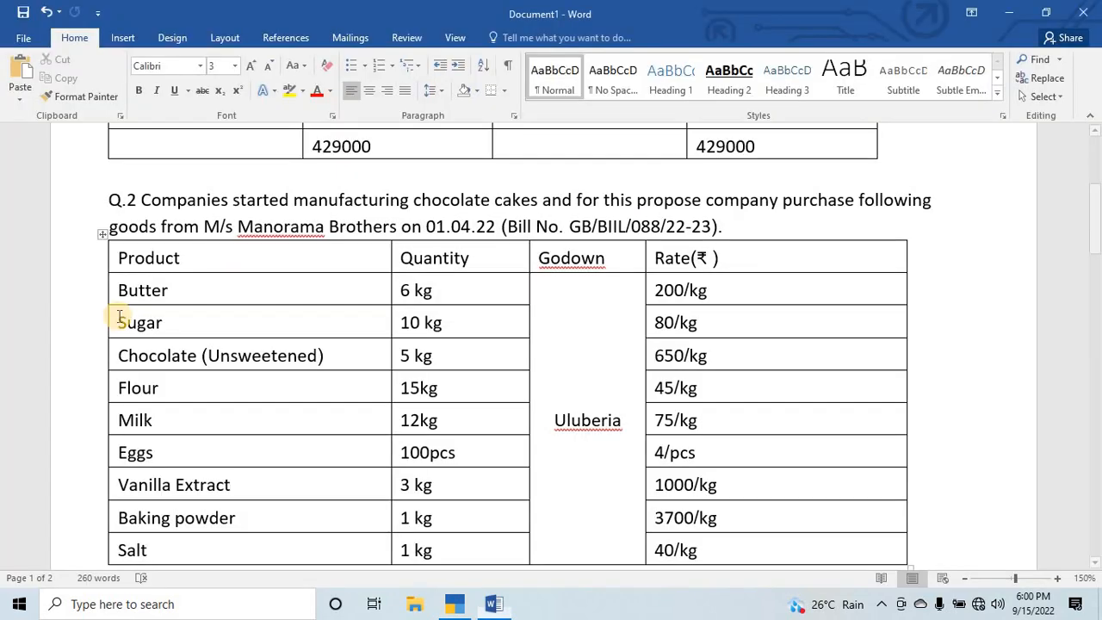
{"action": "key", "text": "alt+Tab"}
{"action": "type", "text": "10"}
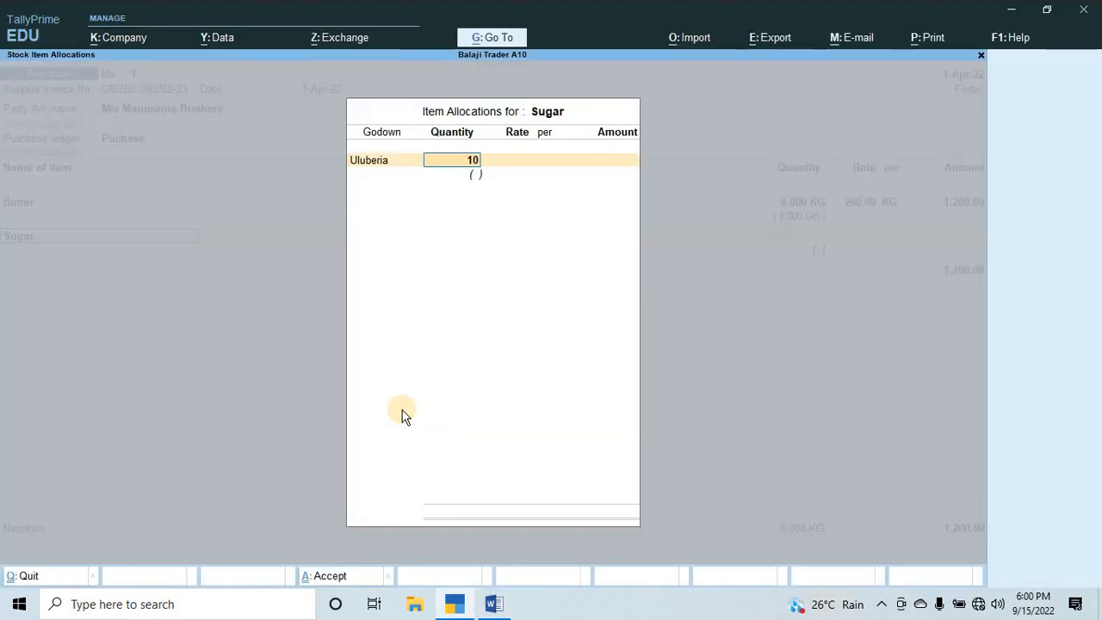
{"action": "key", "text": "Return"}
Check Sugar's rate in the Word assignment, enter 80 per KG, and accept the item line in the voucher.
{"action": "key", "text": "alt+Tab"}
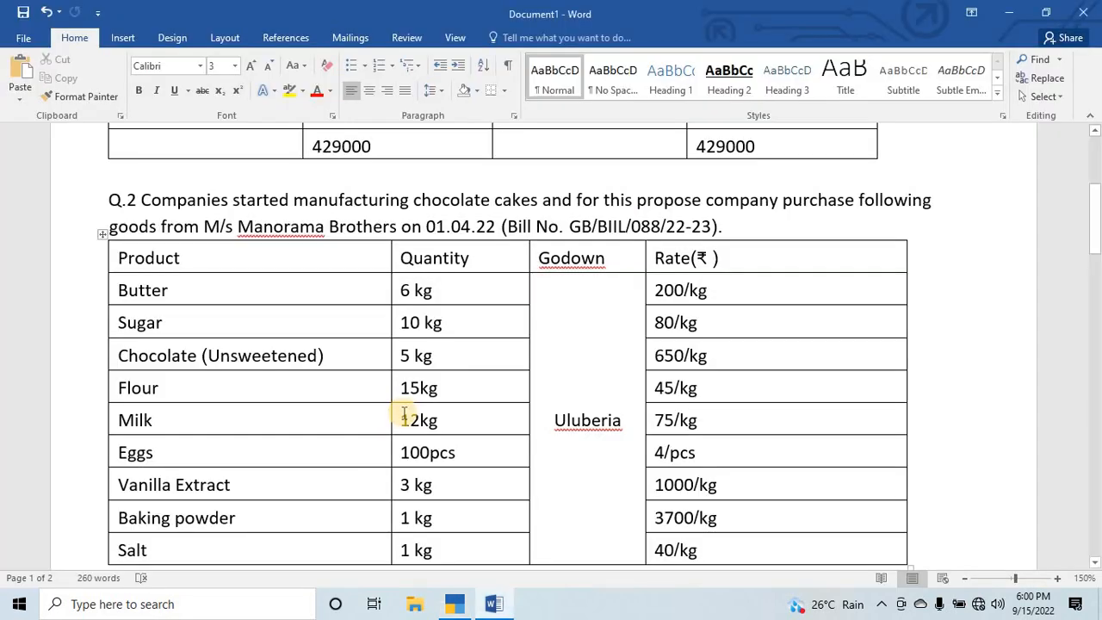
{"action": "key", "text": "alt+Tab"}
{"action": "key", "text": "Return"}
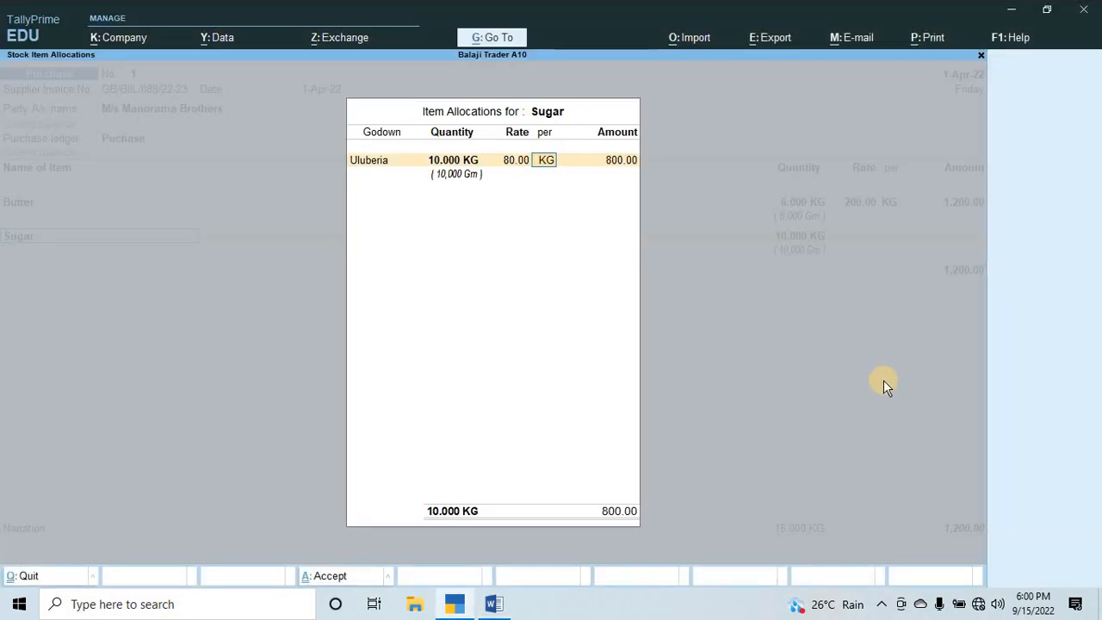
{"action": "key", "text": "Return"}
{"action": "key", "text": "Return"}
{"action": "key", "text": "Return"}
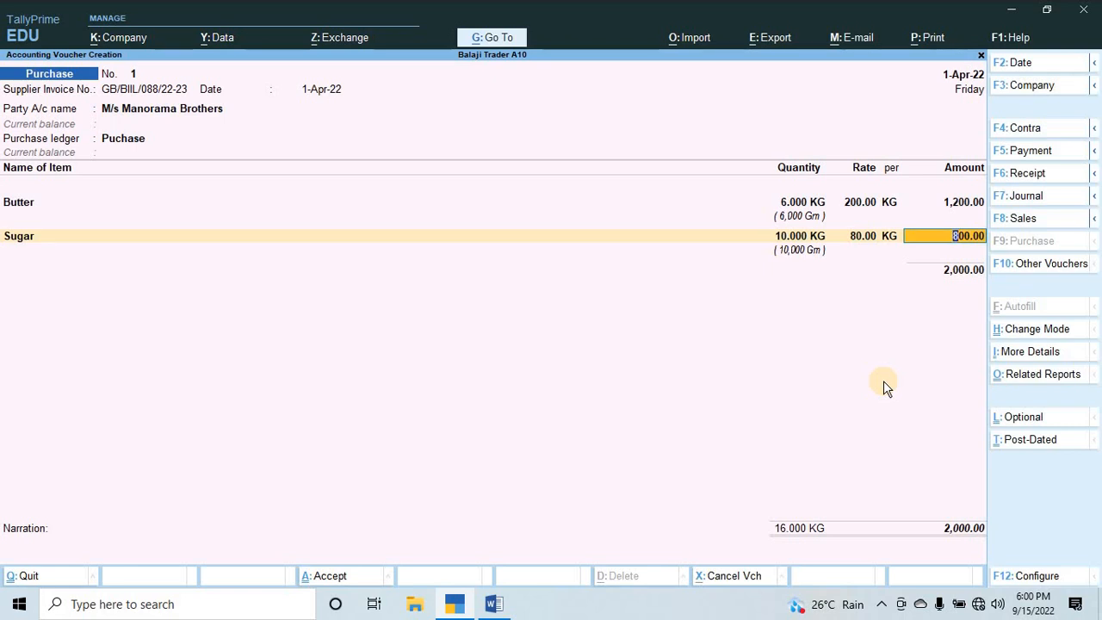
{"action": "key", "text": "Return"}
Begin a stock item using the name Chocolate (Unsweetened) copied from the Word assignment, and place it under Row Material.
{"action": "key", "text": "alt+c"}
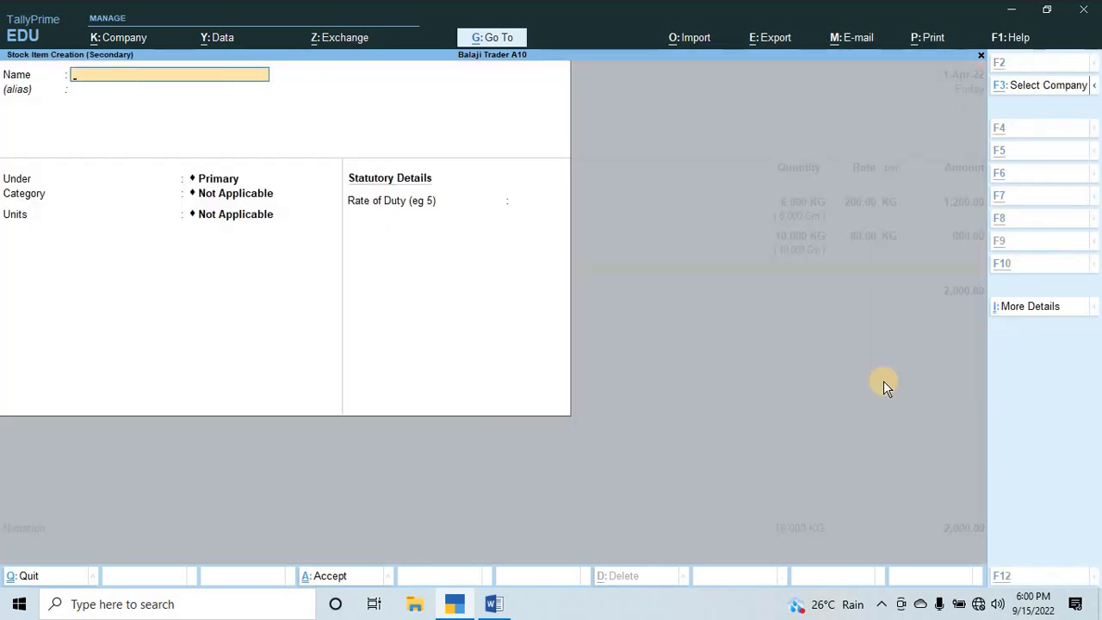
{"action": "key", "text": "alt+Tab"}
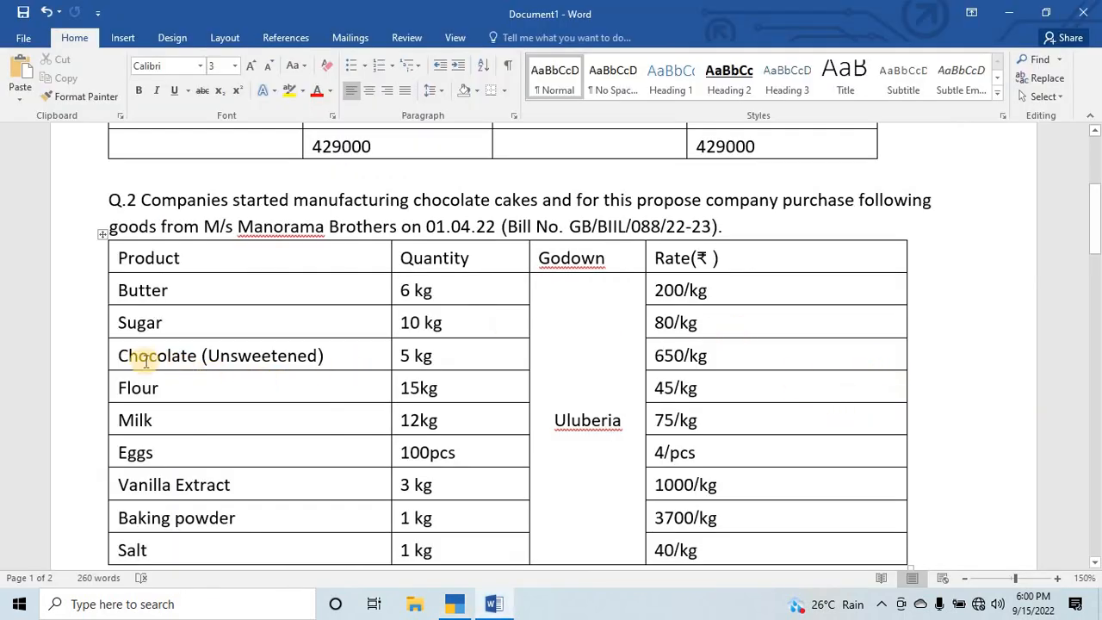
{"action": "left_click_drag", "start_coordinate": [124, 356], "coordinate": [344, 361]}
{"action": "key", "text": "ctrl+c"}
{"action": "key", "text": "alt+Tab"}
{"action": "key", "text": "ctrl+alt+v"}
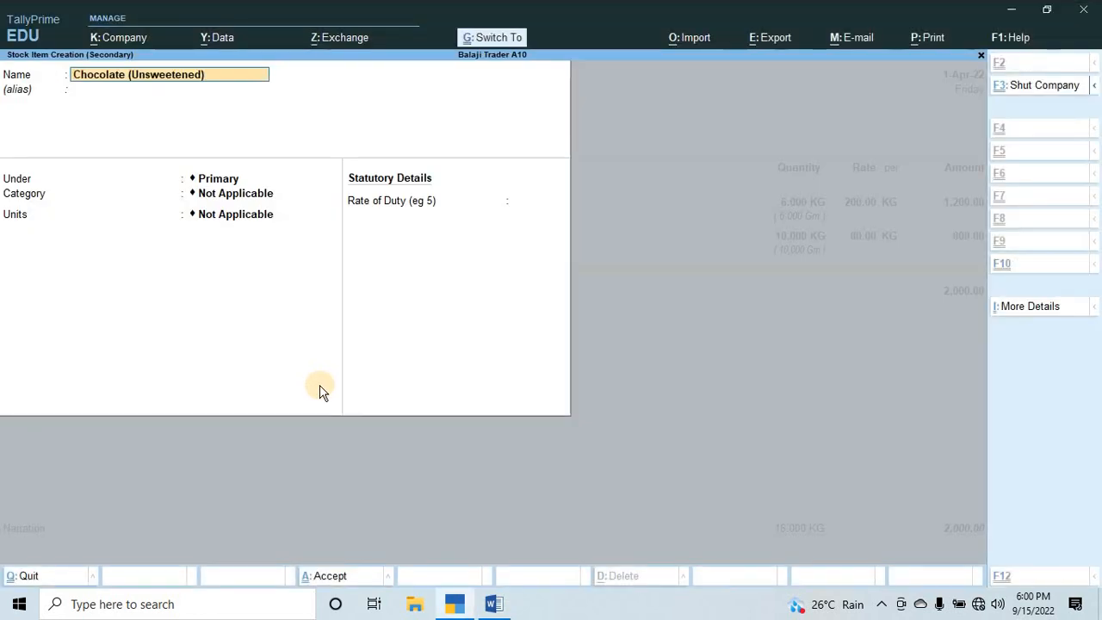
{"action": "key", "text": "Return"}
{"action": "key", "text": "Down"}
{"action": "key", "text": "Return"}
{"action": "key", "text": "Return"}
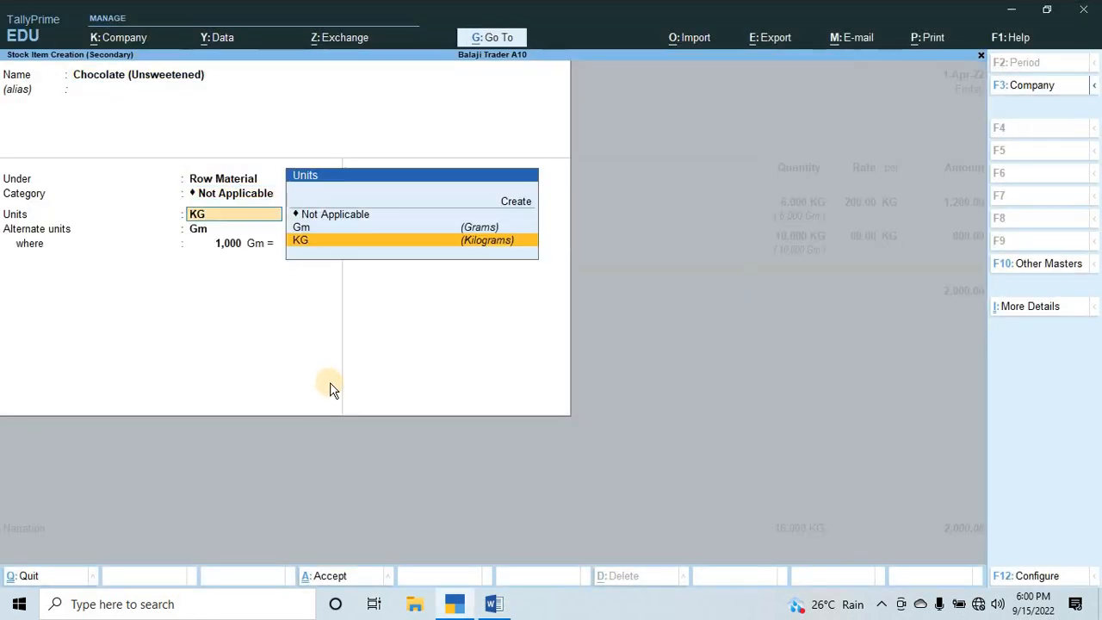
Keep the chocolate item's category Not Applicable, accept KG with alternate Gm at 1,000 Gm = 1 KG, and save it.
{"action": "key", "text": "Return"}
{"action": "key", "text": "Return"}
{"action": "key", "text": "Return"}
{"action": "key", "text": "Return"}
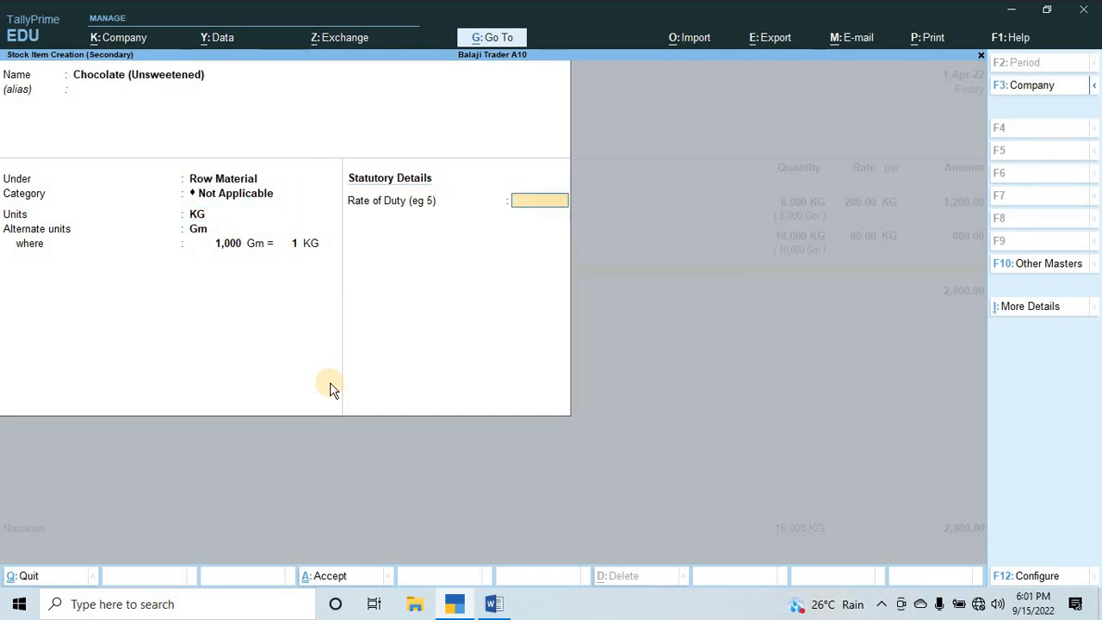
{"action": "key", "text": "Return"}
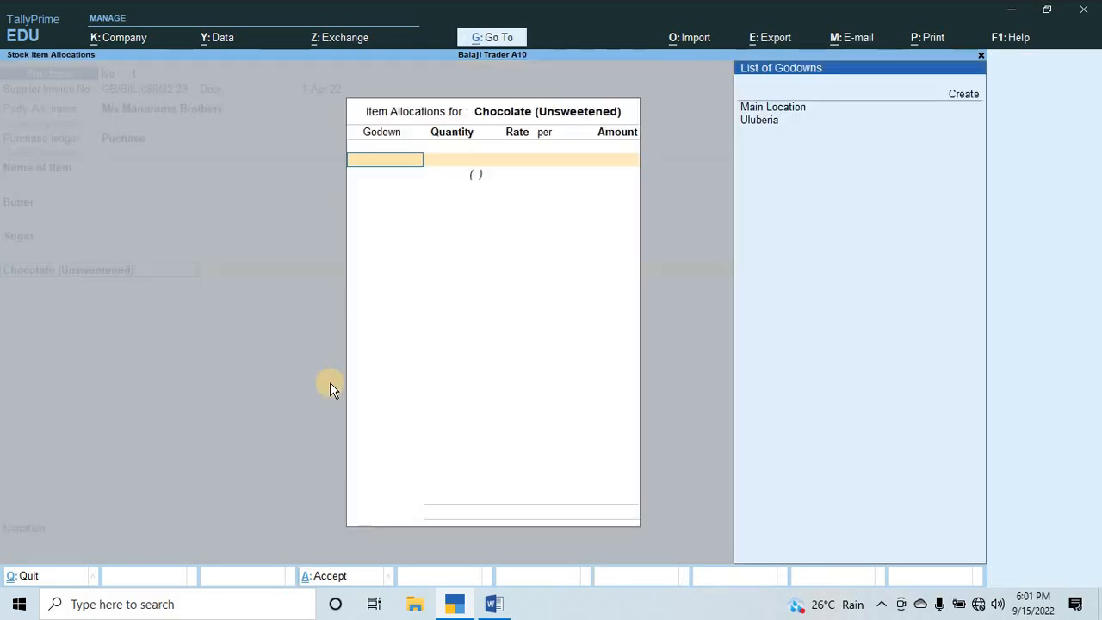
Allocate Chocolate (Unsweetened) to the Uluberia godown with a quantity of 5 KG, checked against the Word assignment.
{"action": "key", "text": "Down"}
{"action": "key", "text": "Return"}
{"action": "key", "text": "alt+Tab"}
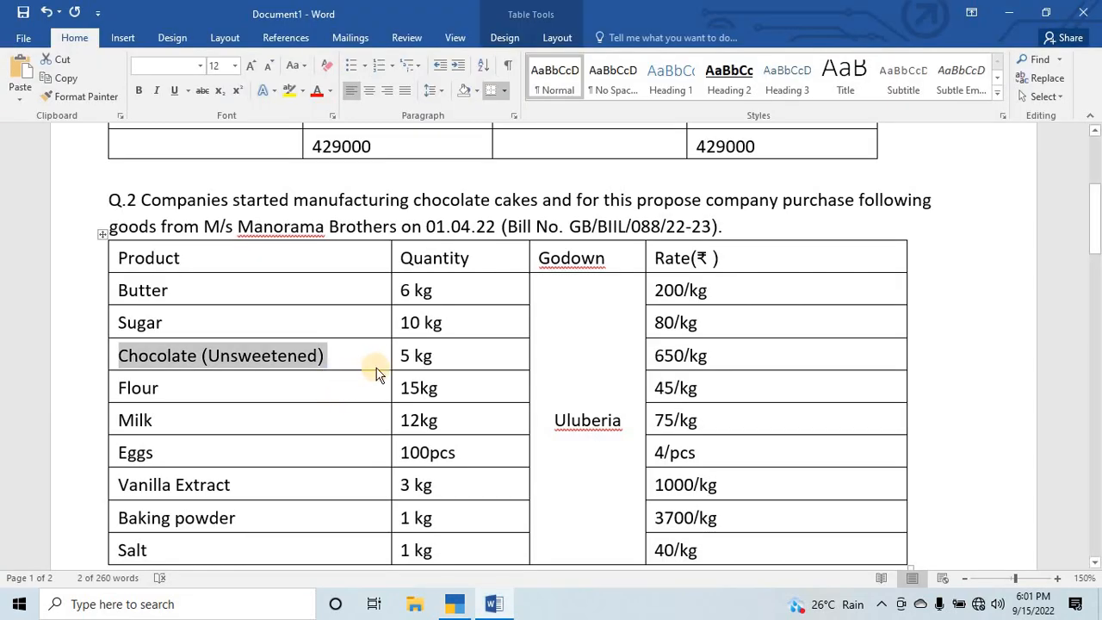
{"action": "key", "text": "alt+Tab"}
{"action": "type", "text": "5"}
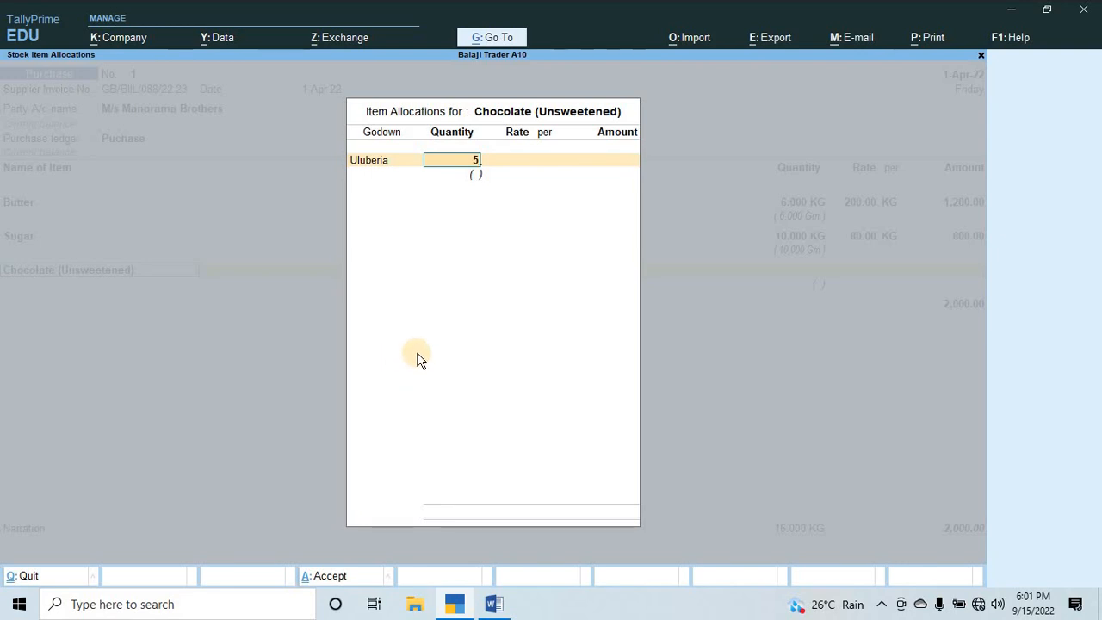
{"action": "key", "text": "alt+Tab"}
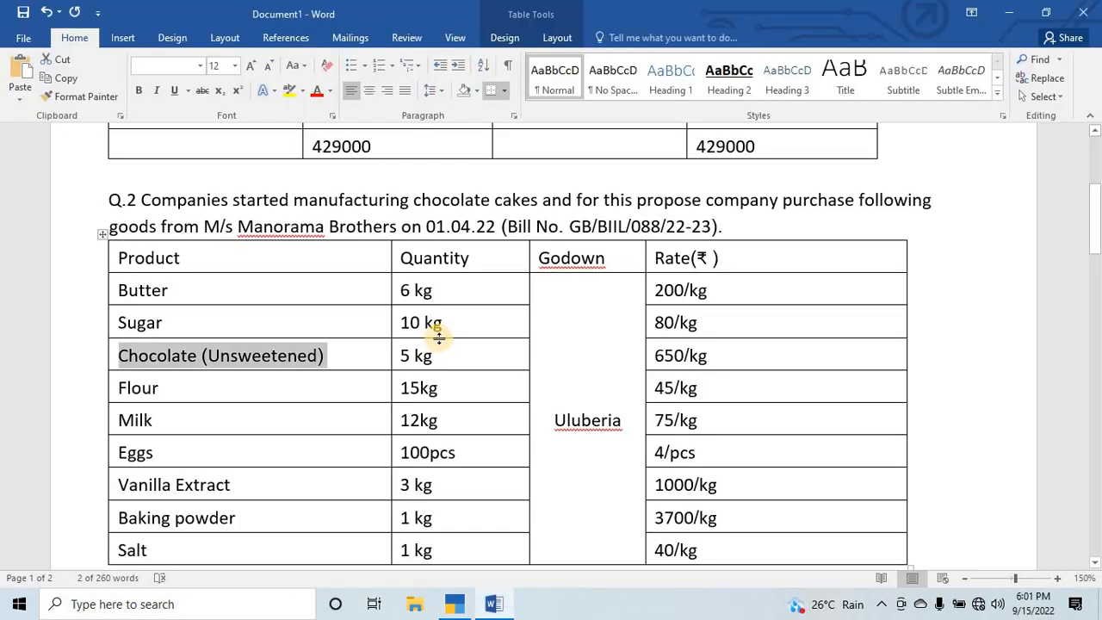
{"action": "key", "text": "alt+Tab"}
{"action": "key", "text": "Return"}
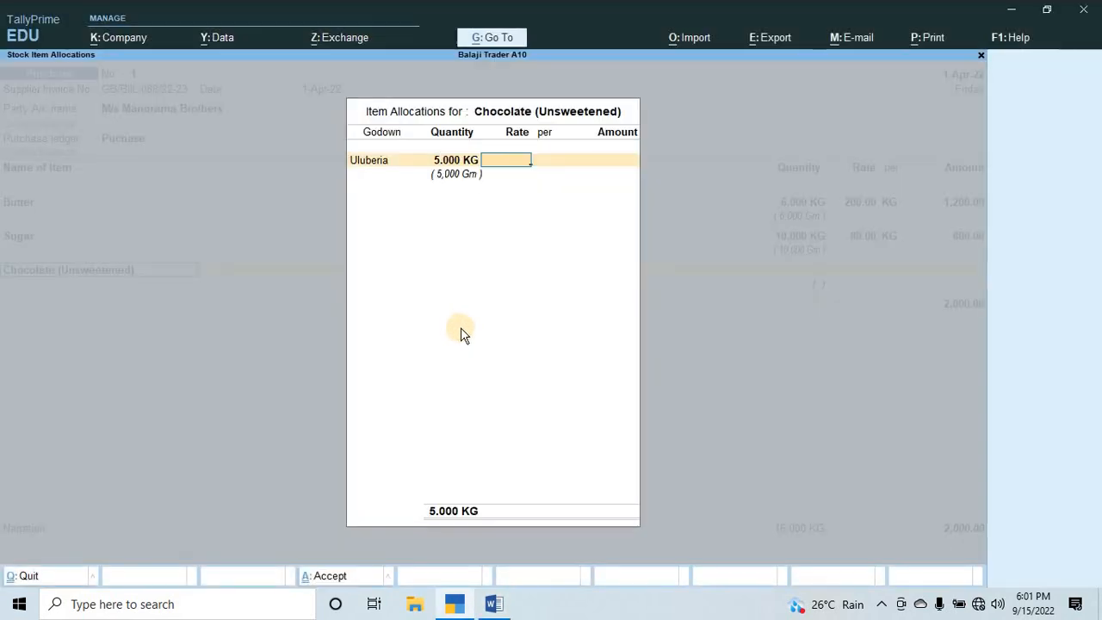
Set the Chocolate (Unsweetened) rate to 650 per KG, check it against the assignment, and accept the voucher line.
{"action": "type", "text": "650"}
{"action": "key", "text": "Return"}
{"action": "key", "text": "alt+Tab"}
{"action": "key", "text": "alt+Tab"}
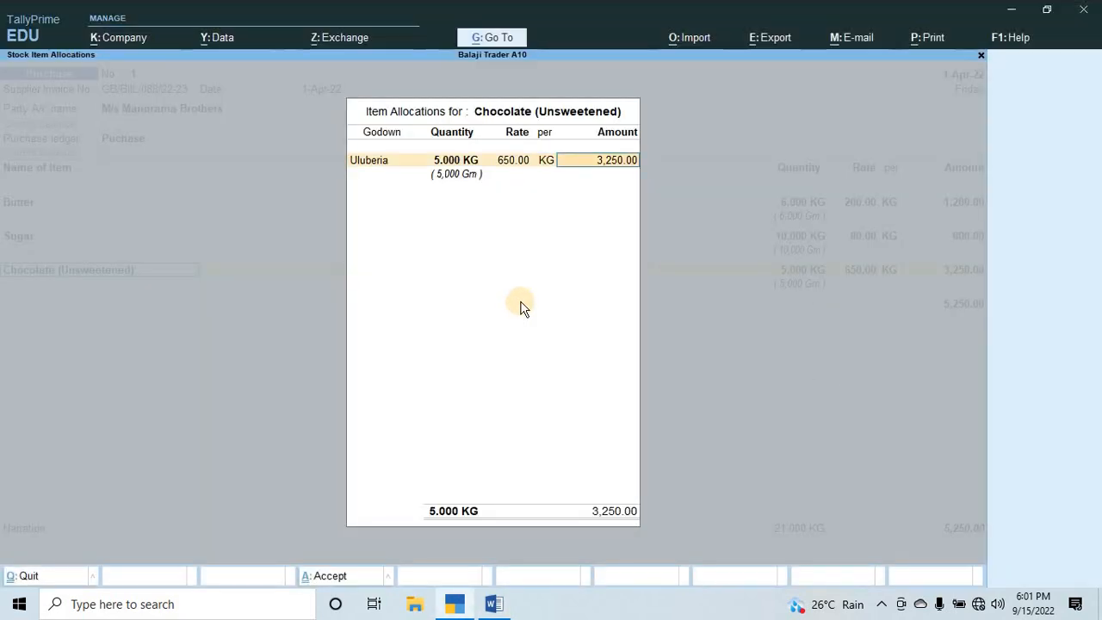
{"action": "key", "text": "Return"}
{"action": "key", "text": "Return"}
{"action": "key", "text": "Return"}
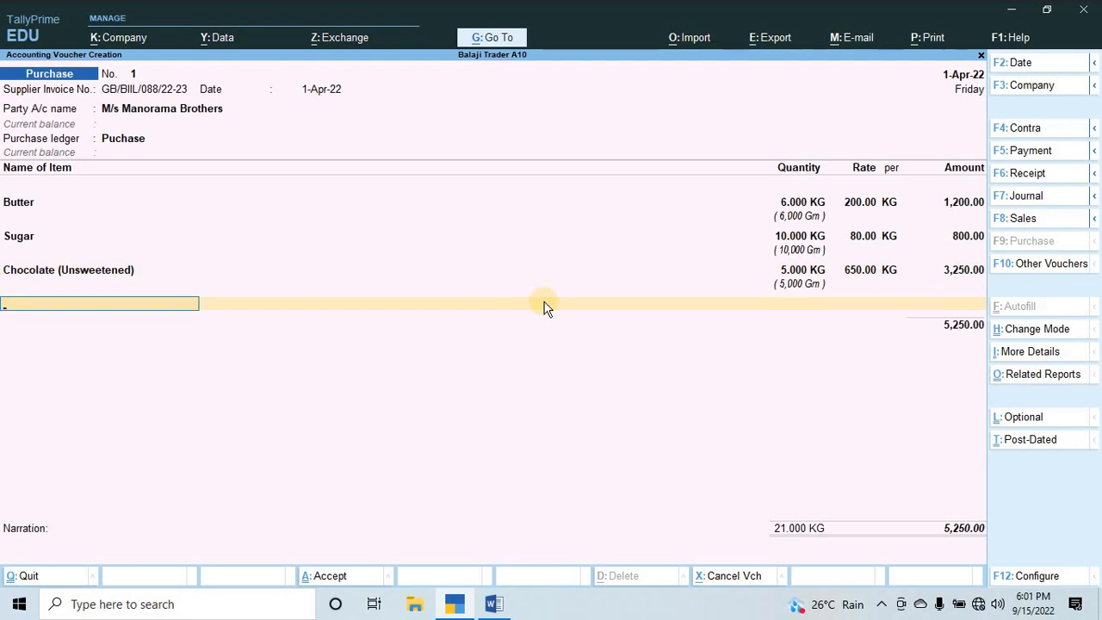
Begin a stock item named Flour, checked against the Word assignment, and place it under Row Material.
{"action": "key", "text": "alt+c"}
{"action": "key", "text": "alt+Tab"}
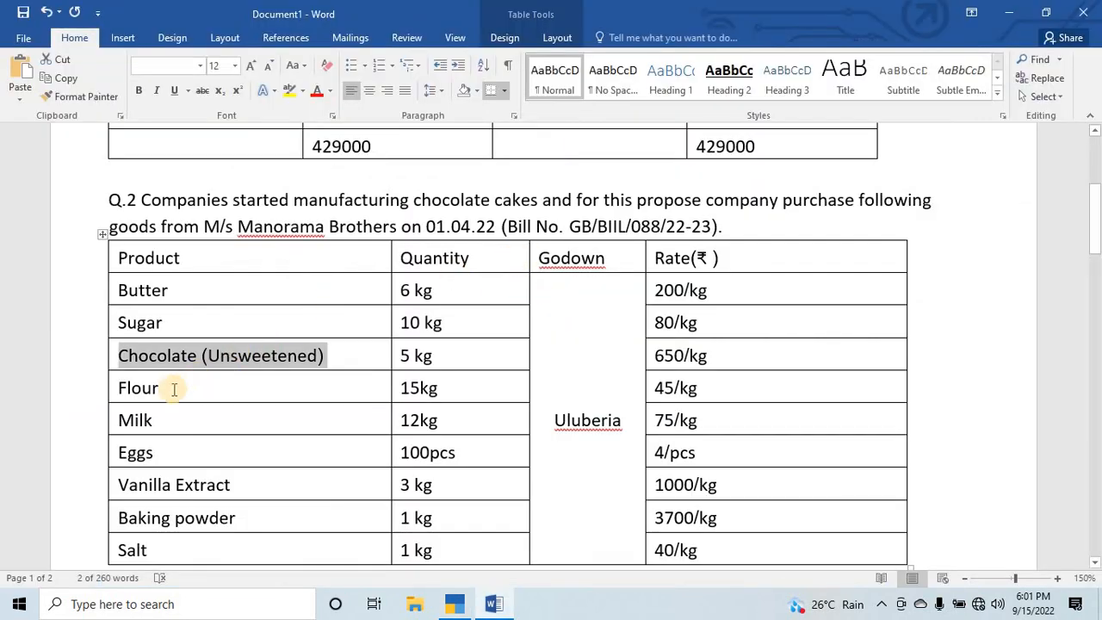
{"action": "key", "text": "alt+Tab"}
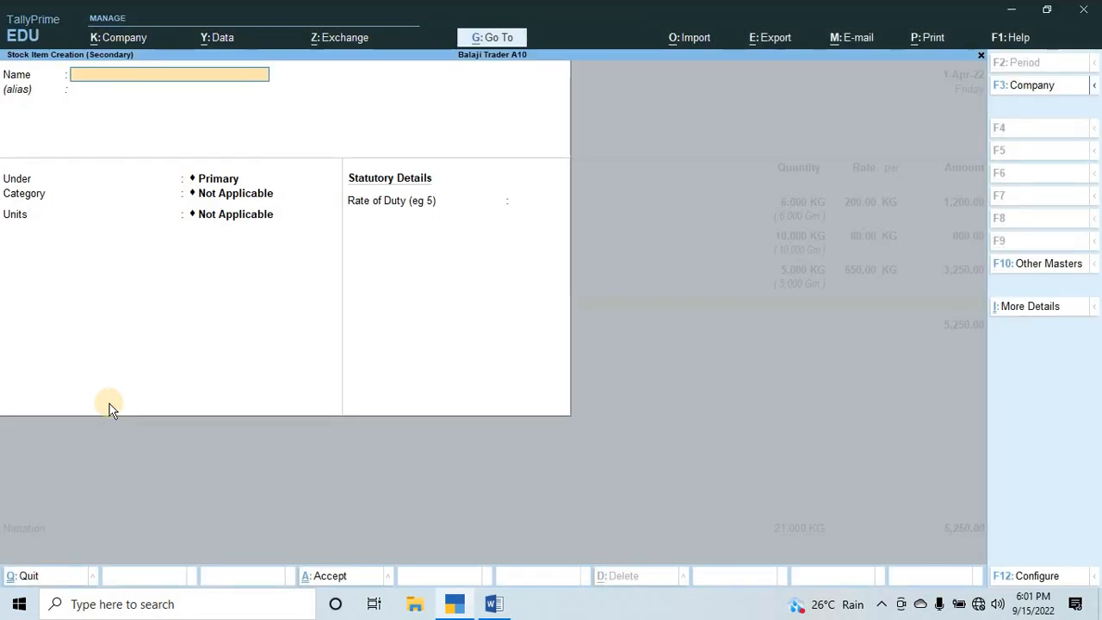
{"action": "type", "text": "Flour"}
{"action": "key", "text": "Return"}
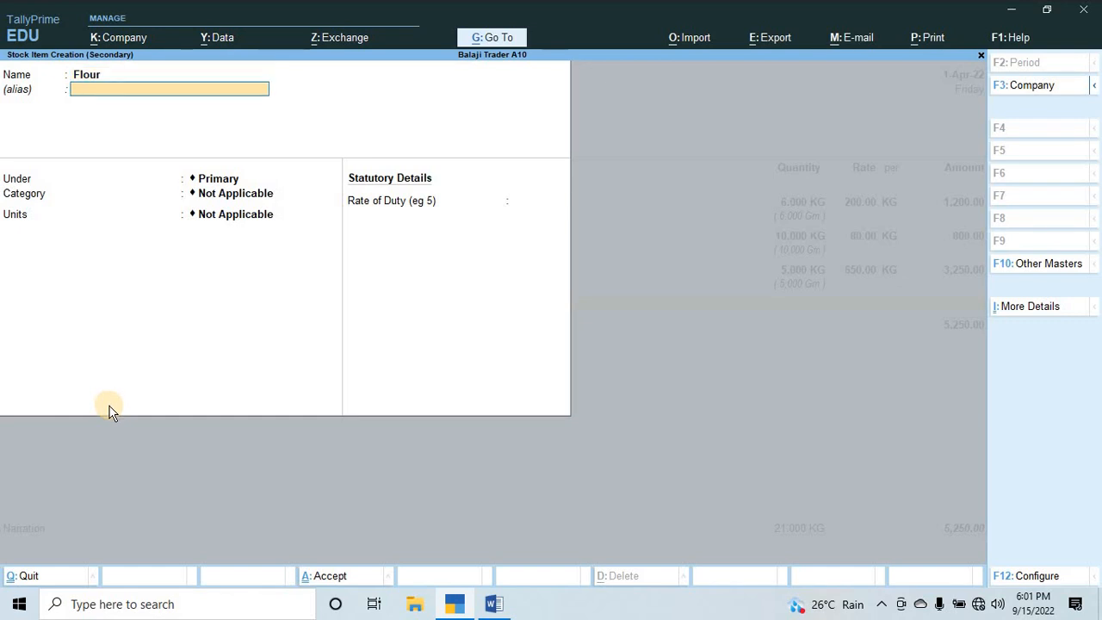
{"action": "key", "text": "Return"}
{"action": "key", "text": "Down"}
{"action": "key", "text": "Return"}
Keep Flour's category Not Applicable, accept KG with alternate Gm at 1,000 Gm = 1 KG, and save the item.
{"action": "key", "text": "alt+Tab"}
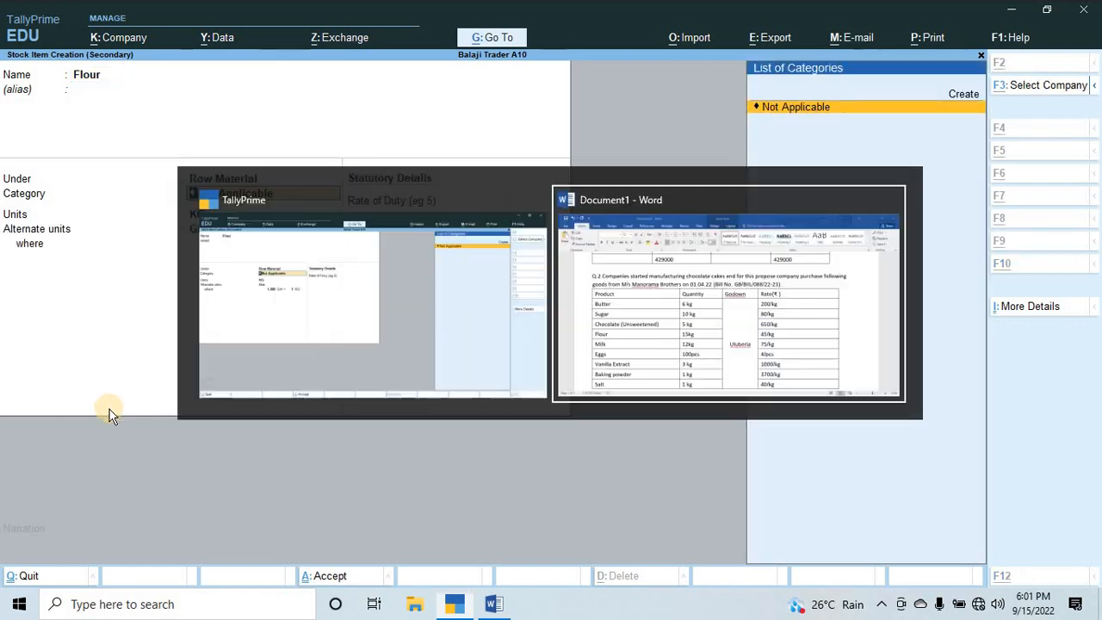
{"action": "key", "text": "alt+Tab"}
{"action": "key", "text": "alt+Tab"}
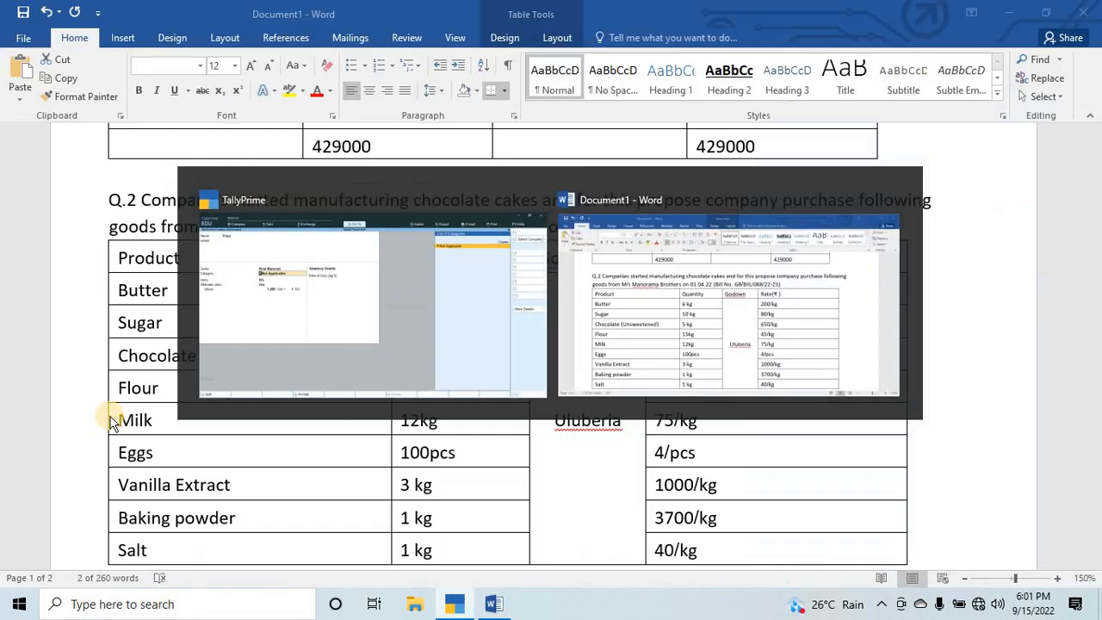
{"action": "key", "text": "alt+Tab"}
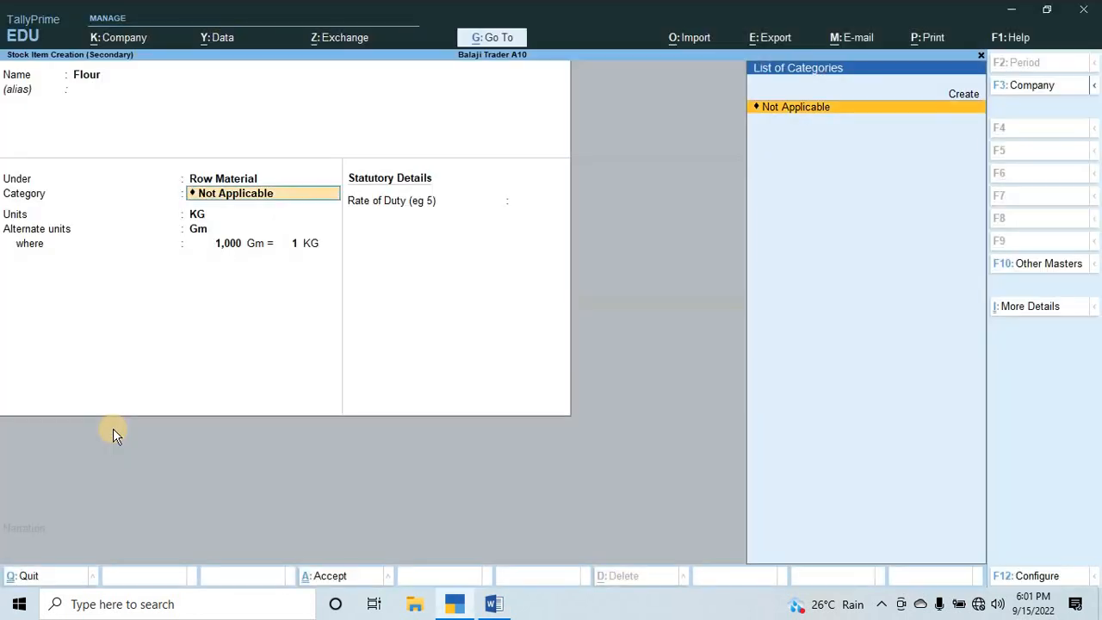
{"action": "key", "text": "Return"}
{"action": "key", "text": "Return"}
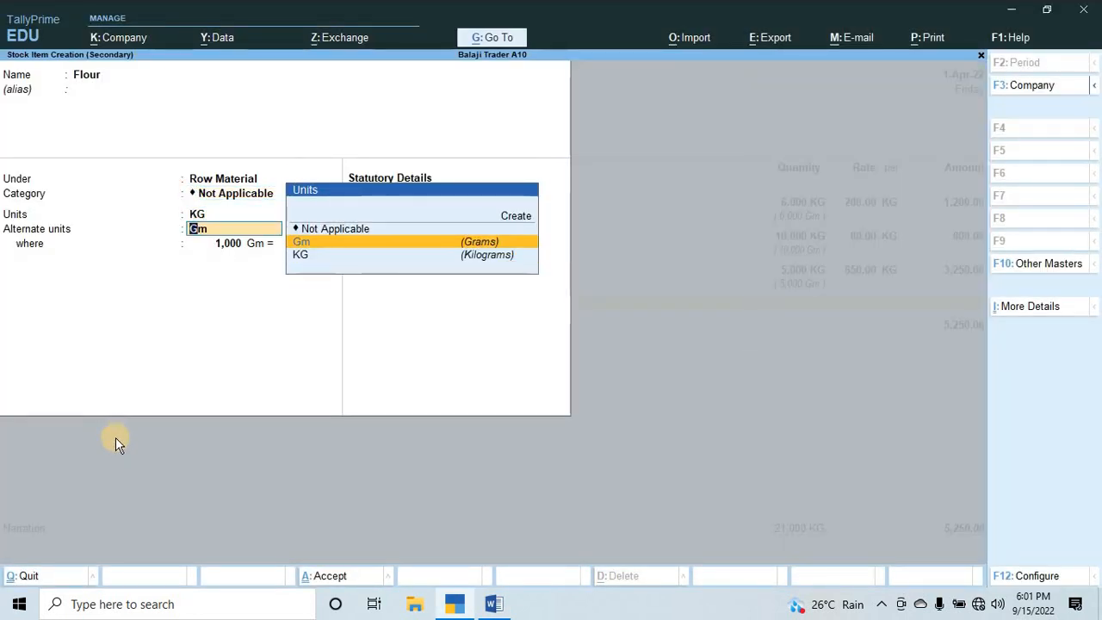
{"action": "key", "text": "Return"}
{"action": "key", "text": "Return"}
{"action": "key", "text": "Return"}
{"action": "key", "text": "Return"}
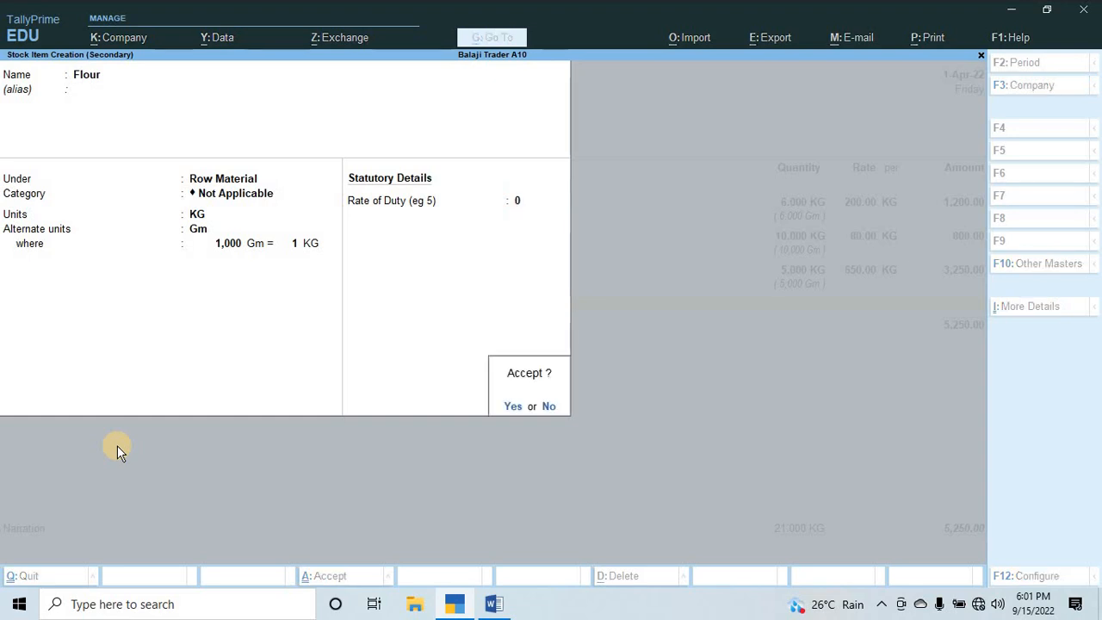
{"action": "key", "text": "Return"}
{"action": "key", "text": "Return"}
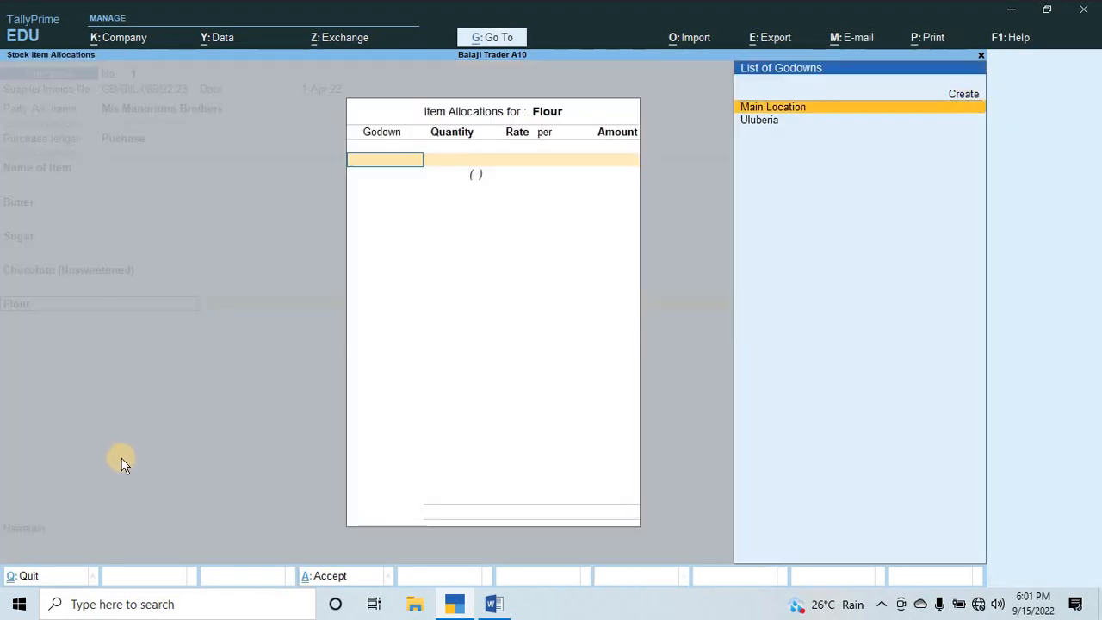
Allocate Flour to the Uluberia godown with a quantity of 15 KG, checked against the Word assignment.
{"action": "key", "text": "Down"}
{"action": "key", "text": "Return"}
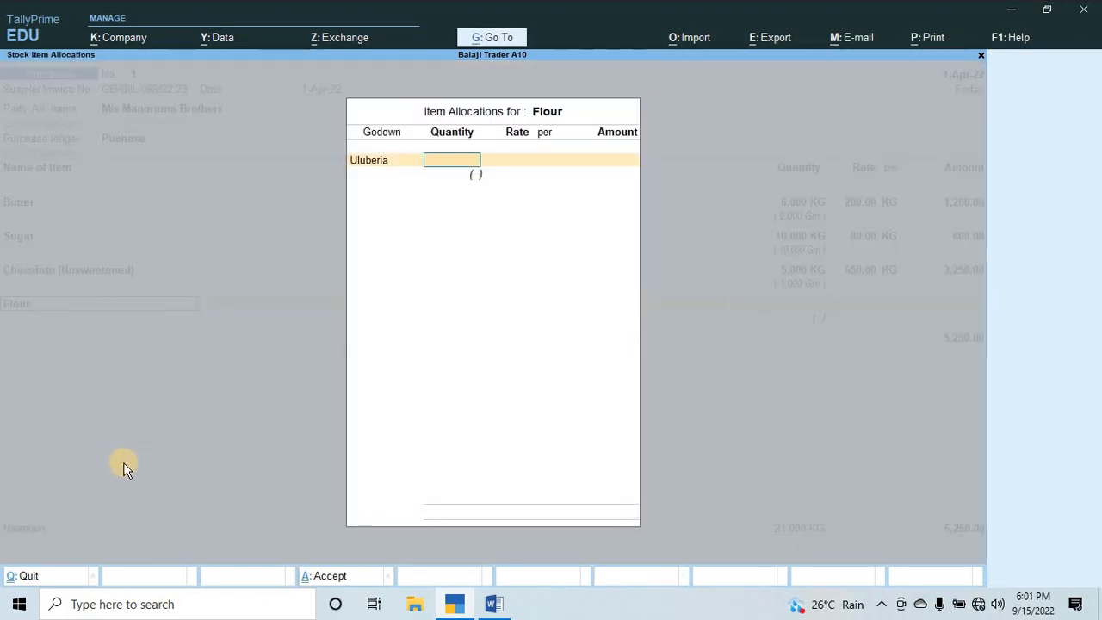
{"action": "key", "text": "alt+Tab"}
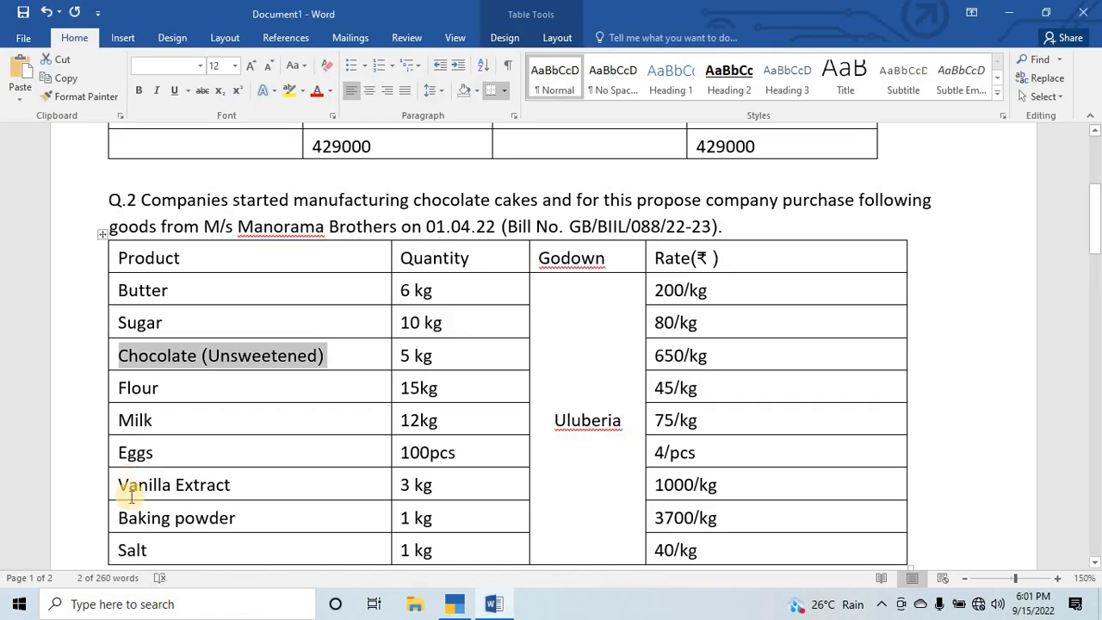
{"action": "key", "text": "alt+Tab"}
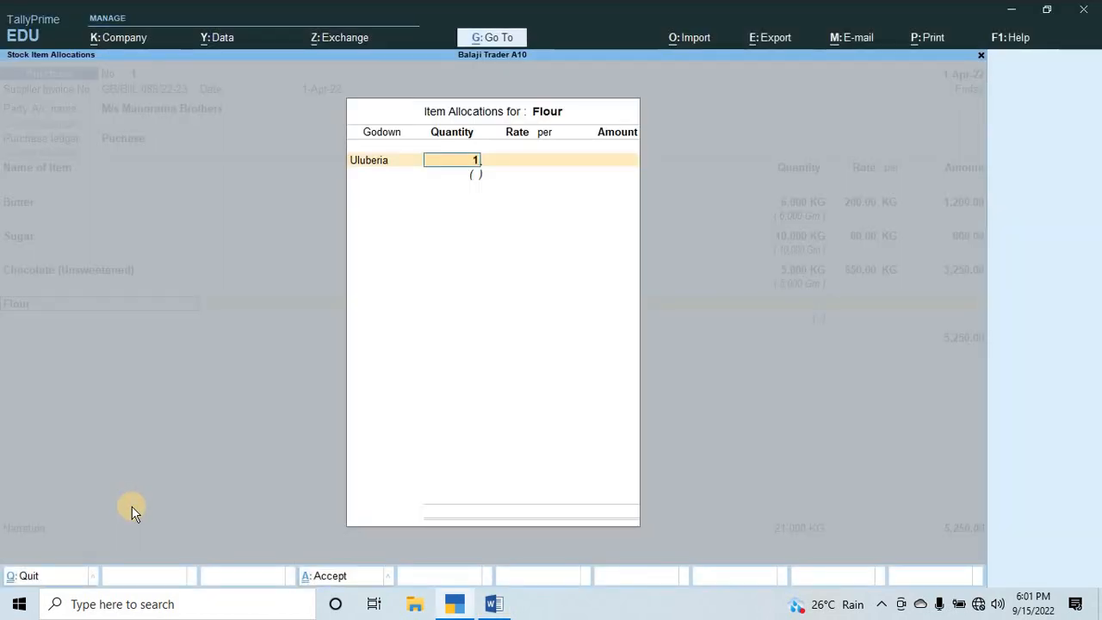
{"action": "key", "text": "Return"}
Set the Flour rate to 45 per KG and accept its purchase voucher line.
{"action": "type", "text": "4"}
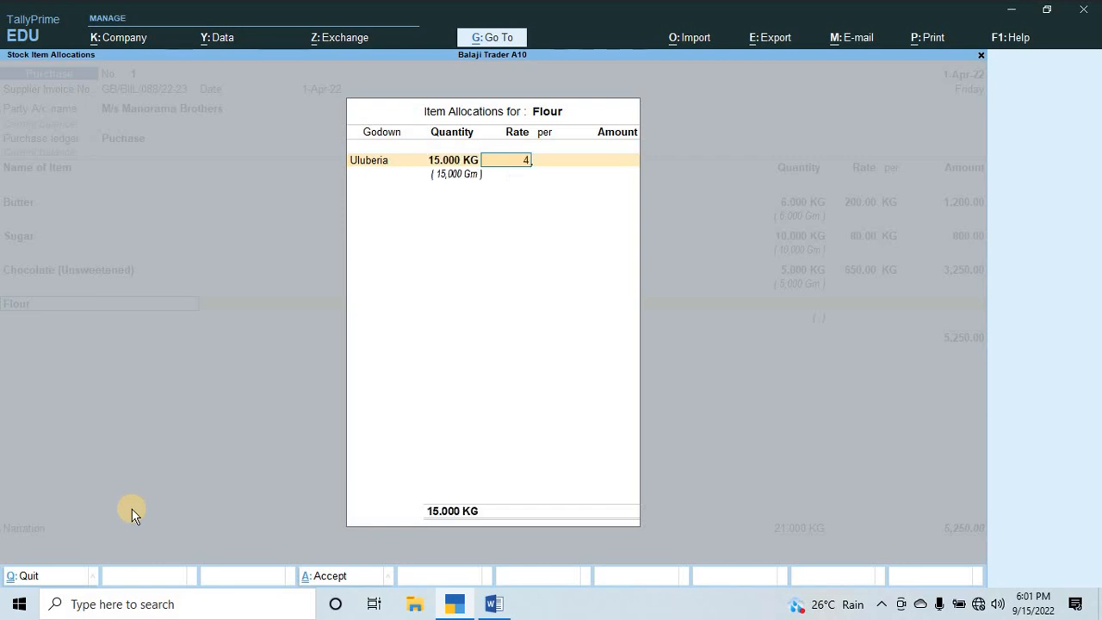
{"action": "type", "text": "5"}
{"action": "key", "text": "Return"}
{"action": "key", "text": "Return"}
{"action": "key", "text": "Return"}
{"action": "key", "text": "Return"}
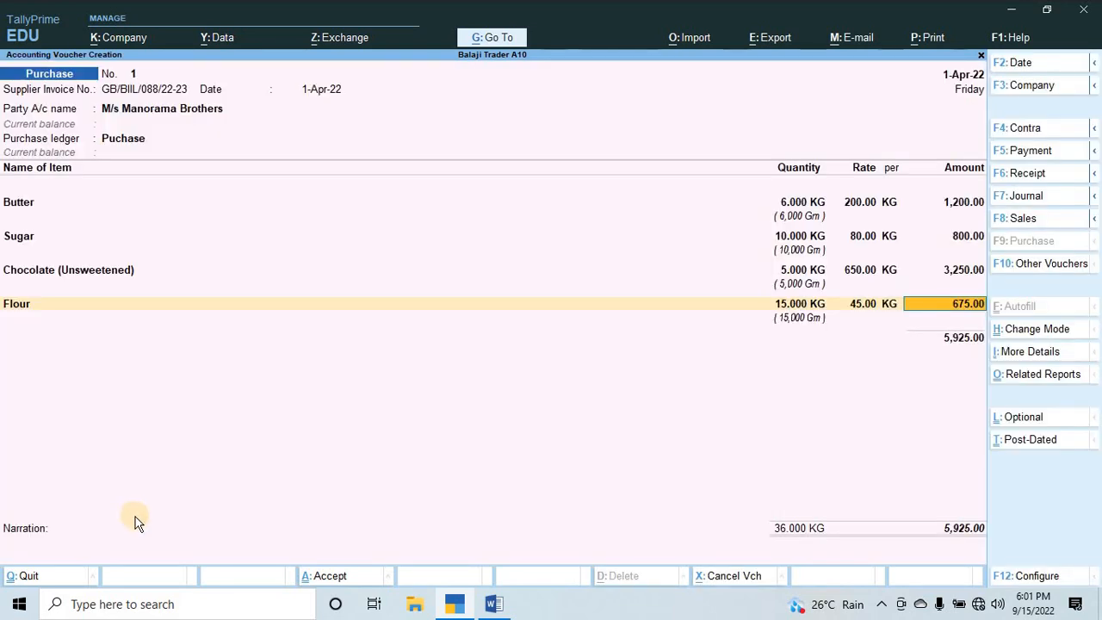
{"action": "key", "text": "Return"}
Look up the next product in the Word assignment and create stock item Milk under Row Material, category Not Applicable, keeping the default units.
{"action": "key", "text": "alt+c"}
{"action": "key", "text": "alt+Tab"}
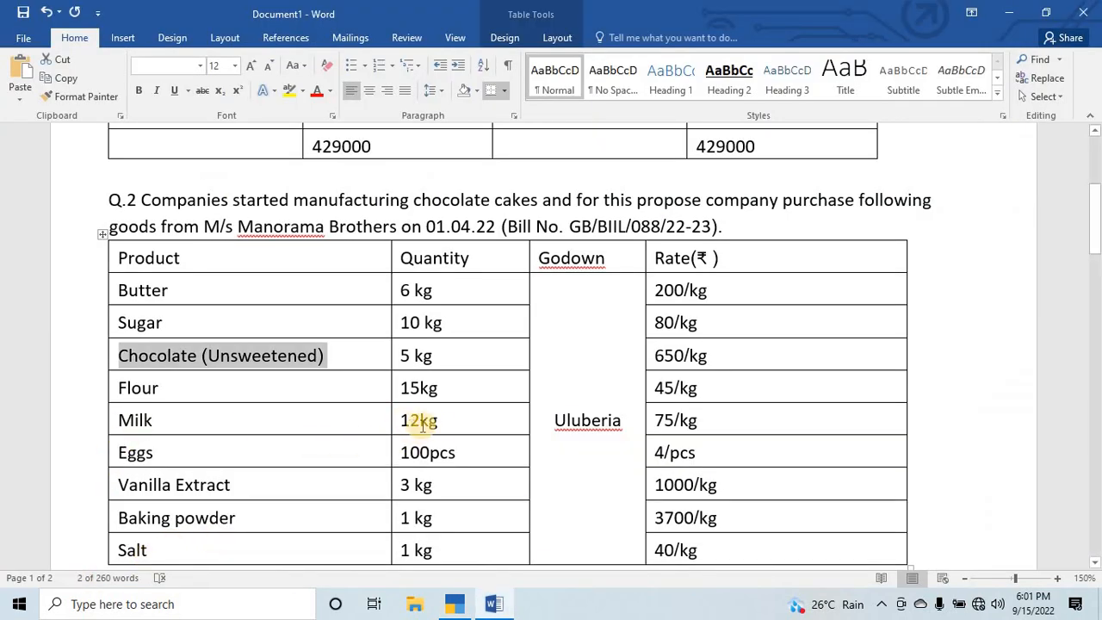
{"action": "key", "text": "alt+Tab"}
{"action": "type", "text": "Mi"}
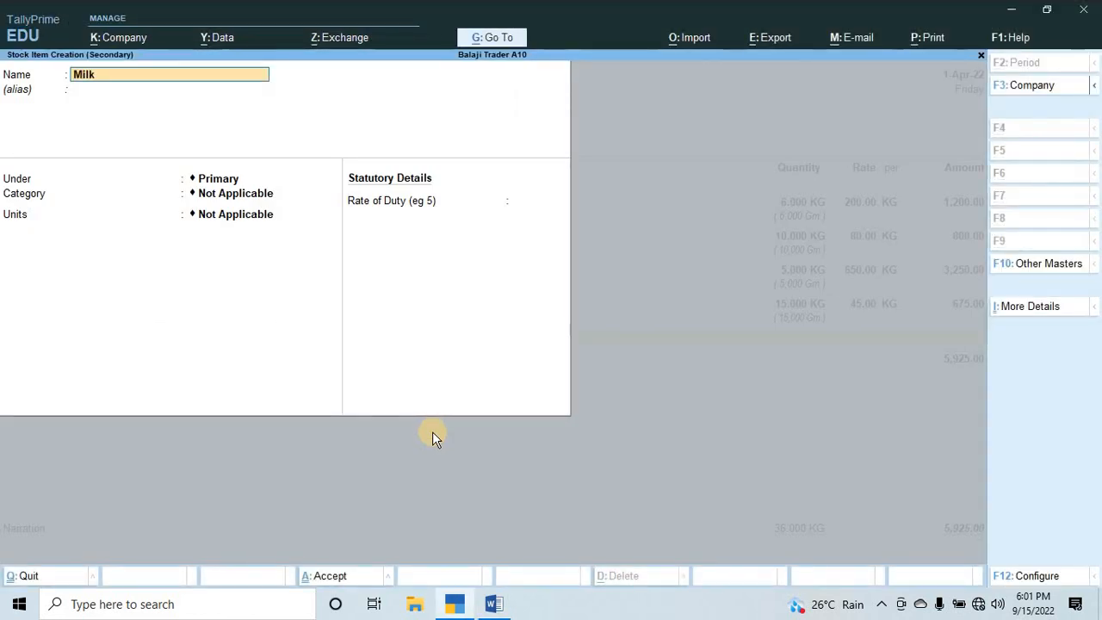
{"action": "key", "text": "Return"}
{"action": "key", "text": "Return"}
{"action": "key", "text": "Down"}
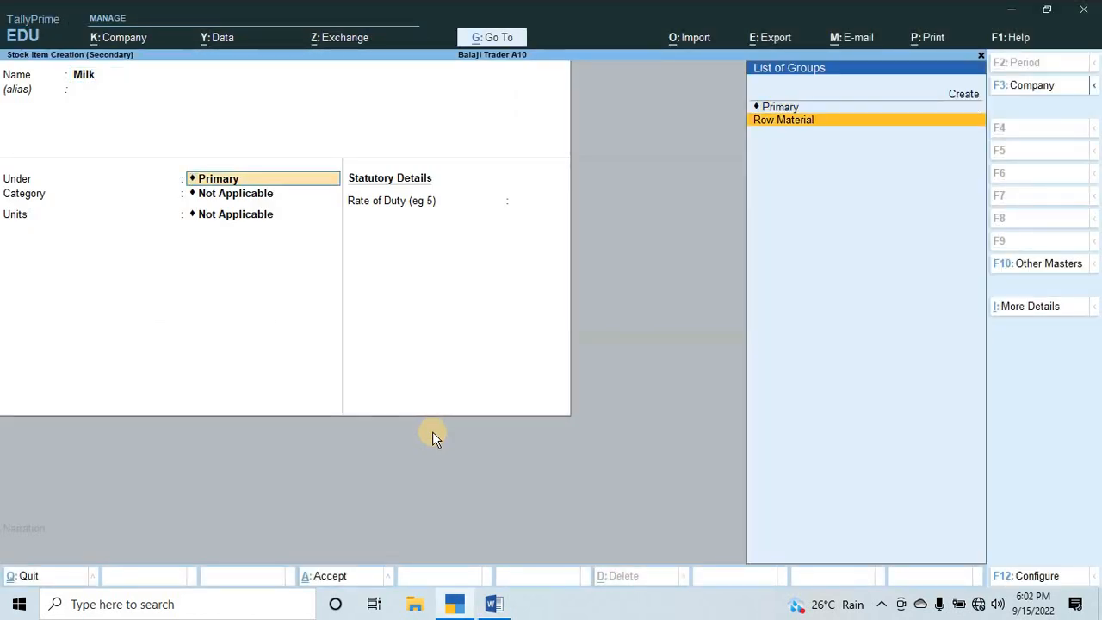
{"action": "key", "text": "Return"}
{"action": "key", "text": "Return"}
{"action": "key", "text": "Return"}
{"action": "key", "text": "ctrl+a"}
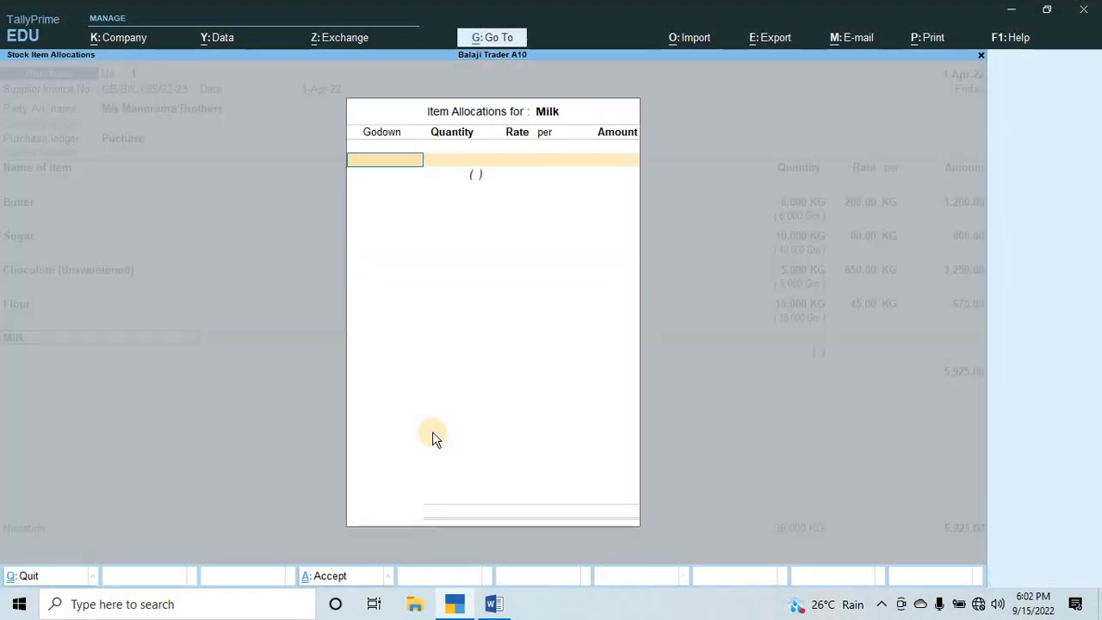
Allocate Milk to the Uluberia godown with a quantity of 12 KG.
{"action": "key", "text": "Down"}
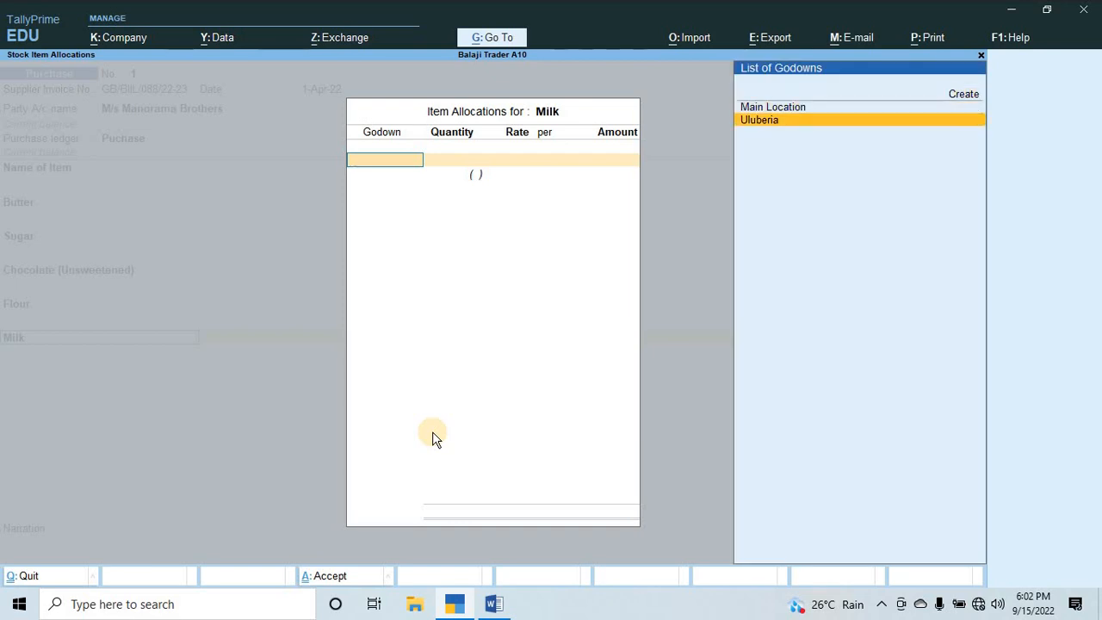
{"action": "key", "text": "Return"}
{"action": "type", "text": "12"}
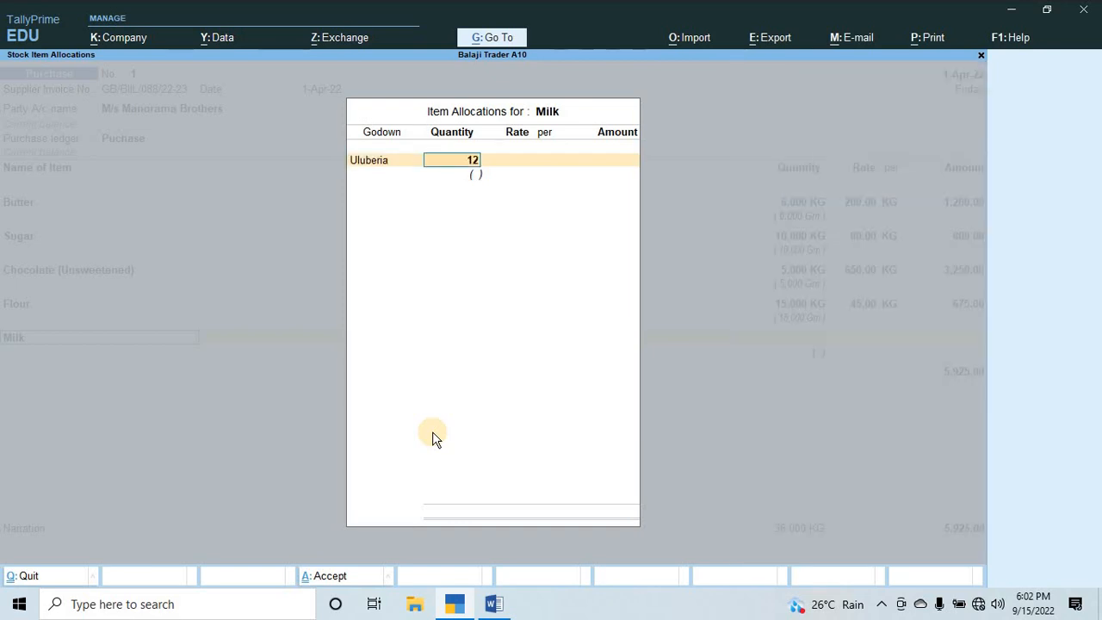
{"action": "key", "text": "Return"}
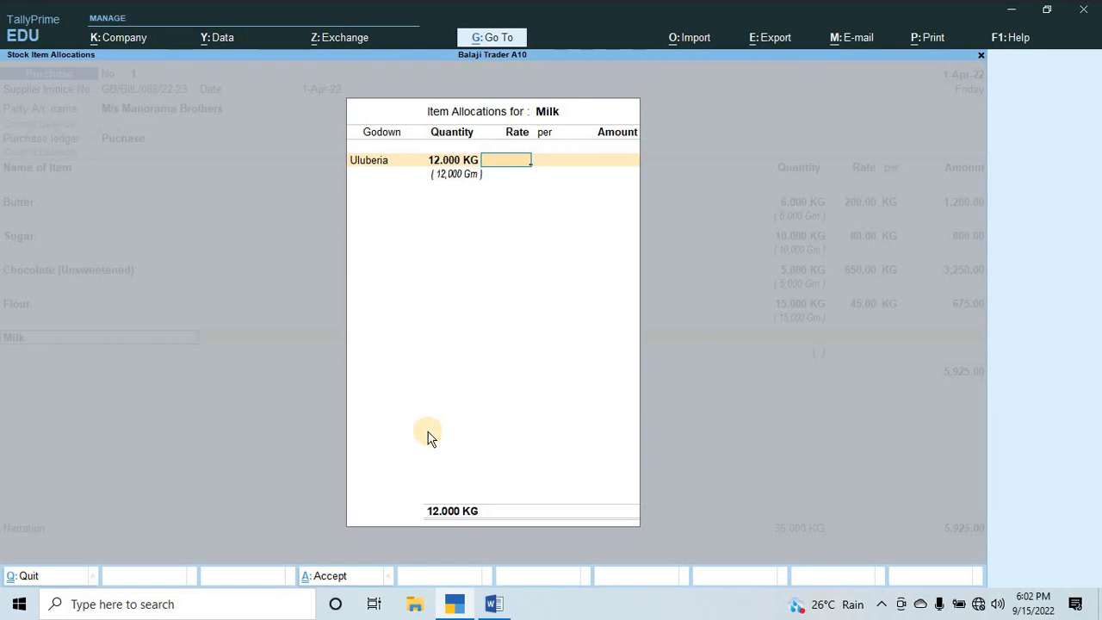
Check the Milk rate in the Word assignment, set it to 75 per KG, and accept the voucher line.
{"action": "key", "text": "alt+Tab"}
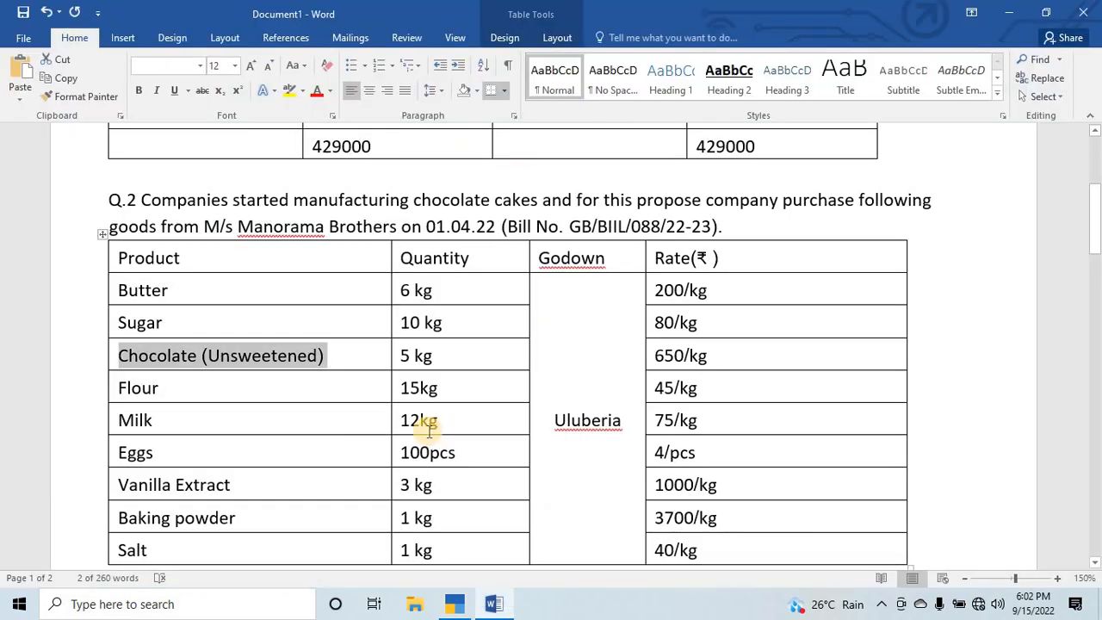
{"action": "key", "text": "alt+Tab"}
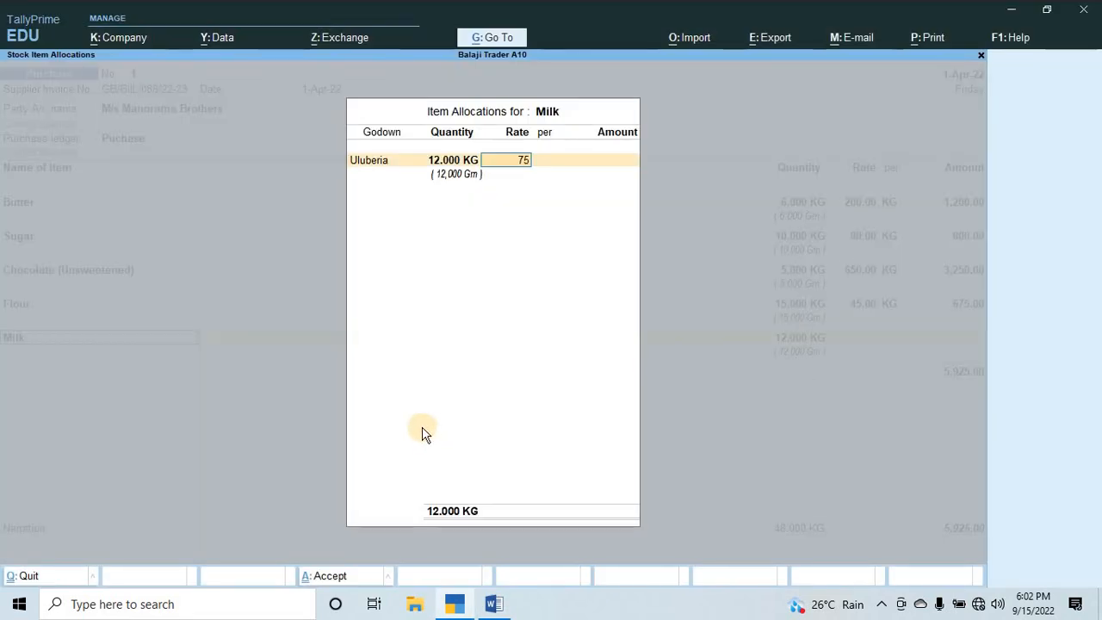
{"action": "type", "text": "75"}
{"action": "key", "text": "Return"}
{"action": "key", "text": "Return"}
{"action": "key", "text": "Return"}
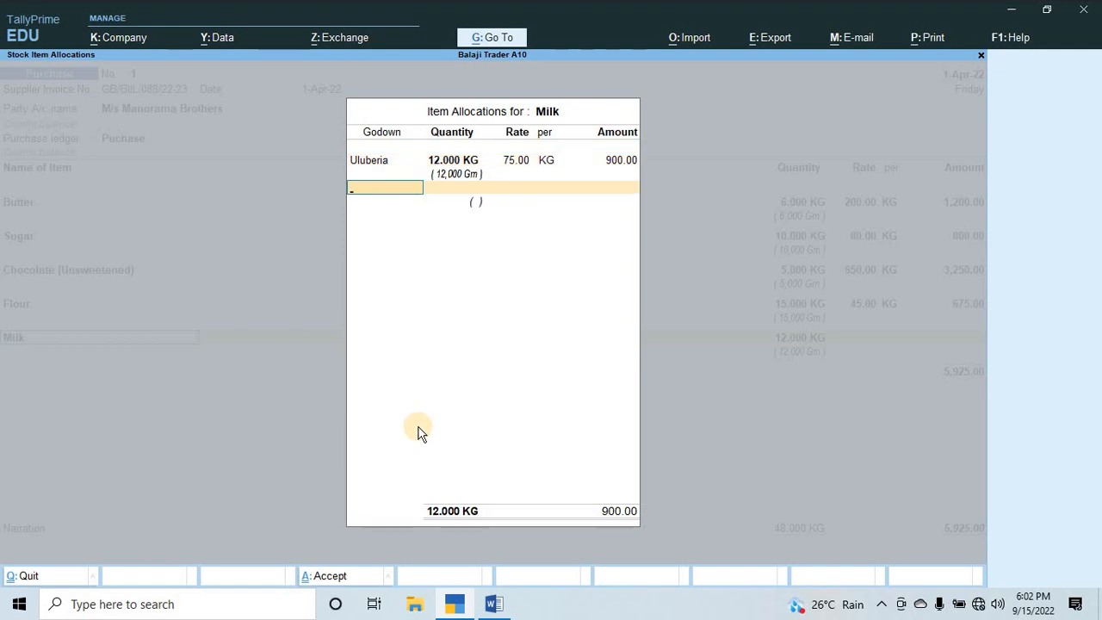
{"action": "key", "text": "Return"}
{"action": "key", "text": "Return"}
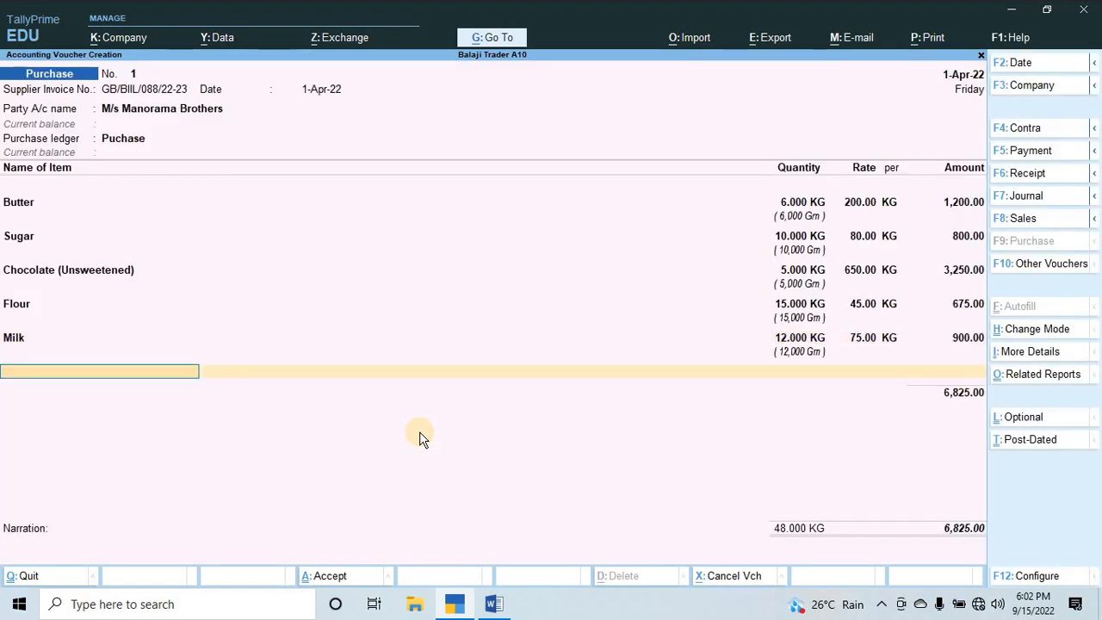
Begin a stock item named Eggs from the Word assignment, under Row Material with category Not Applicable.
{"action": "key", "text": "alt+Tab"}
{"action": "scroll", "coordinate": [420, 431], "scroll_direction": "down", "scroll_amount": 5}
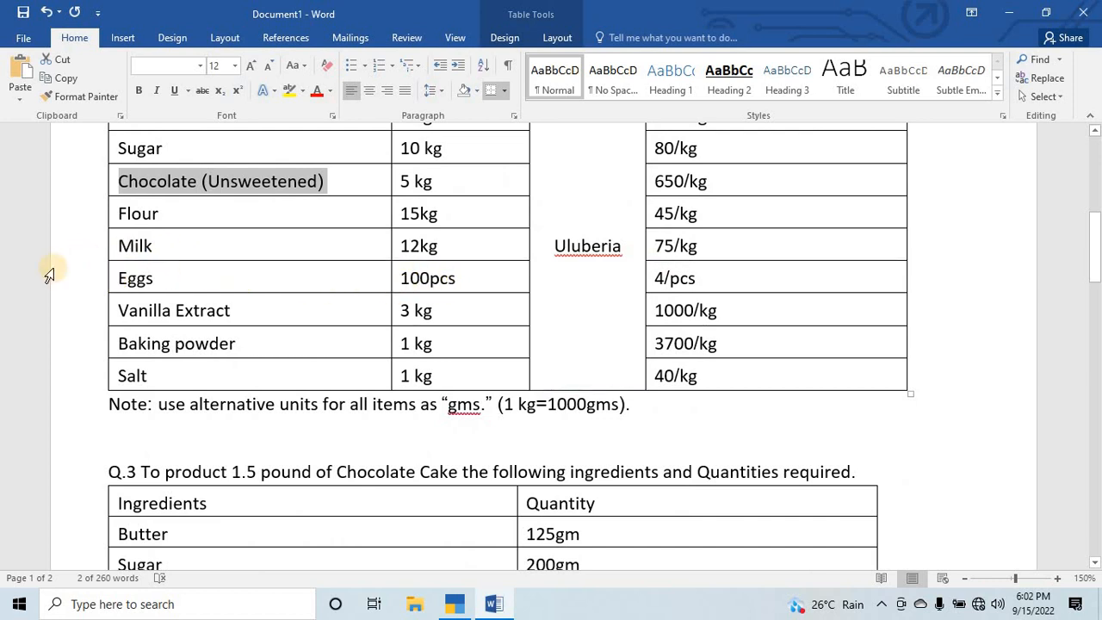
{"action": "key", "text": "alt+Tab"}
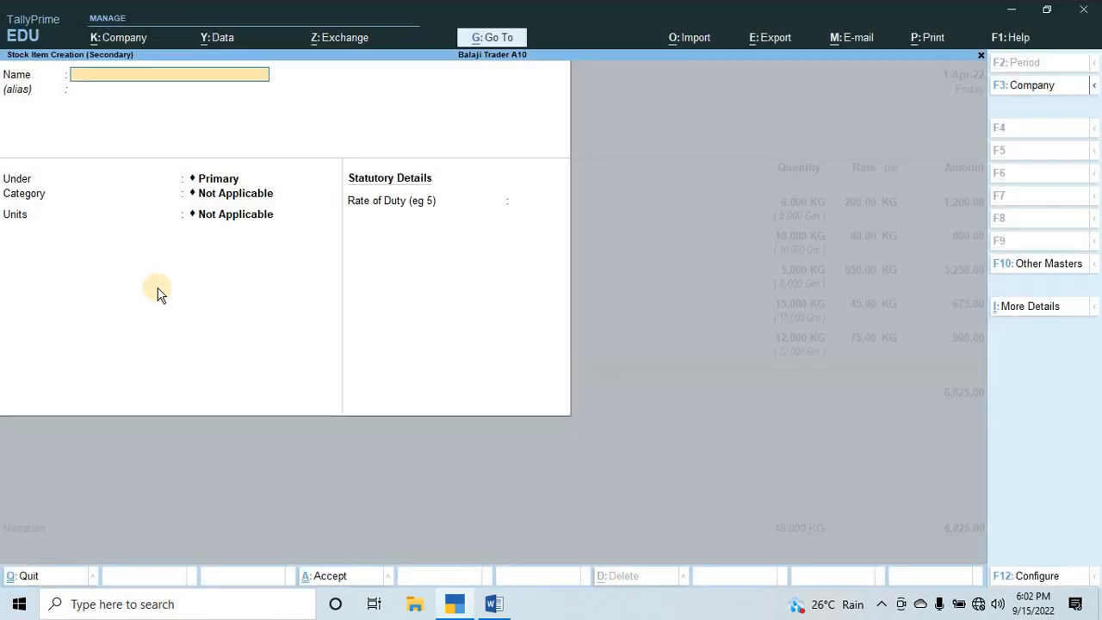
{"action": "type", "text": "Eggs"}
{"action": "key", "text": "Return"}
{"action": "key", "text": "Return"}
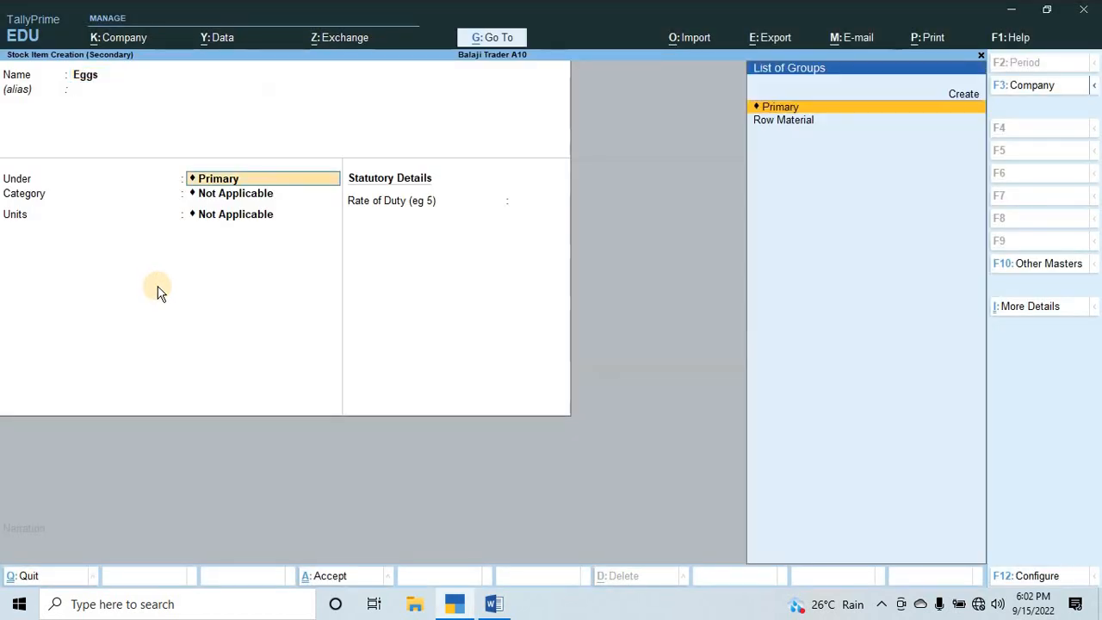
{"action": "key", "text": "Down"}
{"action": "key", "text": "Return"}
{"action": "key", "text": "Return"}
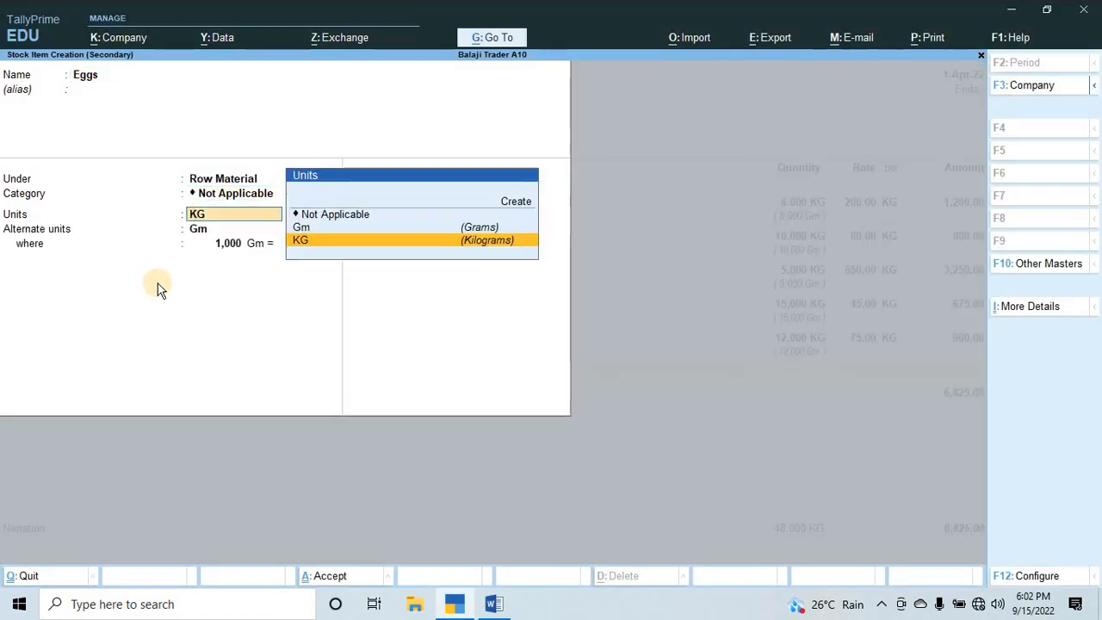
Create a simple unit PCS with formal name Pieces and 0 decimal places, and use it as the Eggs unit.
{"action": "key", "text": "alt+c"}
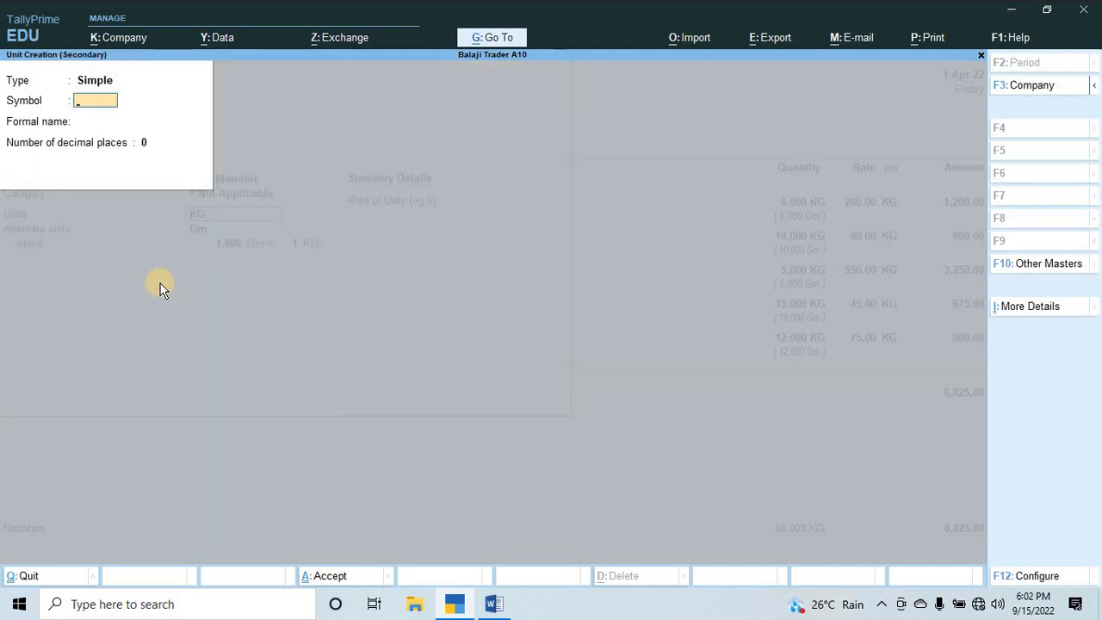
{"action": "key", "text": "Return"}
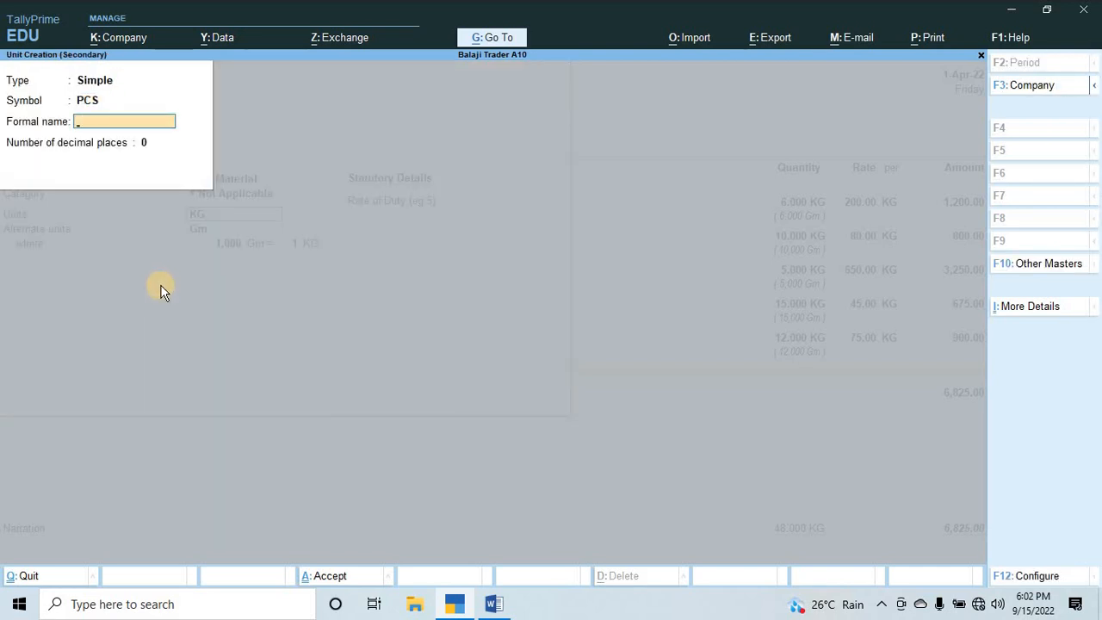
{"action": "type", "text": "Pieces"}
{"action": "key", "text": "Return"}
{"action": "key", "text": "Return"}
{"action": "key", "text": "Return"}
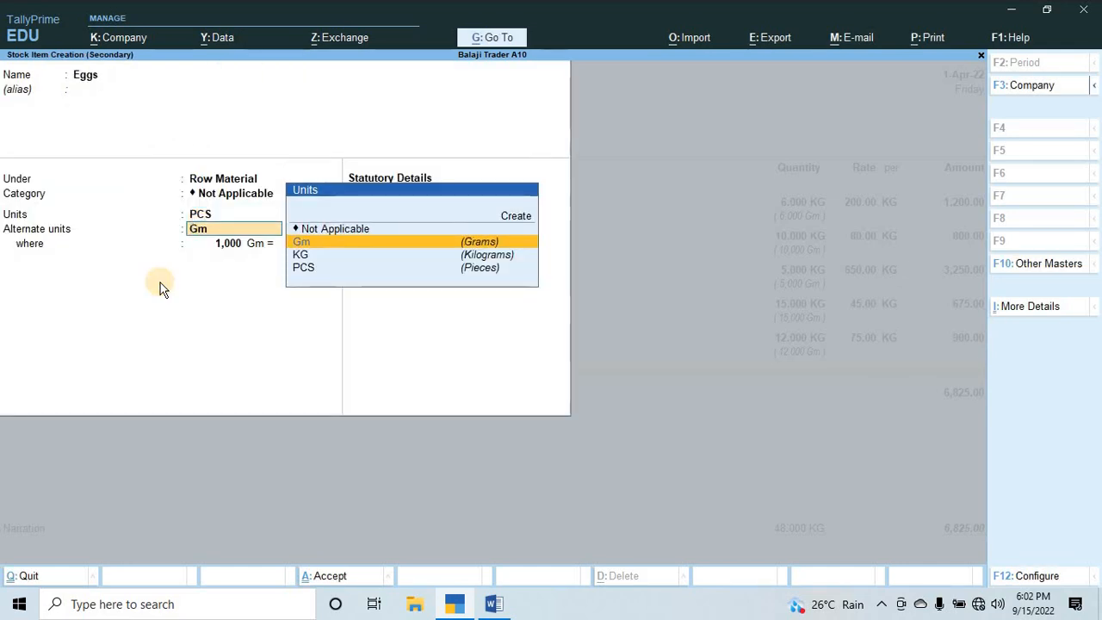
Set the Eggs alternate unit to Not Applicable and save the stock item.
{"action": "key", "text": "Up"}
{"action": "key", "text": "Return"}
{"action": "key", "text": "Return"}
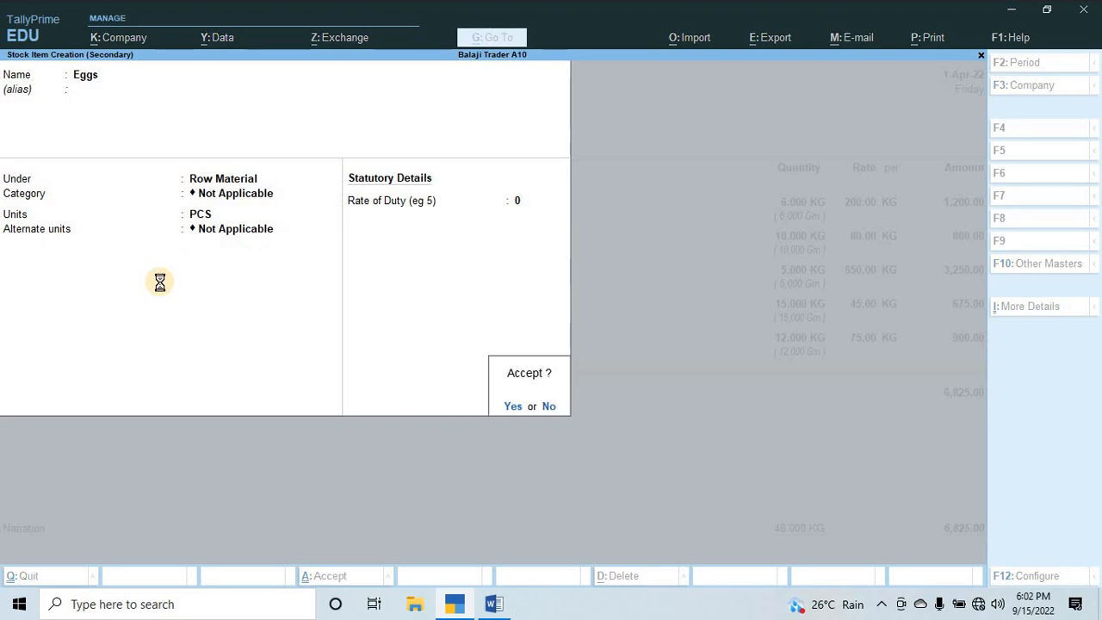
{"action": "key", "text": "Return"}
Allocate 100 PCS of Eggs to the Uluberia godown, checking the quantity in the Word assignment.
{"action": "key", "text": "Down"}
{"action": "key", "text": "Down"}
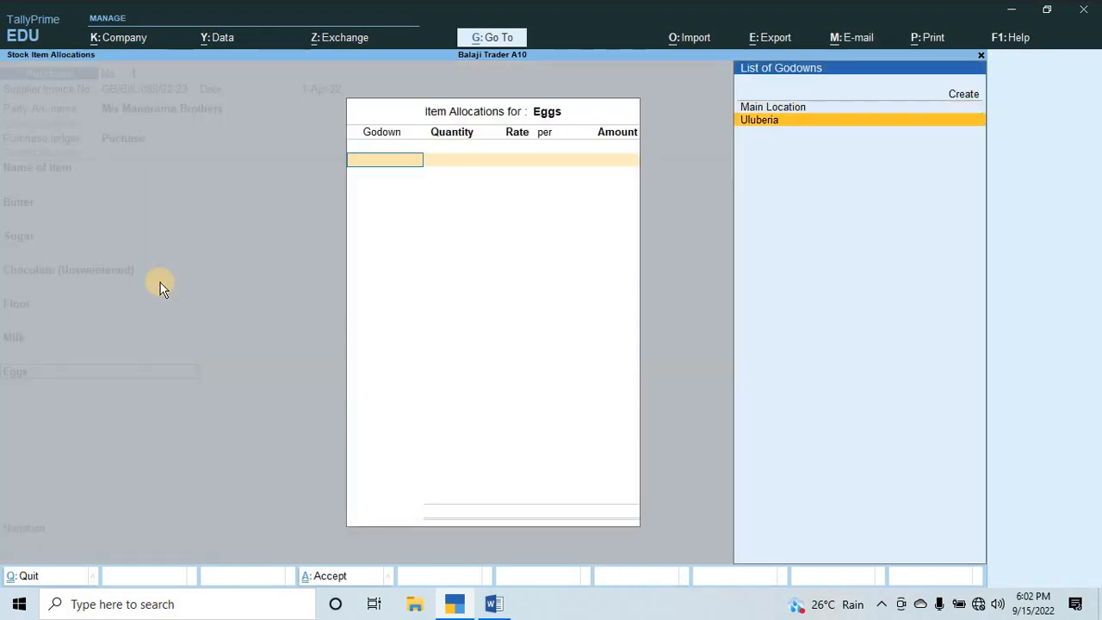
{"action": "key", "text": "Return"}
{"action": "key", "text": "alt+Tab"}
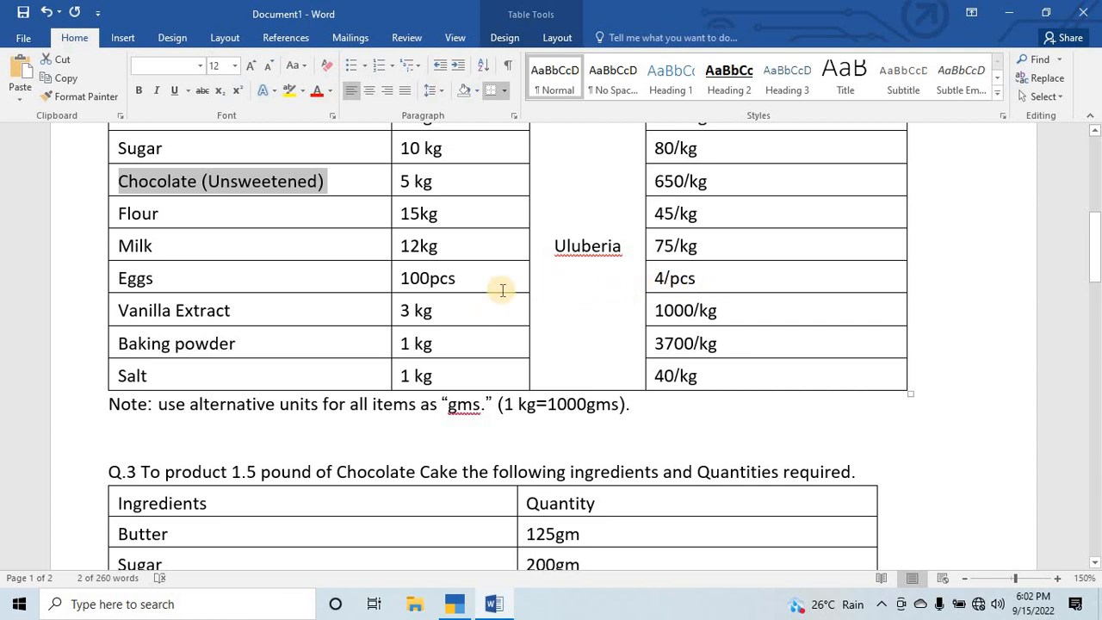
{"action": "key", "text": "alt+Tab"}
{"action": "type", "text": "100"}
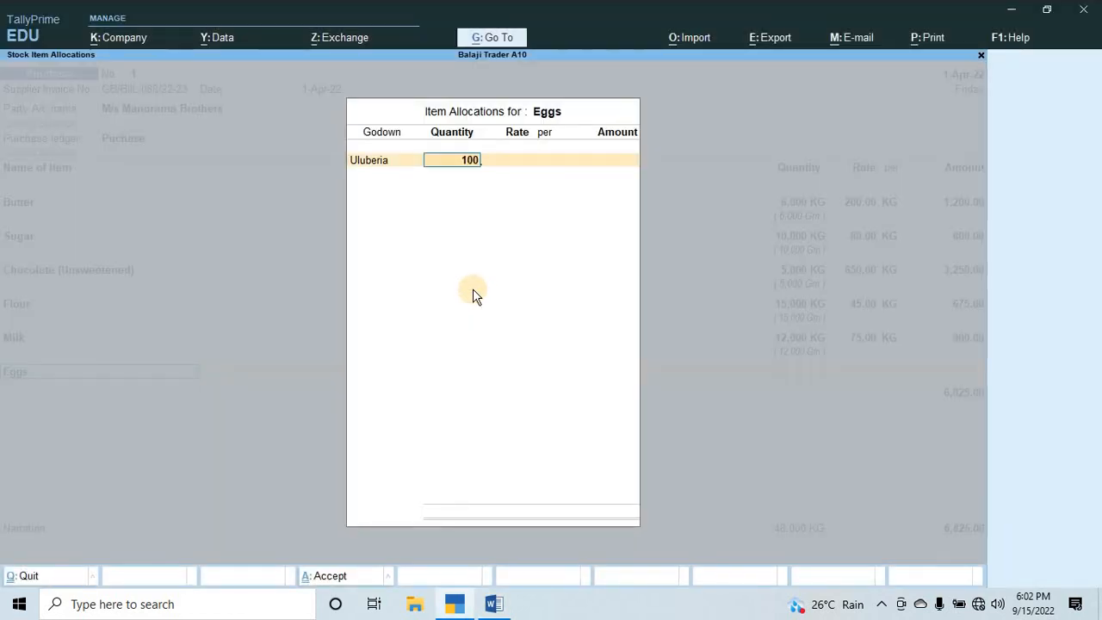
{"action": "key", "text": "Return"}
Set the Eggs rate to 4 per PCS and accept the voucher line.
{"action": "type", "text": "4"}
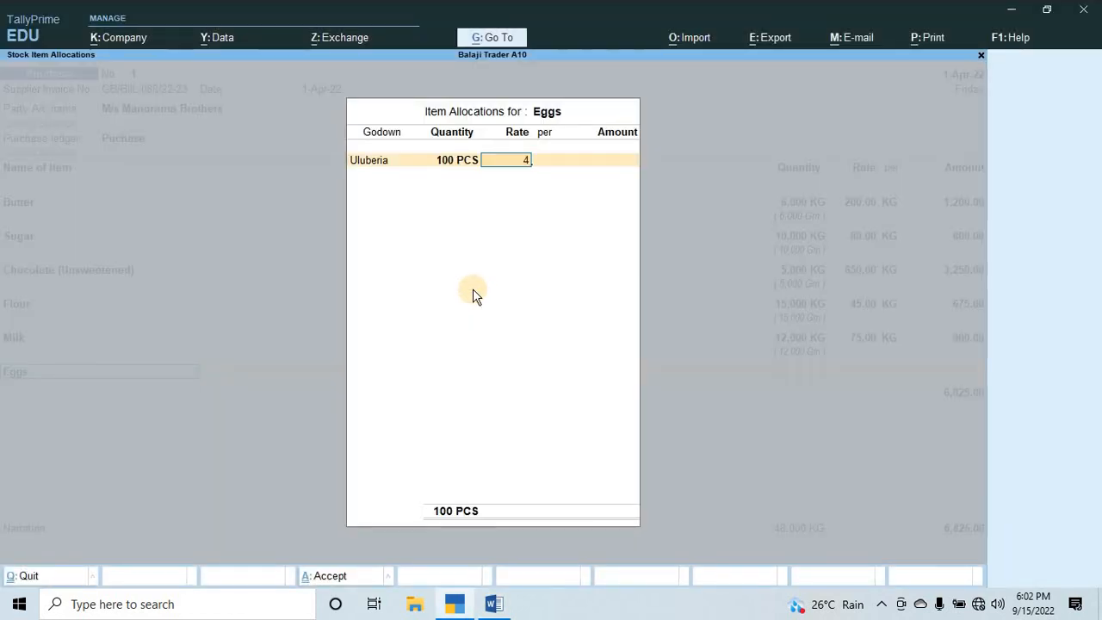
{"action": "key", "text": "Return"}
{"action": "key", "text": "Return"}
{"action": "key", "text": "Return"}
{"action": "key", "text": "Return"}
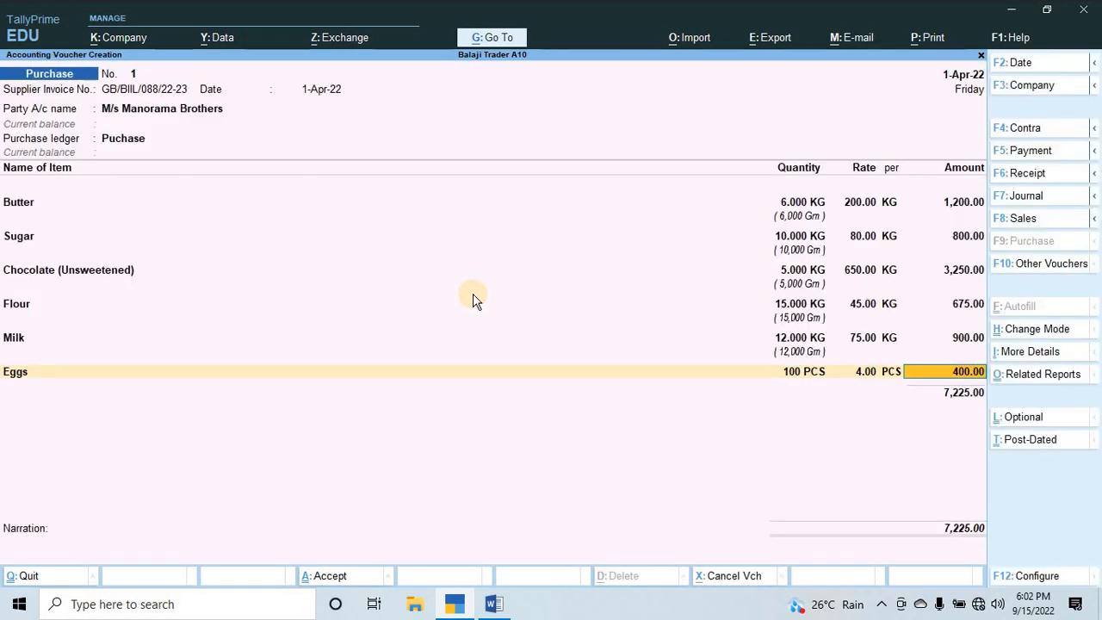
{"action": "key", "text": "Return"}
Begin a stock item named Vanilla Extract, copied from the Word assignment, under Row Material with category Not Applicable.
{"action": "key", "text": "alt+c"}
{"action": "key", "text": "alt+Tab"}
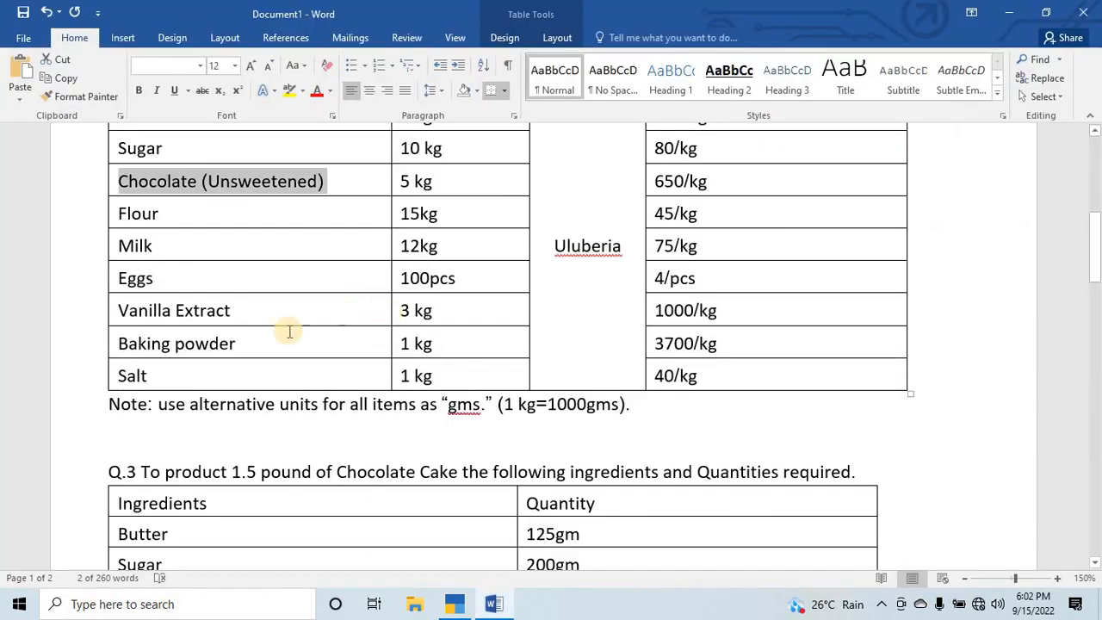
{"action": "left_click", "coordinate": [111, 321]}
{"action": "key", "text": "alt+Tab"}
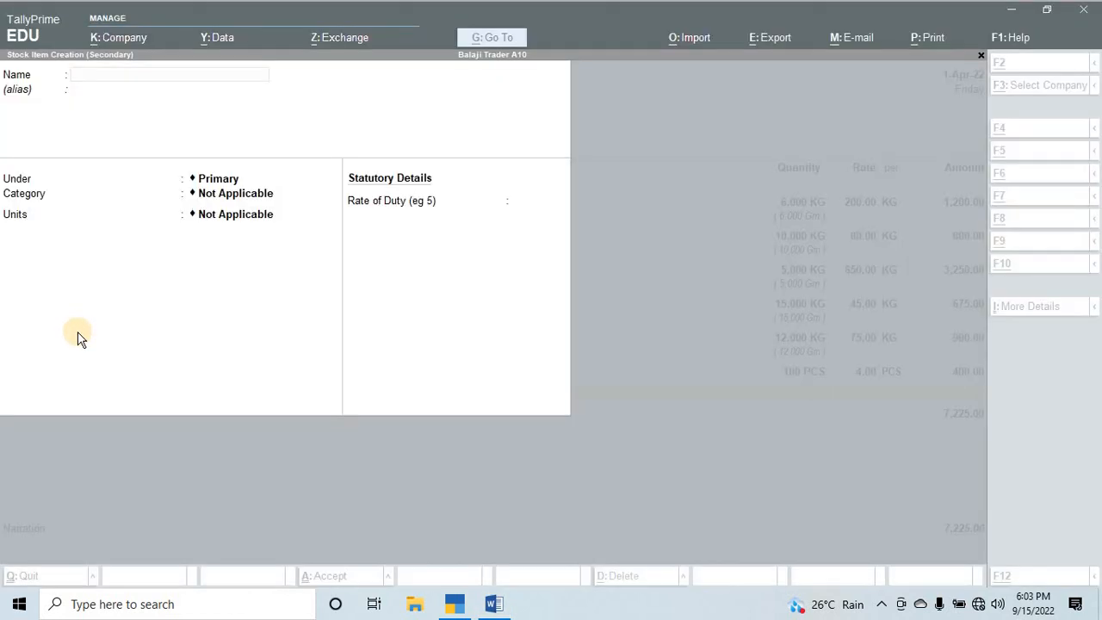
{"action": "key", "text": "ctrl+alt+v"}
{"action": "key", "text": "Return"}
{"action": "key", "text": "Down"}
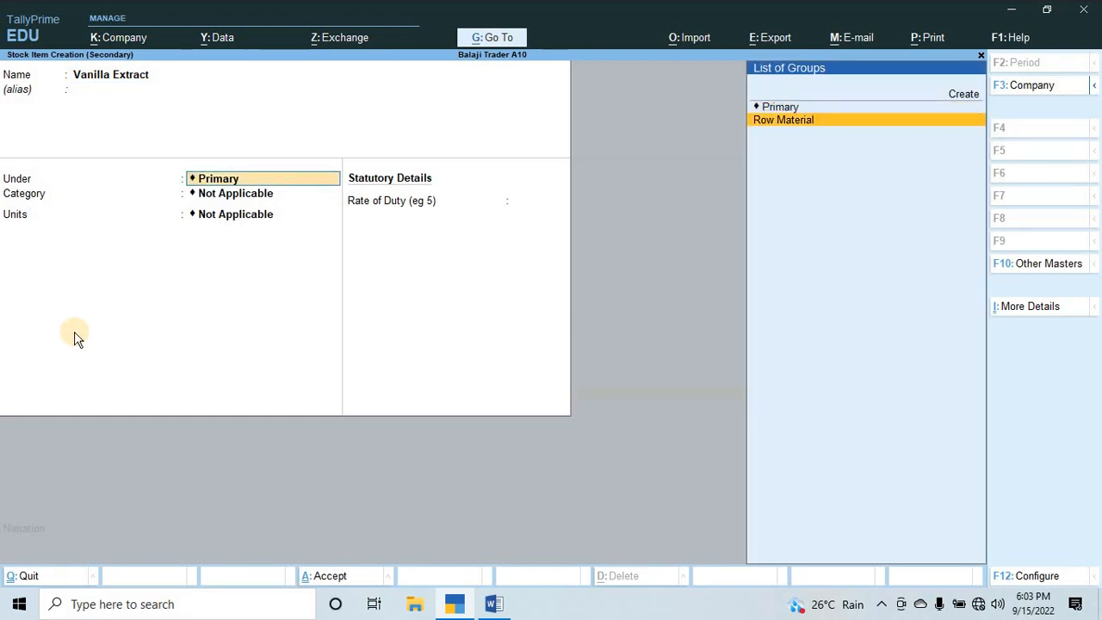
{"action": "key", "text": "Return"}
{"action": "key", "text": "Return"}
Set the Vanilla Extract unit to KG with alternate unit Gm, where 1,000 Gm = 1 KG, and save the stock item.
{"action": "key", "text": "Up"}
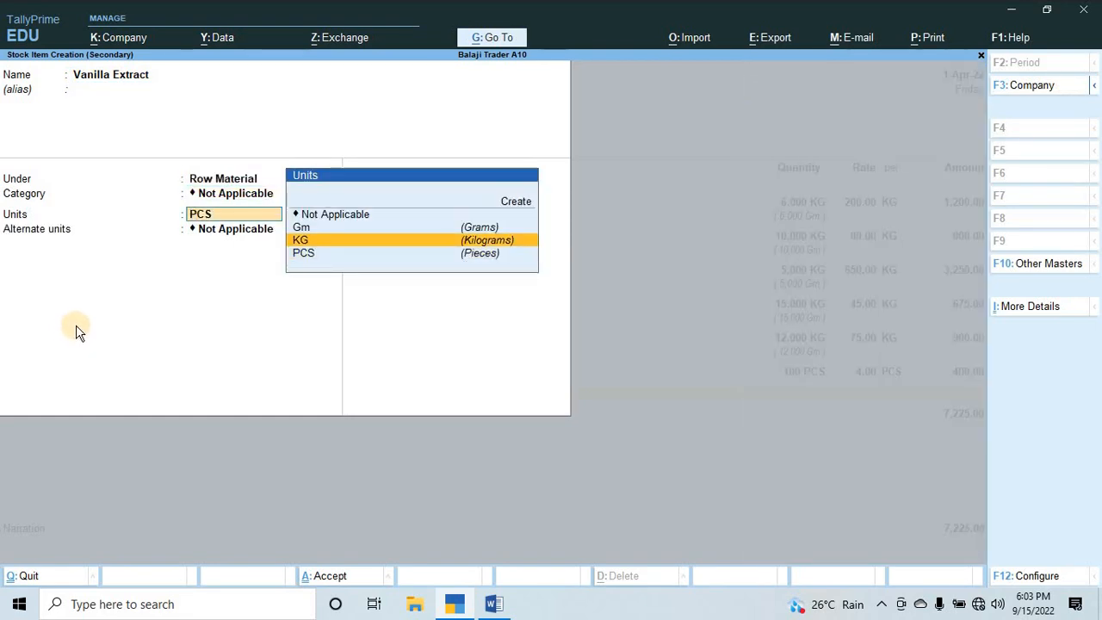
{"action": "key", "text": "Return"}
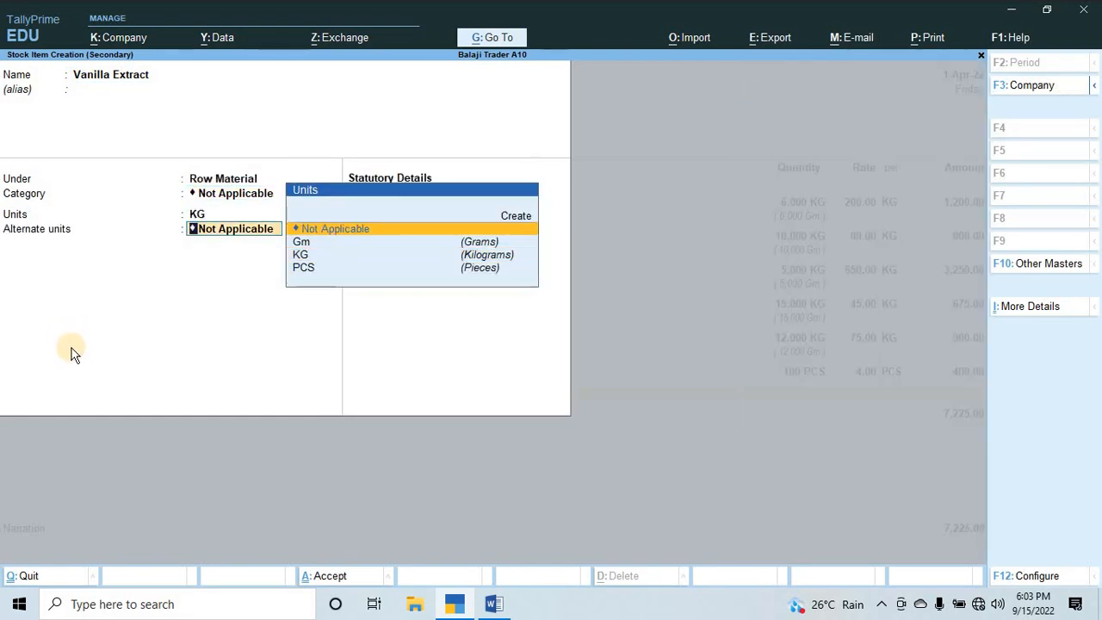
{"action": "key", "text": "Down"}
{"action": "key", "text": "Return"}
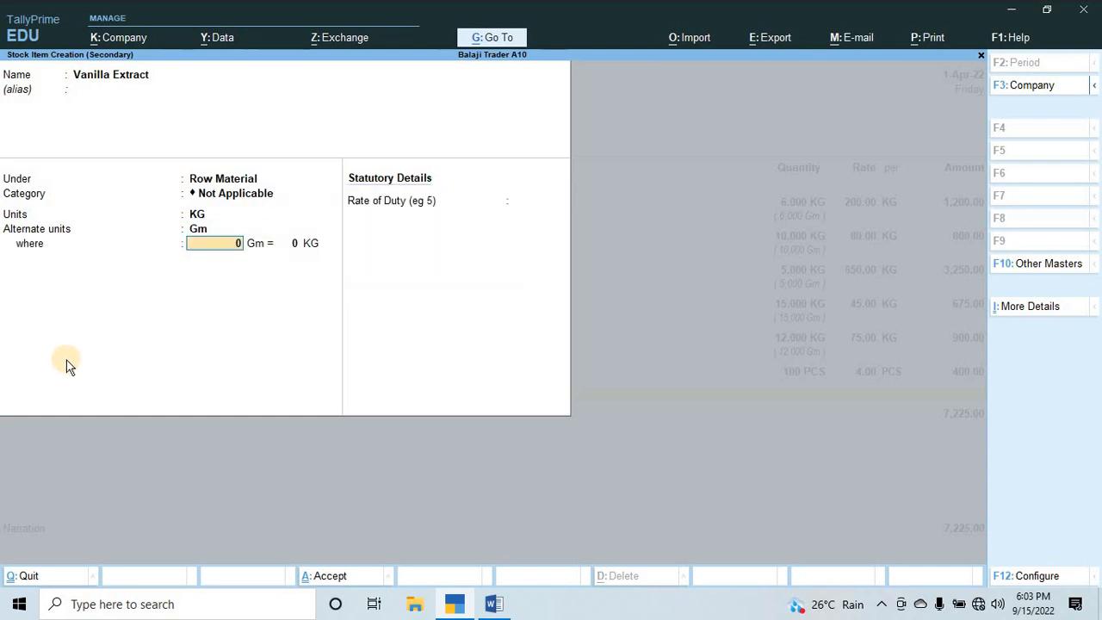
{"action": "type", "text": "1000"}
{"action": "key", "text": "Return"}
{"action": "key", "text": "Return"}
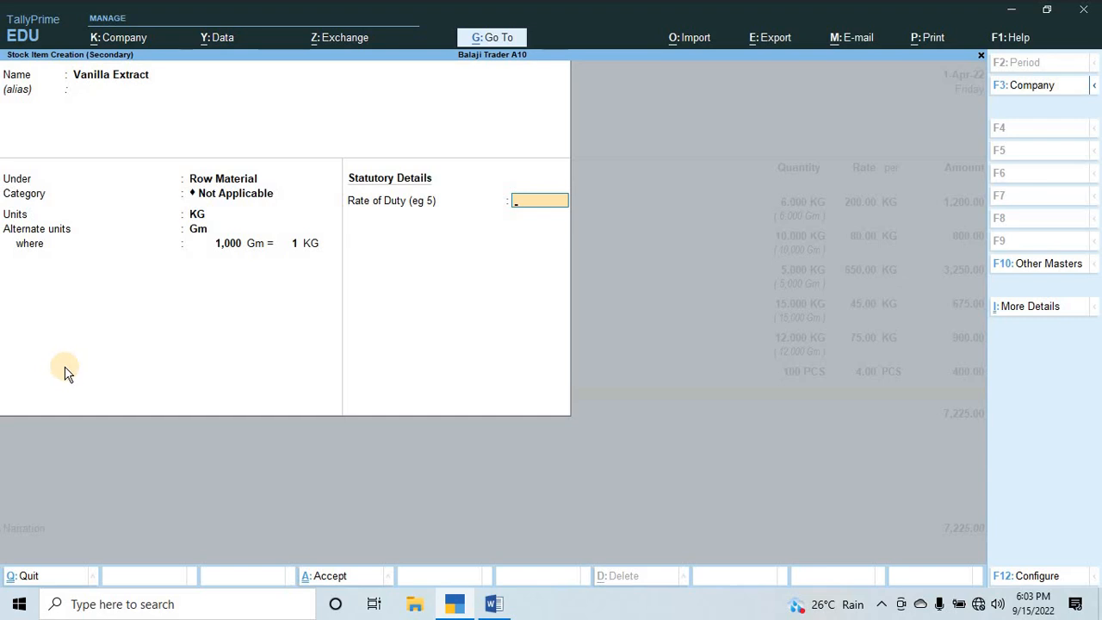
{"action": "key", "text": "Return"}
{"action": "key", "text": "Return"}
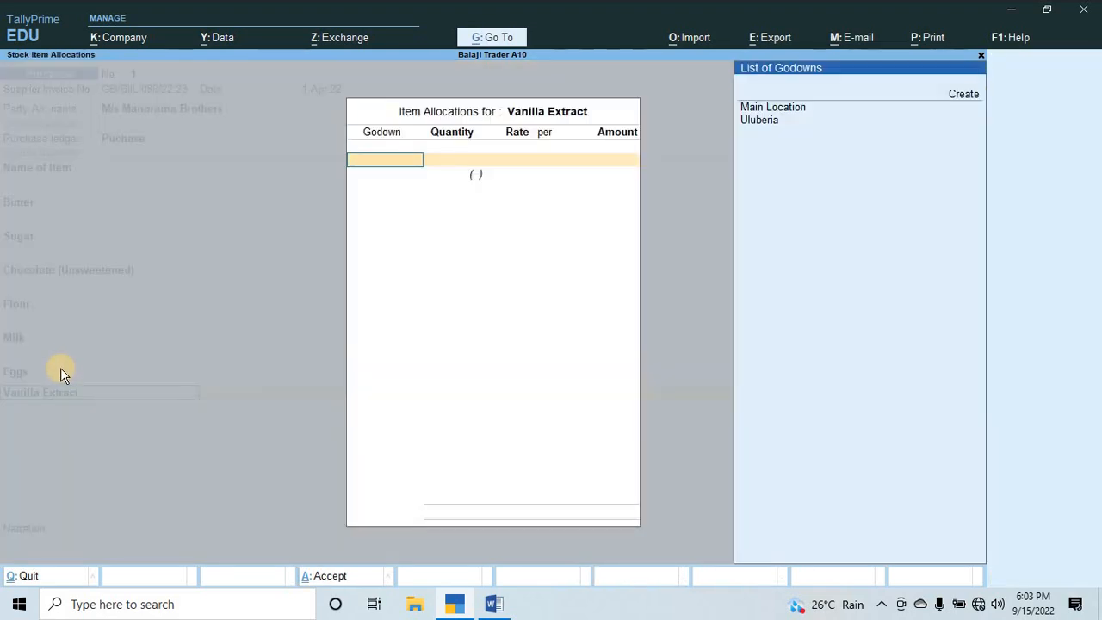
Allocate 3 KG of Vanilla Extract to the Uluberia godown, checking the quantity in the Word assignment.
{"action": "key", "text": "Down"}
{"action": "key", "text": "Down"}
{"action": "key", "text": "Return"}
{"action": "key", "text": "alt+Tab"}
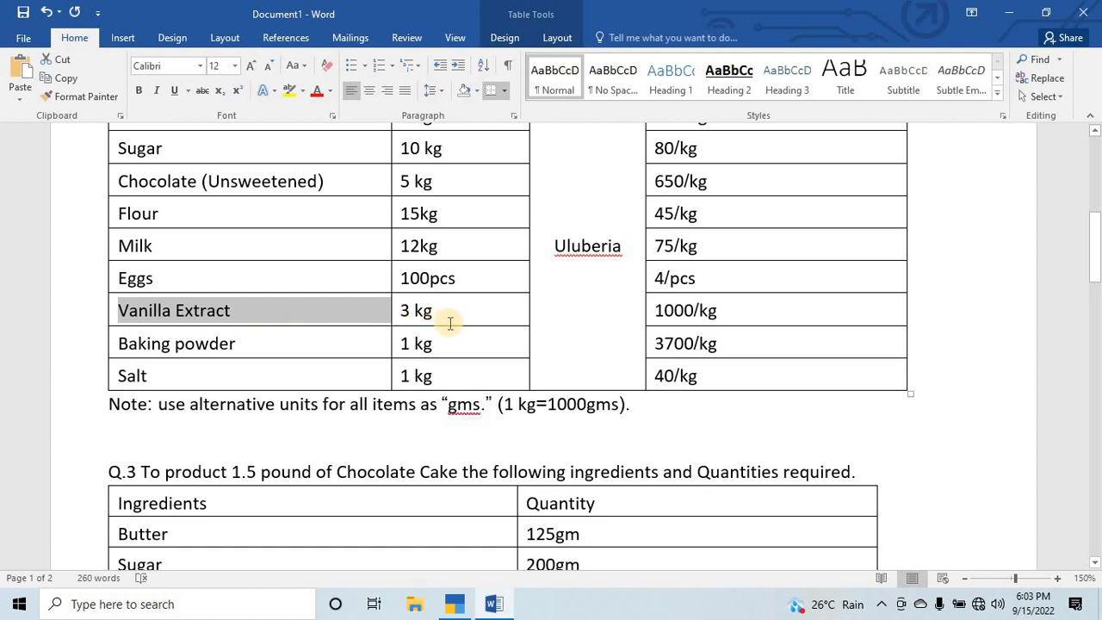
{"action": "key", "text": "alt+Tab"}
{"action": "type", "text": "1000"}
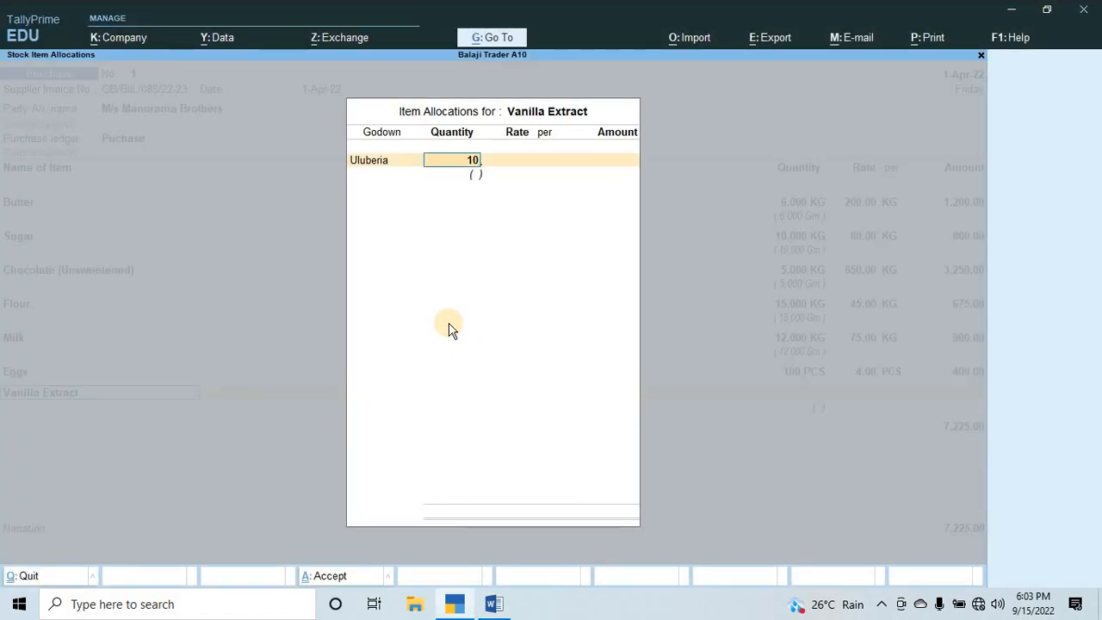
{"action": "key", "text": "BackSpace"}
{"action": "key", "text": "BackSpace"}
{"action": "key", "text": "Return"}
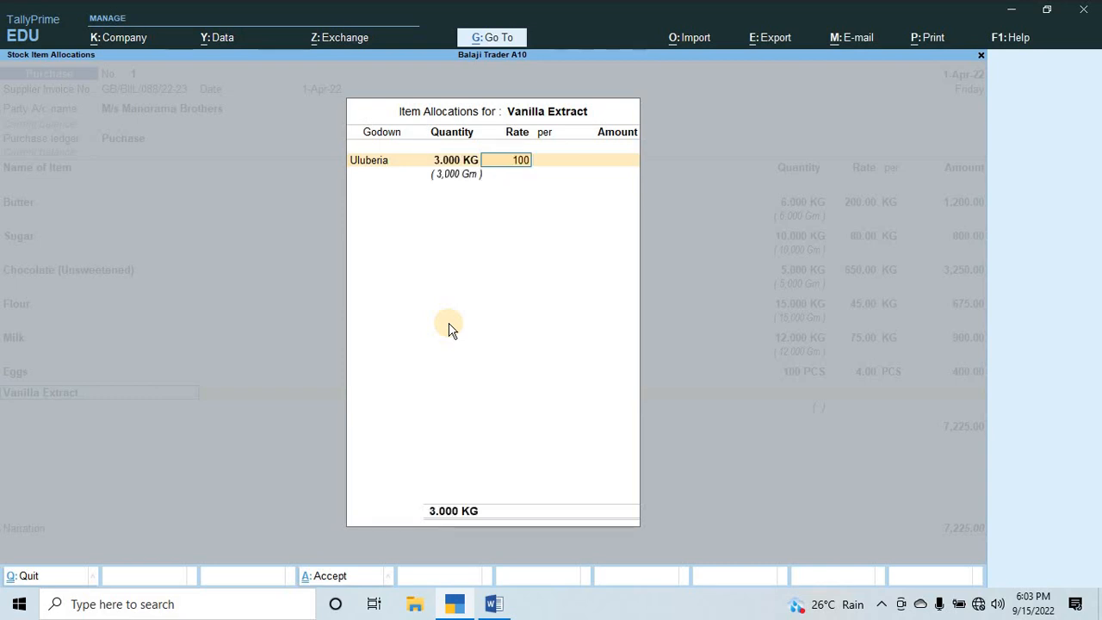
Set the Vanilla Extract rate to 1,000 per KG and accept the voucher line.
{"action": "key", "text": "Return"}
{"action": "key", "text": "Return"}
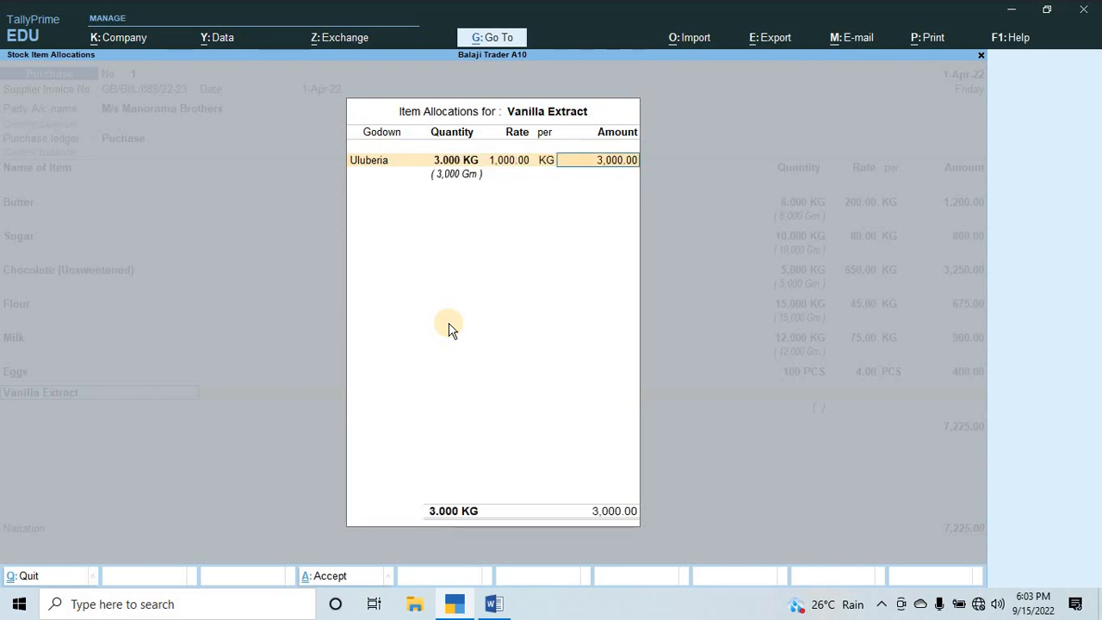
{"action": "key", "text": "Return"}
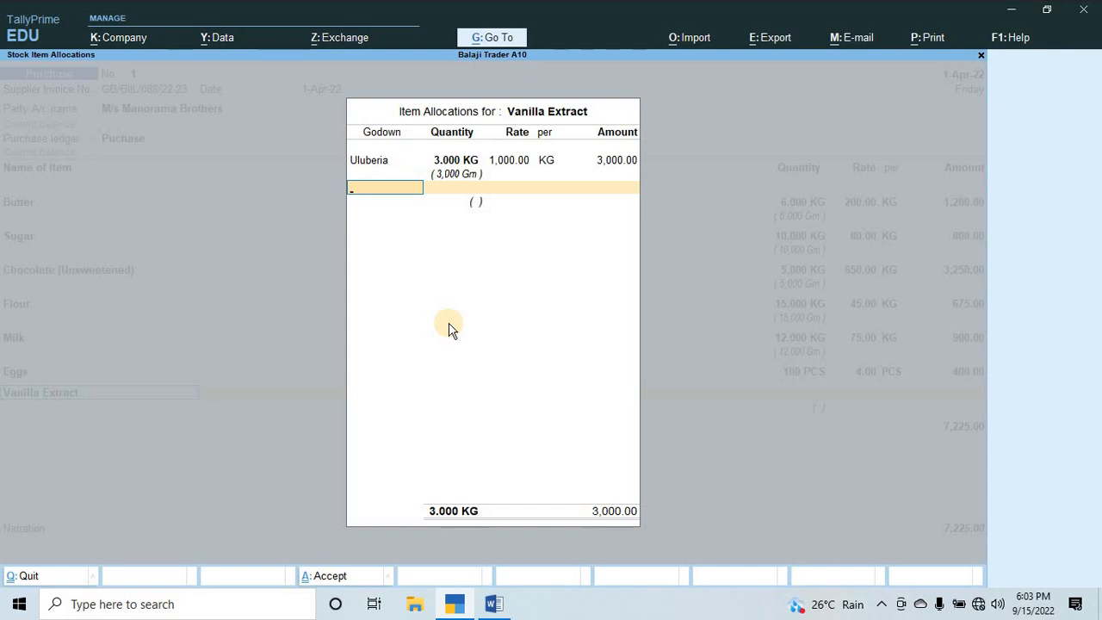
{"action": "key", "text": "Return"}
{"action": "key", "text": "Return"}
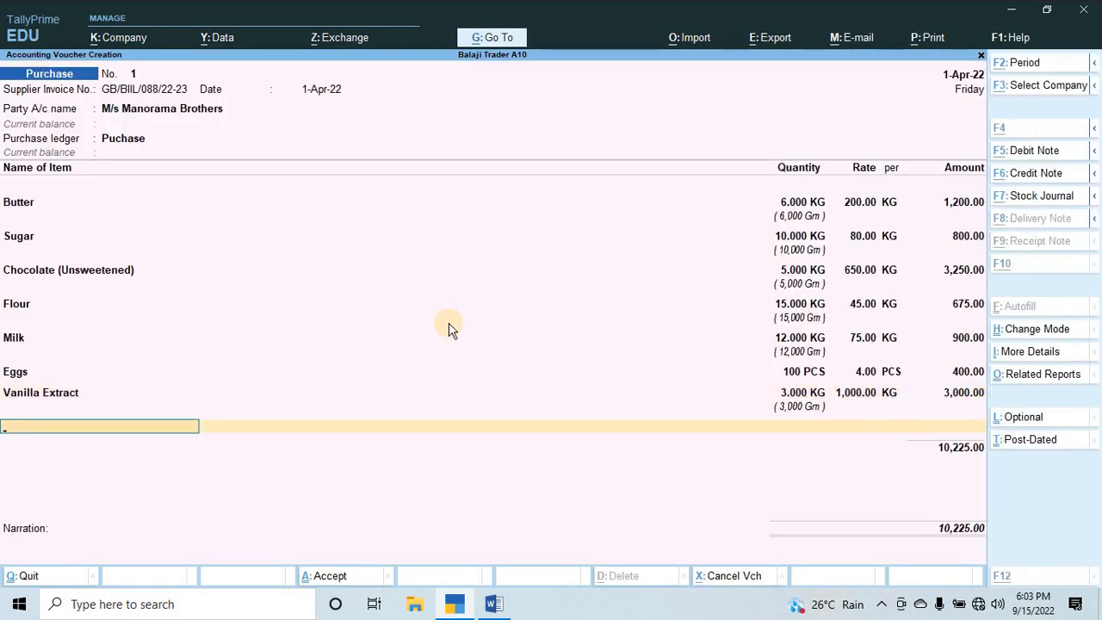
Begin a stock item named Baking powder, copied from the Word assignment, under Row Material.
{"action": "key", "text": "alt+c"}
{"action": "key", "text": "alt+Tab"}
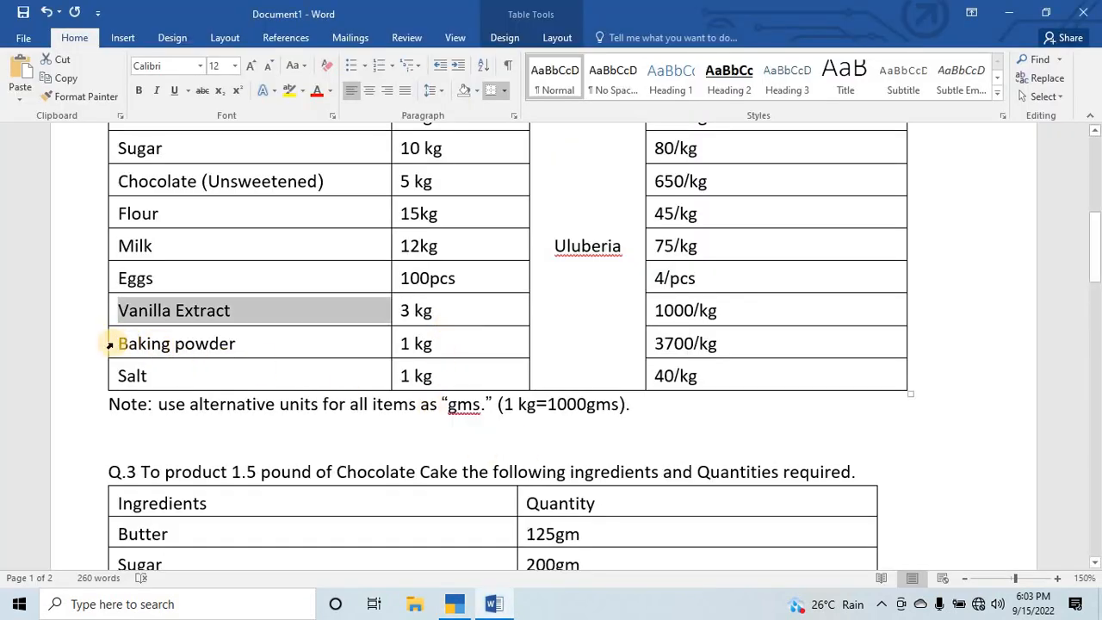
{"action": "left_click", "coordinate": [108, 349]}
{"action": "key", "text": "ctrl+c"}
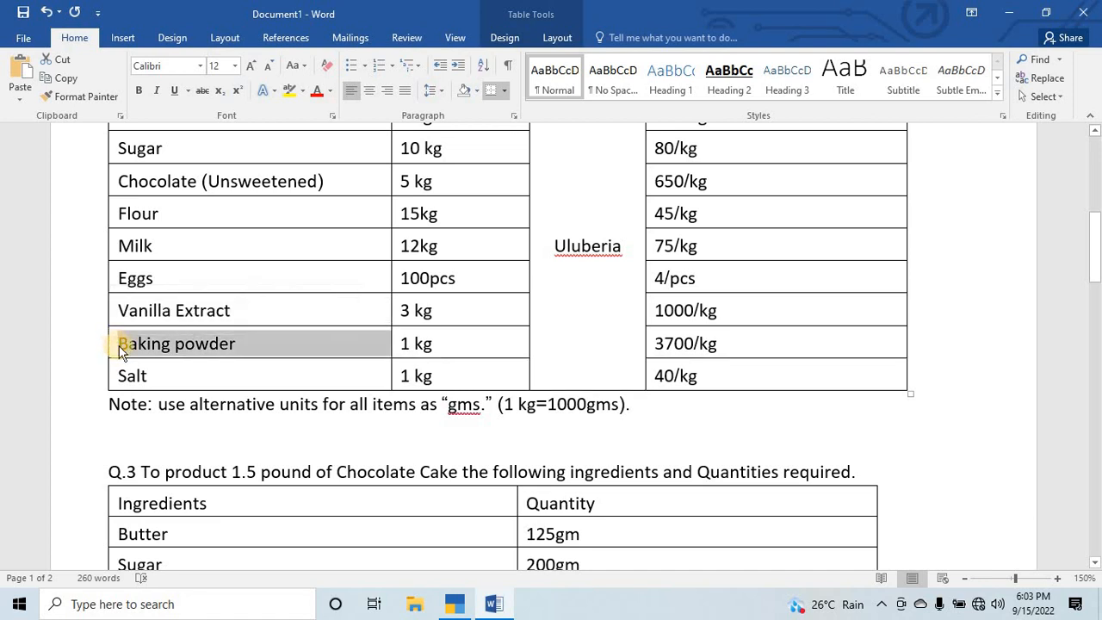
{"action": "key", "text": "alt+Tab"}
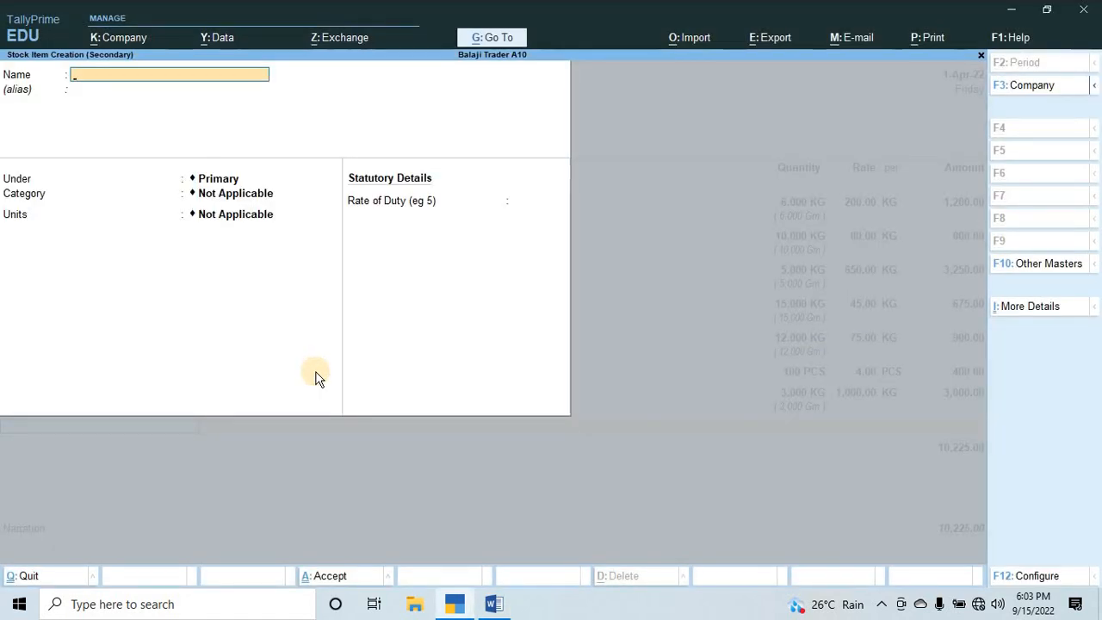
{"action": "key", "text": "ctrl+v"}
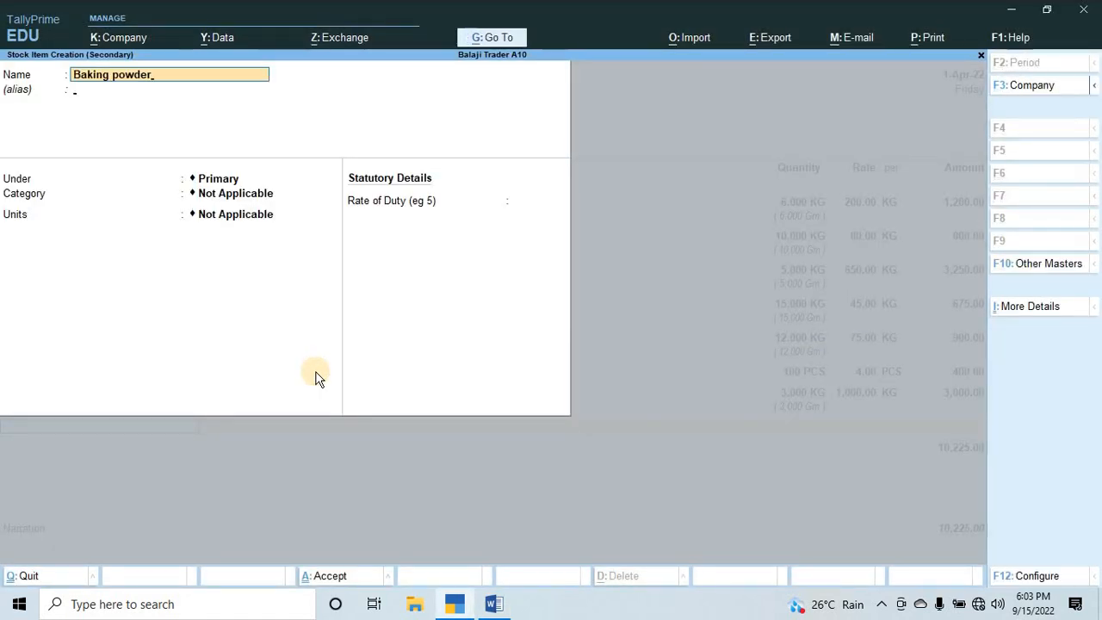
{"action": "key", "text": "Return"}
{"action": "key", "text": "Down"}
{"action": "key", "text": "Return"}
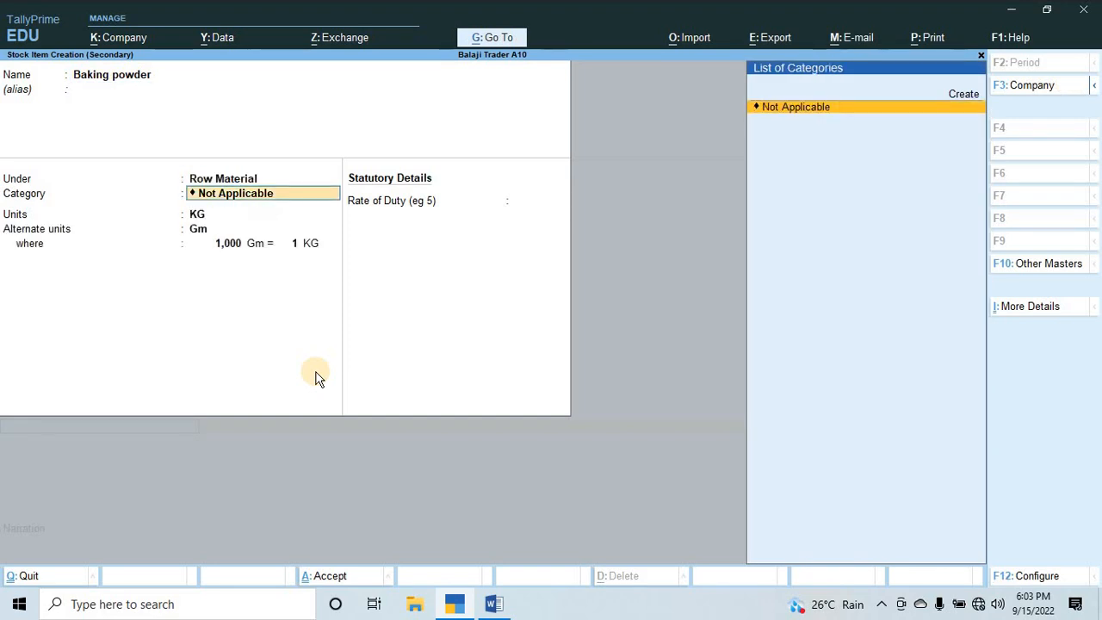
Keep category Not Applicable, unit KG and alternate unit Gm at 1,000 Gm = 1 KG, and save the Baking powder item.
{"action": "key", "text": "Return"}
{"action": "key", "text": "Return"}
Allocate 1 KG of Baking powder to the Uluberia godown.
{"action": "key", "text": "Return"}
{"action": "key", "text": "ctrl+a"}
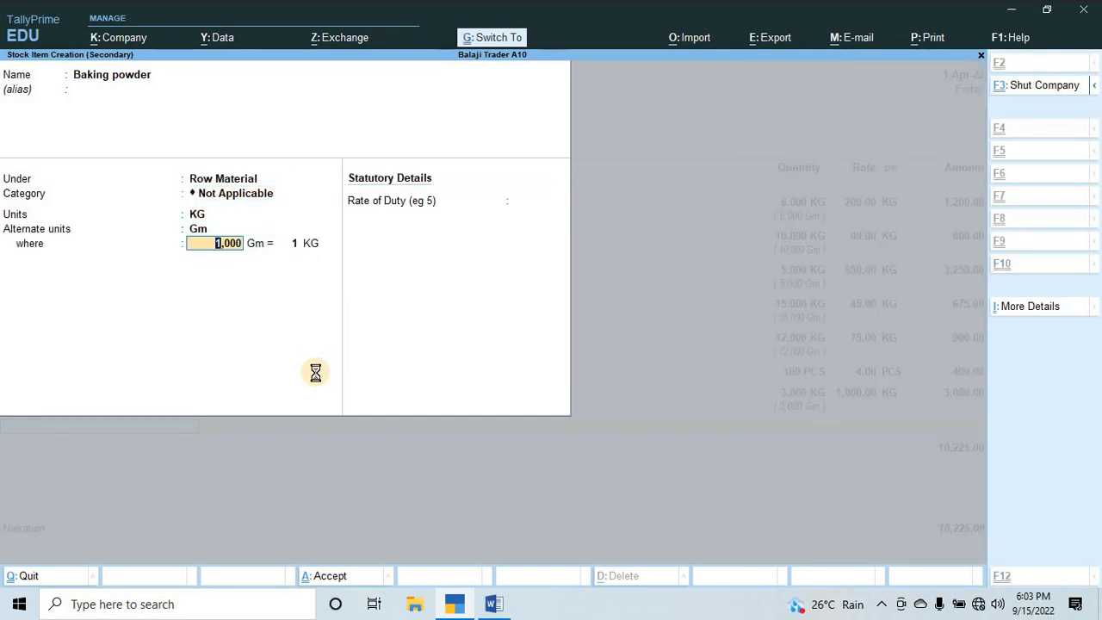
{"action": "key", "text": "Down"}
{"action": "key", "text": "Down"}
{"action": "key", "text": "Return"}
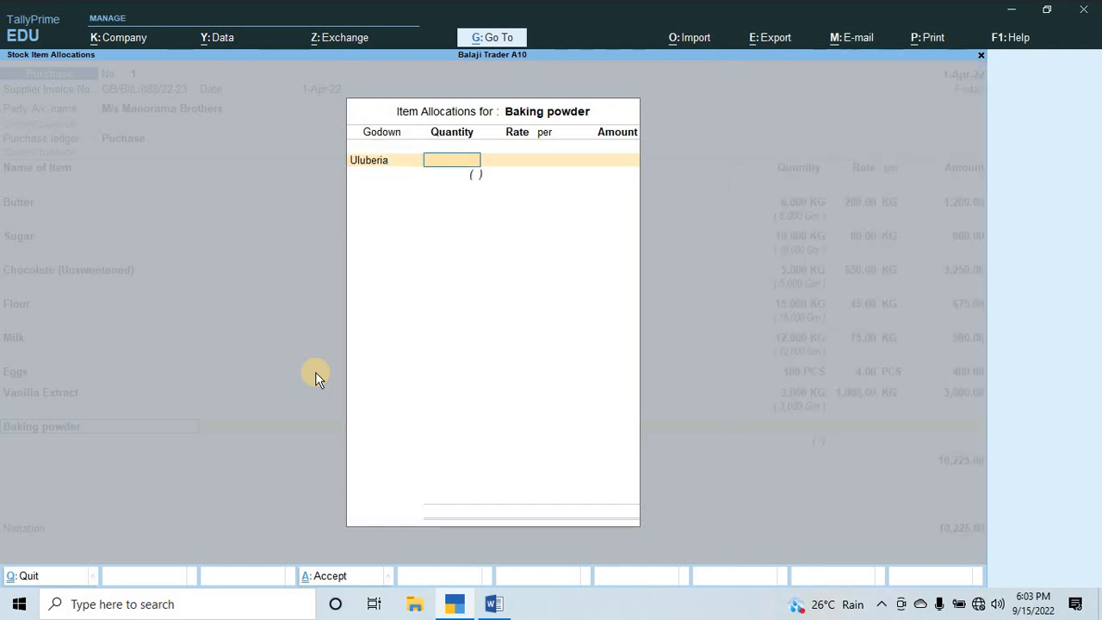
{"action": "type", "text": "1"}
{"action": "key", "text": "Return"}
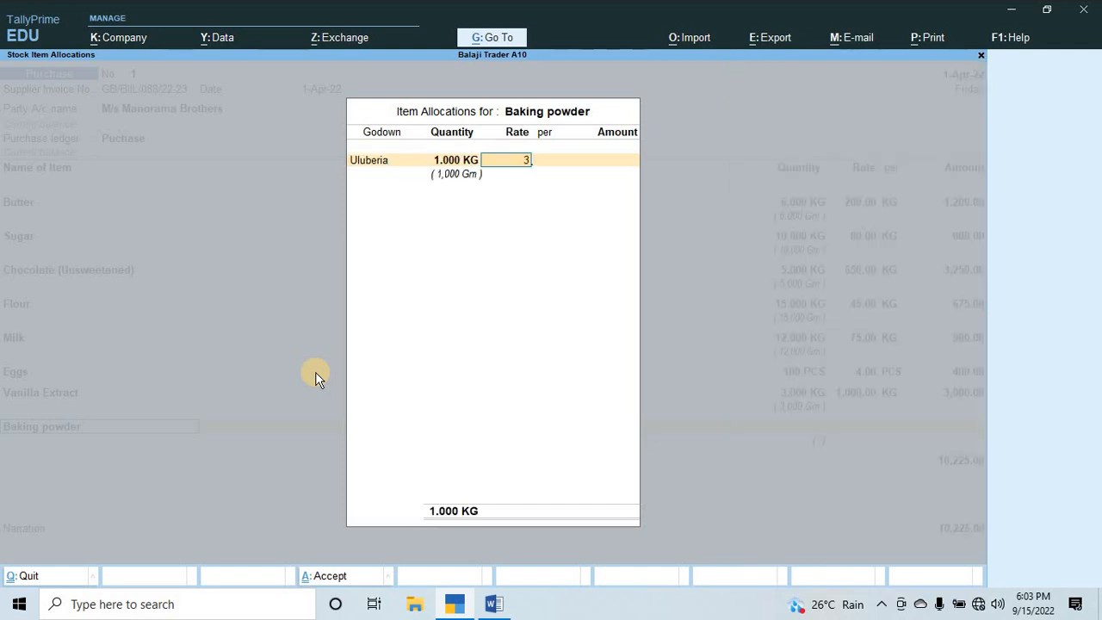
Set the Baking powder rate to 3,700 per KG, check the Word ingredient list, and accept the voucher line.
{"action": "type", "text": "3700"}
{"action": "key", "text": "Return"}
{"action": "key", "text": "Return"}
{"action": "key", "text": "Return"}
{"action": "key", "text": "Return"}
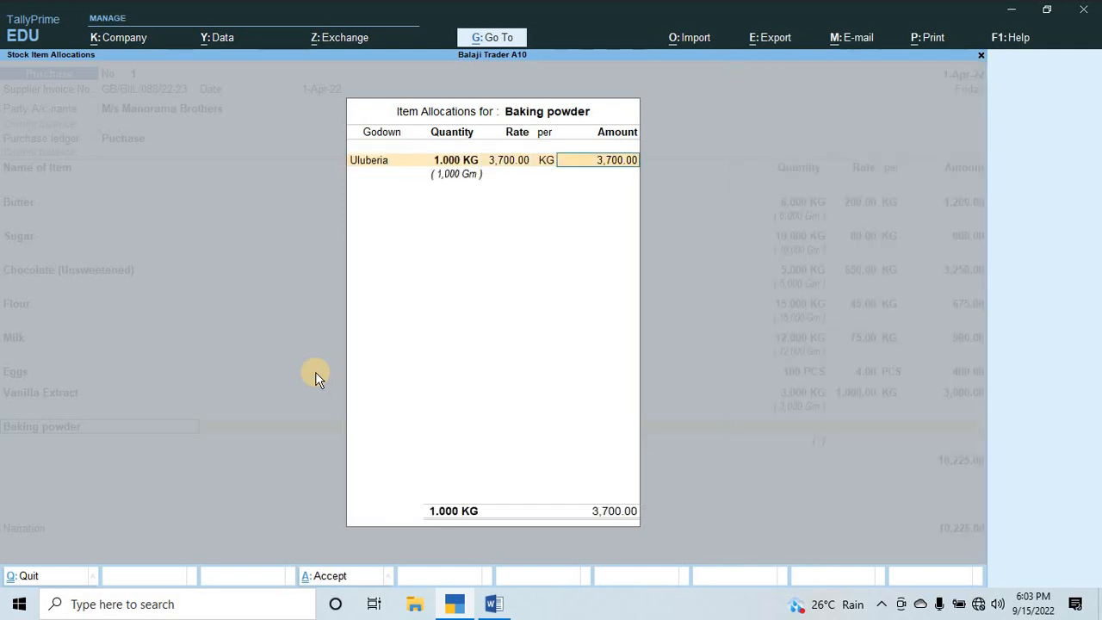
{"action": "key", "text": "alt+Tab"}
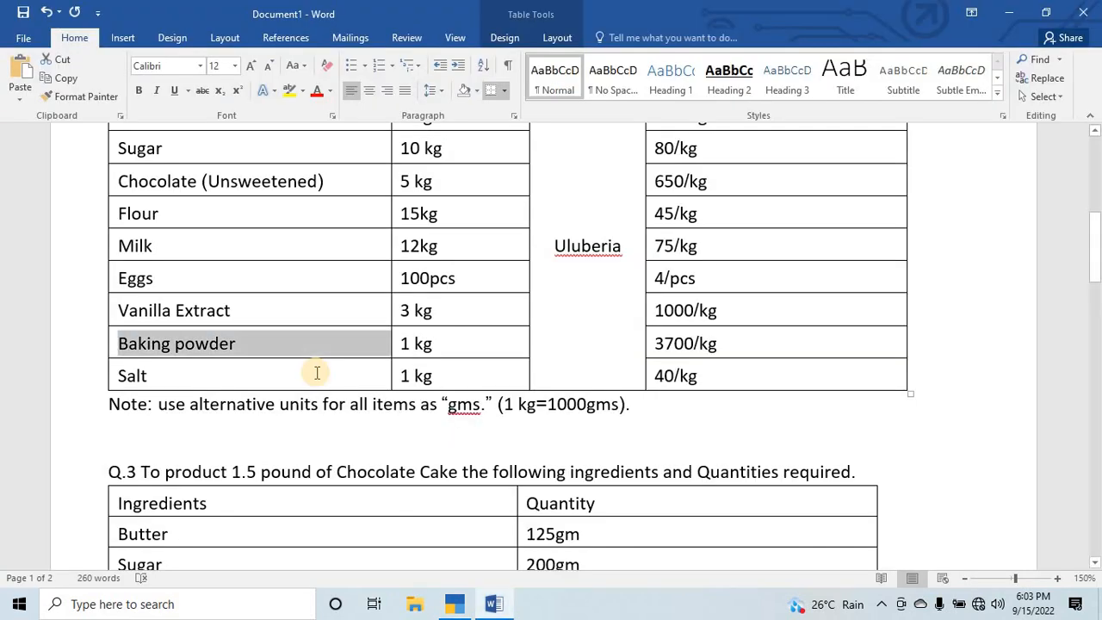
{"action": "key", "text": "alt+Tab"}
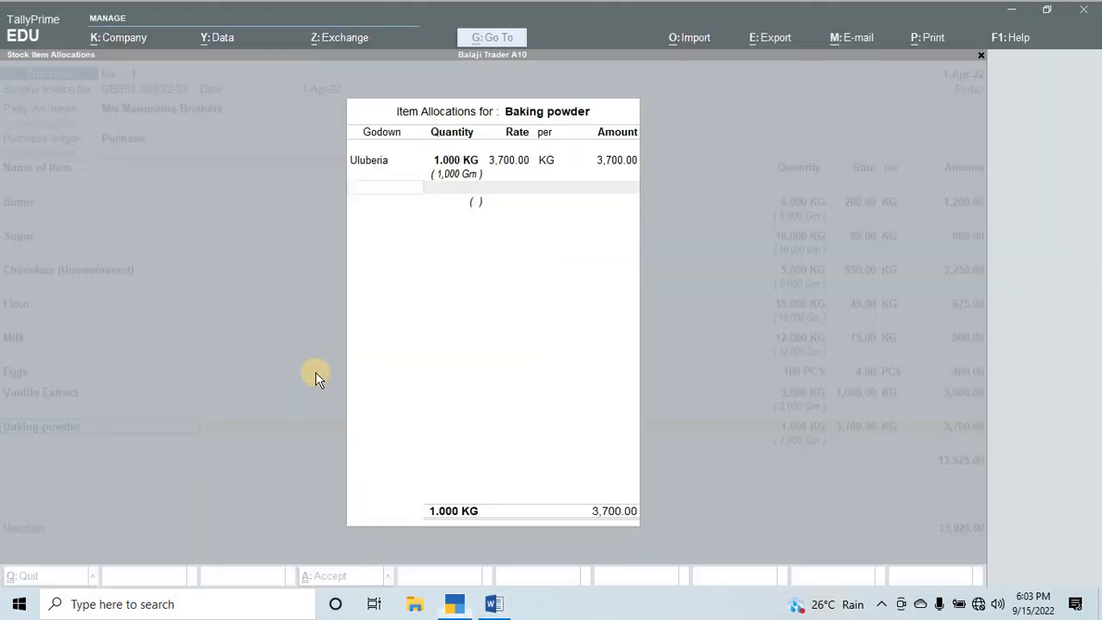
{"action": "key", "text": "Return"}
{"action": "key", "text": "Return"}
Create a stock item named Salt under Row Material, keeping unit KG and alternate unit Gm at 1,000 Gm = 1 KG.
{"action": "key", "text": "alt+c"}
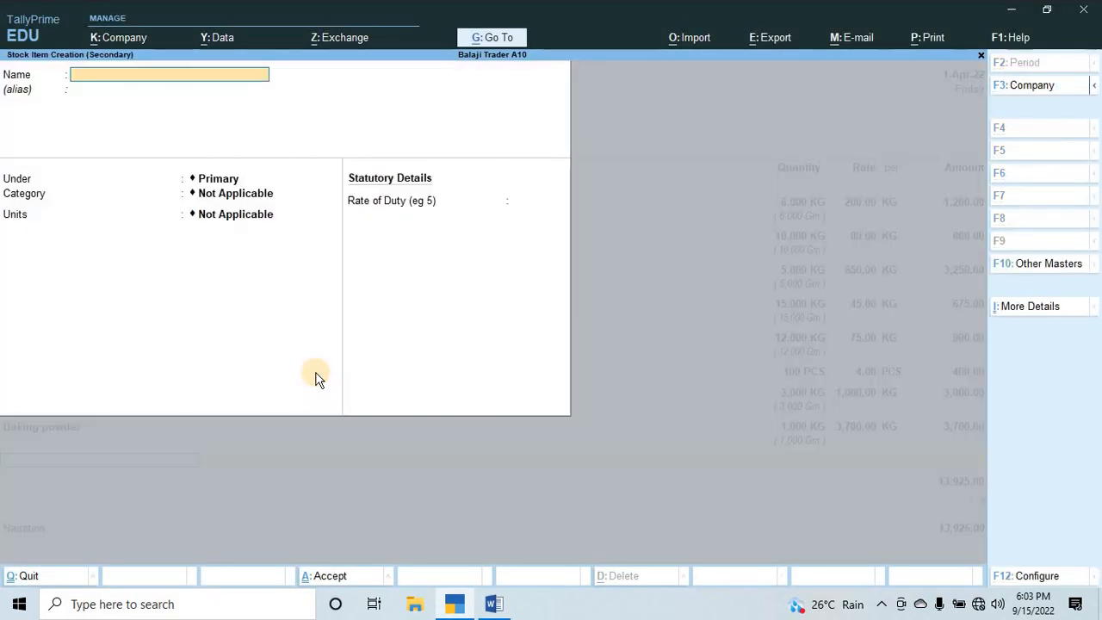
{"action": "type", "text": "Salt"}
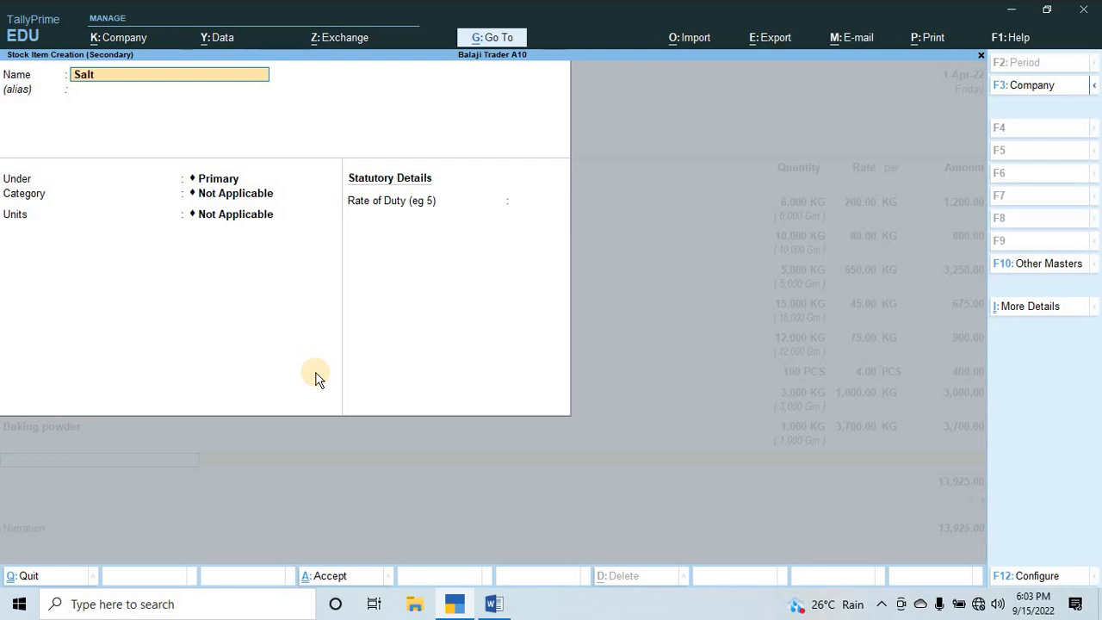
{"action": "key", "text": "Return"}
{"action": "key", "text": "Return"}
{"action": "key", "text": "Down"}
{"action": "key", "text": "Return"}
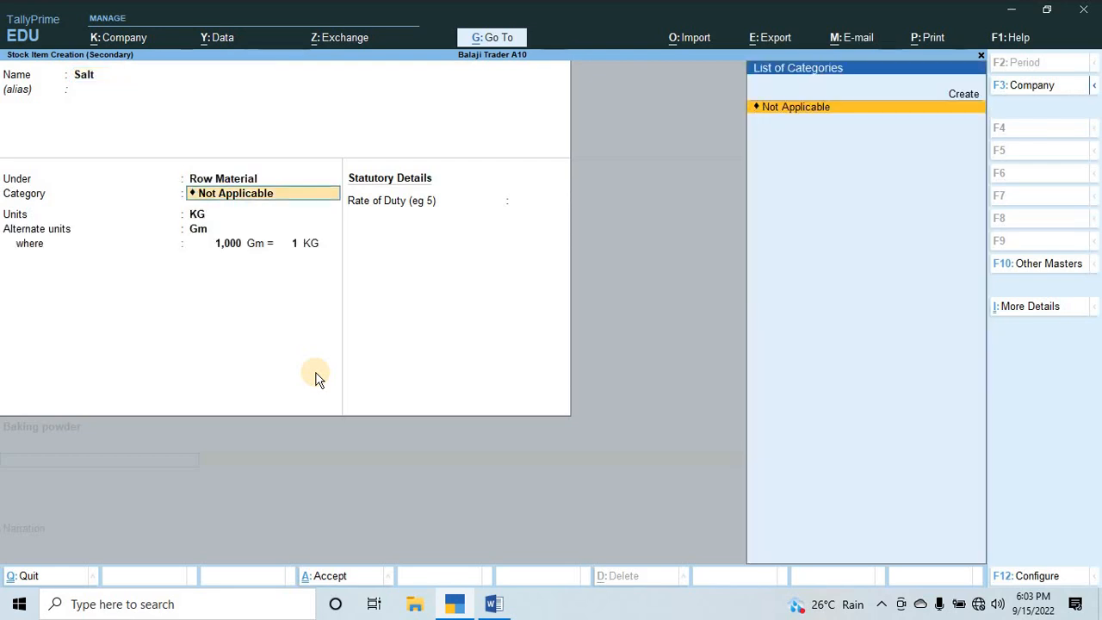
{"action": "key", "text": "Return"}
{"action": "key", "text": "Return"}
{"action": "key", "text": "Return"}
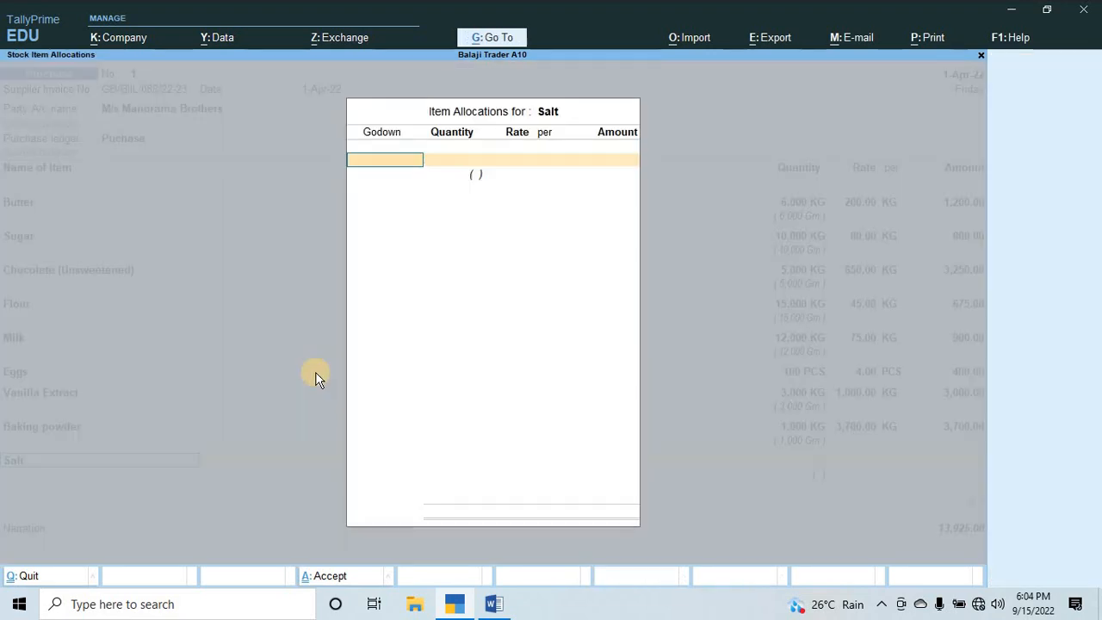
Allocate 1 KG of Salt to the Uluberia godown at a rate of 40 per KG and accept the voucher line.
{"action": "key", "text": "Down"}
{"action": "key", "text": "Down"}
{"action": "key", "text": "Return"}
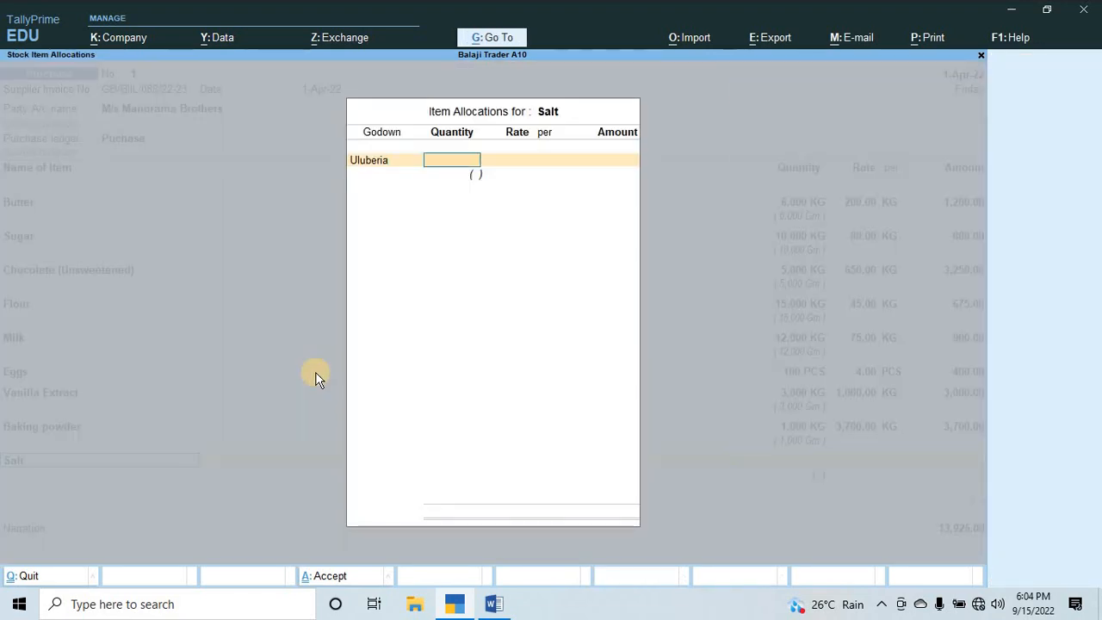
{"action": "type", "text": "1"}
{"action": "key", "text": "Return"}
{"action": "type", "text": "40"}
{"action": "key", "text": "Return"}
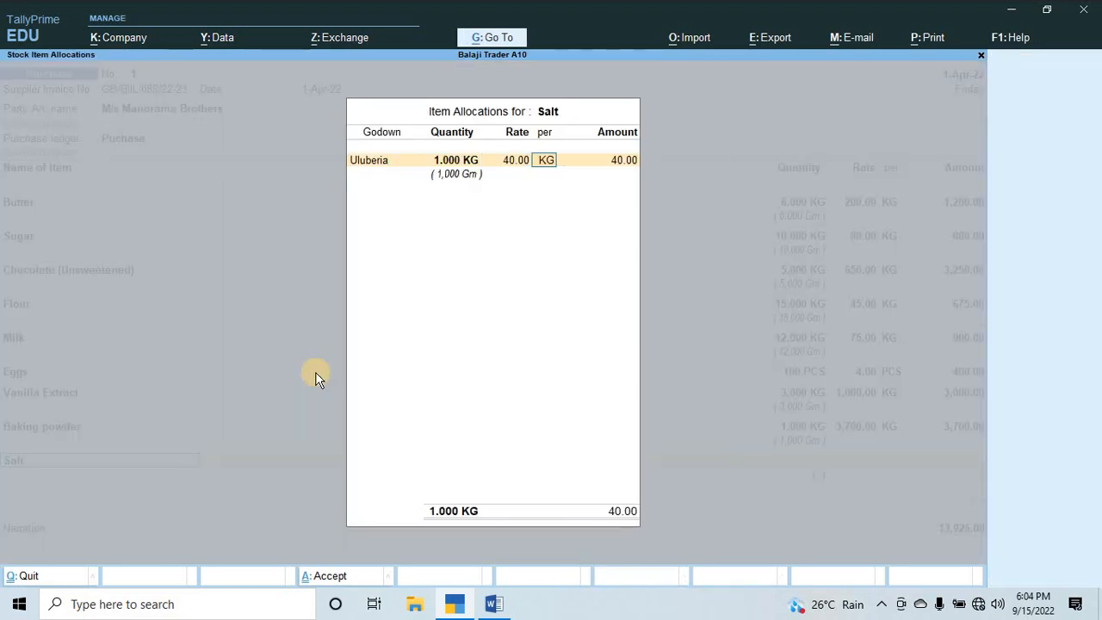
{"action": "key", "text": "Return"}
{"action": "key", "text": "alt+Tab"}
{"action": "key", "text": "alt+Tab"}
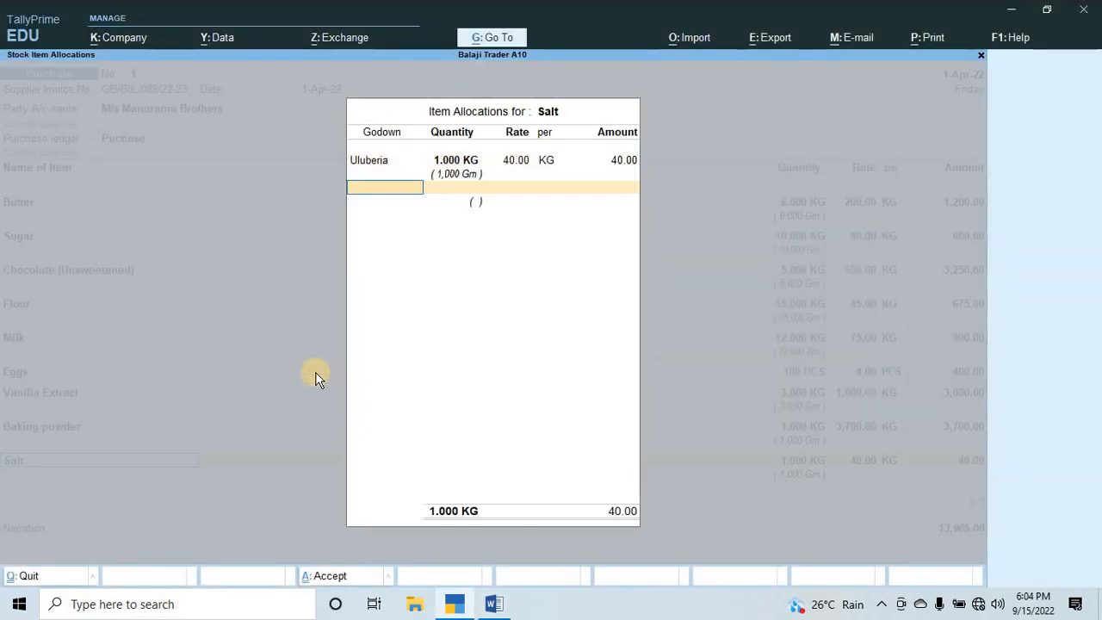
{"action": "key", "text": "Return"}
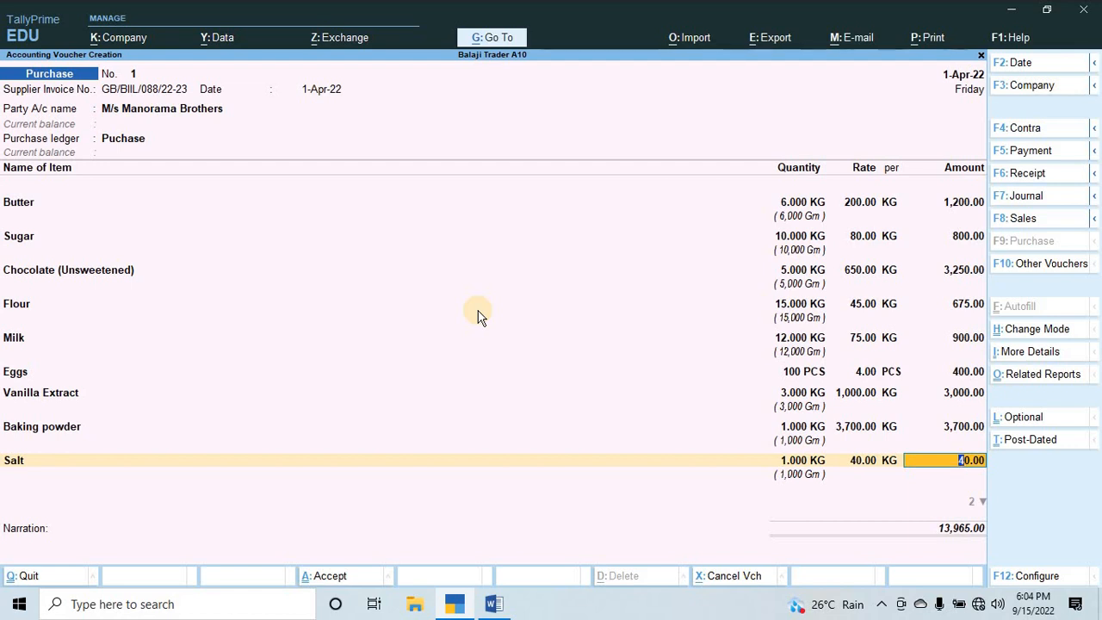
{"action": "key", "text": "Return"}
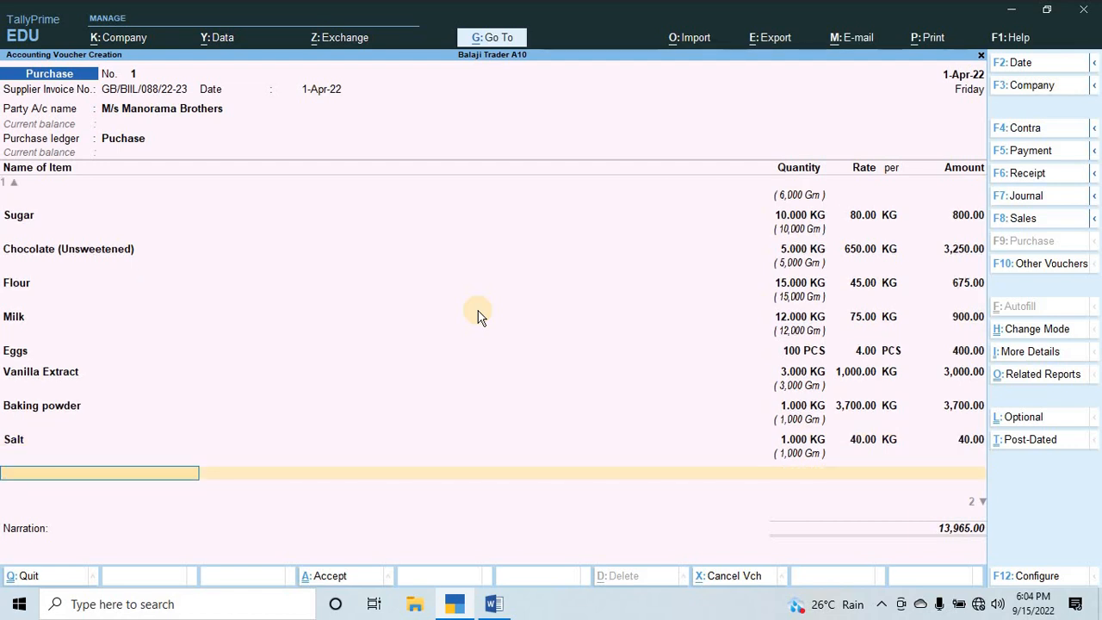
End the item list and accept the bill-wise details for M/s Manorama Brothers as a New Ref under the supplier invoice number.
{"action": "key", "text": "Return"}
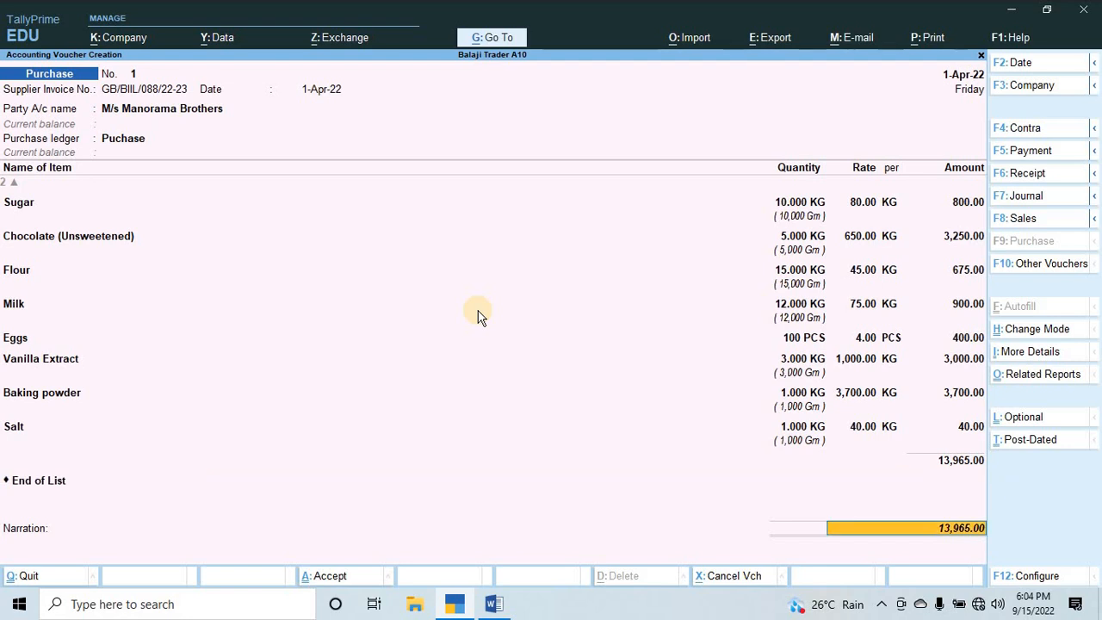
{"action": "key", "text": "Return"}
{"action": "key", "text": "Return"}
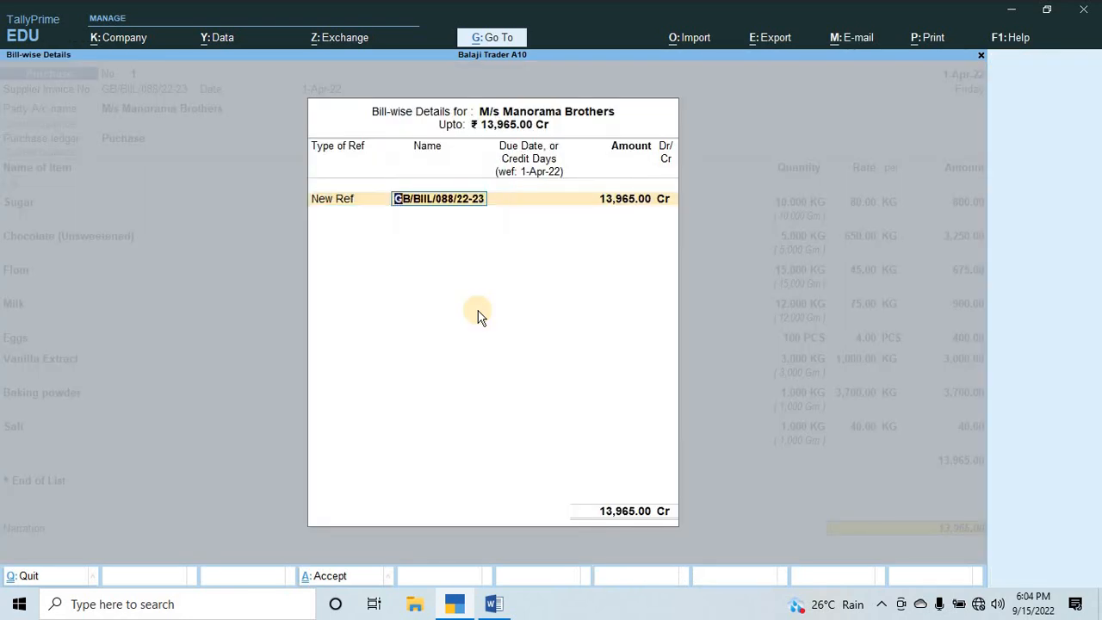
{"action": "key", "text": "Return"}
{"action": "key", "text": "Return"}
{"action": "key", "text": "Return"}
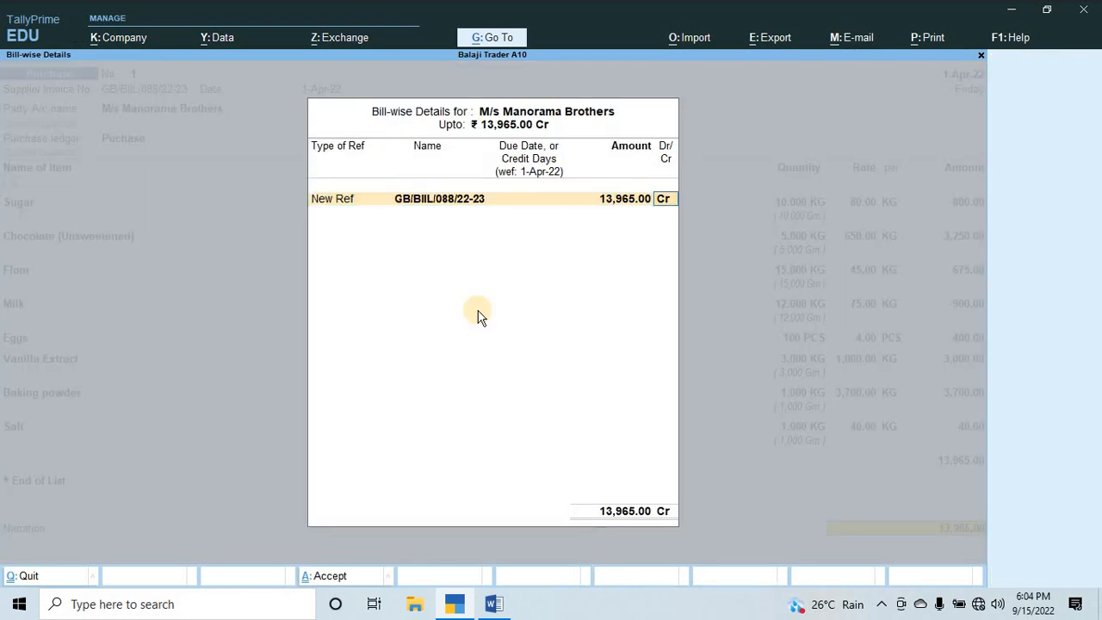
{"action": "key", "text": "Return"}
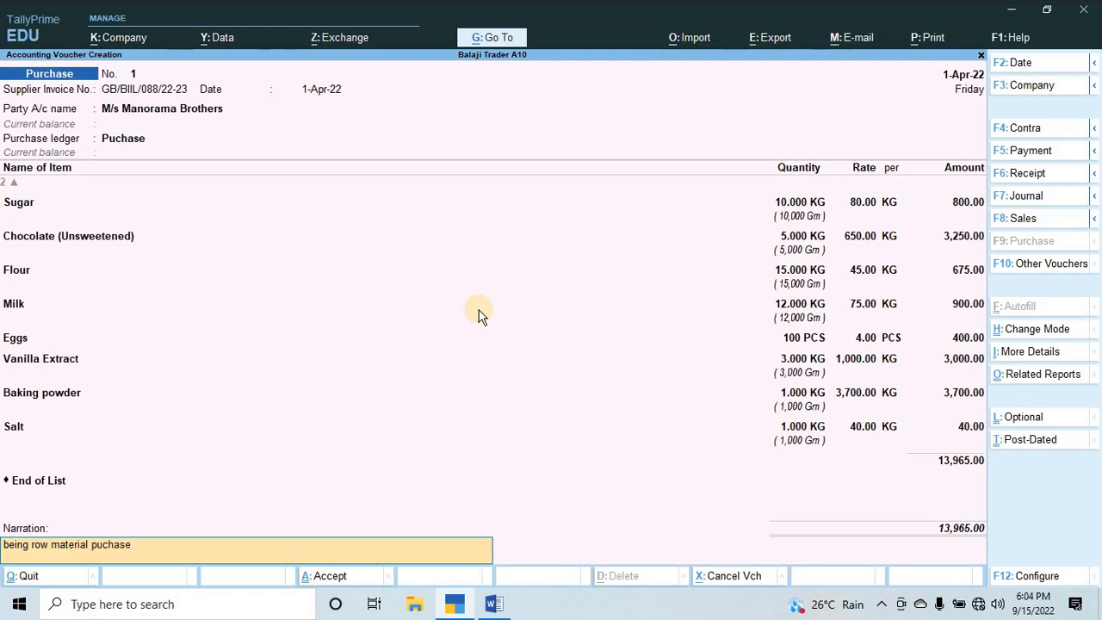
Enter the narration "being row material puchase", save the purchase voucher and return to the Gateway of Tally.
{"action": "key", "text": "Return"}
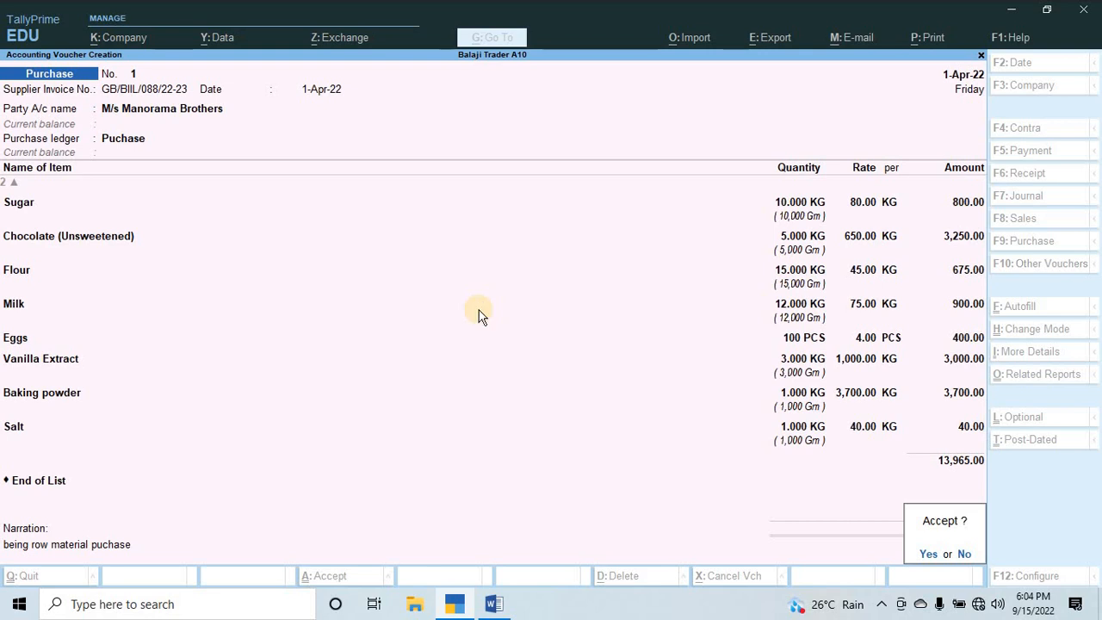
{"action": "key", "text": "y"}
{"action": "key", "text": "Escape"}
{"action": "key", "text": "Escape"}
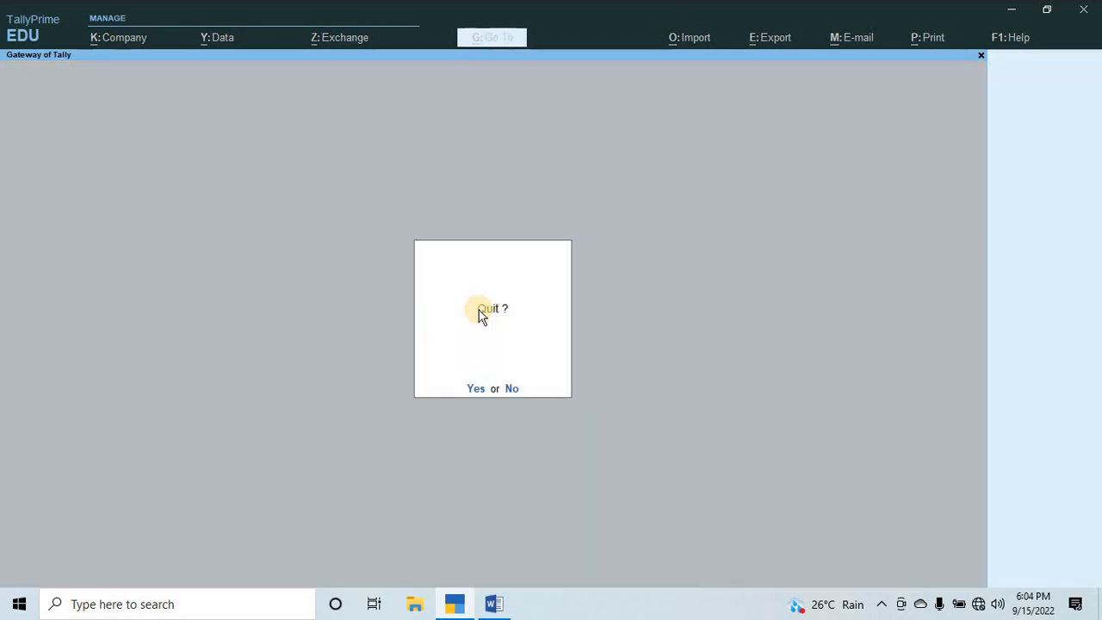
{"action": "key", "text": "Escape"}
Open the Stock Summary report and expand the Row Material group to its individual items.
{"action": "key", "text": "Down"}
{"action": "key", "text": "Down"}
{"action": "key", "text": "Down"}
{"action": "key", "text": "Down"}
{"action": "key", "text": "Down"}
{"action": "key", "text": "Down"}
{"action": "key", "text": "Down"}
{"action": "key", "text": "Down"}
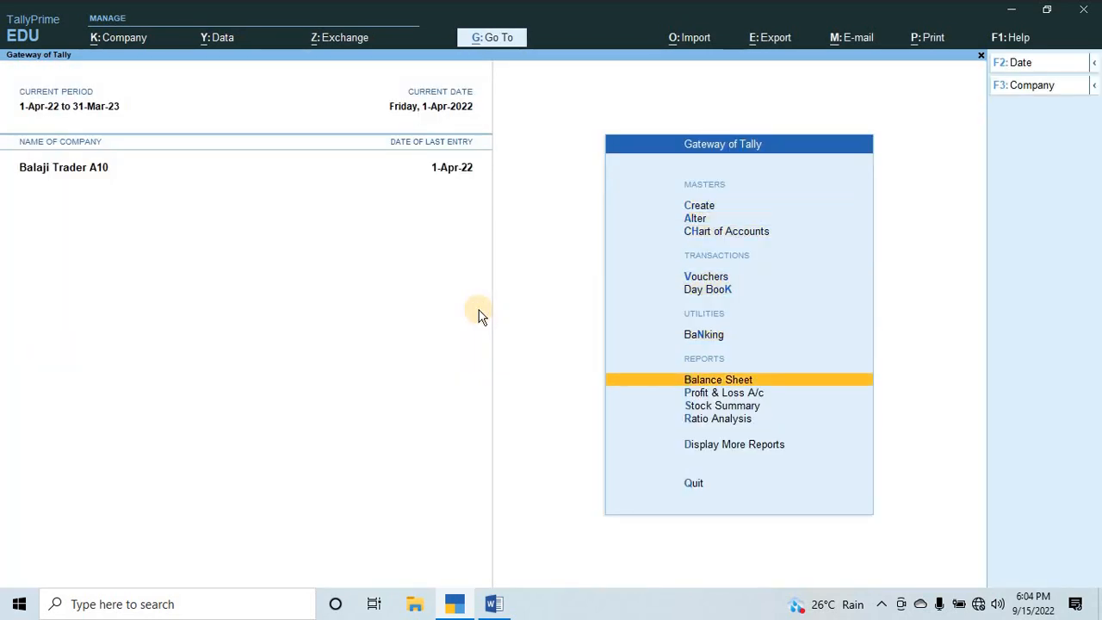
{"action": "key", "text": "Return"}
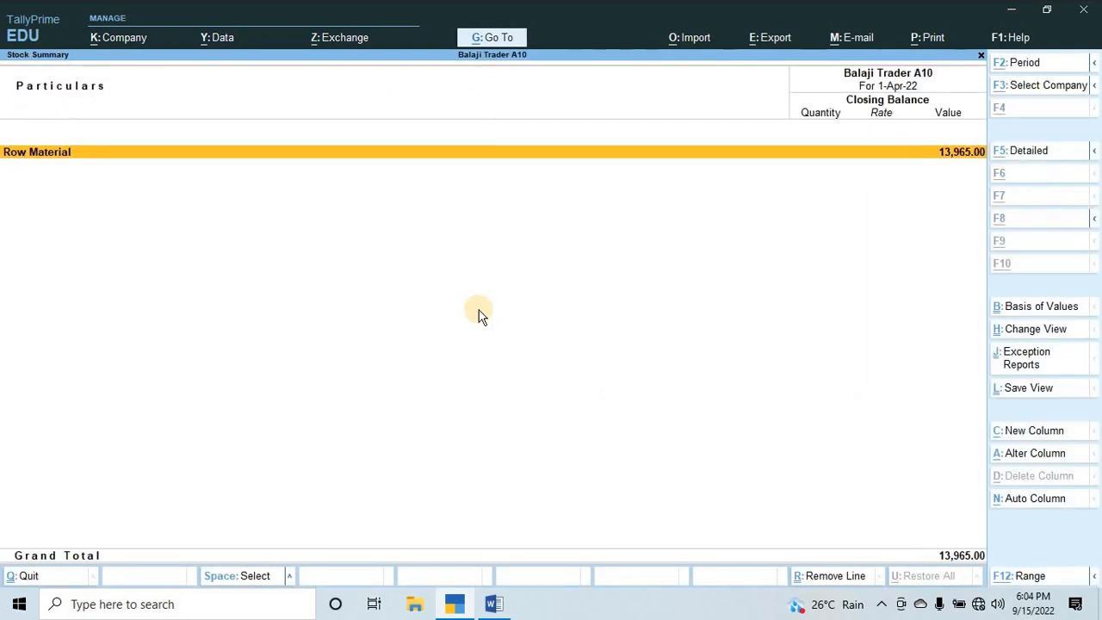
{"action": "key", "text": "alt+F1"}
{"action": "key", "text": "Down"}
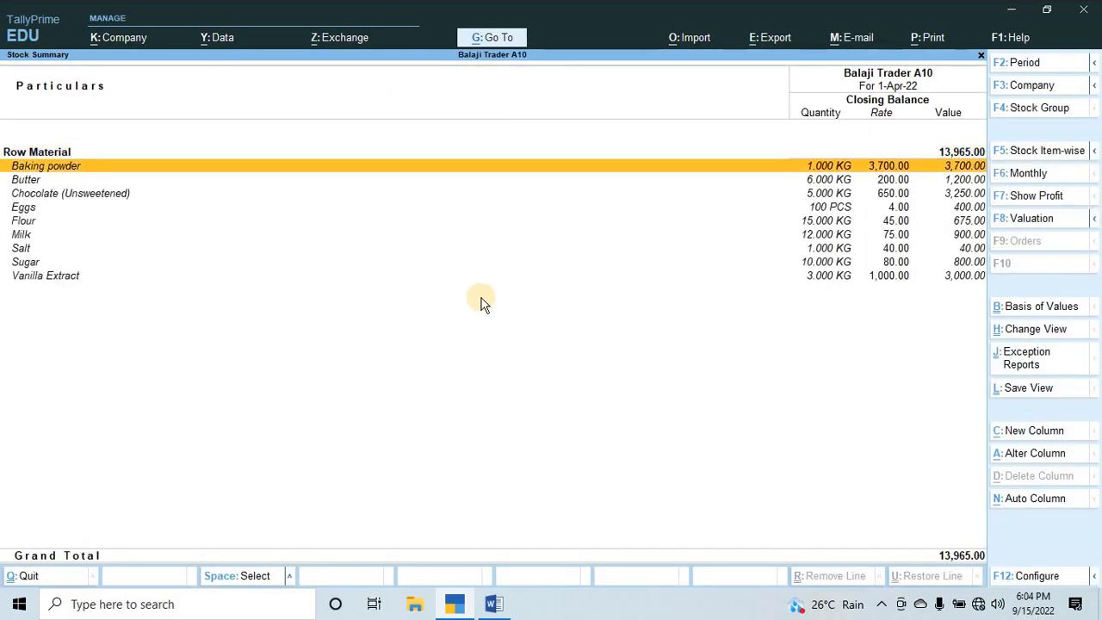
Examine the closing quantities, rates and values of the Row Material items, and close the report.
{"action": "key", "text": "Up"}
{"action": "key", "text": "Down"}
{"action": "key", "text": "Down"}
{"action": "key", "text": "Down"}
{"action": "key", "text": "Down"}
{"action": "key", "text": "Up"}
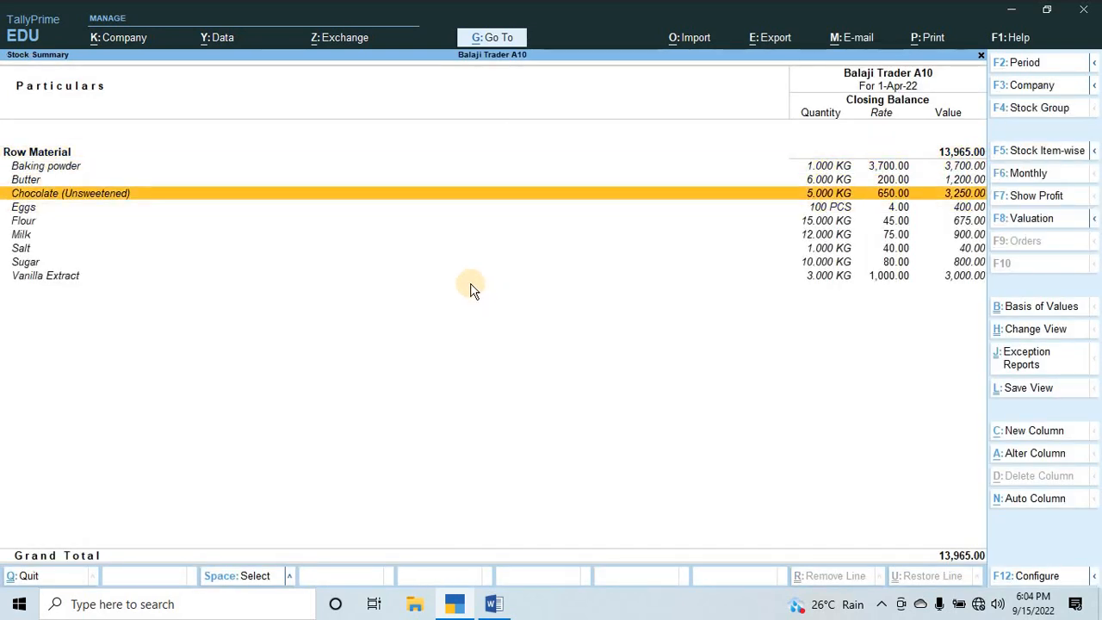
{"action": "key", "text": "Down"}
{"action": "key", "text": "Up"}
{"action": "key", "text": "Up"}
{"action": "key", "text": "Escape"}
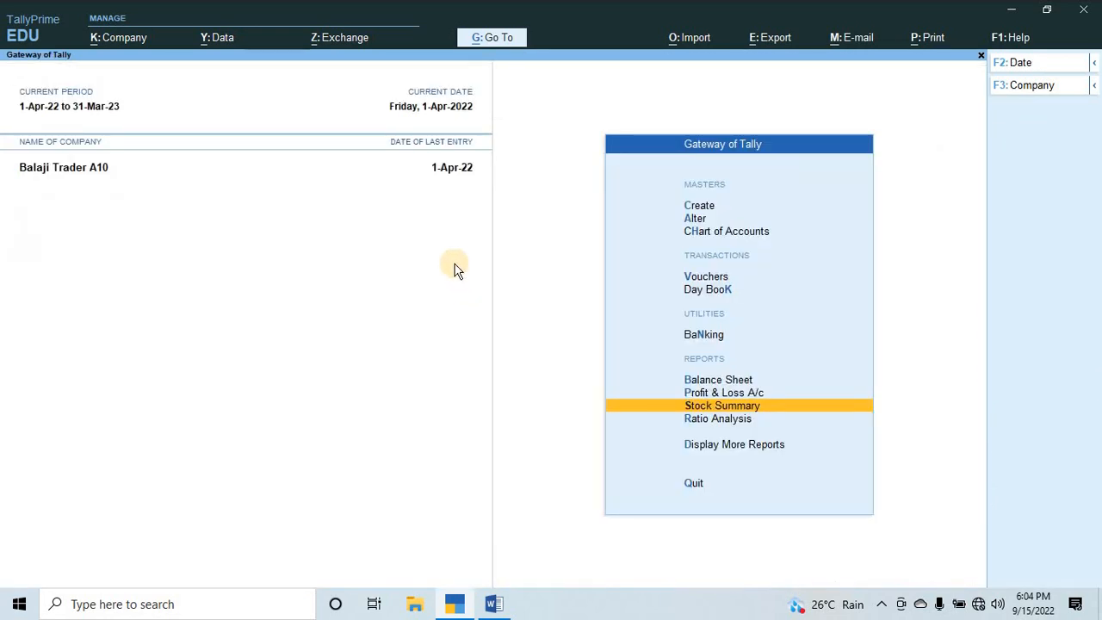
Review the Q.3 ingredients and quantities for 1.5 pound of Chocolate Cake in the Word document, and return to TallyPrime.
{"action": "key", "text": "alt+Tab"}
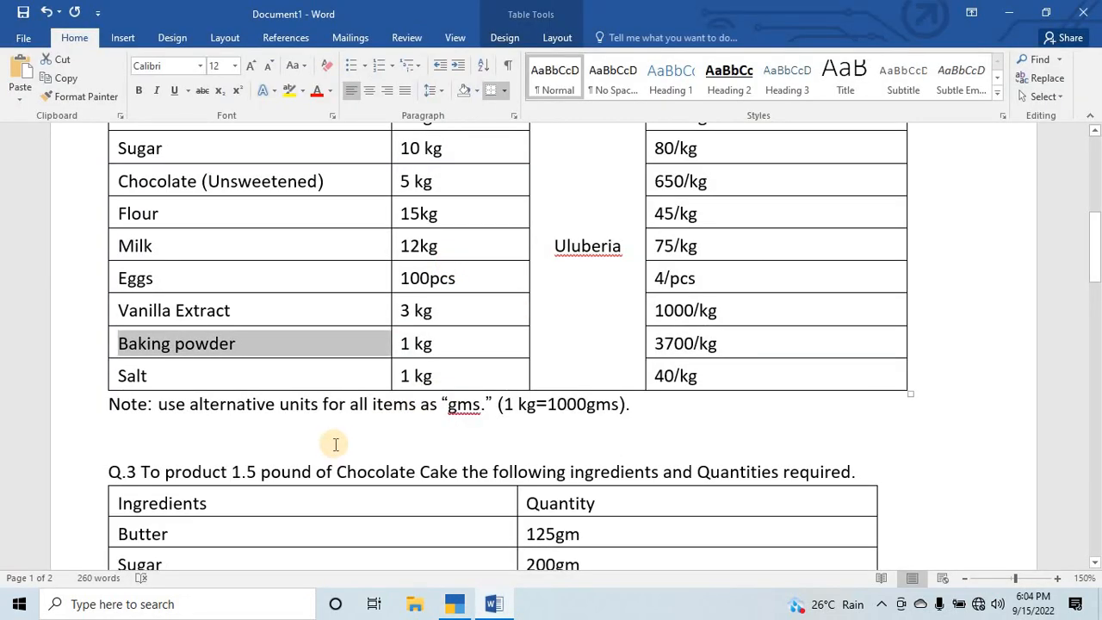
{"action": "scroll", "coordinate": [336, 443], "scroll_direction": "down", "scroll_amount": 3}
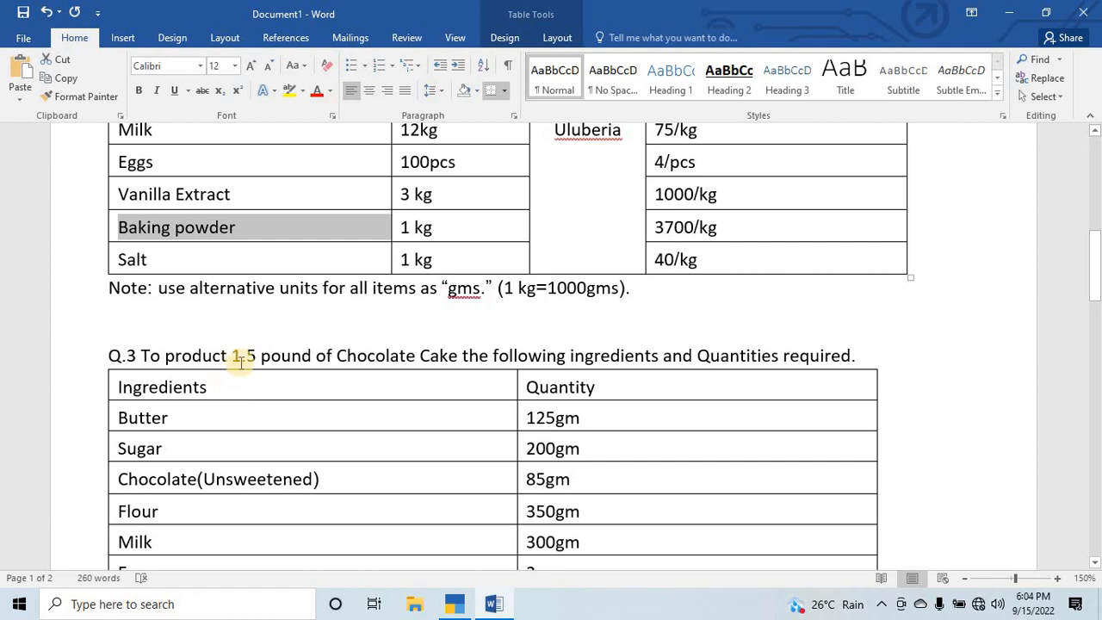
{"action": "scroll", "coordinate": [268, 300], "scroll_direction": "up", "scroll_amount": 7}
{"action": "scroll", "coordinate": [268, 337], "scroll_direction": "down", "scroll_amount": 8}
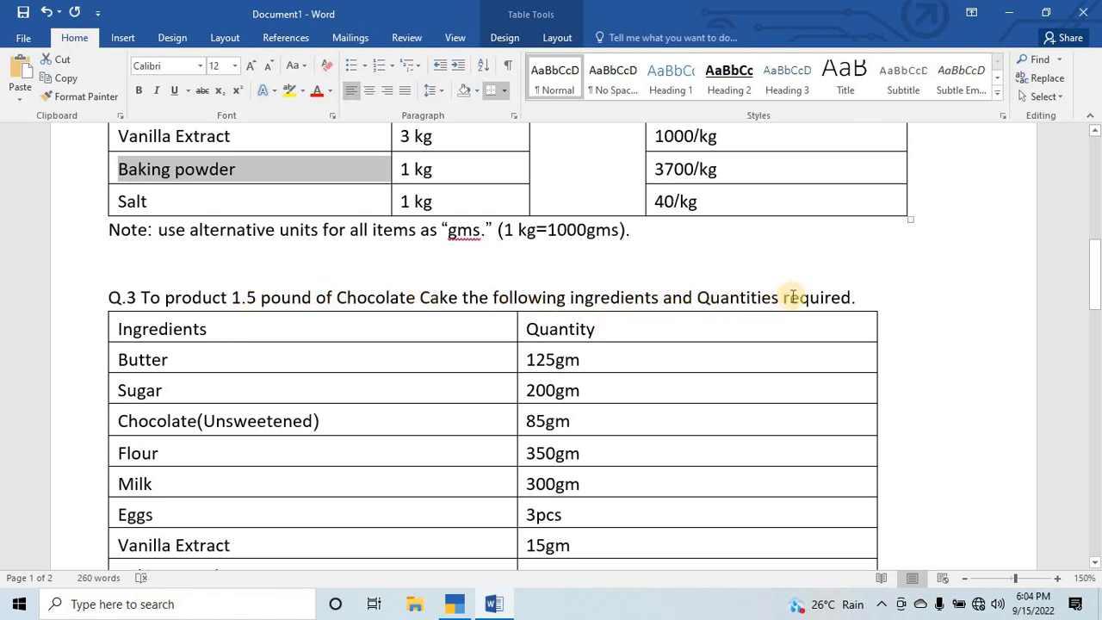
{"action": "scroll", "coordinate": [482, 319], "scroll_direction": "down", "scroll_amount": 1}
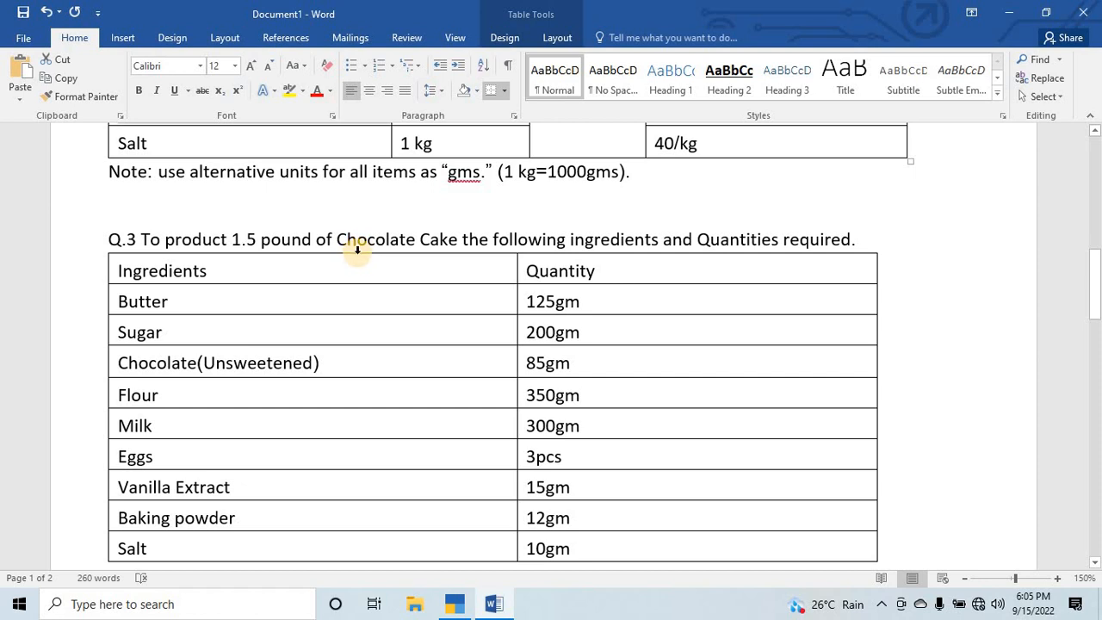
{"action": "scroll", "coordinate": [303, 249], "scroll_direction": "down", "scroll_amount": 1}
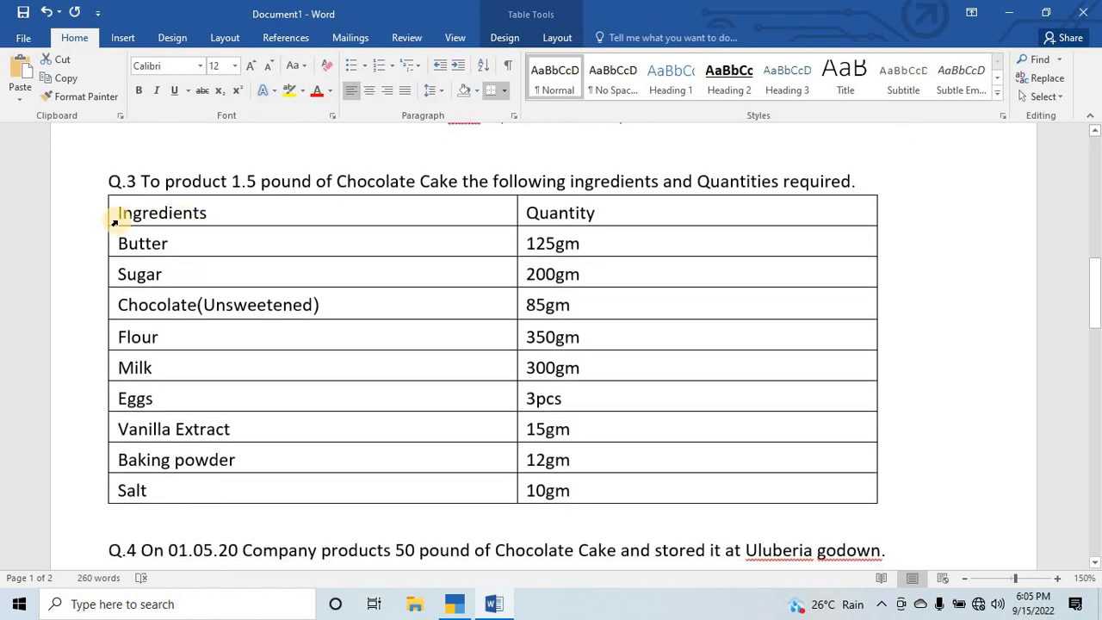
{"action": "left_click_drag", "start_coordinate": [124, 238], "coordinate": [204, 482]}
{"action": "left_click", "coordinate": [405, 306]}
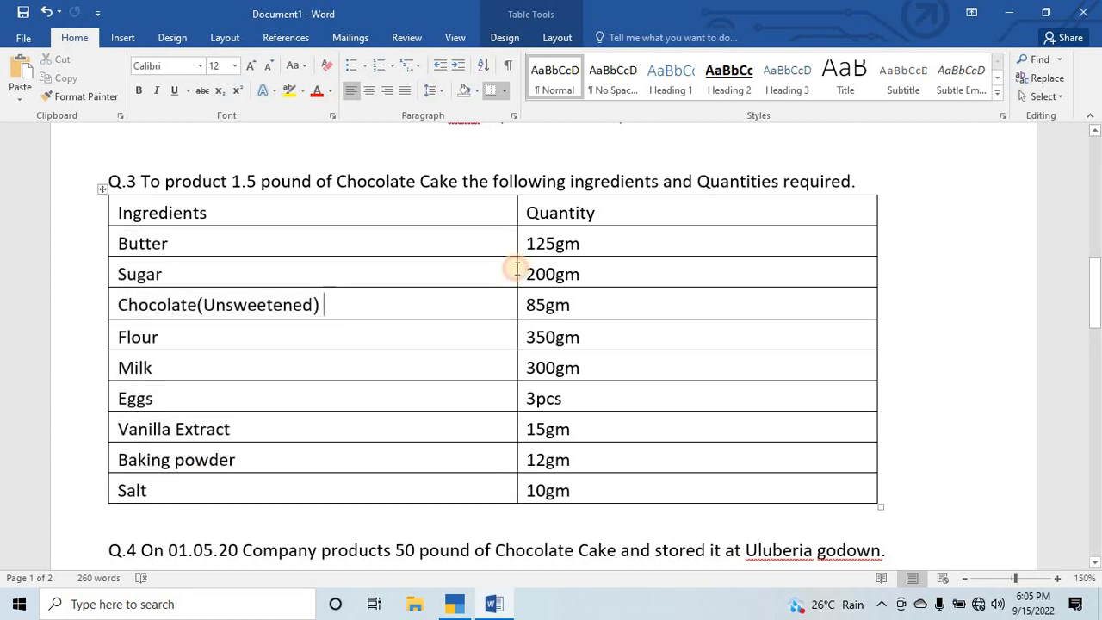
{"action": "left_click_drag", "start_coordinate": [525, 207], "coordinate": [556, 485]}
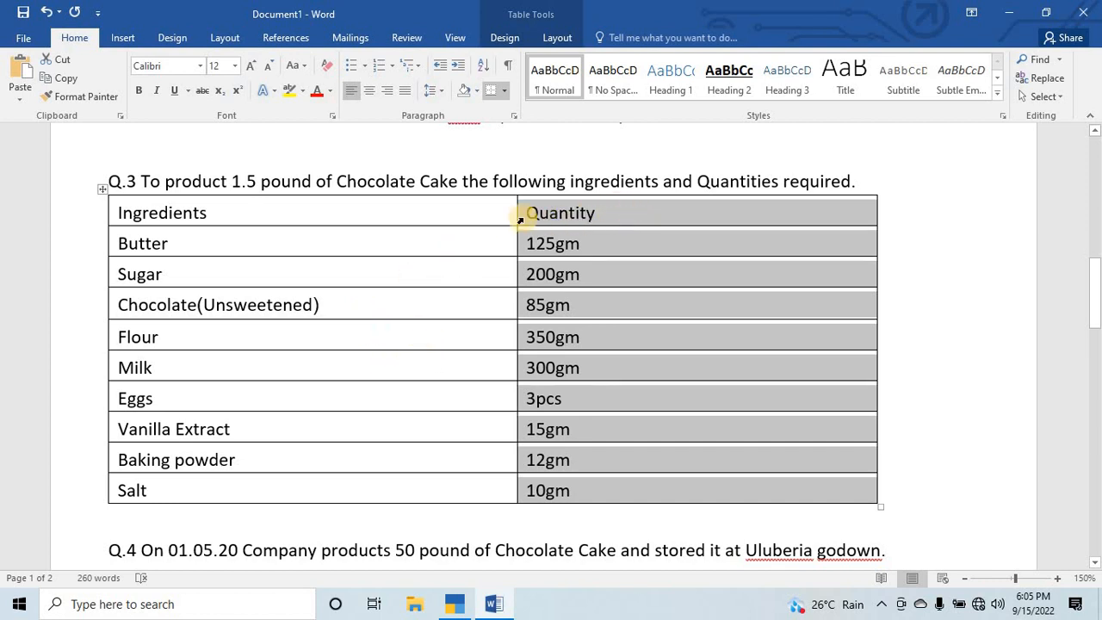
{"action": "left_click", "coordinate": [455, 269]}
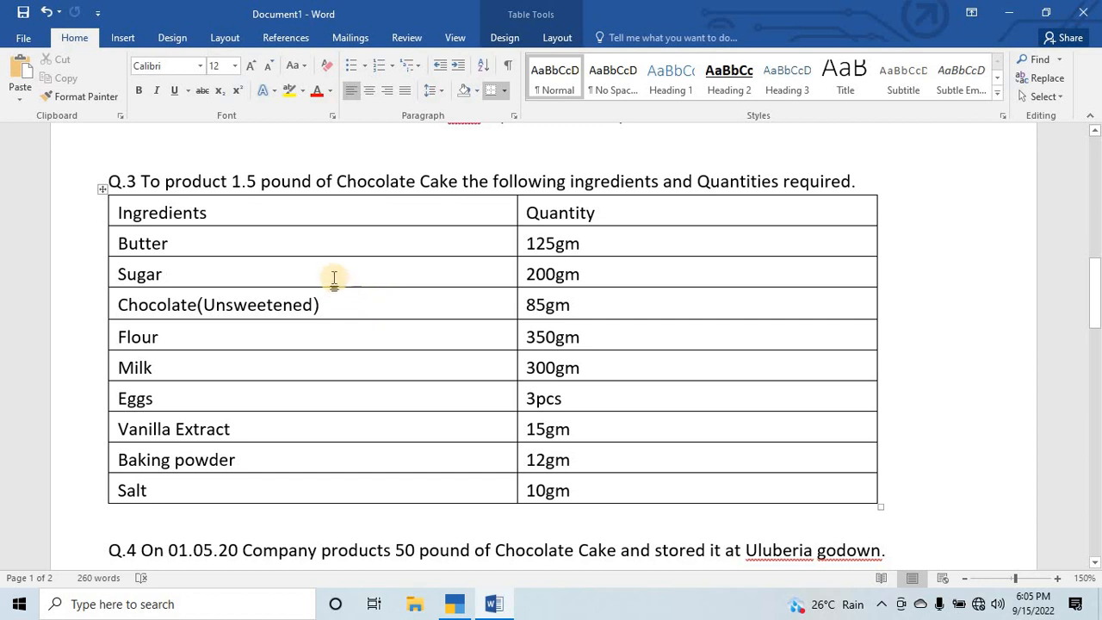
{"action": "key", "text": "alt+Tab"}
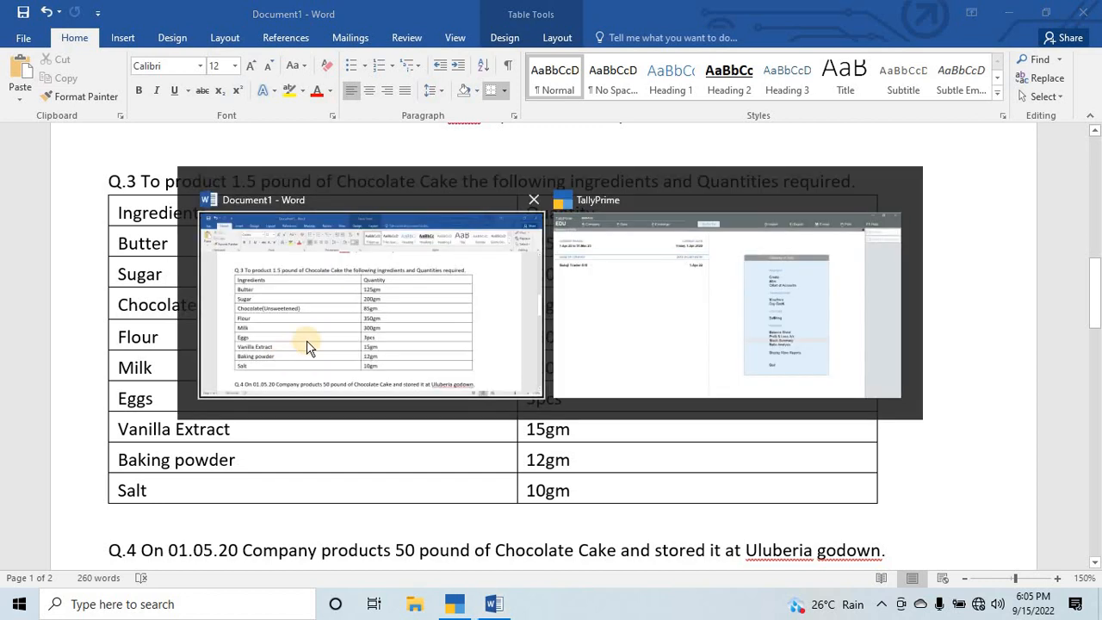
{"action": "key", "text": "Up"}
{"action": "key", "text": "Up"}
{"action": "key", "text": "Up"}
{"action": "key", "text": "Up"}
{"action": "key", "text": "Up"}
{"action": "key", "text": "Up"}
{"action": "key", "text": "Up"}
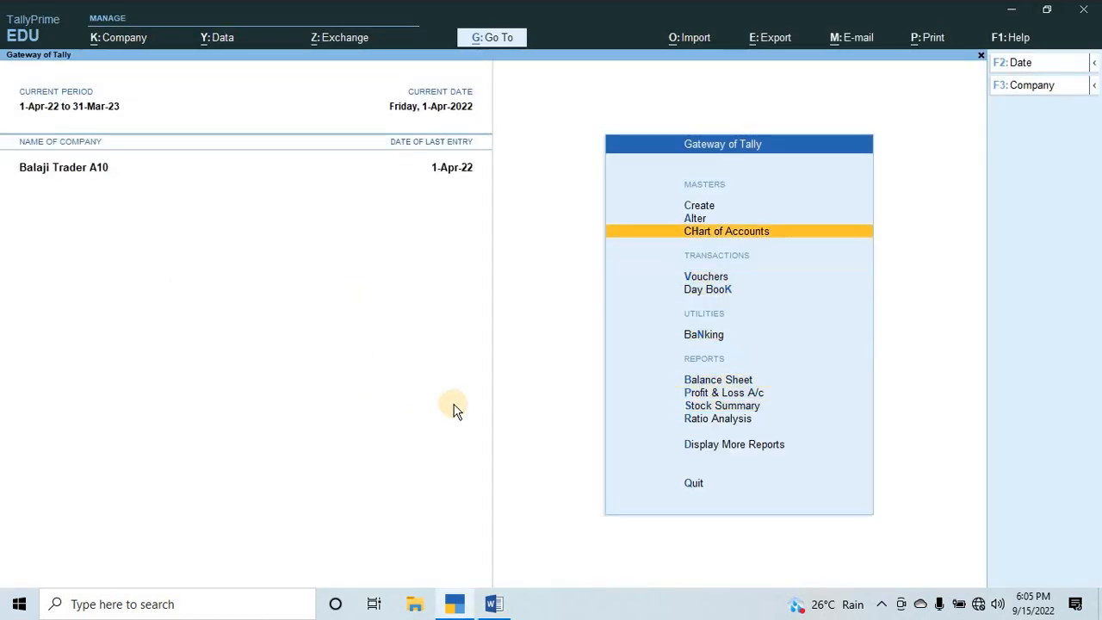
{"action": "key", "text": "Return"}
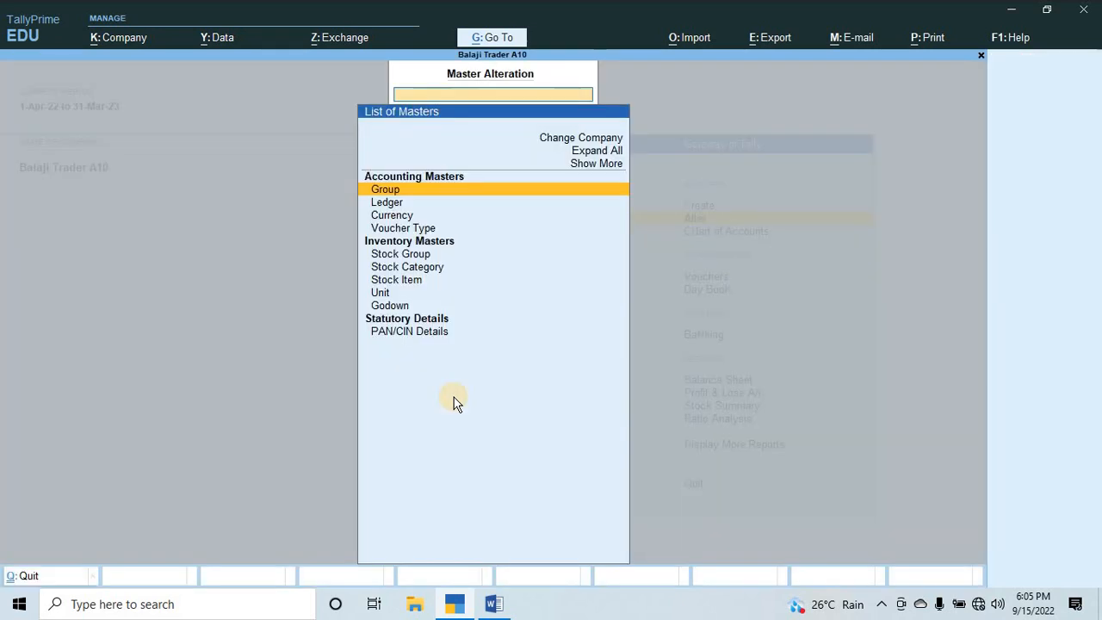
{"action": "key", "text": "Down"}
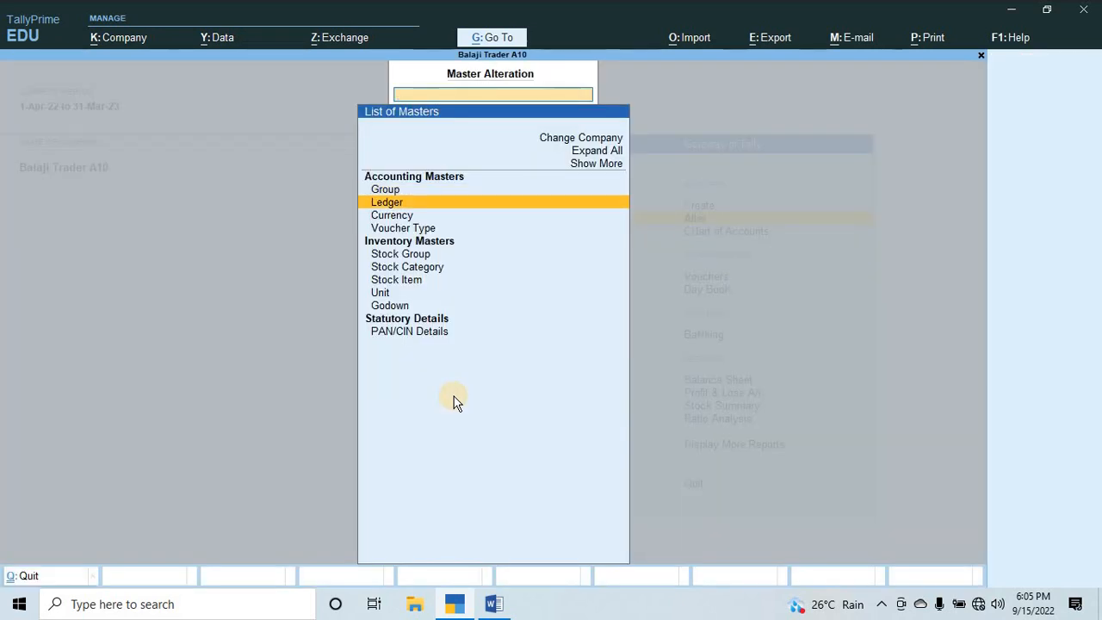
{"action": "key", "text": "Escape"}
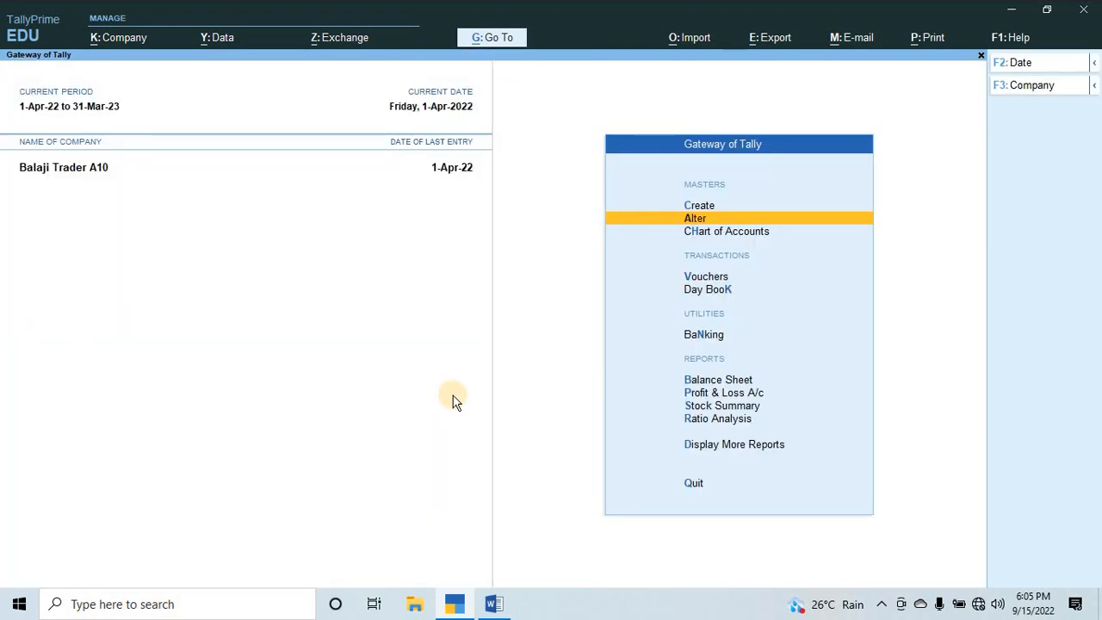
Start creating a new voucher type named MFG with no alias.
{"action": "key", "text": "Up"}
{"action": "key", "text": "Return"}
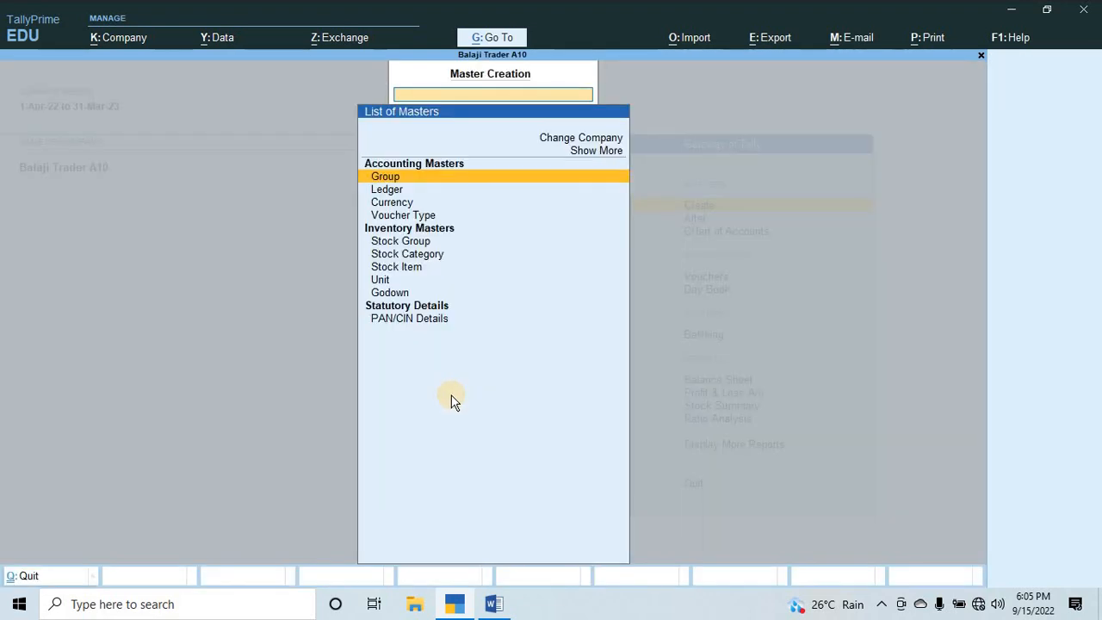
{"action": "key", "text": "Down"}
{"action": "key", "text": "Down"}
{"action": "key", "text": "Down"}
{"action": "key", "text": "Return"}
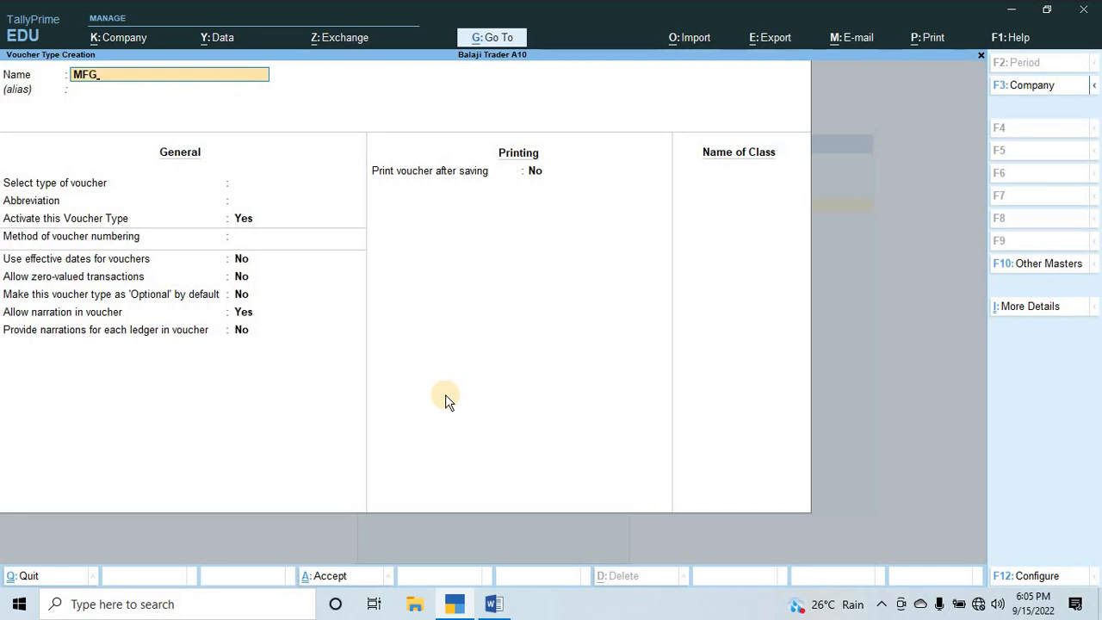
{"action": "key", "text": "Return"}
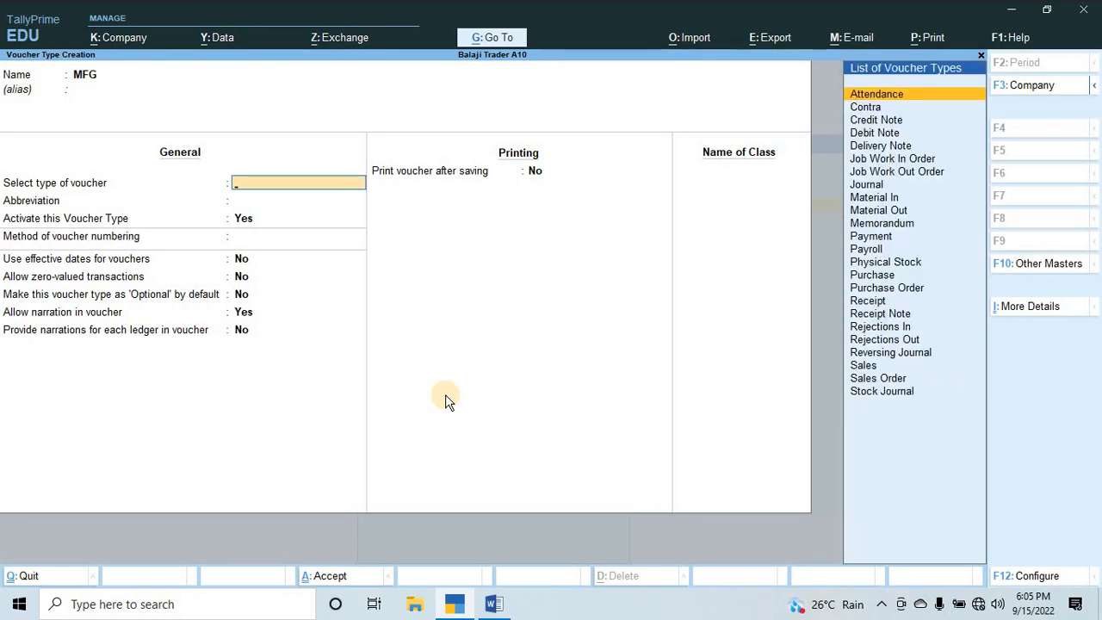
Base the MFG voucher type on Stock Journal, keeping the default abbreviation, Automatic numbering and the other general options.
{"action": "type", "text": "Sto"}
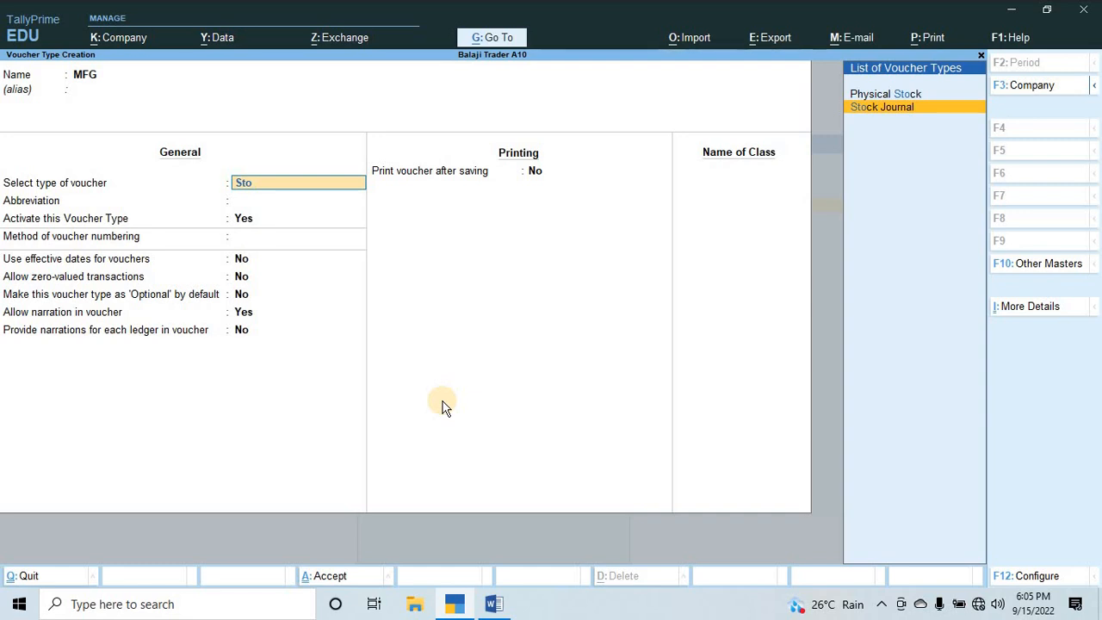
{"action": "key", "text": "Return"}
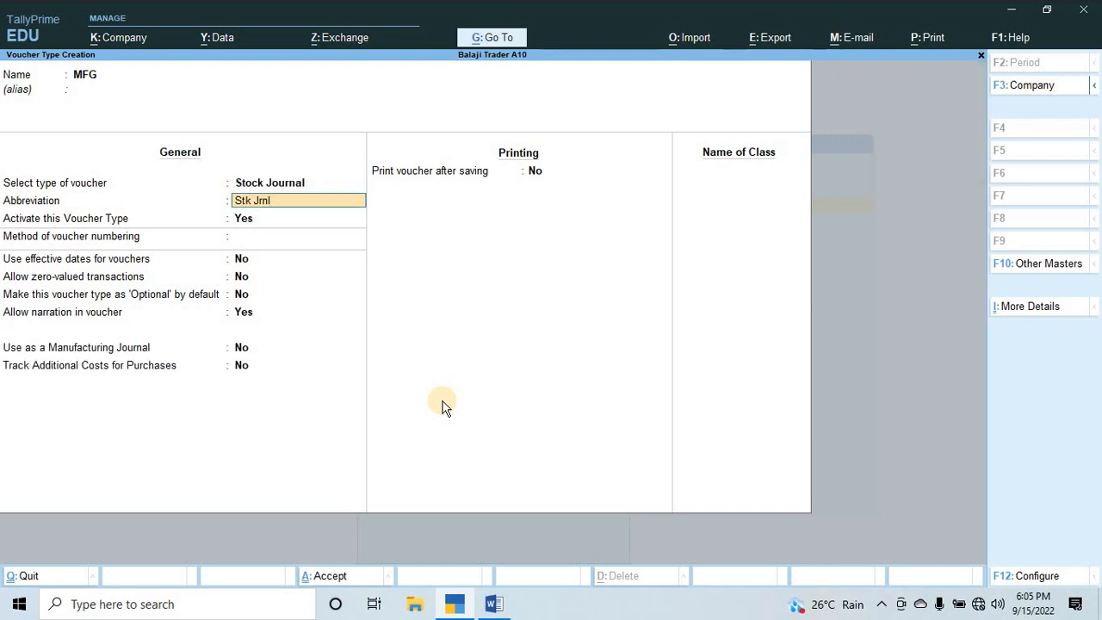
{"action": "key", "text": "Return"}
{"action": "key", "text": "Return"}
{"action": "key", "text": "Return"}
{"action": "key", "text": "Return"}
{"action": "key", "text": "Return"}
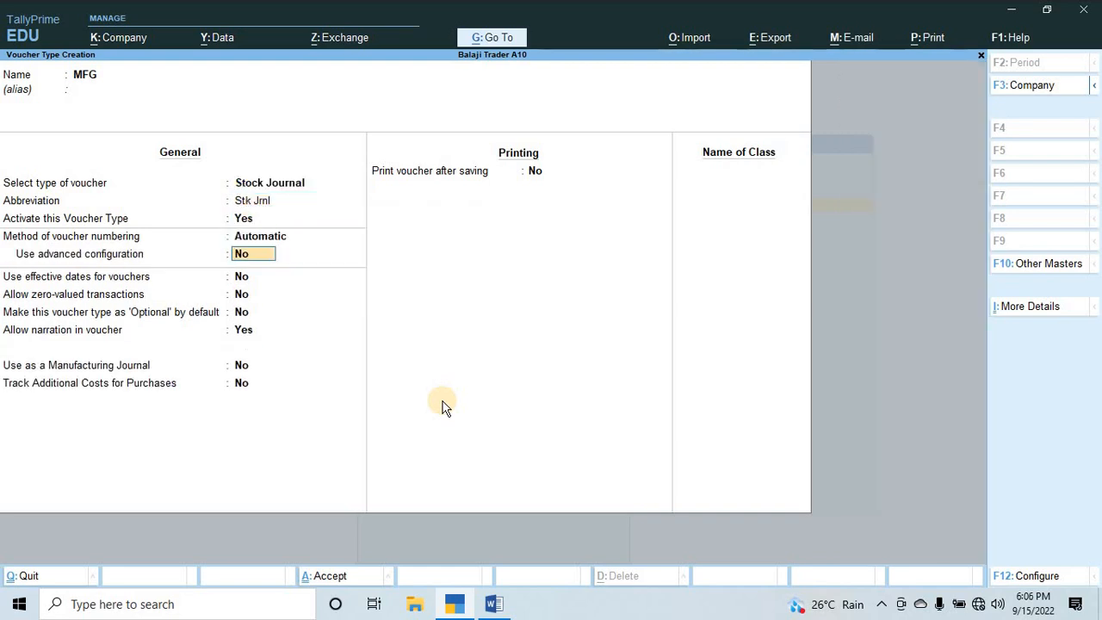
{"action": "key", "text": "Return"}
{"action": "key", "text": "Return"}
{"action": "key", "text": "Return"}
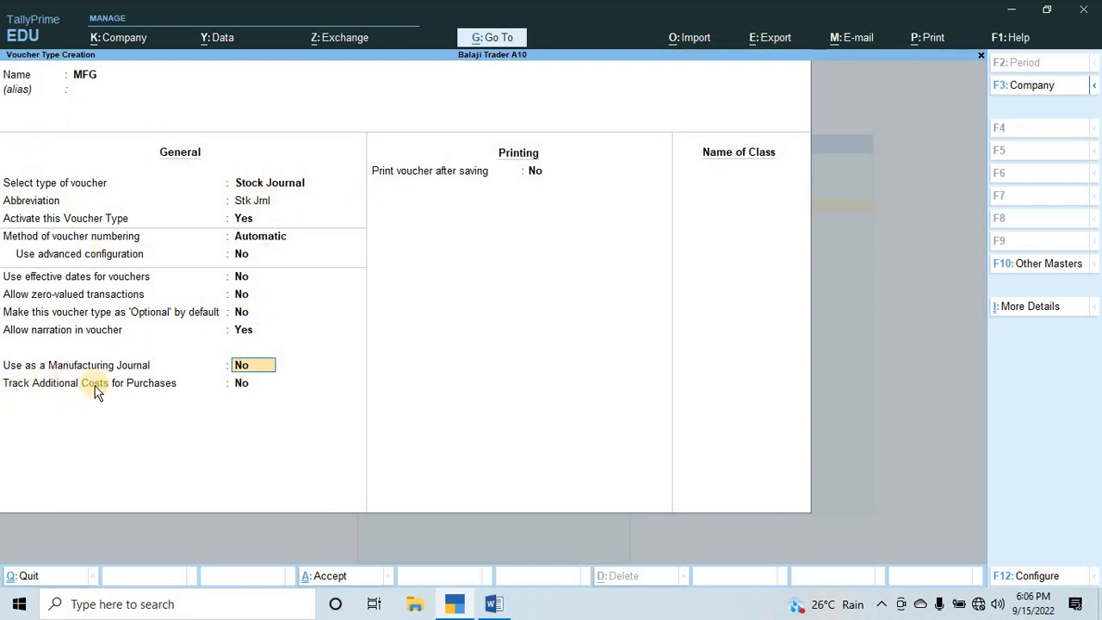
Enable use as a Manufacturing Journal for MFG, save the voucher type, and return to the Gateway of Tally.
{"action": "type", "text": "y"}
{"action": "key", "text": "Return"}
{"action": "key", "text": "Return"}
{"action": "key", "text": "Return"}
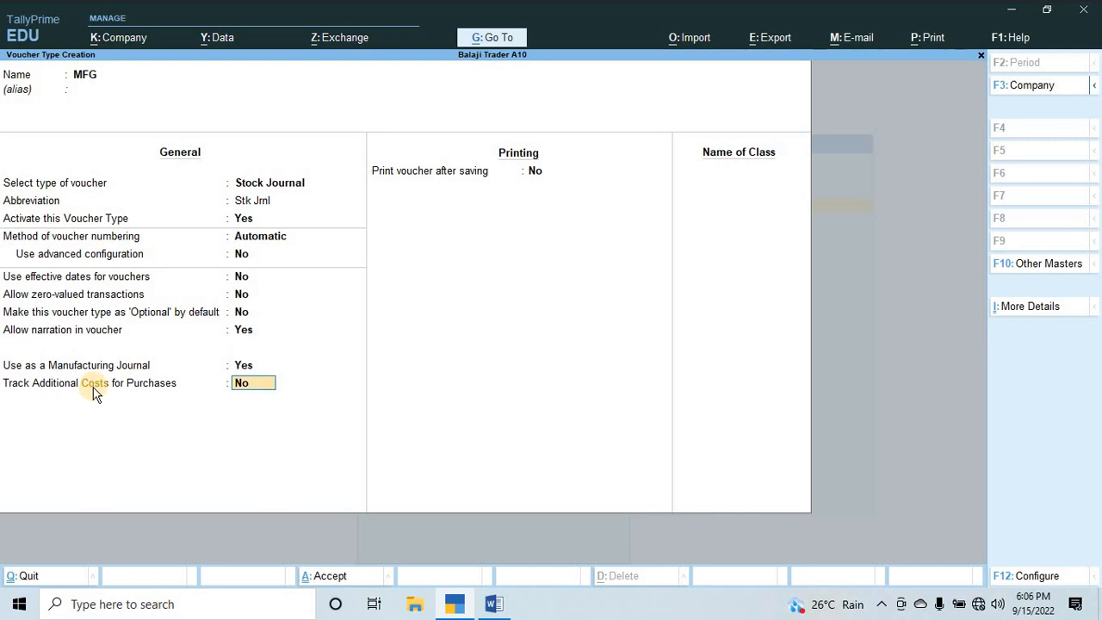
{"action": "key", "text": "Return"}
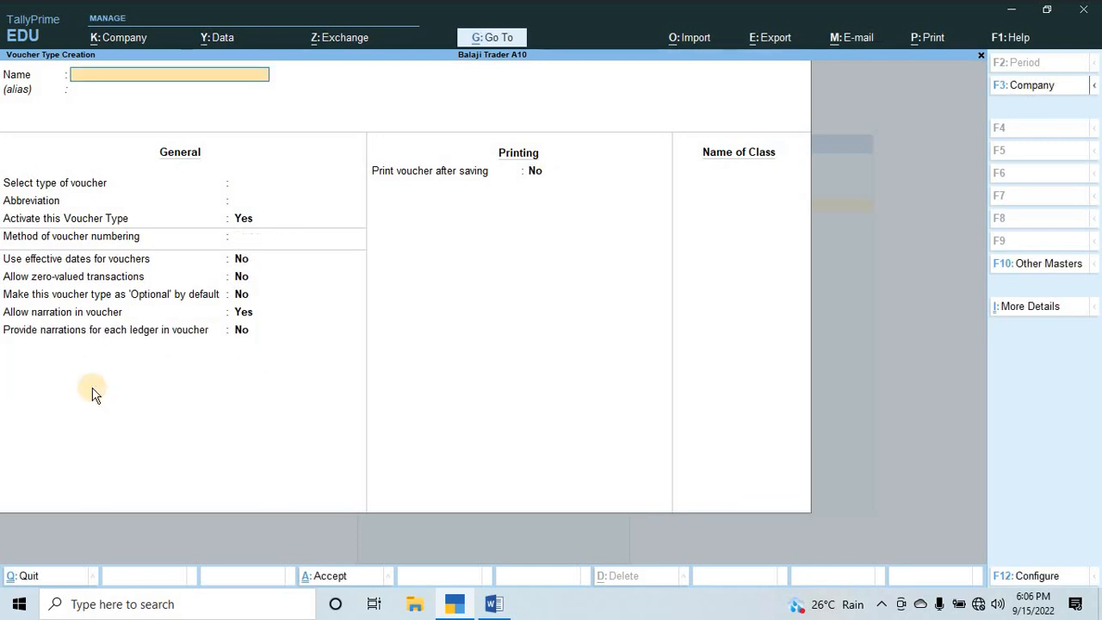
{"action": "key", "text": "Escape"}
{"action": "key", "text": "Escape"}
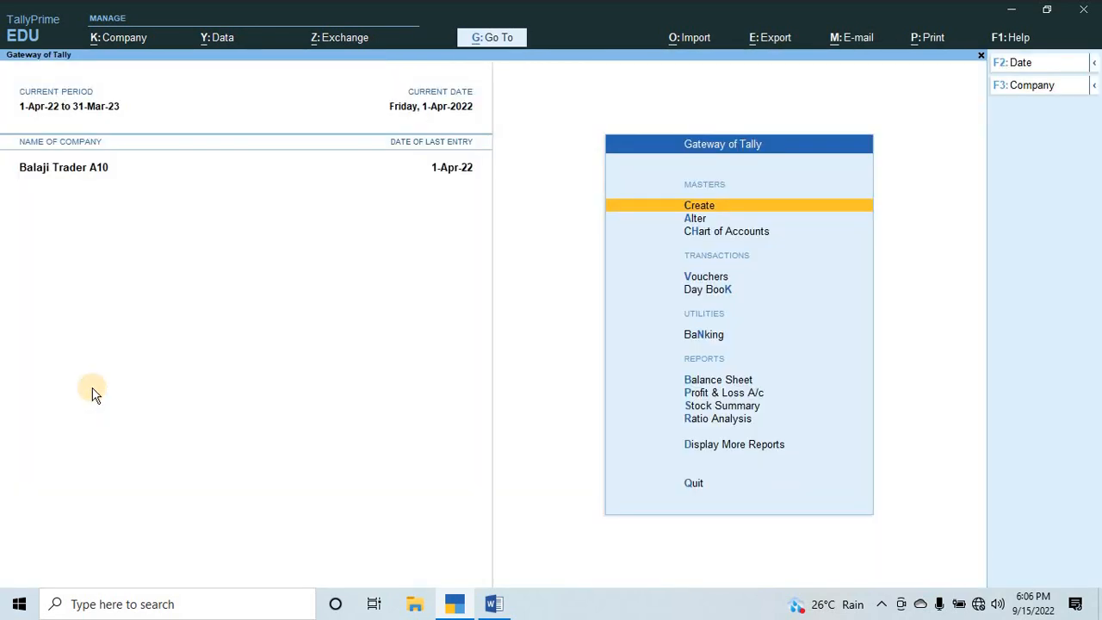
{"action": "key", "text": "Escape"}
{"action": "key", "text": "Escape"}
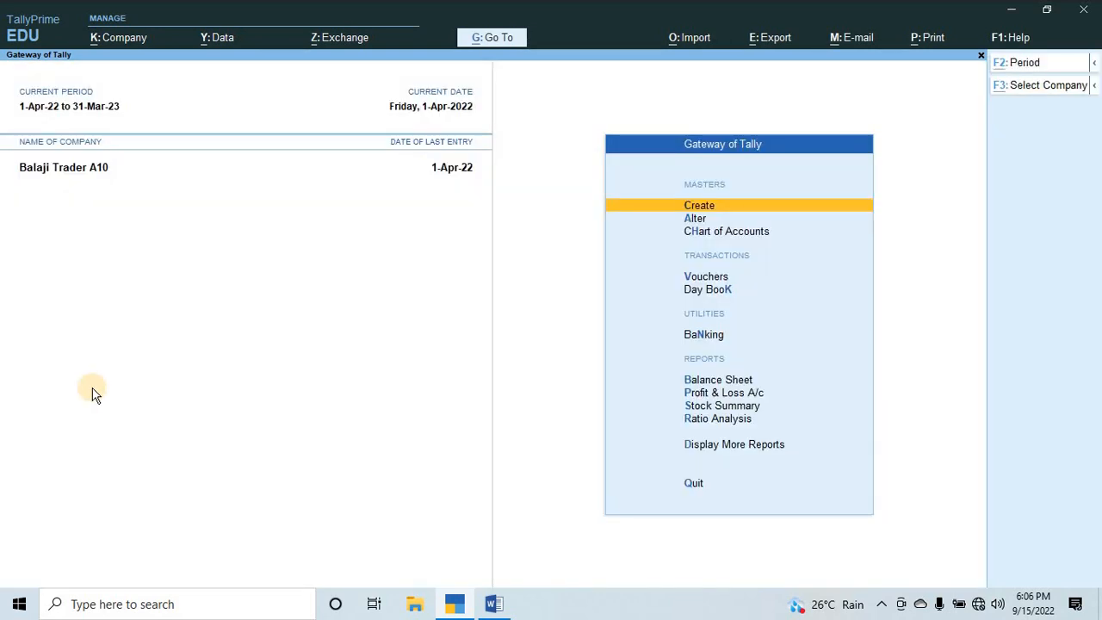
Check the Q.3 requirement for 1.5 pound of Chocolate Cake in the Word document and return to TallyPrime.
{"action": "key", "text": "alt+Tab"}
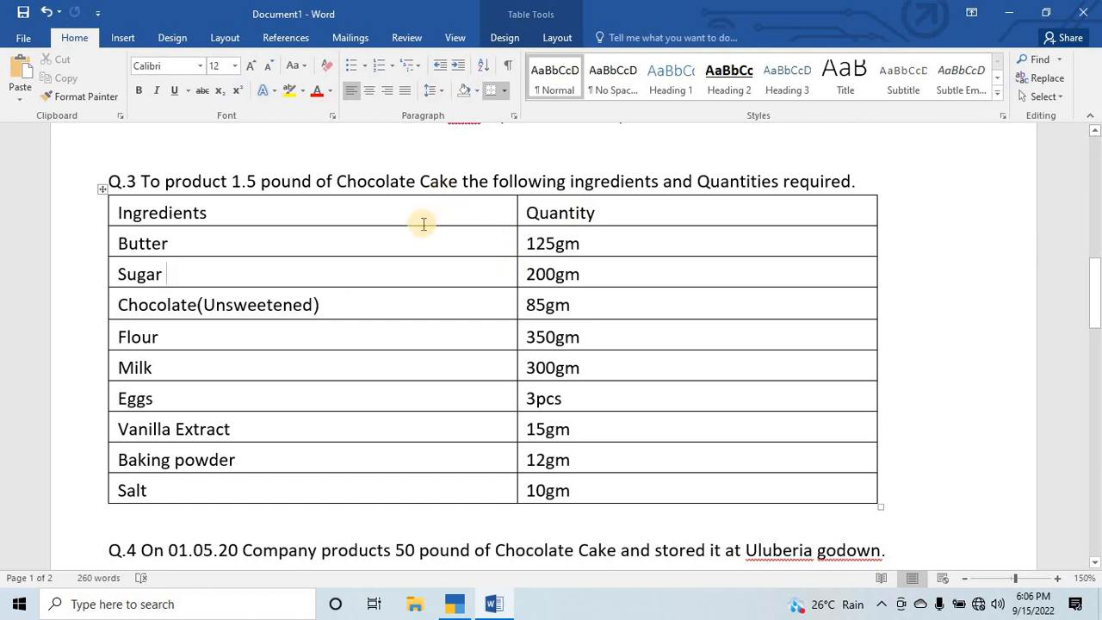
{"action": "key", "text": "alt+Tab"}
{"action": "key", "text": "alt+Tab"}
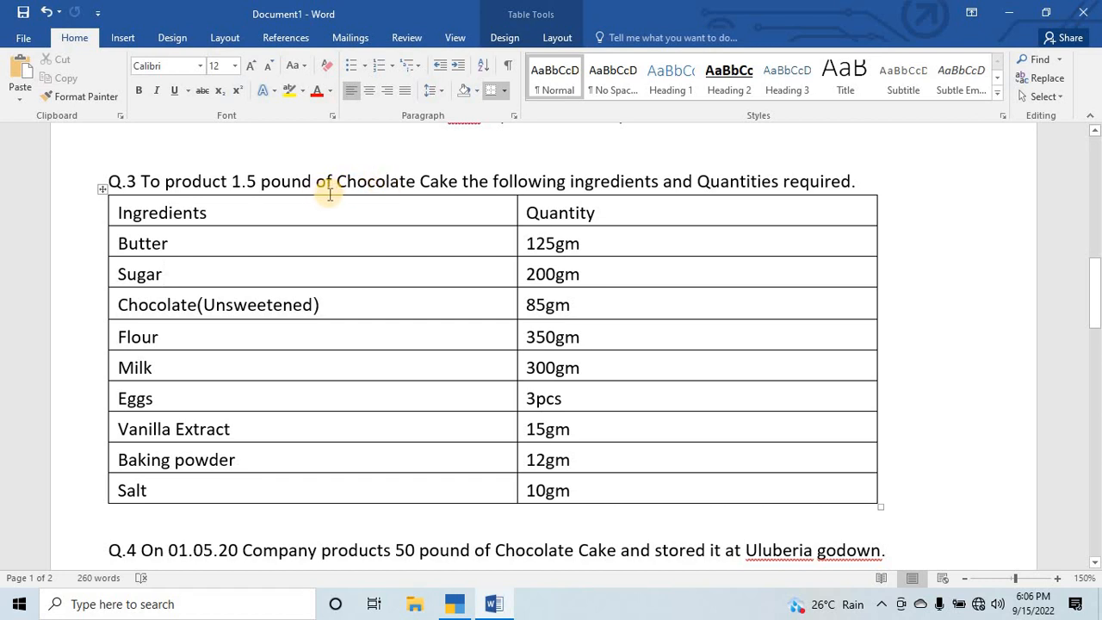
{"action": "key", "text": "alt+Tab"}
Start creating a new stock item named Chocolate Cake with no alias.
{"action": "key", "text": "Down"}
{"action": "key", "text": "Up"}
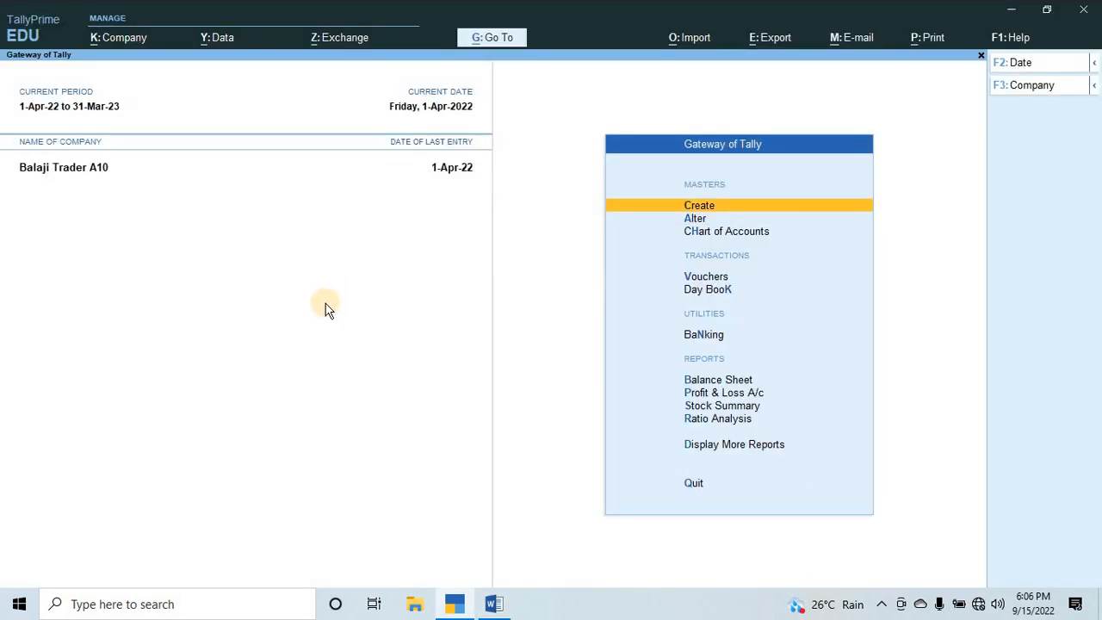
{"action": "key", "text": "Return"}
{"action": "key", "text": "Down"}
{"action": "key", "text": "Down"}
{"action": "key", "text": "Down"}
{"action": "key", "text": "Down"}
{"action": "key", "text": "Down"}
{"action": "key", "text": "Down"}
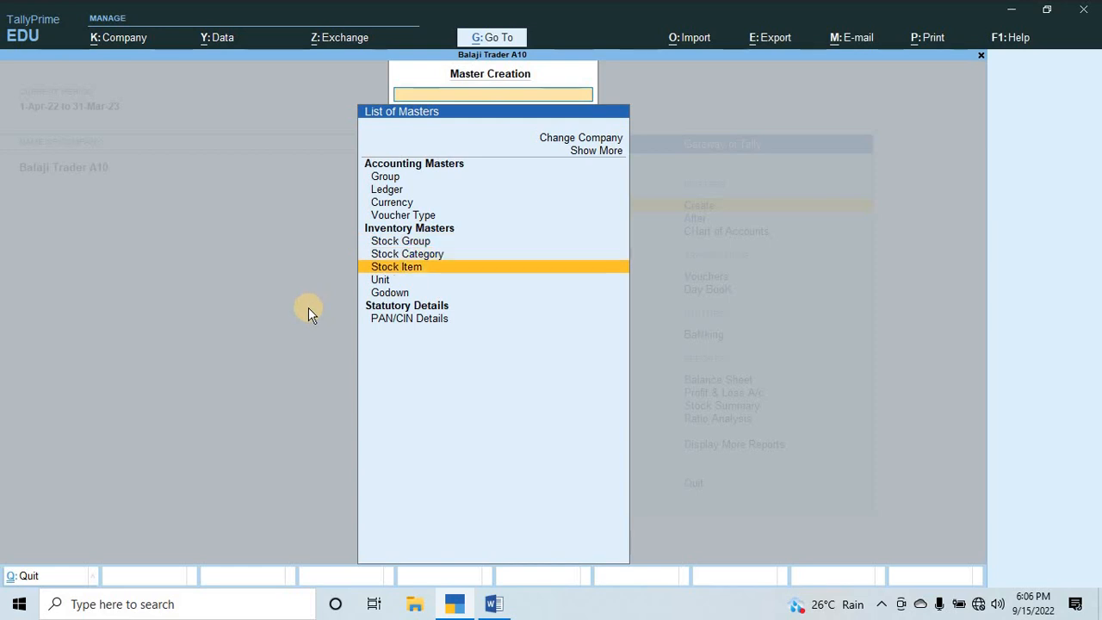
{"action": "key", "text": "Return"}
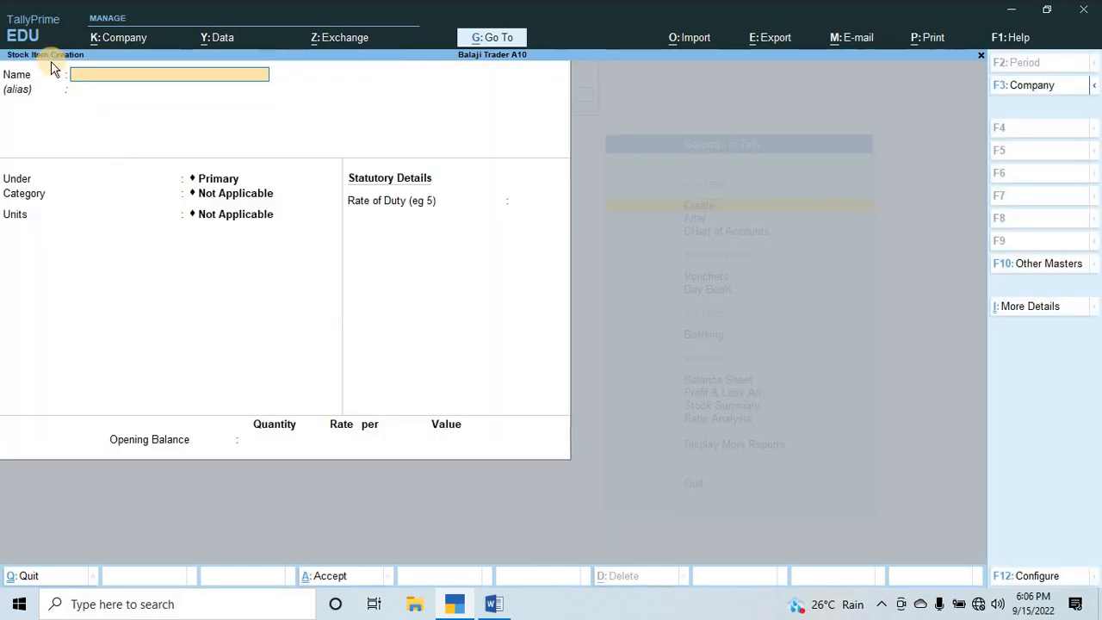
{"action": "type", "text": "Chol"}
{"action": "type", "text": "olate Cake"}
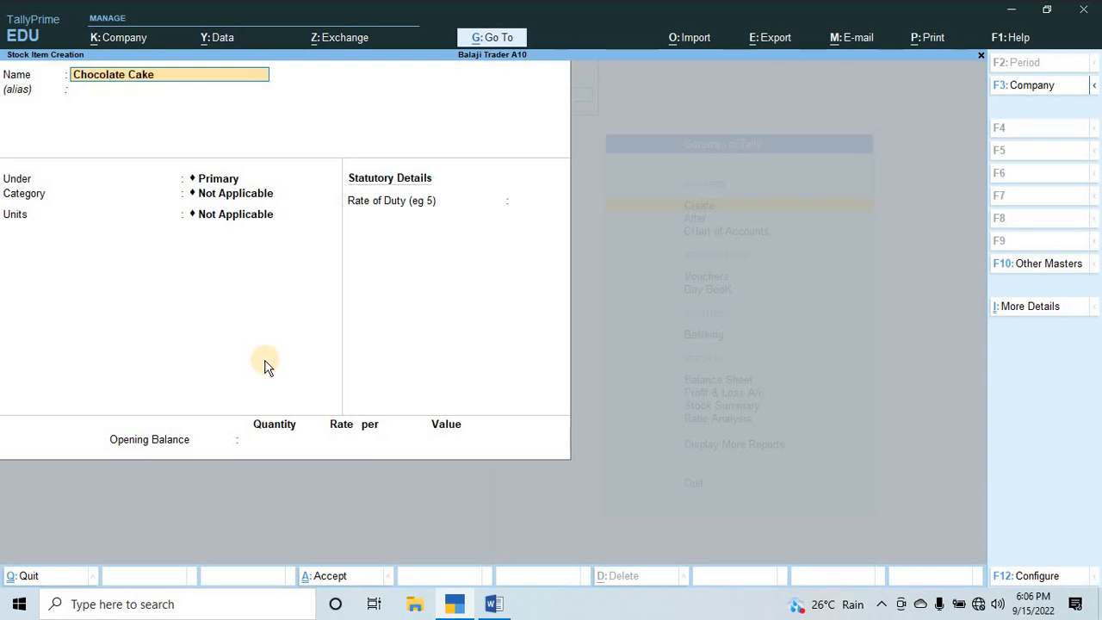
{"action": "key", "text": "Return"}
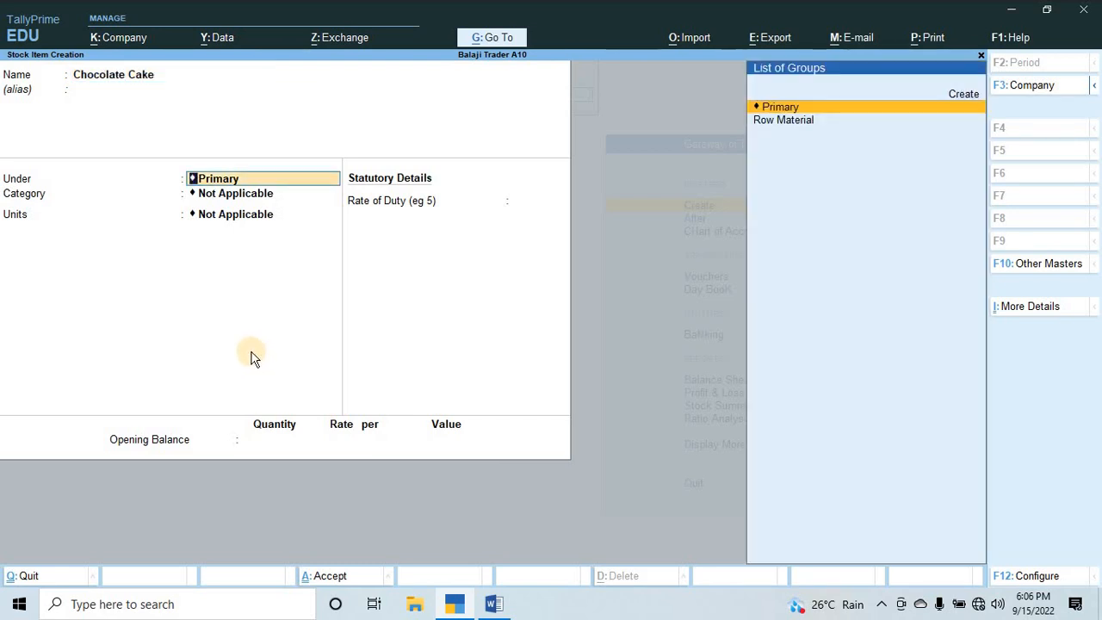
Create a stock group named Finished Good under Primary, with item quantities not added, as the parent of Chocolate Cake.
{"action": "key", "text": "alt"}
{"action": "key", "text": "alt+c"}
{"action": "type", "text": "Fi"}
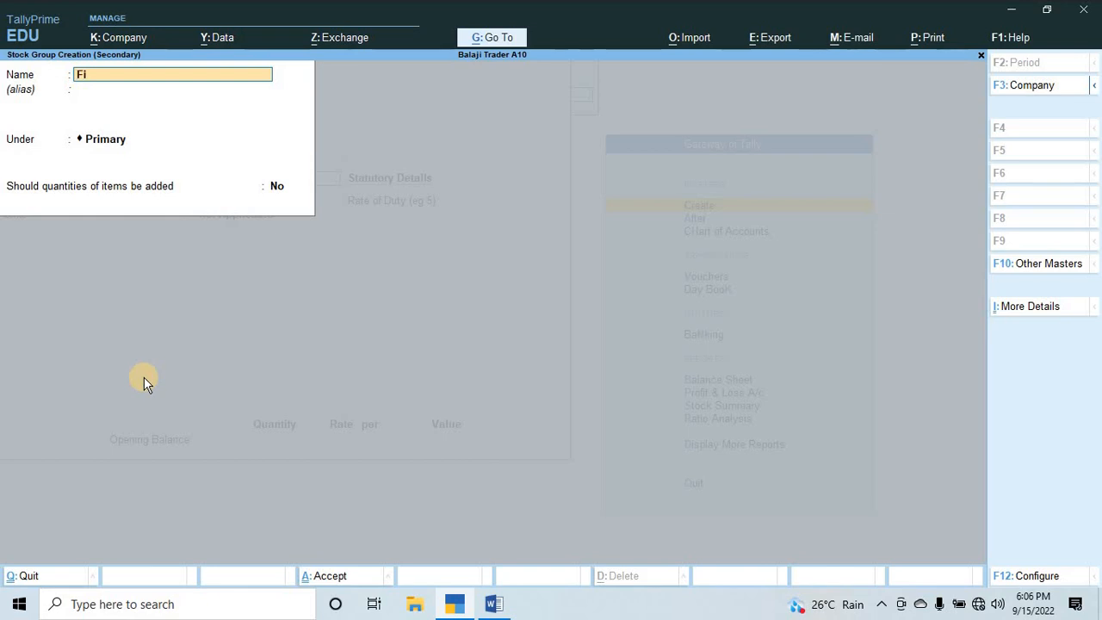
{"action": "type", "text": "nished Good"}
{"action": "key", "text": "Return"}
{"action": "key", "text": "Return"}
{"action": "key", "text": "Return"}
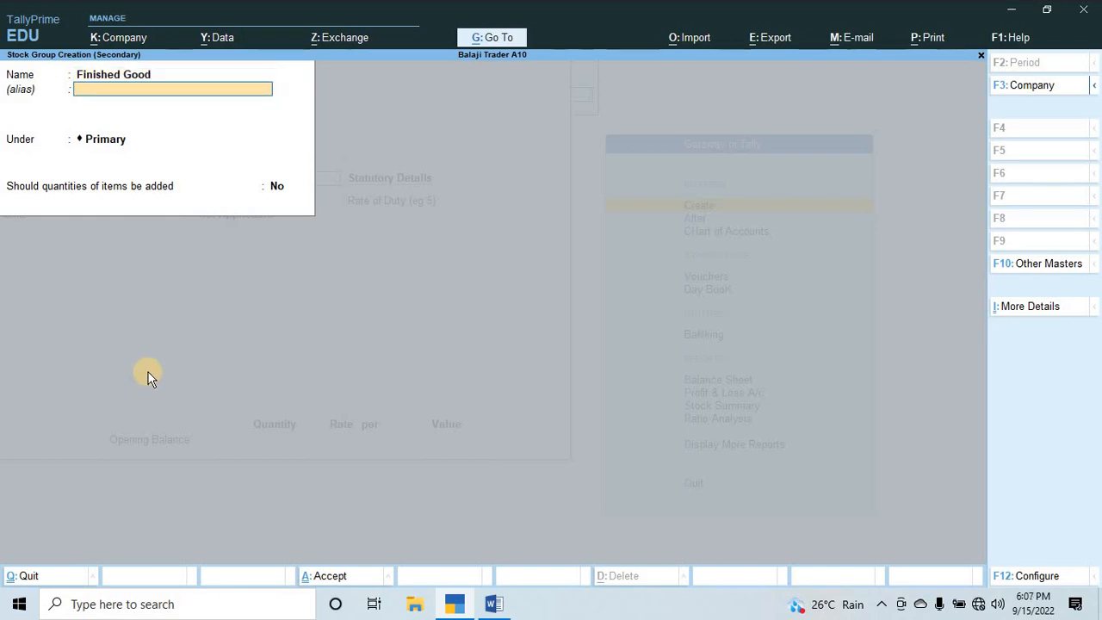
{"action": "key", "text": "Return"}
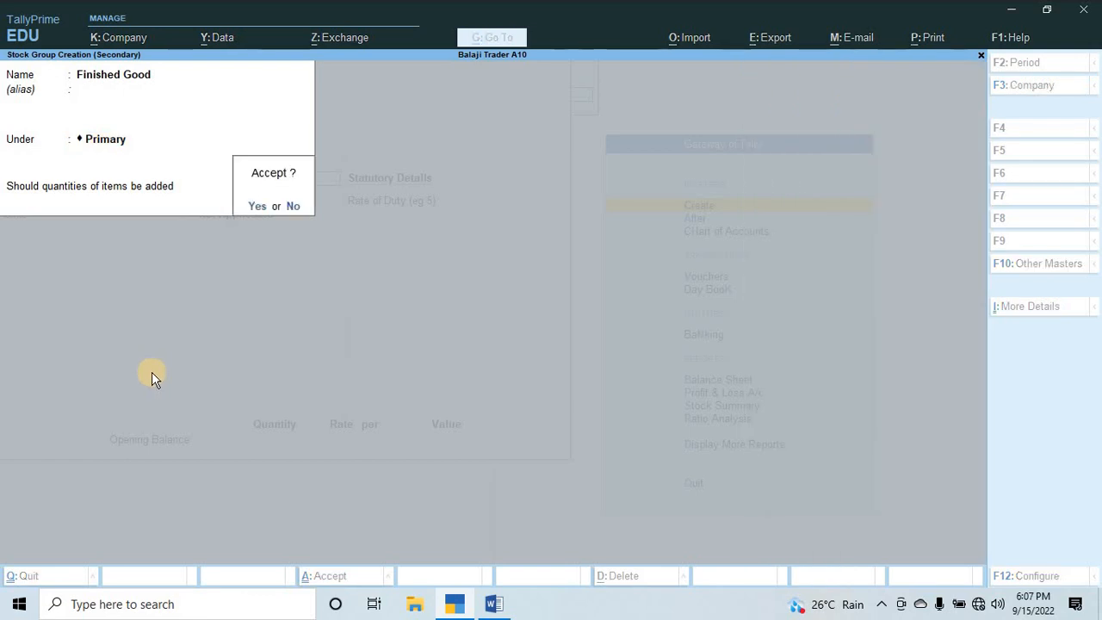
{"action": "key", "text": "Return"}
{"action": "key", "text": "Return"}
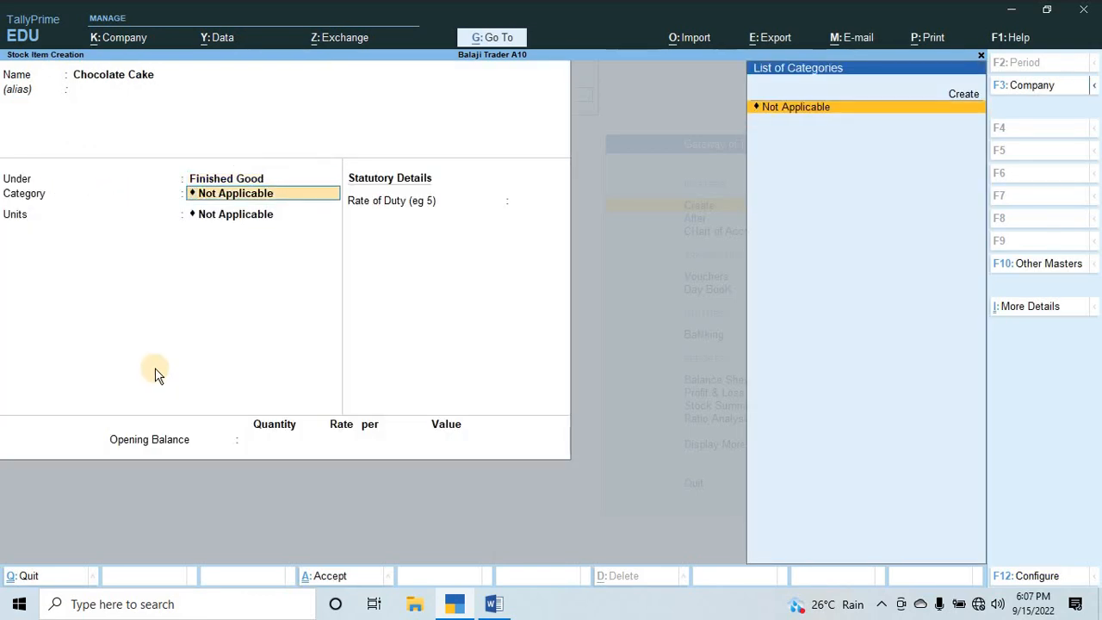
Set the Chocolate Cake item's unit to PCS without a category or alternate unit, and save the item.
{"action": "key", "text": "Return"}
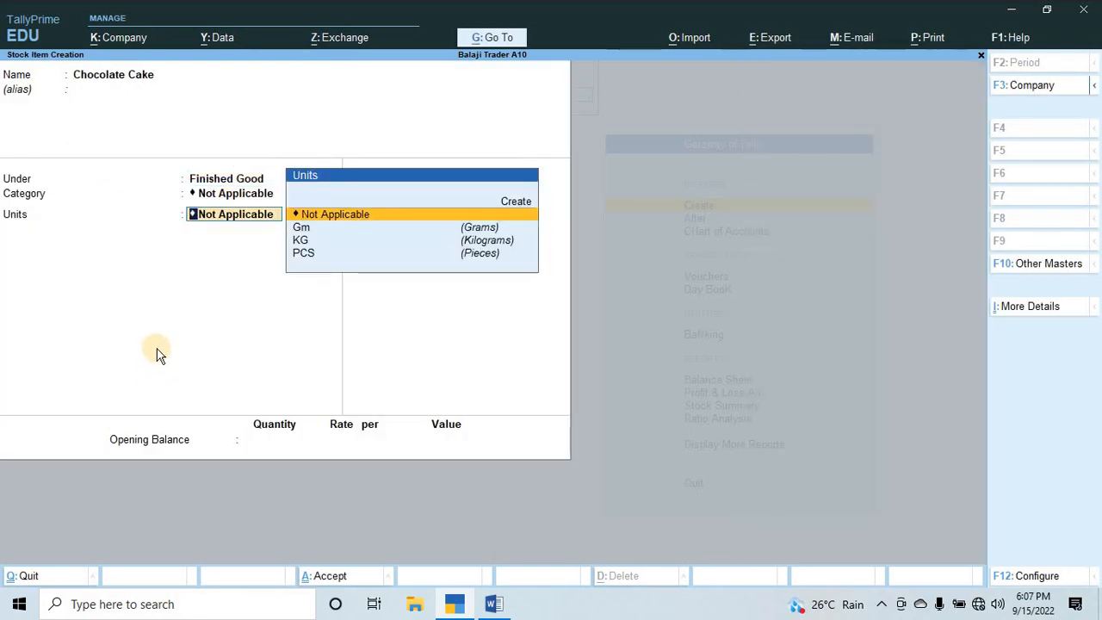
{"action": "key", "text": "Down"}
{"action": "key", "text": "Down"}
{"action": "key", "text": "Down"}
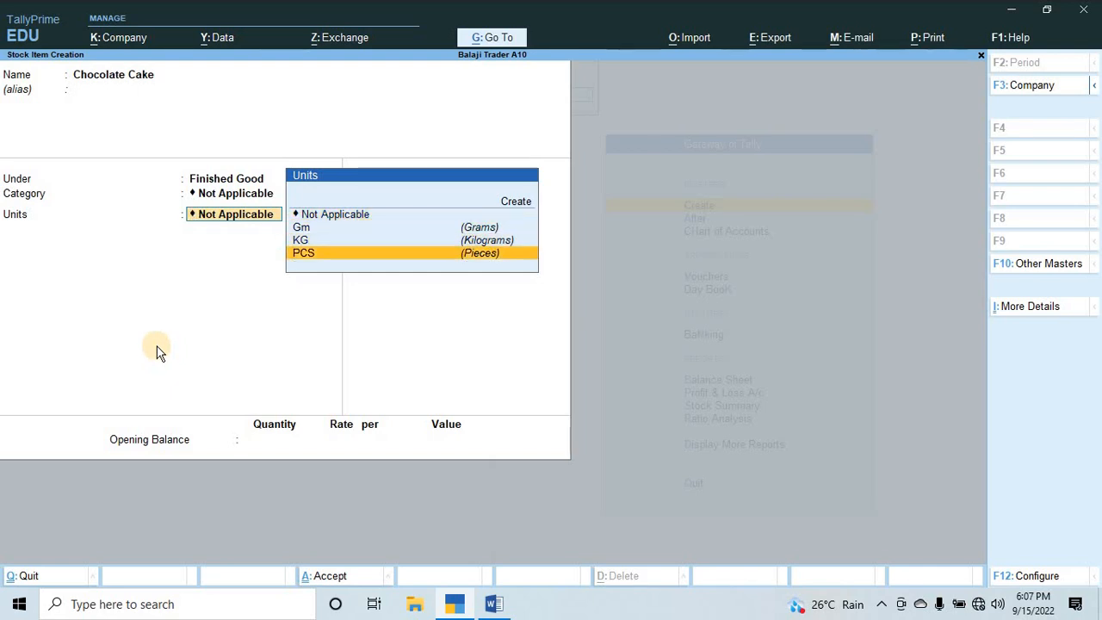
{"action": "key", "text": "Return"}
{"action": "key", "text": "Return"}
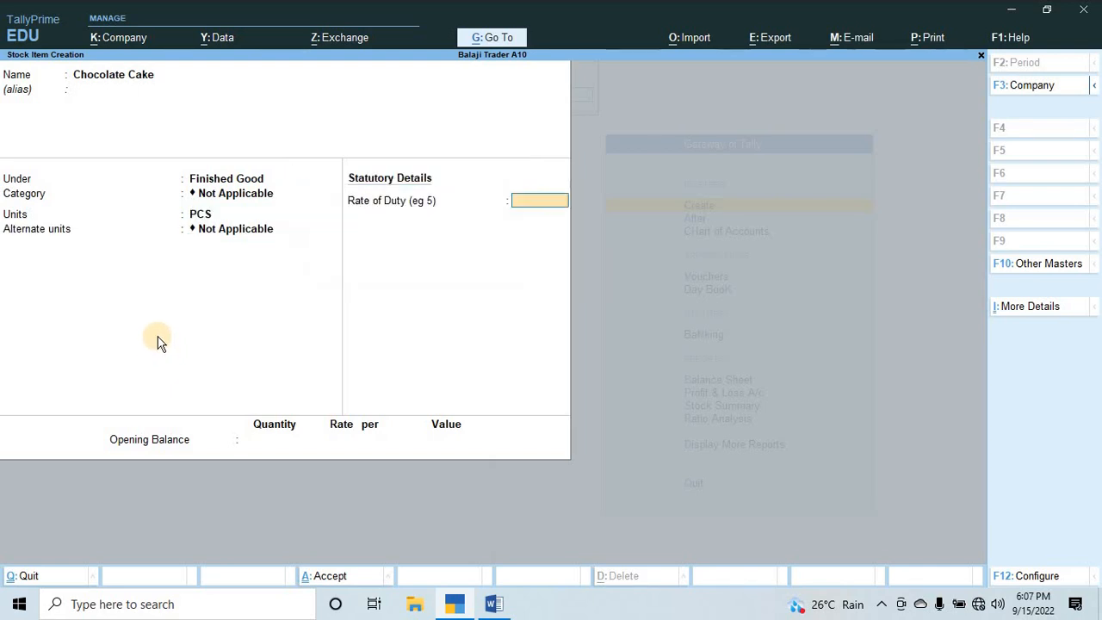
{"action": "key", "text": "Return"}
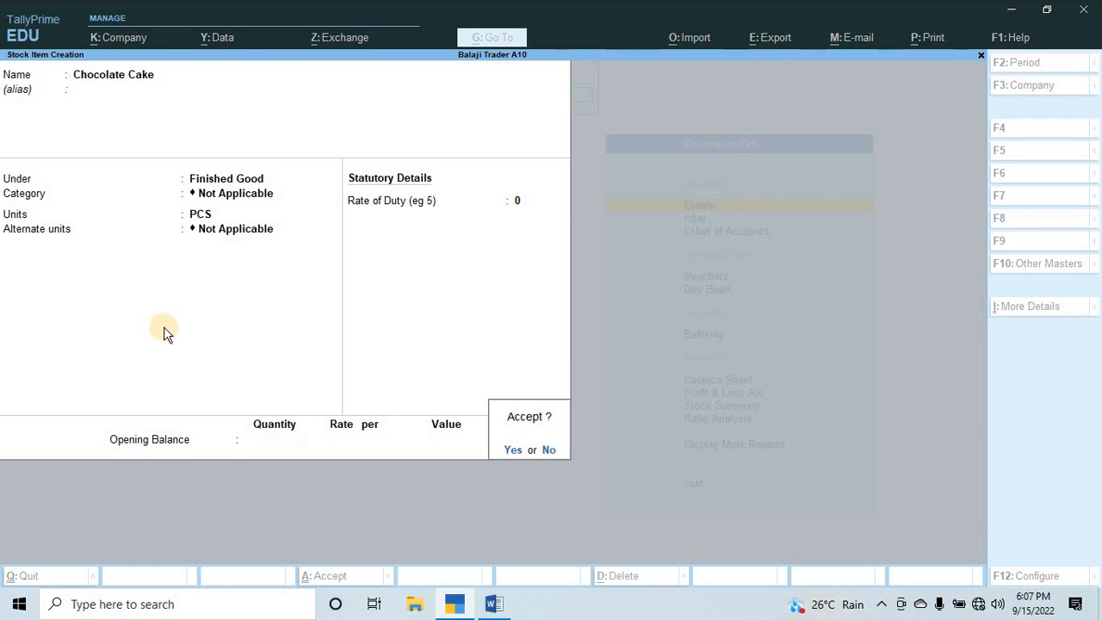
{"action": "key", "text": "Return"}
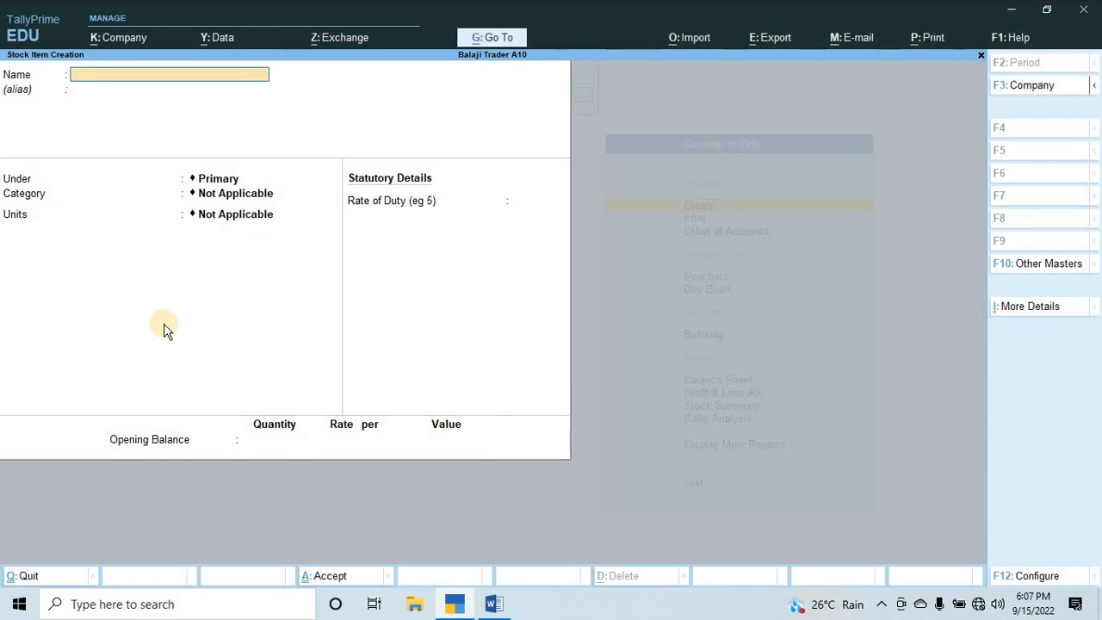
{"action": "key", "text": "Page_Up"}
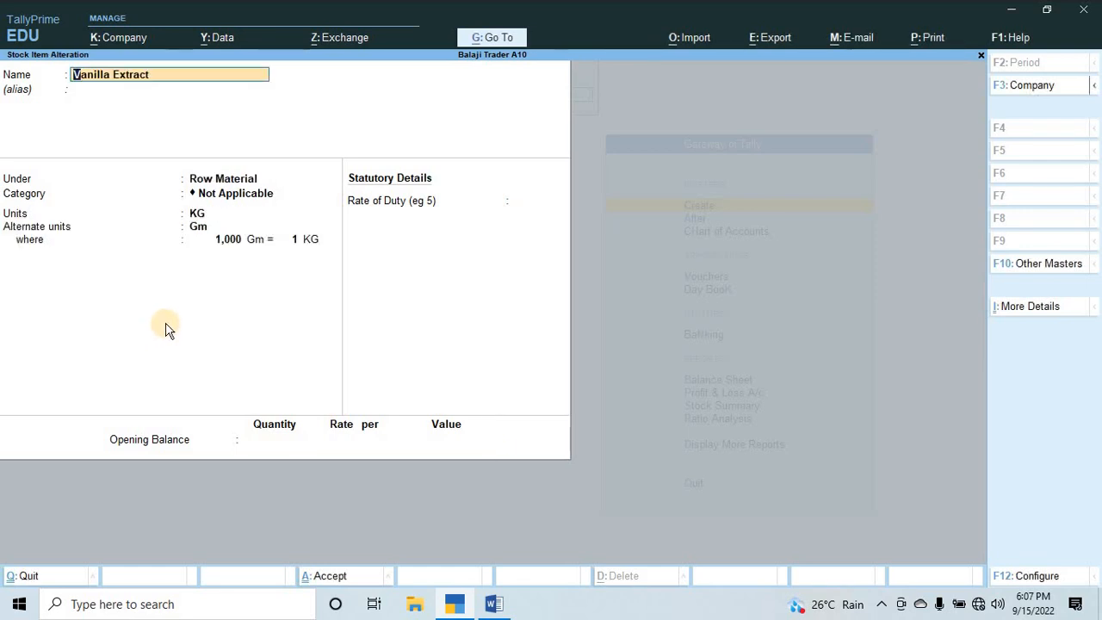
{"action": "key", "text": "Return"}
{"action": "key", "text": "Return"}
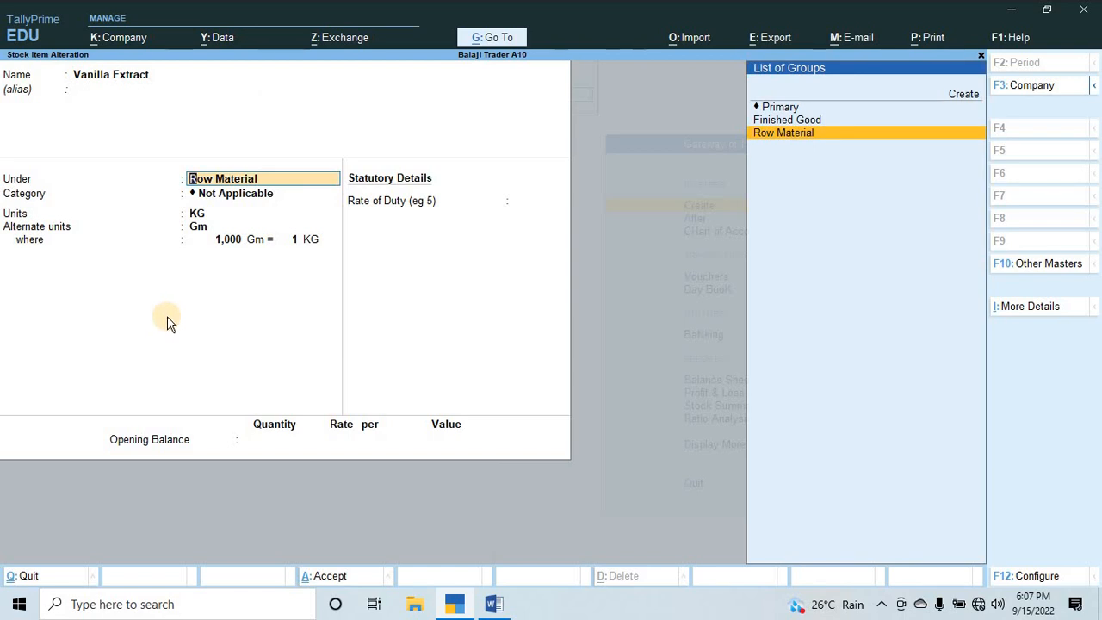
{"action": "key", "text": "F12"}
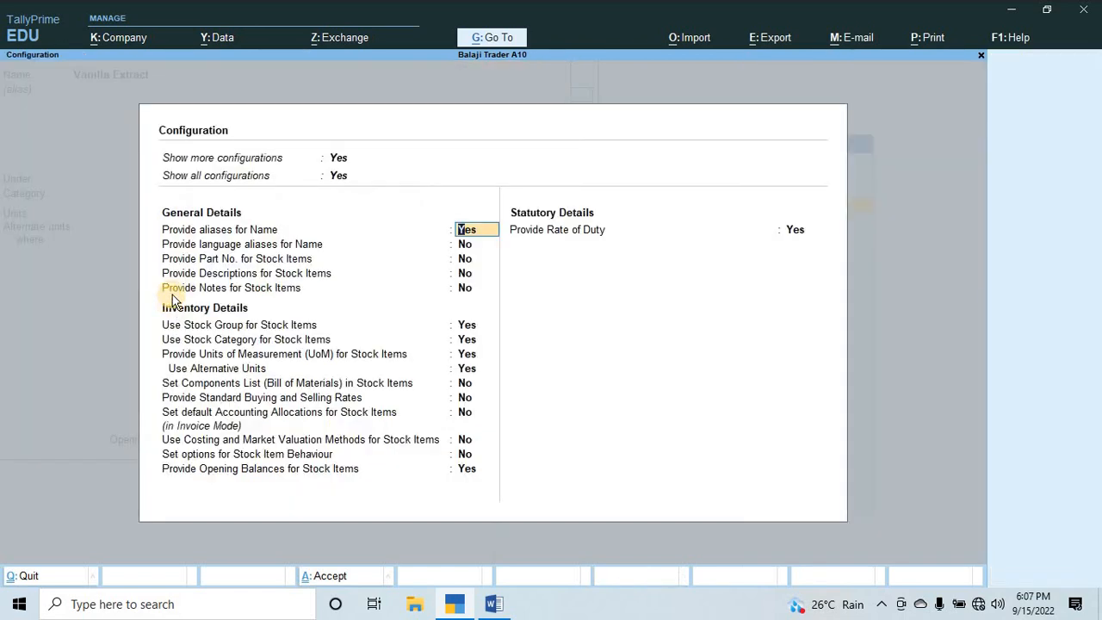
{"action": "key", "text": "Escape"}
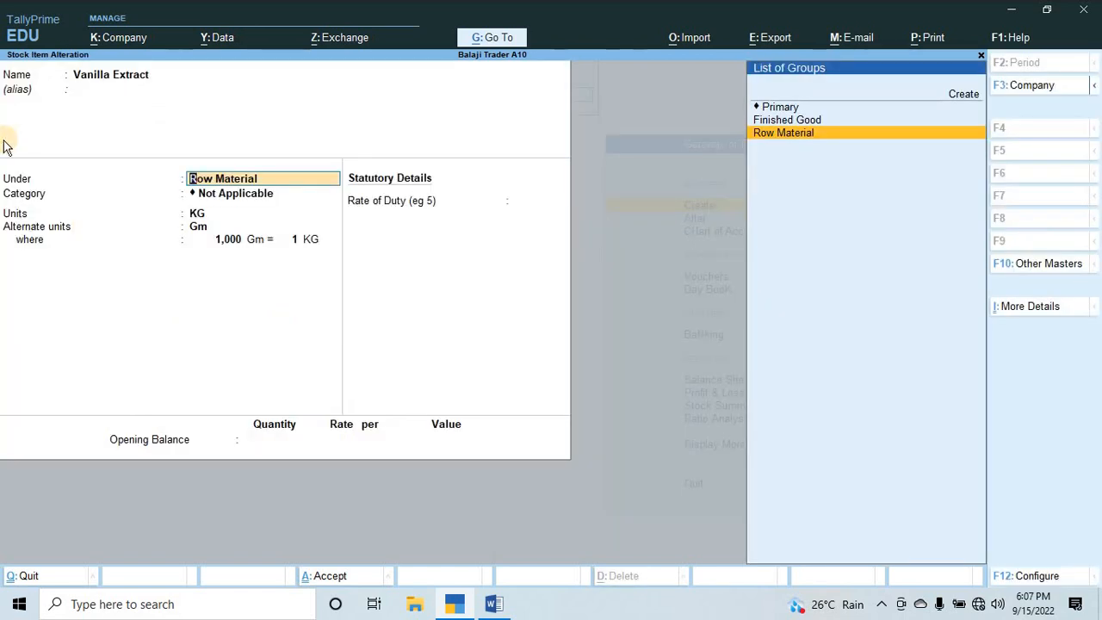
{"action": "key", "text": "BackSpace"}
{"action": "key", "text": "Escape"}
{"action": "key", "text": "y"}
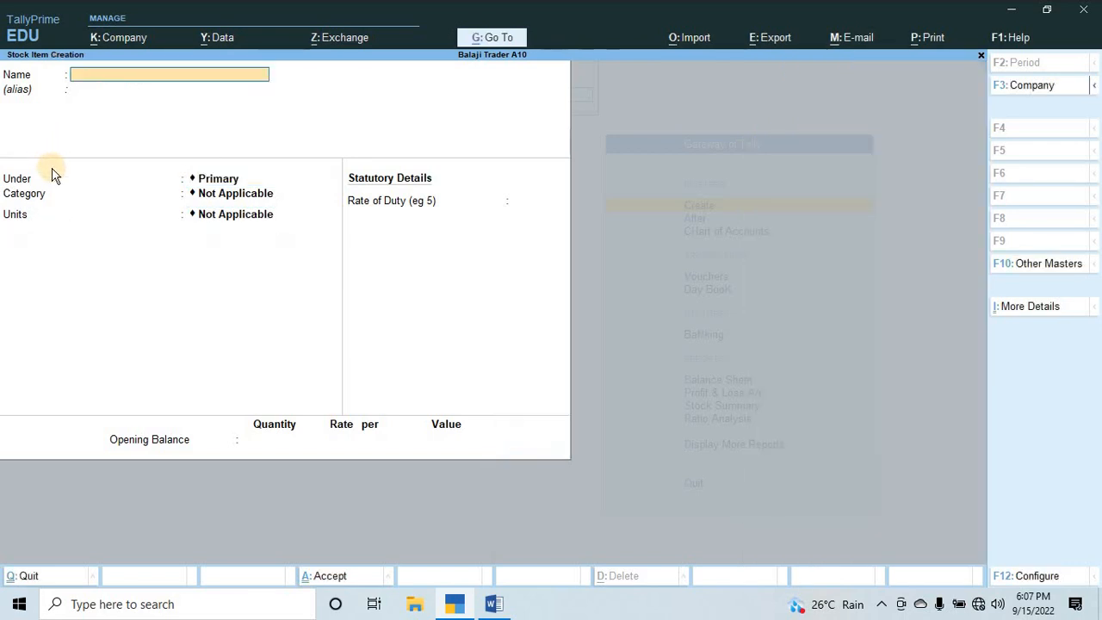
{"action": "key", "text": "Escape"}
{"action": "key", "text": "y"}
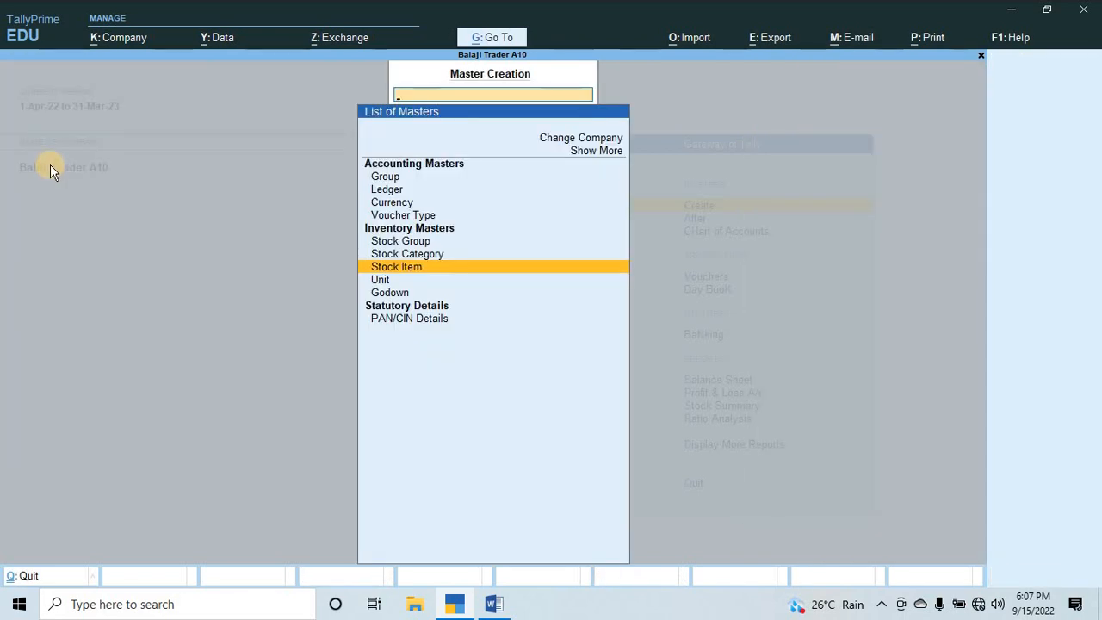
Open the Chocolate Cake stock item for alteration, keeping its name and empty alias.
{"action": "key", "text": "Escape"}
{"action": "key", "text": "Down"}
{"action": "key", "text": "Return"}
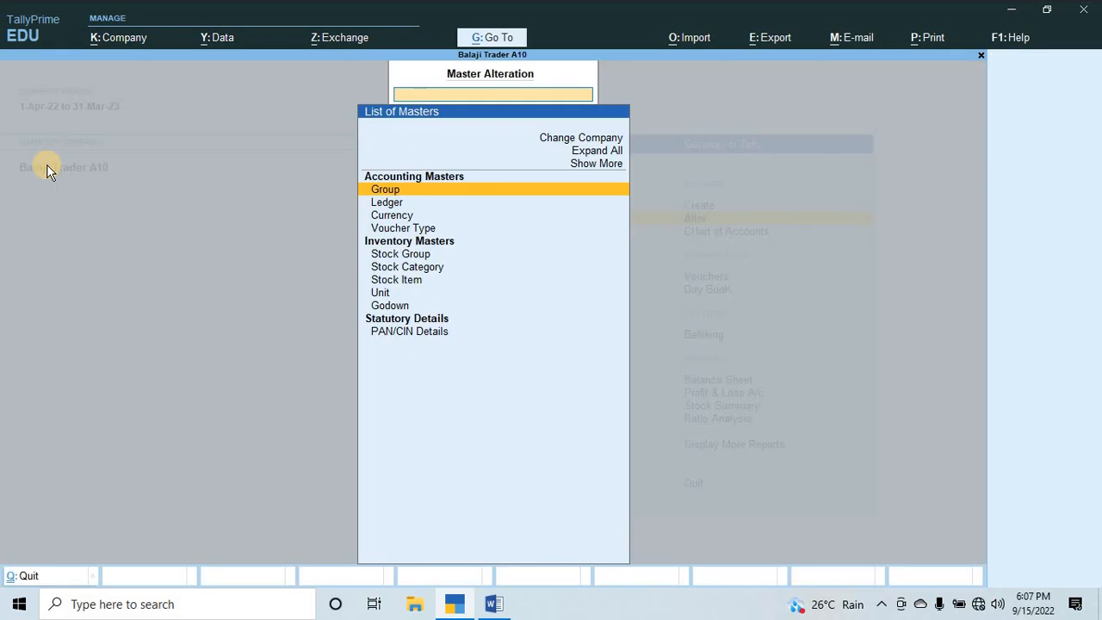
{"action": "key", "text": "Down"}
{"action": "key", "text": "Down"}
{"action": "key", "text": "Up"}
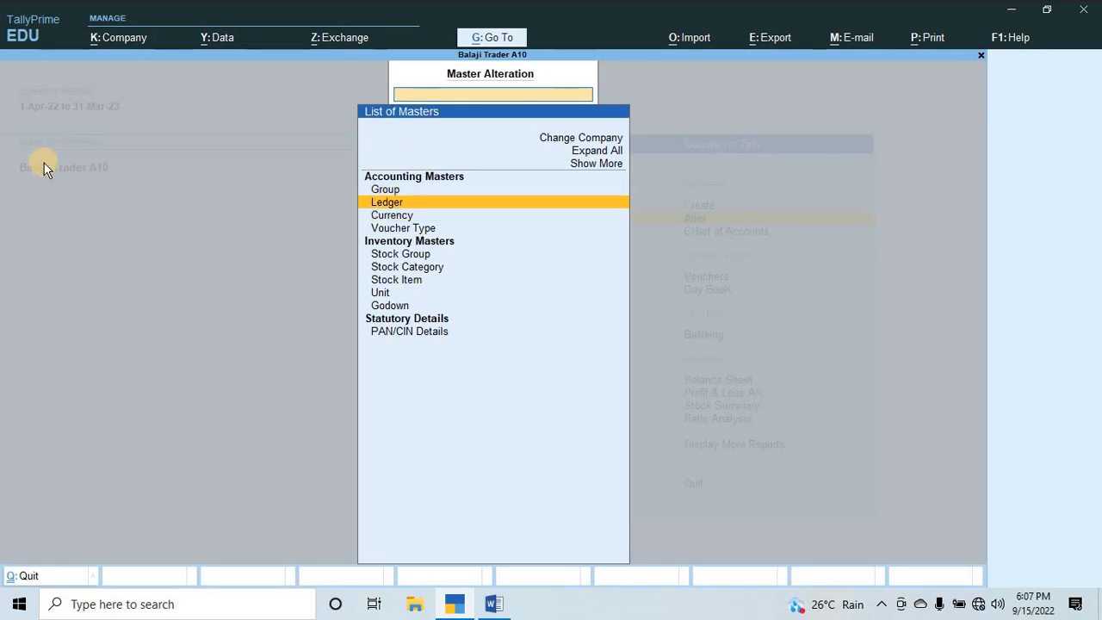
{"action": "key", "text": "Down"}
{"action": "key", "text": "Down"}
{"action": "key", "text": "Down"}
{"action": "key", "text": "Down"}
{"action": "key", "text": "Down"}
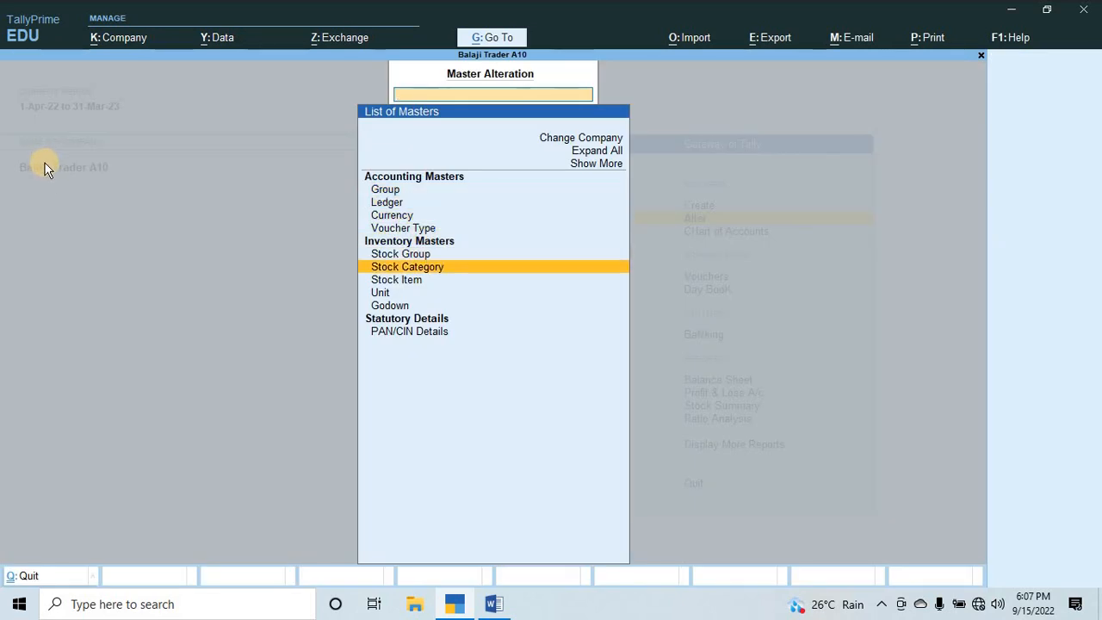
{"action": "key", "text": "Return"}
{"action": "type", "text": "C"}
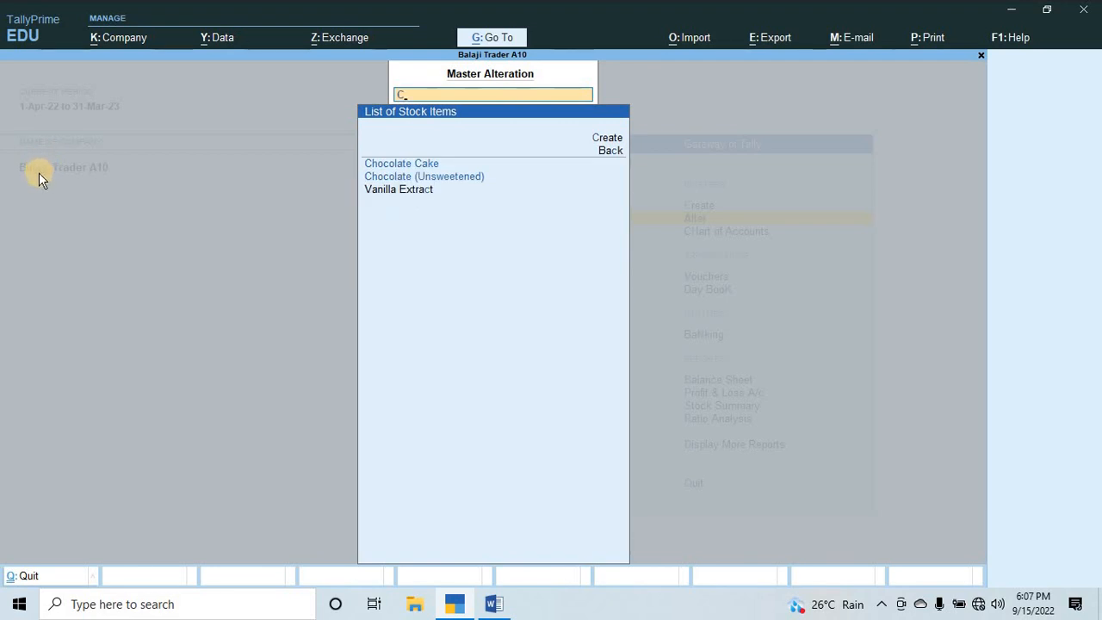
{"action": "key", "text": "Down"}
{"action": "key", "text": "Return"}
{"action": "key", "text": "Return"}
{"action": "key", "text": "Return"}
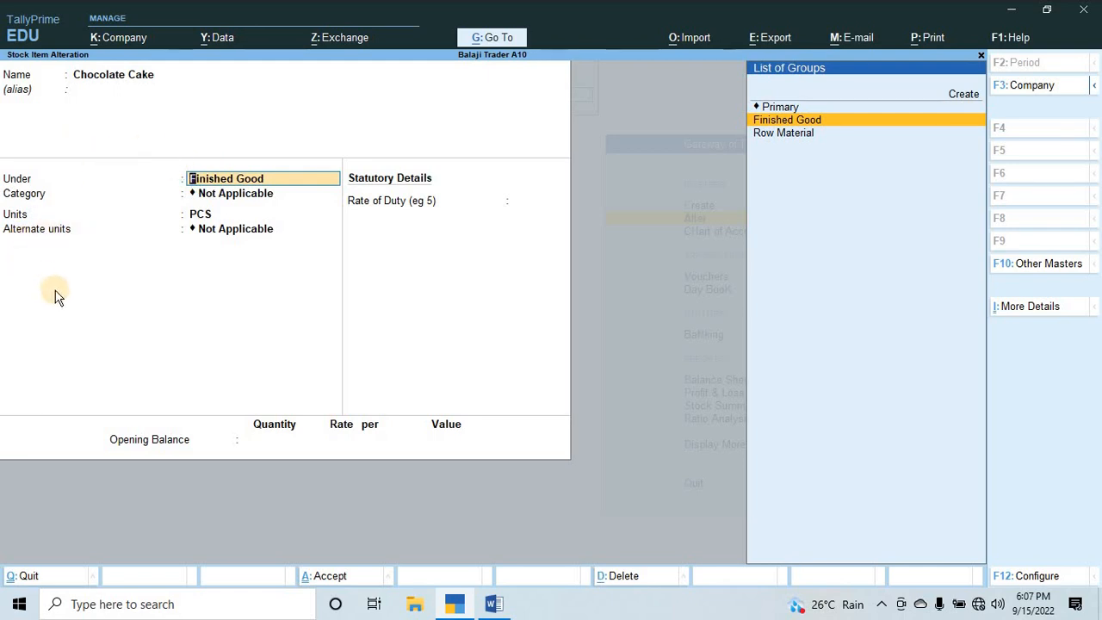
Configure stock items to allow setting a components list (Bill of Materials), and save the configuration.
{"action": "key", "text": "F12"}
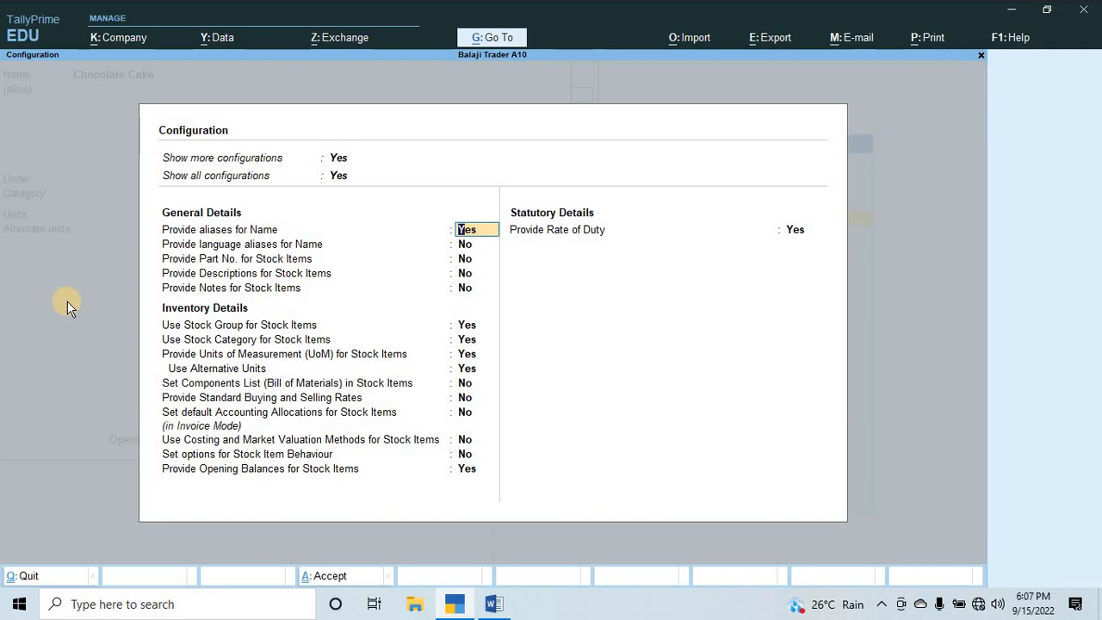
{"action": "key", "text": "Down"}
{"action": "key", "text": "Down"}
{"action": "key", "text": "Down"}
{"action": "key", "text": "Down"}
{"action": "key", "text": "Down"}
{"action": "key", "text": "Down"}
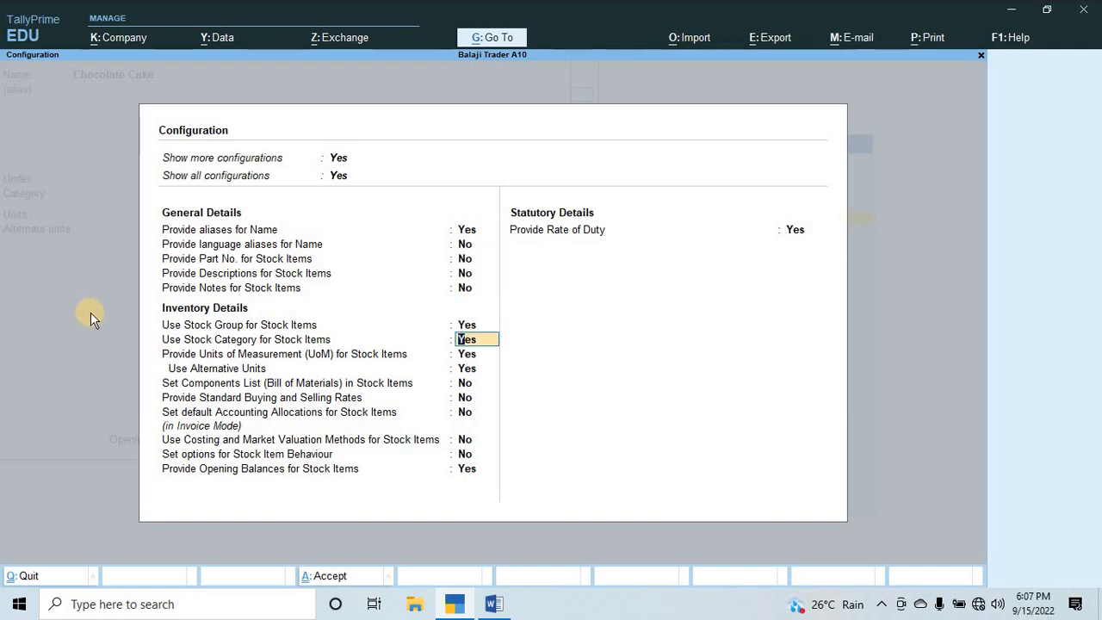
{"action": "key", "text": "Down"}
{"action": "key", "text": "Down"}
{"action": "key", "text": "Down"}
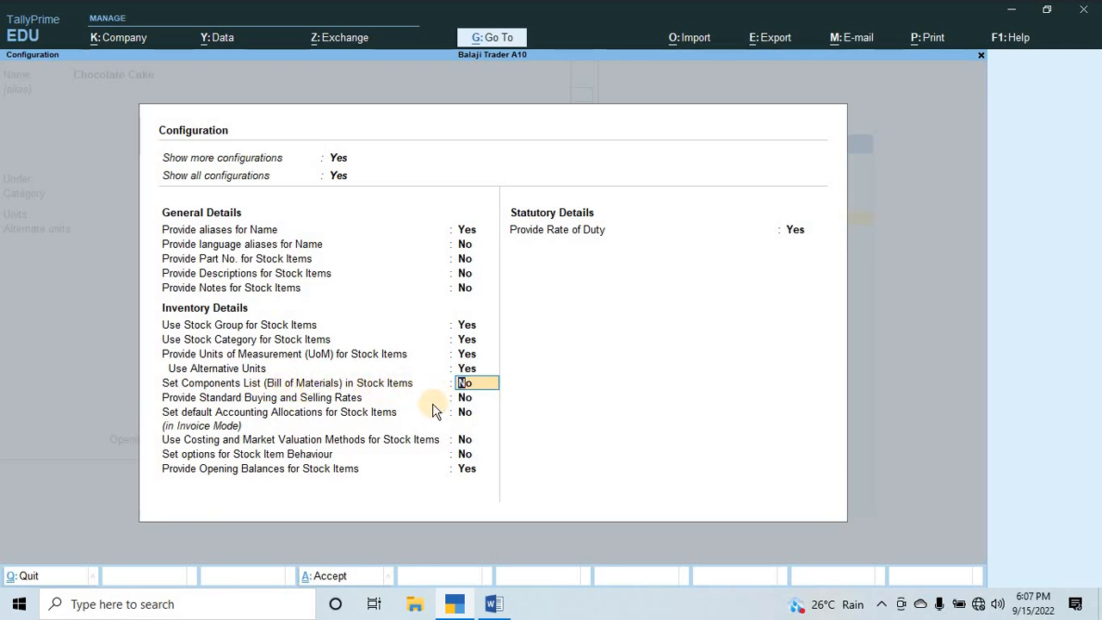
{"action": "type", "text": "y"}
{"action": "key", "text": "Return"}
{"action": "key", "text": "ctrl+a"}
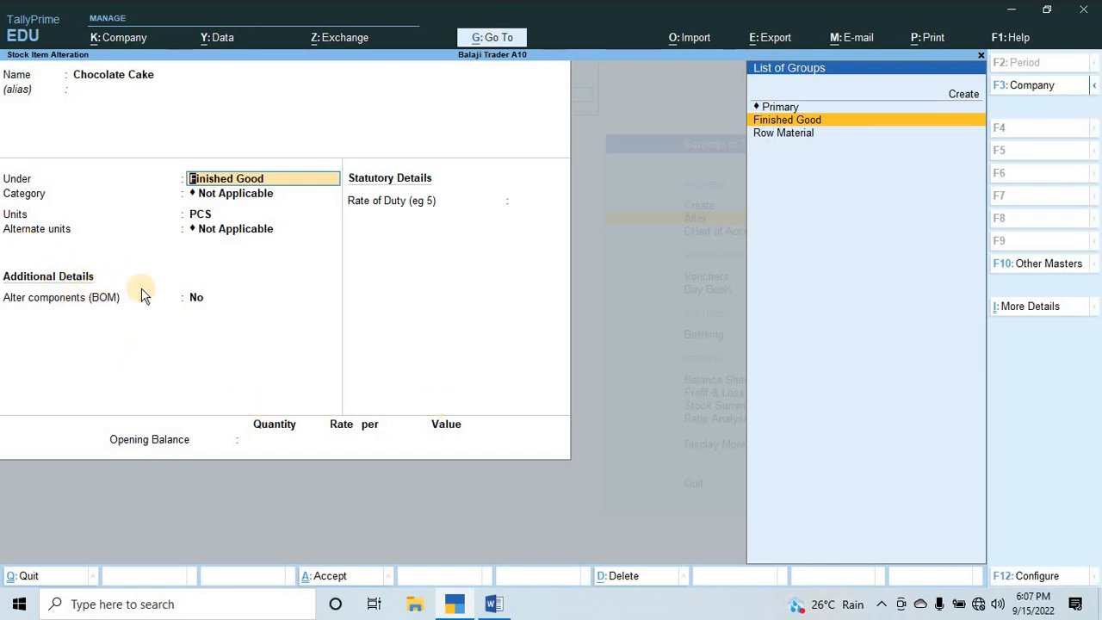
Keep Chocolate Cake's group, category and units, and set Alter components (BOM) to Yes to open its BOM list.
{"action": "key", "text": "Return"}
{"action": "key", "text": "Return"}
{"action": "key", "text": "Return"}
{"action": "key", "text": "Return"}
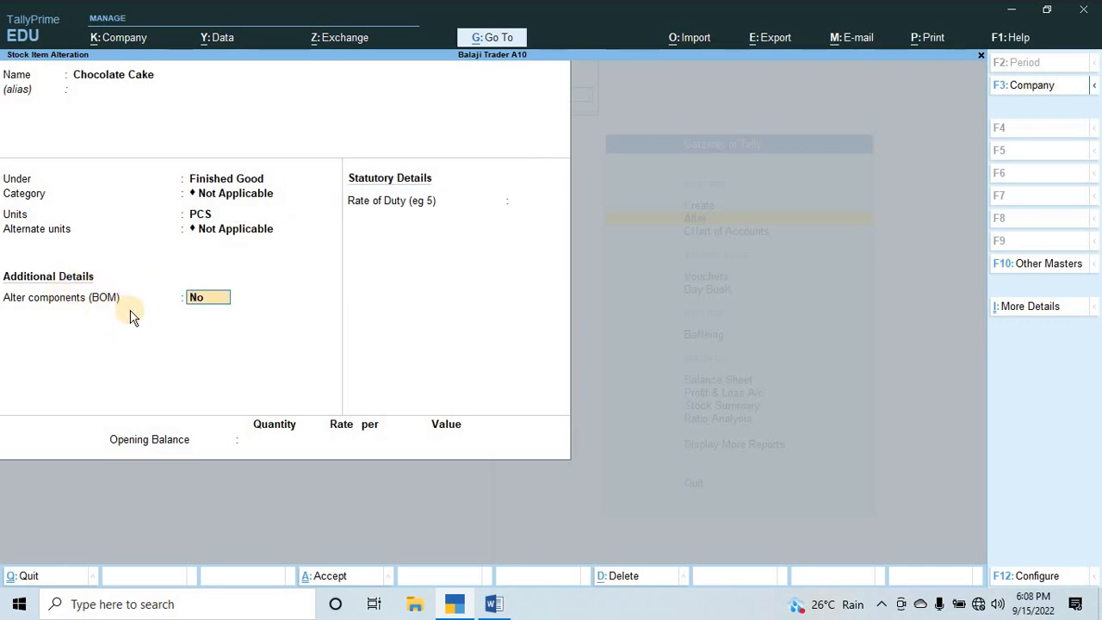
{"action": "type", "text": "y"}
{"action": "key", "text": "Return"}
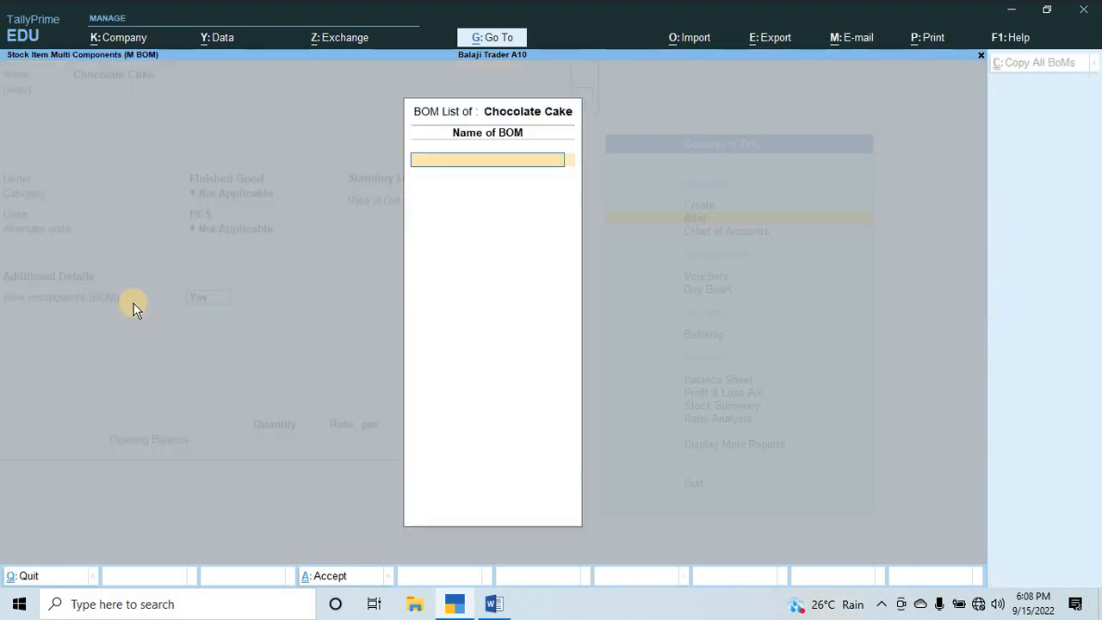
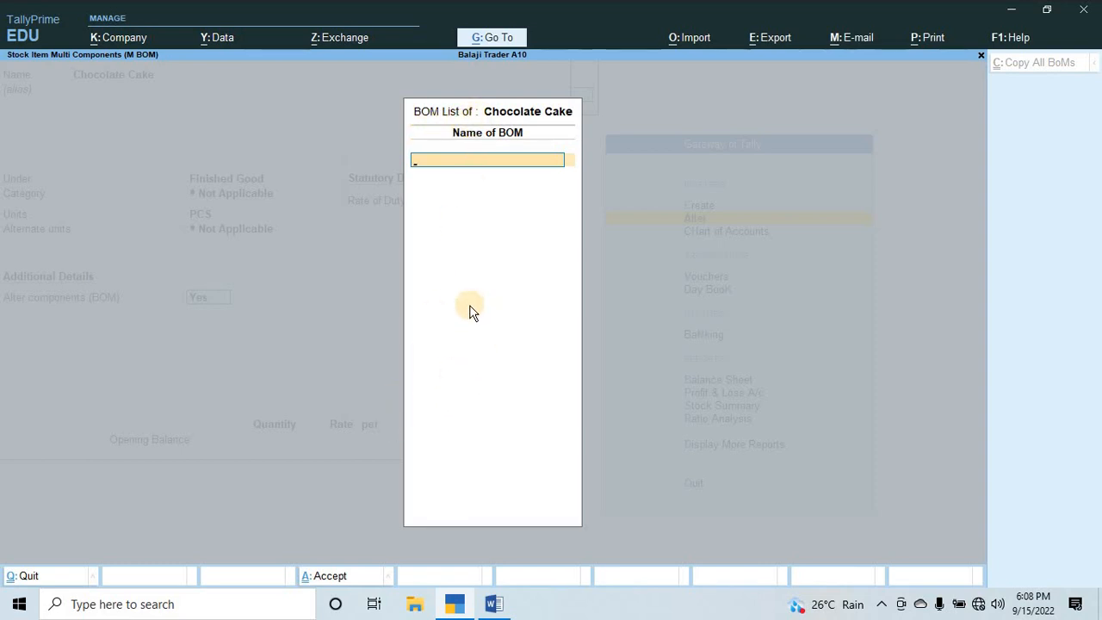
{"action": "type", "text": "Formula Fo"}
{"action": "key", "text": "BackSpace"}
{"action": "key", "text": "BackSpace"}
{"action": "type", "text": "ff c"}
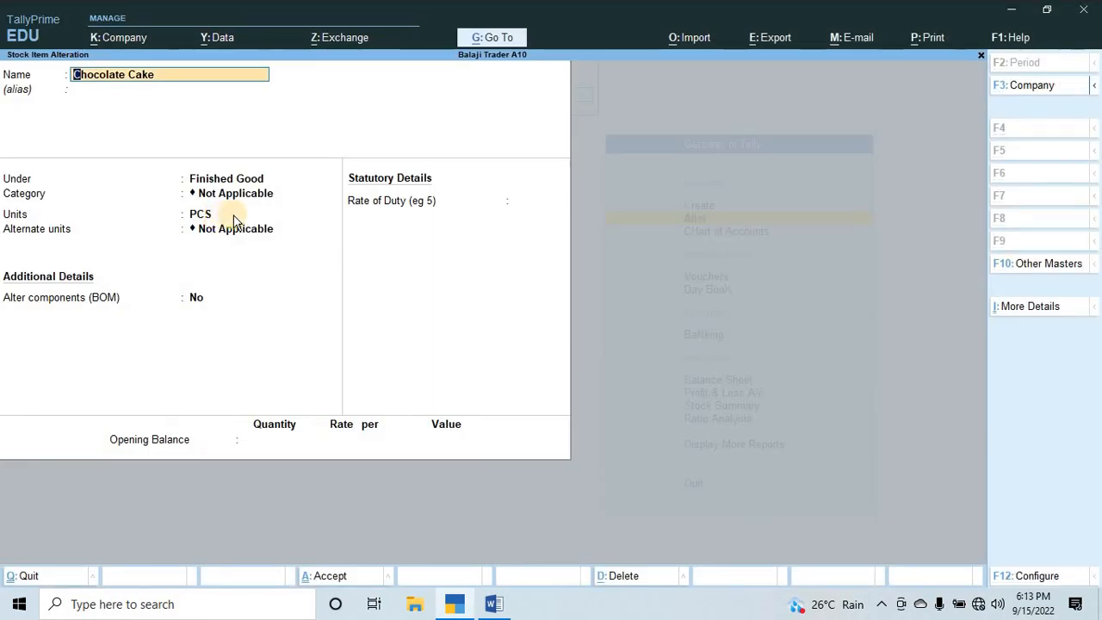
Create a simple unit for Chocolate Cake with symbol Pound, formal name Pounds and 2 decimal places, and save it.
{"action": "key", "text": "Return"}
{"action": "key", "text": "Return"}
{"action": "key", "text": "Return"}
{"action": "key", "text": "Return"}
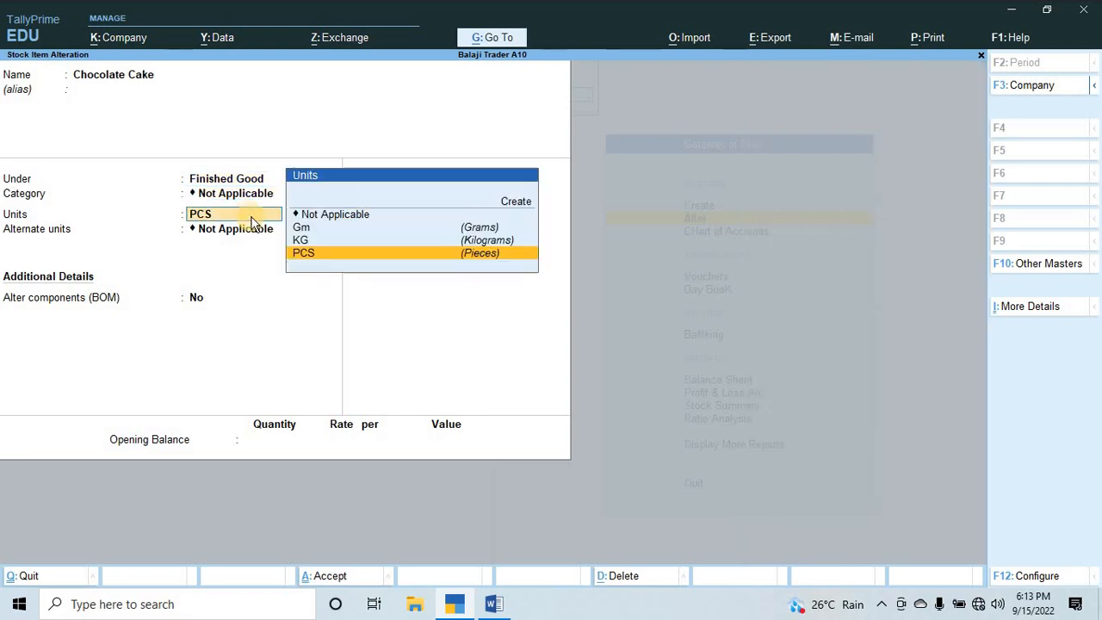
{"action": "key", "text": "alt+c"}
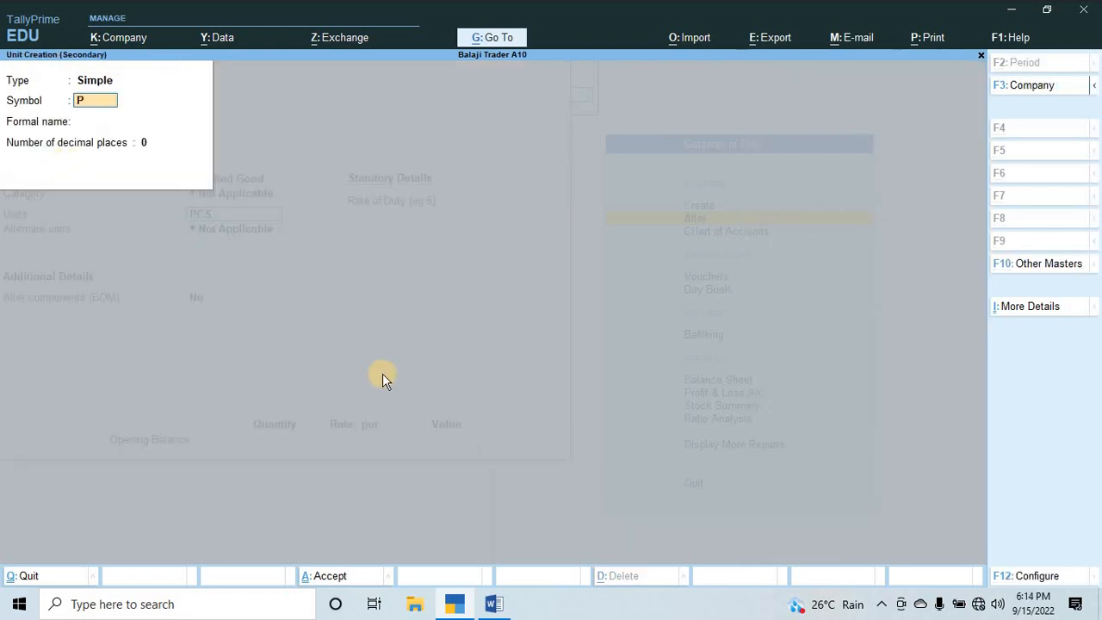
{"action": "key", "text": "Return"}
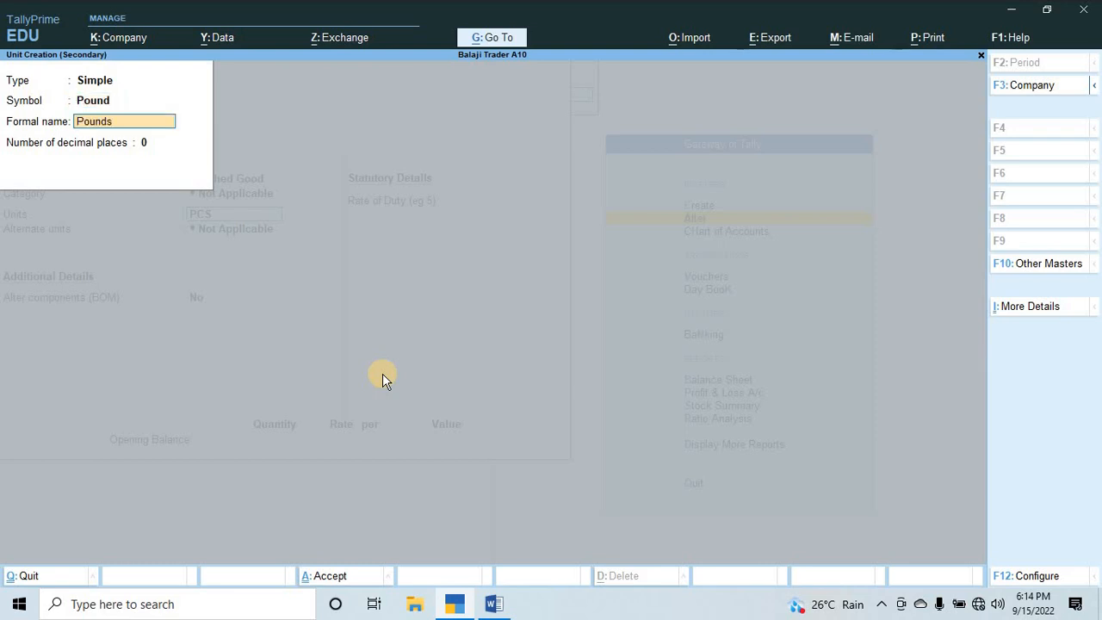
{"action": "key", "text": "Return"}
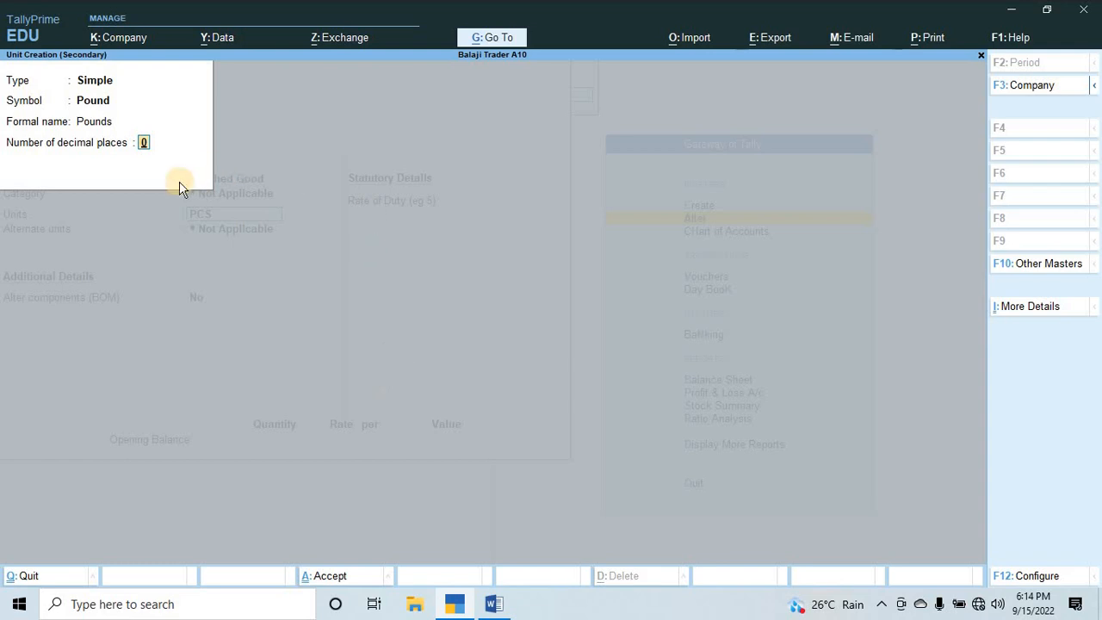
{"action": "type", "text": "2"}
{"action": "key", "text": "Return"}
Use Pound as Chocolate Cake's unit without an alternate unit, and set Alter components (BOM) to Yes.
{"action": "key", "text": "Return"}
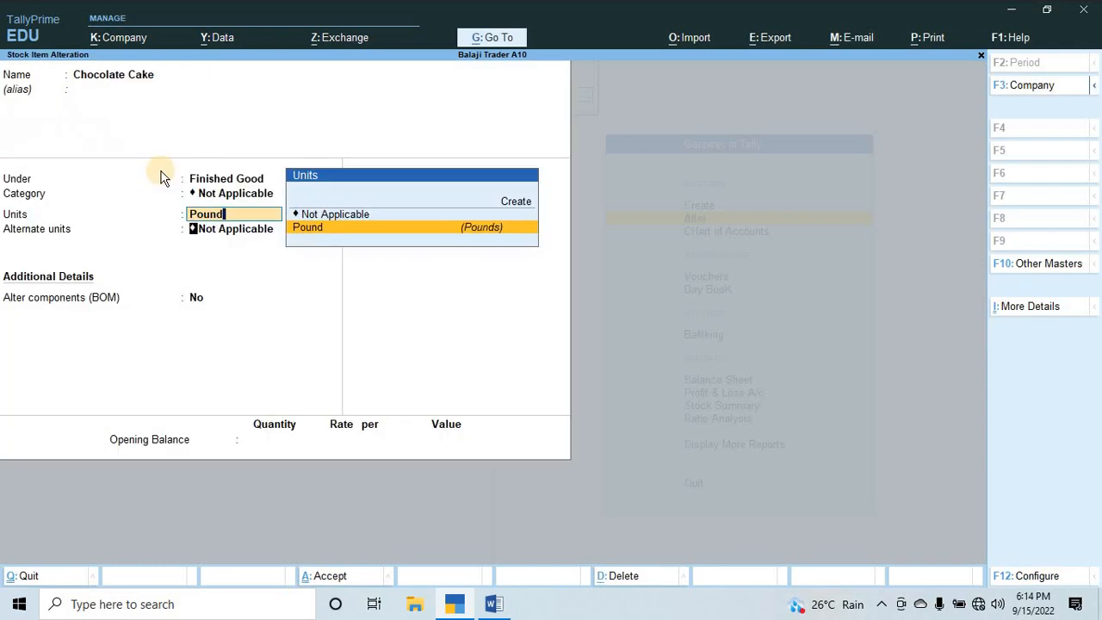
{"action": "key", "text": "Return"}
{"action": "key", "text": "Return"}
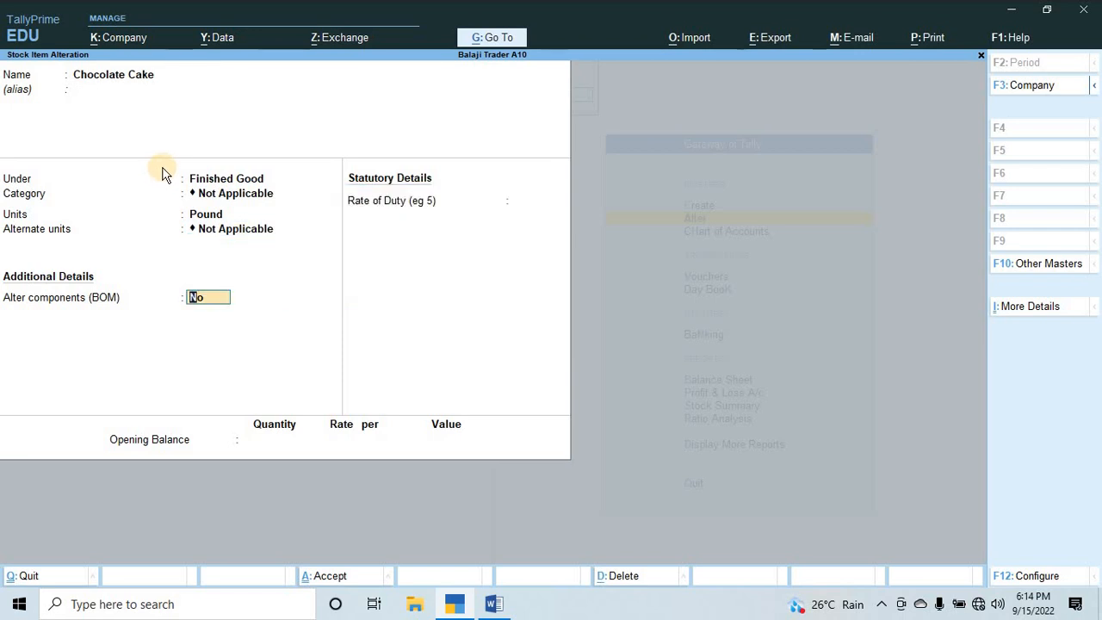
{"action": "type", "text": "y"}
{"action": "key", "text": "Return"}
Name the BOM Formula of Cake and set its unit of manufacture to 1.5 Pound.
{"action": "type", "text": "For"}
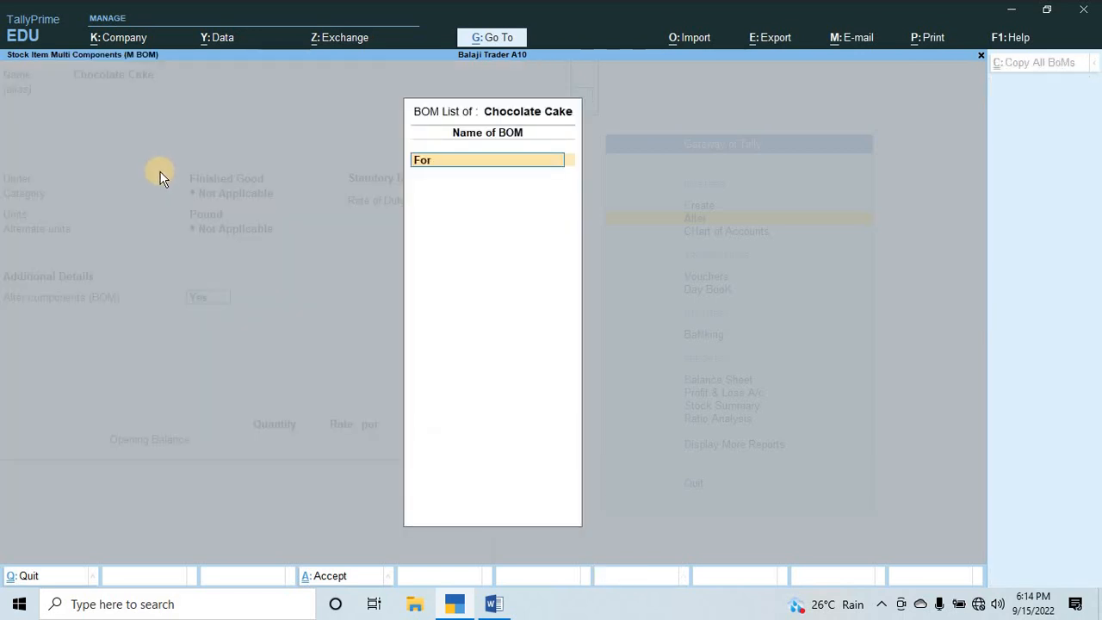
{"action": "type", "text": "mula of Cake"}
{"action": "key", "text": "Return"}
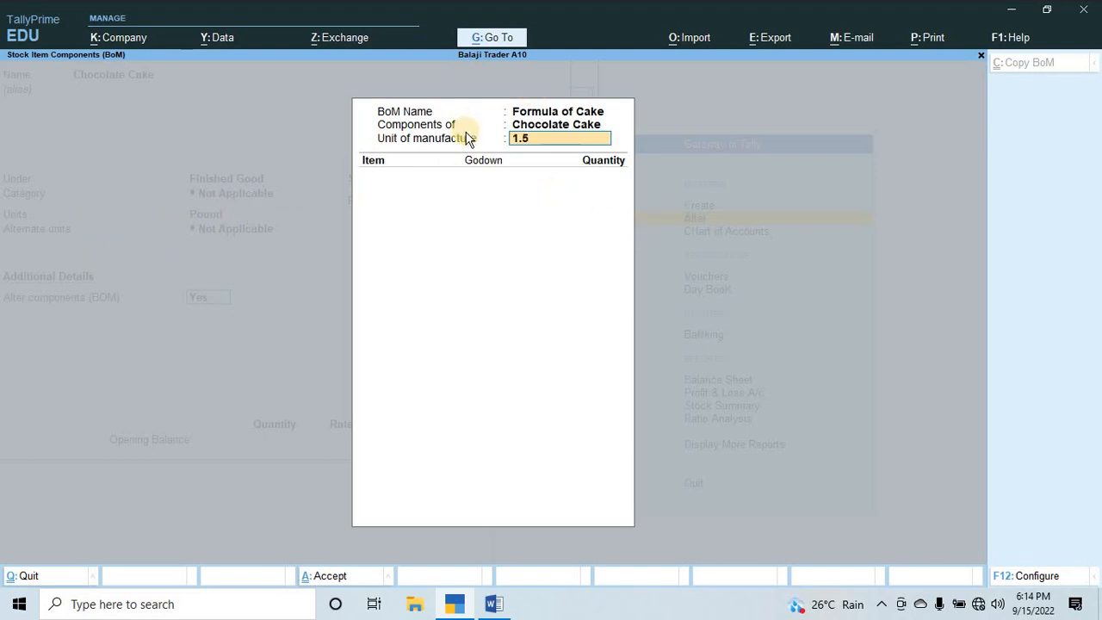
{"action": "key", "text": "Return"}
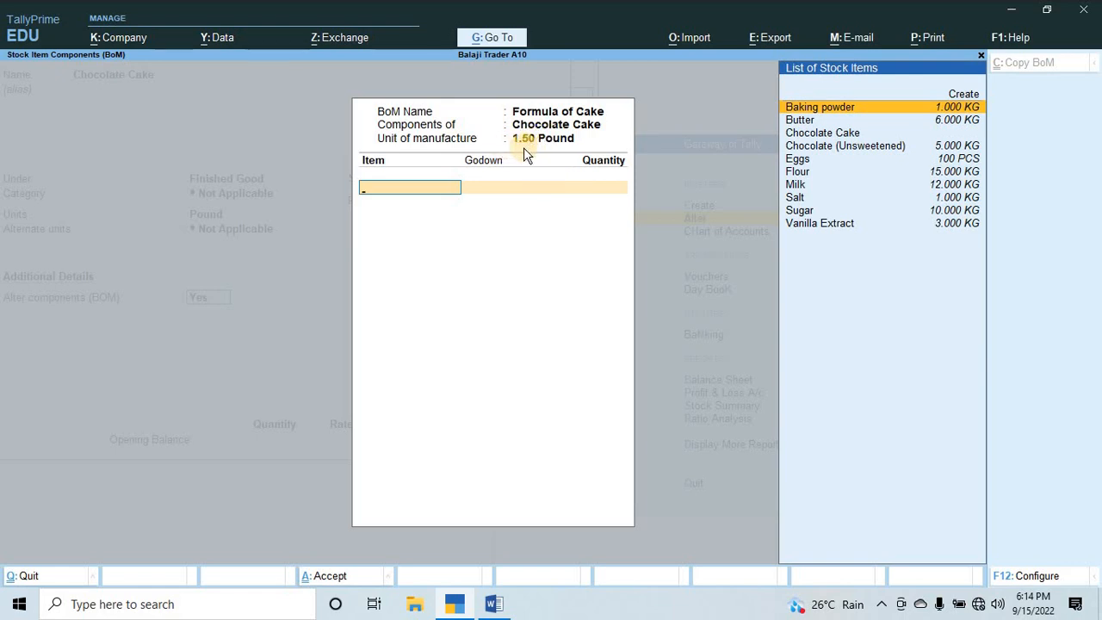
Check the Q.3 ingredients and quantities for Chocolate Cake in the Word document, and return to TallyPrime.
{"action": "key", "text": "alt+Tab"}
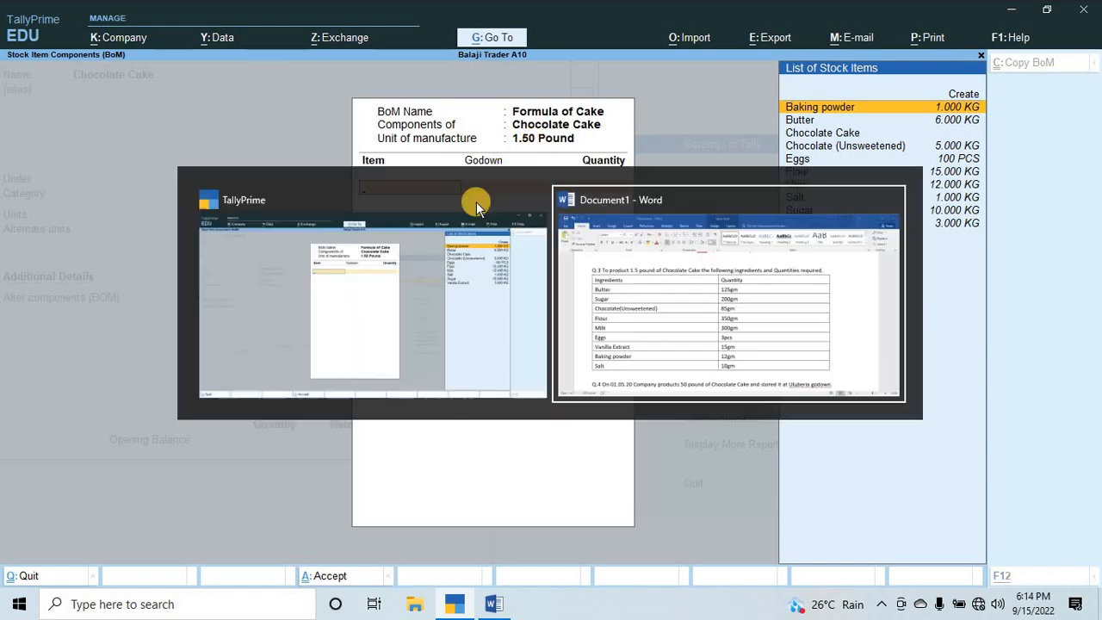
{"action": "key", "text": "alt+Tab"}
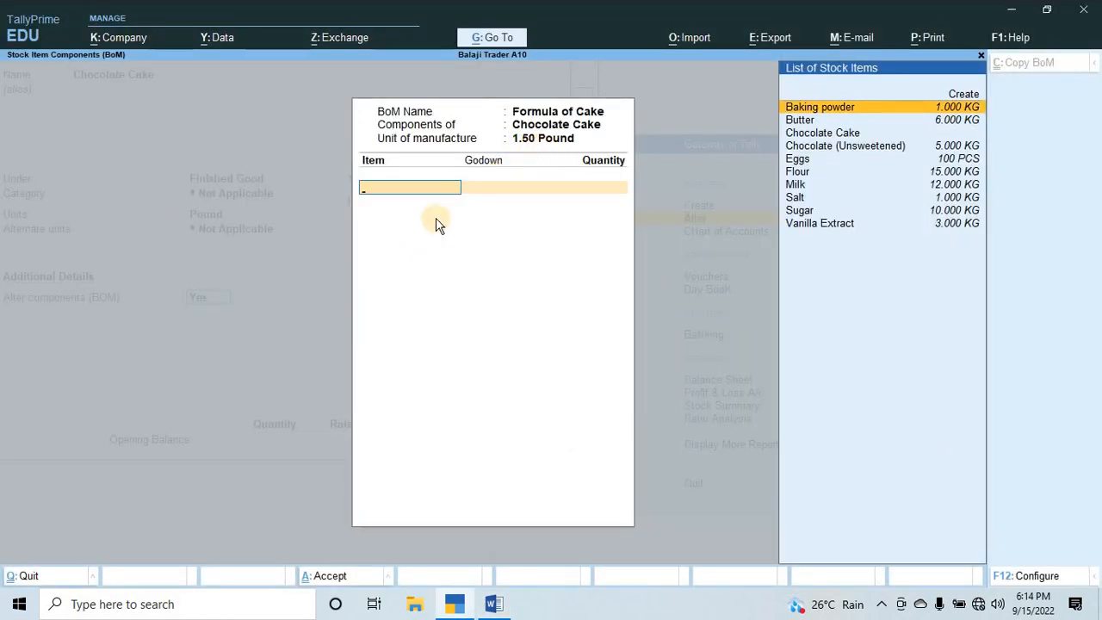
{"action": "key", "text": "alt+Tab"}
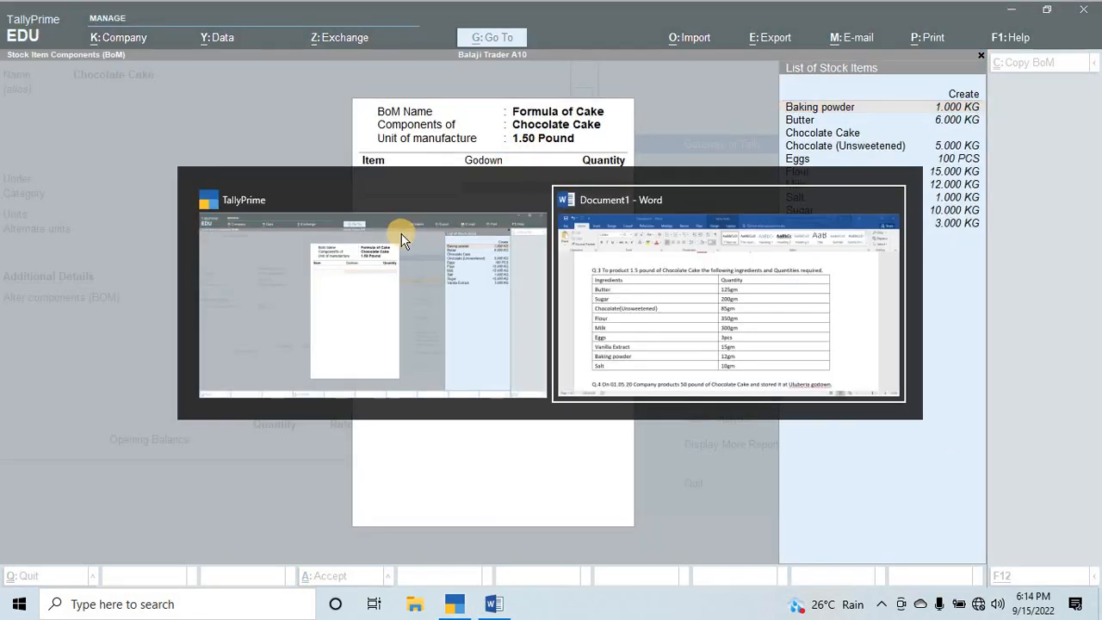
{"action": "key", "text": "alt+Tab"}
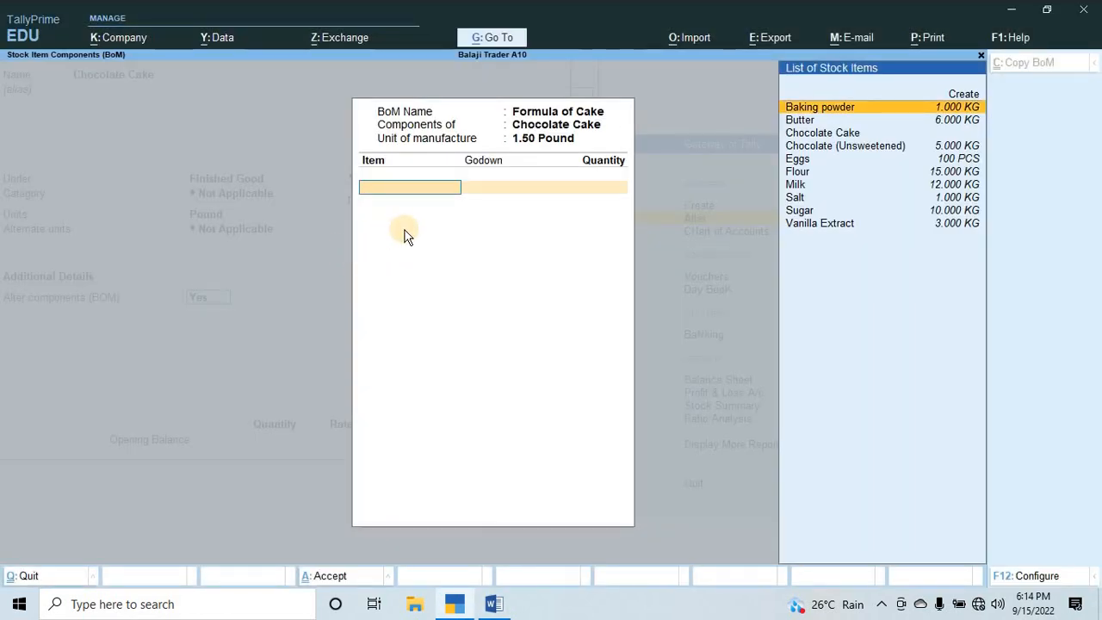
Alter the Pound unit from Chocolate Cake's Units field to one decimal place, save it, and leave the stock item alteration.
{"action": "key", "text": "BackSpace"}
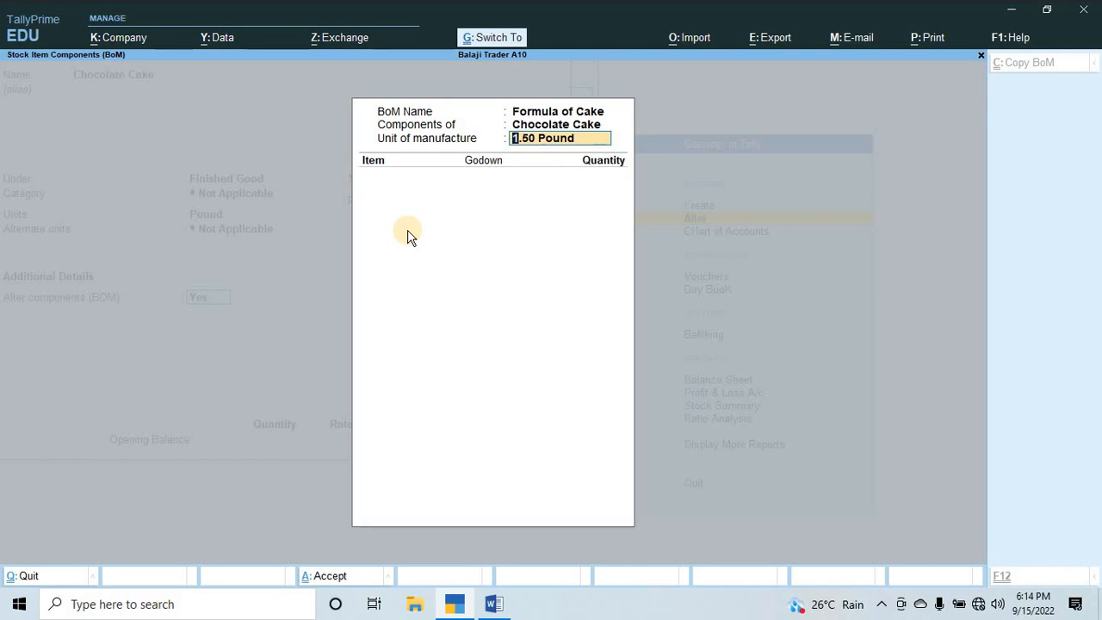
{"action": "key", "text": "Escape"}
{"action": "key", "text": "Escape"}
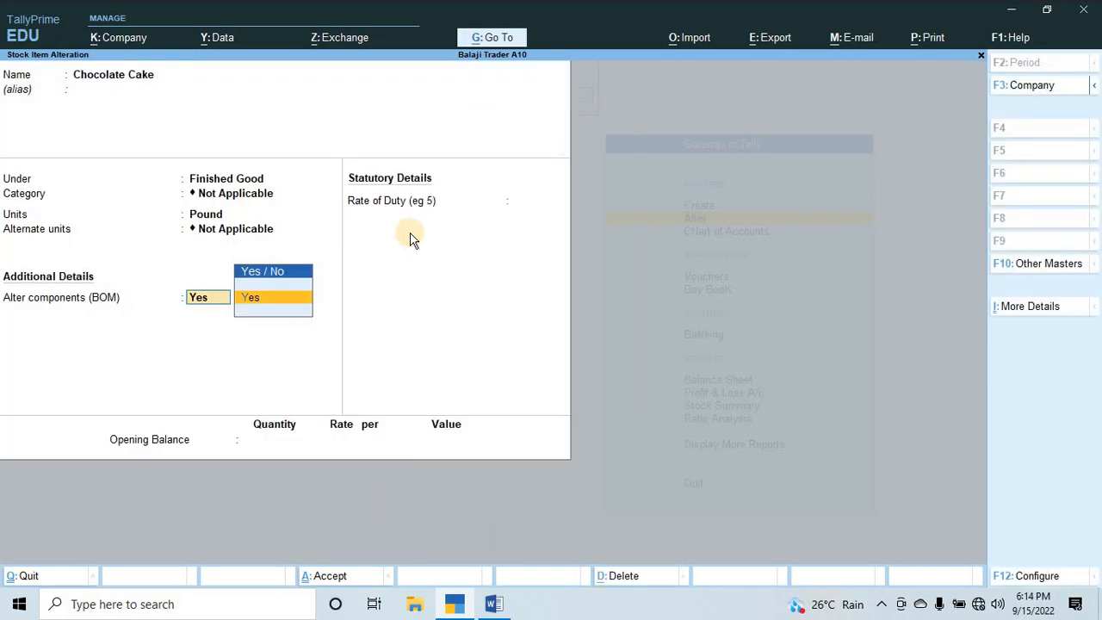
{"action": "key", "text": "BackSpace"}
{"action": "key", "text": "BackSpace"}
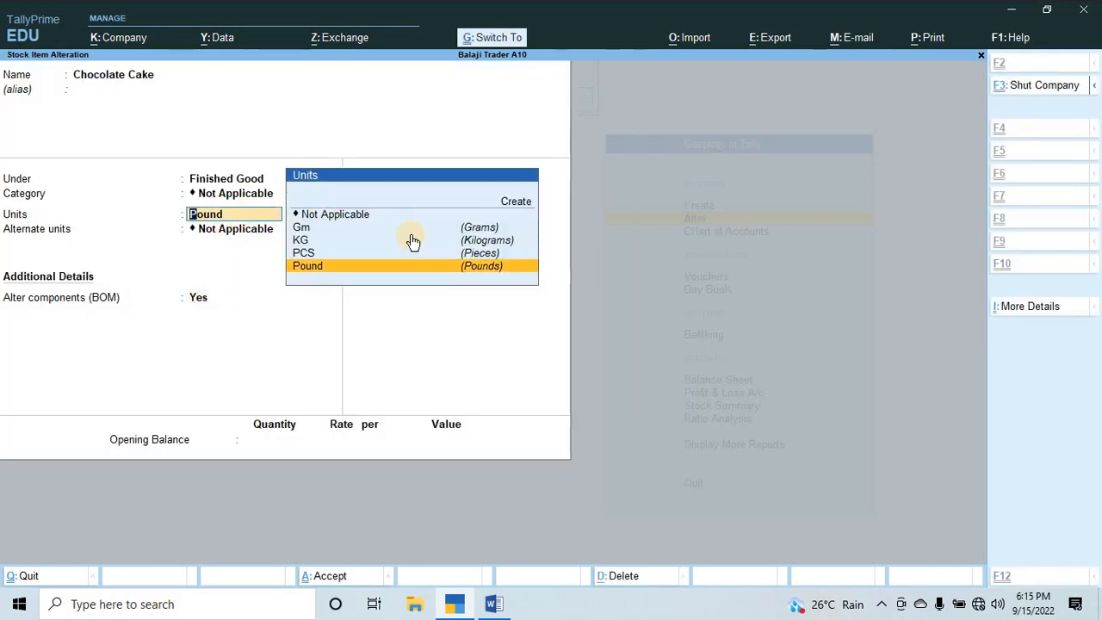
{"action": "key", "text": "ctrl+Return"}
{"action": "key", "text": "Return"}
{"action": "key", "text": "Return"}
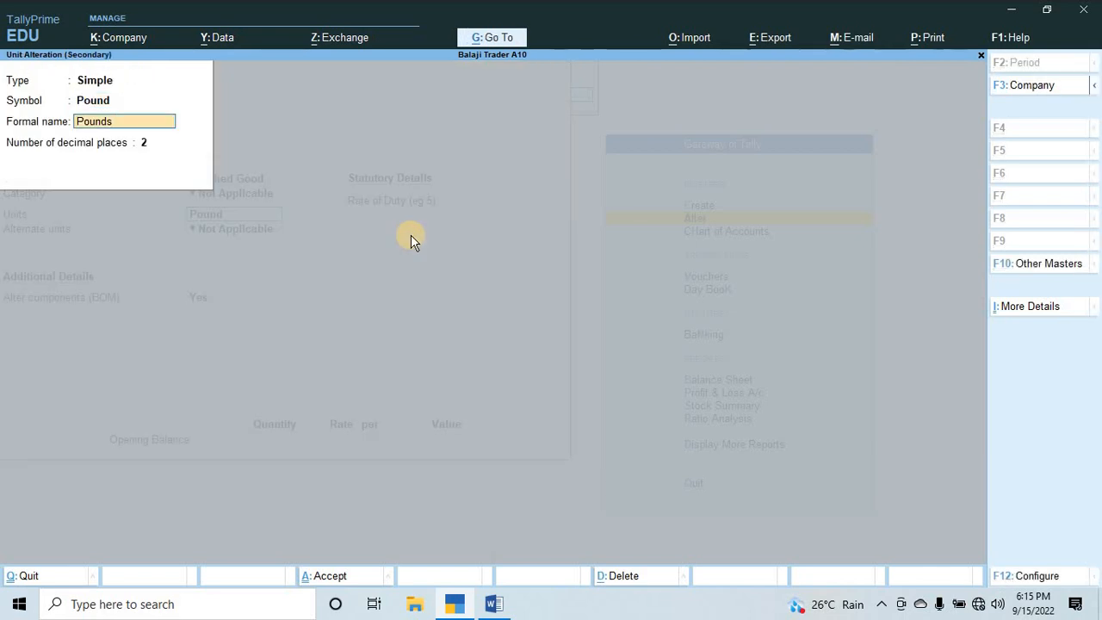
{"action": "key", "text": "Return"}
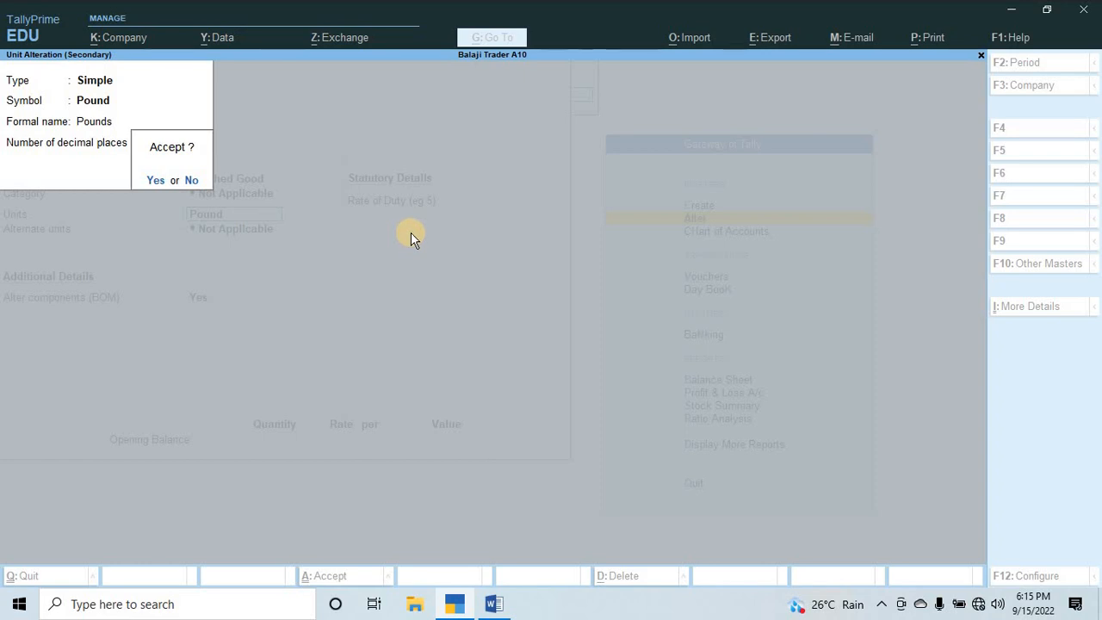
{"action": "key", "text": "y"}
{"action": "key", "text": "Return"}
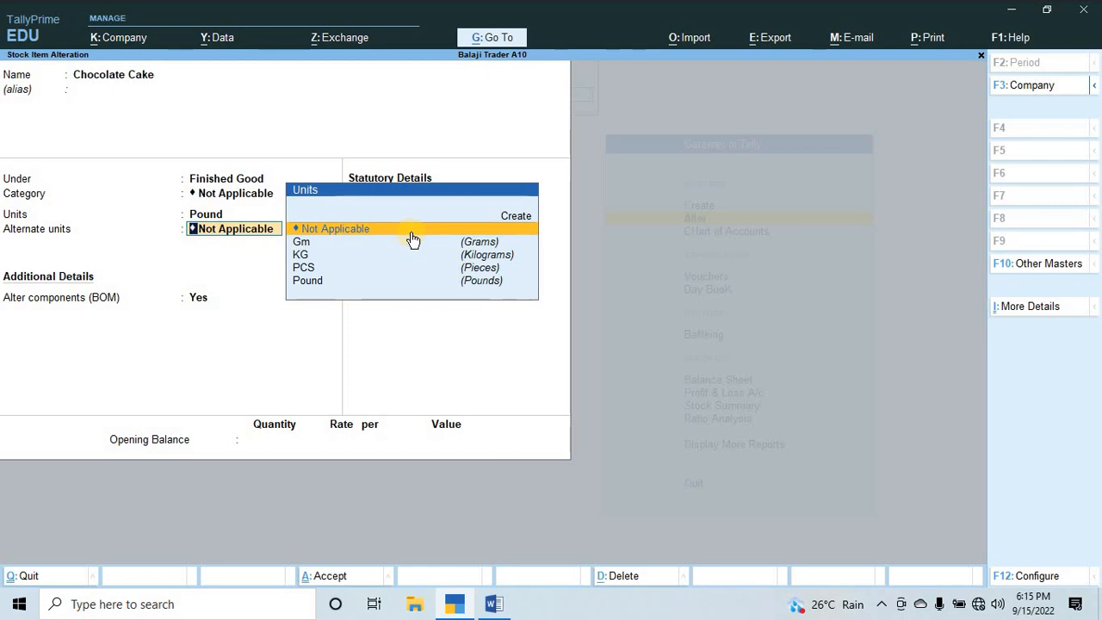
{"action": "key", "text": "Escape"}
{"action": "key", "text": "Escape"}
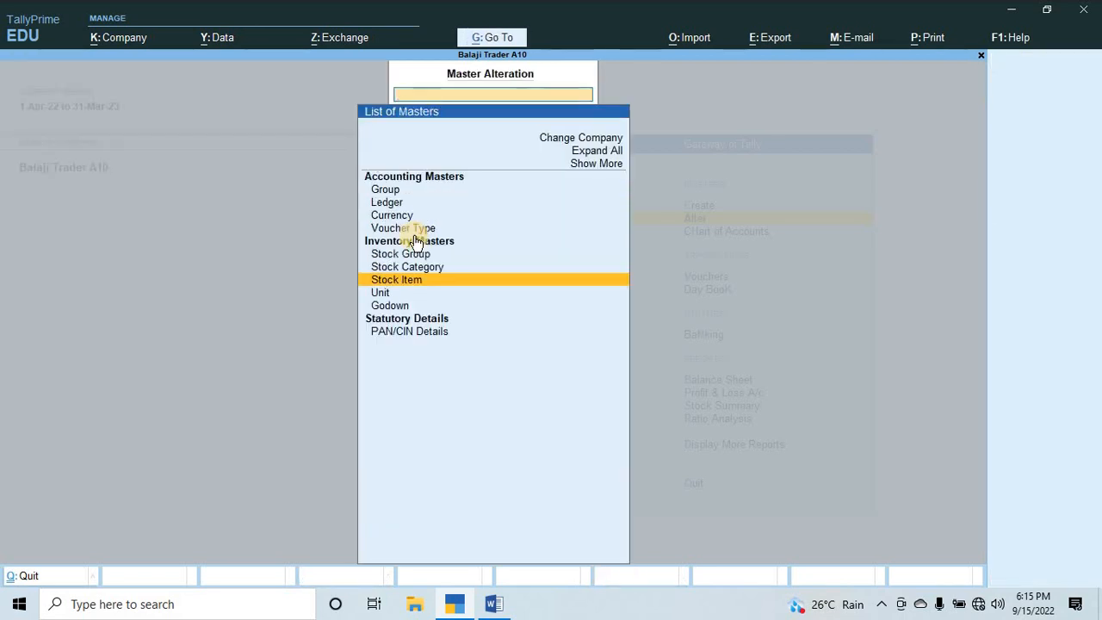
{"action": "key", "text": "Escape"}
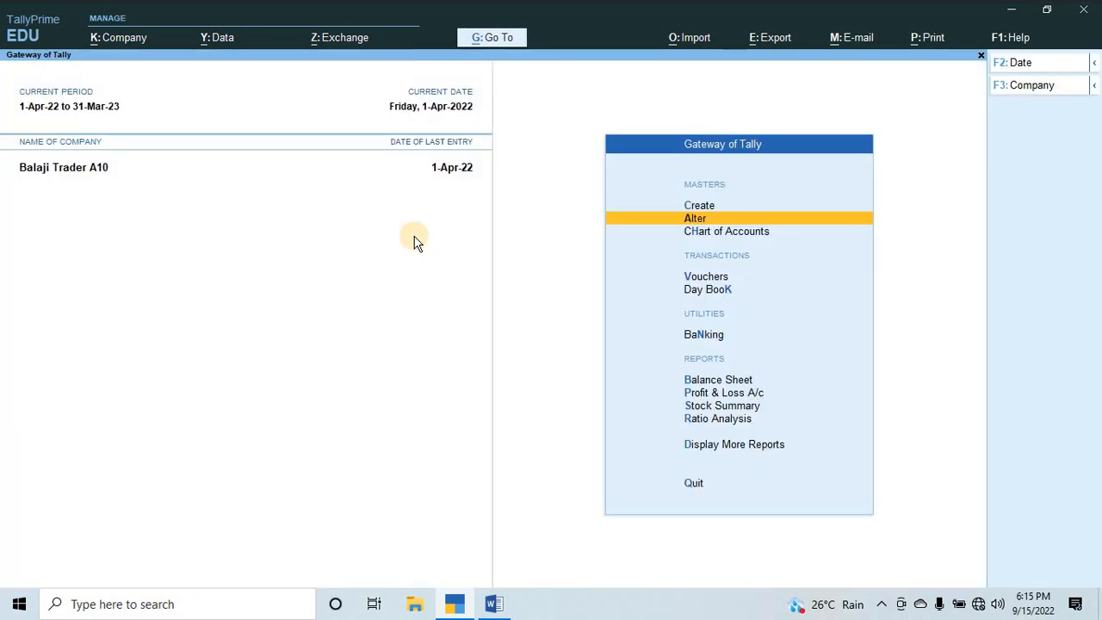
{"action": "key", "text": "Up"}
{"action": "key", "text": "Return"}
{"action": "key", "text": "Down"}
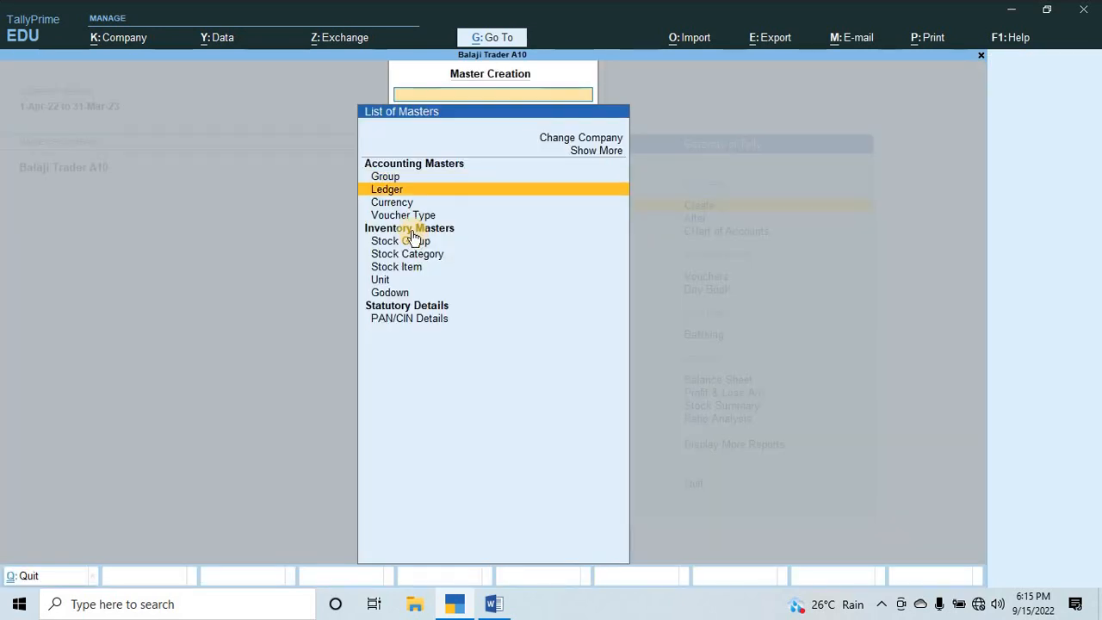
{"action": "key", "text": "Down"}
{"action": "key", "text": "Down"}
{"action": "key", "text": "Down"}
{"action": "key", "text": "Down"}
{"action": "key", "text": "Down"}
{"action": "key", "text": "Down"}
{"action": "key", "text": "Return"}
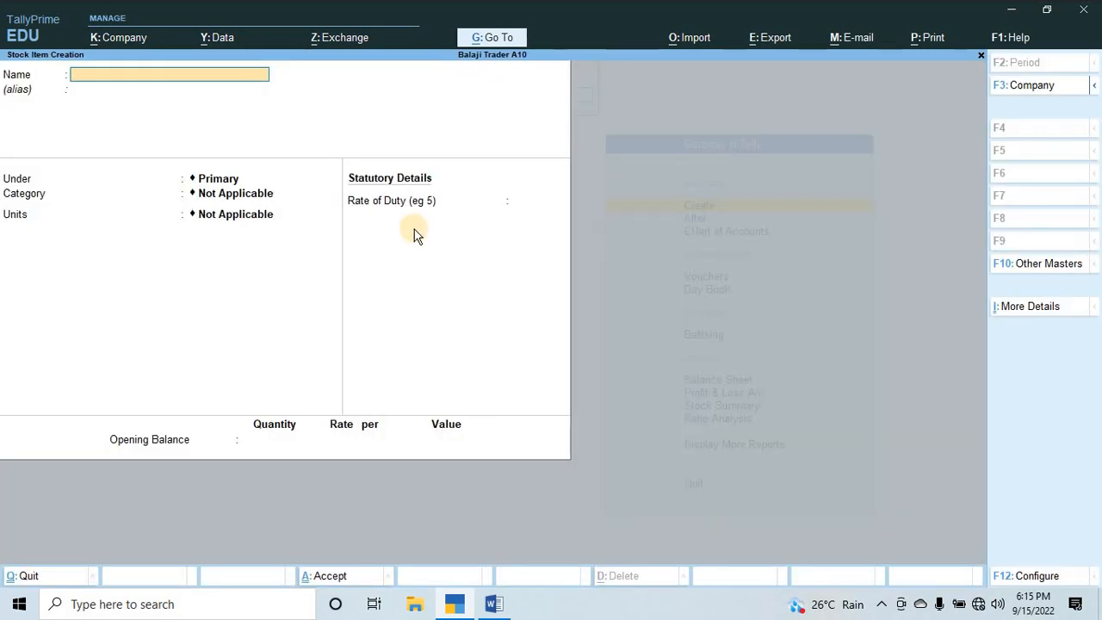
{"action": "key", "text": "Escape"}
{"action": "key", "text": "Escape"}
{"action": "key", "text": "Escape"}
{"action": "key", "text": "Down"}
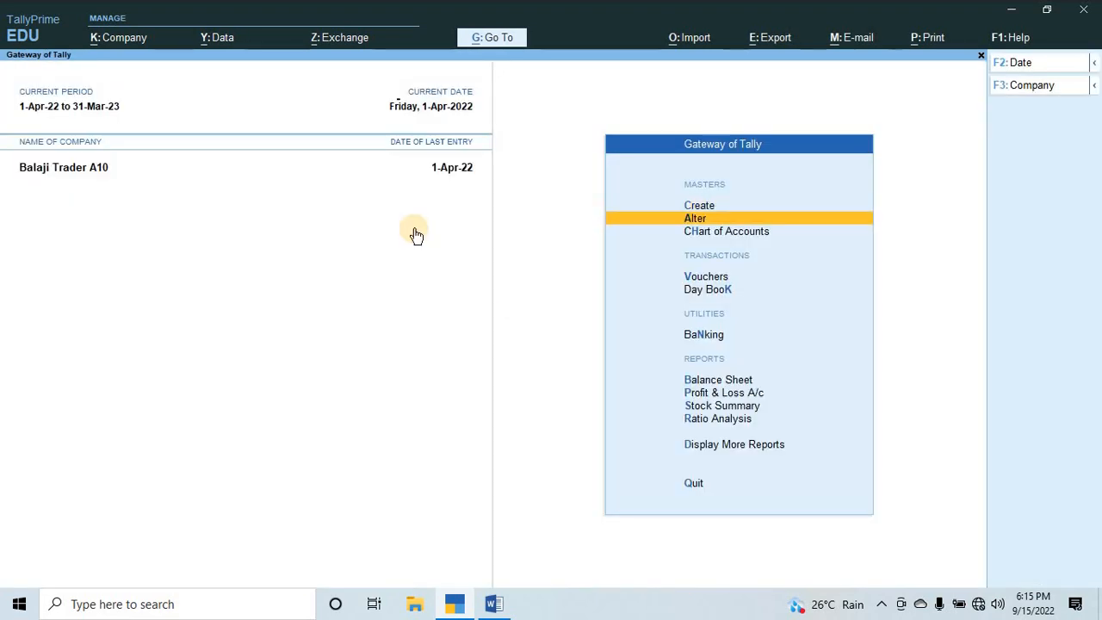
Open the Chocolate Cake stock item for alteration from the inventory masters.
{"action": "key", "text": "Return"}
{"action": "key", "text": "Down"}
{"action": "key", "text": "Down"}
{"action": "key", "text": "Down"}
{"action": "key", "text": "Down"}
{"action": "key", "text": "Down"}
{"action": "key", "text": "Down"}
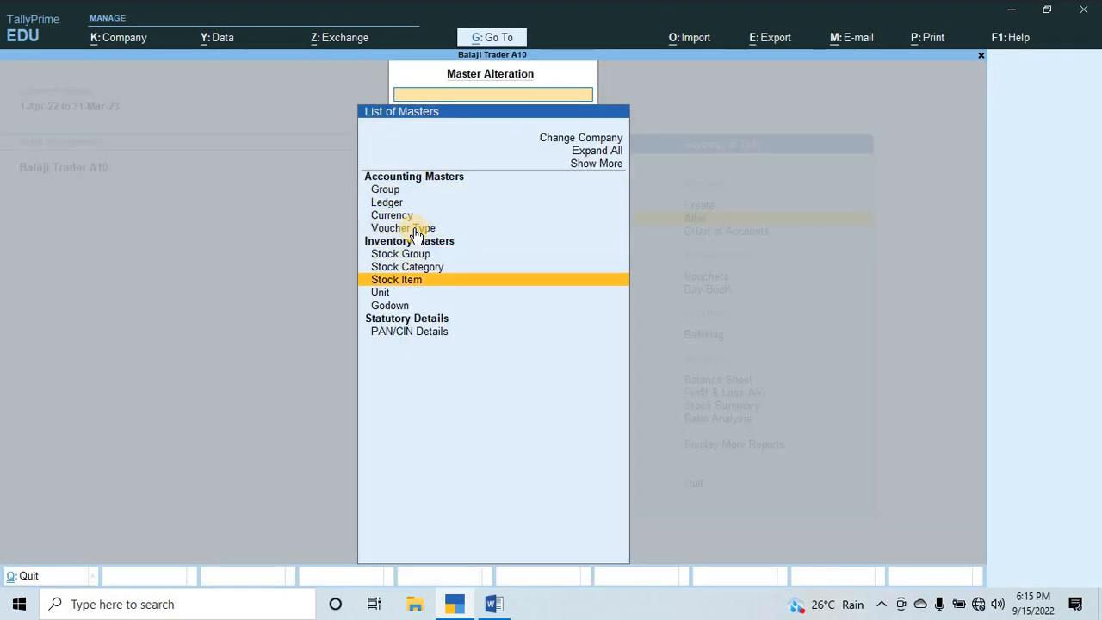
{"action": "key", "text": "Return"}
{"action": "key", "text": "Down"}
{"action": "key", "text": "Down"}
{"action": "key", "text": "Down"}
{"action": "key", "text": "Up"}
{"action": "key", "text": "Up"}
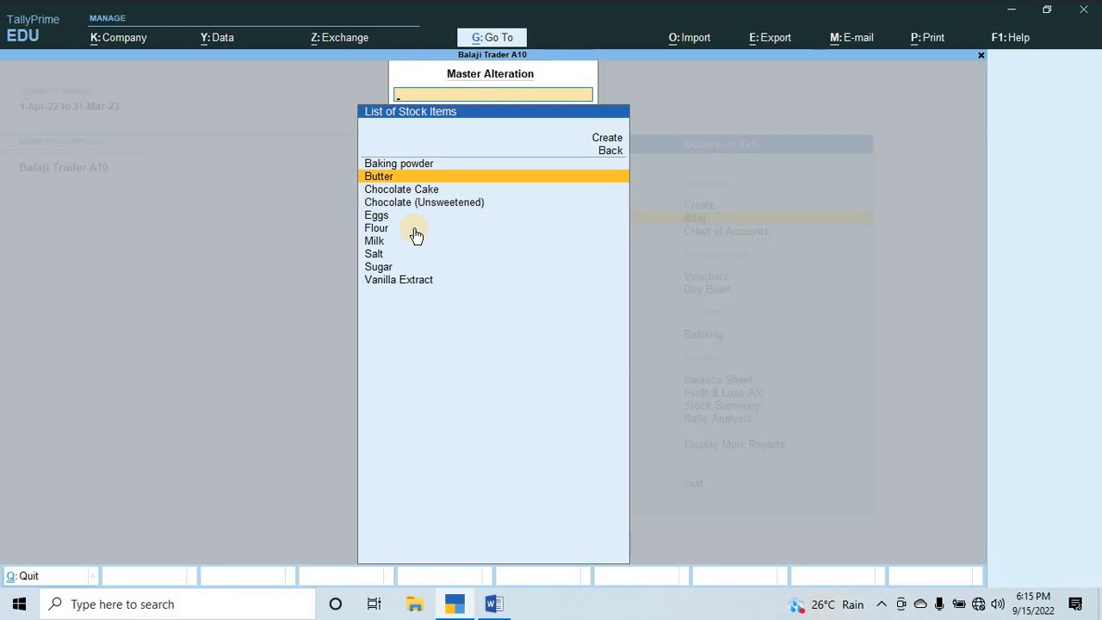
{"action": "key", "text": "Down"}
{"action": "key", "text": "Return"}
Keep Chocolate Cake's details and Pound unit, set Alter components (BOM) to Yes, and open Formula of Cake, keeping 1.5 Pound as its unit of manufacture.
{"action": "key", "text": "Return"}
{"action": "key", "text": "Return"}
{"action": "key", "text": "Return"}
{"action": "key", "text": "Return"}
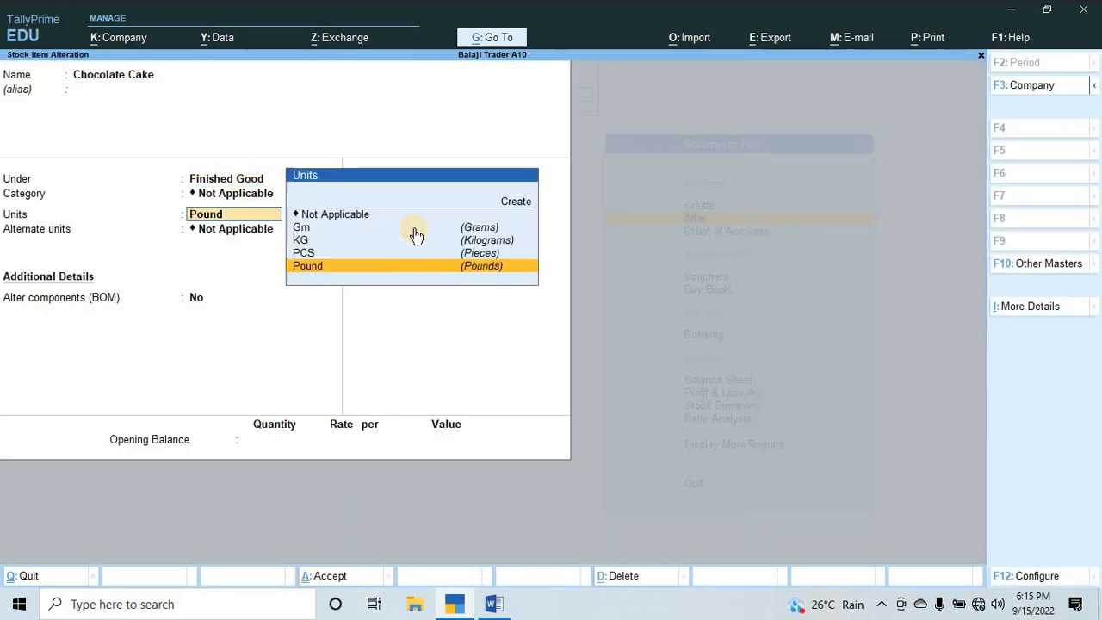
{"action": "key", "text": "Return"}
{"action": "key", "text": "Return"}
{"action": "key", "text": "y"}
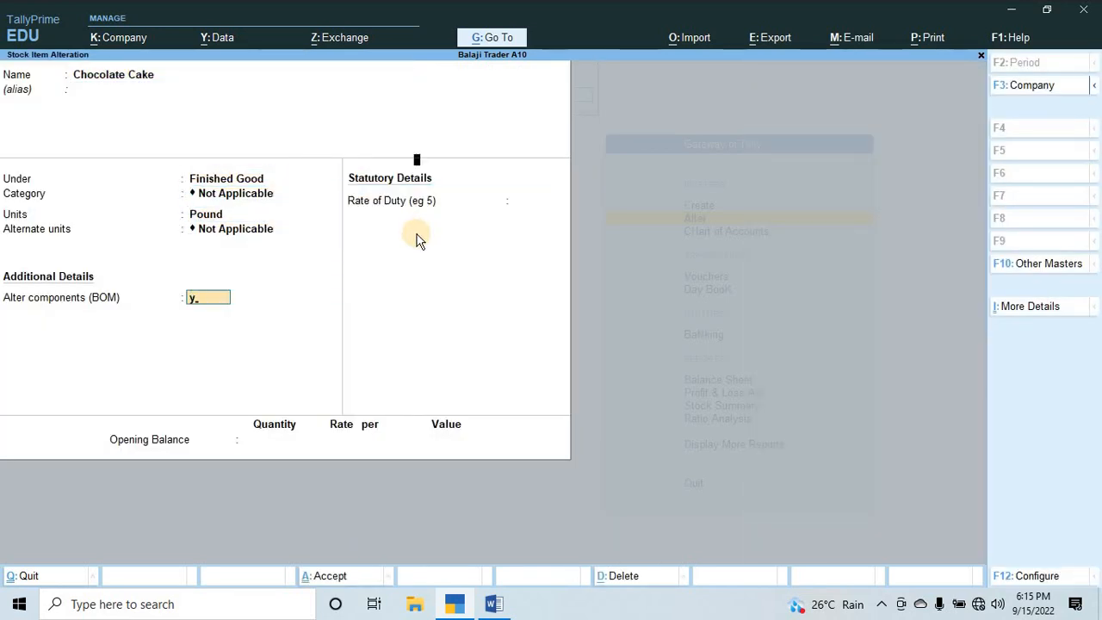
{"action": "key", "text": "Return"}
{"action": "key", "text": "Return"}
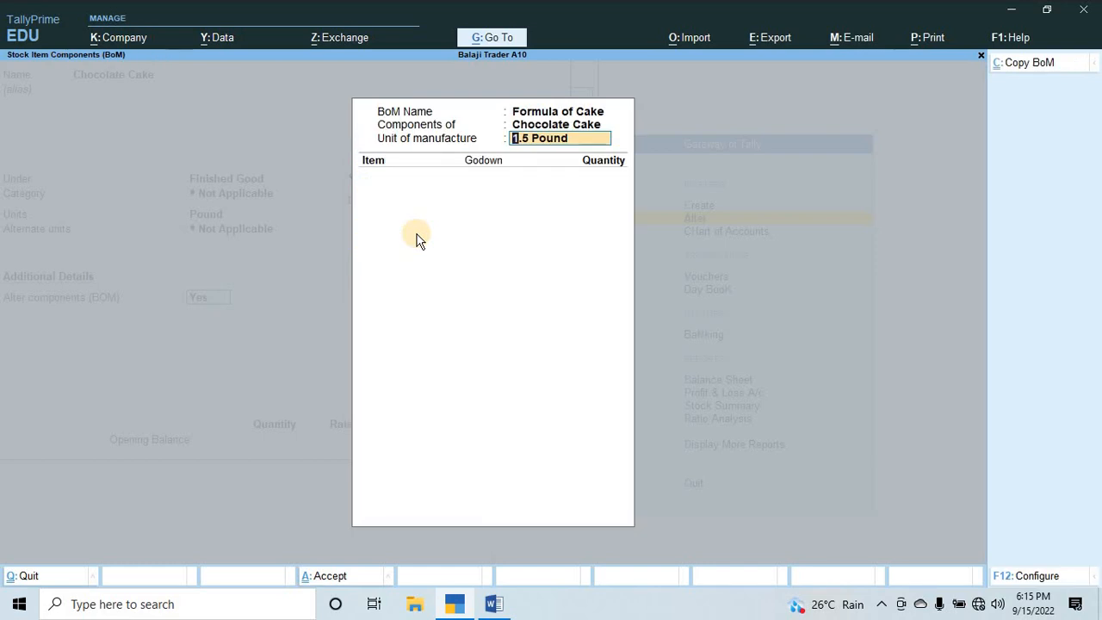
{"action": "key", "text": "Return"}
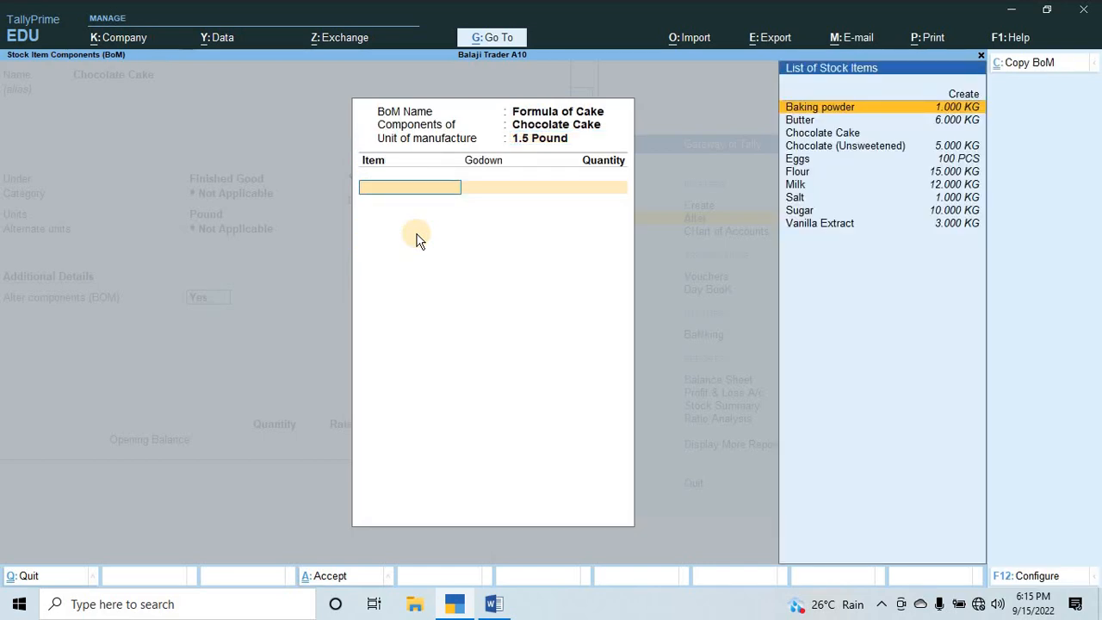
Check the Q.3 list in Word, and add Butter from the Uluberia godown to Formula of Cake with a quantity of 125 gm.
{"action": "key", "text": "alt+Tab"}
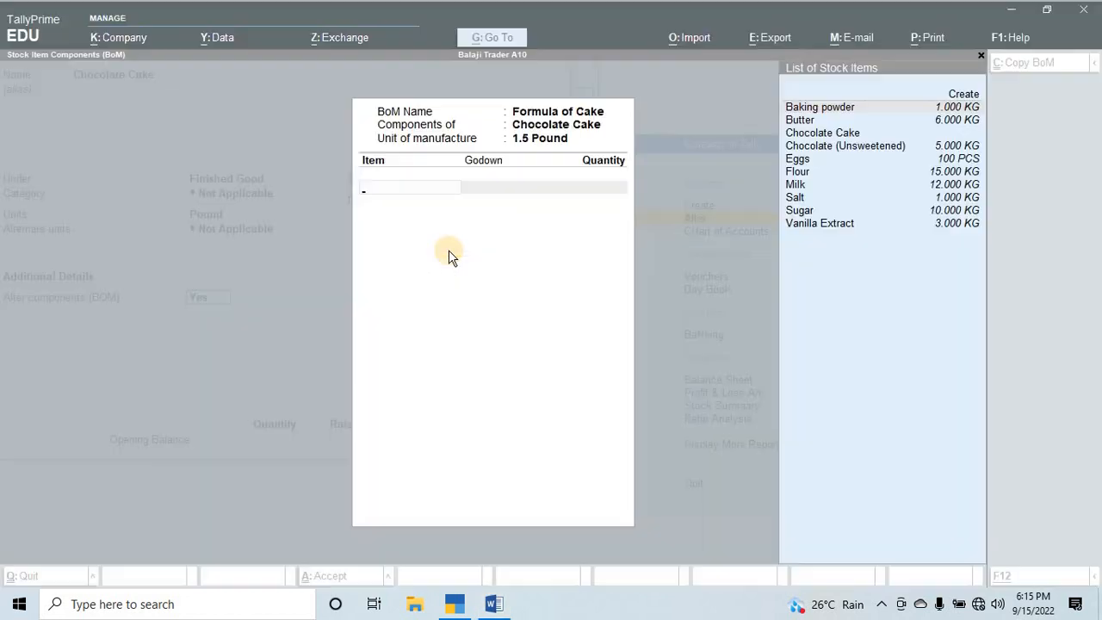
{"action": "key", "text": "alt+Tab"}
{"action": "type", "text": "B"}
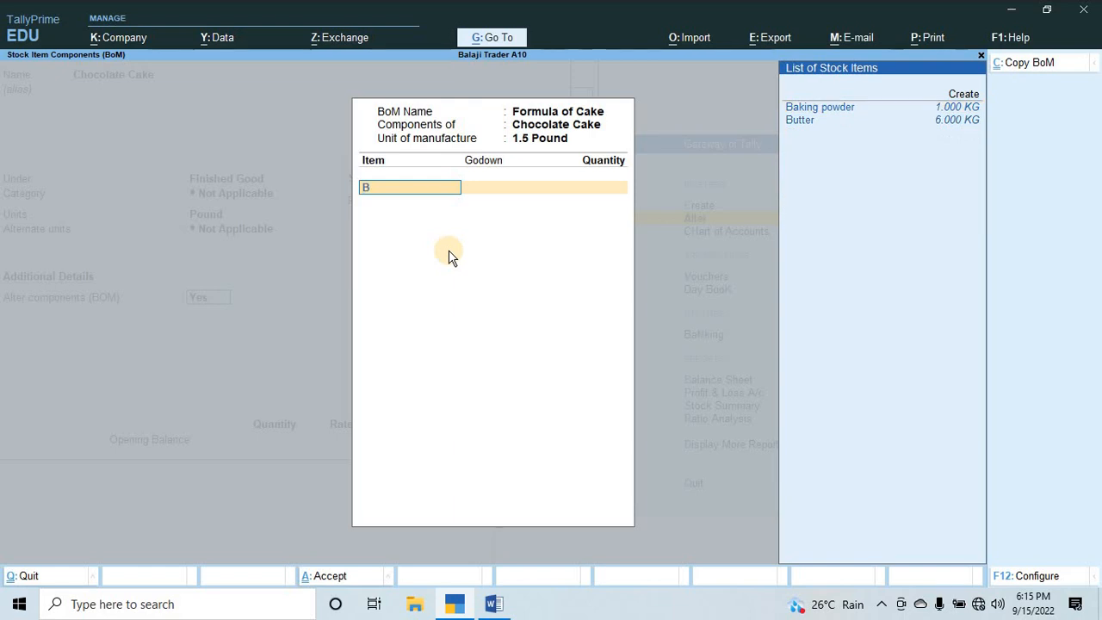
{"action": "key", "text": "Down"}
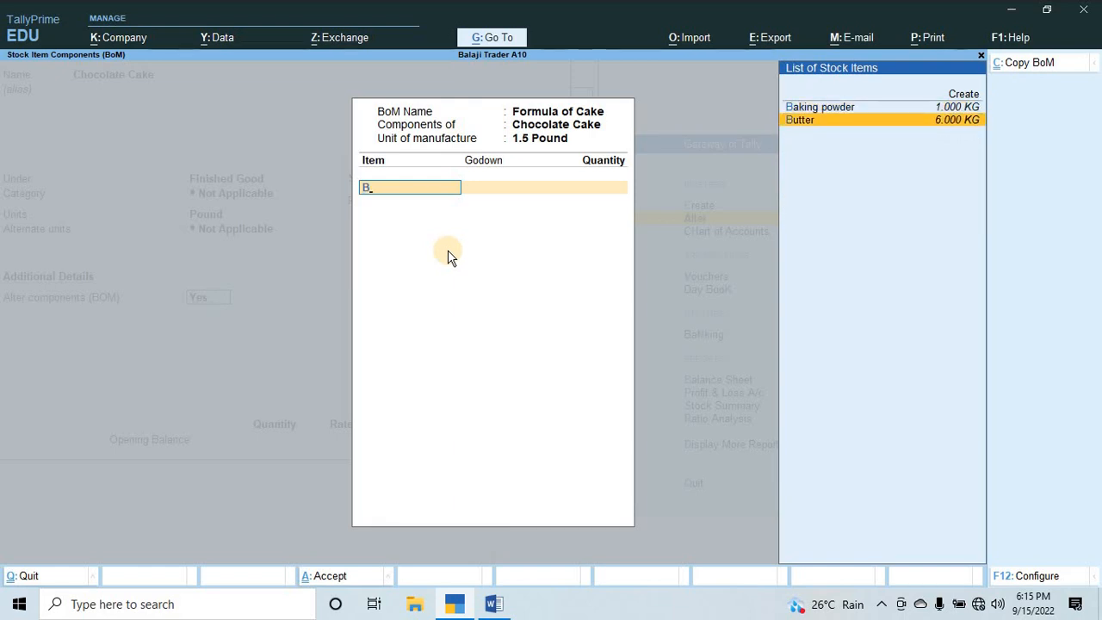
{"action": "key", "text": "Return"}
{"action": "key", "text": "Down"}
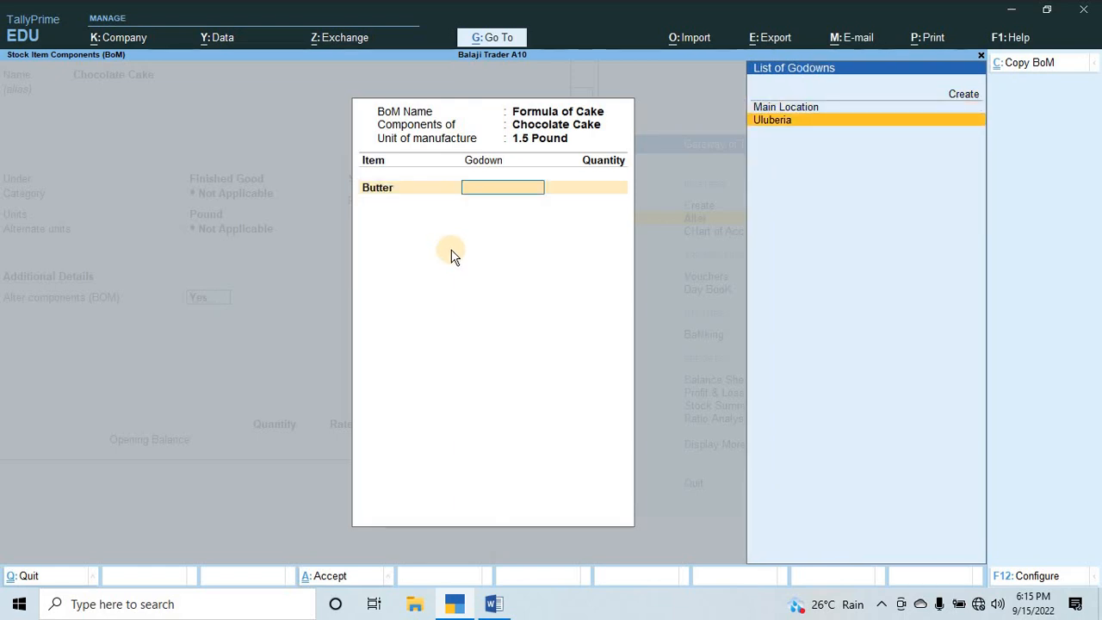
{"action": "key", "text": "Return"}
{"action": "type", "text": "125"}
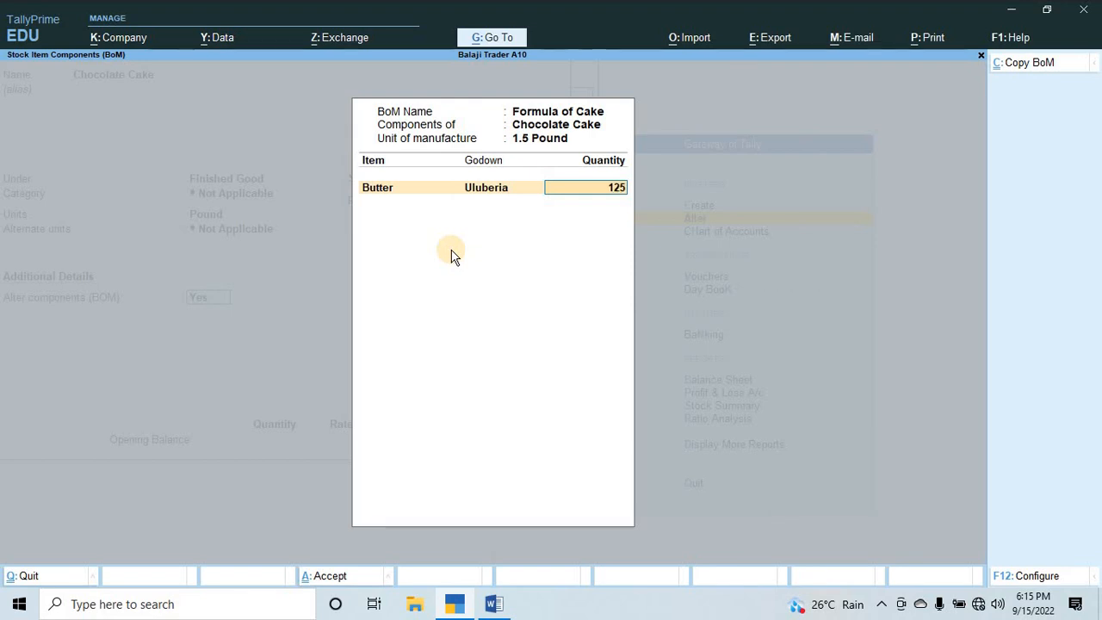
{"action": "type", "text": "gm"}
{"action": "key", "text": "Return"}
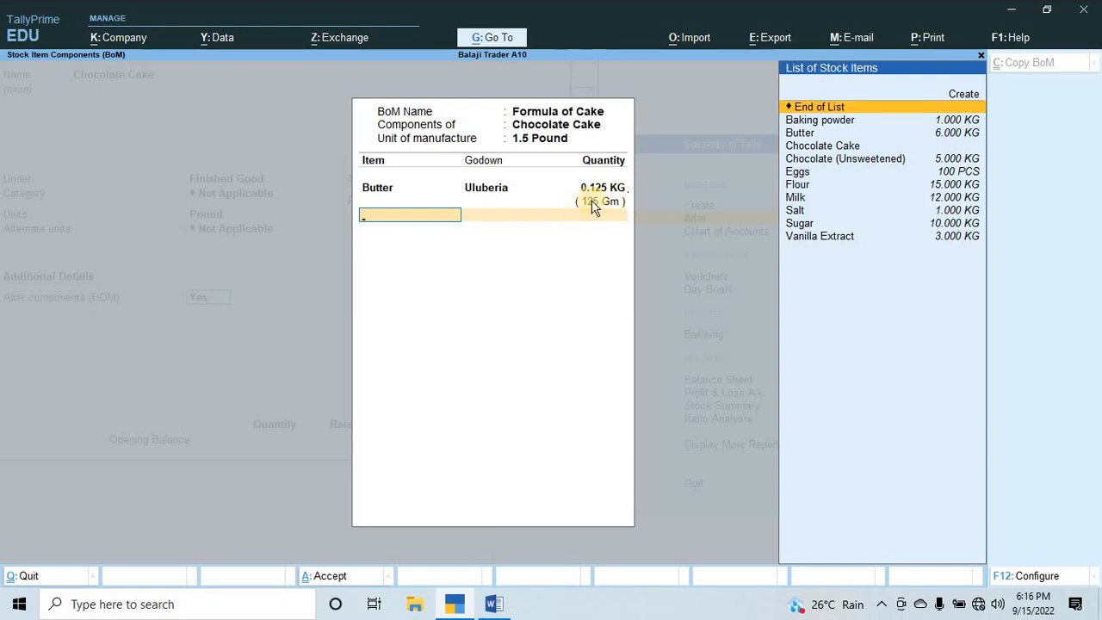
Look up the second ingredient in the Word document, and add Sugar from the Uluberia godown to the BOM with a quantity of 200 gm.
{"action": "key", "text": "alt+Tab"}
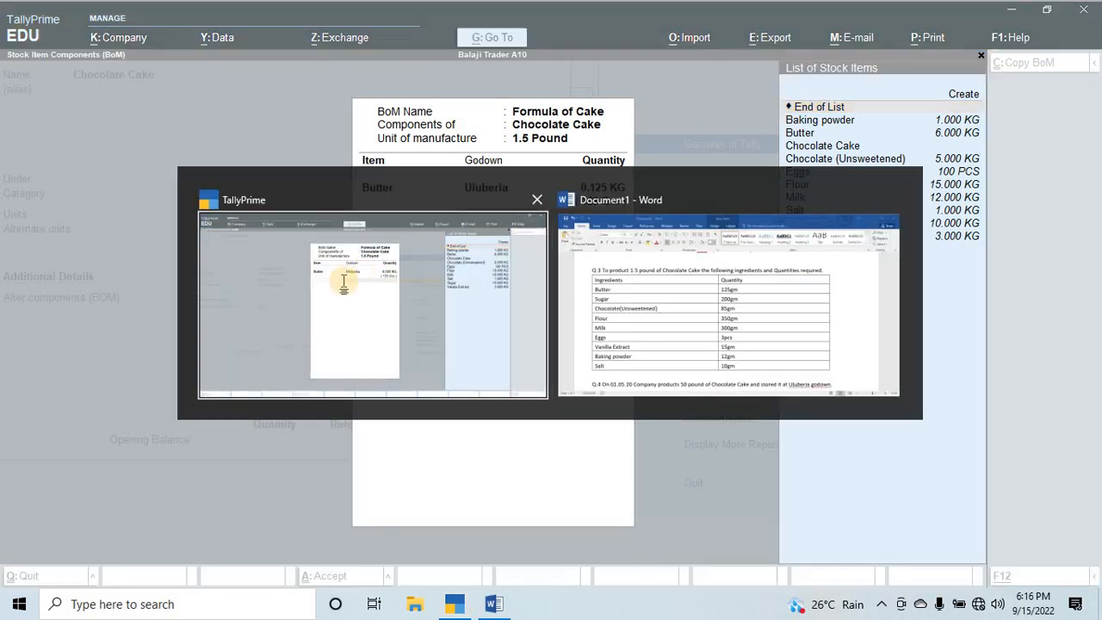
{"action": "key", "text": "alt+Tab"}
{"action": "key", "text": "alt+Tab"}
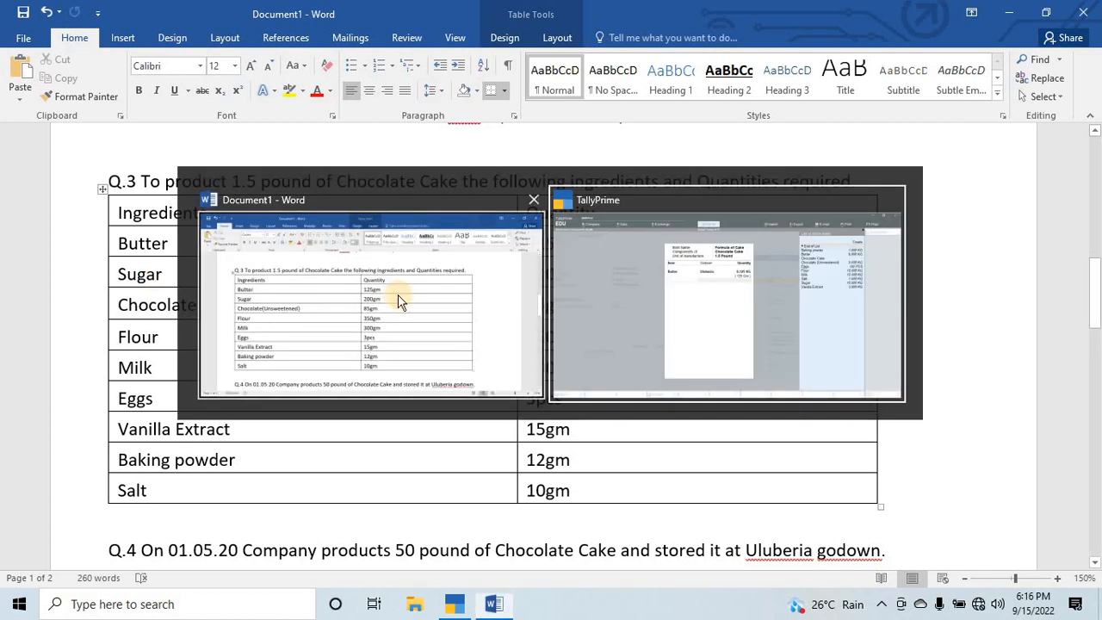
{"action": "type", "text": "S"}
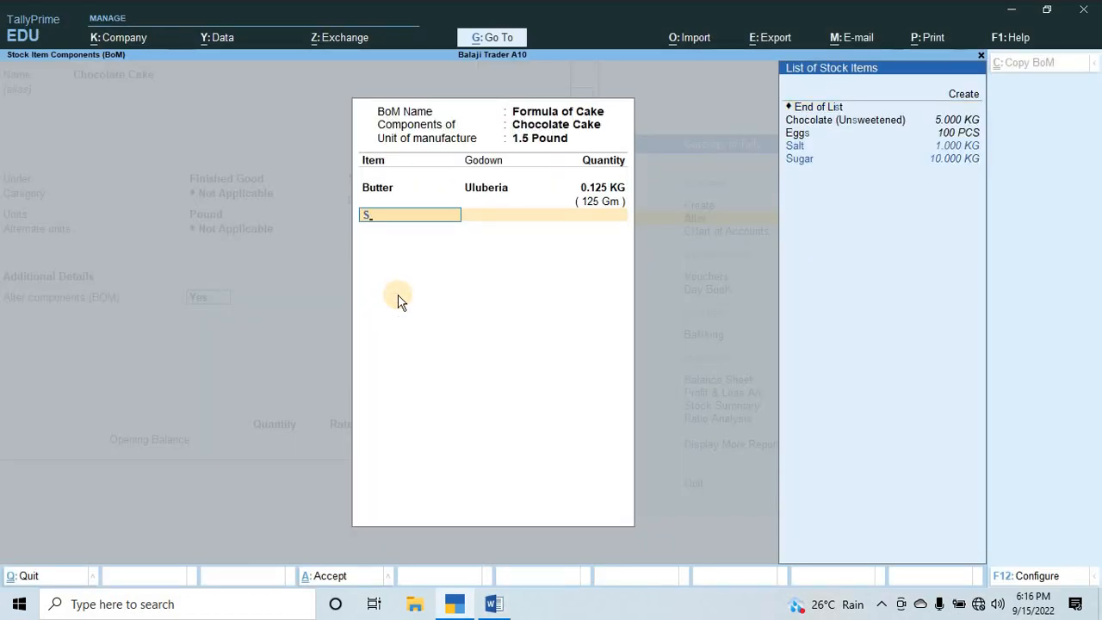
{"action": "key", "text": "Down"}
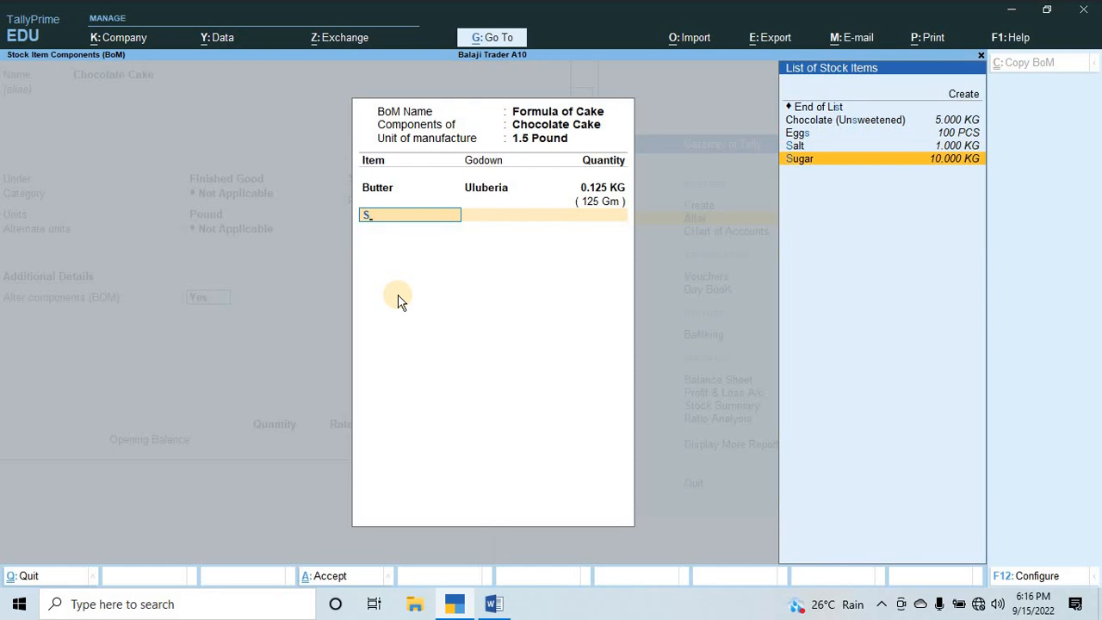
{"action": "key", "text": "Return"}
{"action": "key", "text": "Down"}
{"action": "key", "text": "Return"}
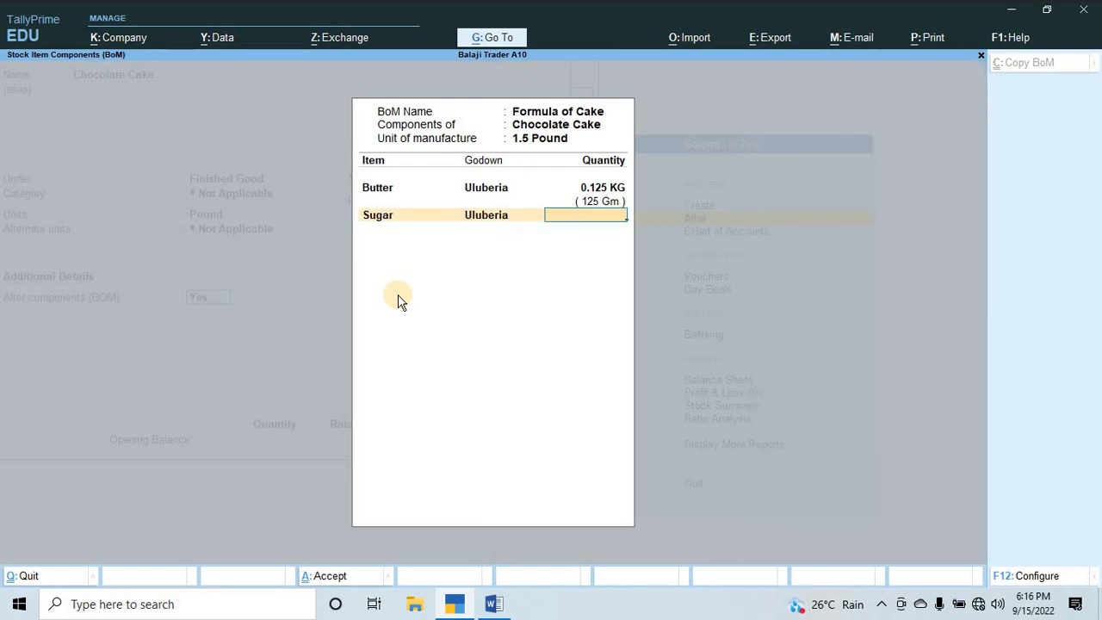
{"action": "type", "text": "200gm"}
{"action": "key", "text": "Return"}
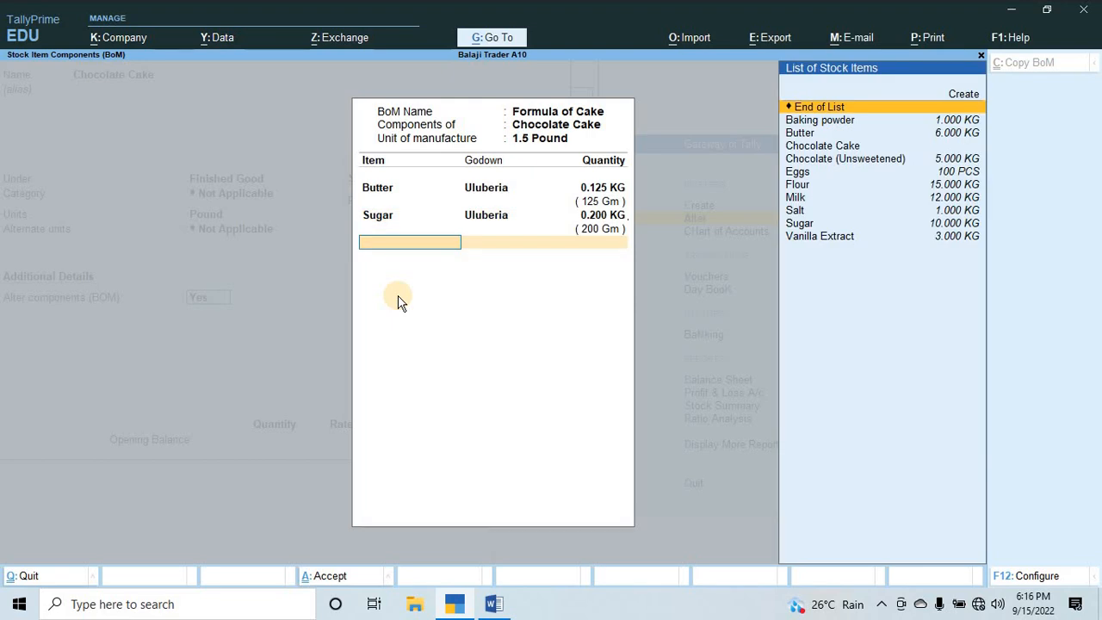
Consult the Word ingredient table, and add Chocolate (Unsweetened) from the Uluberia godown to the BOM with a quantity of 85 gm.
{"action": "key", "text": "alt+Tab"}
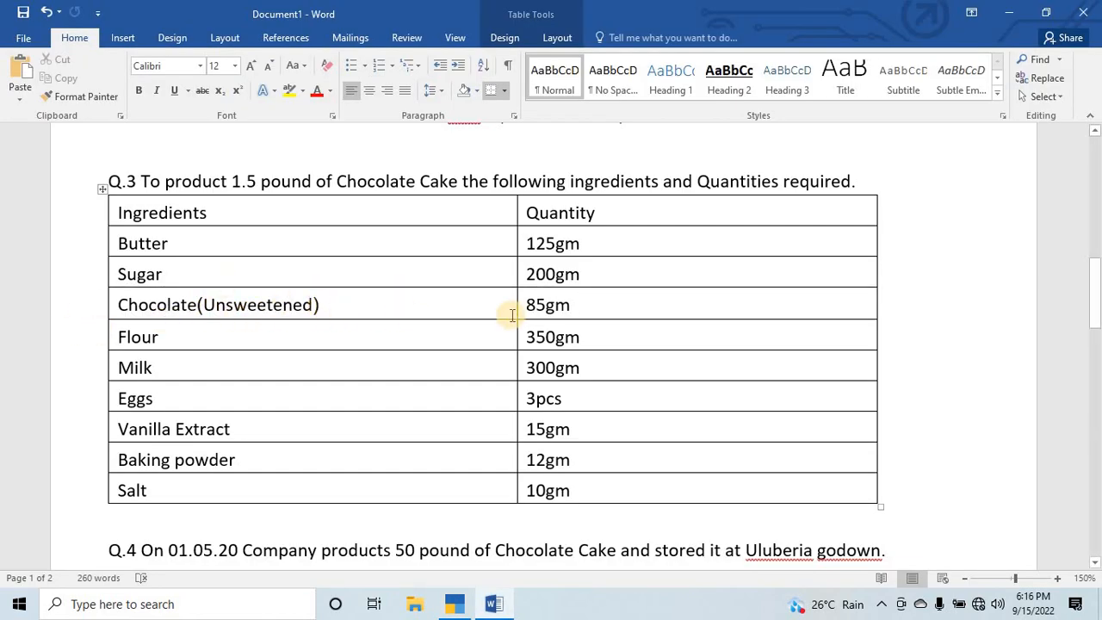
{"action": "key", "text": "alt+Tab"}
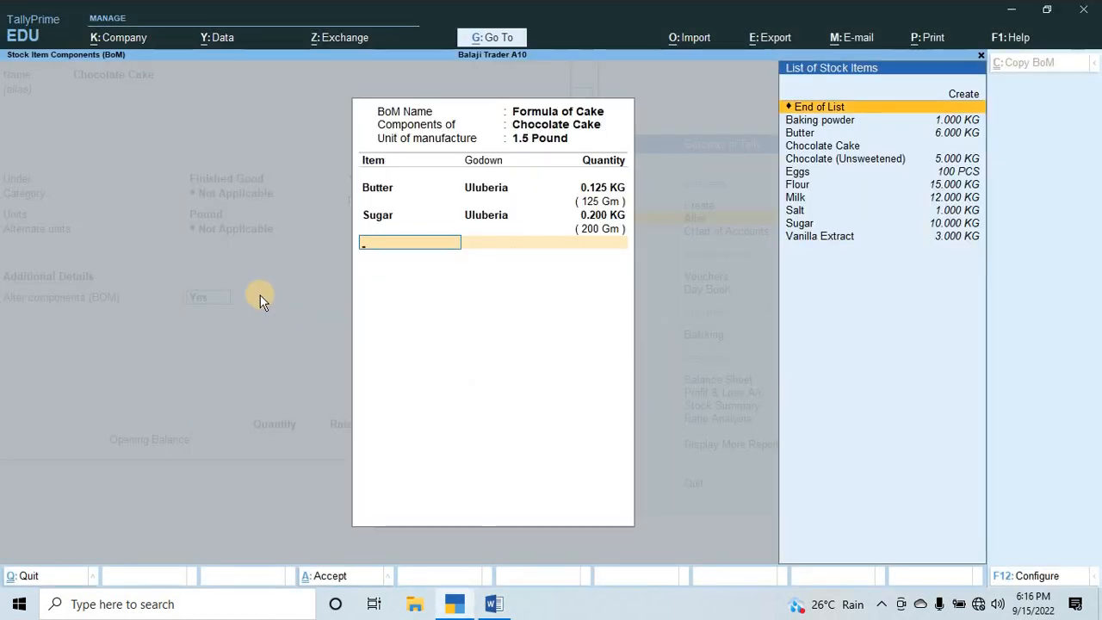
{"action": "key", "text": "Down"}
{"action": "key", "text": "Down"}
{"action": "key", "text": "Down"}
{"action": "key", "text": "Down"}
{"action": "key", "text": "Return"}
{"action": "key", "text": "Down"}
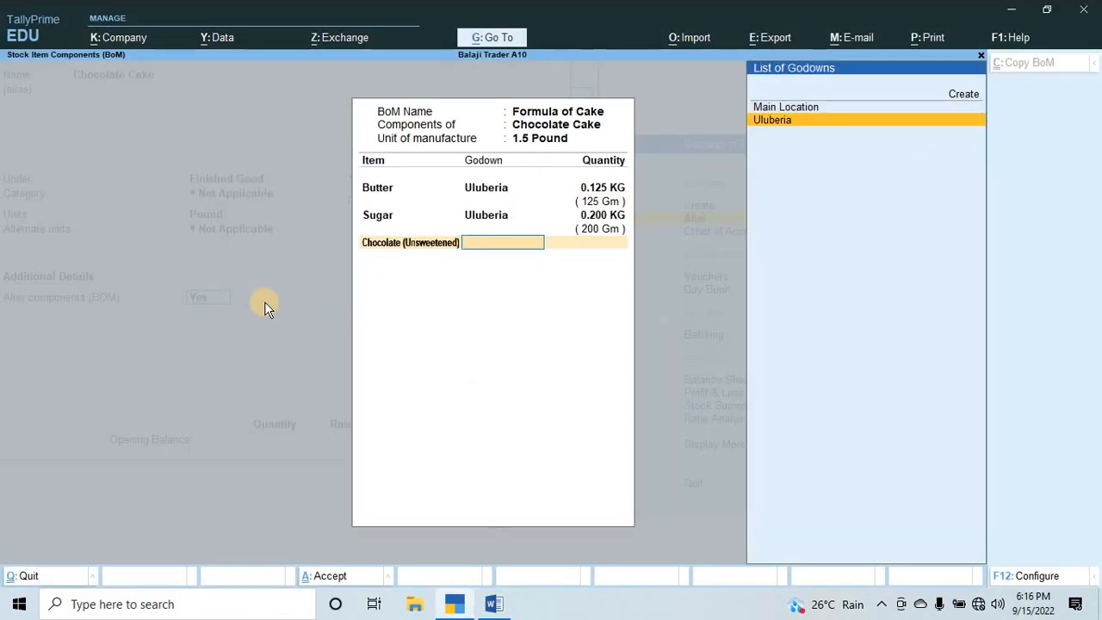
{"action": "key", "text": "Return"}
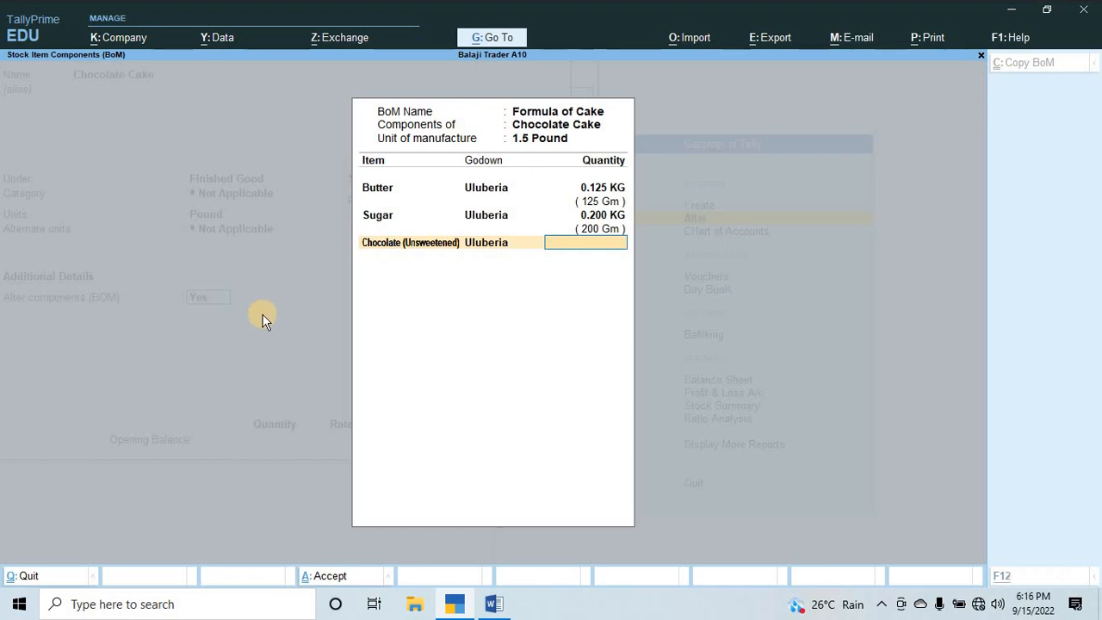
{"action": "key", "text": "alt+Tab"}
{"action": "key", "text": "alt+Tab"}
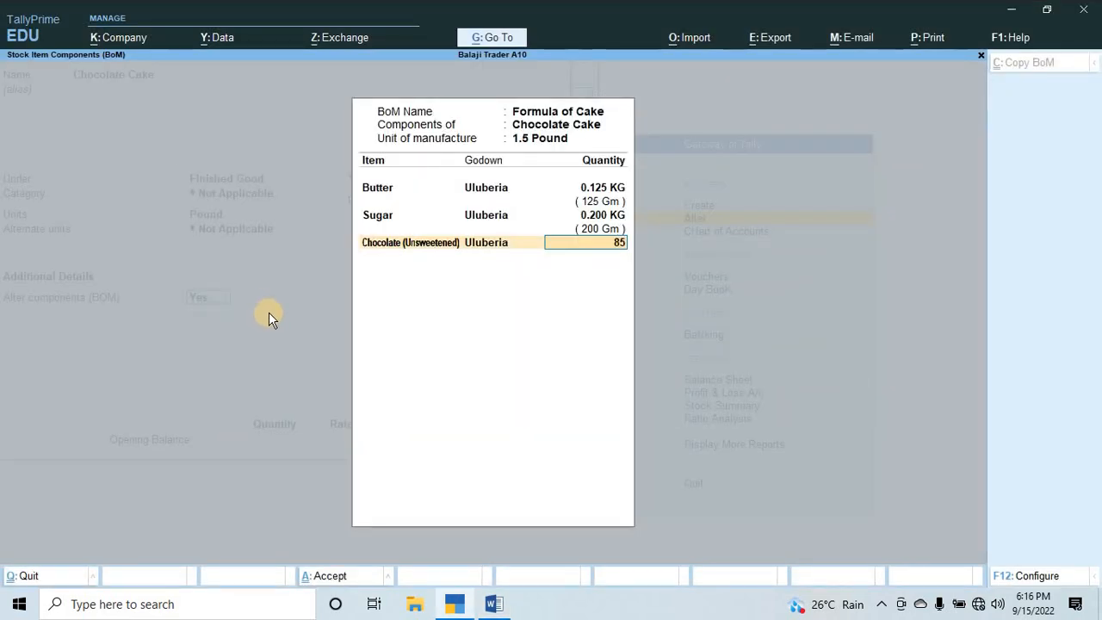
{"action": "key", "text": "Return"}
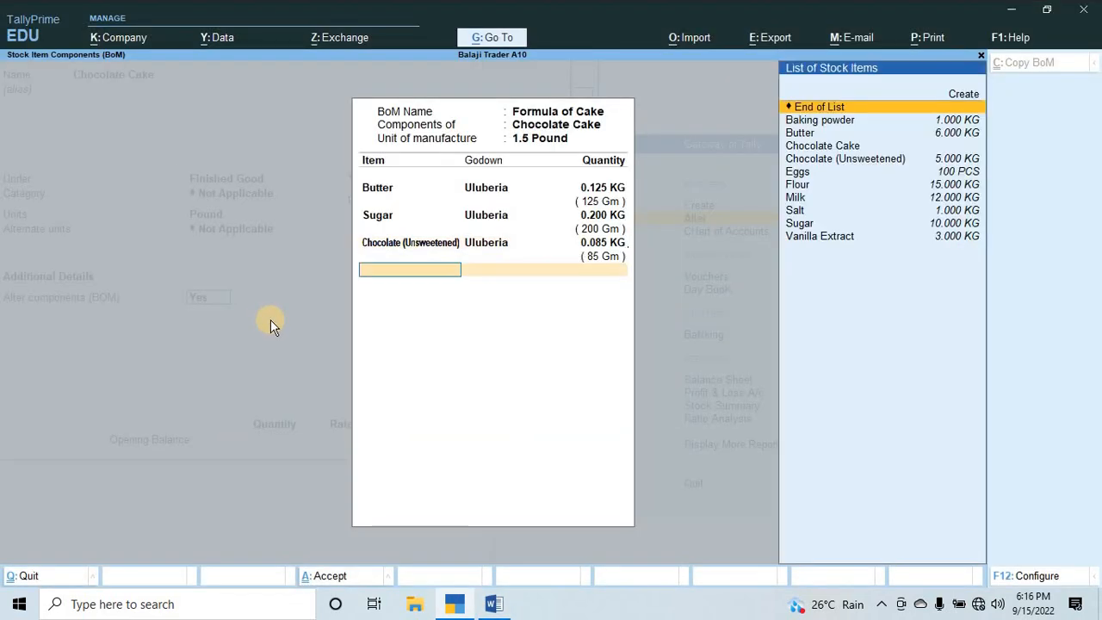
Check the next ingredient in Word, and add Flour from the Uluberia godown to the BOM with a quantity of 350 gm.
{"action": "key", "text": "alt+Tab"}
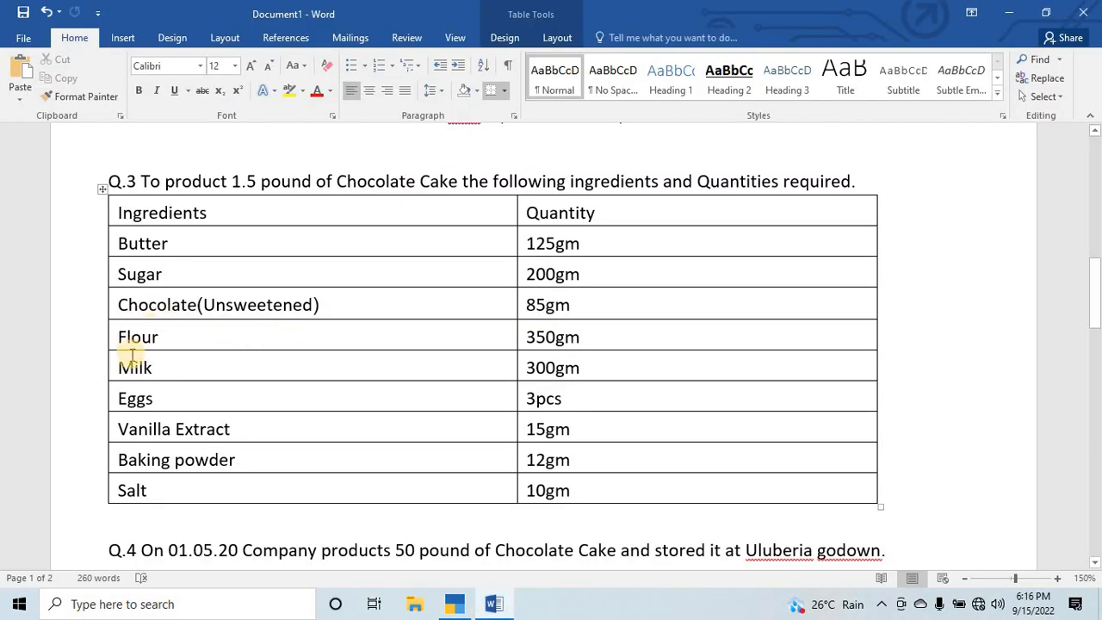
{"action": "key", "text": "alt+Tab"}
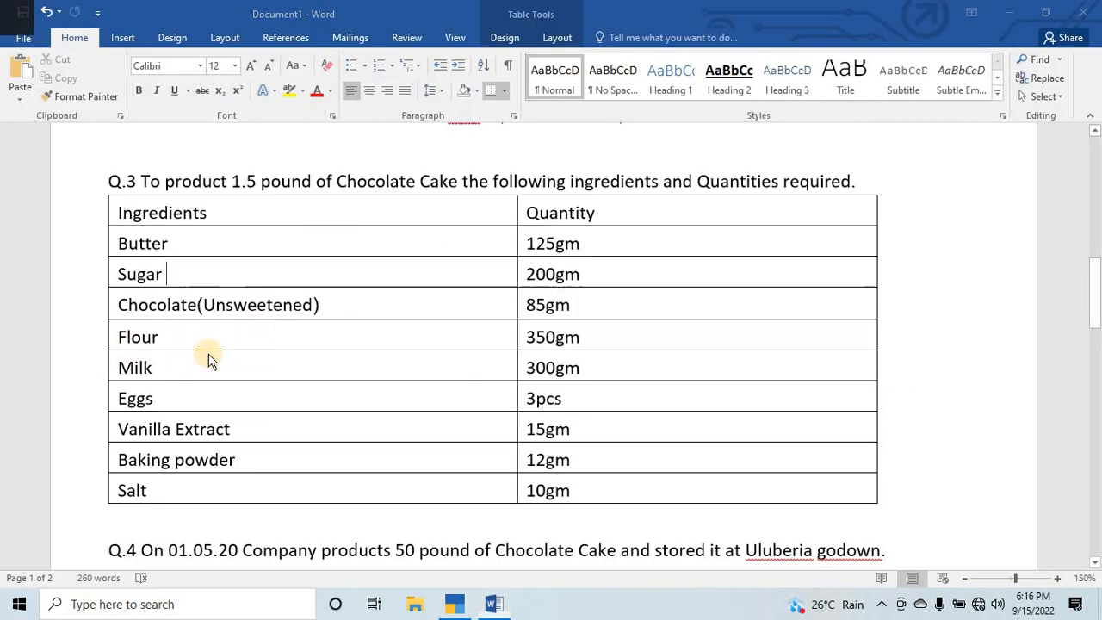
{"action": "key", "text": "Down"}
{"action": "key", "text": "Down"}
{"action": "key", "text": "Down"}
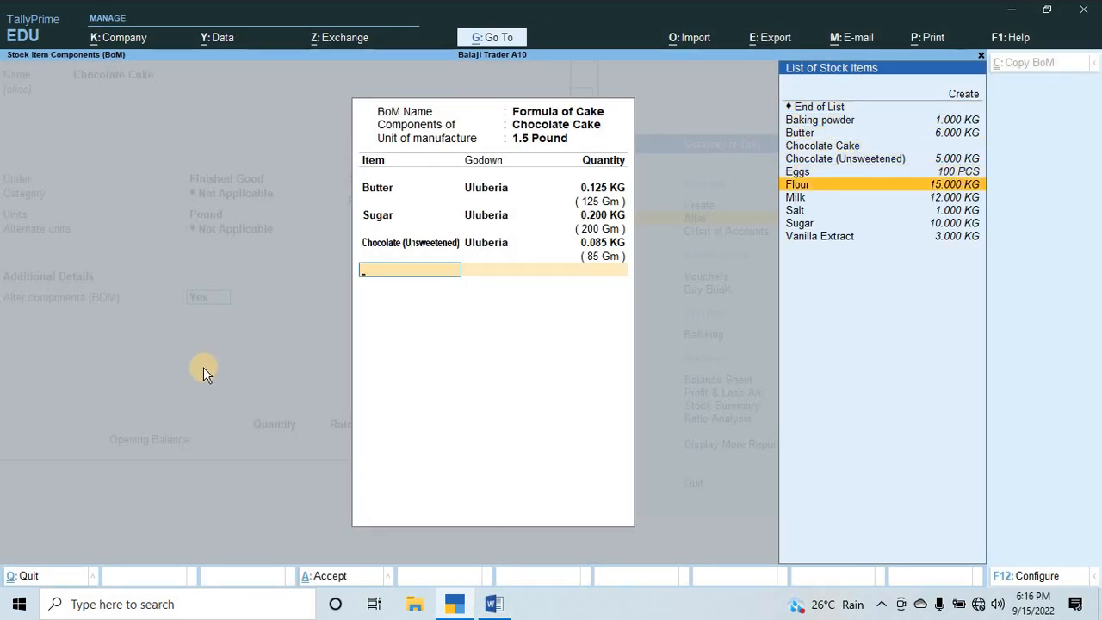
{"action": "key", "text": "Return"}
{"action": "key", "text": "Down"}
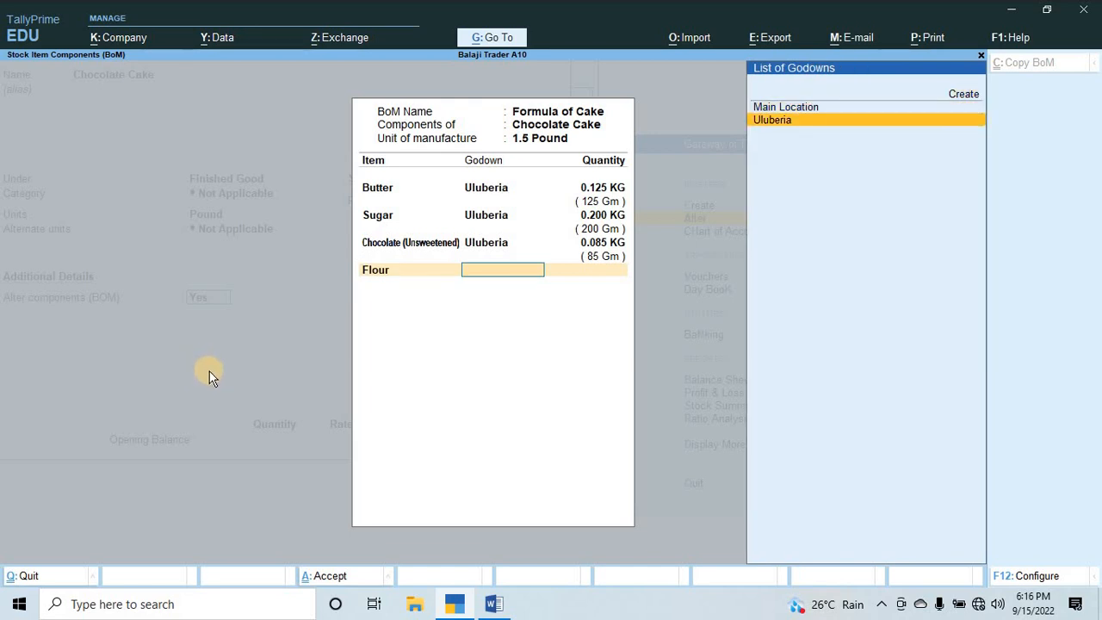
{"action": "key", "text": "Return"}
{"action": "type", "text": "350gm"}
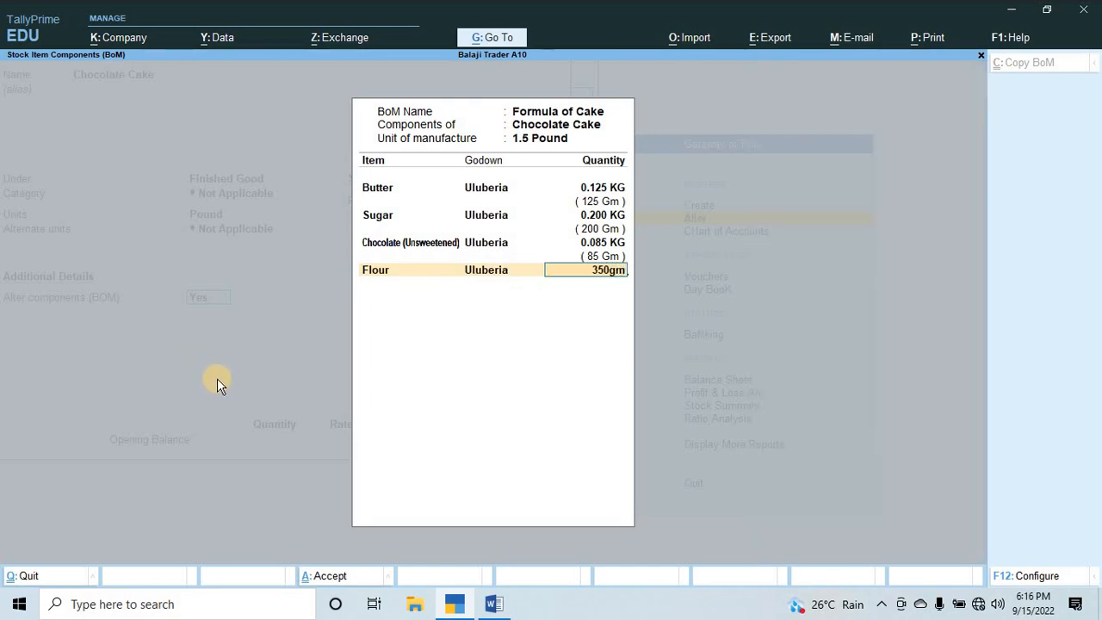
{"action": "key", "text": "Return"}
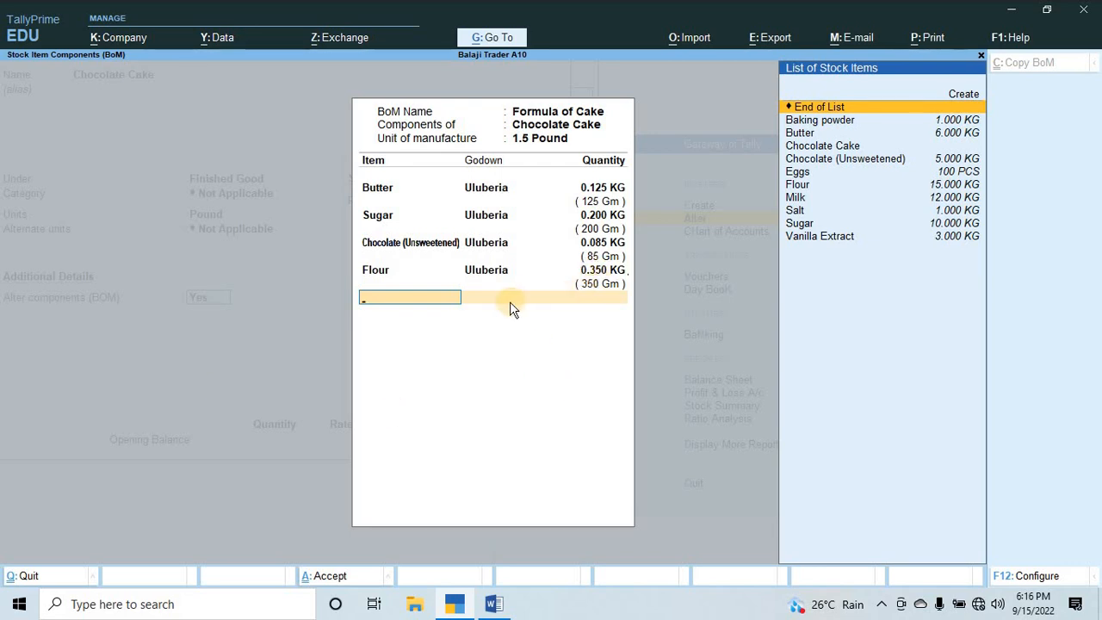
Check the ingredient after Flour in Word, and add Milk from the Uluberia godown to the BOM with a quantity of 300 gm.
{"action": "key", "text": "alt+Tab"}
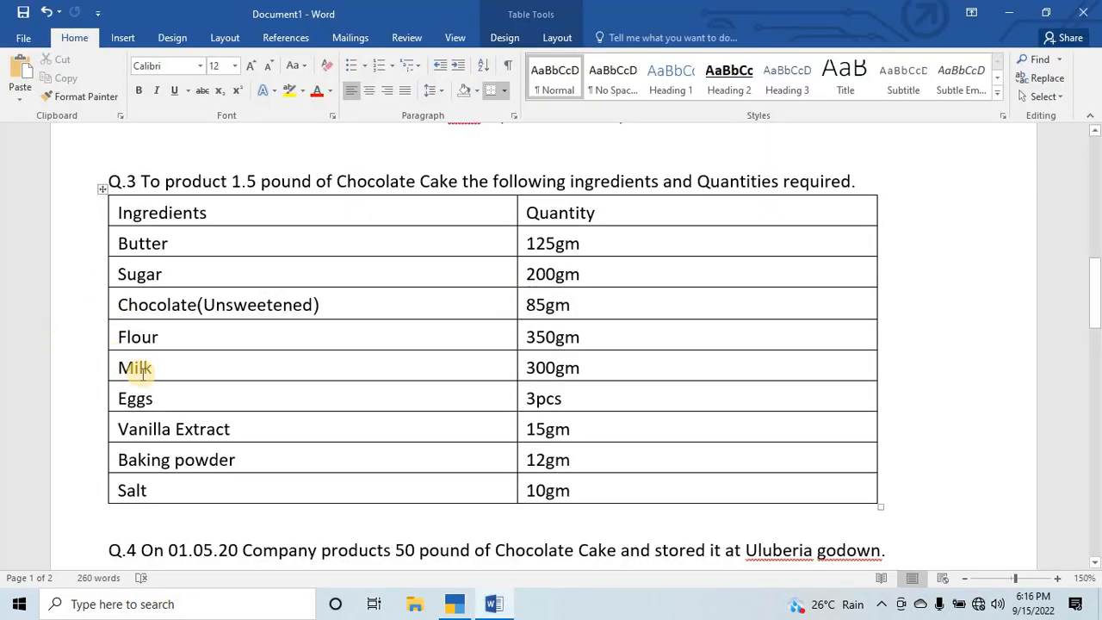
{"action": "key", "text": "alt+Tab"}
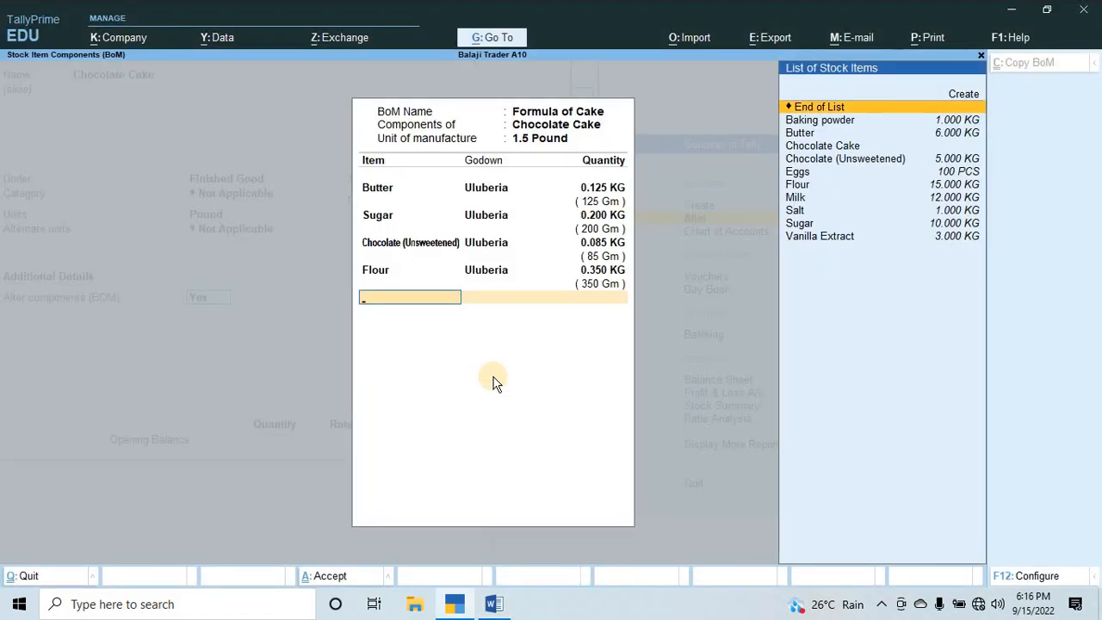
{"action": "type", "text": "mi"}
{"action": "key", "text": "Return"}
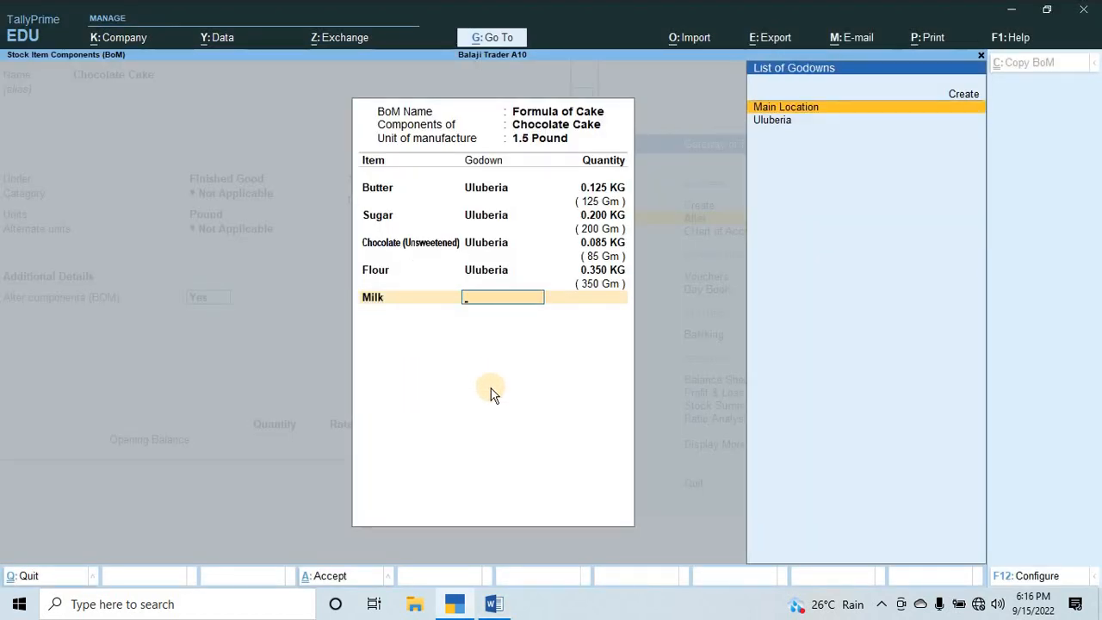
{"action": "key", "text": "Down"}
{"action": "key", "text": "Return"}
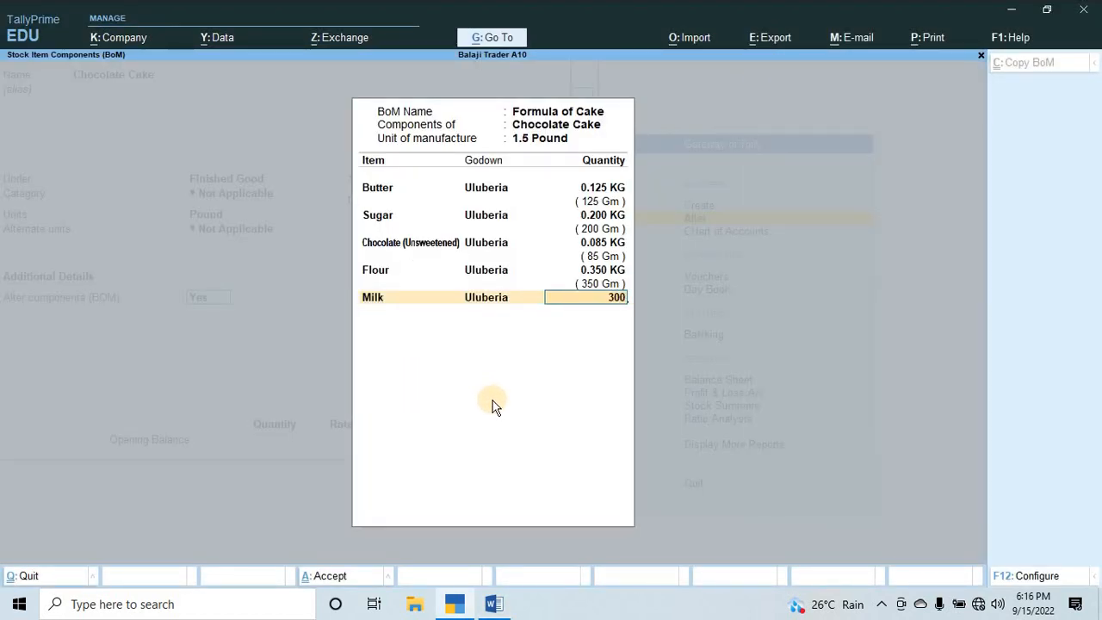
{"action": "type", "text": "300gm"}
{"action": "key", "text": "Return"}
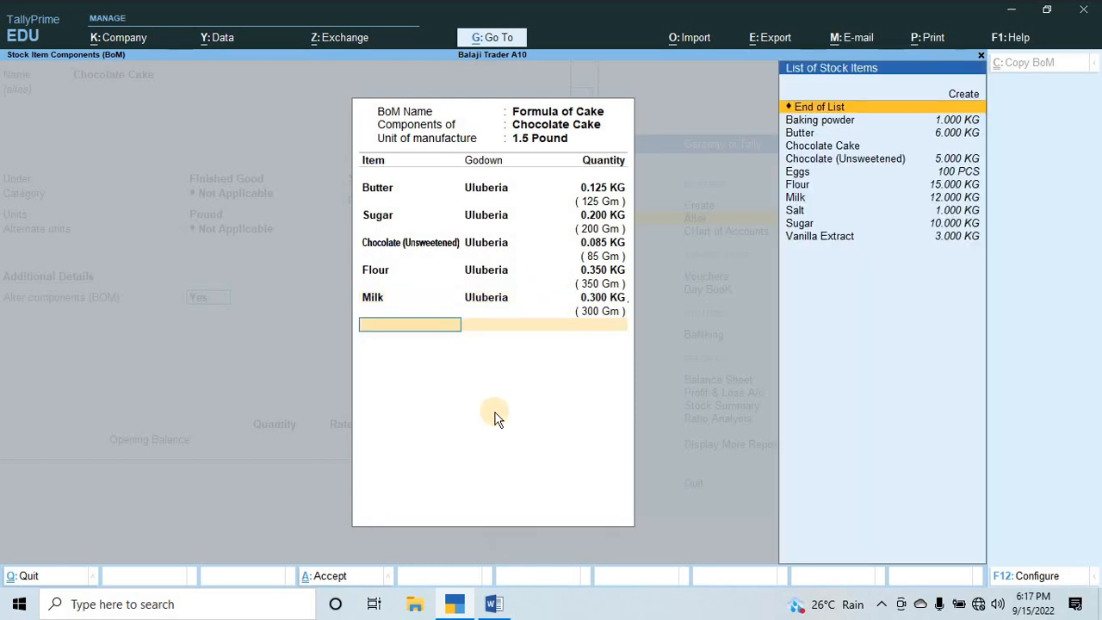
Check the ingredient after Milk in Word, and add Eggs from the Uluberia godown to the BOM with a quantity of 3.
{"action": "key", "text": "alt+Tab"}
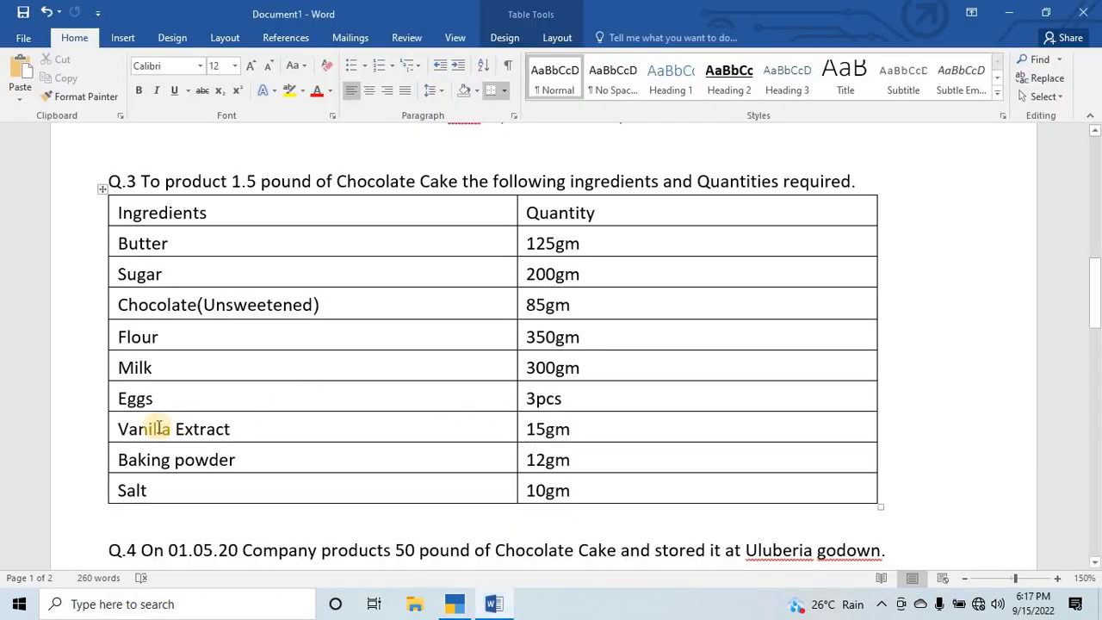
{"action": "key", "text": "alt"}
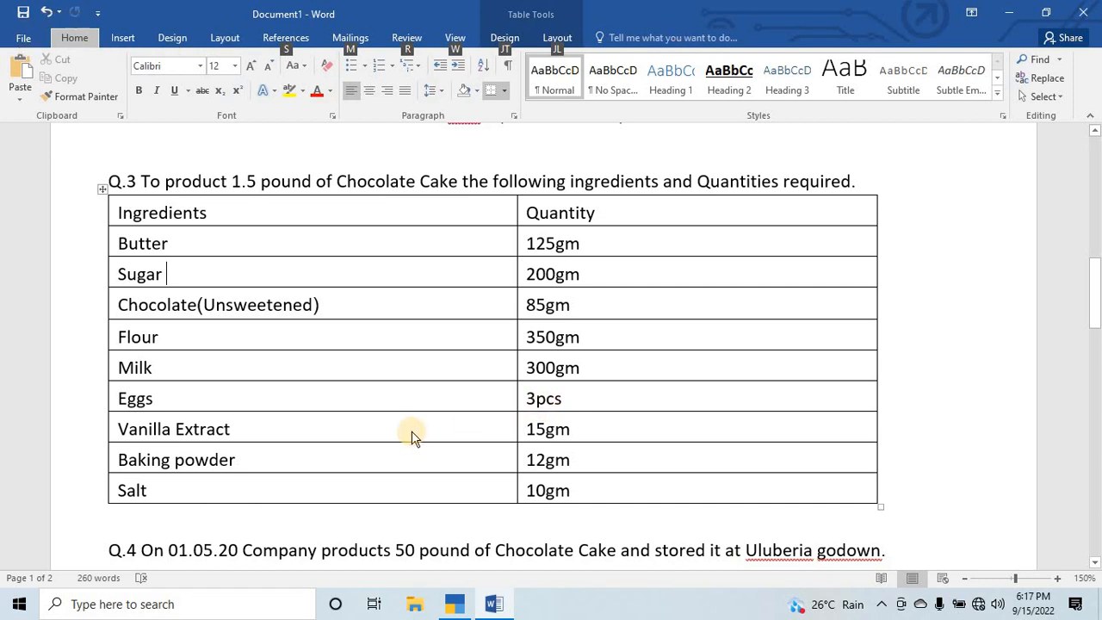
{"action": "key", "text": "alt+Tab"}
{"action": "type", "text": "e"}
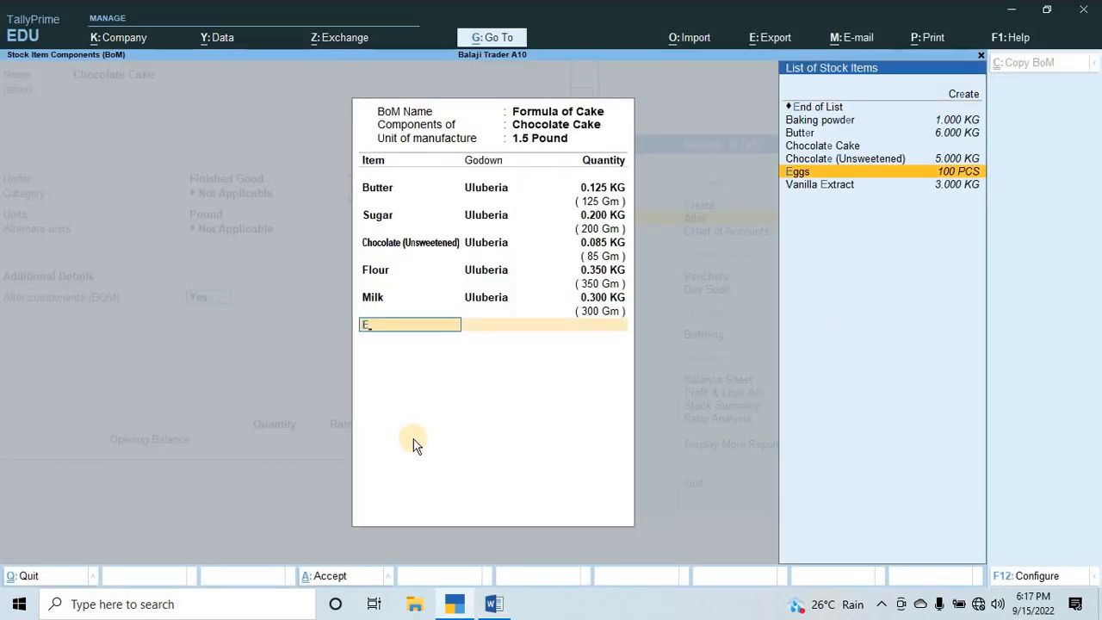
{"action": "key", "text": "Return"}
{"action": "key", "text": "Down"}
{"action": "key", "text": "Return"}
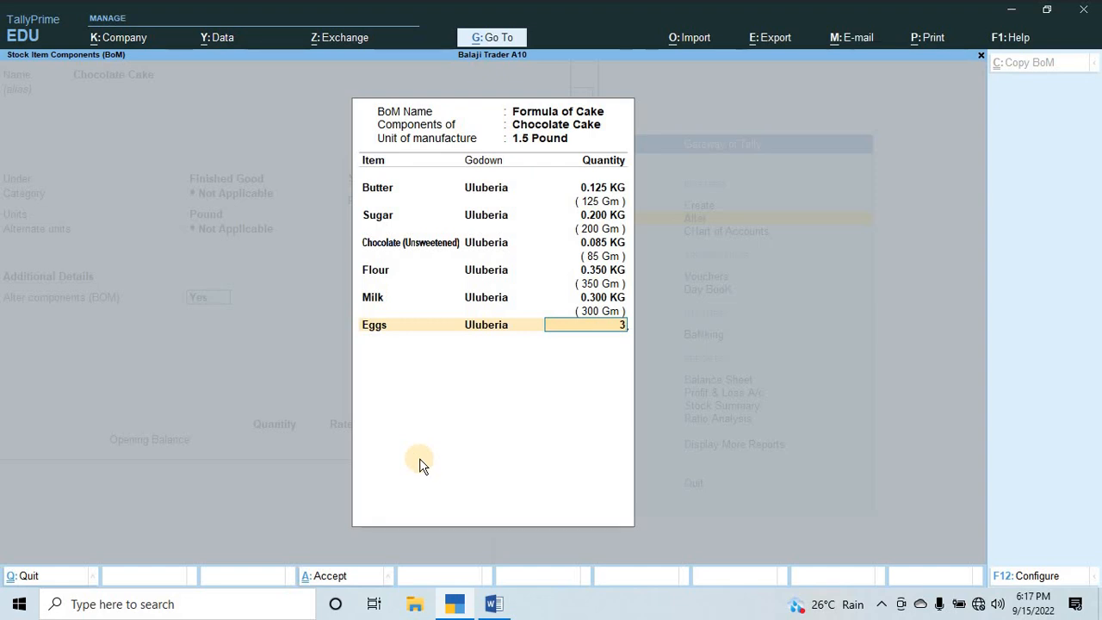
{"action": "key", "text": "Return"}
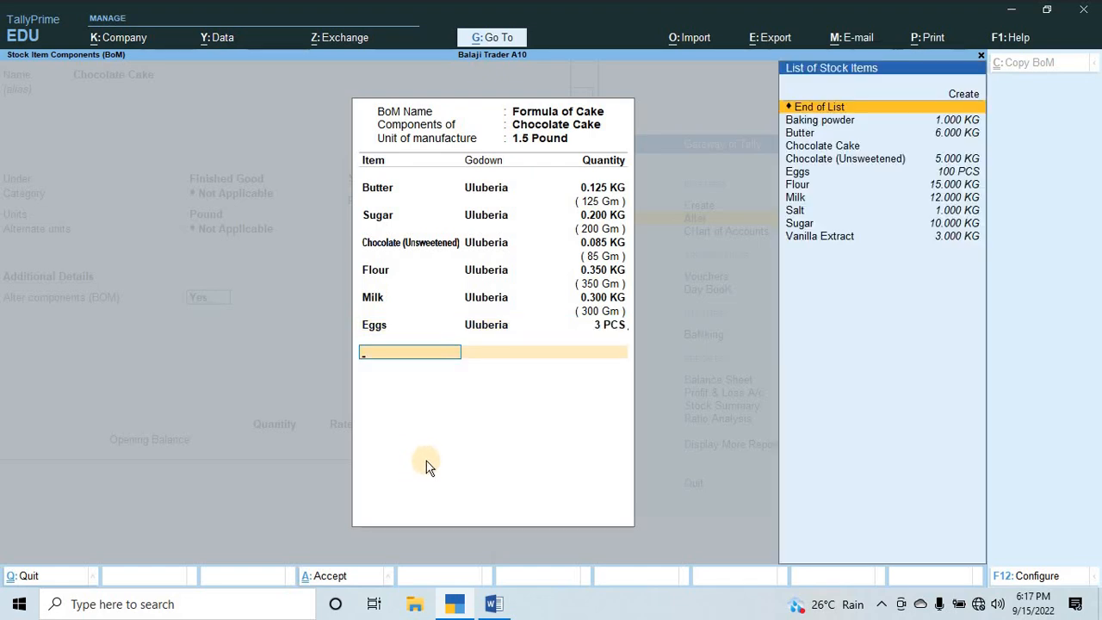
Check the ingredient after Eggs in Word, and add Vanilla Extract from the Uluberia godown to the BOM with a quantity of 15 gm.
{"action": "key", "text": "alt+Tab"}
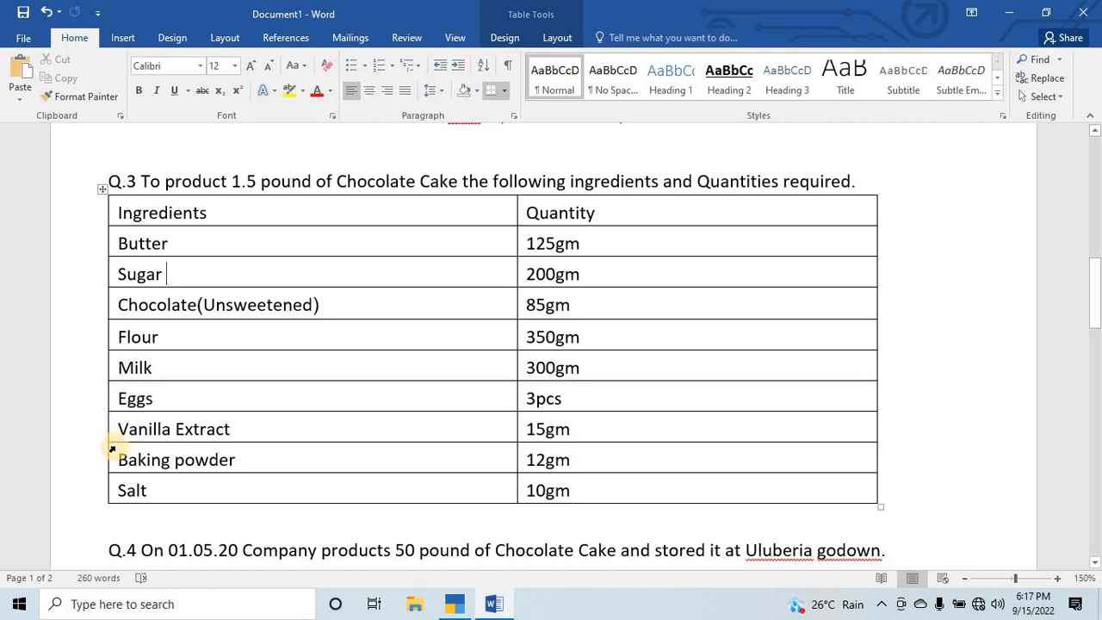
{"action": "key", "text": "alt+Tab"}
{"action": "type", "text": "v"}
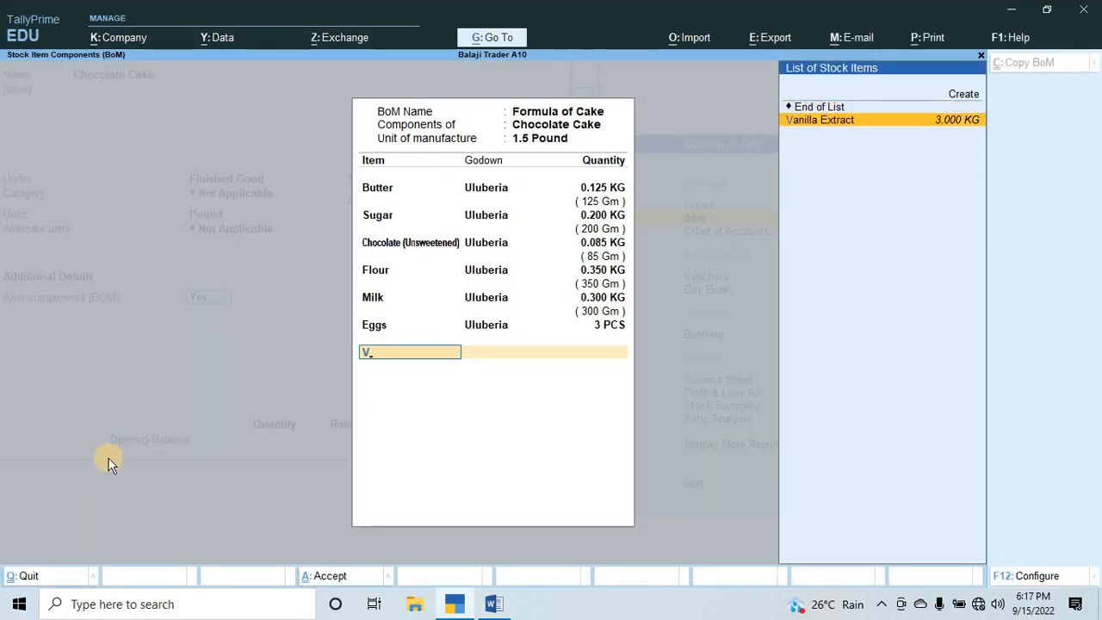
{"action": "key", "text": "Return"}
{"action": "key", "text": "Down"}
{"action": "key", "text": "alt+Tab"}
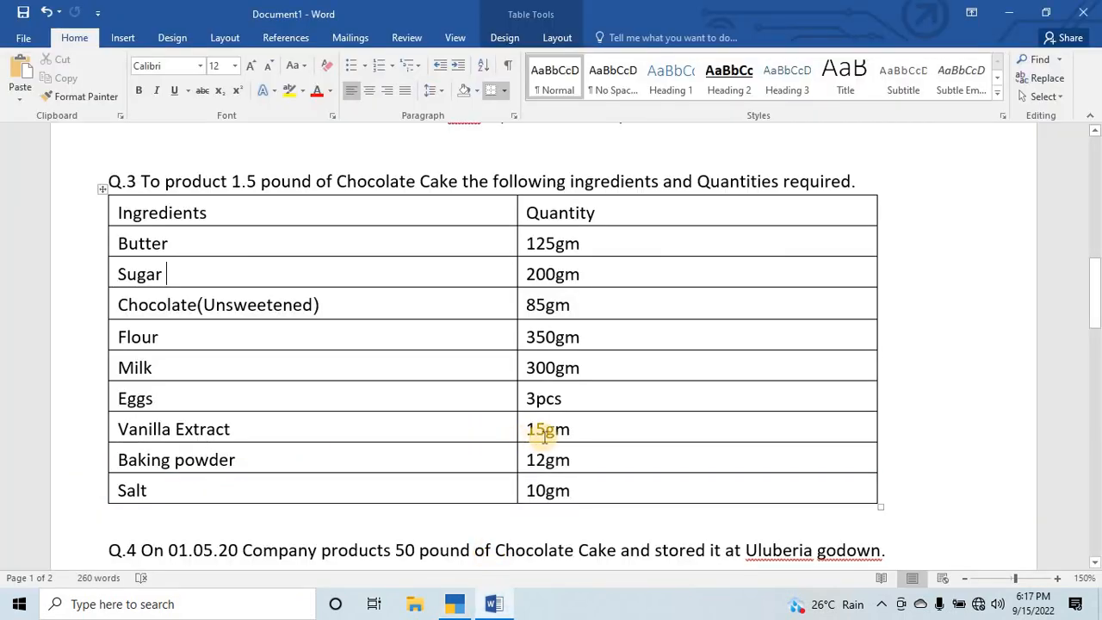
{"action": "key", "text": "alt+Tab"}
{"action": "key", "text": "Return"}
{"action": "type", "text": "15"}
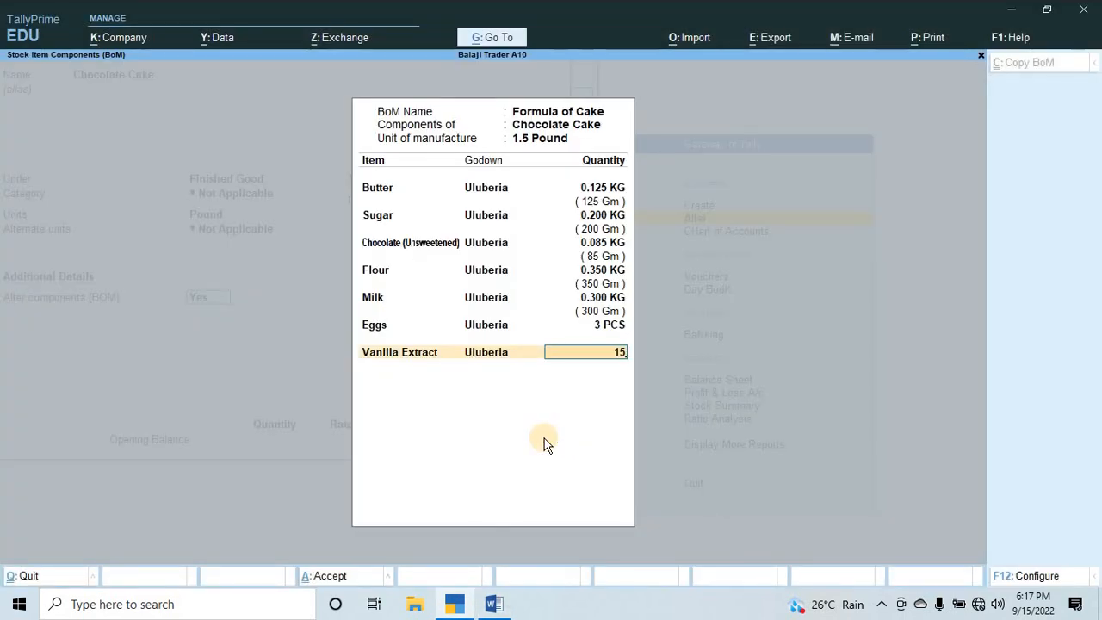
{"action": "type", "text": "gm"}
{"action": "key", "text": "Return"}
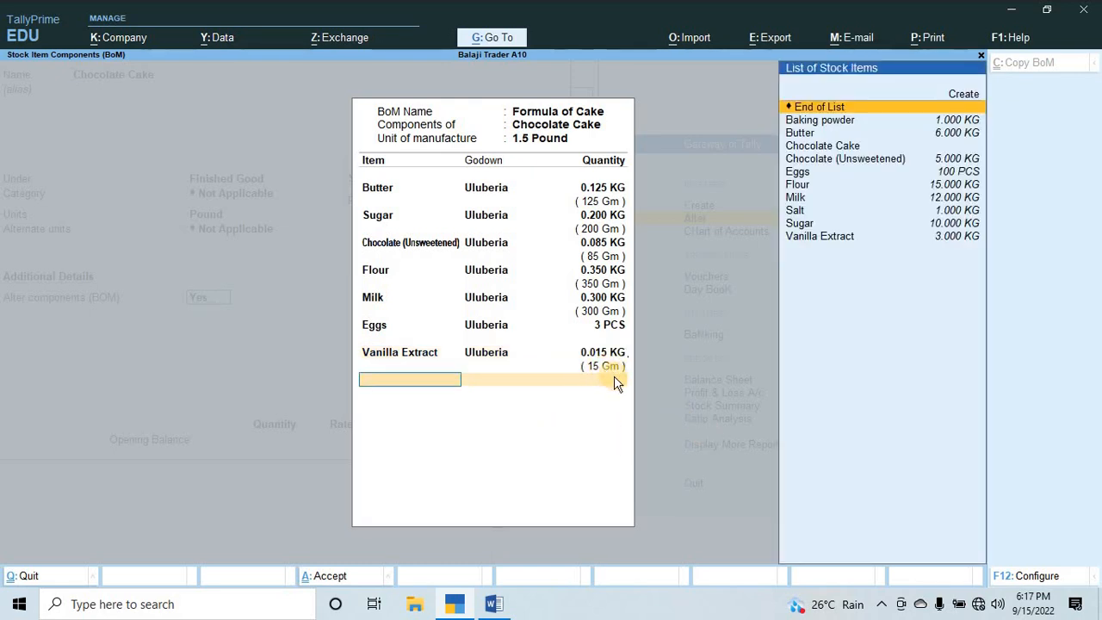
Check the ingredient after Vanilla Extract in Word, and add Baking powder from the Uluberia godown to the BOM with a quantity of 12 gm.
{"action": "key", "text": "alt+Tab"}
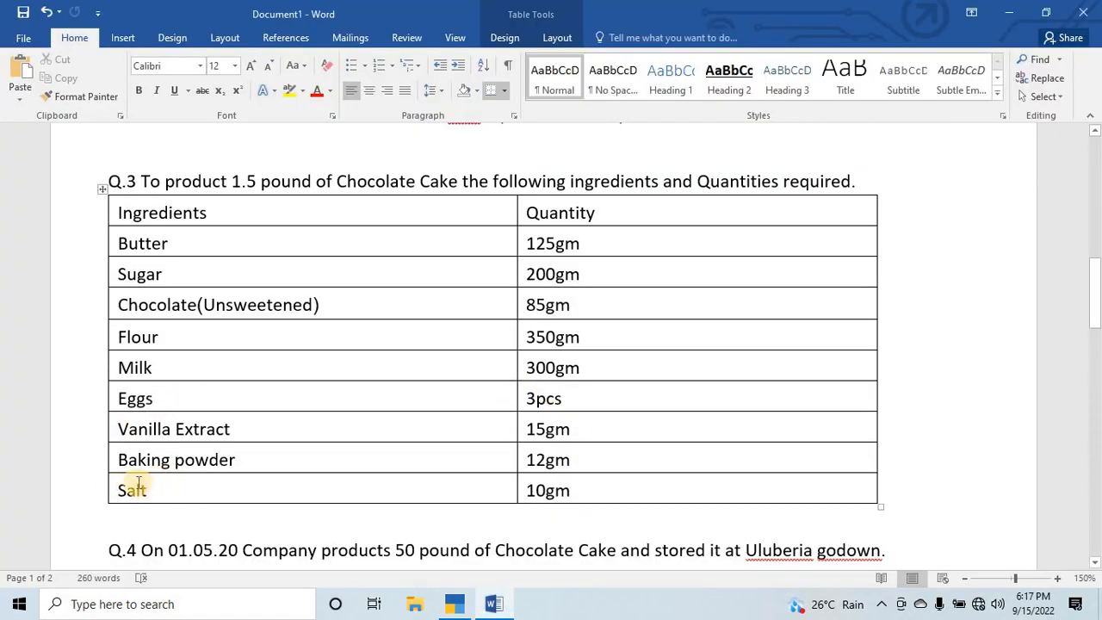
{"action": "key", "text": "alt+Tab"}
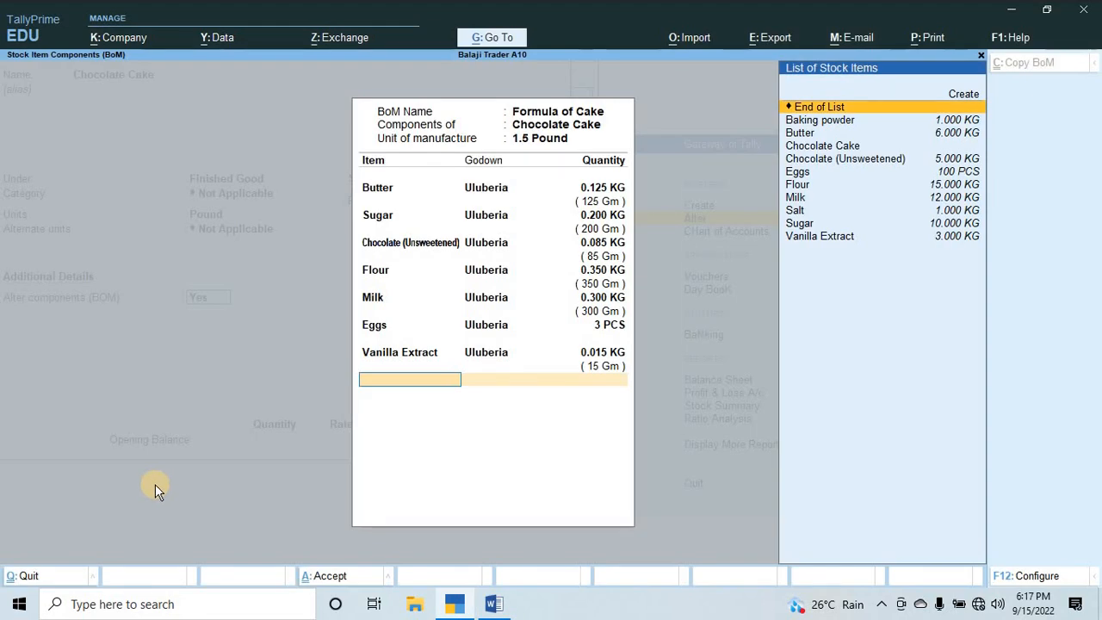
{"action": "type", "text": "b"}
{"action": "key", "text": "Return"}
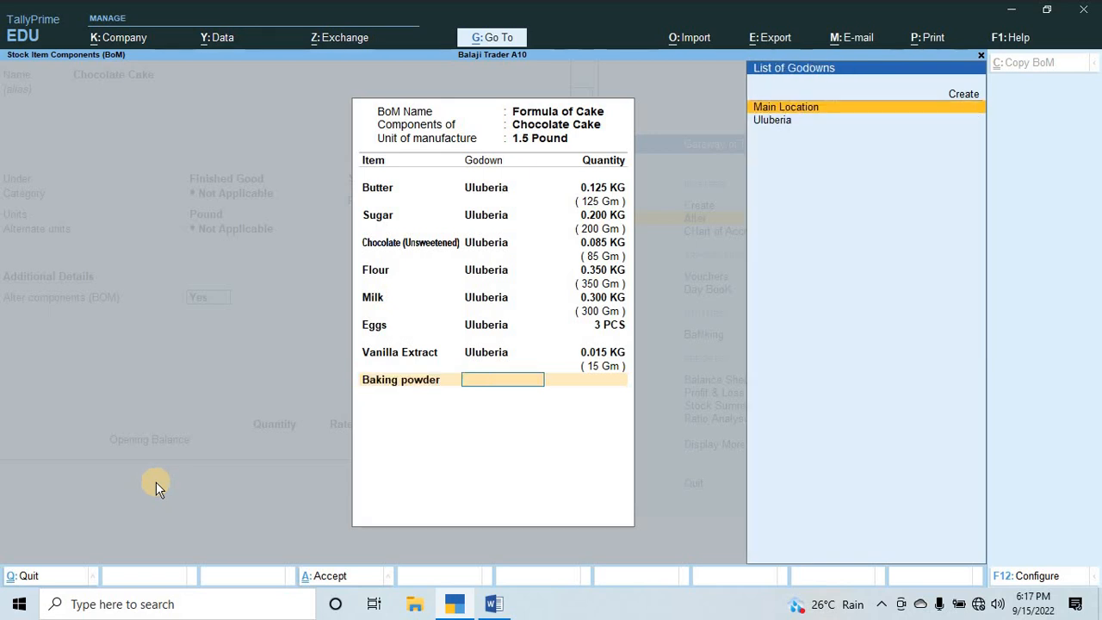
{"action": "key", "text": "Down"}
{"action": "key", "text": "Return"}
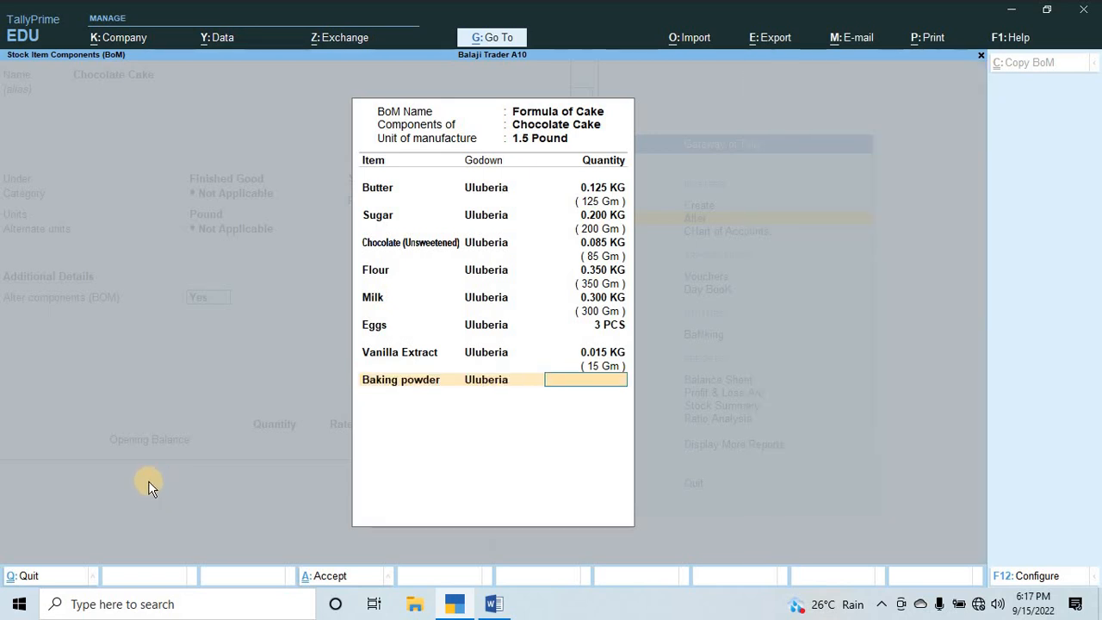
{"action": "type", "text": "12gm"}
{"action": "key", "text": "Return"}
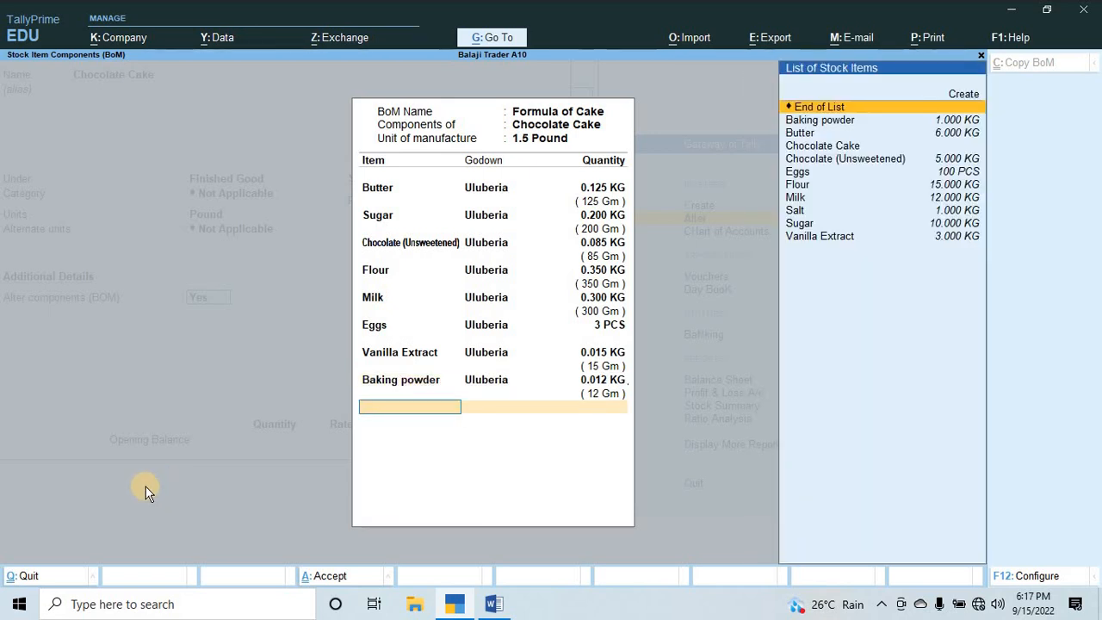
Check the last ingredient in Word, and add Salt from the Uluberia godown to the BOM with a quantity of 10 gm.
{"action": "key", "text": "alt+Tab"}
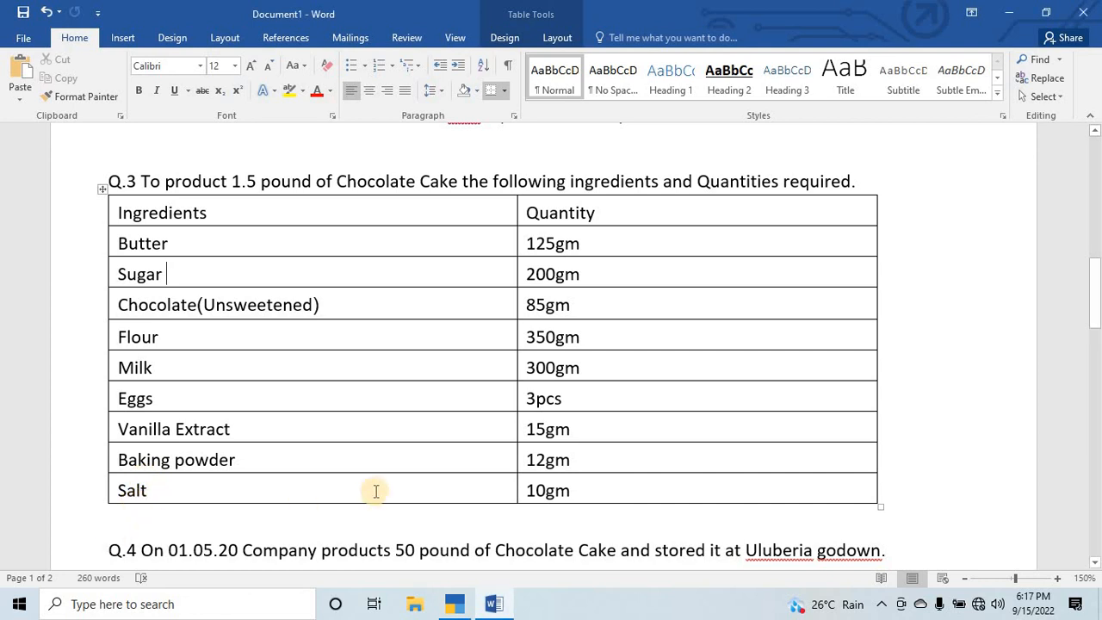
{"action": "key", "text": "alt+Tab"}
{"action": "type", "text": "s"}
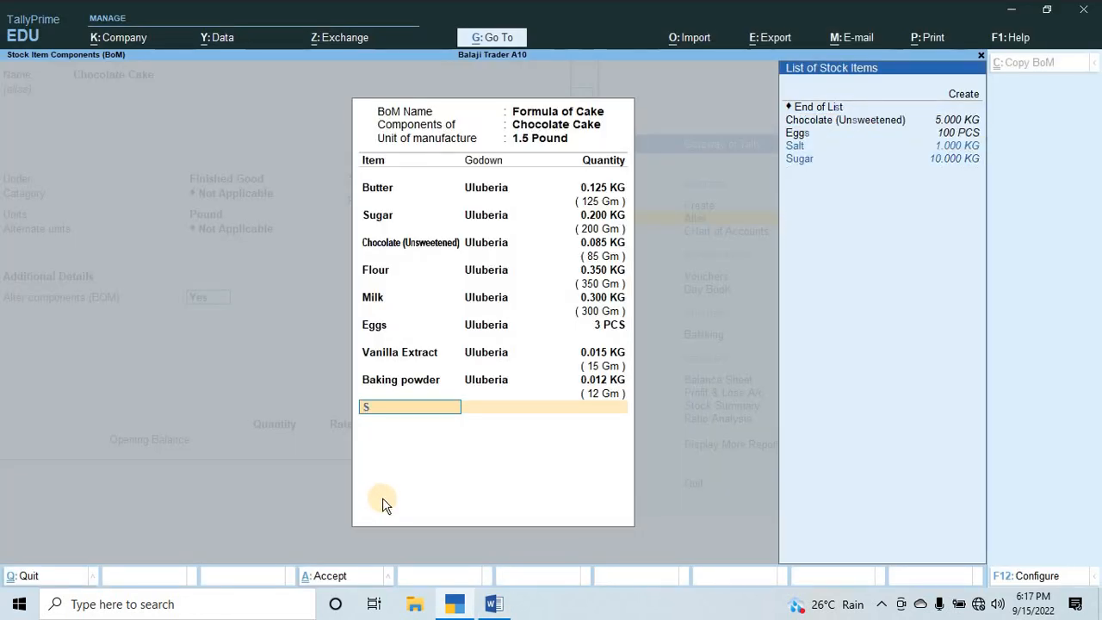
{"action": "key", "text": "Return"}
{"action": "key", "text": "Down"}
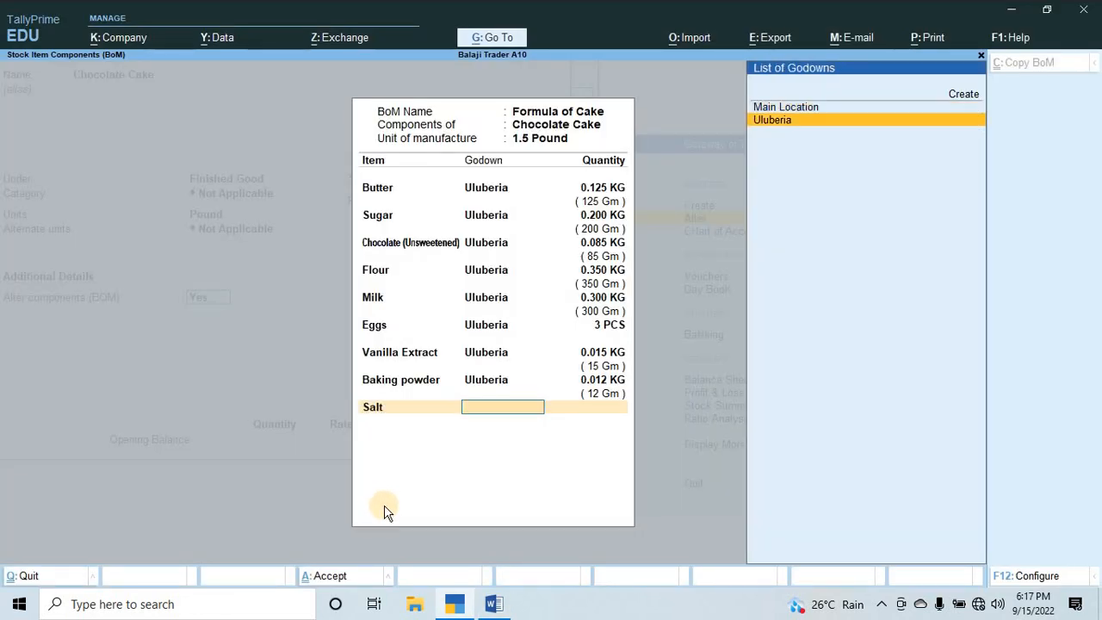
{"action": "key", "text": "Return"}
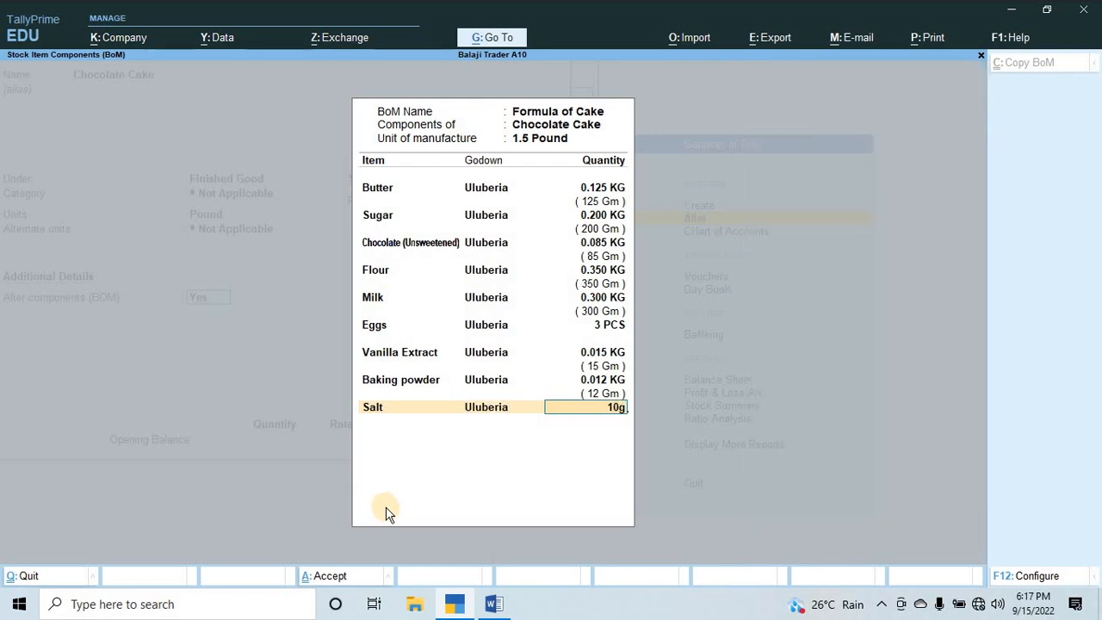
{"action": "key", "text": "Return"}
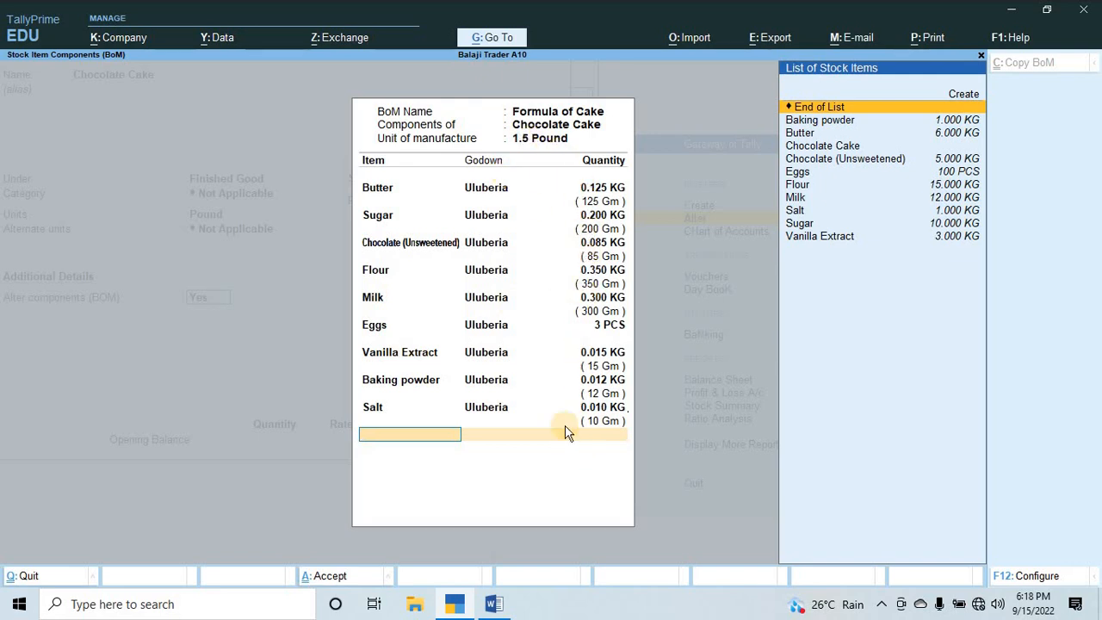
Finish the Formula of Cake BOM, save the Chocolate Cake stock item, and return to the Gateway of Tally.
{"action": "key", "text": "Return"}
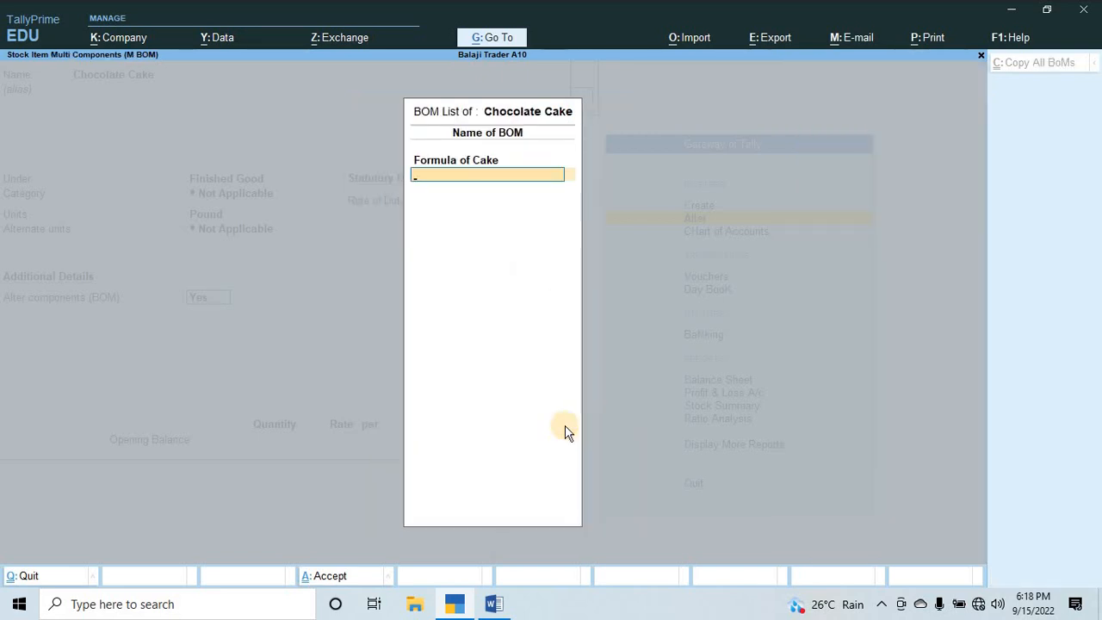
{"action": "key", "text": "Return"}
{"action": "key", "text": "Return"}
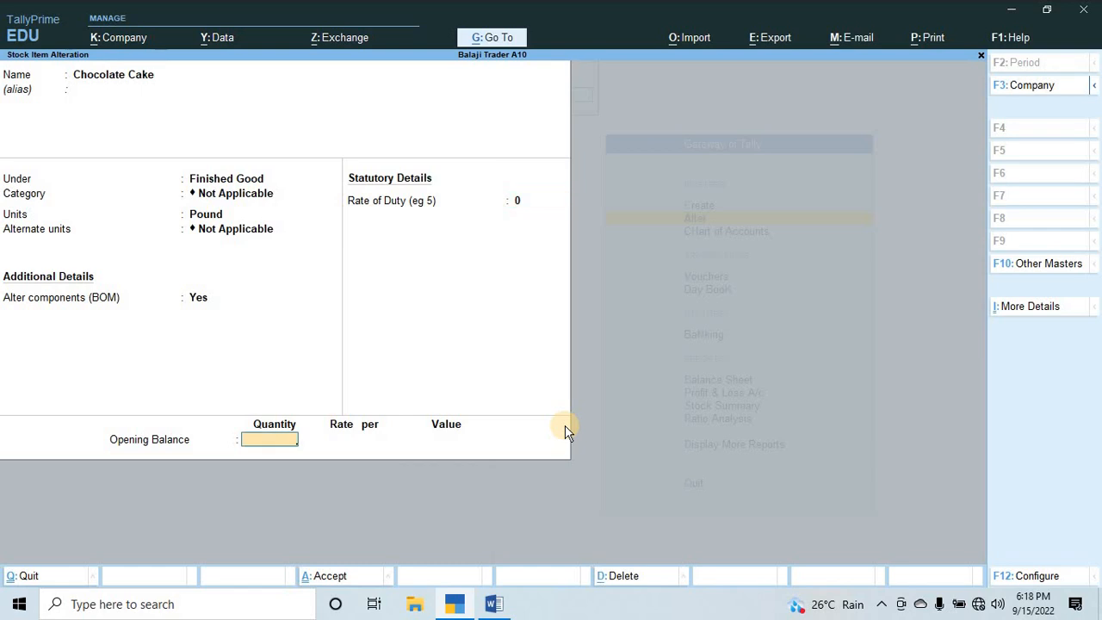
{"action": "key", "text": "Return"}
{"action": "key", "text": "Return"}
{"action": "key", "text": "Escape"}
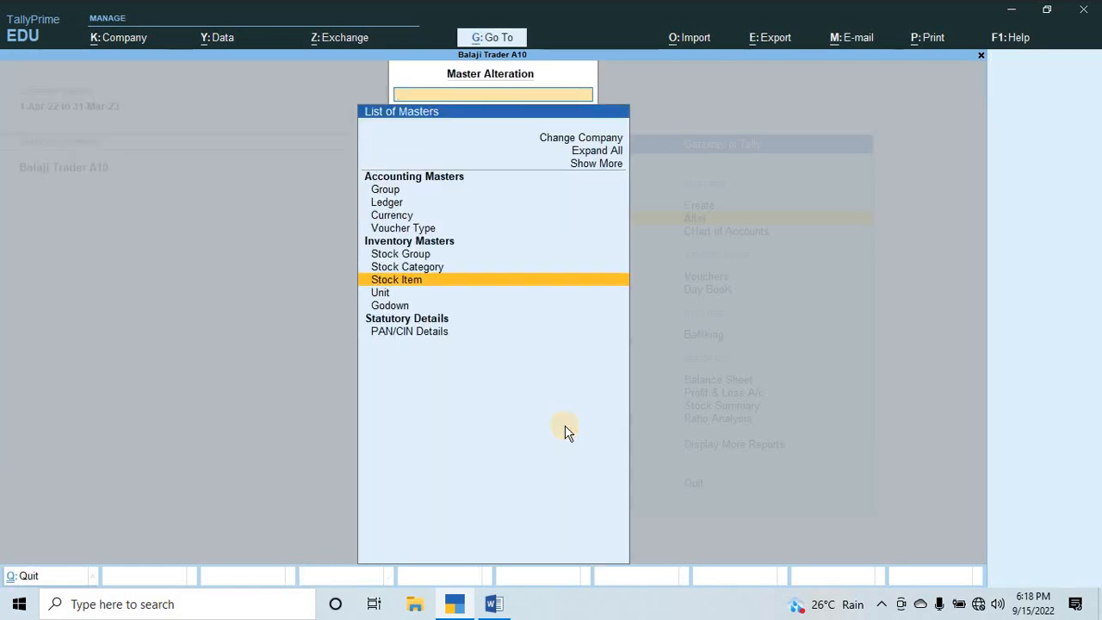
{"action": "key", "text": "Escape"}
Switch to Word and read Q.4 on producing Chocolate Cake, including the labour expenses and the other percentage-based expenses.
{"action": "key", "text": "alt+Tab"}
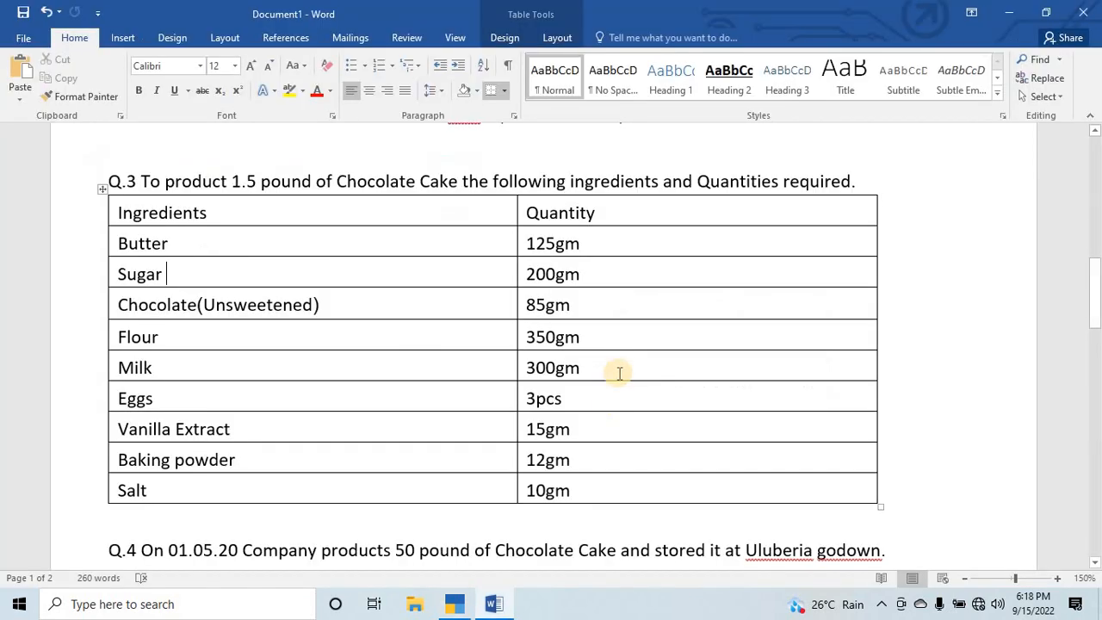
{"action": "scroll", "coordinate": [615, 370], "scroll_direction": "down", "scroll_amount": 5}
{"action": "scroll", "coordinate": [167, 283], "scroll_direction": "down", "scroll_amount": 1}
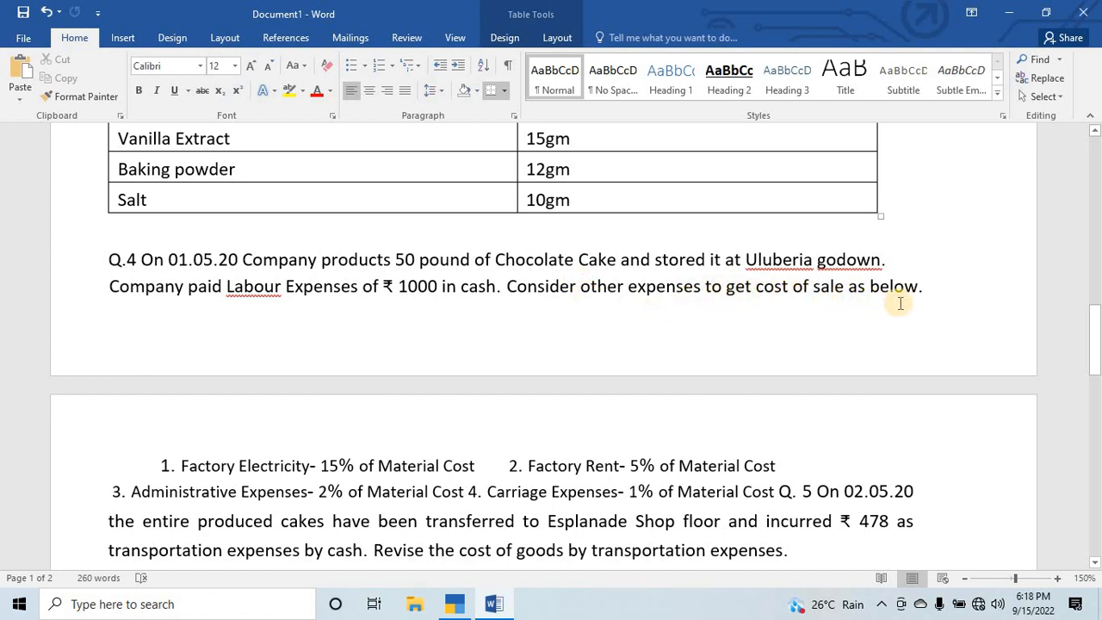
{"action": "scroll", "coordinate": [502, 393], "scroll_direction": "down", "scroll_amount": 1}
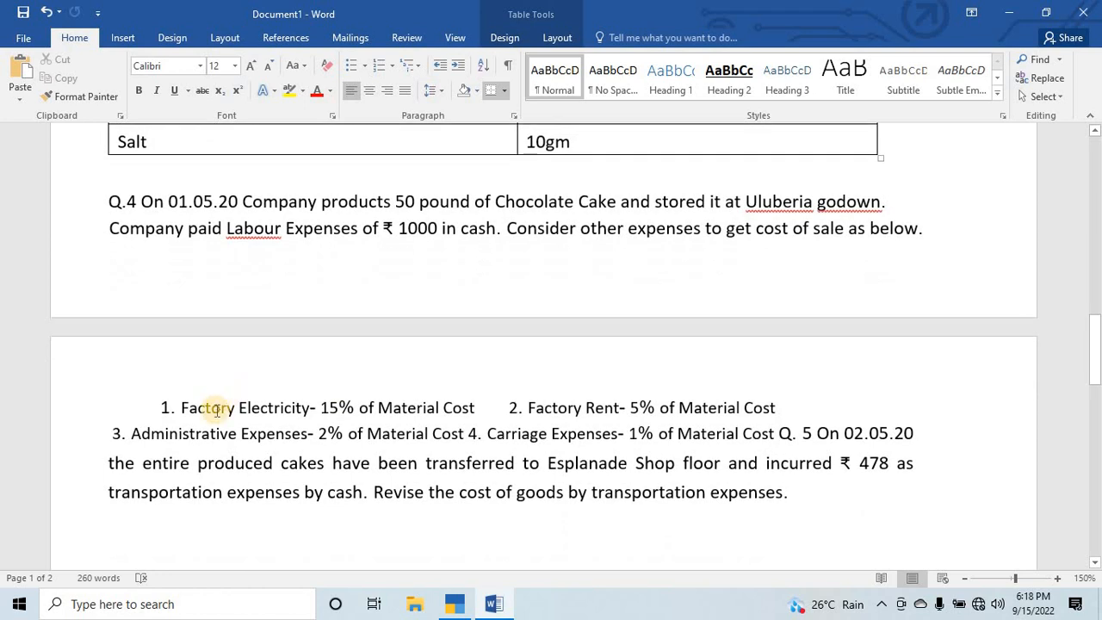
{"action": "left_click_drag", "start_coordinate": [179, 408], "coordinate": [448, 413]}
{"action": "left_click", "coordinate": [352, 408]}
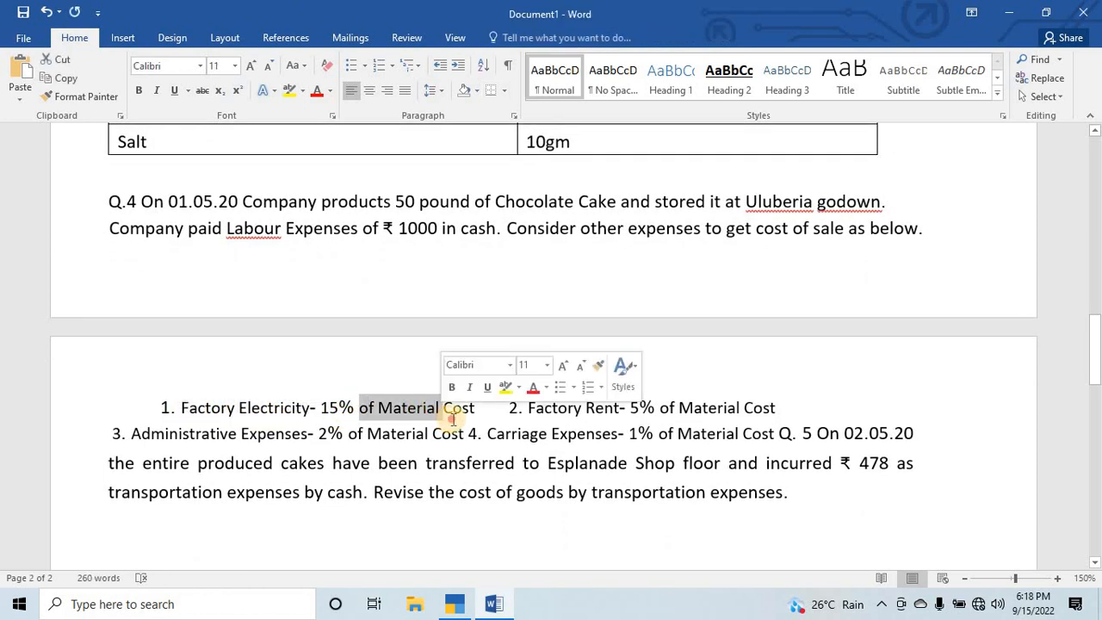
{"action": "left_click", "coordinate": [448, 413]}
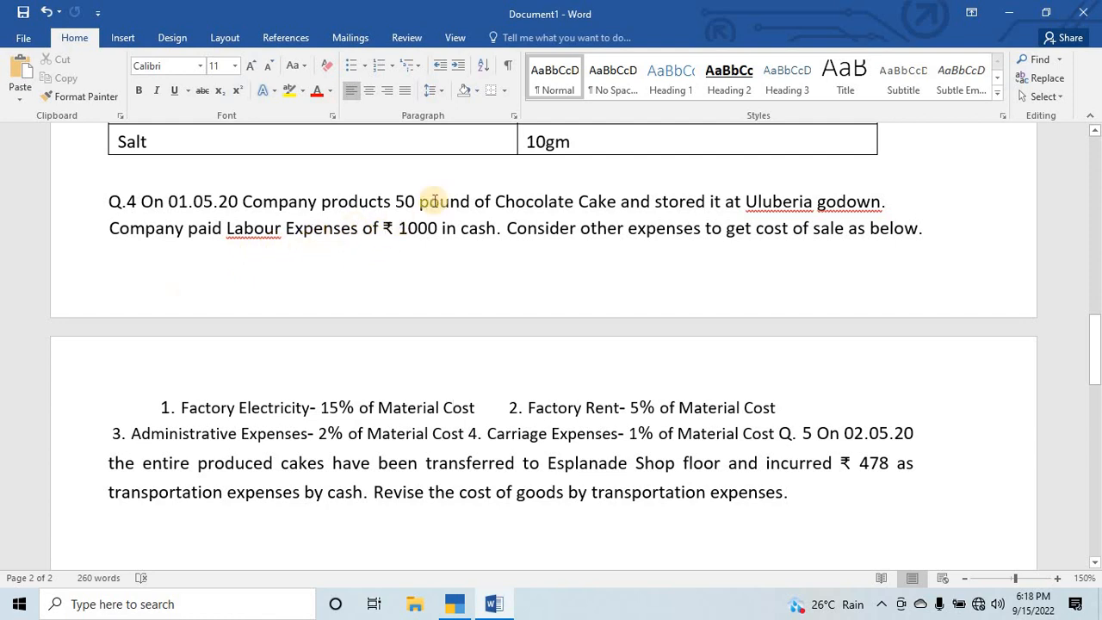
{"action": "left_click_drag", "start_coordinate": [396, 201], "coordinate": [332, 253]}
{"action": "left_click", "coordinate": [334, 229]}
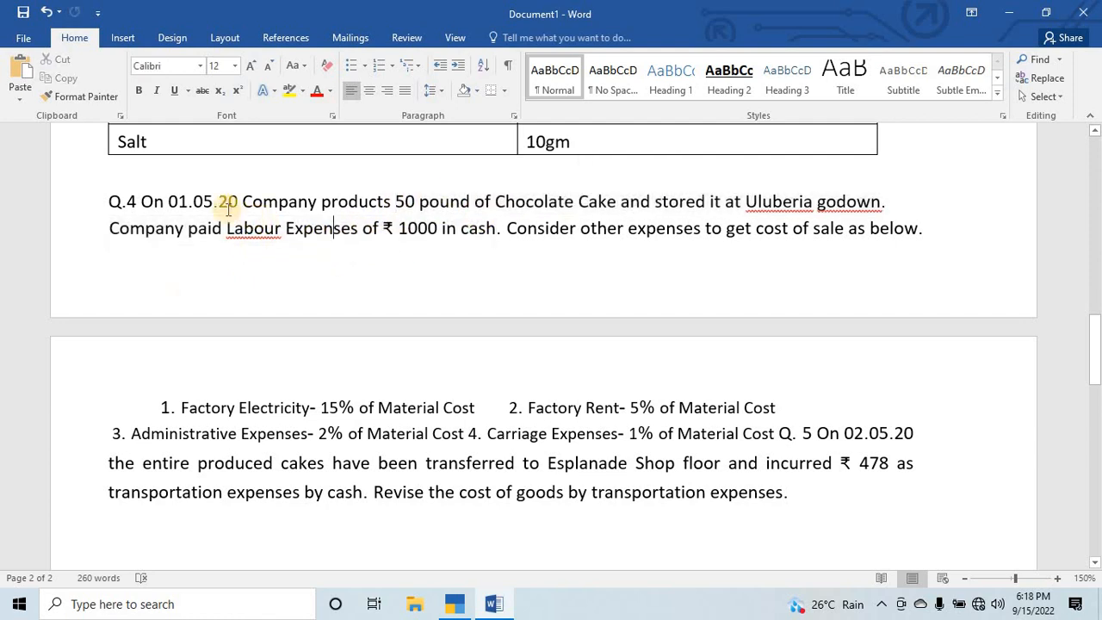
Switch to TallyPrime and examine the item-wise quantities, rates and values under Row Material in the Stock Summary.
{"action": "key", "text": "alt+Tab"}
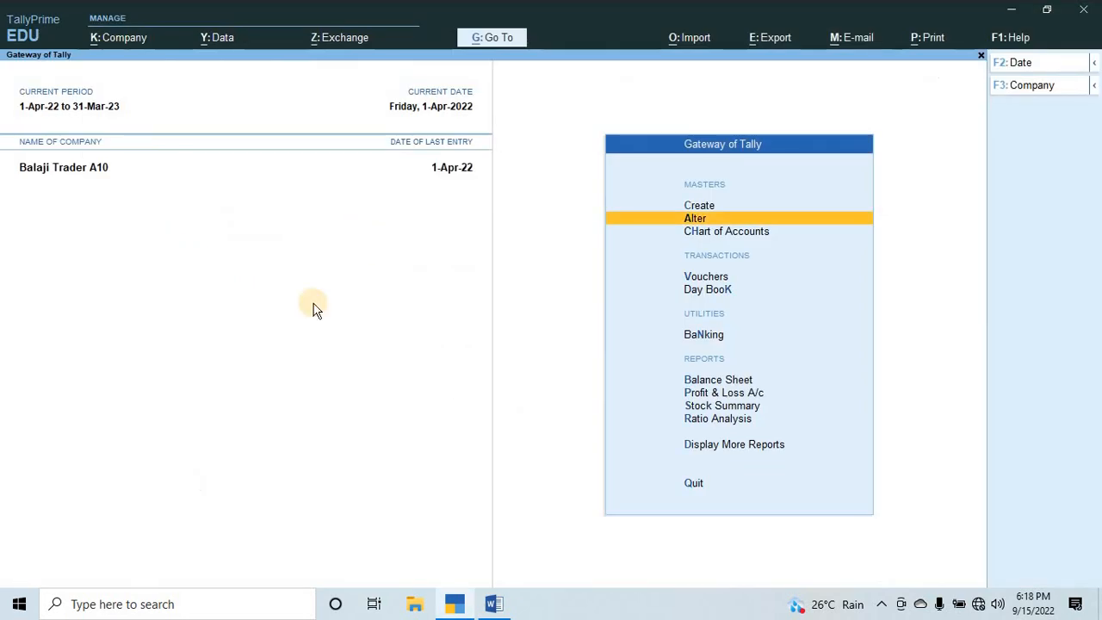
{"action": "key", "text": "Down"}
{"action": "key", "text": "Down"}
{"action": "key", "text": "Down"}
{"action": "key", "text": "Down"}
{"action": "key", "text": "Down"}
{"action": "key", "text": "Down"}
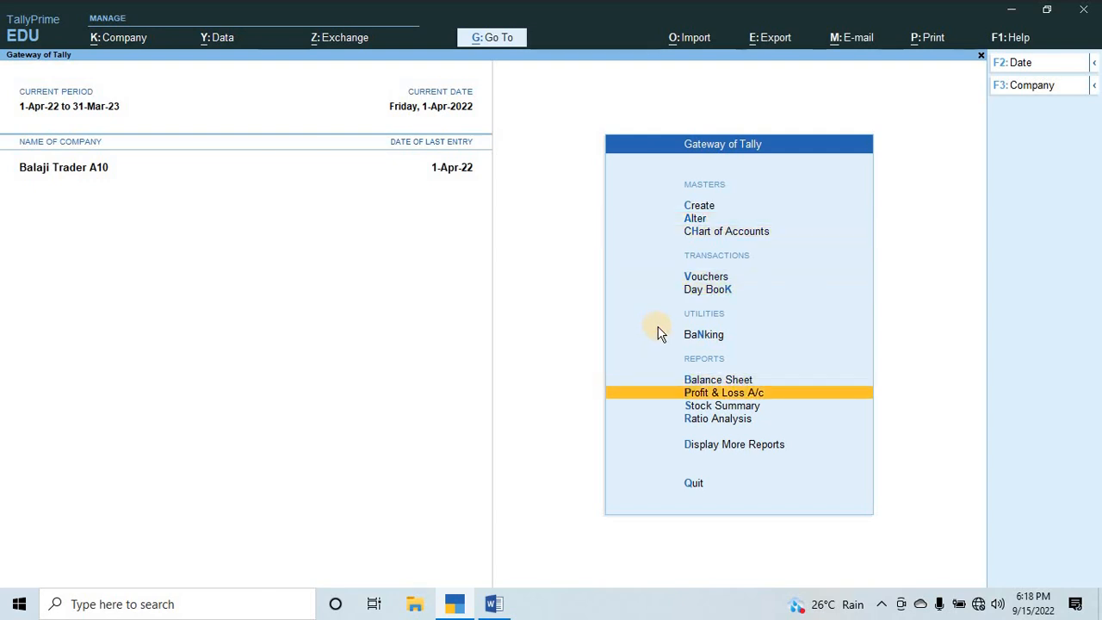
{"action": "key", "text": "Down"}
{"action": "key", "text": "Return"}
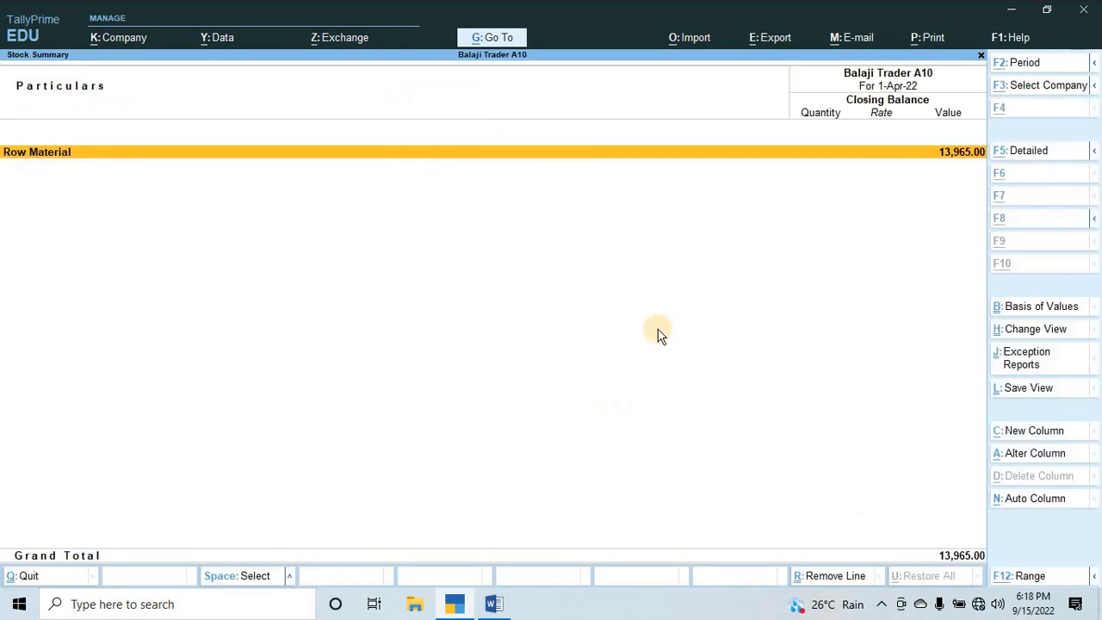
{"action": "scroll", "coordinate": [33, 171], "scroll_direction": "down", "scroll_amount": 2}
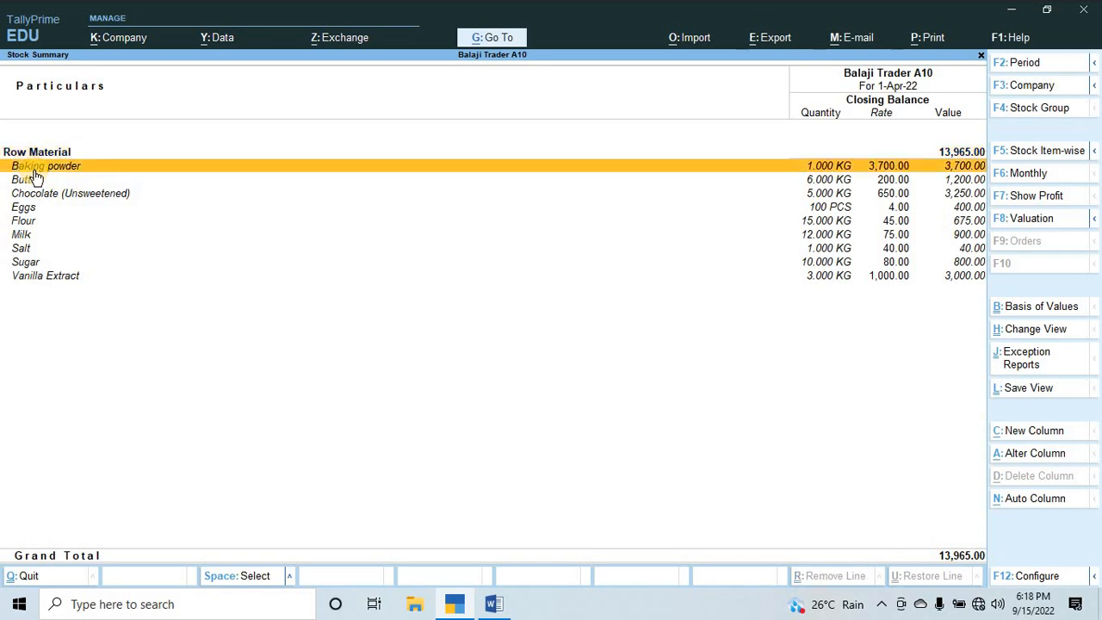
{"action": "scroll", "coordinate": [31, 169], "scroll_direction": "up", "scroll_amount": 2}
{"action": "scroll", "coordinate": [620, 183], "scroll_direction": "down", "scroll_amount": 6}
{"action": "key", "text": "Down"}
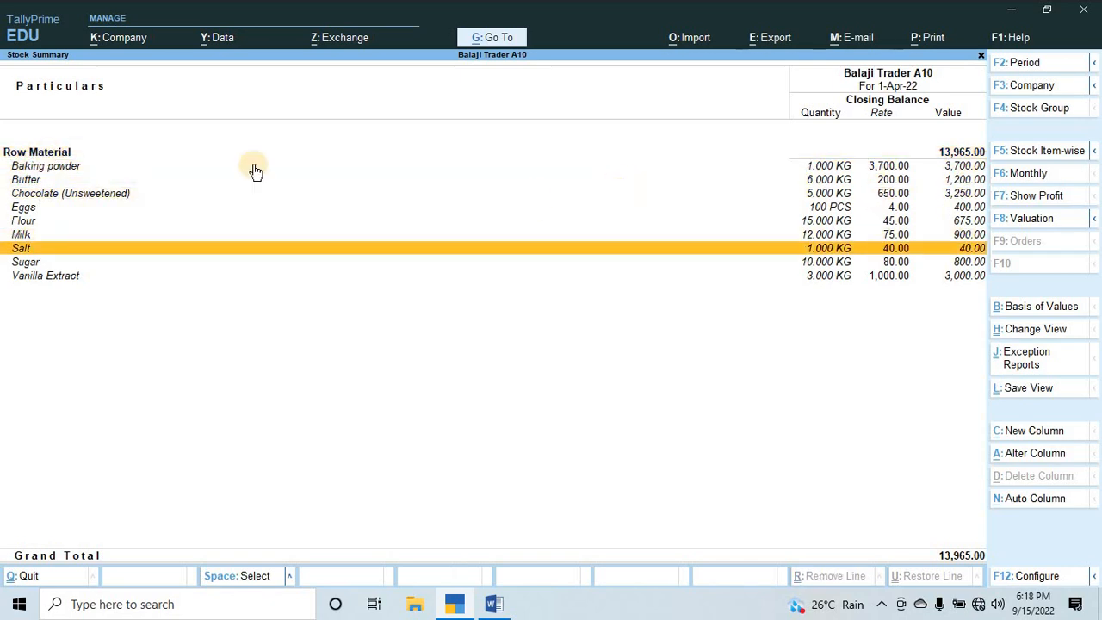
{"action": "key", "text": "Escape"}
Start creating a voucher and list all other voucher types, including the inactive ones.
{"action": "key", "text": "Up"}
{"action": "key", "text": "Up"}
{"action": "key", "text": "Up"}
{"action": "key", "text": "Up"}
{"action": "key", "text": "Up"}
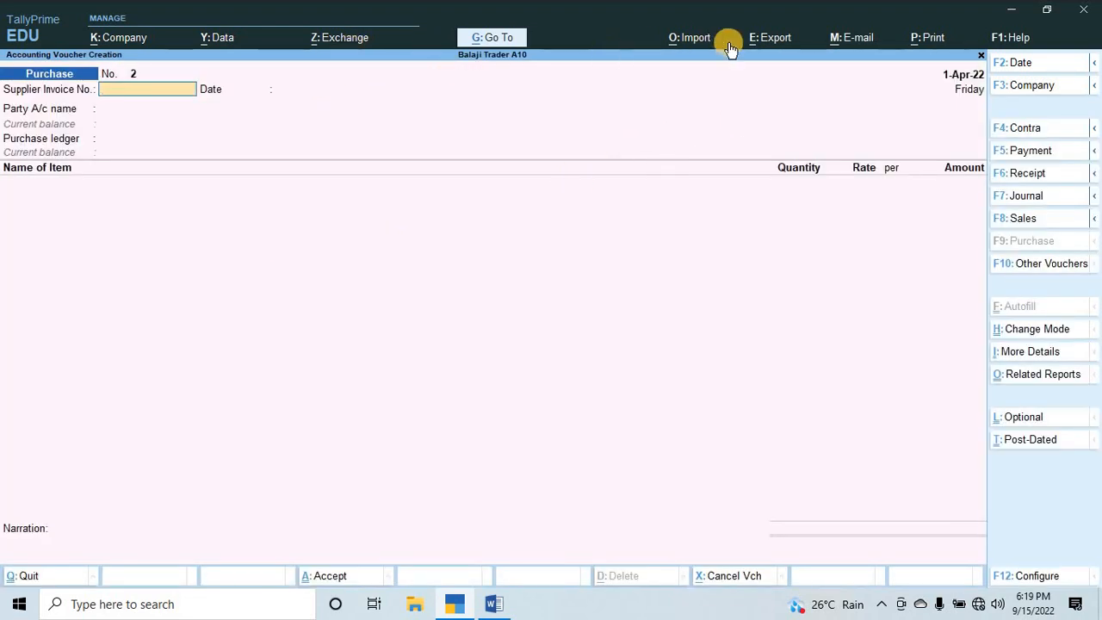
{"action": "left_click", "coordinate": [1041, 267]}
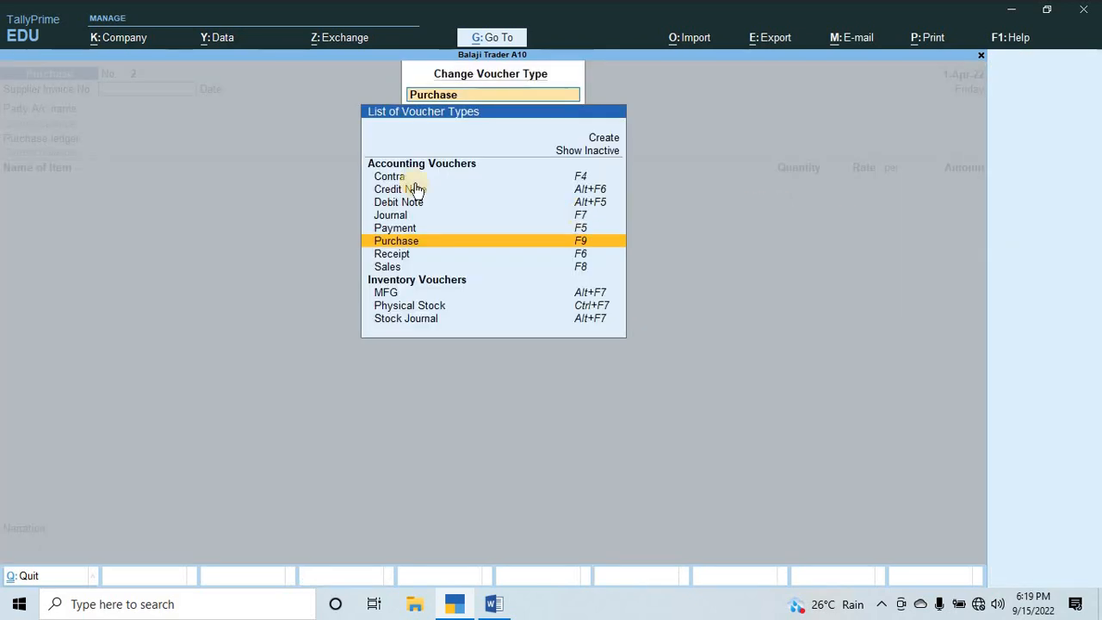
{"action": "key", "text": "Up"}
{"action": "key", "text": "Up"}
{"action": "key", "text": "Up"}
{"action": "key", "text": "Up"}
{"action": "key", "text": "Up"}
{"action": "key", "text": "Up"}
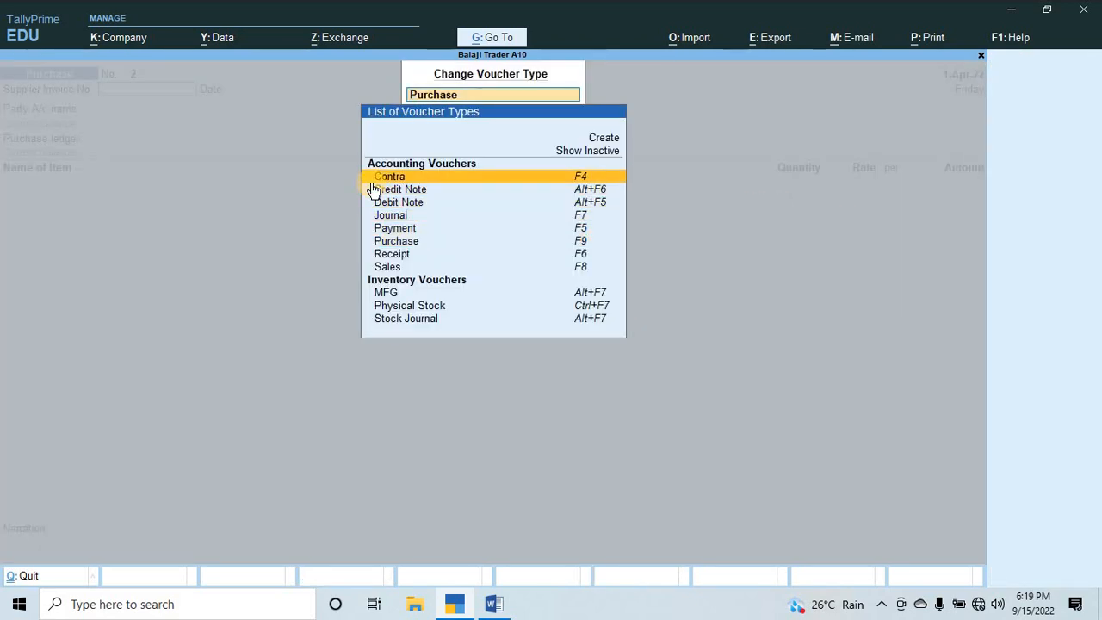
{"action": "key", "text": "Return"}
Examine the active and inactive voucher types under Inventory Vouchers and Accounting Vouchers.
{"action": "key", "text": "Down"}
{"action": "key", "text": "Down"}
{"action": "key", "text": "Down"}
{"action": "key", "text": "Down"}
{"action": "key", "text": "Down"}
{"action": "key", "text": "Down"}
{"action": "key", "text": "Down"}
{"action": "key", "text": "Down"}
{"action": "key", "text": "Down"}
{"action": "key", "text": "Down"}
{"action": "key", "text": "Down"}
{"action": "key", "text": "Down"}
{"action": "key", "text": "Down"}
{"action": "key", "text": "Down"}
{"action": "key", "text": "Down"}
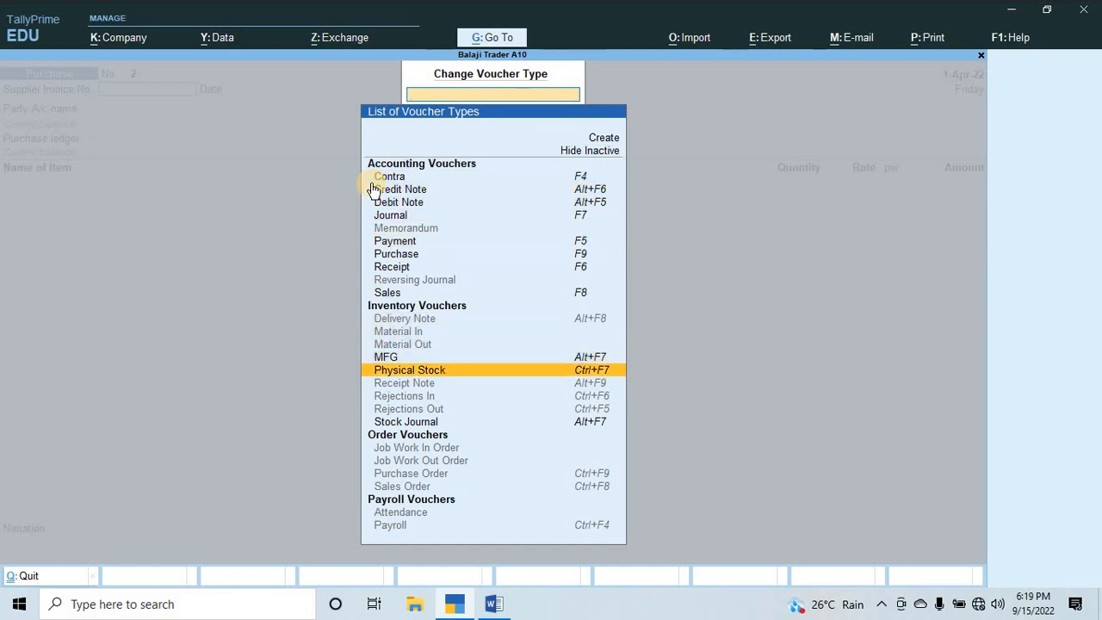
{"action": "key", "text": "Down"}
{"action": "key", "text": "Down"}
{"action": "key", "text": "Down"}
{"action": "key", "text": "Up"}
{"action": "key", "text": "Up"}
{"action": "key", "text": "Up"}
{"action": "key", "text": "Up"}
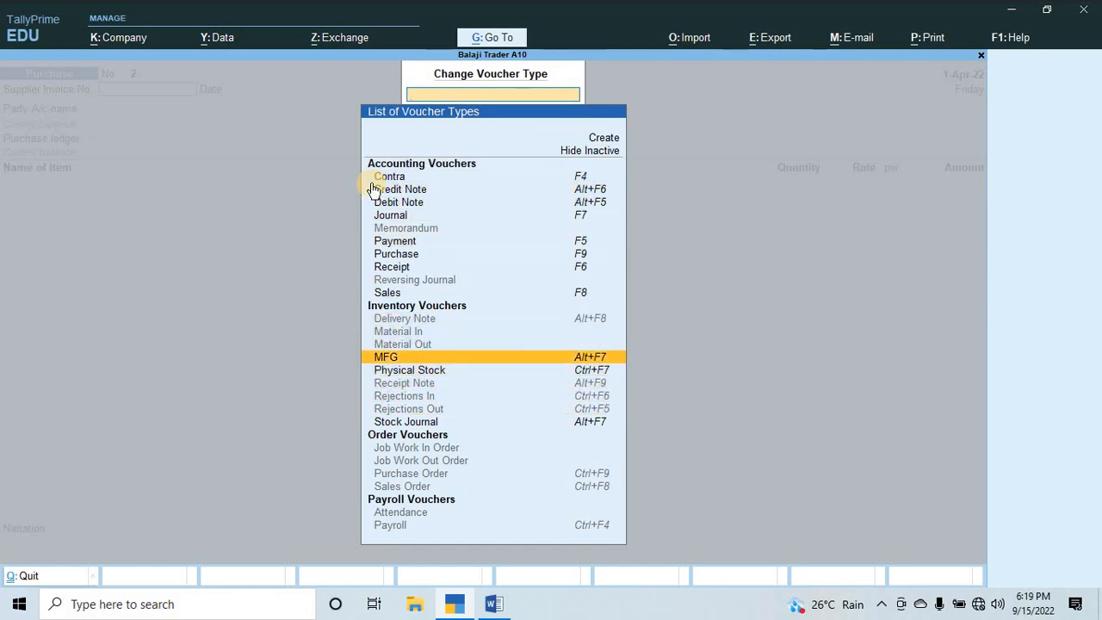
{"action": "key", "text": "Up"}
{"action": "key", "text": "Up"}
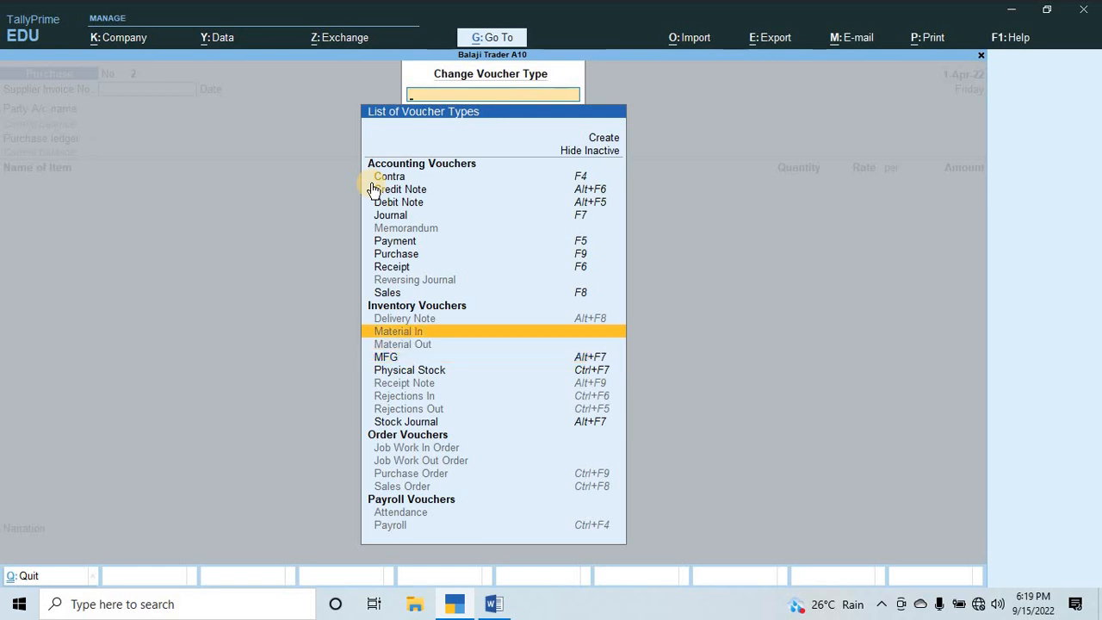
{"action": "key", "text": "Down"}
{"action": "key", "text": "Down"}
{"action": "key", "text": "Up"}
{"action": "key", "text": "Up"}
{"action": "key", "text": "Up"}
{"action": "key", "text": "Up"}
{"action": "key", "text": "Up"}
{"action": "key", "text": "Up"}
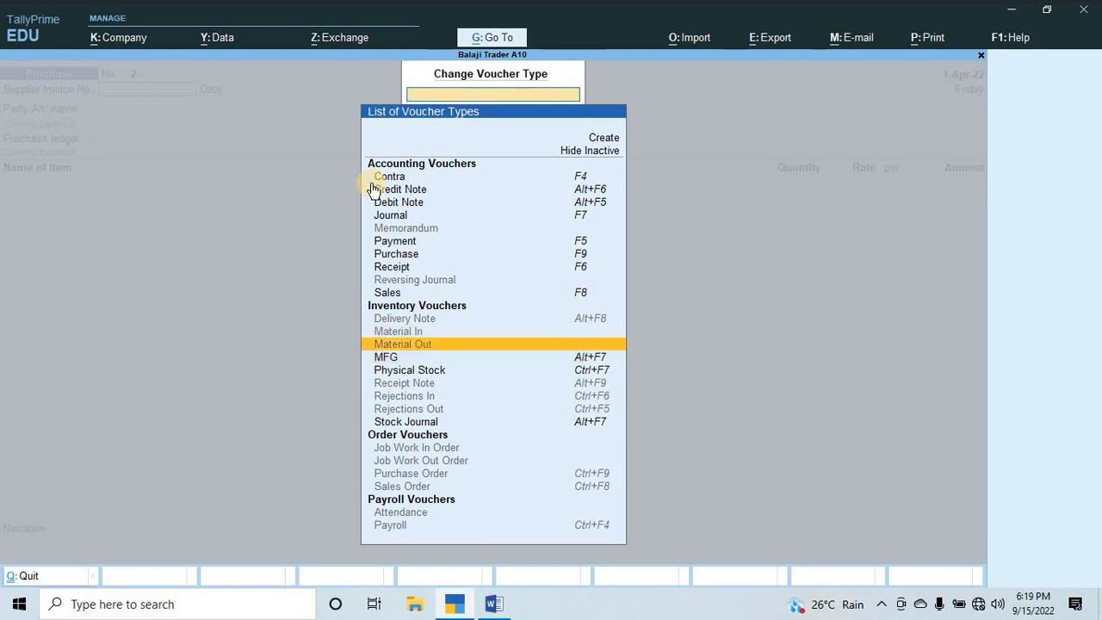
{"action": "key", "text": "Up"}
{"action": "key", "text": "Up"}
{"action": "key", "text": "Up"}
{"action": "key", "text": "Up"}
{"action": "key", "text": "Up"}
{"action": "key", "text": "Up"}
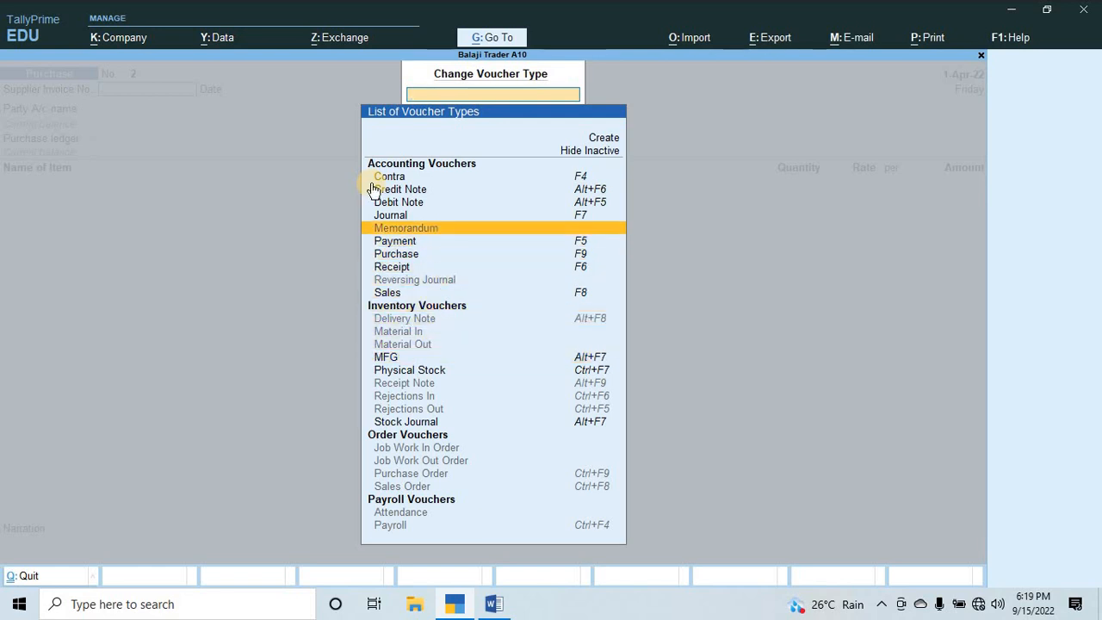
Open a Stock Journal voucher and change its voucher type to MFG.
{"action": "key", "text": "Down"}
{"action": "key", "text": "Down"}
{"action": "key", "text": "Down"}
{"action": "key", "text": "Down"}
{"action": "key", "text": "Down"}
{"action": "key", "text": "Down"}
{"action": "key", "text": "Down"}
{"action": "key", "text": "Down"}
{"action": "key", "text": "Down"}
{"action": "key", "text": "Down"}
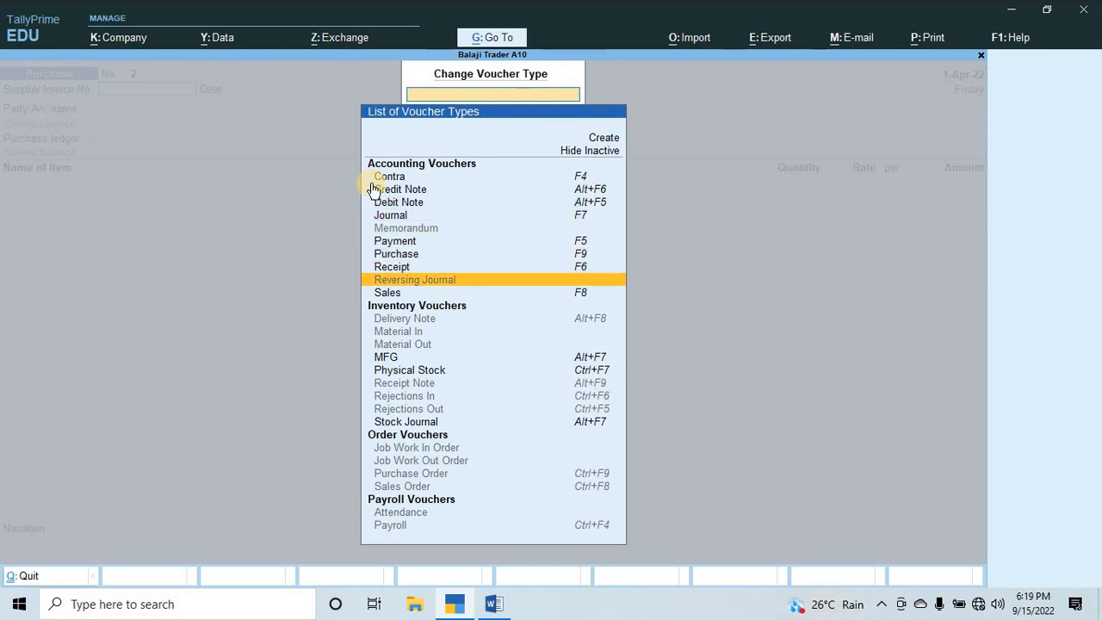
{"action": "key", "text": "Down"}
{"action": "key", "text": "Down"}
{"action": "key", "text": "Down"}
{"action": "key", "text": "Down"}
{"action": "key", "text": "Down"}
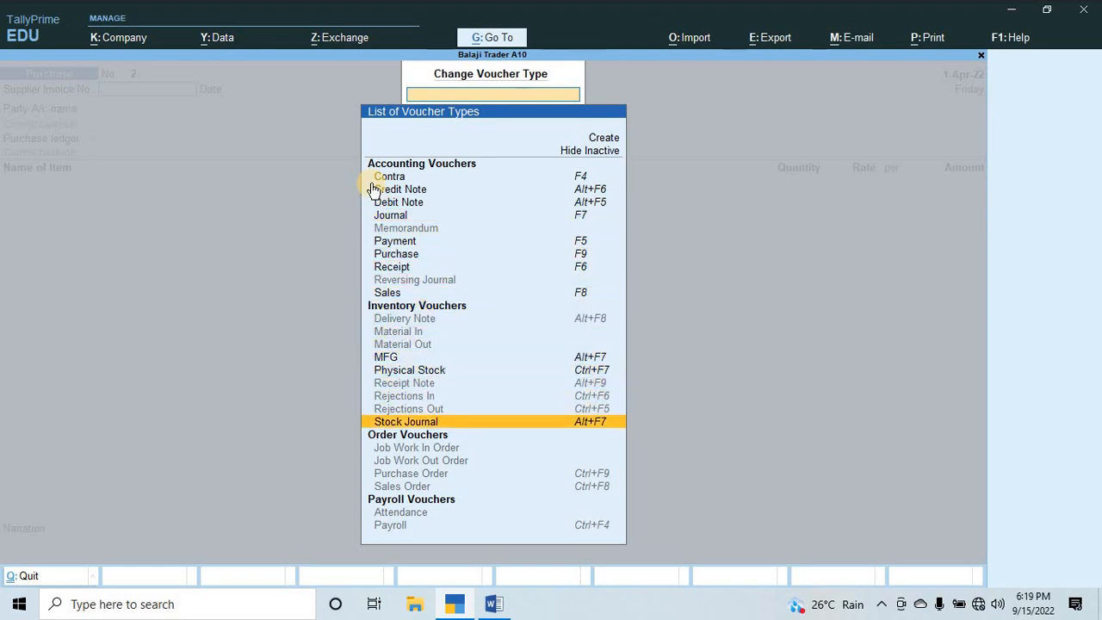
{"action": "key", "text": "Return"}
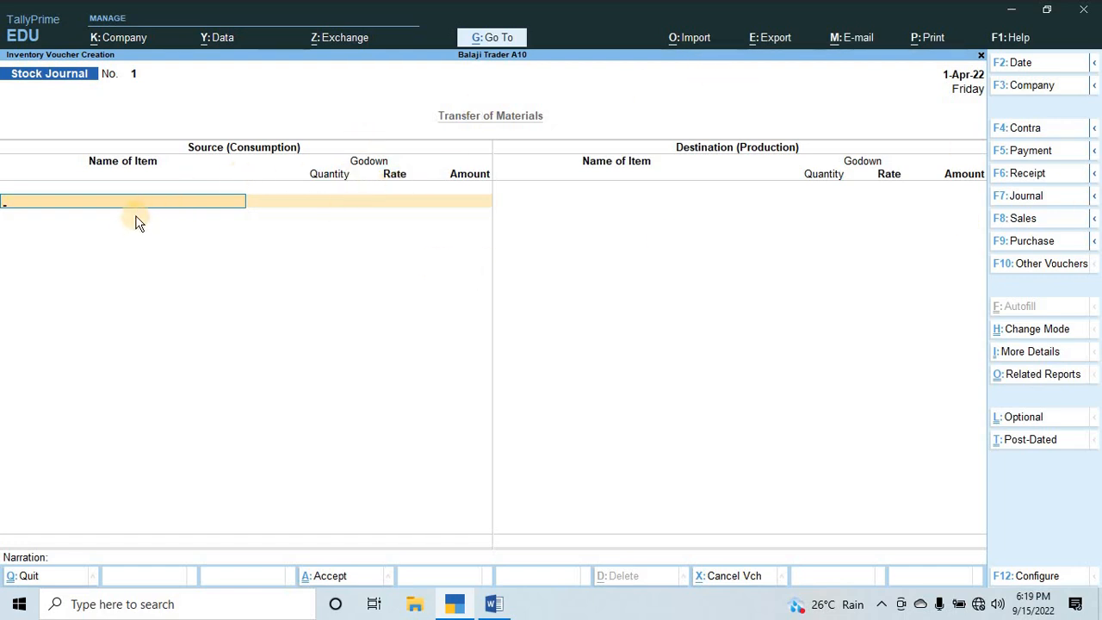
{"action": "key", "text": "alt"}
{"action": "key", "text": "F7"}
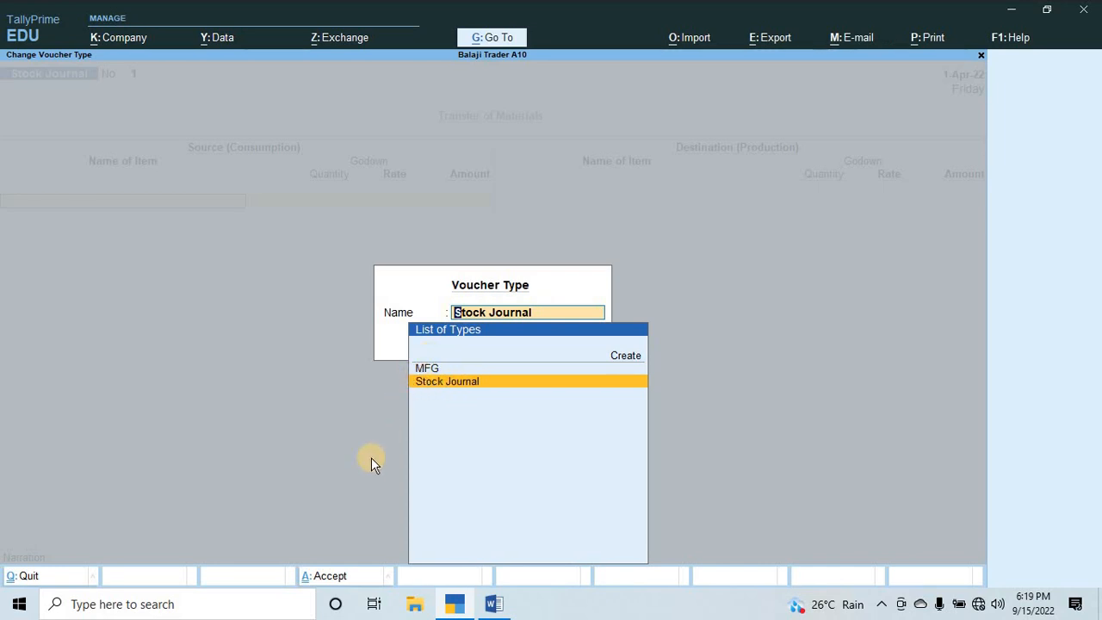
{"action": "key", "text": "Up"}
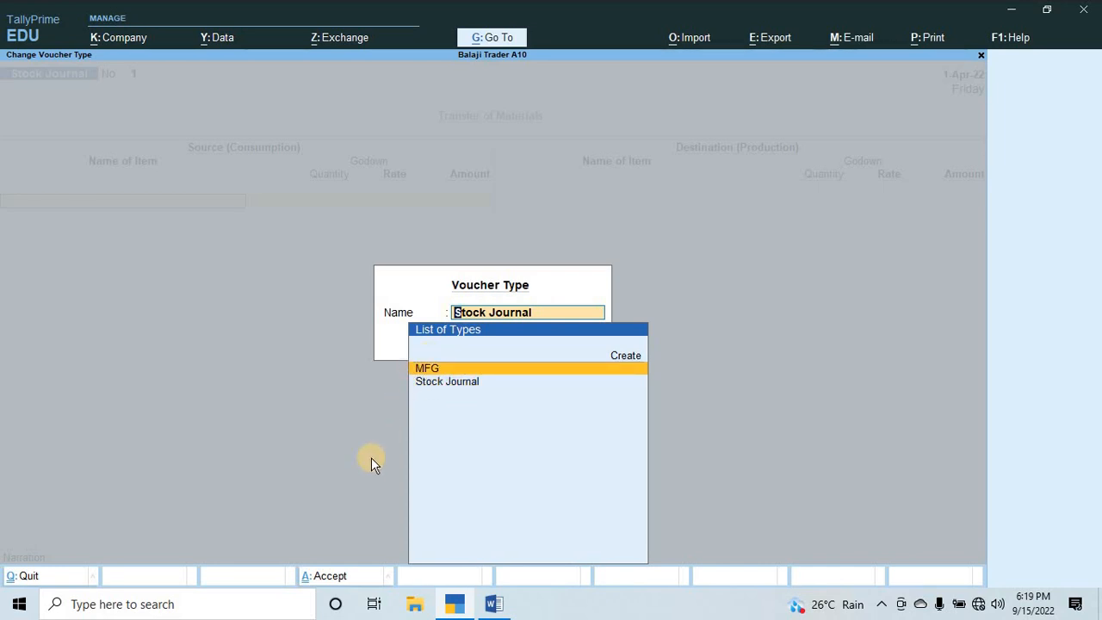
{"action": "key", "text": "Return"}
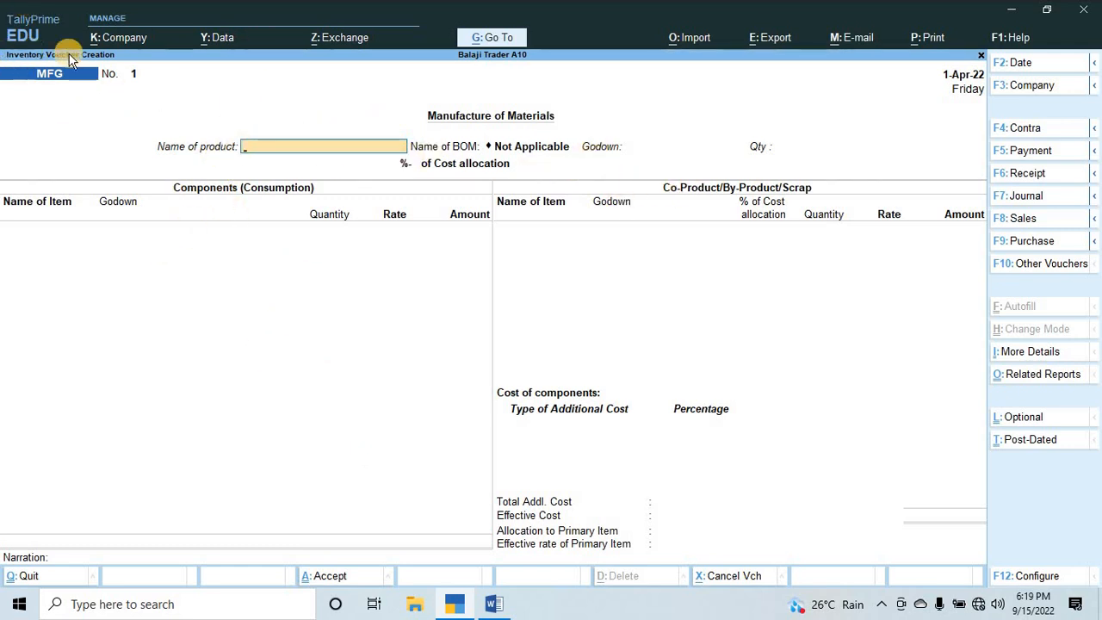
Check the production date of Q.4 in Word, then set the MFG voucher's date in TallyPrime to 1-May-22.
{"action": "key", "text": "alt+Tab"}
{"action": "key", "text": "alt+Tab"}
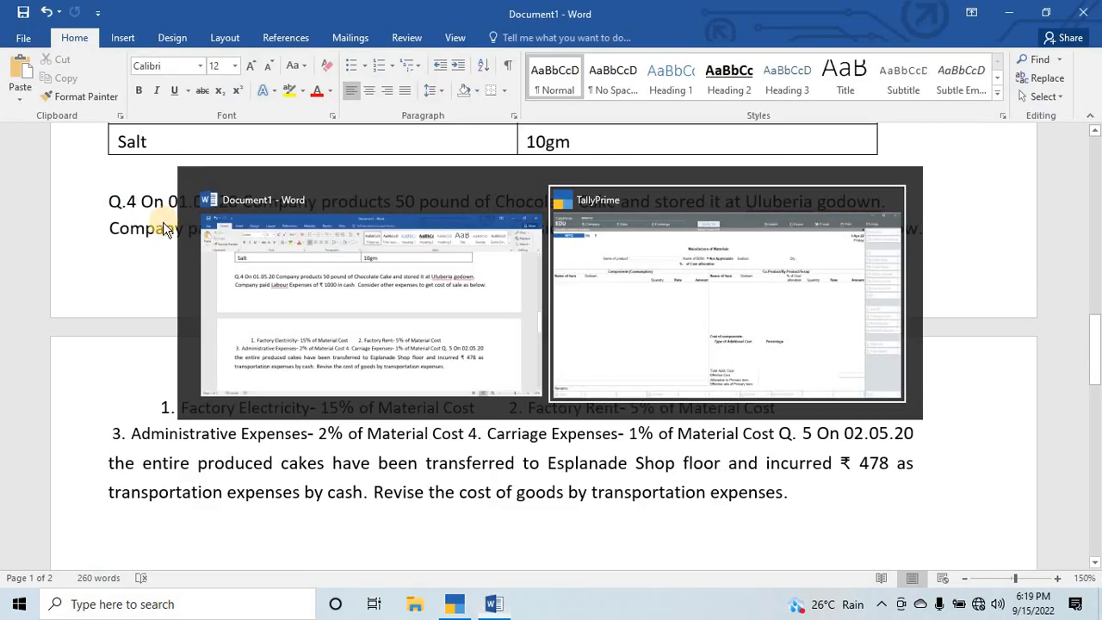
{"action": "key", "text": "F2"}
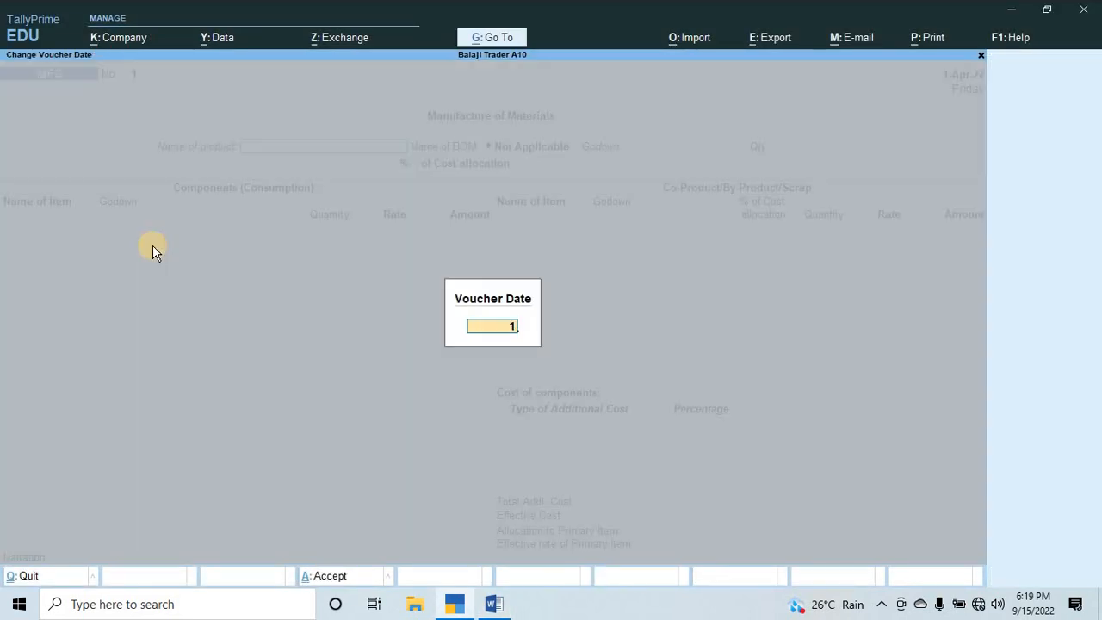
{"action": "key", "text": "Return"}
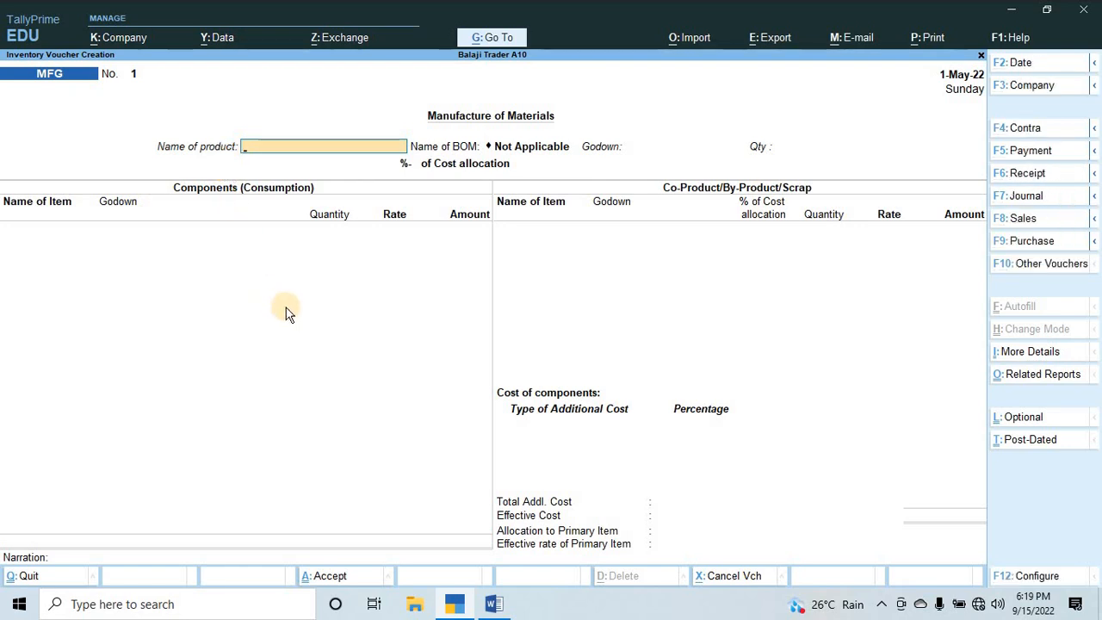
Enter Chocolate Cake as the product with the Formula of Cake BOM, the Uluberia godown and a quantity of 50 pounds.
{"action": "type", "text": "Choc"}
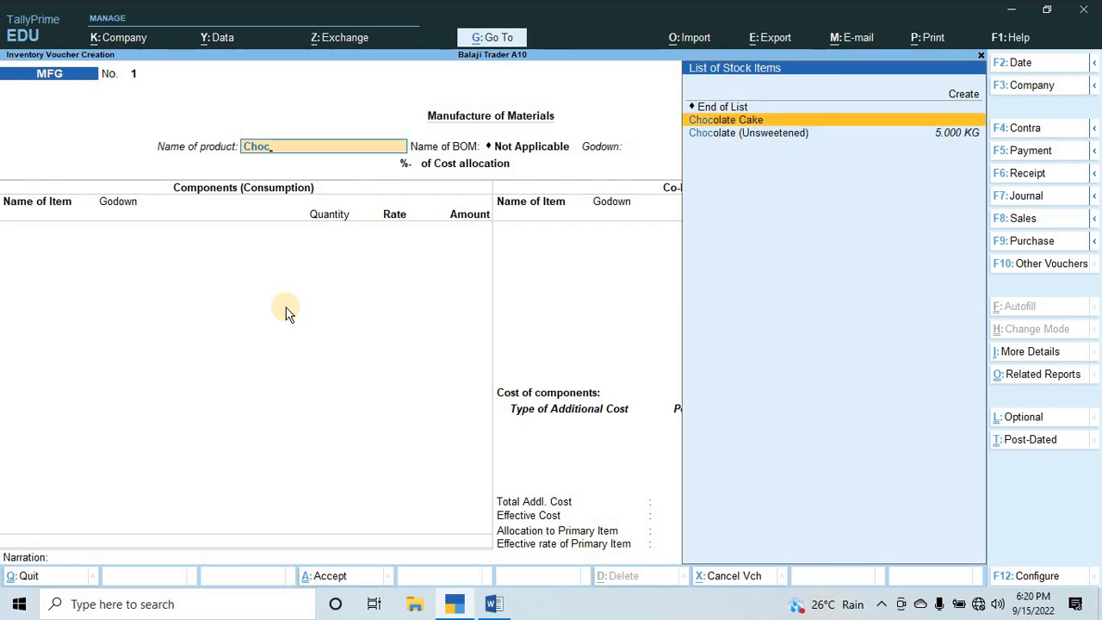
{"action": "key", "text": "Return"}
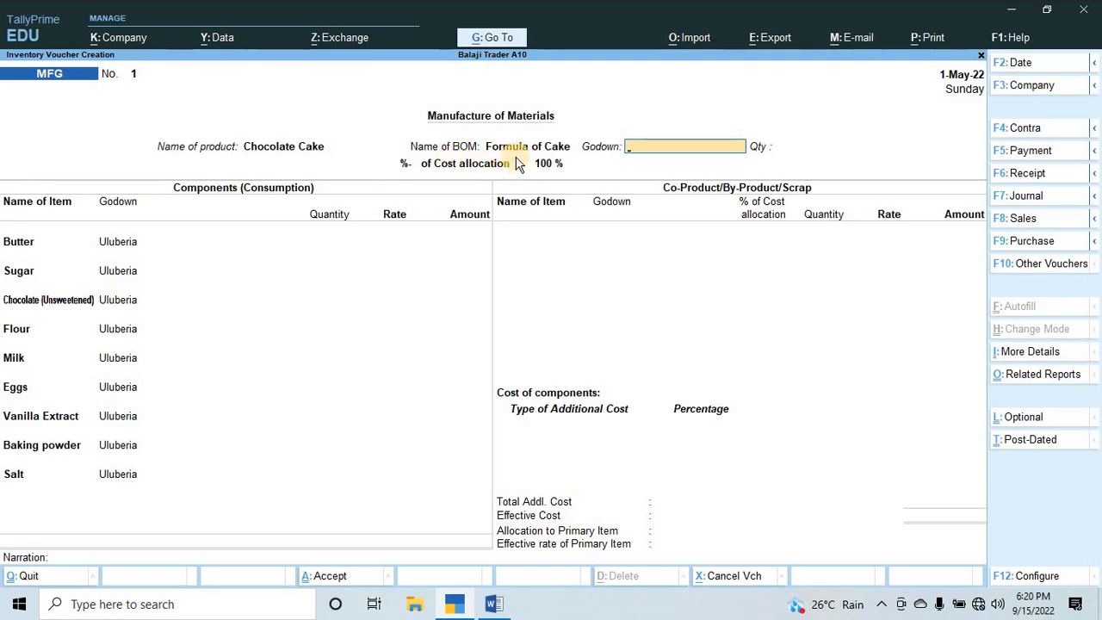
{"action": "left_click", "coordinate": [633, 152]}
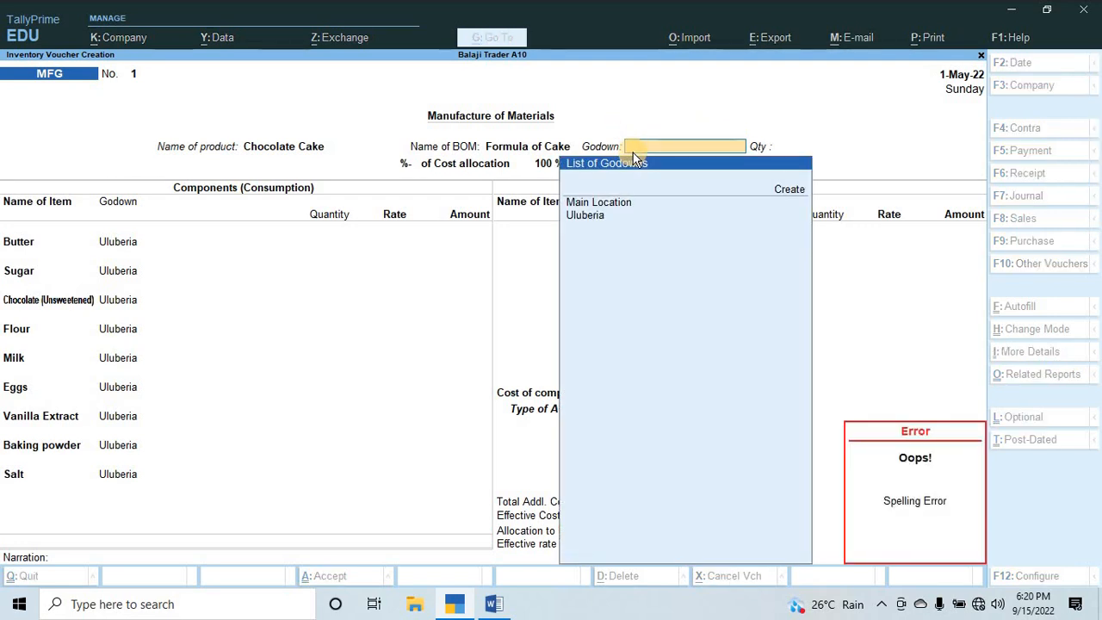
{"action": "key", "text": "Return"}
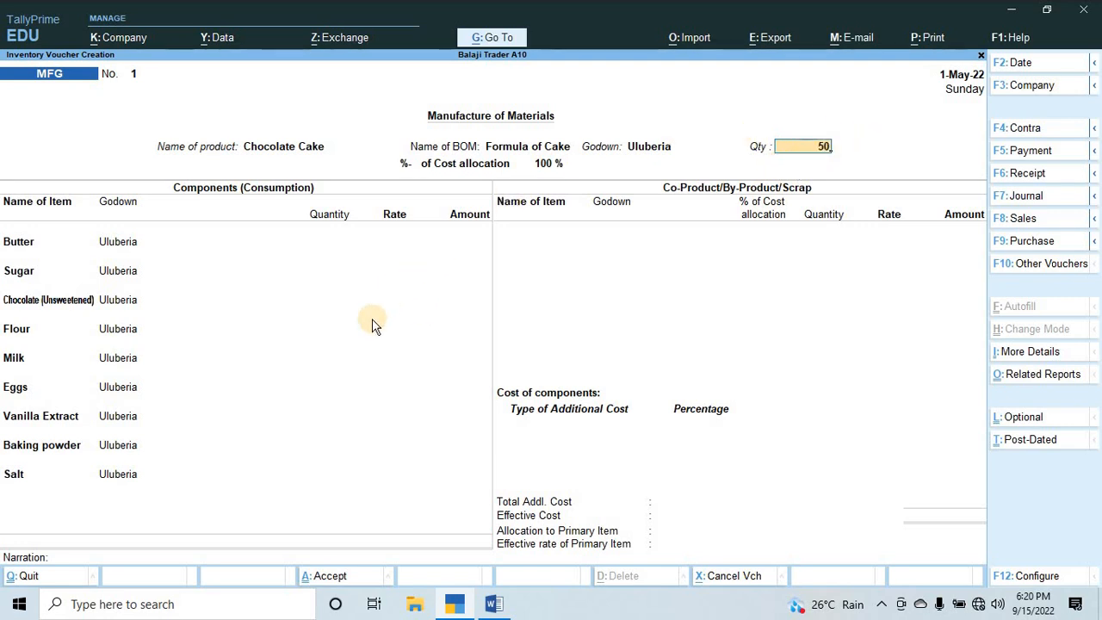
{"action": "key", "text": "Return"}
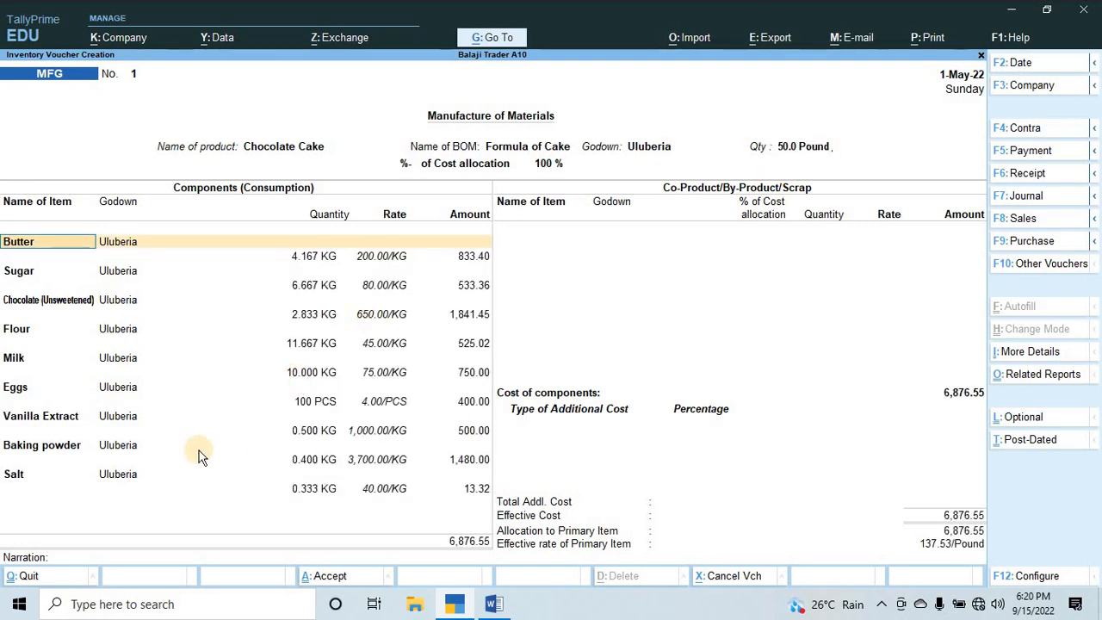
Accept all component lines from Butter to Salt as filled in, and end the co-product list without any item.
{"action": "key", "text": "Return"}
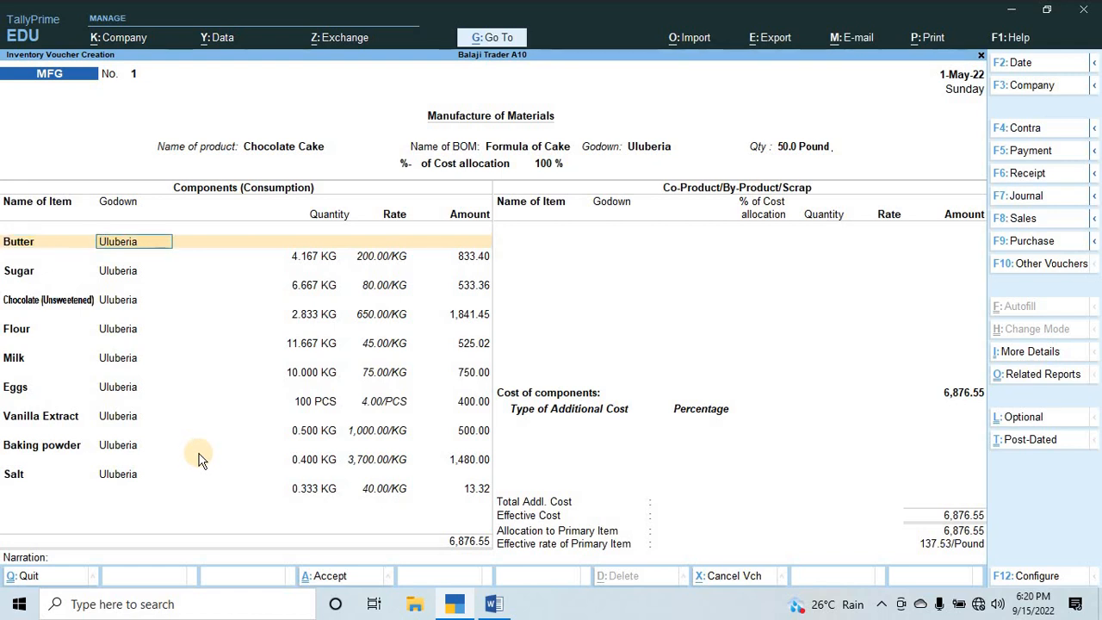
{"action": "key", "text": "Return"}
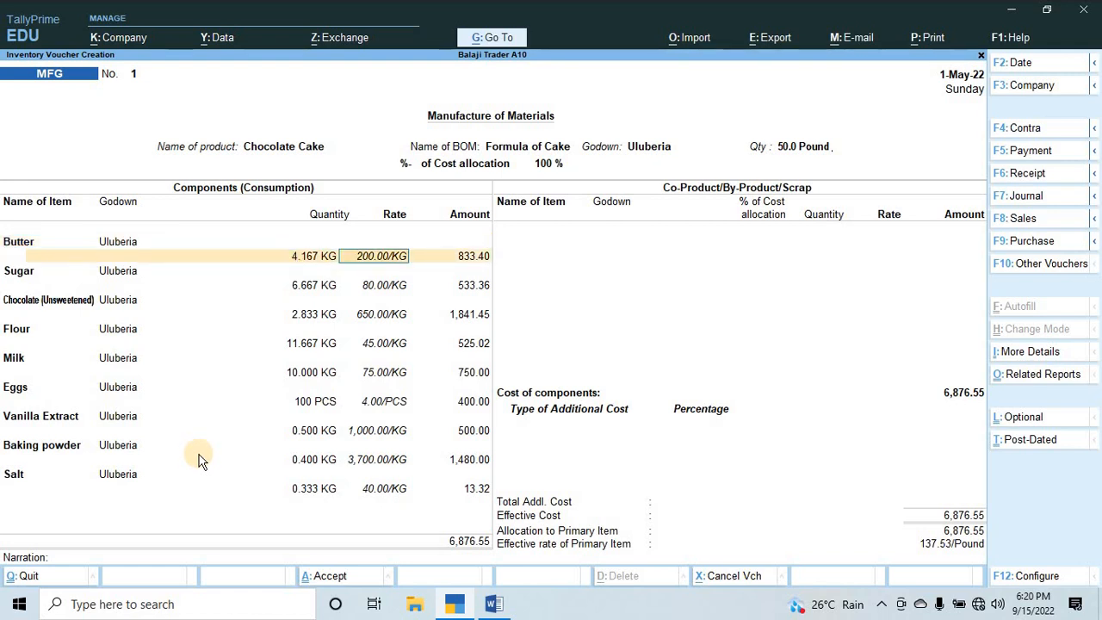
{"action": "key", "text": "Return"}
{"action": "key", "text": "Return"}
{"action": "key", "text": "Return"}
{"action": "key", "text": "Return"}
{"action": "key", "text": "Return"}
{"action": "key", "text": "Return"}
{"action": "key", "text": "Return"}
{"action": "key", "text": "Return"}
{"action": "key", "text": "Return"}
{"action": "key", "text": "Return"}
{"action": "key", "text": "Return"}
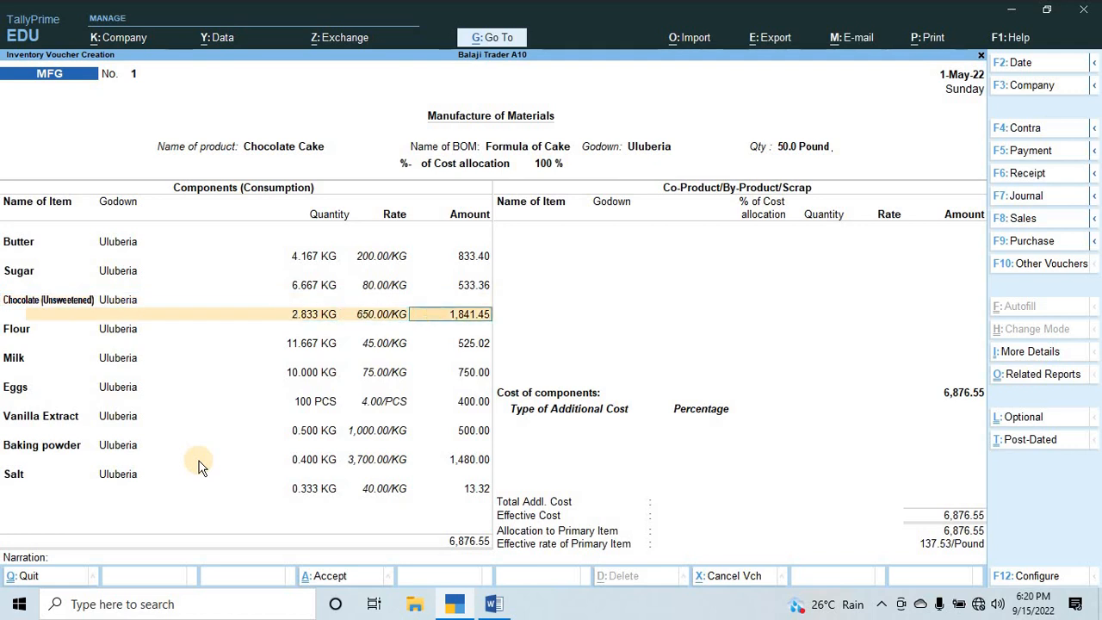
{"action": "key", "text": "Return"}
{"action": "key", "text": "Return"}
{"action": "key", "text": "Return"}
{"action": "key", "text": "Return"}
{"action": "key", "text": "Return"}
{"action": "key", "text": "Return"}
{"action": "key", "text": "Return"}
{"action": "key", "text": "Return"}
{"action": "key", "text": "Return"}
{"action": "key", "text": "Return"}
{"action": "key", "text": "Return"}
{"action": "key", "text": "Return"}
{"action": "key", "text": "Return"}
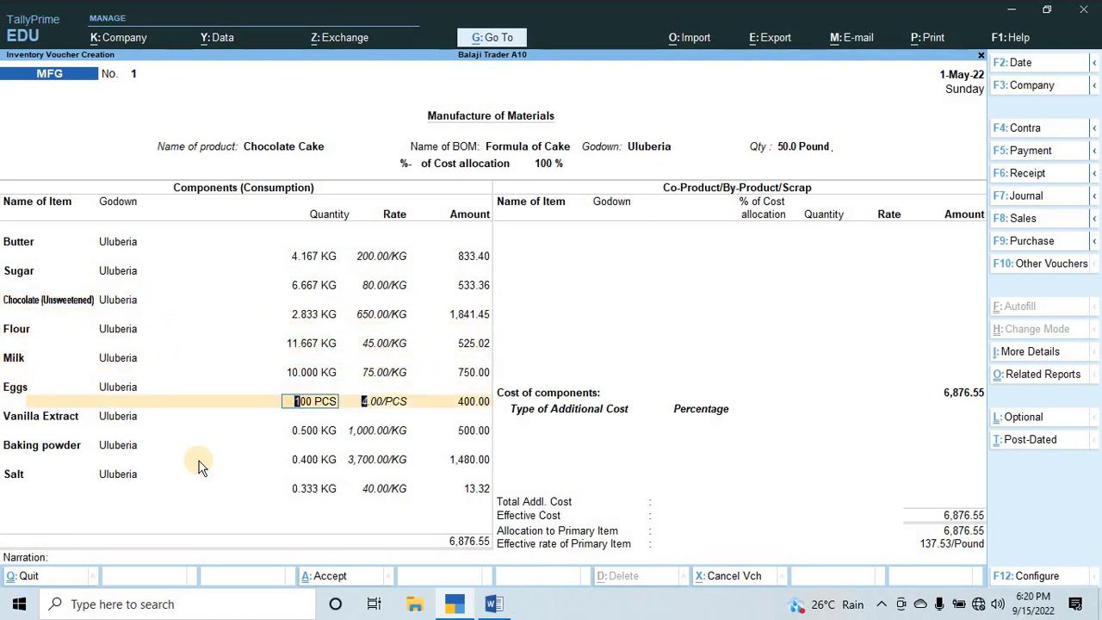
{"action": "key", "text": "Return"}
{"action": "key", "text": "Return"}
{"action": "key", "text": "Return"}
{"action": "key", "text": "Return"}
{"action": "key", "text": "Return"}
{"action": "key", "text": "Return"}
{"action": "key", "text": "Return"}
{"action": "key", "text": "Return"}
{"action": "key", "text": "Return"}
{"action": "key", "text": "Return"}
{"action": "key", "text": "Return"}
{"action": "key", "text": "Return"}
{"action": "key", "text": "Return"}
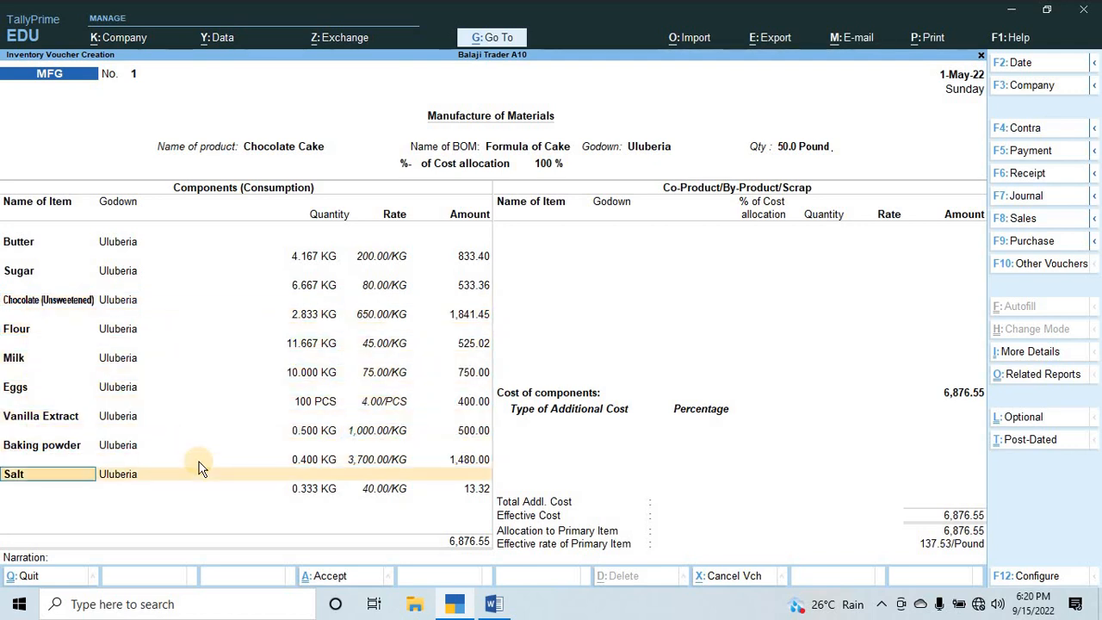
{"action": "key", "text": "Return"}
{"action": "key", "text": "Return"}
{"action": "key", "text": "Return"}
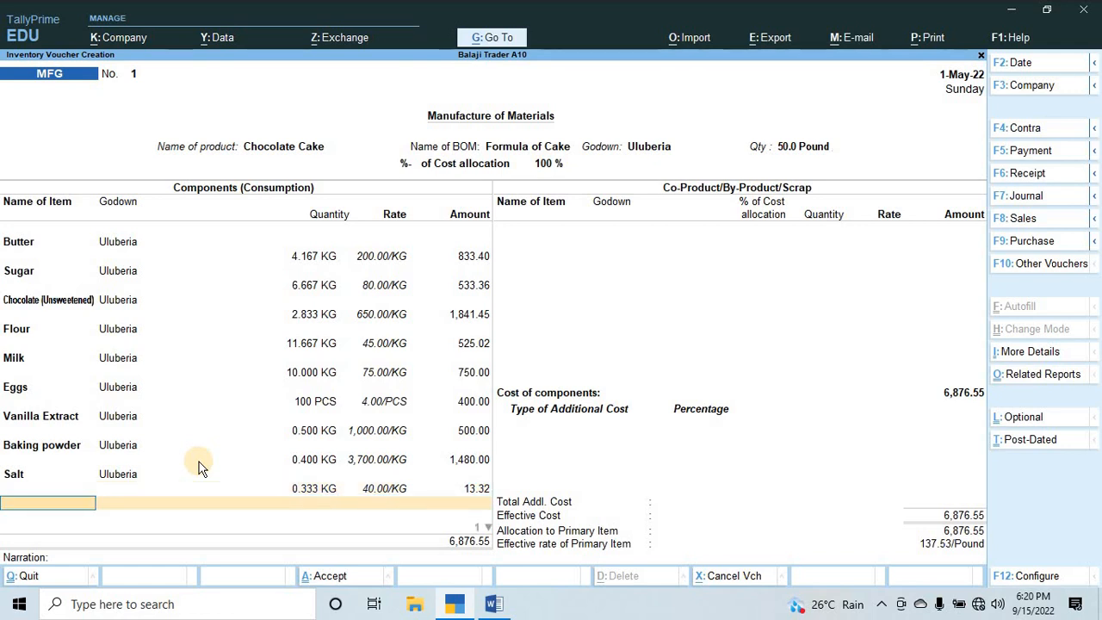
{"action": "key", "text": "Return"}
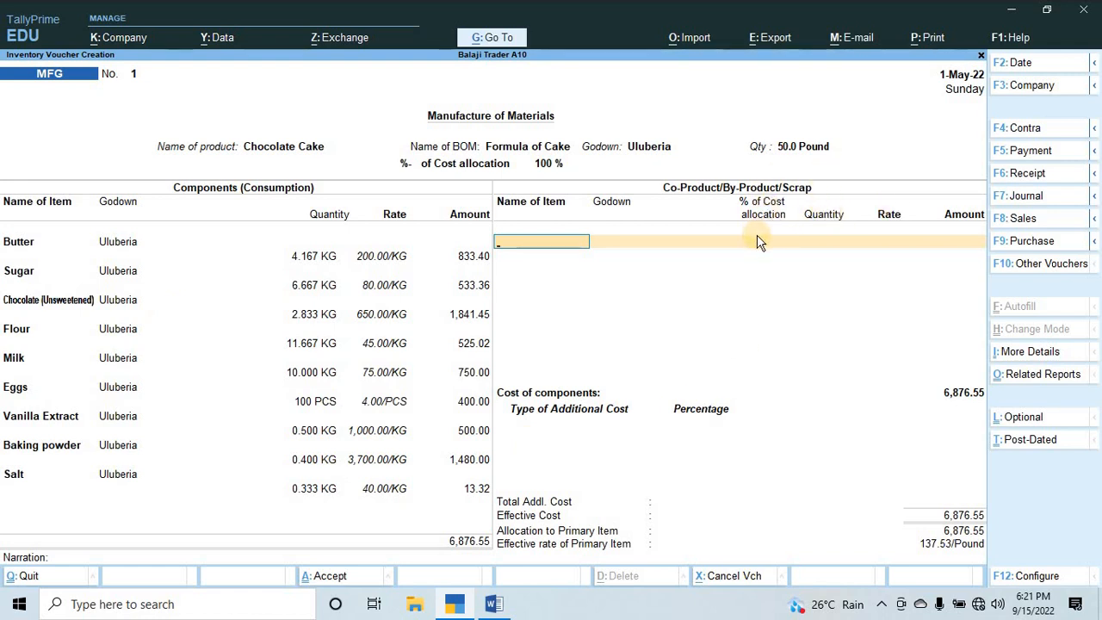
{"action": "key", "text": "Return"}
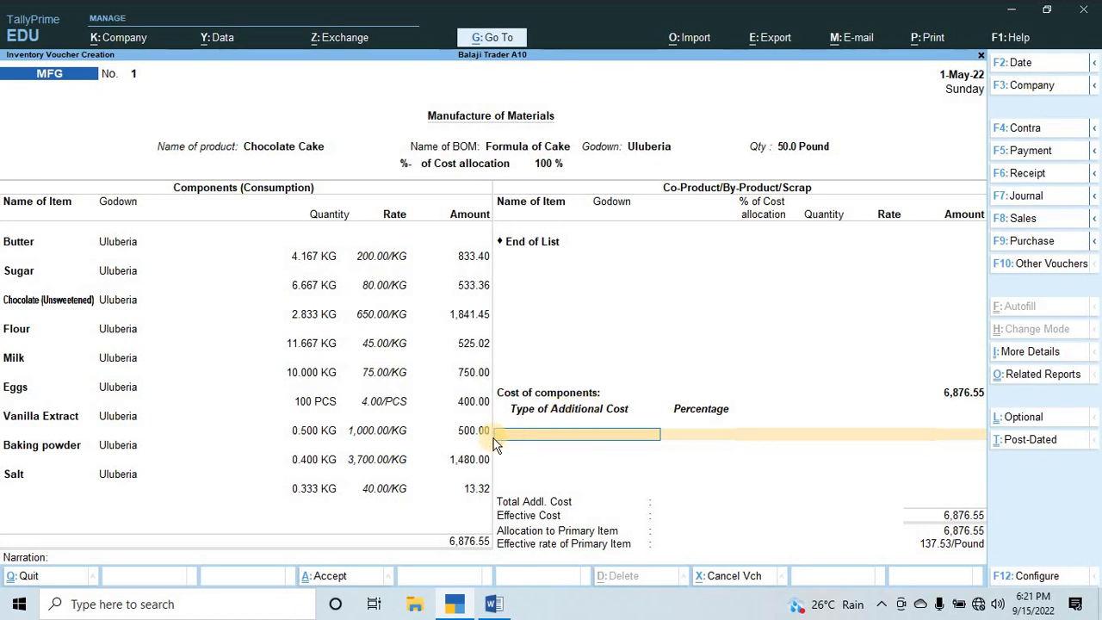
Switch to Word, copy the words "Labour Expenses" from Q.4 and return to the voucher in TallyPrime.
{"action": "key", "text": "alt+Tab"}
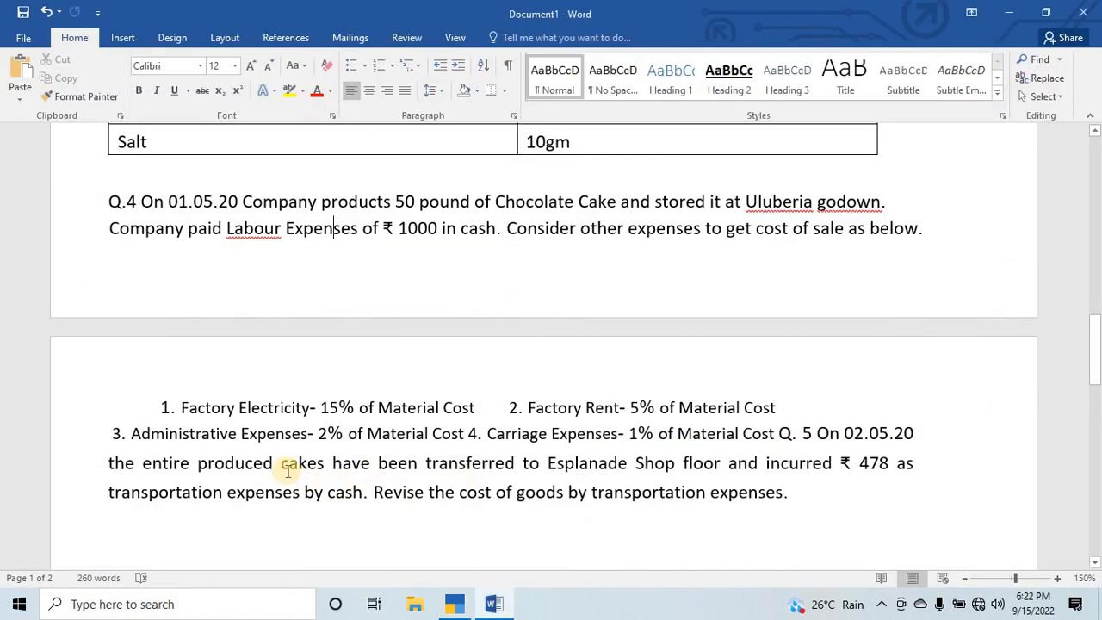
{"action": "scroll", "coordinate": [359, 304], "scroll_direction": "up", "scroll_amount": 3}
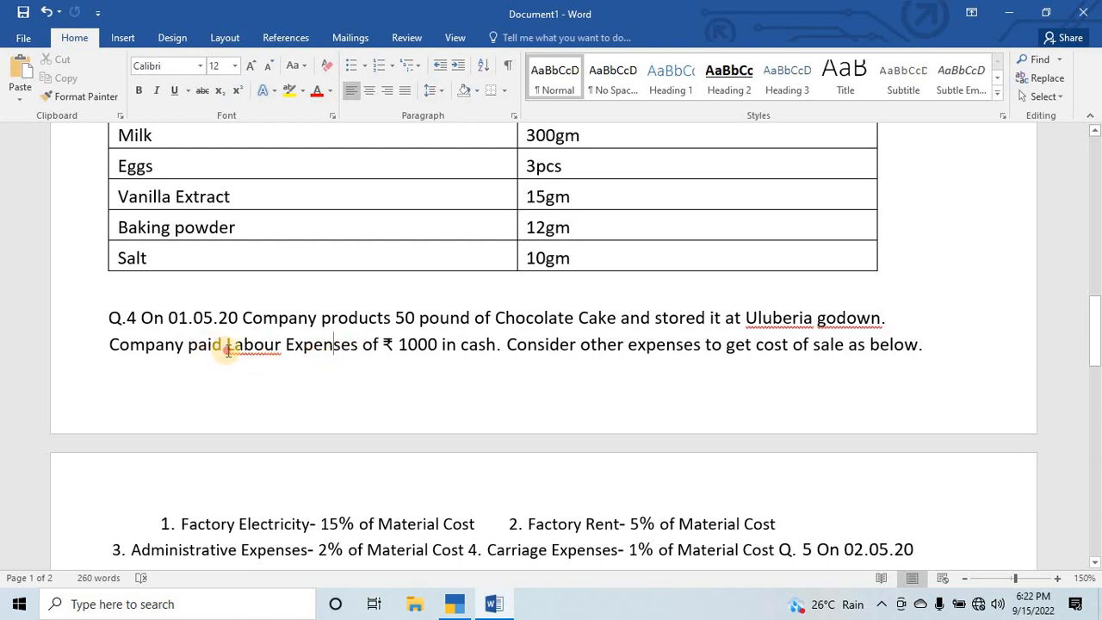
{"action": "left_click_drag", "start_coordinate": [227, 347], "coordinate": [339, 361]}
{"action": "key", "text": "ctrl+c"}
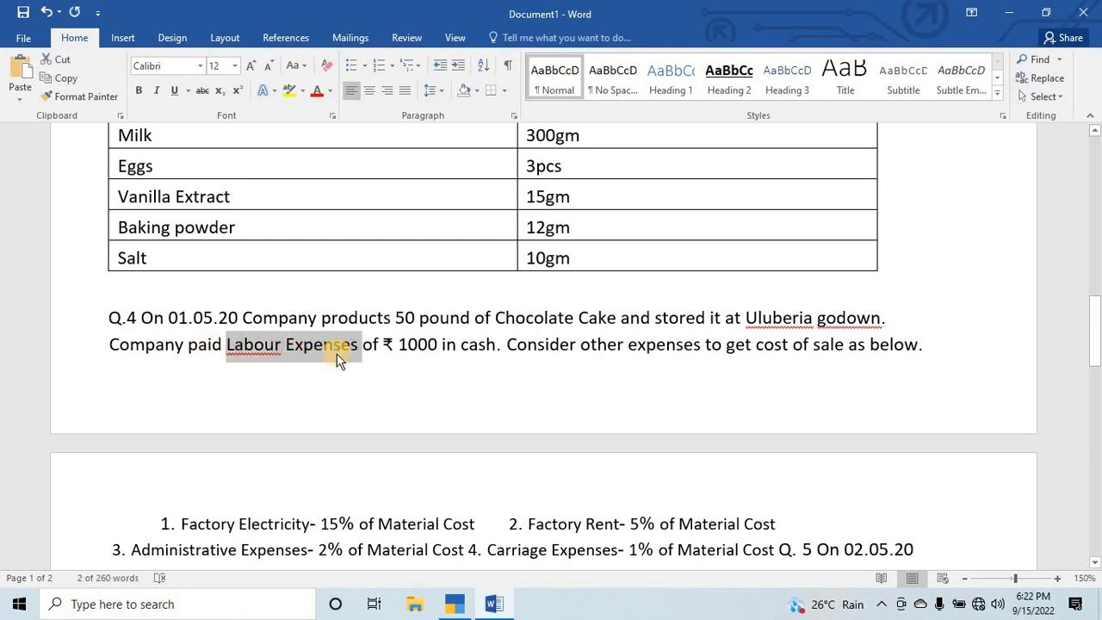
{"action": "key", "text": "alt+Tab"}
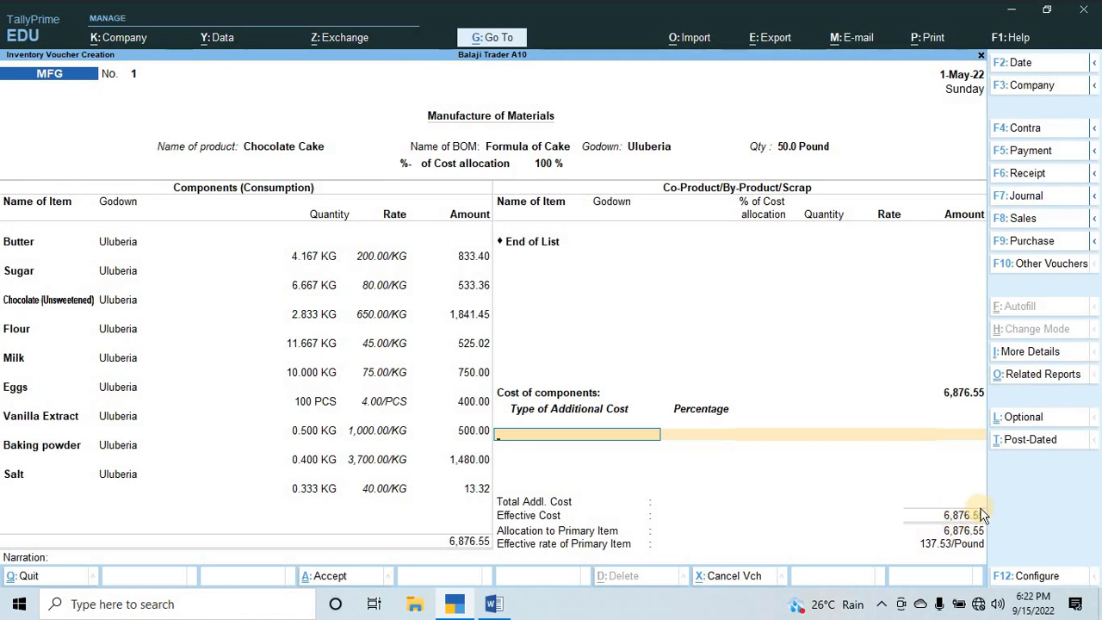
Start a new ledger from the voucher's additional cost line and paste Labour Expenses as its name.
{"action": "key", "text": "alt"}
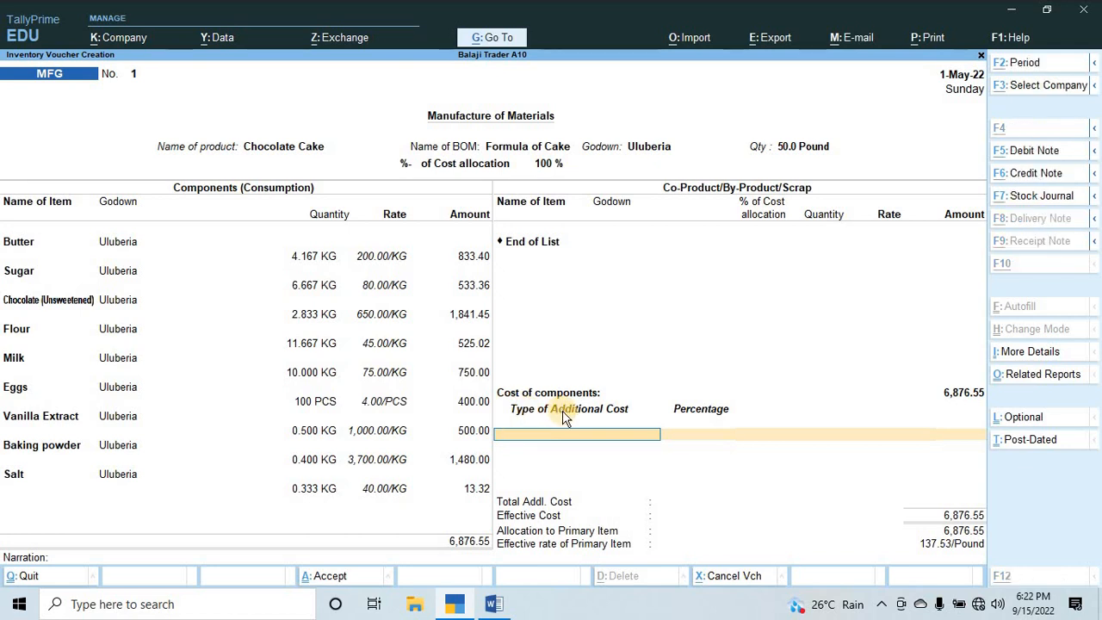
{"action": "key", "text": "alt+c"}
{"action": "key", "text": "ctrl"}
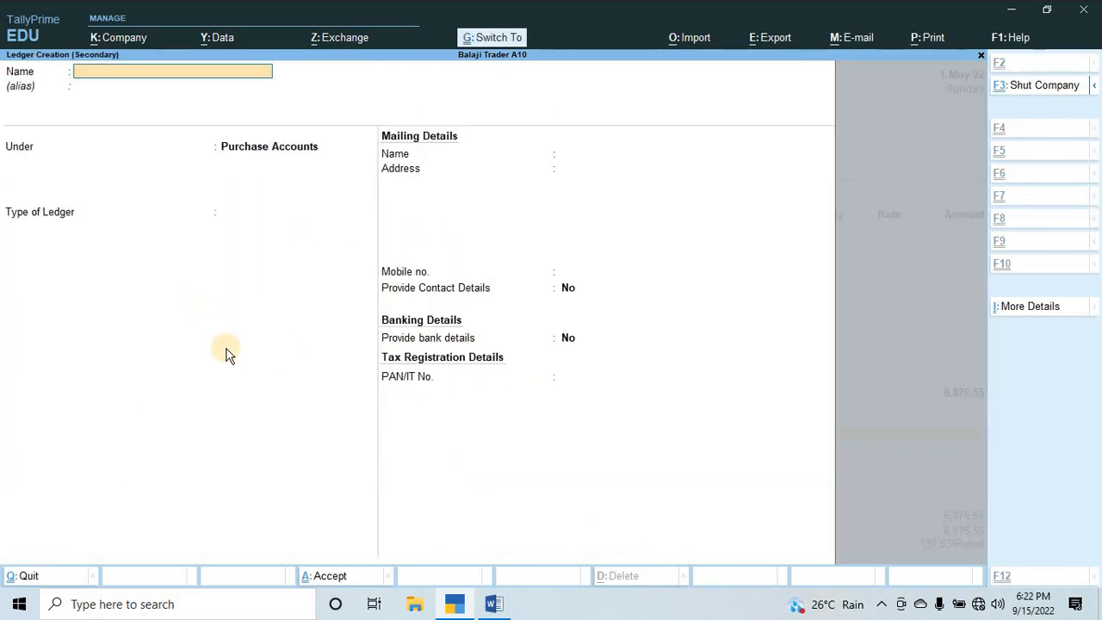
{"action": "key", "text": "ctrl+v"}
{"action": "key", "text": "Return"}
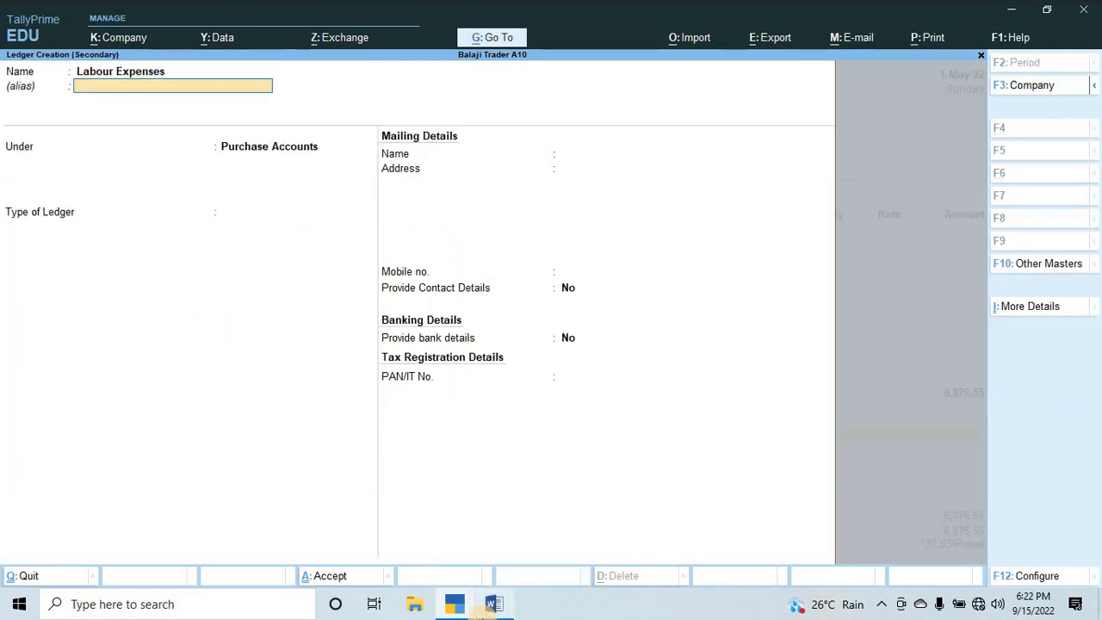
Place the Labour Expenses ledger under Direct Expenses, keep the other details as filled in, and save it into the voucher.
{"action": "key", "text": "Return"}
{"action": "type", "text": "Du"}
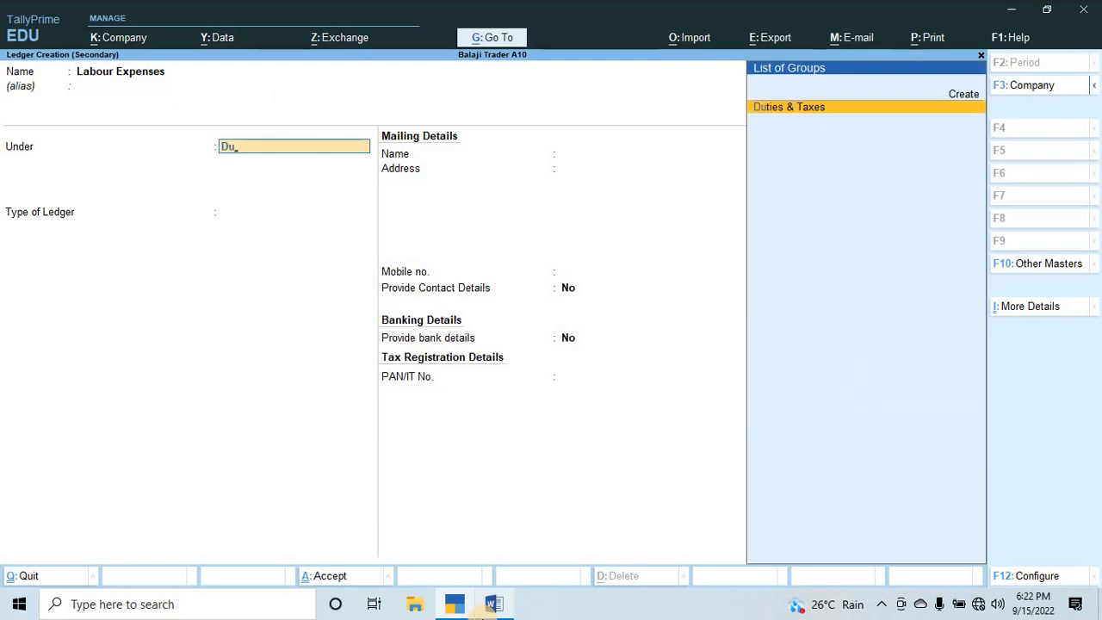
{"action": "type", "text": "r"}
{"action": "key", "text": "BackSpace"}
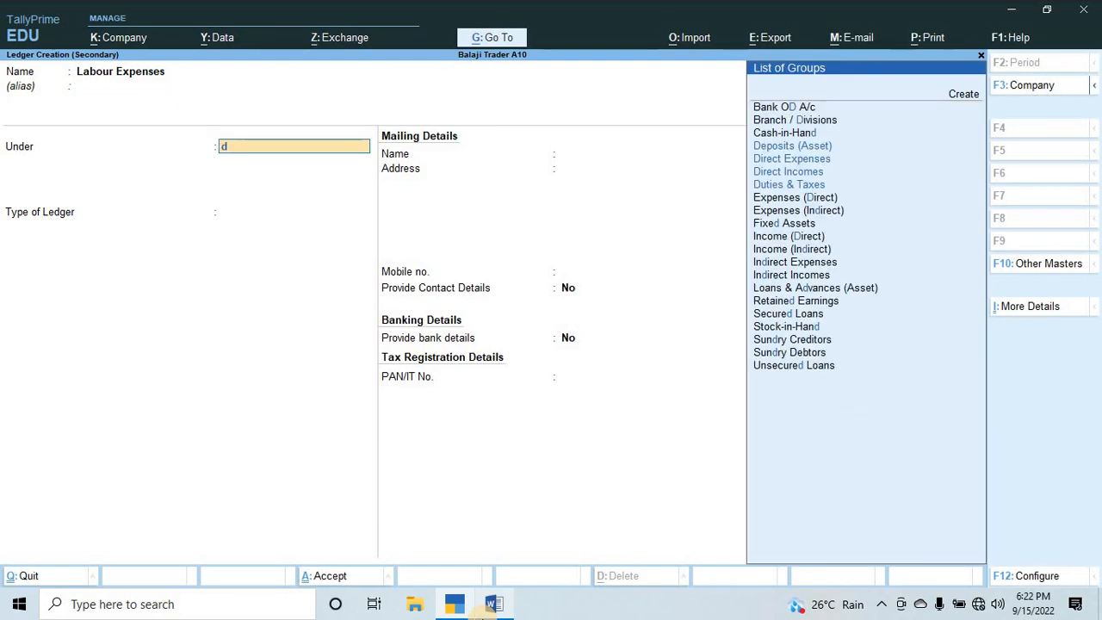
{"action": "type", "text": "ire"}
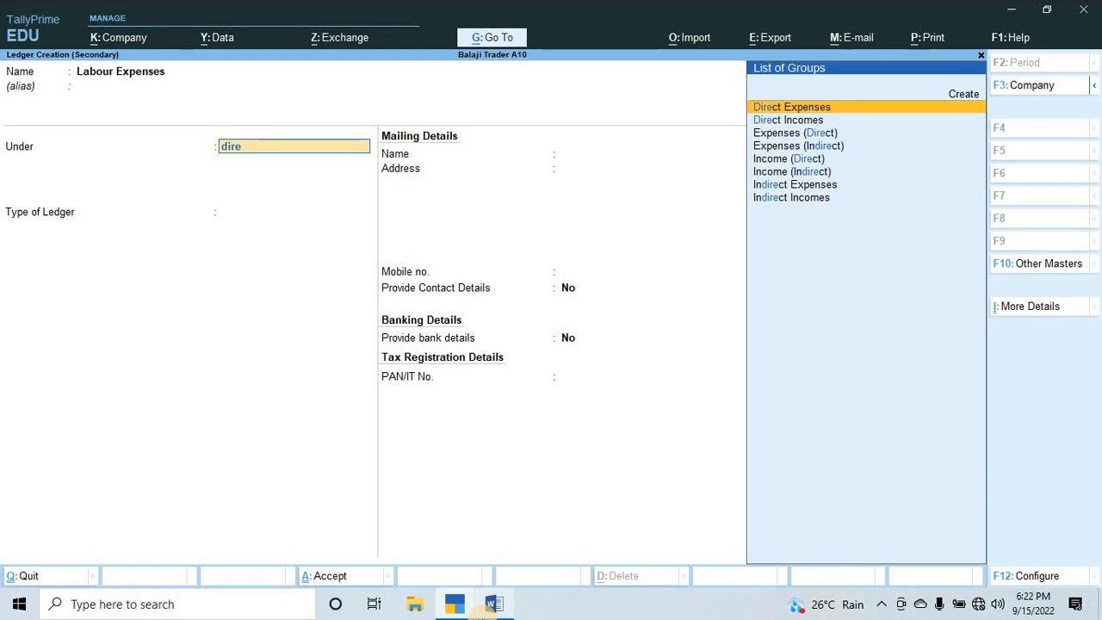
{"action": "key", "text": "Down"}
{"action": "key", "text": "Up"}
{"action": "key", "text": "Return"}
{"action": "key", "text": "Return"}
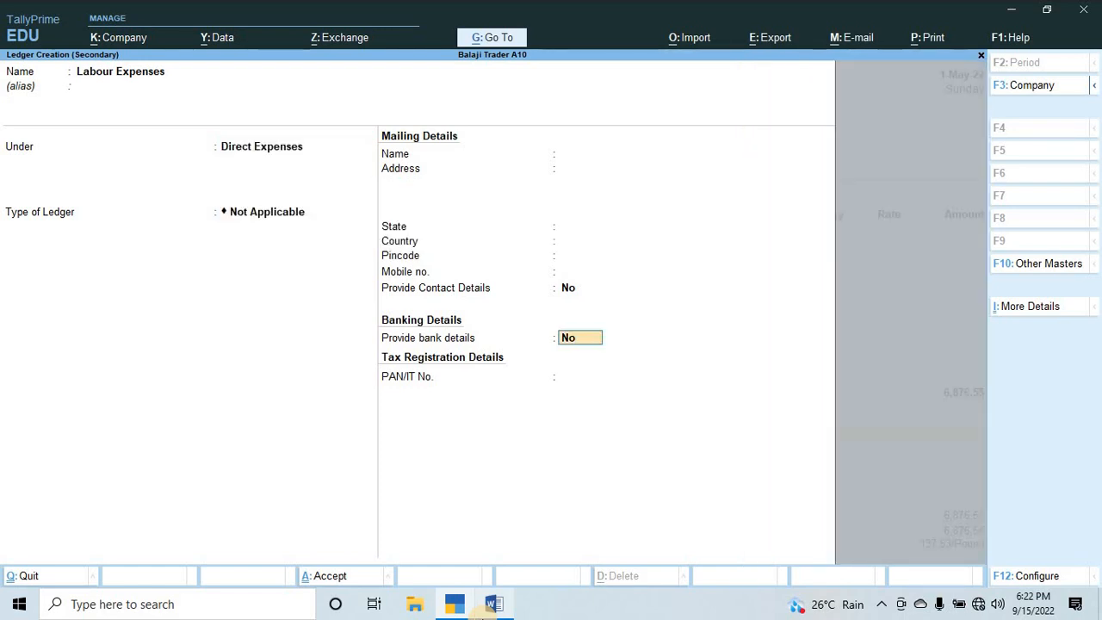
{"action": "key", "text": "Return"}
{"action": "key", "text": "Return"}
{"action": "key", "text": "Return"}
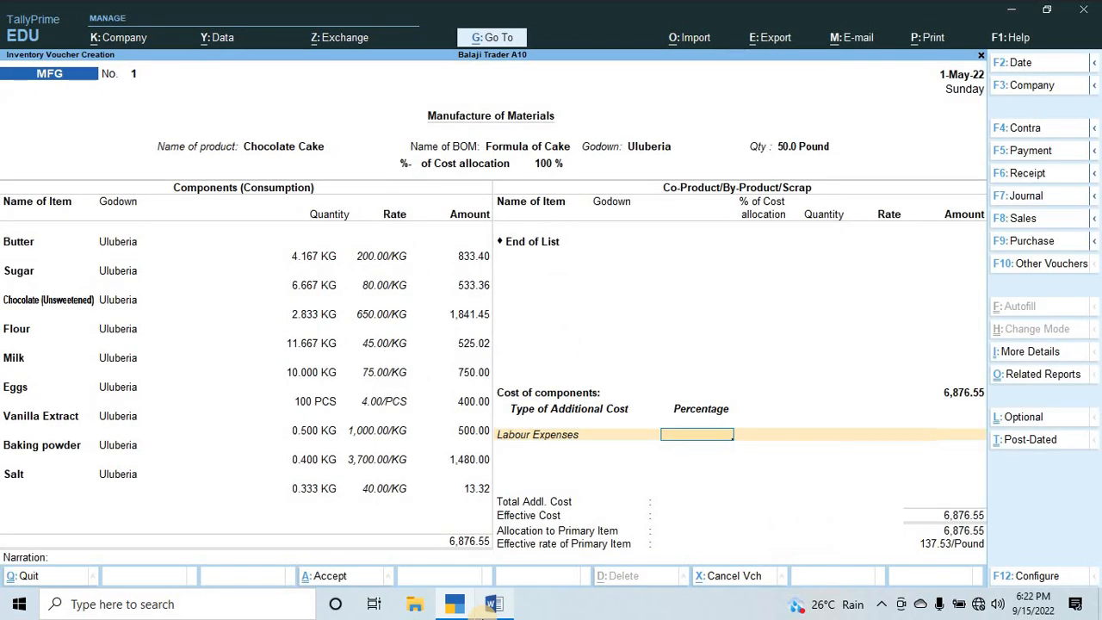
Check the labour amount of Q.4 in Word, then set the Labour Expenses amount in TallyPrime to 1000 without a percentage.
{"action": "left_click", "coordinate": [492, 603]}
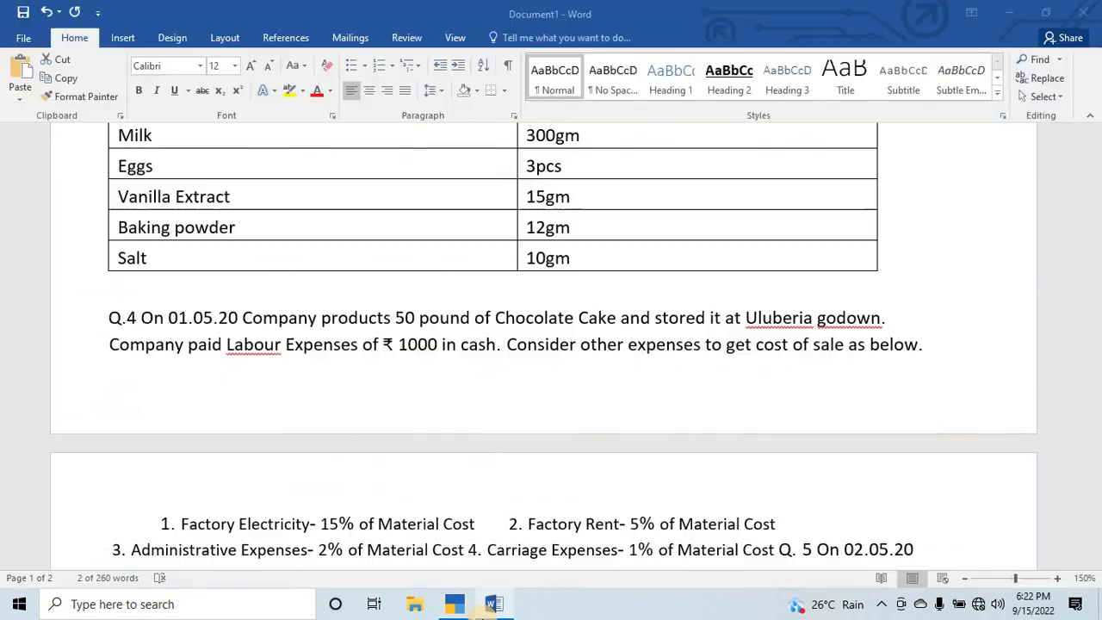
{"action": "key", "text": "alt+Tab"}
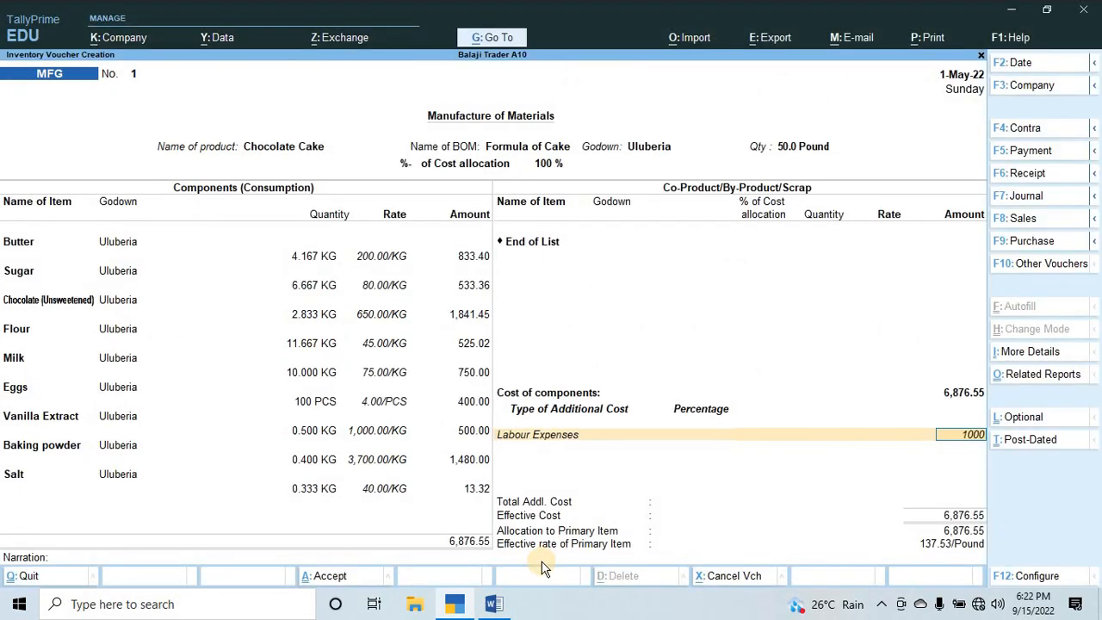
{"action": "key", "text": "Return"}
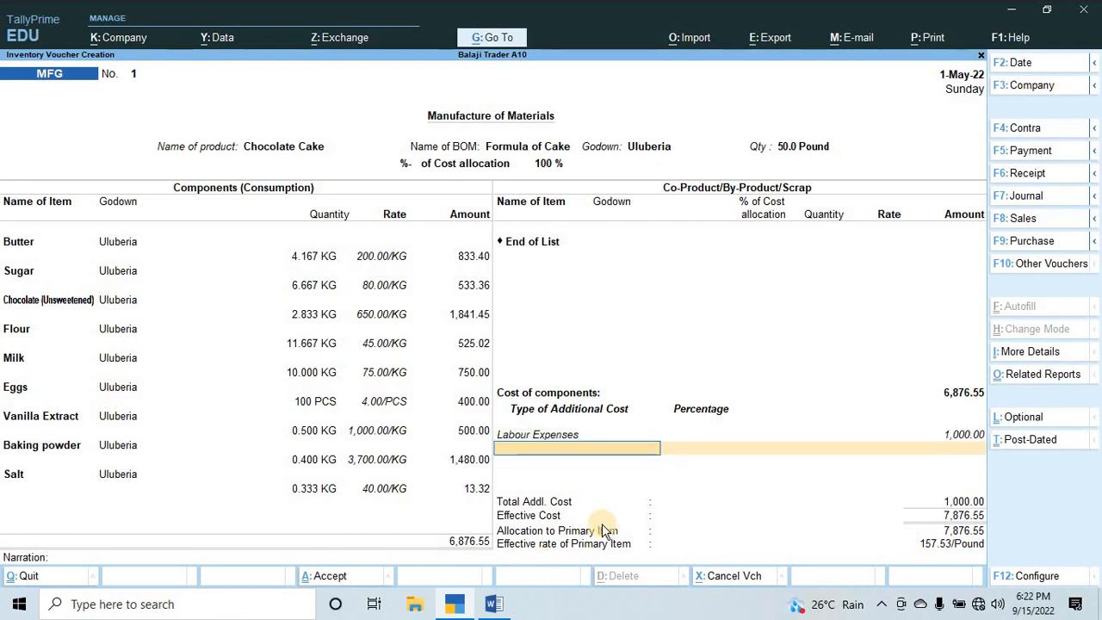
Switch to Word, copy "Factory Electricity" from the list of other expenses in Q.4 and return to the voucher in TallyPrime.
{"action": "key", "text": "alt"}
{"action": "key", "text": "alt+Tab"}
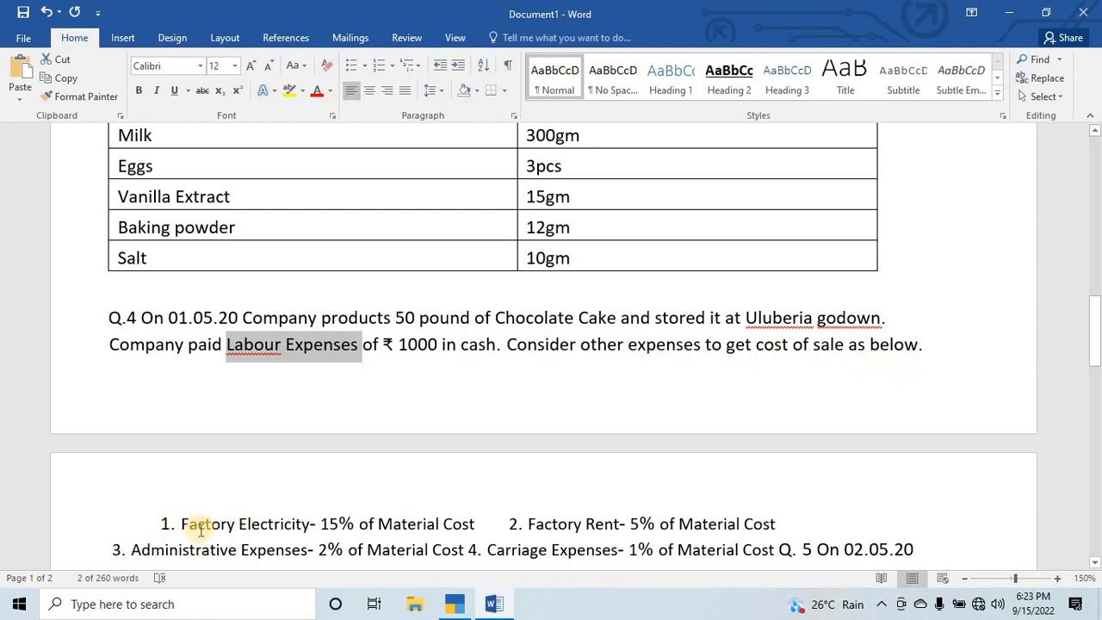
{"action": "scroll", "coordinate": [200, 530], "scroll_direction": "down", "scroll_amount": 1}
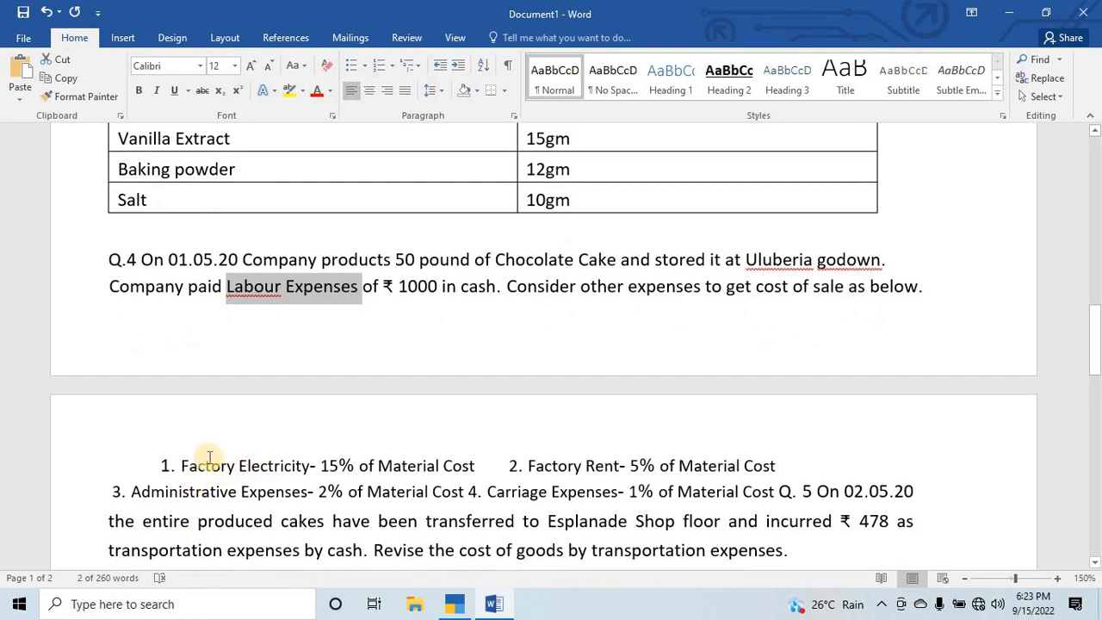
{"action": "left_click_drag", "start_coordinate": [181, 469], "coordinate": [263, 456]}
{"action": "key", "text": "ctrl+c"}
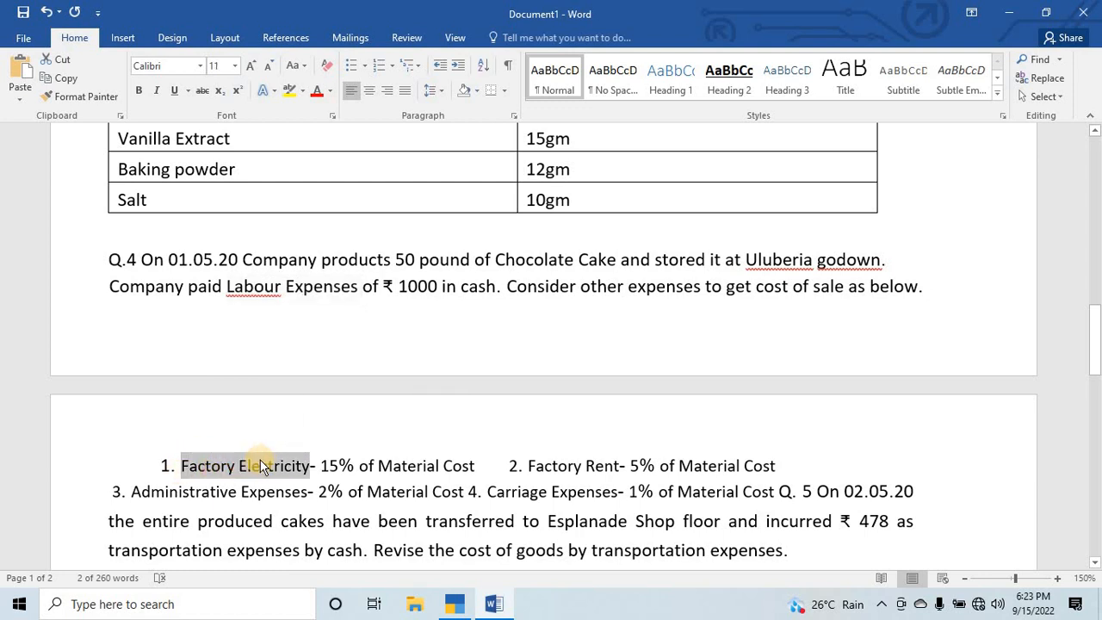
{"action": "key", "text": "alt+Tab"}
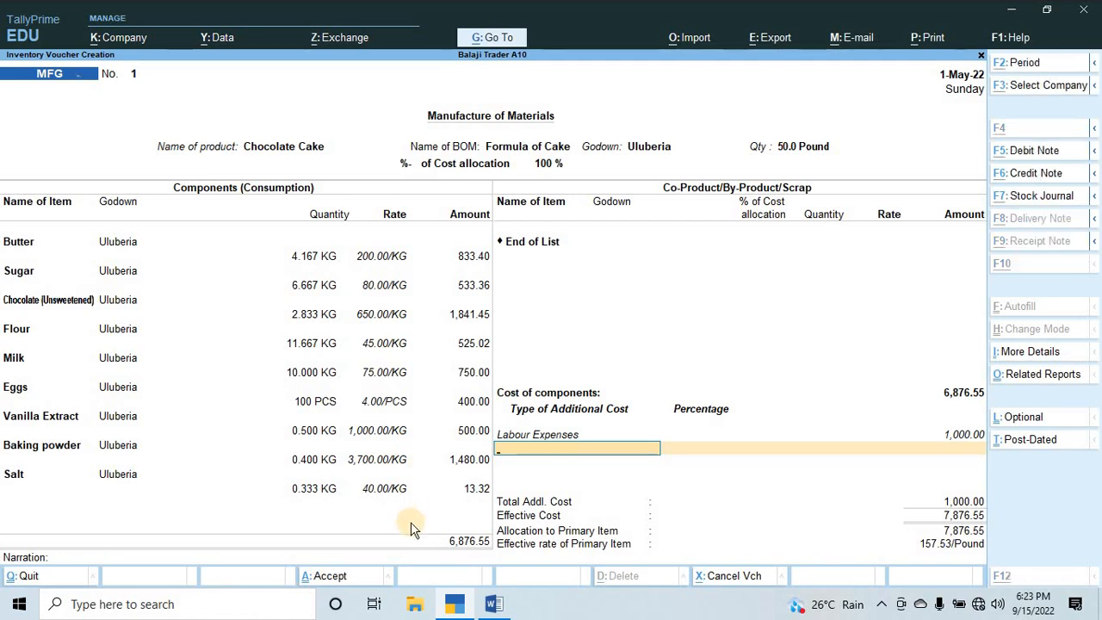
Create the Factory Electricity ledger under Direct Expenses from the second additional cost line, pasting the copied name.
{"action": "key", "text": "alt+c"}
{"action": "key", "text": "ctrl+v"}
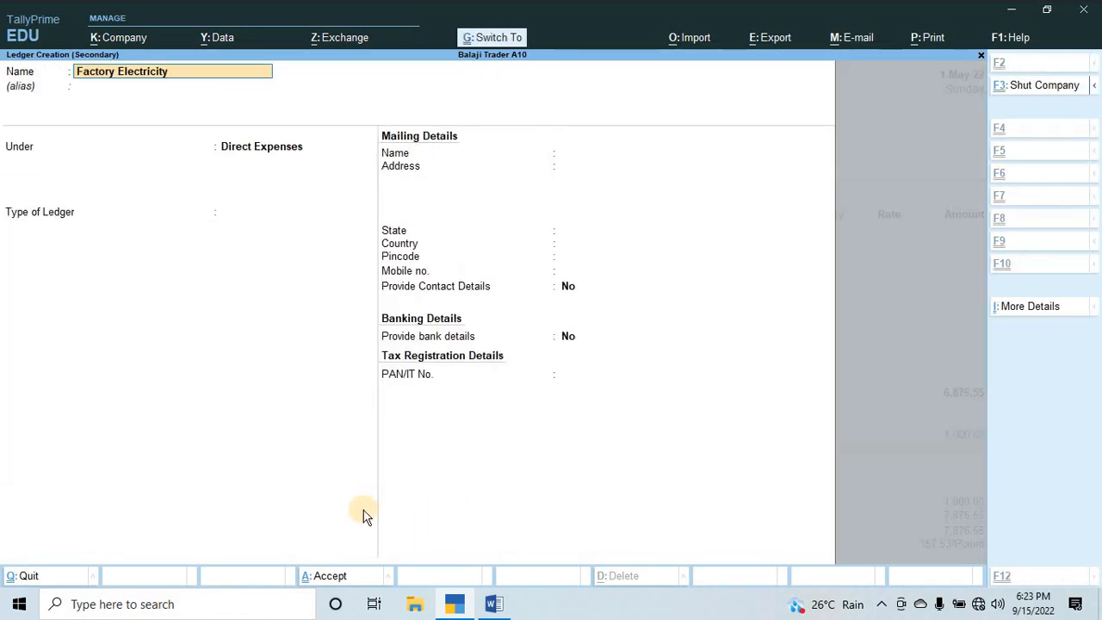
{"action": "key", "text": "Return"}
{"action": "key", "text": "Return"}
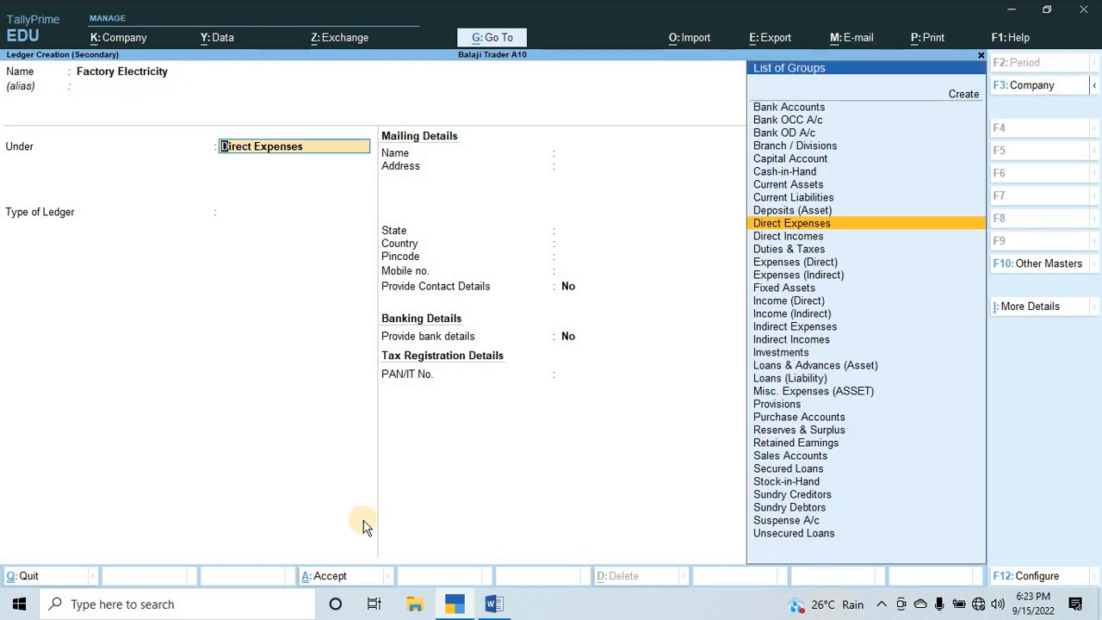
{"action": "key", "text": "ctrl"}
{"action": "key", "text": "ctrl+a"}
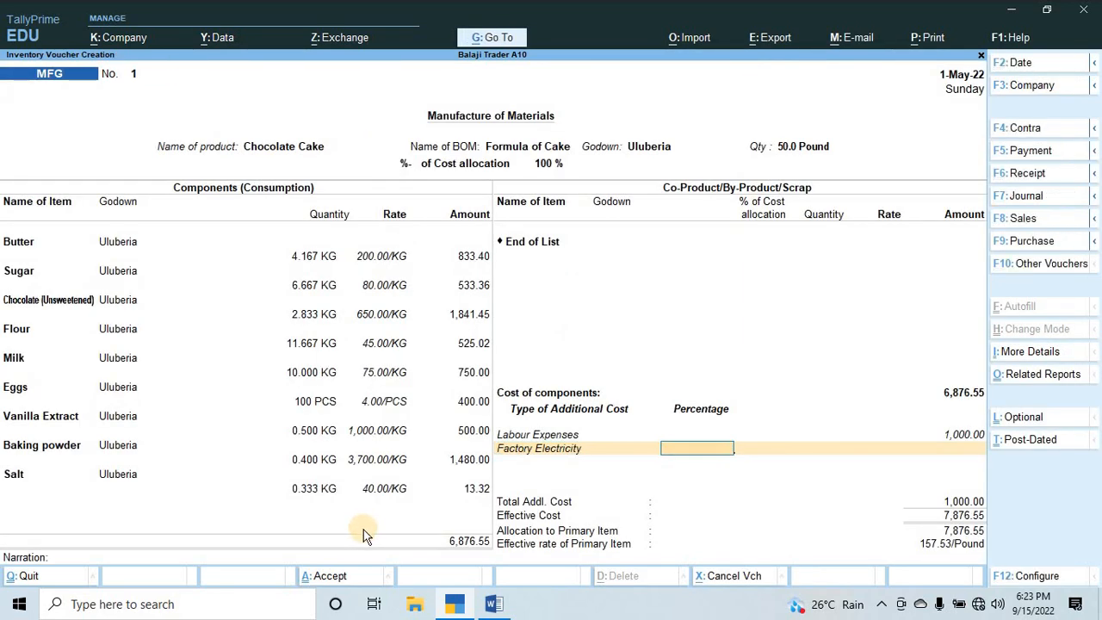
Check the electricity share in Word, then set Factory Electricity in TallyPrime to 15% and accept the calculated amount.
{"action": "key", "text": "alt+Tab"}
{"action": "key", "text": "alt+Tab"}
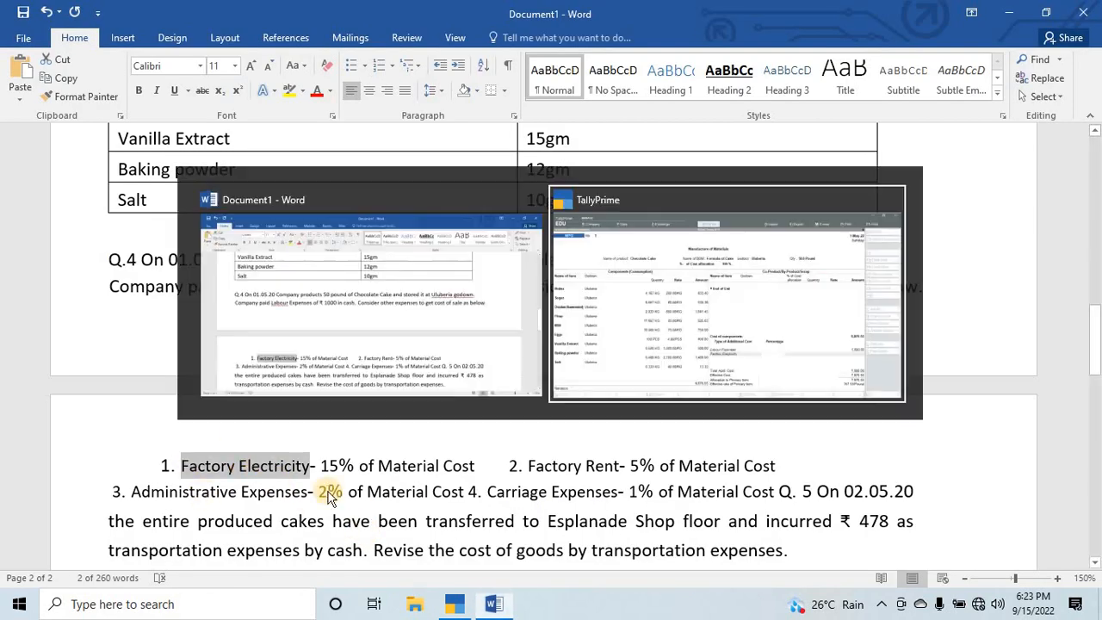
{"action": "type", "text": "15"}
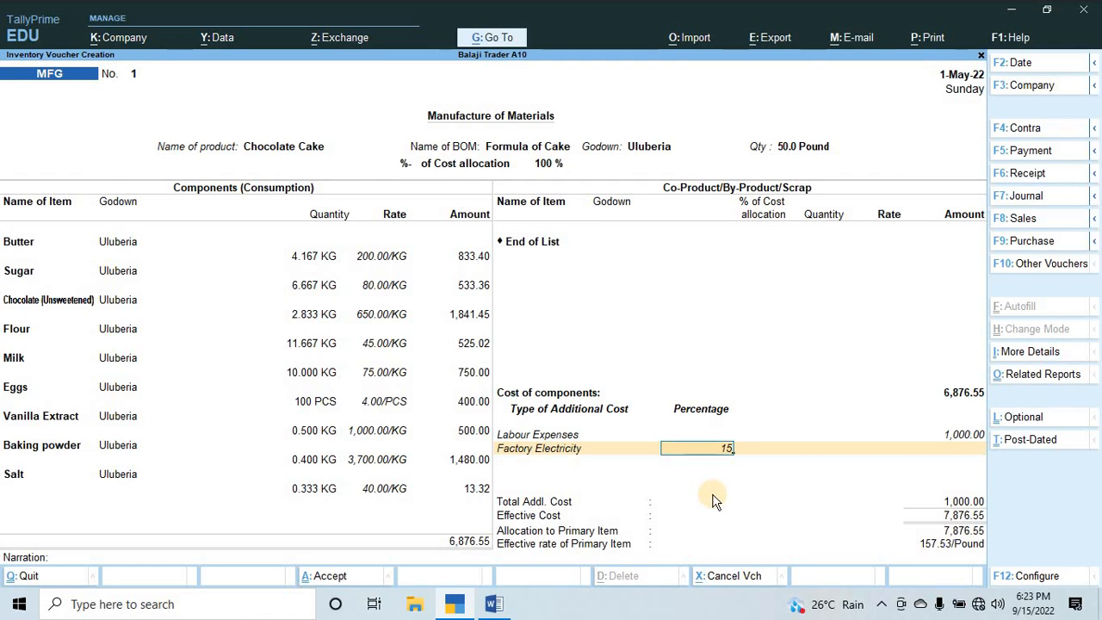
{"action": "key", "text": "Return"}
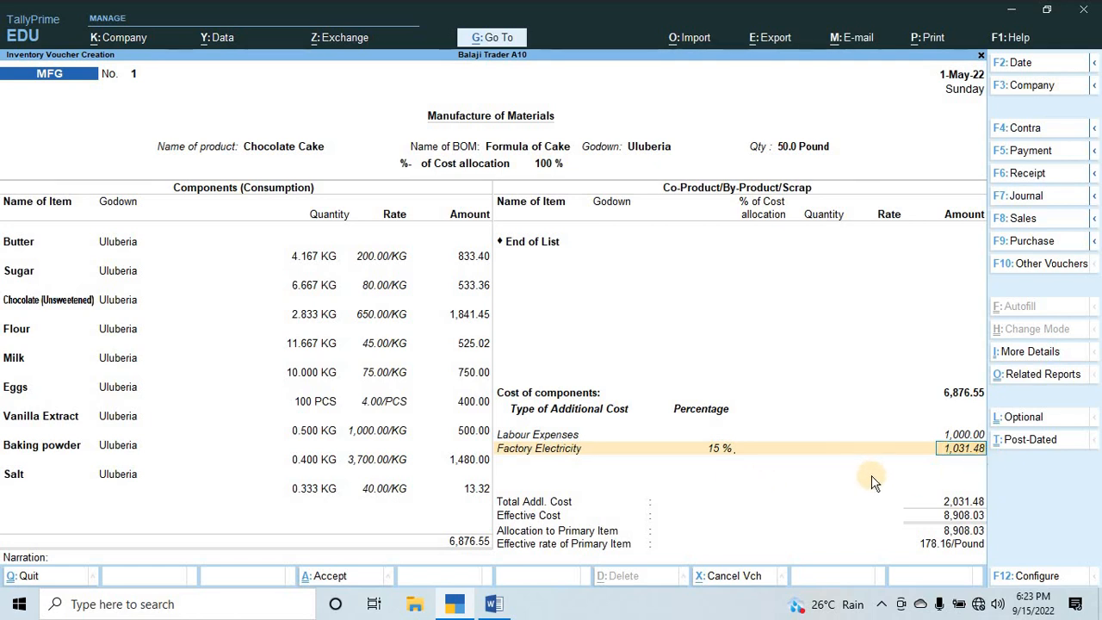
{"action": "key", "text": "Return"}
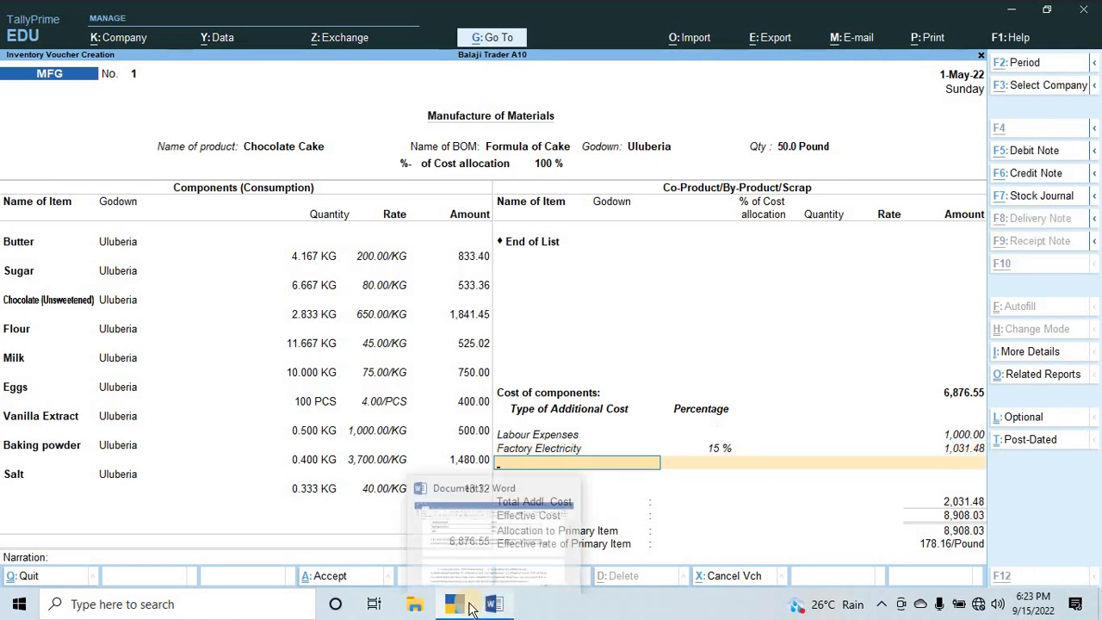
Switch to Word, copy ". Factory Rent" from the second expense of Q.4 and return to the voucher in TallyPrime.
{"action": "left_click", "coordinate": [469, 608]}
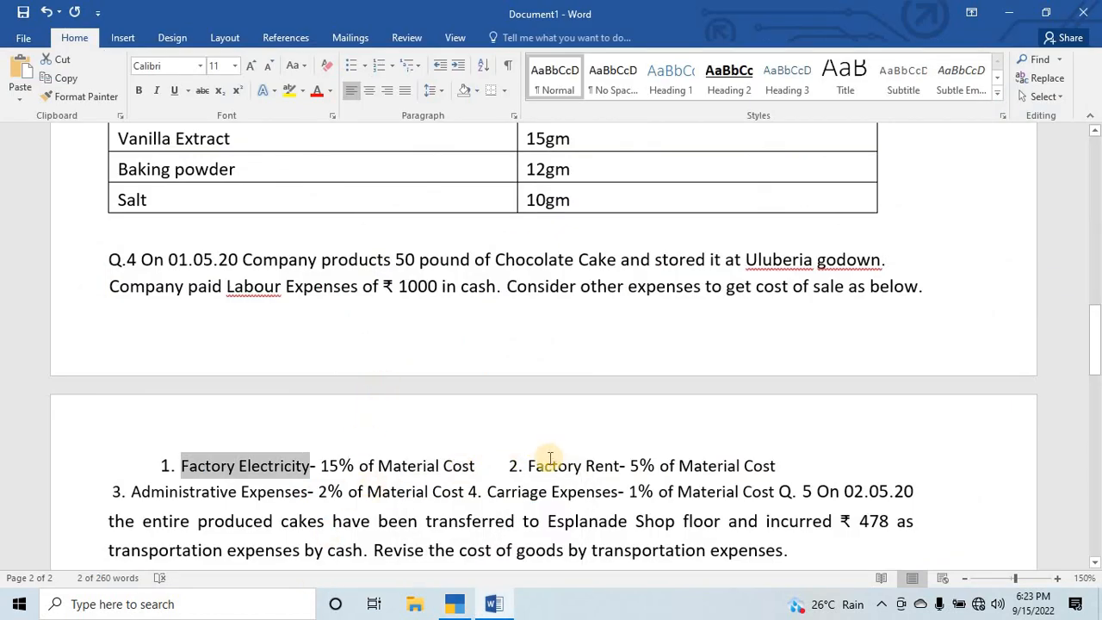
{"action": "left_click_drag", "start_coordinate": [528, 465], "coordinate": [603, 463]}
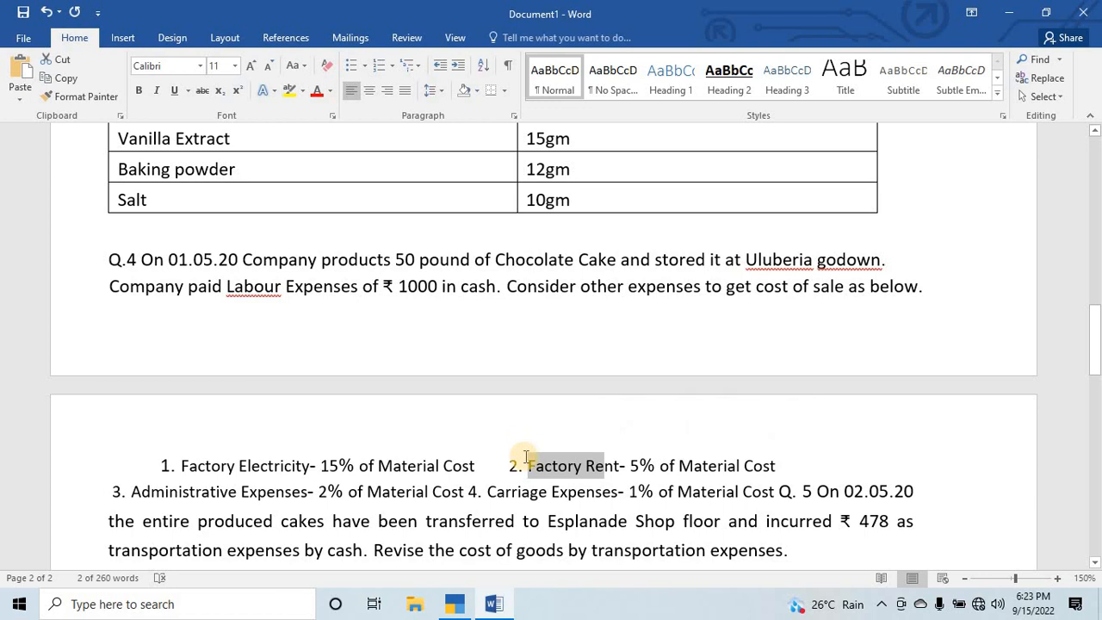
{"action": "left_click_drag", "start_coordinate": [520, 465], "coordinate": [611, 469]}
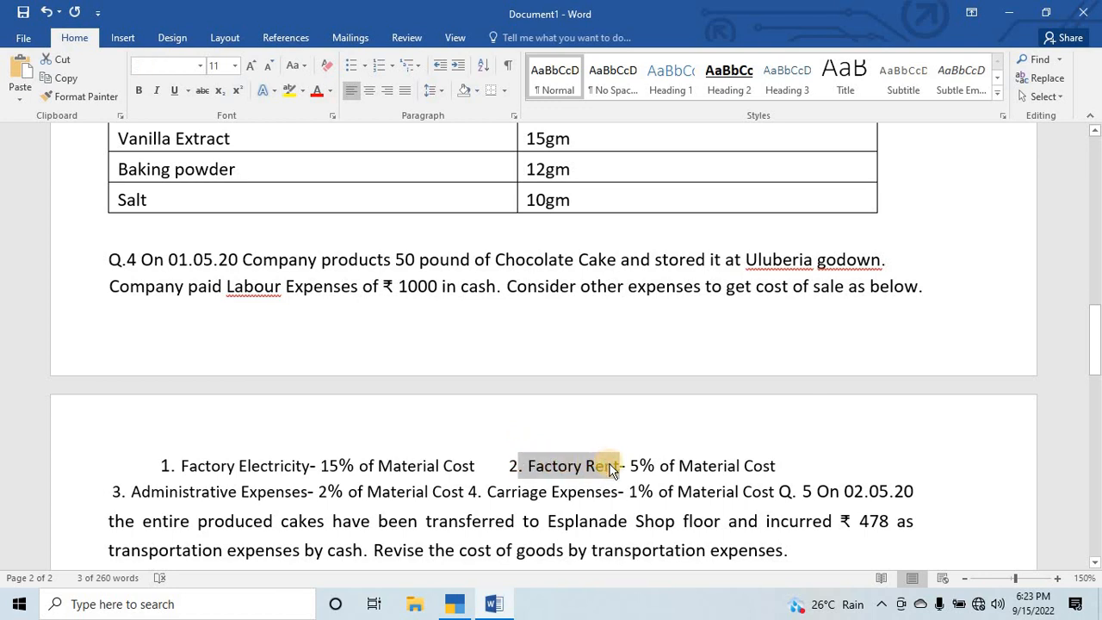
{"action": "key", "text": "alt+Tab"}
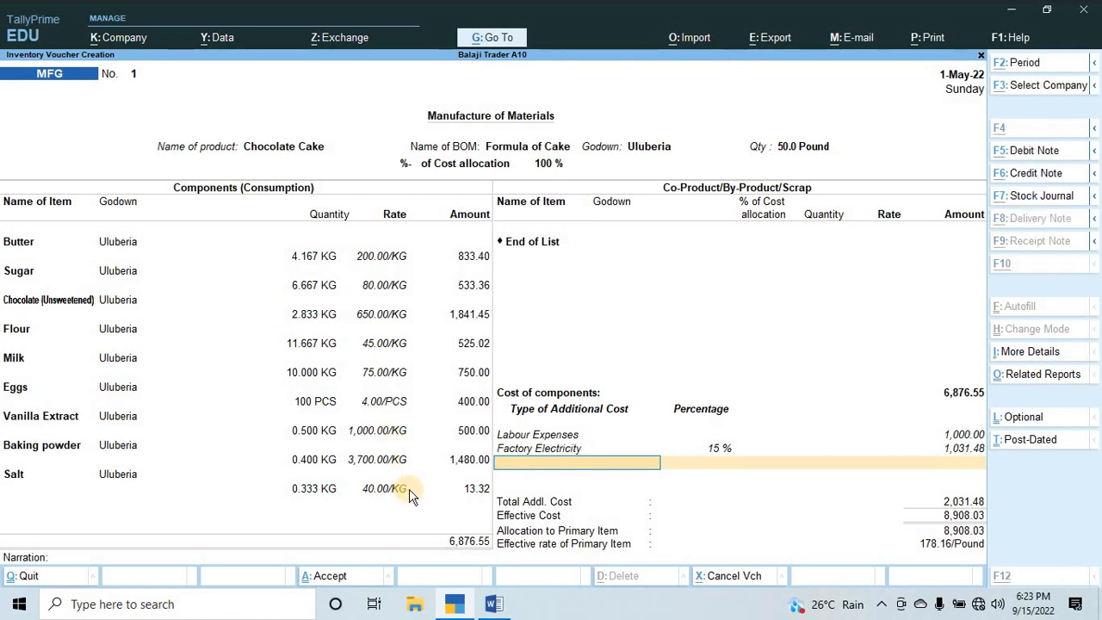
Create the ". Factory Rent" ledger under Direct Expenses from the third additional cost line, pasting the copied name.
{"action": "key", "text": "alt+c"}
{"action": "key", "text": "Return"}
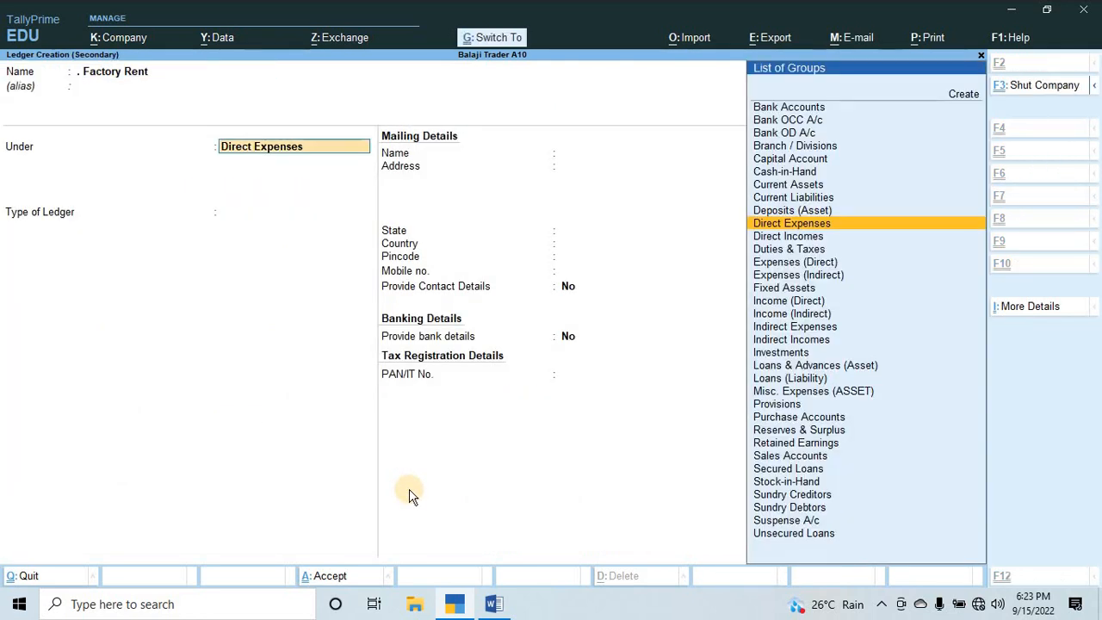
{"action": "key", "text": "ctrl+a"}
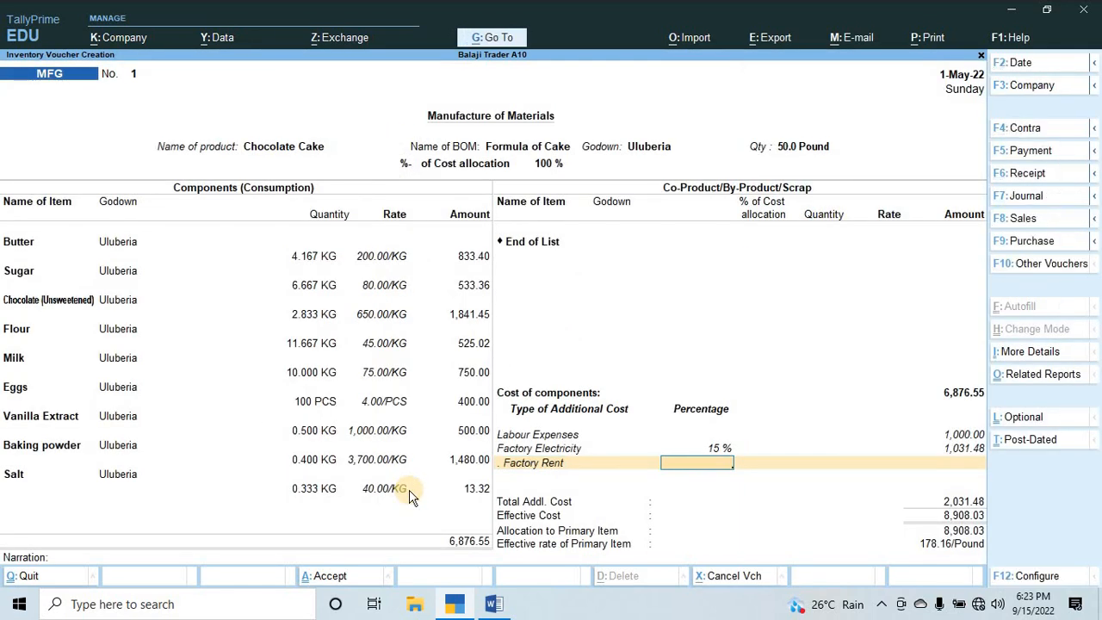
Check the rent share in Word, then set Factory Rent in TallyPrime to 5% and accept the calculated amount.
{"action": "key", "text": "alt+Tab"}
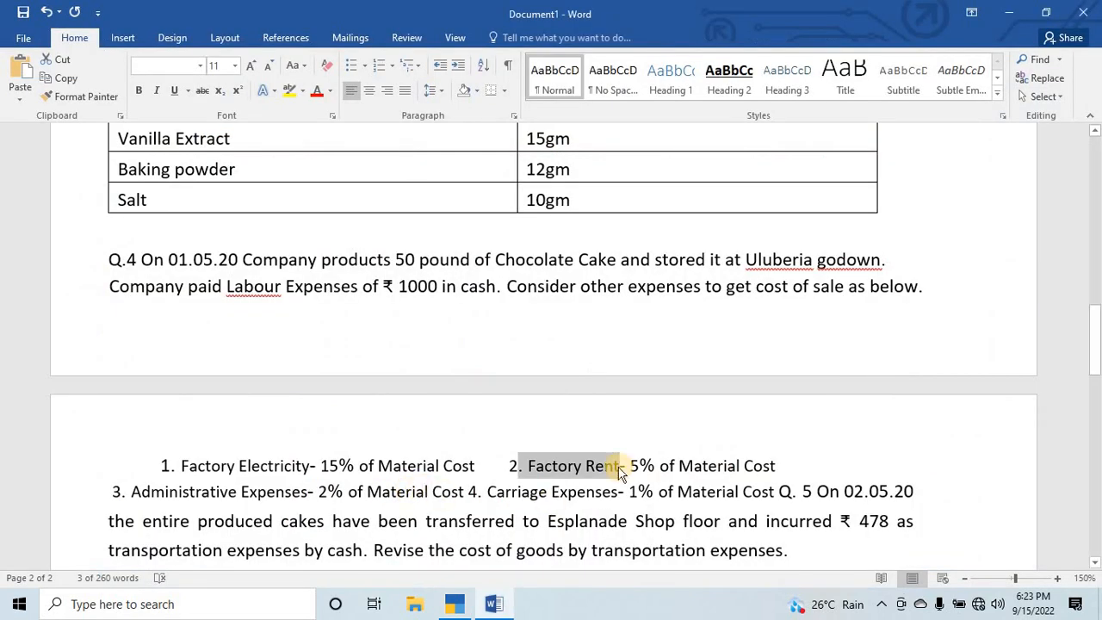
{"action": "key", "text": "alt+Tab"}
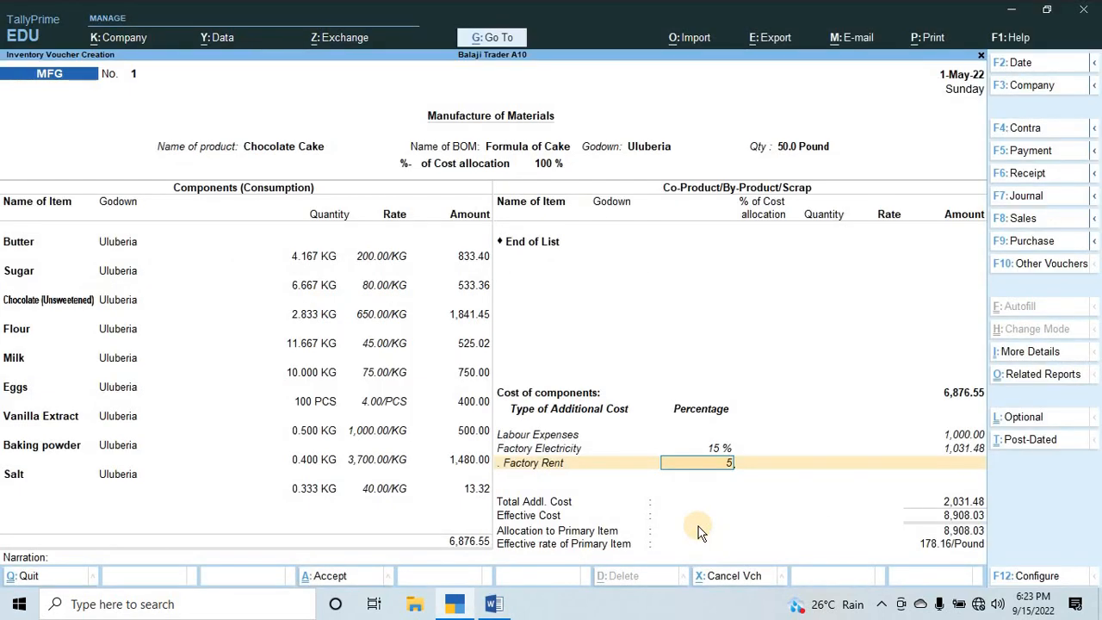
{"action": "key", "text": "Return"}
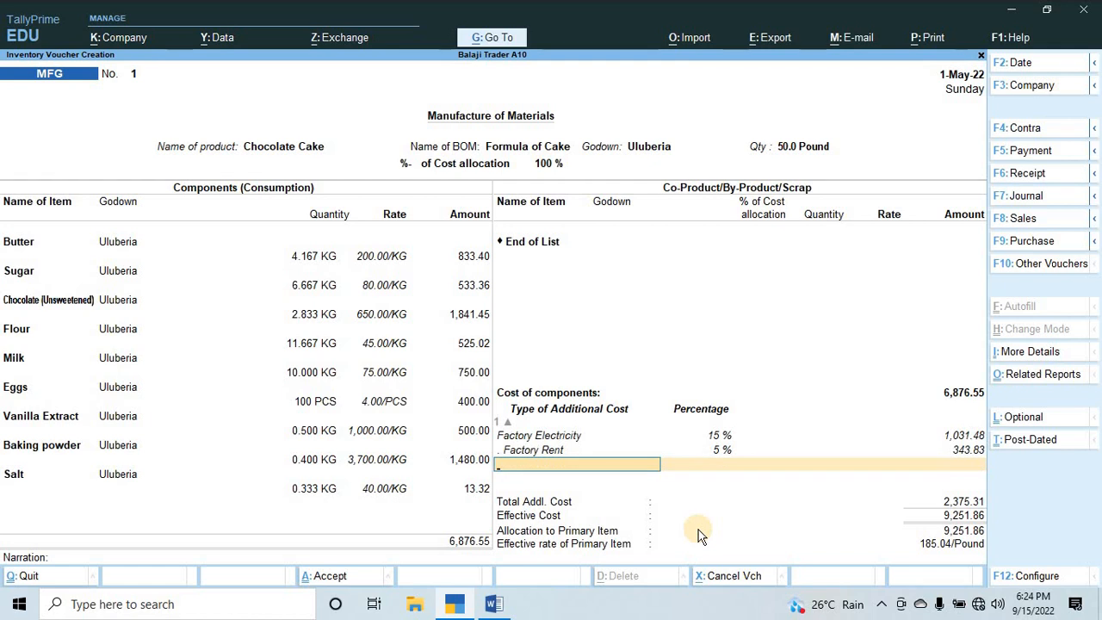
Switch to Word, copy "Administrative Expenses" from the third expense of Q.4 and return to the voucher in TallyPrime.
{"action": "key", "text": "alt+Tab"}
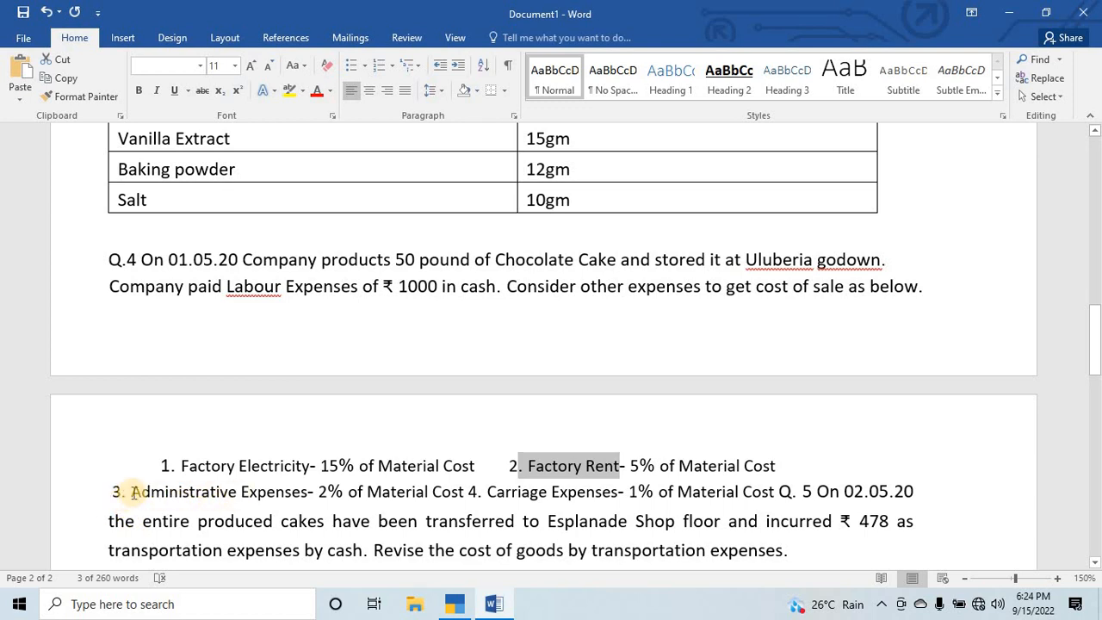
{"action": "left_click_drag", "start_coordinate": [135, 492], "coordinate": [315, 510]}
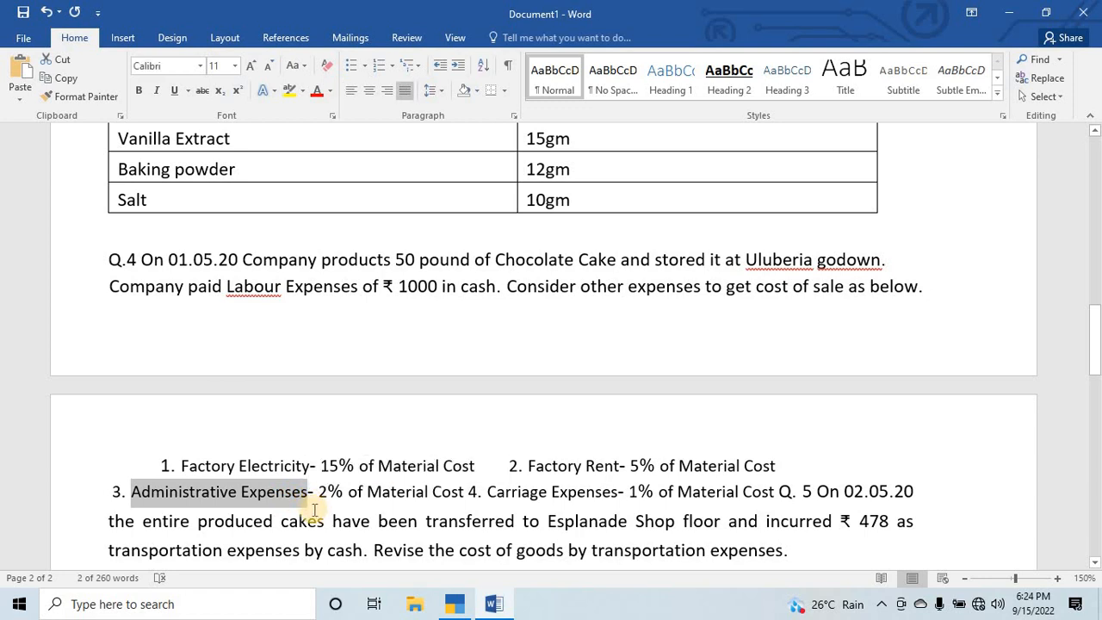
{"action": "key", "text": "alt+Tab"}
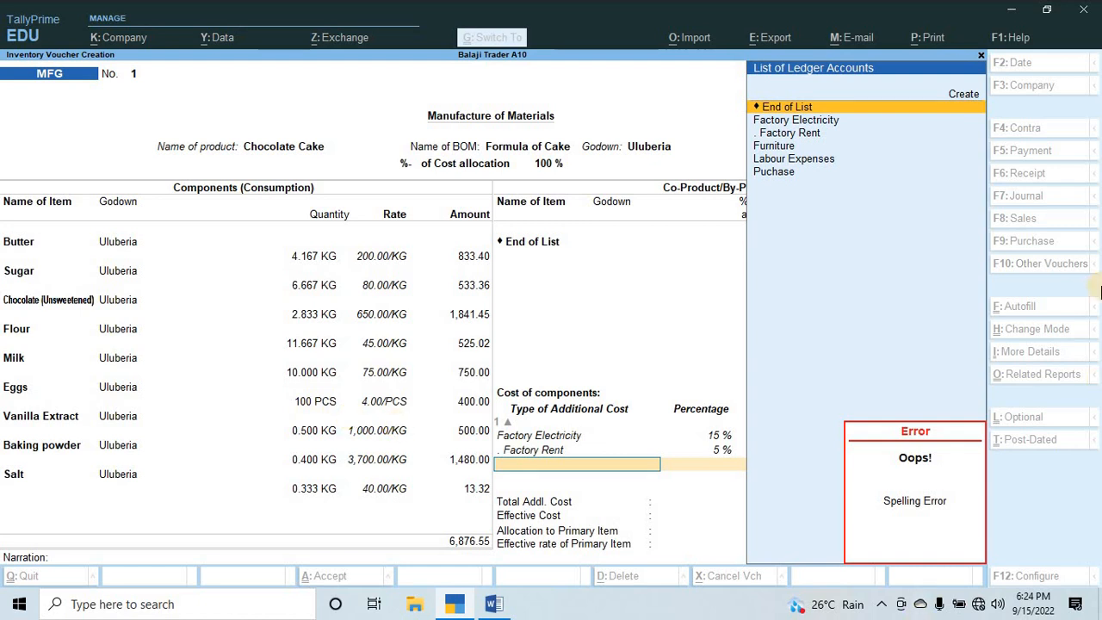
Create the "Administrative Expenses" ledger under Indirect Expenses from the next additional cost line, pasting the copied name.
{"action": "key", "text": "Return"}
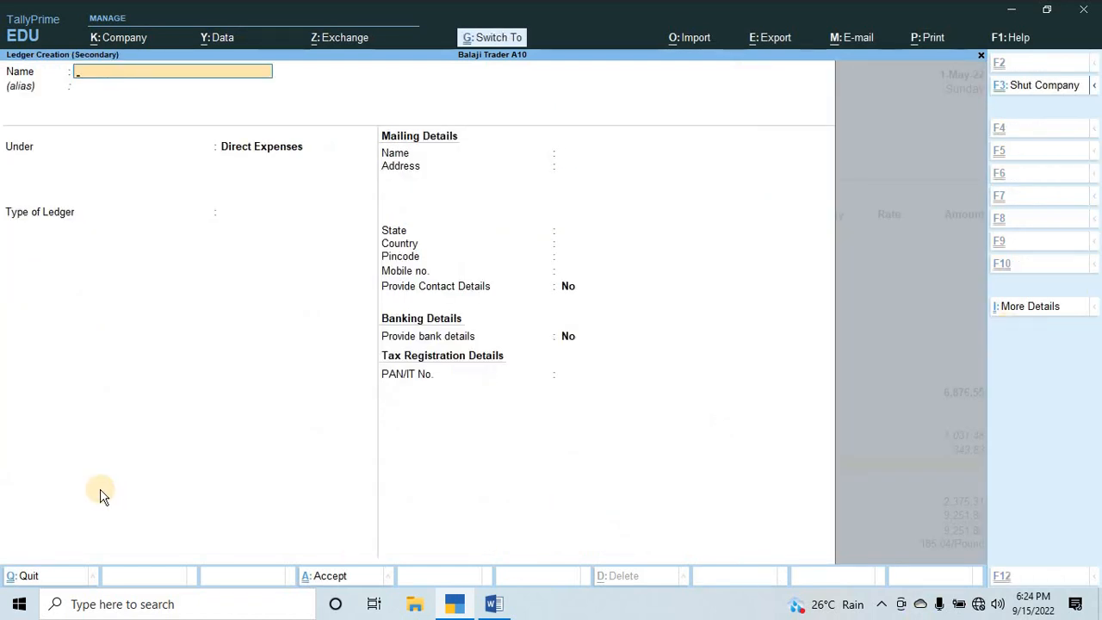
{"action": "key", "text": "ctrl+alt+v"}
{"action": "key", "text": "Return"}
{"action": "key", "text": "Return"}
{"action": "type", "text": "Indire"}
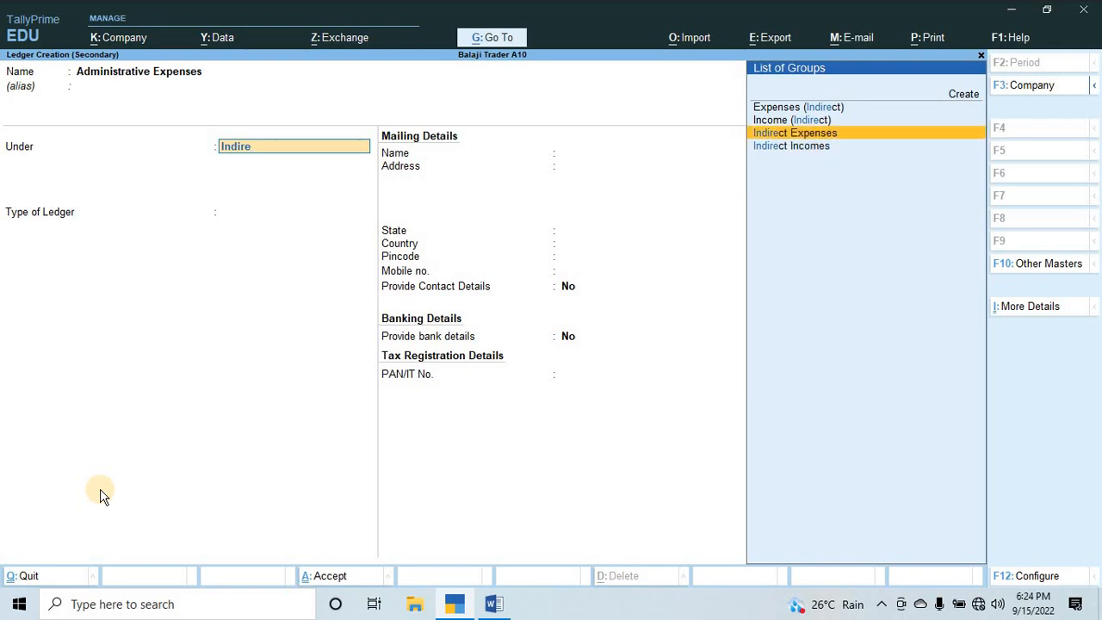
{"action": "key", "text": "Down"}
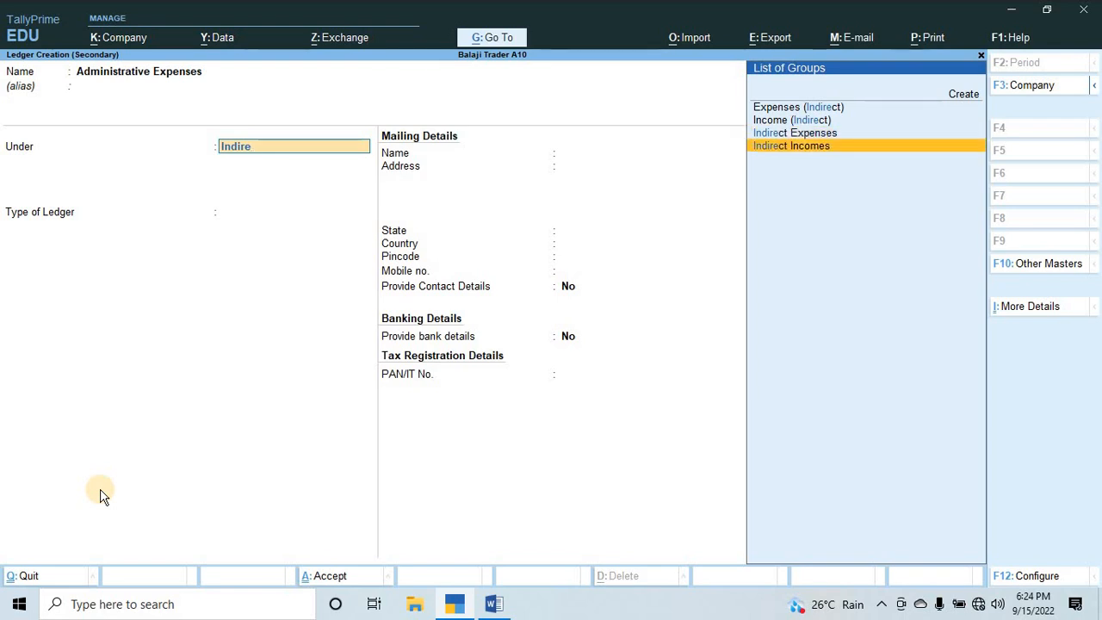
{"action": "key", "text": "Up"}
{"action": "key", "text": "Return"}
{"action": "key", "text": "ctrl"}
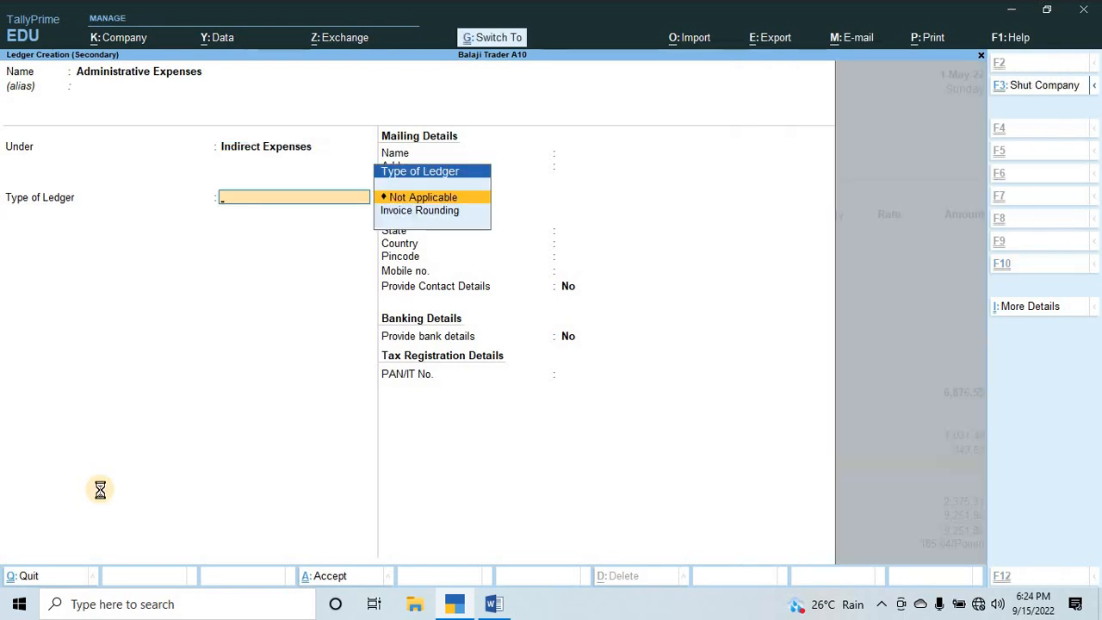
{"action": "key", "text": "ctrl+a"}
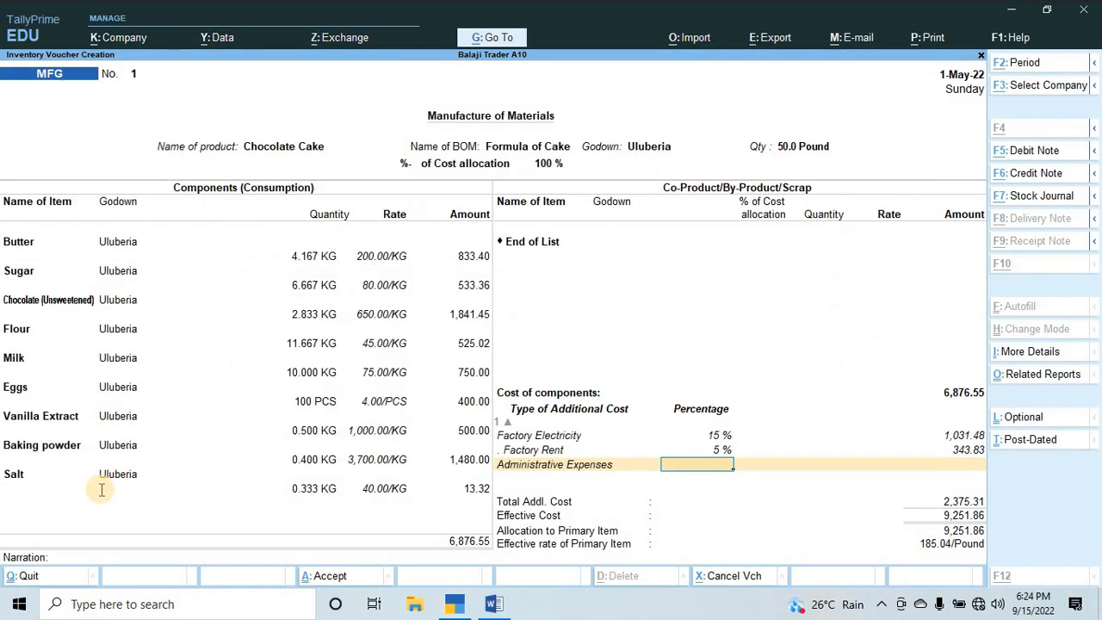
Check the administrative share in Word, then set Administrative Expenses in TallyPrime to 2% and accept the calculated amount.
{"action": "key", "text": "alt+Tab"}
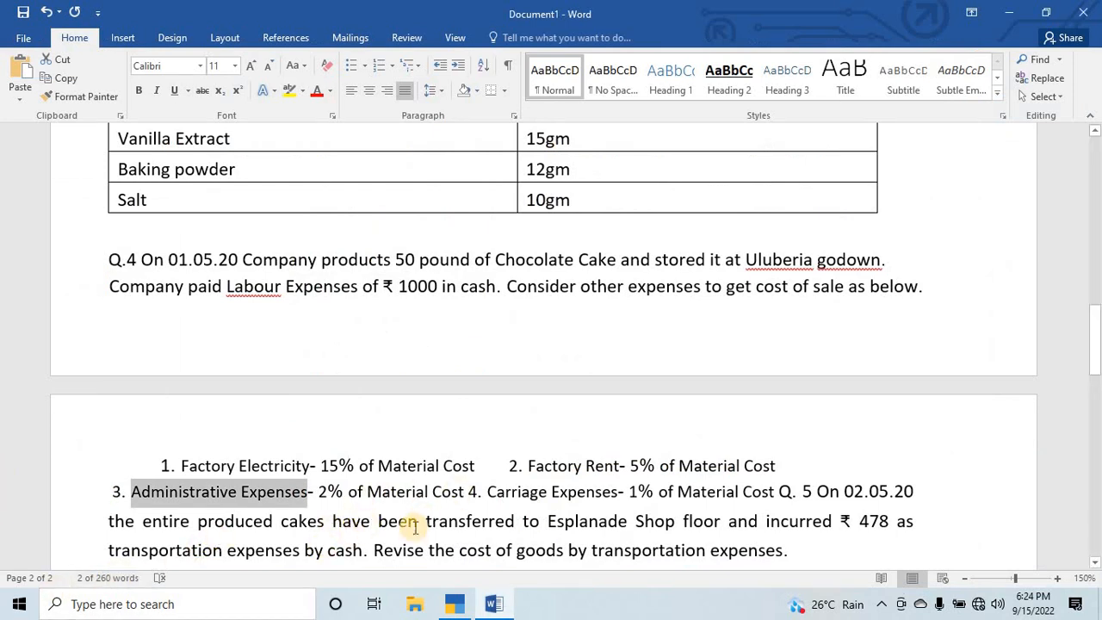
{"action": "key", "text": "alt+Tab"}
{"action": "type", "text": "2"}
{"action": "key", "text": "Return"}
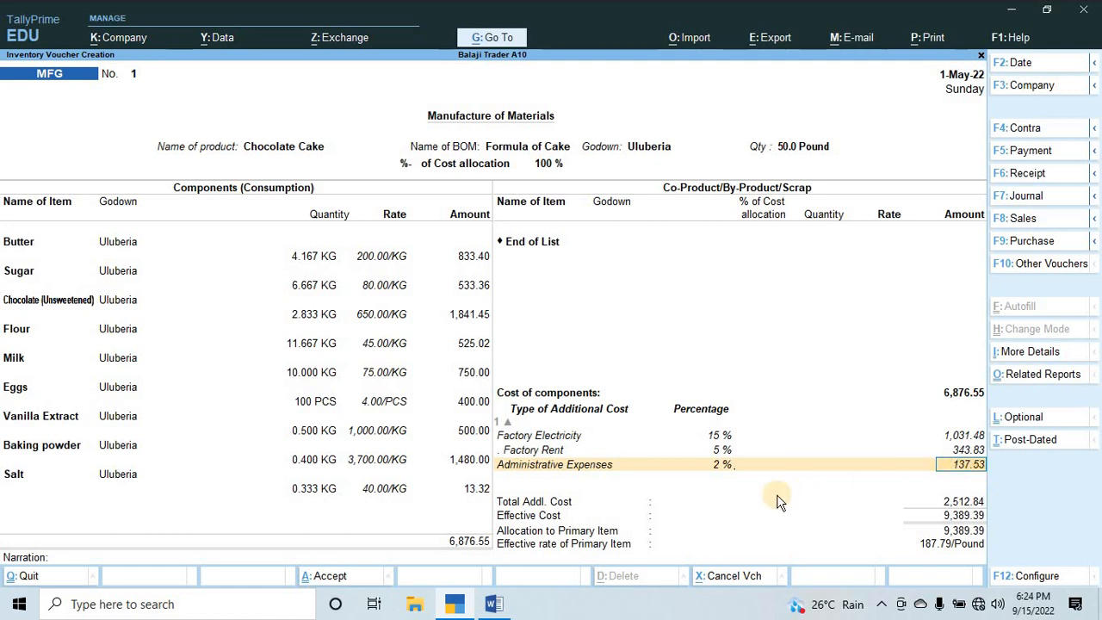
{"action": "key", "text": "Return"}
Switch to Word, copy "Carriage Expenses" from the fourth expense of Q.4 and return to the voucher in TallyPrime.
{"action": "key", "text": "alt+Tab"}
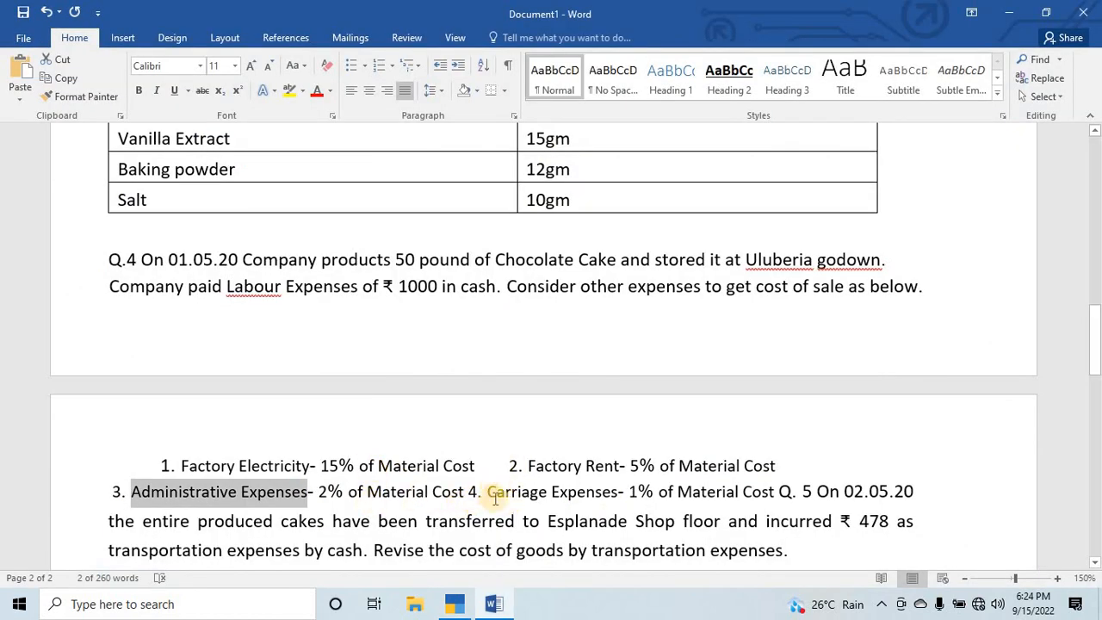
{"action": "left_click_drag", "start_coordinate": [489, 492], "coordinate": [608, 493]}
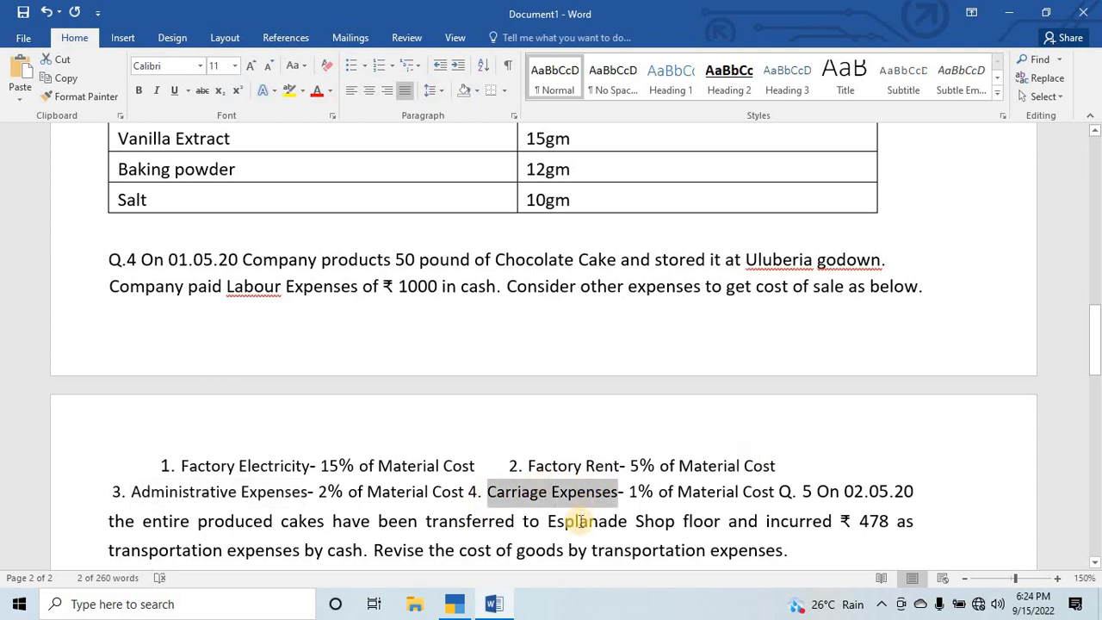
{"action": "key", "text": "alt+q"}
{"action": "key", "text": "alt+Tab"}
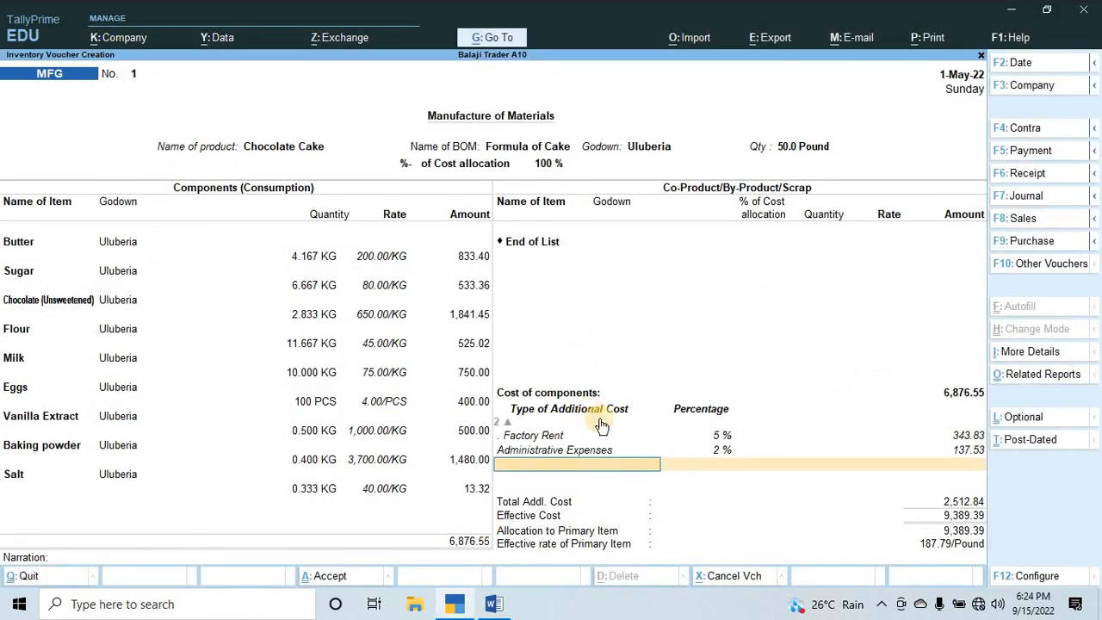
Create the "Carriage Expenses" ledger under Direct Expenses from the next additional cost line, pasting the copied name.
{"action": "key", "text": "alt+c"}
{"action": "key", "text": "ctrl+alt+v"}
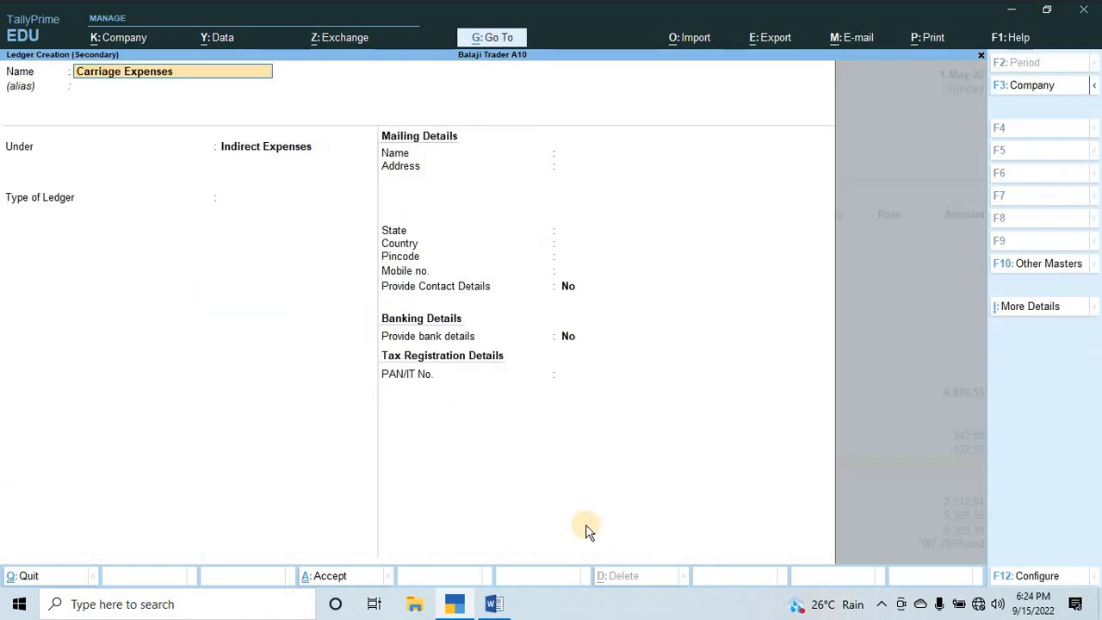
{"action": "key", "text": "Return"}
{"action": "key", "text": "Return"}
{"action": "type", "text": "Dire"}
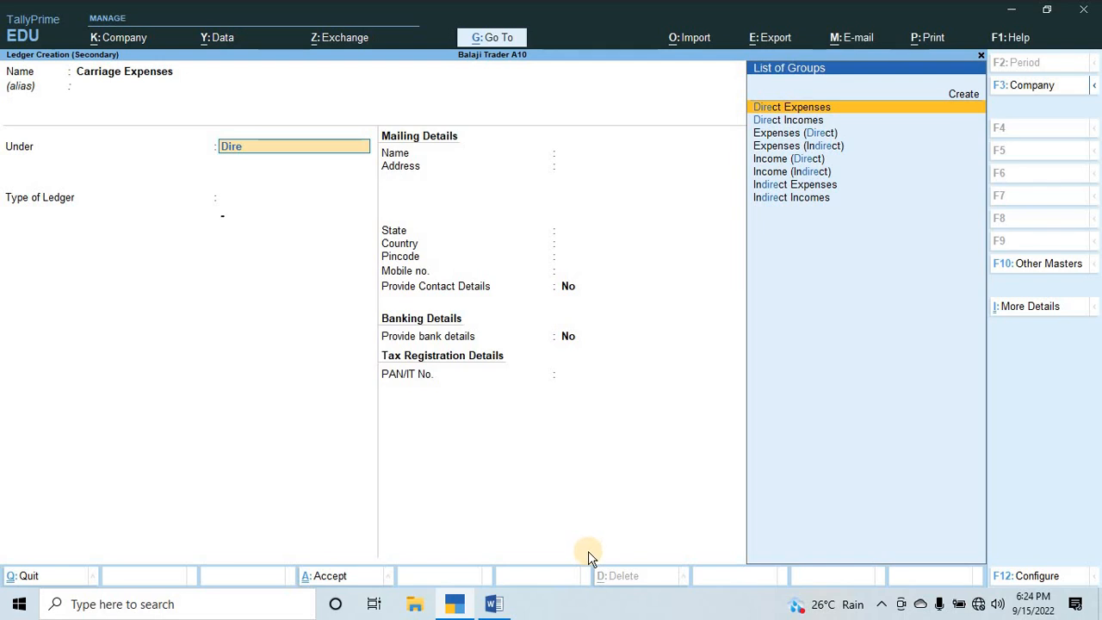
{"action": "key", "text": "Return"}
Check the carriage share in Word, then set Carriage Expenses in TallyPrime to 1%.
{"action": "key", "text": "alt+Tab"}
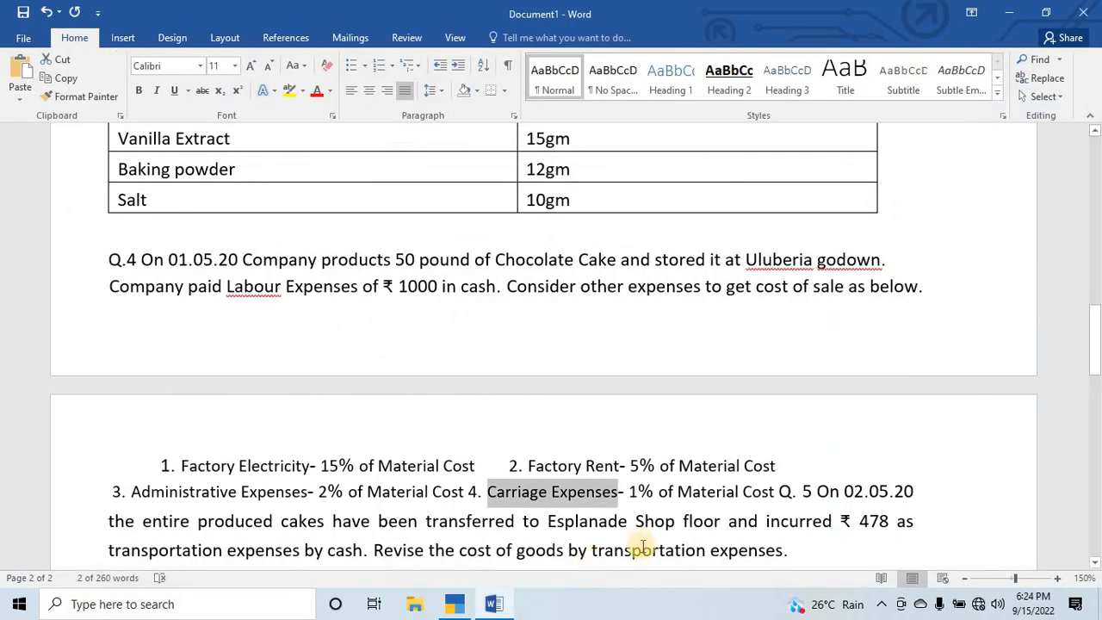
{"action": "key", "text": "alt+Tab"}
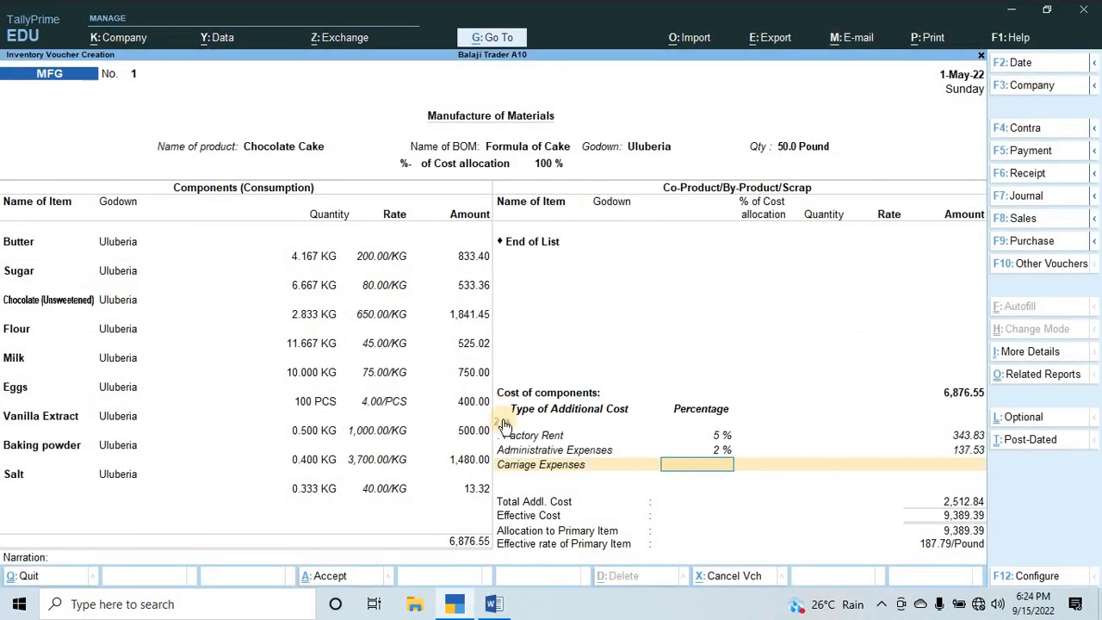
{"action": "key", "text": "Return"}
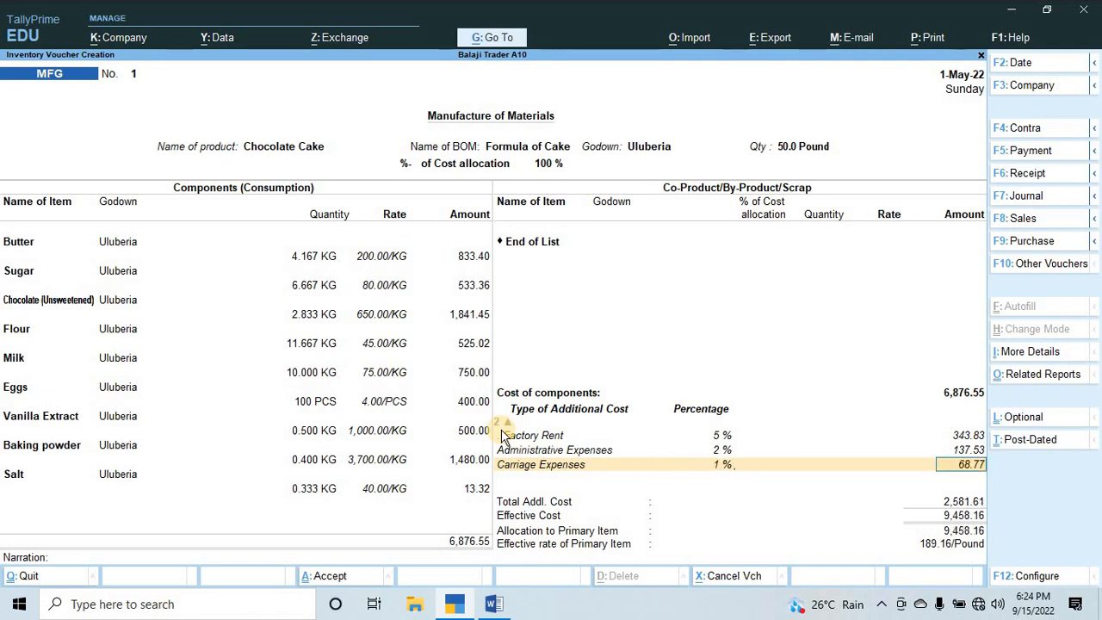
In Word, insert two paragraph breaks before "5 On 02.05.20" to separate it from Q.4's expenses, then return to TallyPrime.
{"action": "key", "text": "alt+Tab"}
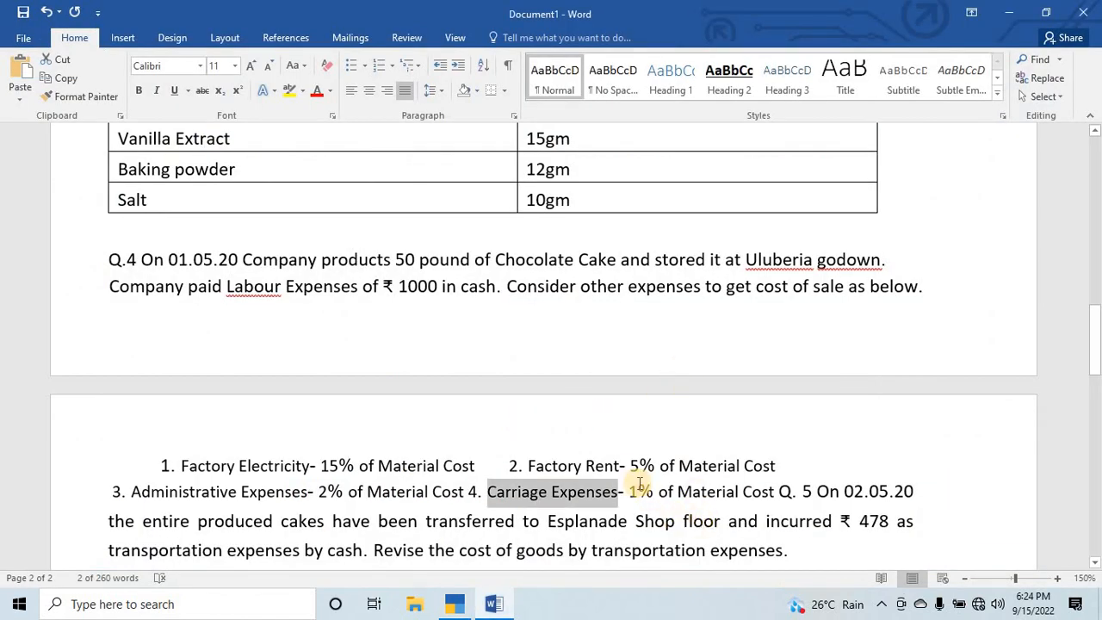
{"action": "left_click", "coordinate": [797, 497]}
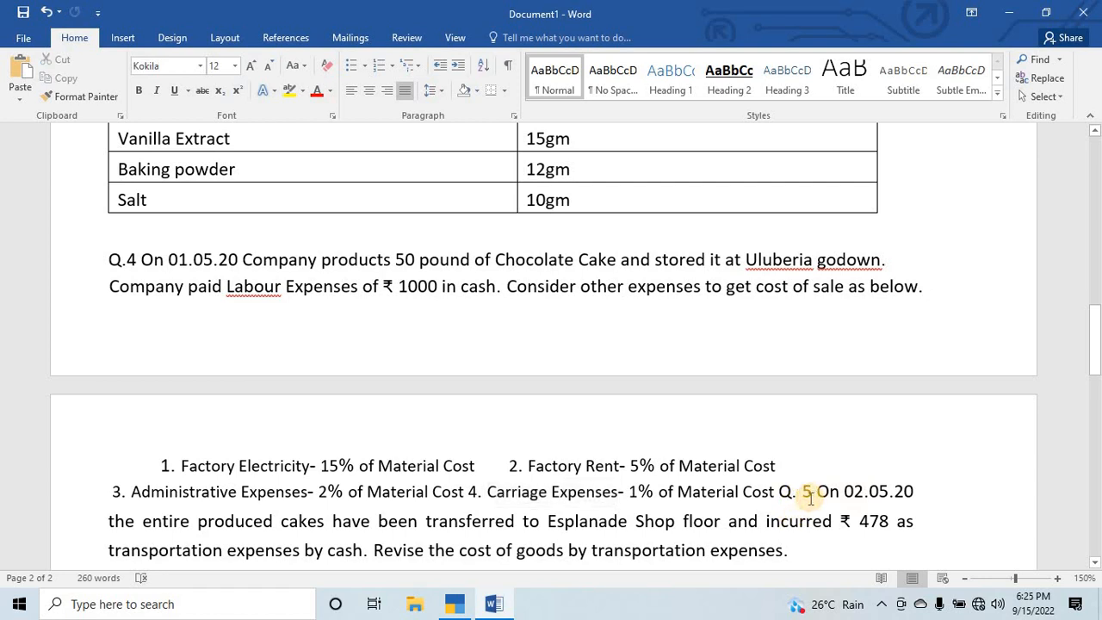
{"action": "key", "text": "Return"}
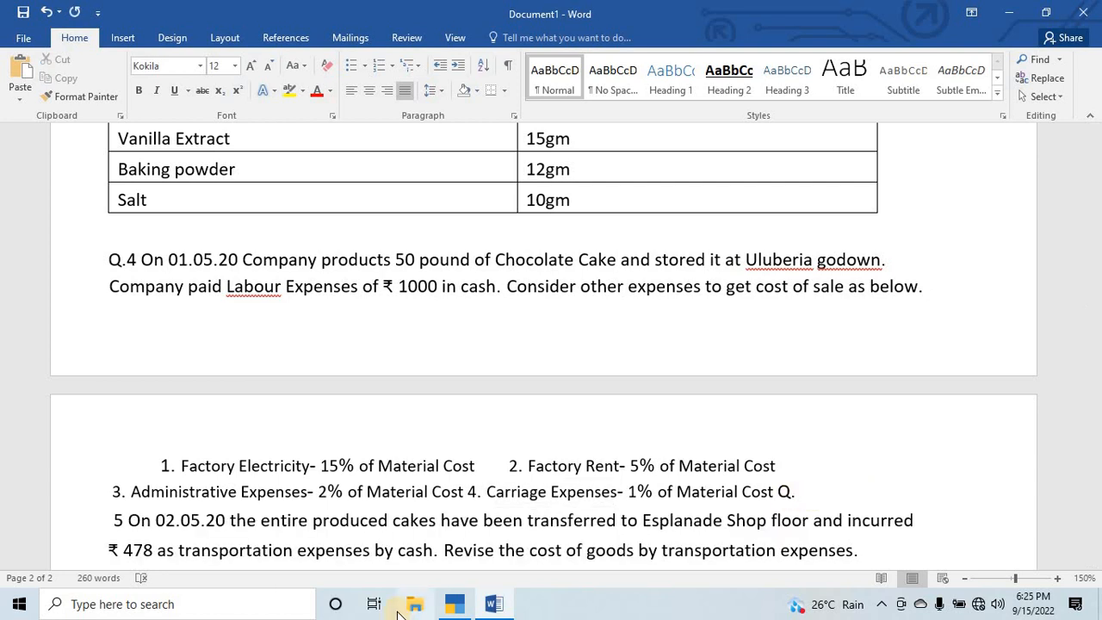
{"action": "key", "text": "Return"}
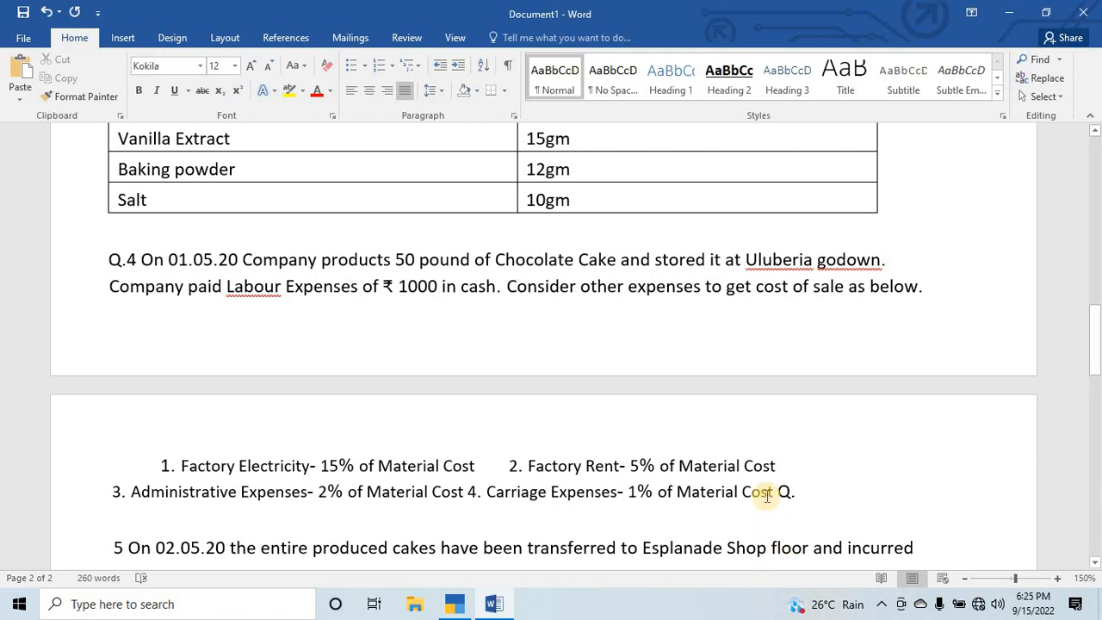
{"action": "key", "text": "alt+Tab"}
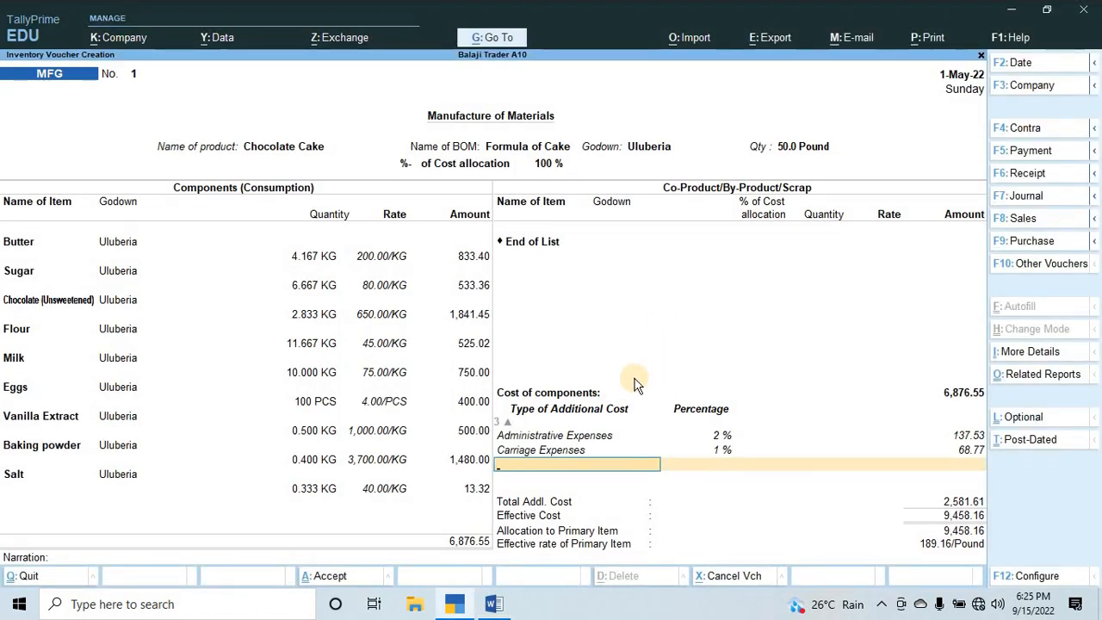
End the additional cost list, enter the narration "being goods manufactured" and save the MFG voucher.
{"action": "key", "text": "Return"}
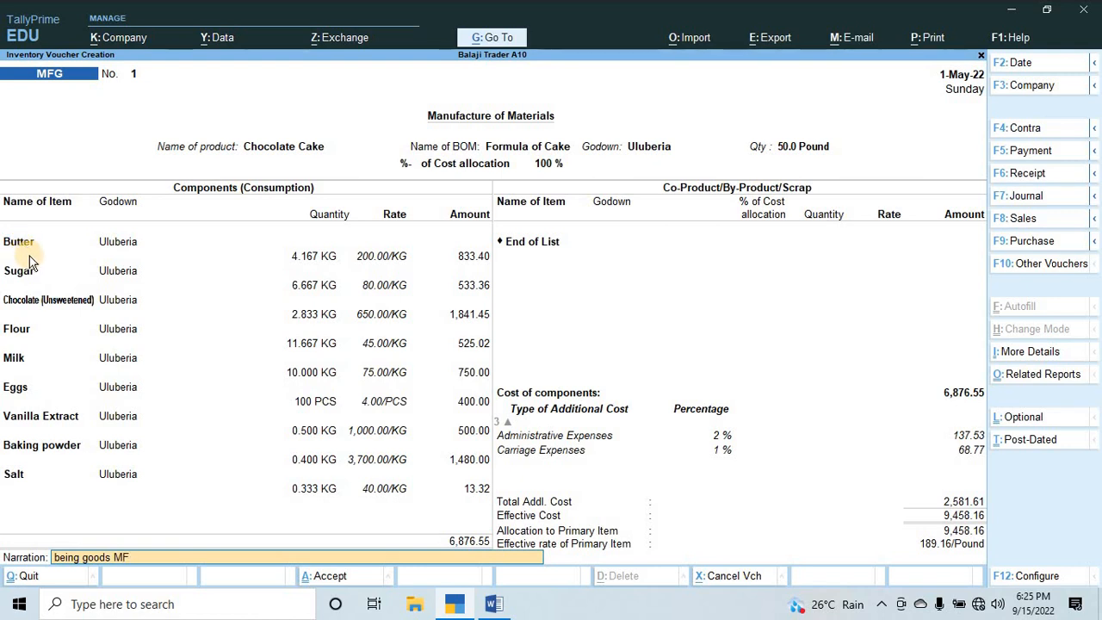
{"action": "key", "text": "BackSpace"}
{"action": "key", "text": "BackSpace"}
{"action": "type", "text": "manufactured"}
{"action": "key", "text": "Return"}
{"action": "key", "text": "Return"}
Check Q.4's labour payment in Word, then leave the blank MFG voucher in TallyPrime for the Gateway of Tally.
{"action": "key", "text": "alt+Tab"}
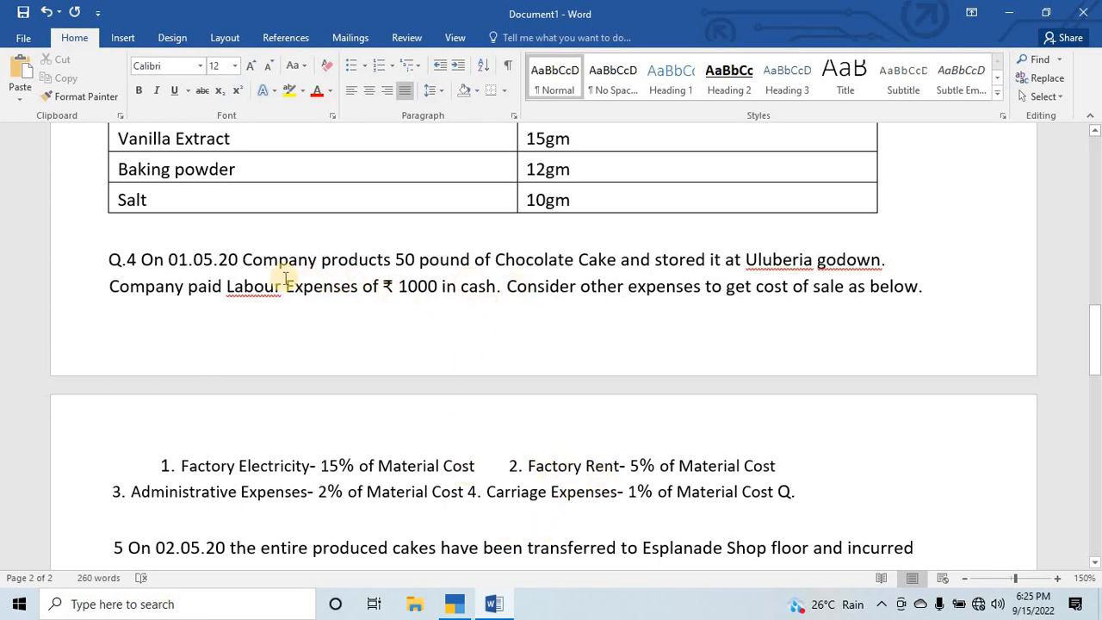
{"action": "key", "text": "alt+Tab"}
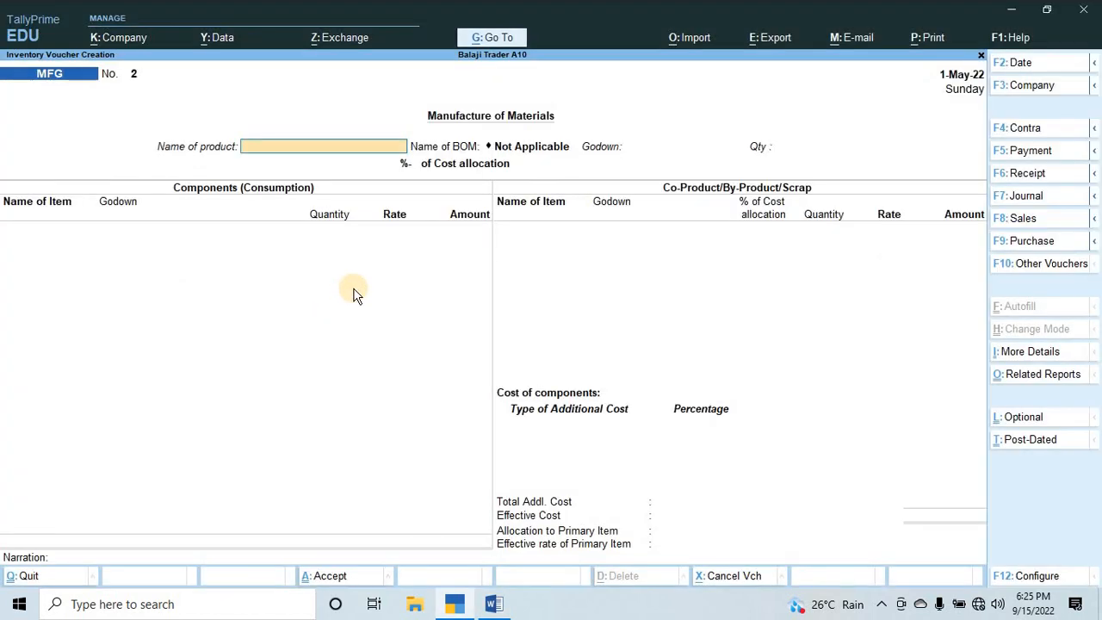
{"action": "key", "text": "Escape"}
{"action": "key", "text": "y"}
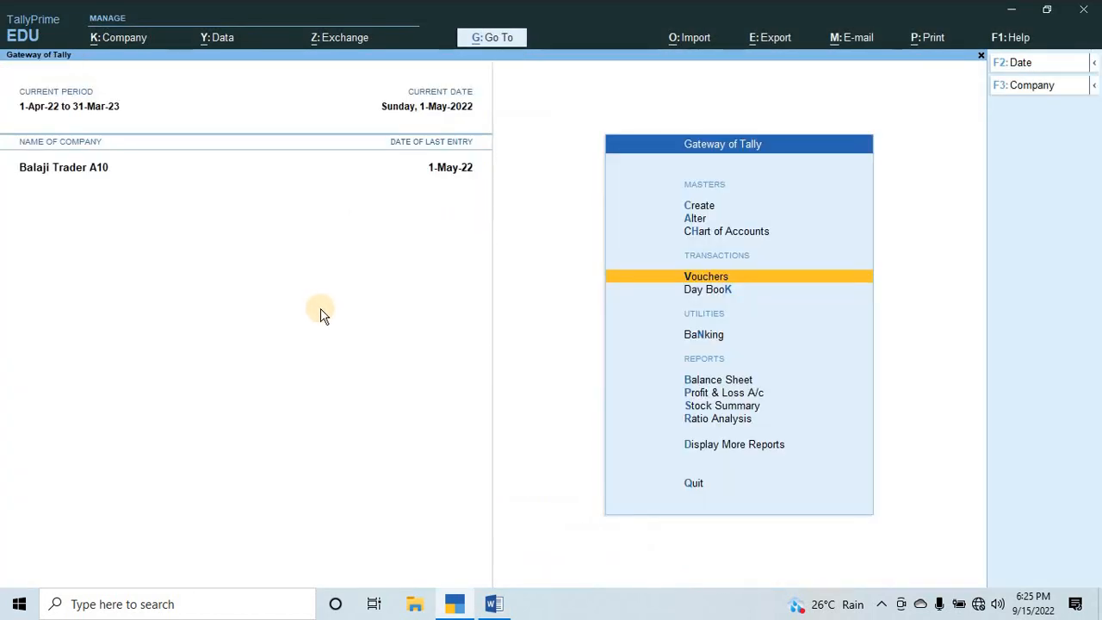
Open a new Payment voucher and set its date to 1-5.
{"action": "key", "text": "Down"}
{"action": "key", "text": "Up"}
{"action": "key", "text": "Return"}
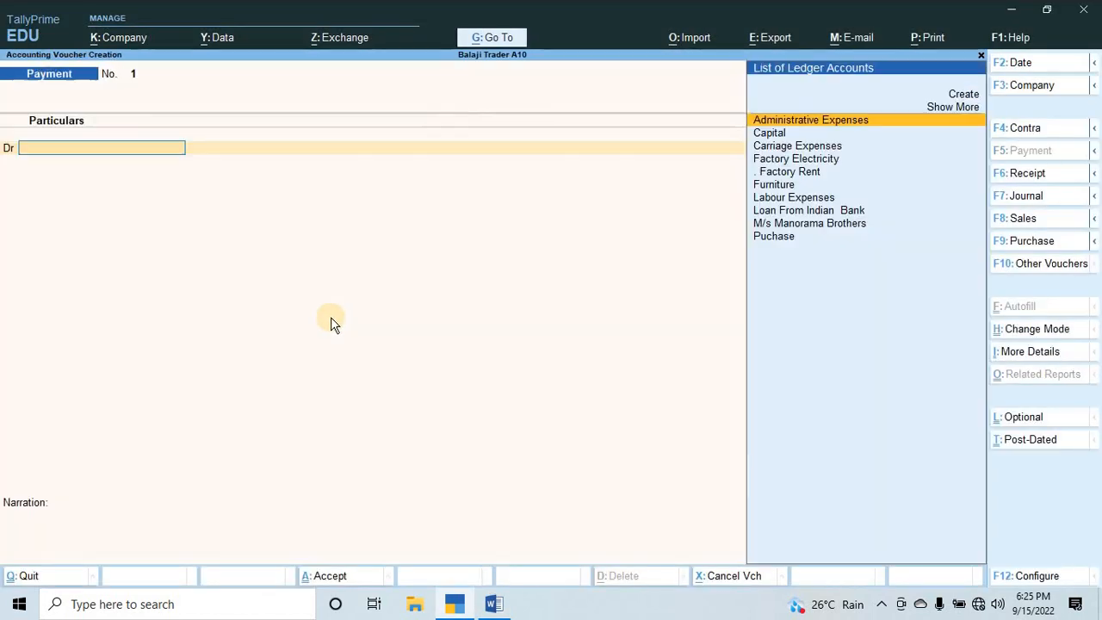
{"action": "key", "text": "F2"}
{"action": "key", "text": "alt+Tab"}
{"action": "key", "text": "alt+Tab"}
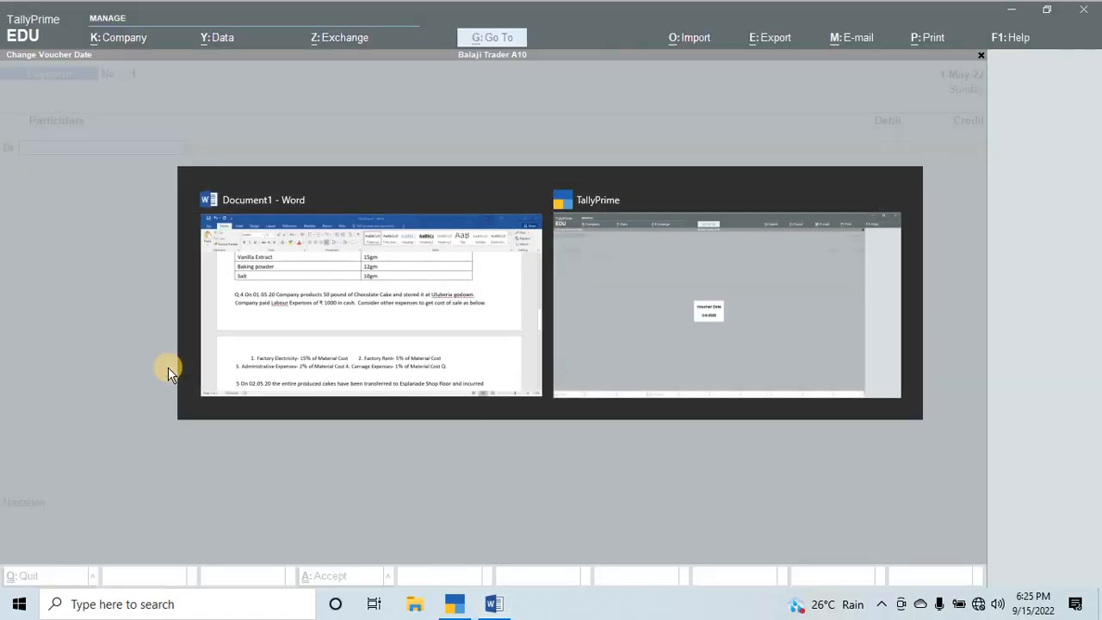
{"action": "type", "text": "1-5"}
{"action": "key", "text": "Return"}
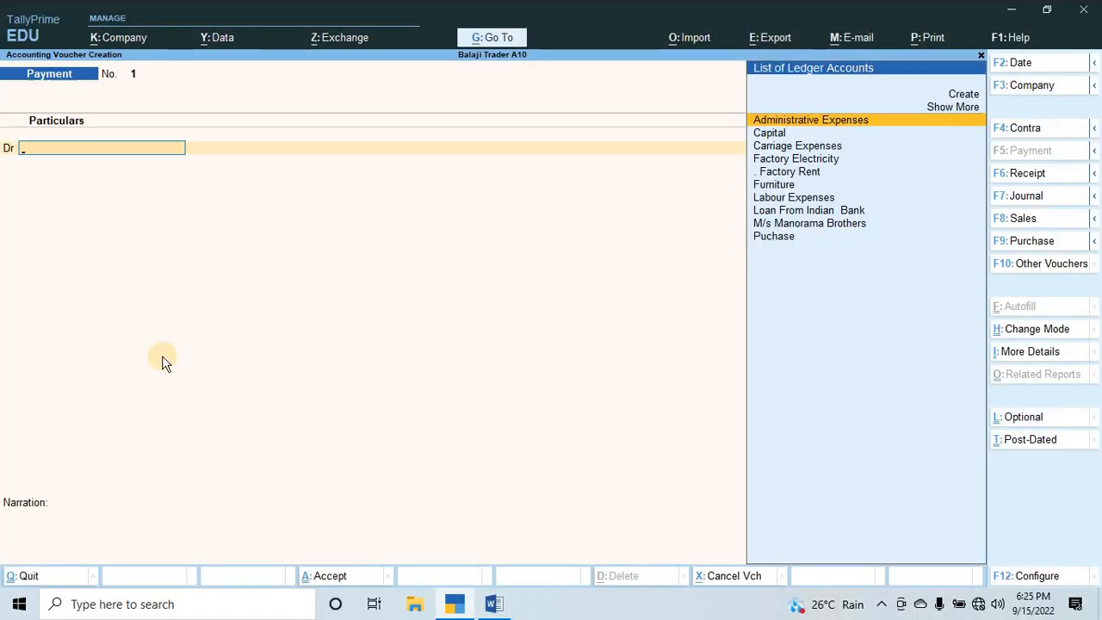
Debit the Labour Expenses ledger with 1000 in the Payment voucher.
{"action": "key", "text": "Down"}
{"action": "key", "text": "Down"}
{"action": "key", "text": "Down"}
{"action": "key", "text": "Down"}
{"action": "key", "text": "Down"}
{"action": "key", "text": "Down"}
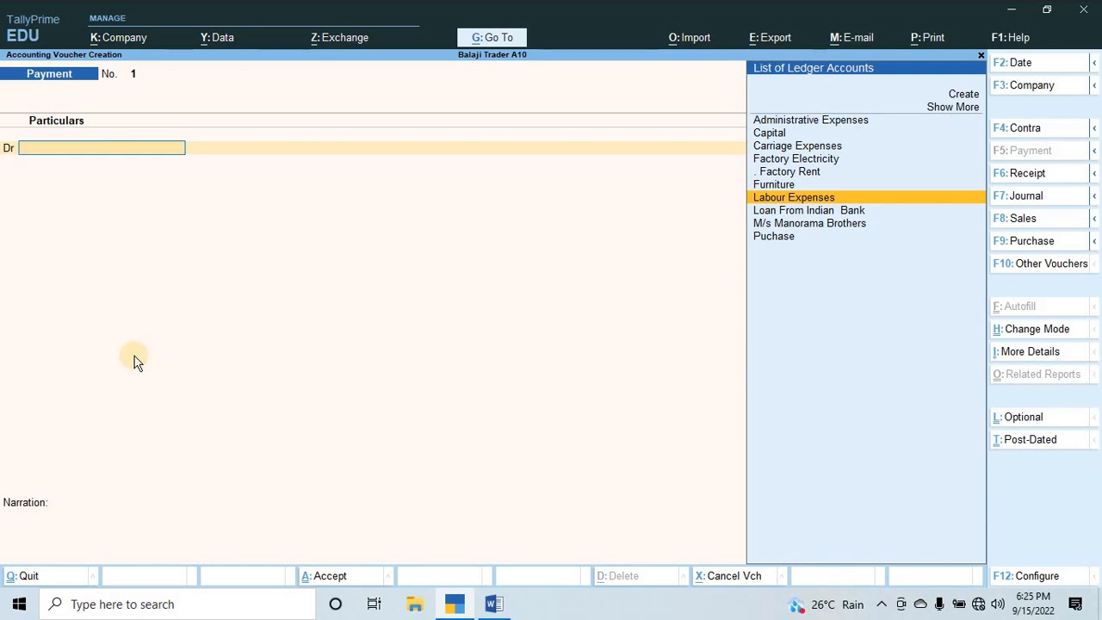
{"action": "key", "text": "Return"}
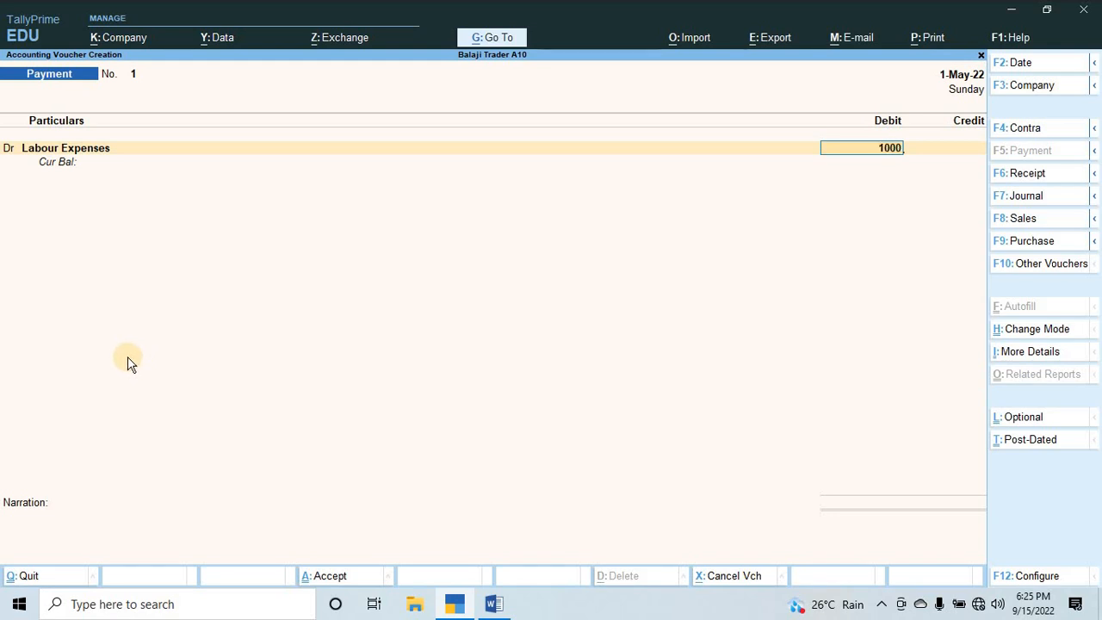
{"action": "key", "text": "Return"}
Credit the Cash ledger with the 1,000.00 payment.
{"action": "key", "text": "Return"}
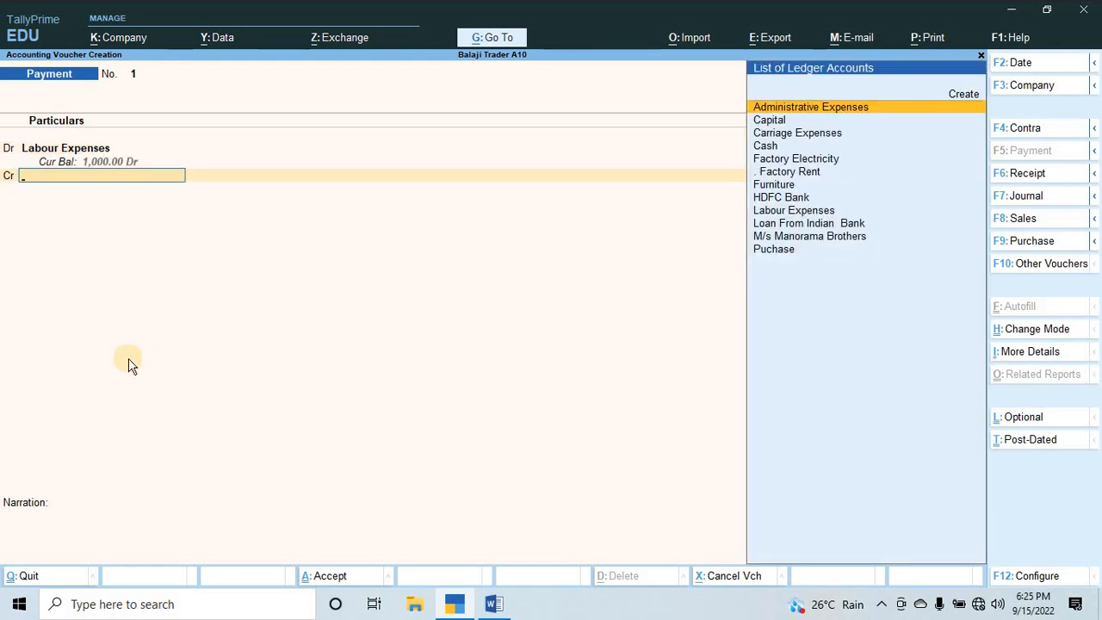
{"action": "key", "text": "Down"}
{"action": "key", "text": "Down"}
{"action": "key", "text": "Down"}
{"action": "key", "text": "Return"}
{"action": "key", "text": "Return"}
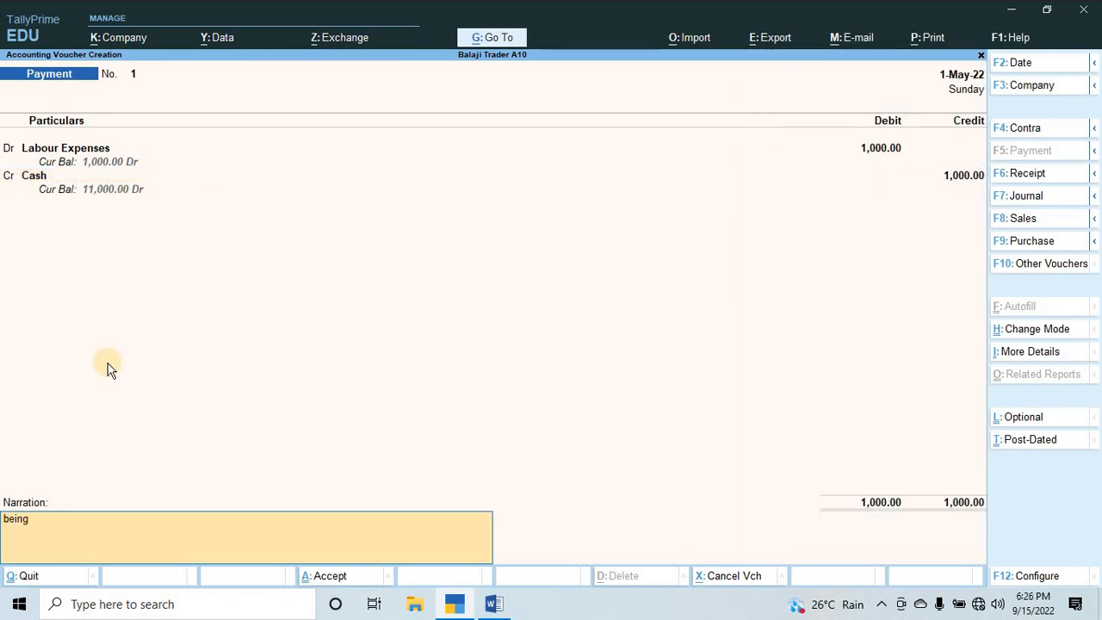
Enter the narration "being labour charges paid" for the Payment voucher.
{"action": "type", "text": "being lacouur charges paid"}
{"action": "key", "text": "Return"}
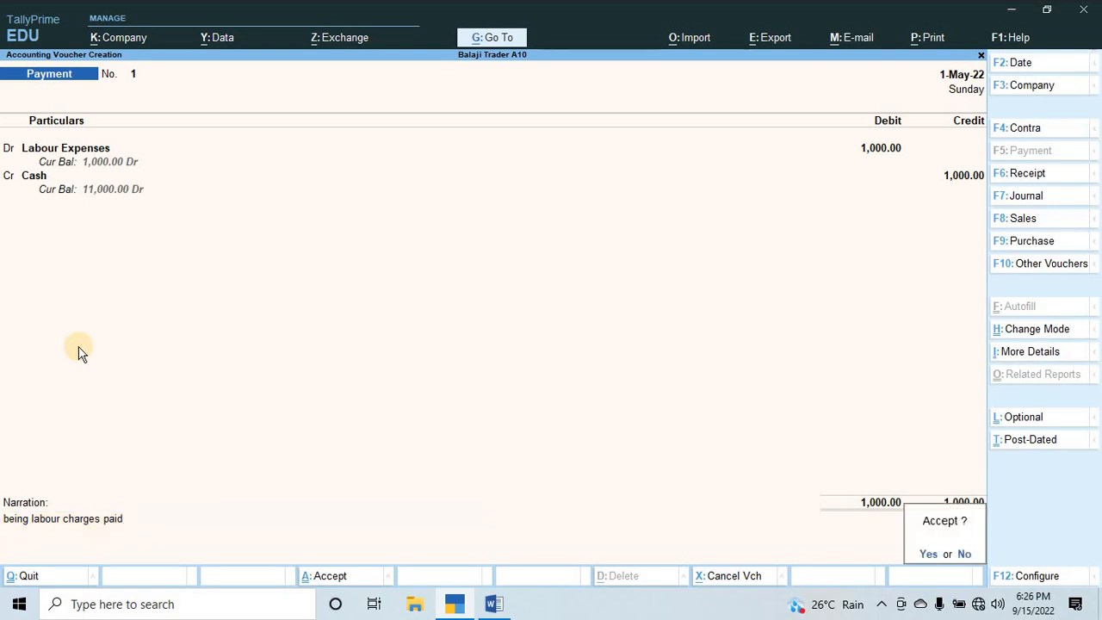
Save the labour charges Payment voucher and return to the Gateway of Tally.
{"action": "key", "text": "Return"}
{"action": "key", "text": "Escape"}
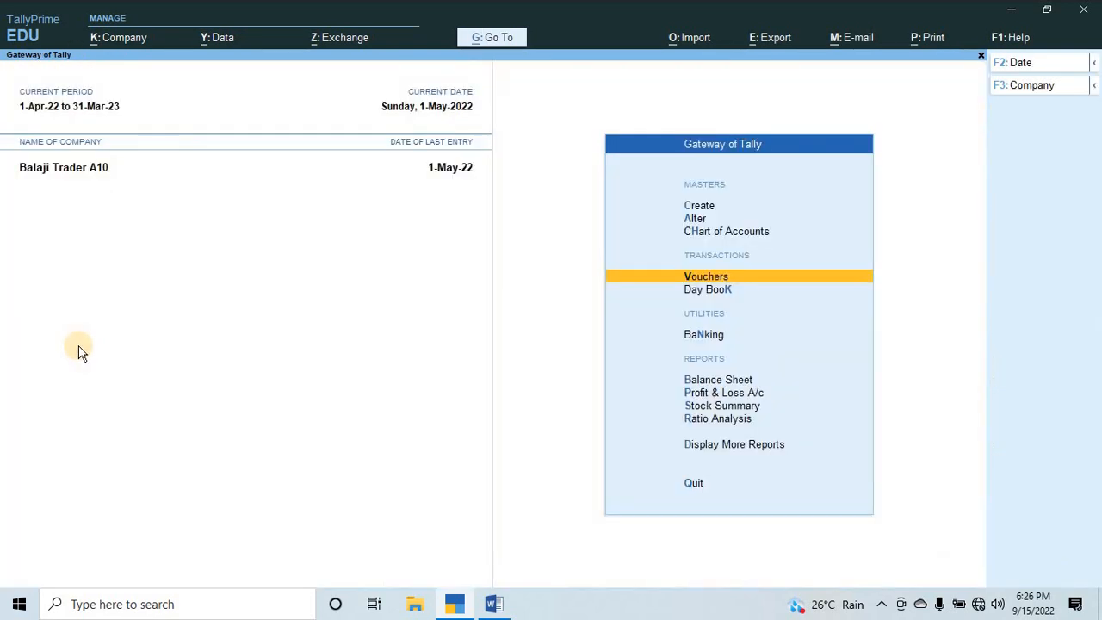
Open the Stock Summary report and expand it to show the individual stock items.
{"action": "key", "text": "Down"}
{"action": "key", "text": "Down"}
{"action": "key", "text": "Down"}
{"action": "key", "text": "Down"}
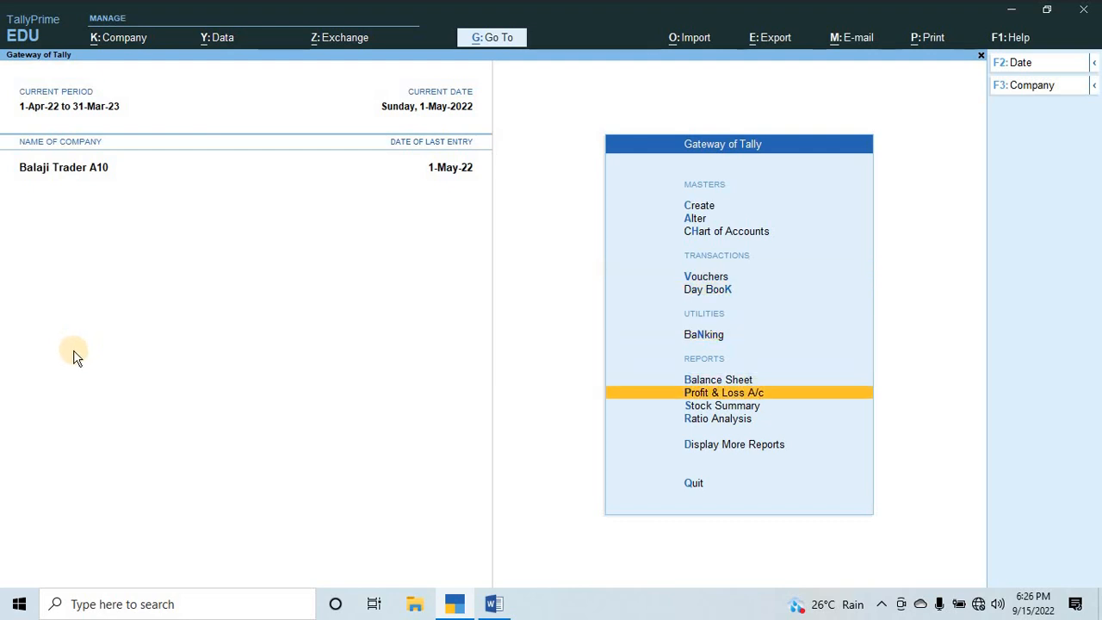
{"action": "key", "text": "Up"}
{"action": "key", "text": "Down"}
{"action": "key", "text": "Down"}
{"action": "key", "text": "Return"}
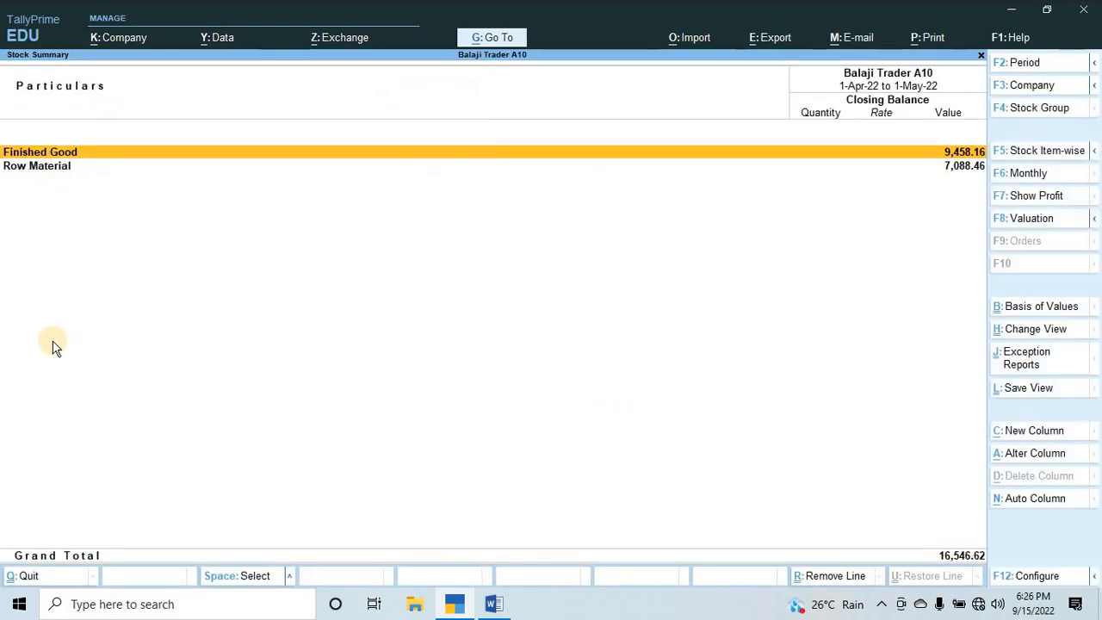
{"action": "key", "text": "alt+F5"}
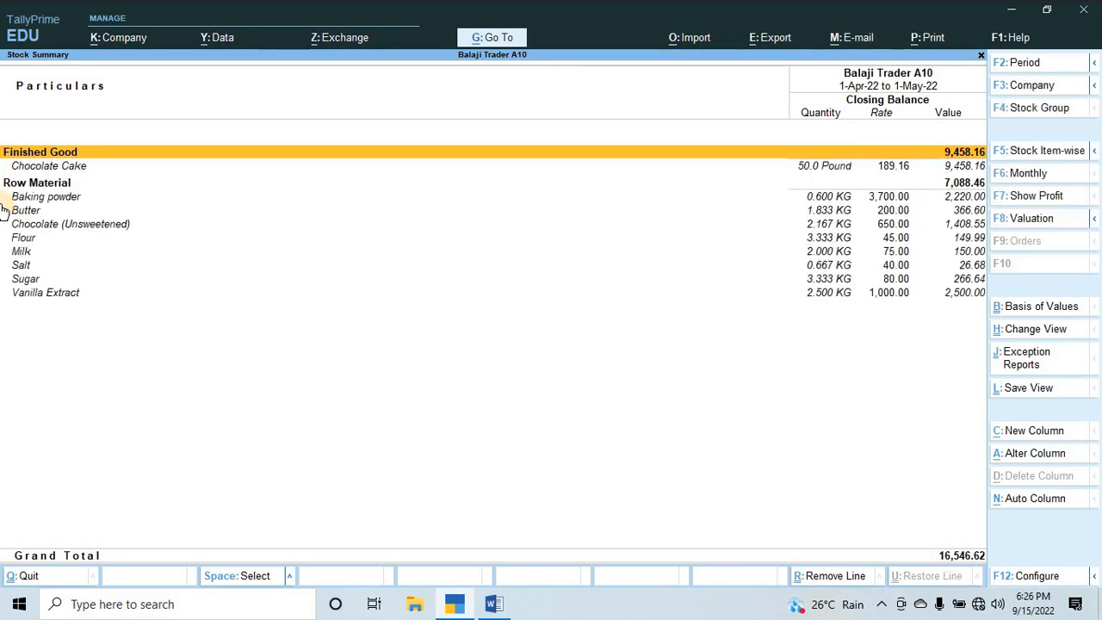
Examine the closing quantity, rate and value of Chocolate Cake and the raw materials in the Stock Summary.
{"action": "key", "text": "Down"}
{"action": "key", "text": "Down"}
{"action": "key", "text": "Down"}
{"action": "key", "text": "Down"}
{"action": "key", "text": "Up"}
{"action": "key", "text": "Up"}
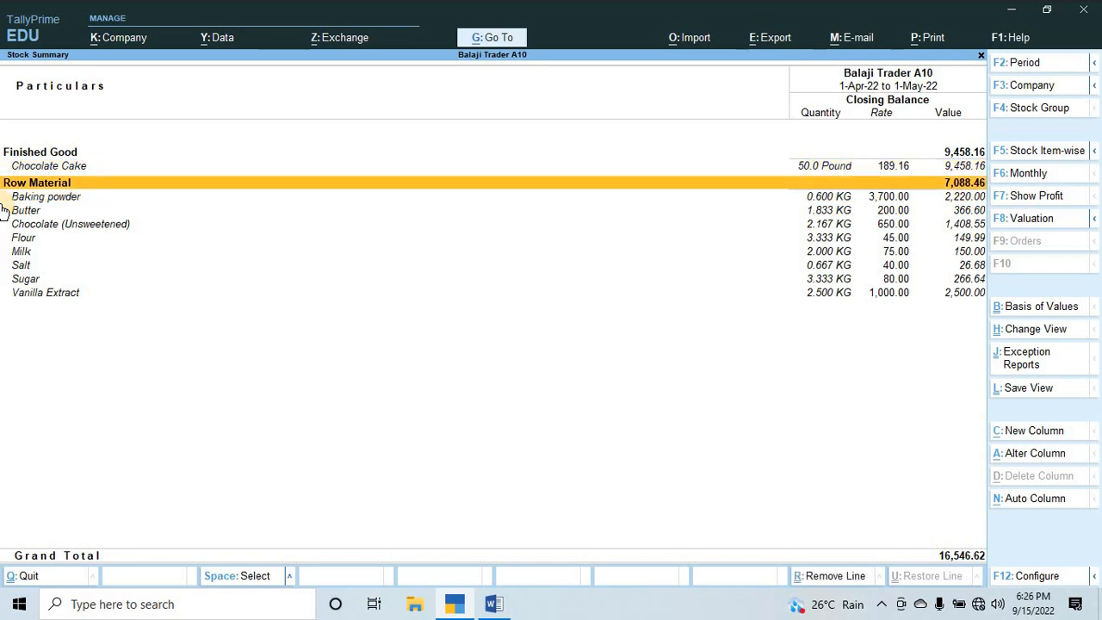
{"action": "key", "text": "Down"}
{"action": "key", "text": "Down"}
{"action": "key", "text": "Down"}
{"action": "key", "text": "Down"}
{"action": "key", "text": "Down"}
{"action": "key", "text": "Down"}
{"action": "key", "text": "Down"}
{"action": "key", "text": "Up"}
{"action": "key", "text": "Up"}
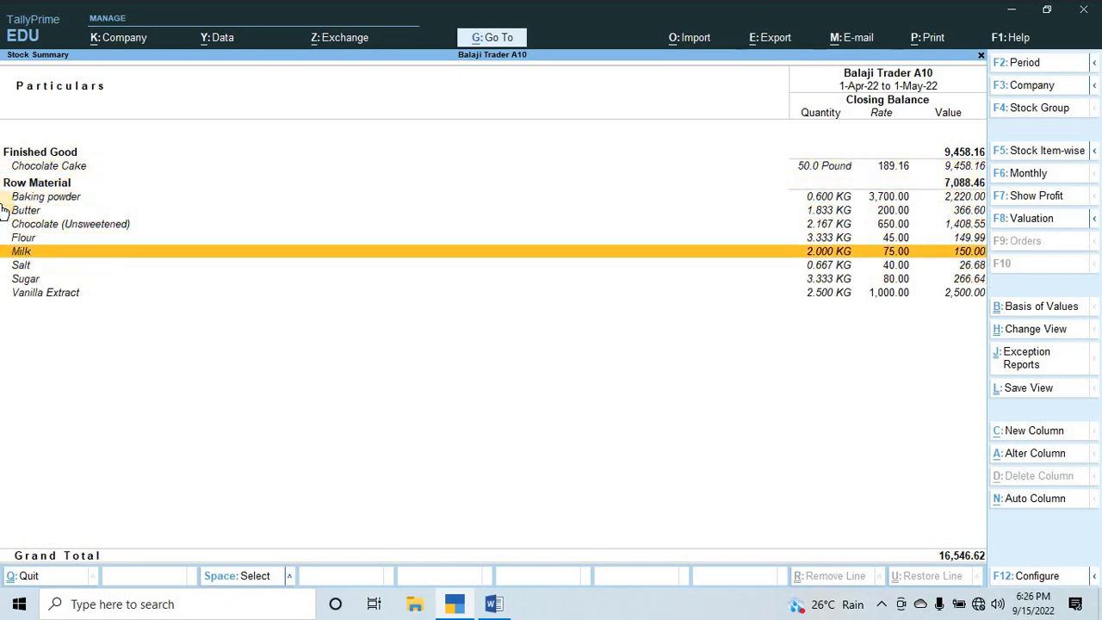
{"action": "key", "text": "Up"}
{"action": "key", "text": "Up"}
{"action": "key", "text": "Up"}
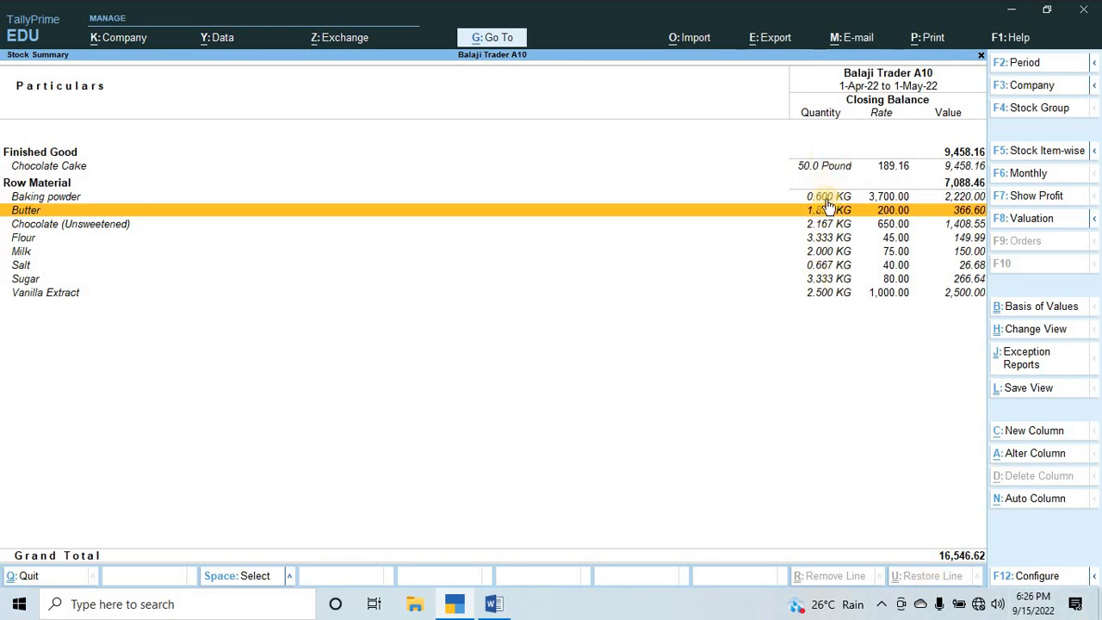
{"action": "key", "text": "Up"}
{"action": "key", "text": "Up"}
{"action": "key", "text": "Up"}
{"action": "key", "text": "Up"}
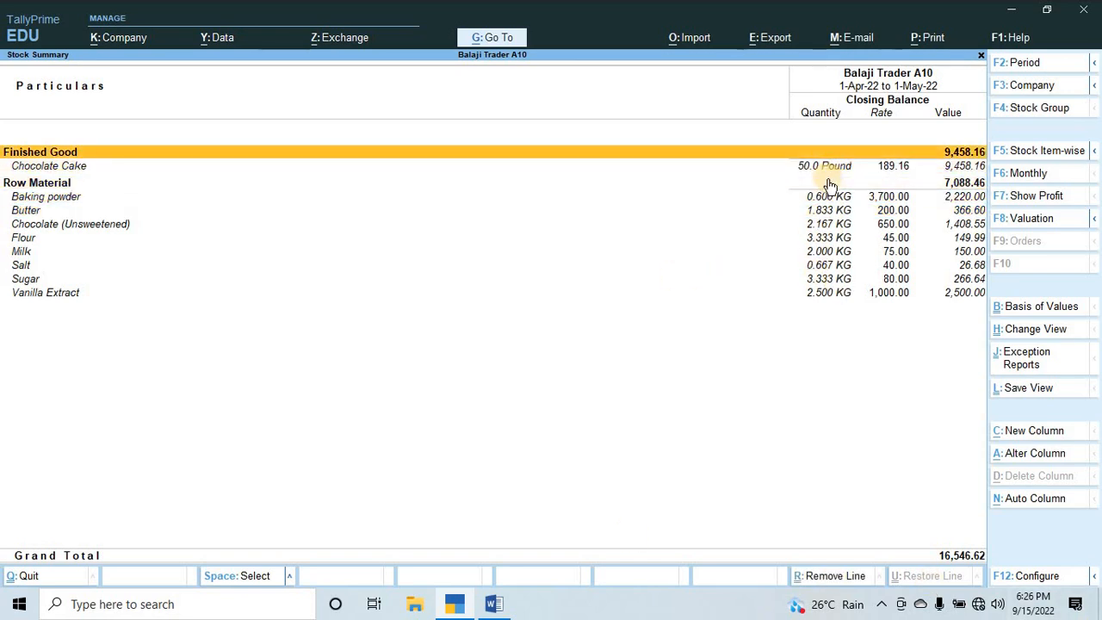
{"action": "key", "text": "Down"}
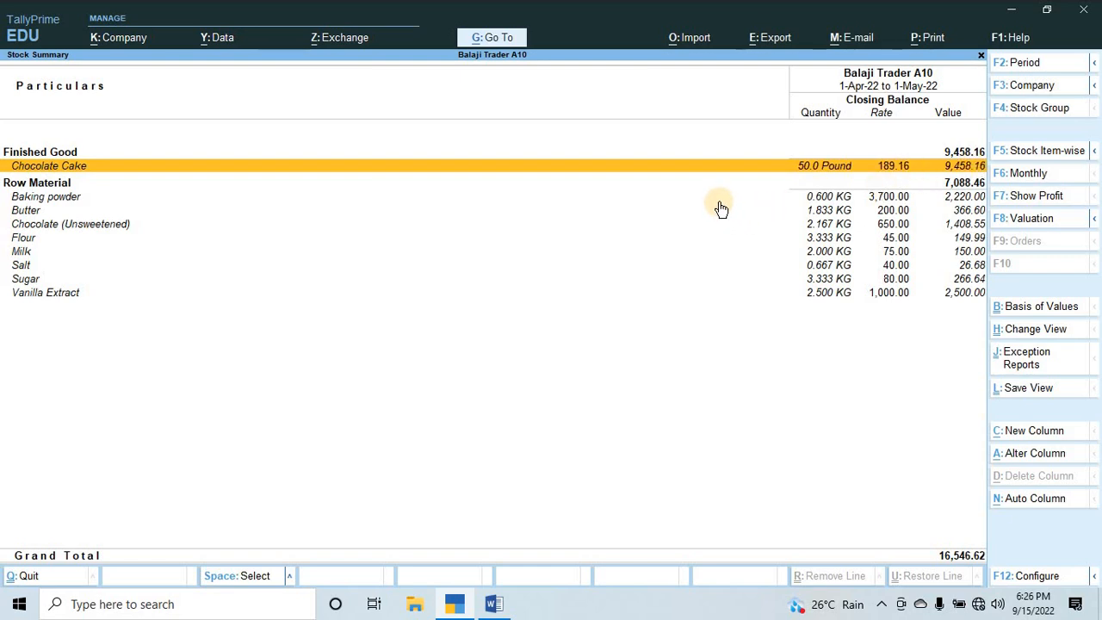
Switch to the Word document and read Q.5 for the transfer date, transportation expense and destination godown.
{"action": "key", "text": "alt+Tab"}
{"action": "scroll", "coordinate": [178, 373], "scroll_direction": "down", "scroll_amount": 2}
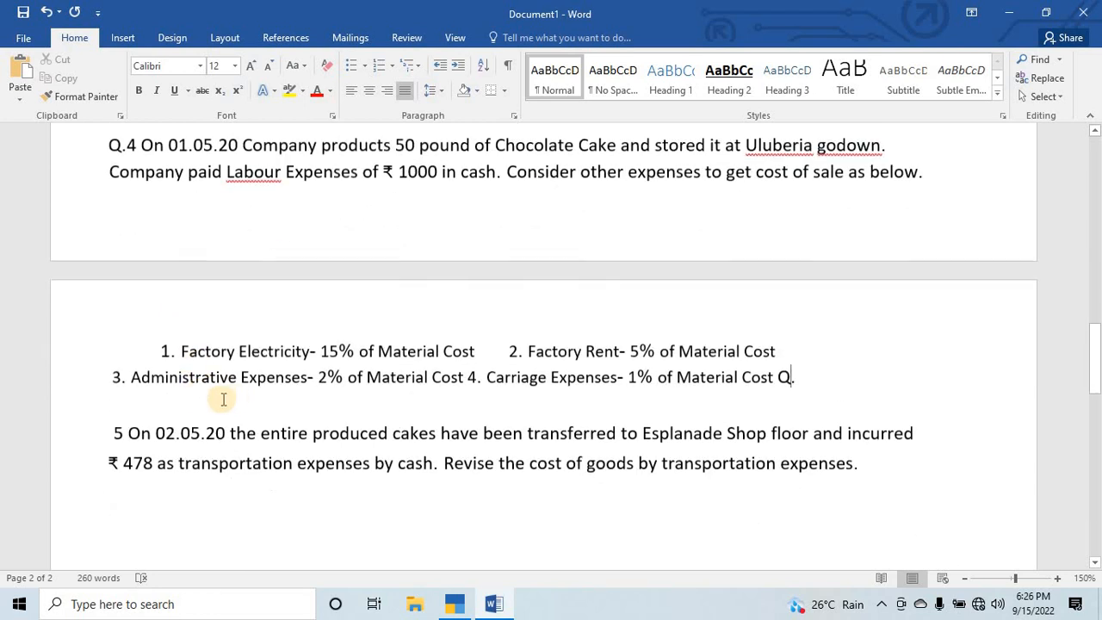
{"action": "scroll", "coordinate": [227, 399], "scroll_direction": "down", "scroll_amount": 1}
{"action": "scroll", "coordinate": [379, 419], "scroll_direction": "down", "scroll_amount": 1}
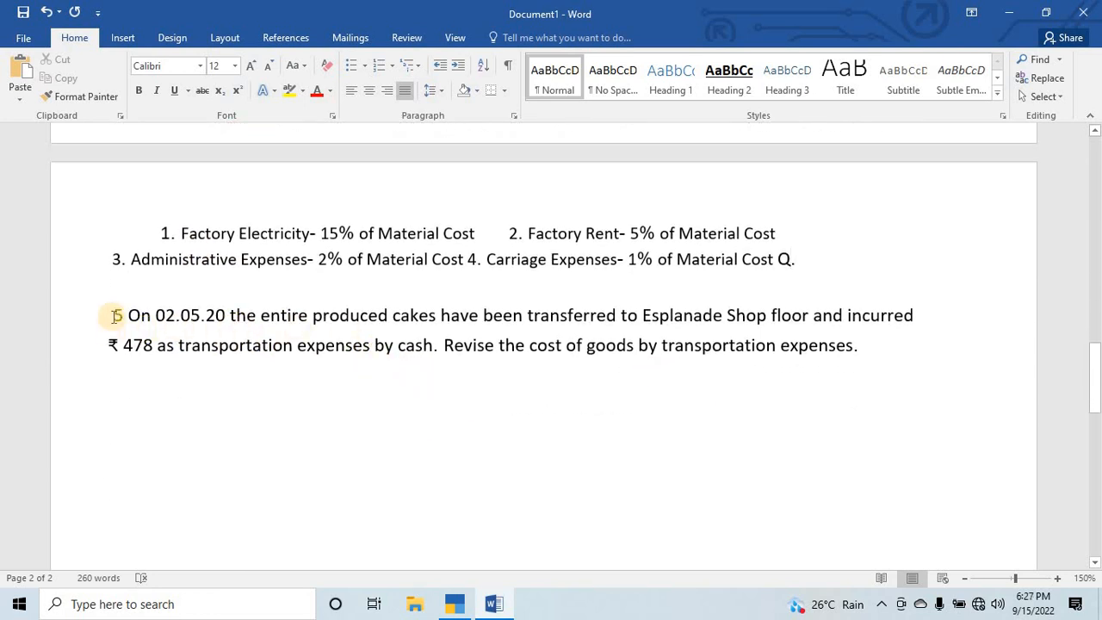
{"action": "left_click_drag", "start_coordinate": [114, 317], "coordinate": [125, 318]}
{"action": "left_click", "coordinate": [142, 318]}
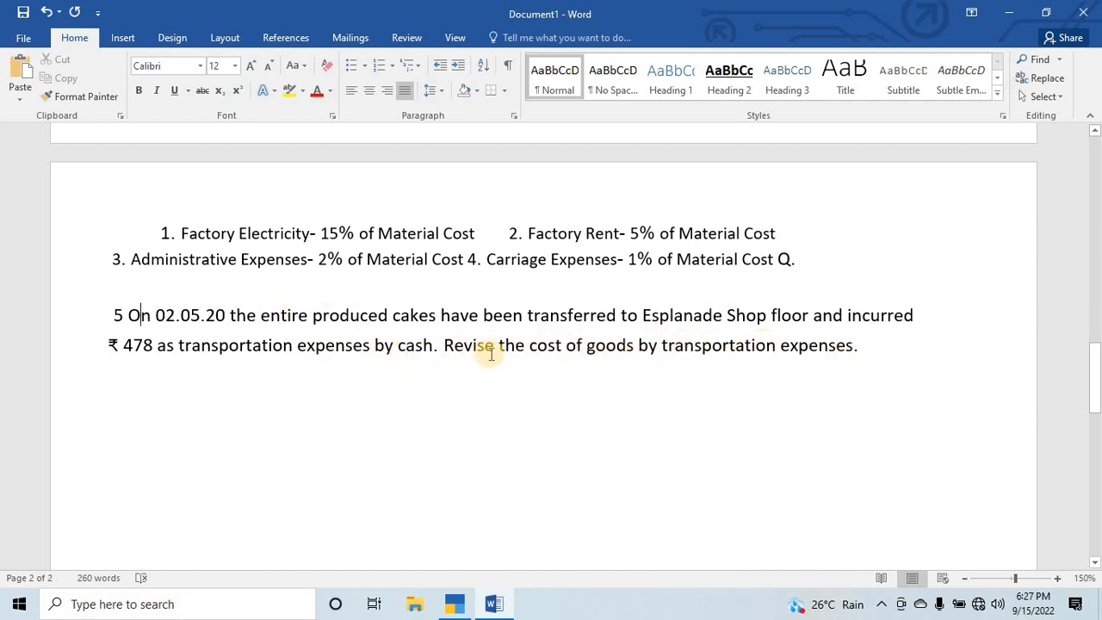
{"action": "double_click", "coordinate": [133, 345]}
{"action": "left_click", "coordinate": [432, 328]}
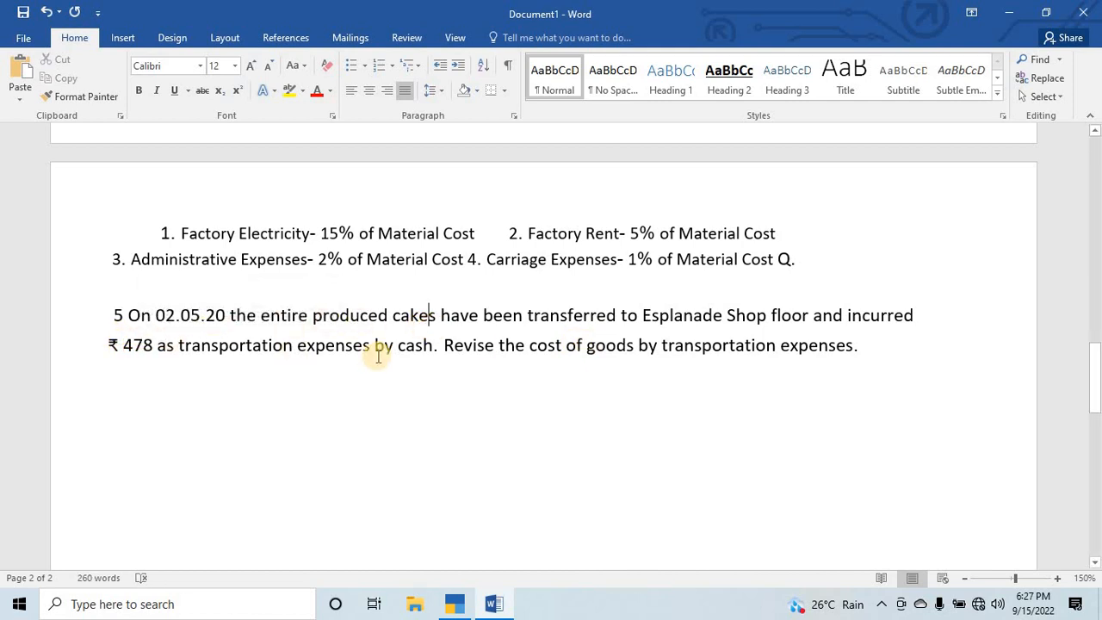
{"action": "left_click_drag", "start_coordinate": [644, 317], "coordinate": [809, 316]}
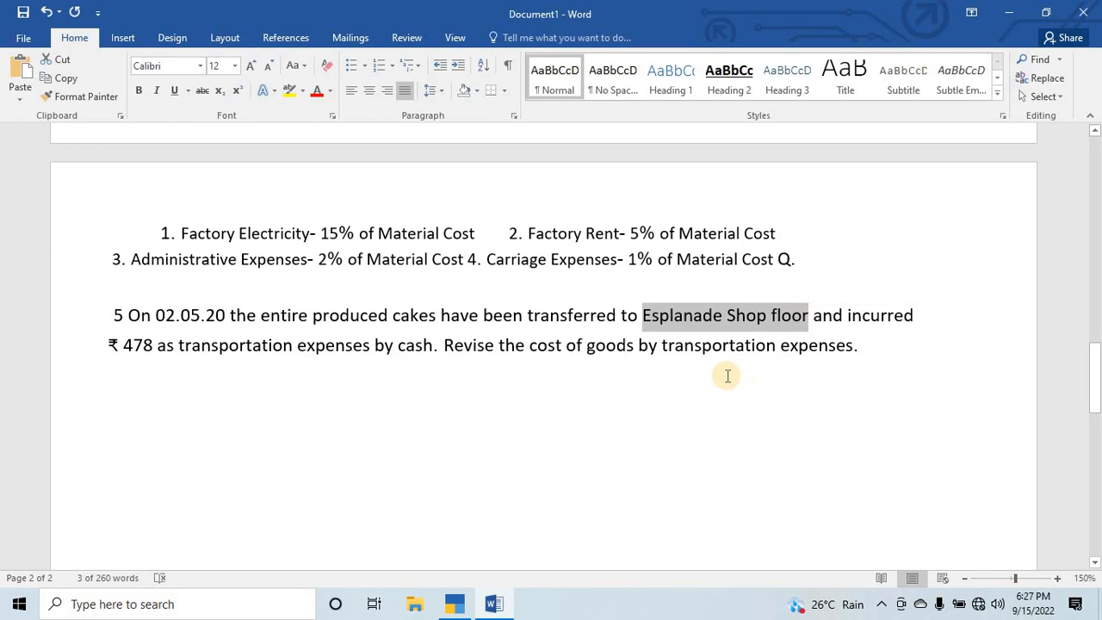
Switch back to TallyPrime and leave the Stock Summary for the Gateway of Tally.
{"action": "key", "text": "alt+Tab"}
{"action": "key", "text": "Escape"}
{"action": "key", "text": "Escape"}
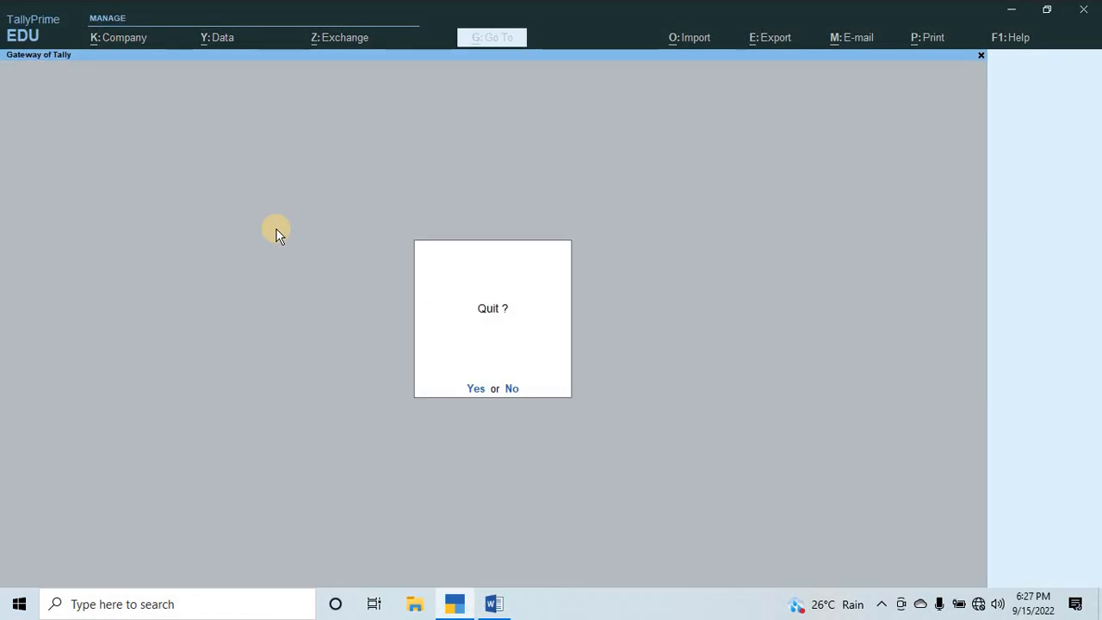
{"action": "key", "text": "Escape"}
{"action": "key", "text": "Down"}
{"action": "key", "text": "Down"}
{"action": "key", "text": "Down"}
{"action": "key", "text": "Down"}
{"action": "key", "text": "Up"}
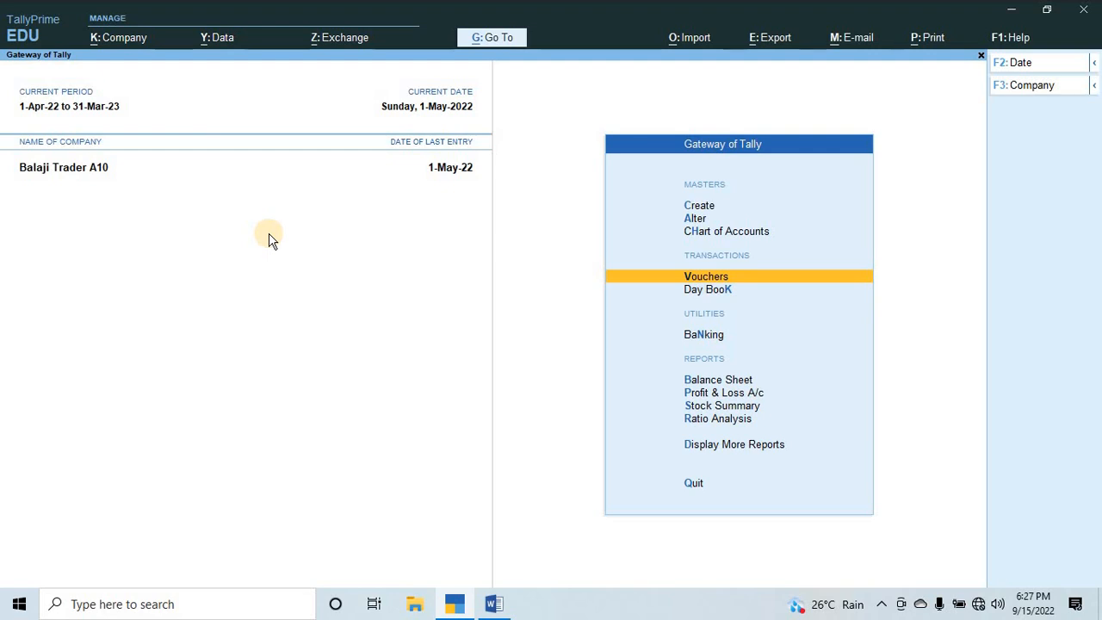
{"action": "key", "text": "Up"}
{"action": "key", "text": "Up"}
{"action": "key", "text": "Up"}
{"action": "key", "text": "Return"}
{"action": "key", "text": "Down"}
{"action": "key", "text": "Down"}
{"action": "key", "text": "Down"}
{"action": "key", "text": "Down"}
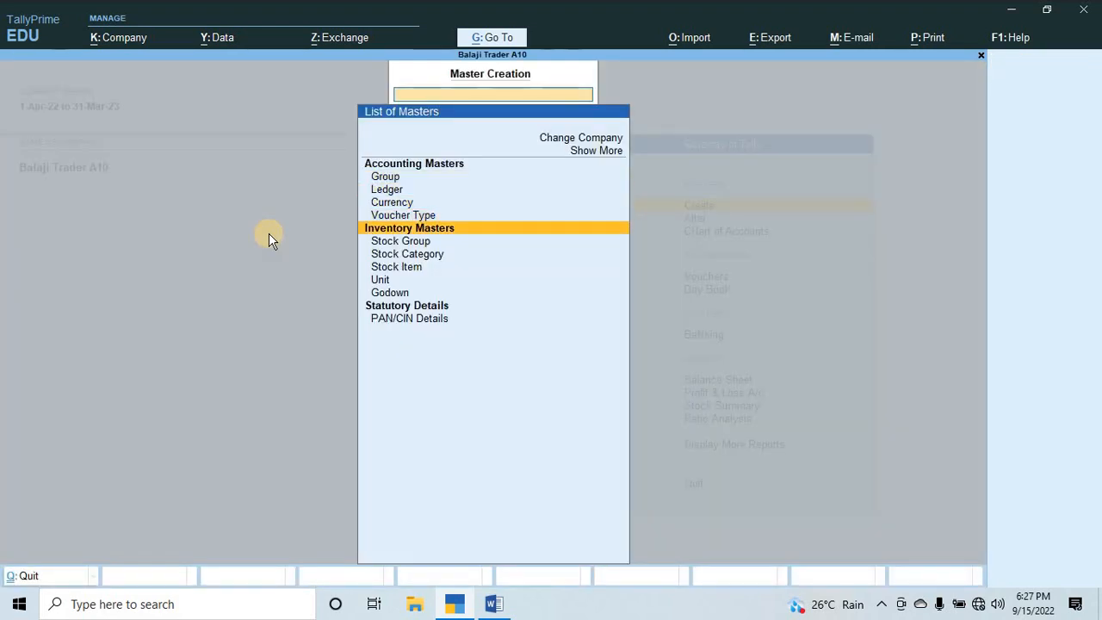
{"action": "key", "text": "Down"}
{"action": "key", "text": "Down"}
{"action": "key", "text": "Down"}
{"action": "key", "text": "Down"}
{"action": "key", "text": "Return"}
{"action": "key", "text": "Escape"}
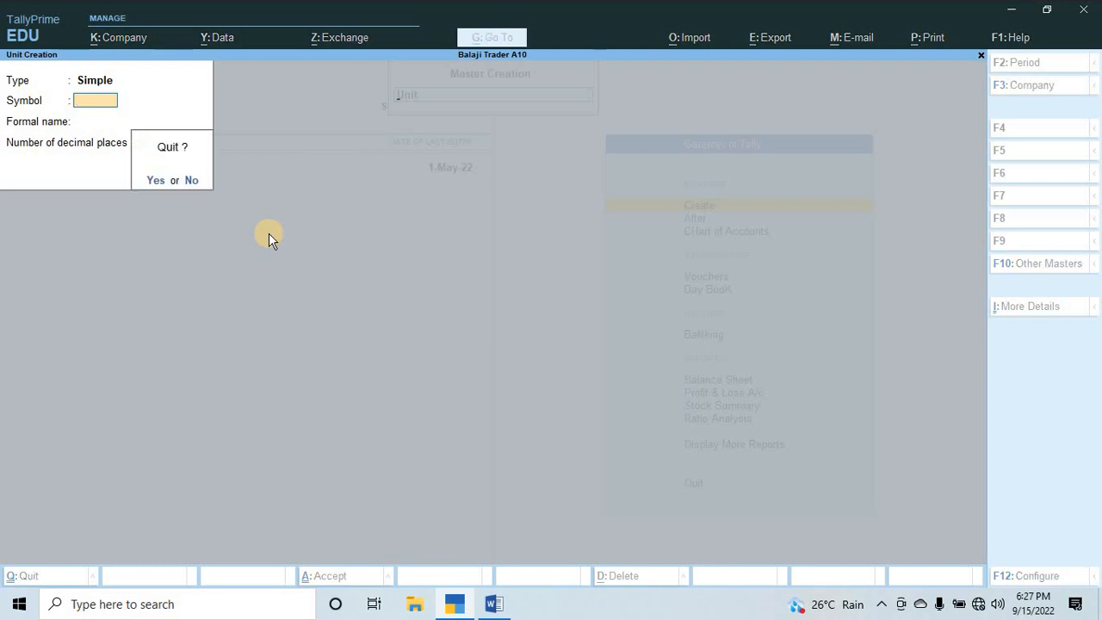
{"action": "key", "text": "y"}
{"action": "key", "text": "Escape"}
Create a new godown named "Esplanade Shop floor" and return to the Gateway of Tally.
{"action": "key", "text": "Return"}
{"action": "key", "text": "Down"}
{"action": "key", "text": "Down"}
{"action": "key", "text": "Down"}
{"action": "key", "text": "Down"}
{"action": "key", "text": "Down"}
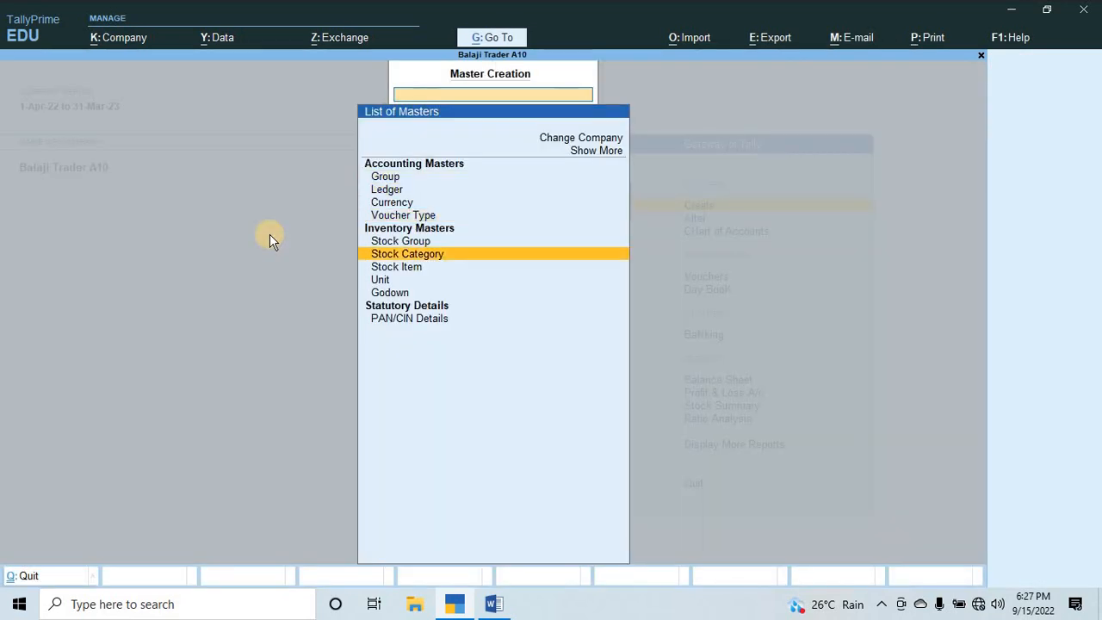
{"action": "key", "text": "Down"}
{"action": "key", "text": "Down"}
{"action": "key", "text": "Down"}
{"action": "key", "text": "Down"}
{"action": "key", "text": "Up"}
{"action": "key", "text": "Return"}
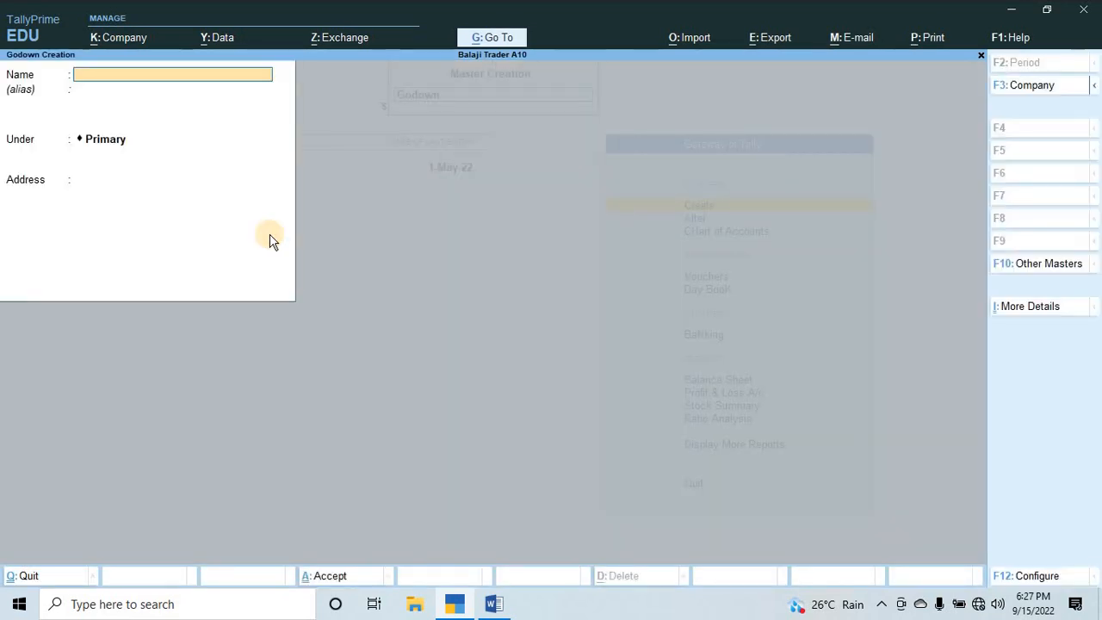
{"action": "type", "text": "Esplanade Shop floor"}
{"action": "key", "text": "Return"}
{"action": "key", "text": "Escape"}
{"action": "key", "text": "Escape"}
Open a new inventory voucher of the Stock Journal type.
{"action": "key", "text": "Down"}
{"action": "key", "text": "Down"}
{"action": "key", "text": "Down"}
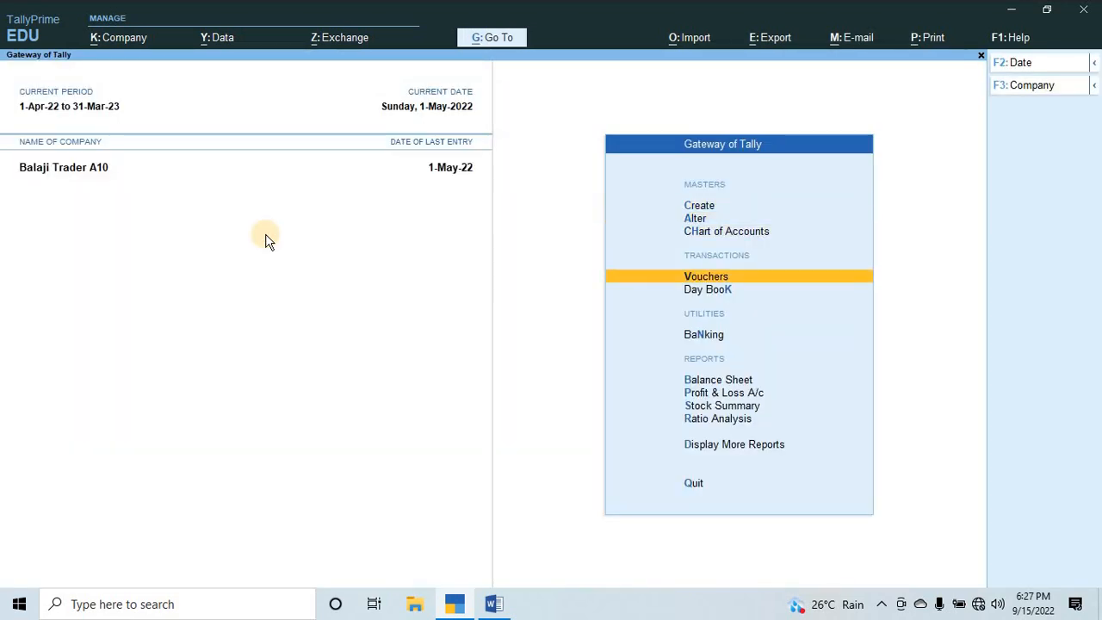
{"action": "key", "text": "Return"}
{"action": "key", "text": "F7"}
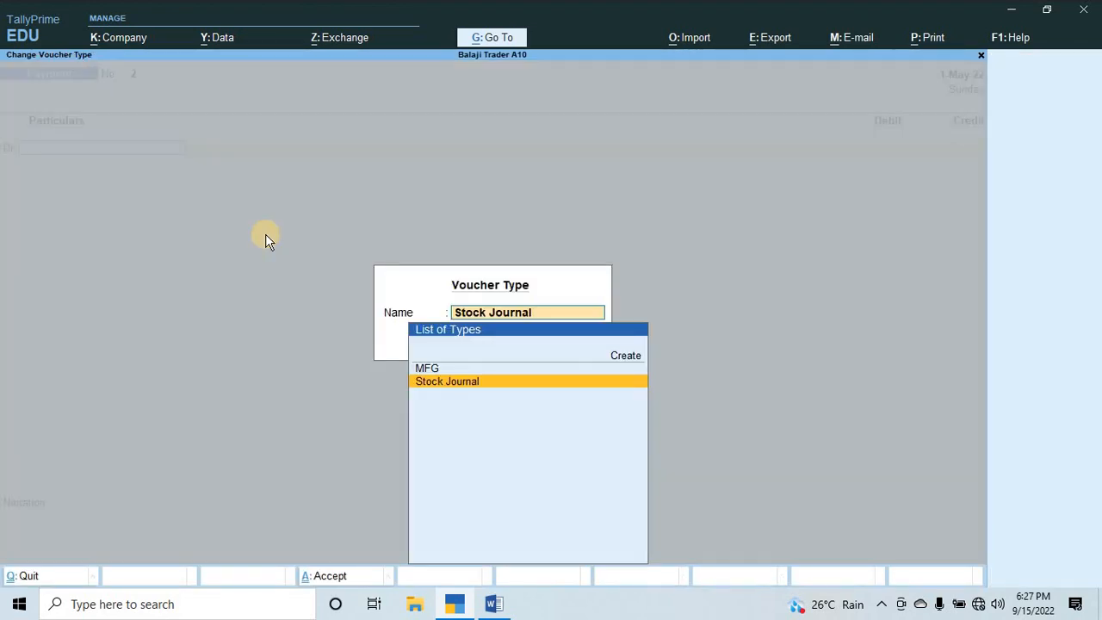
{"action": "key", "text": "Return"}
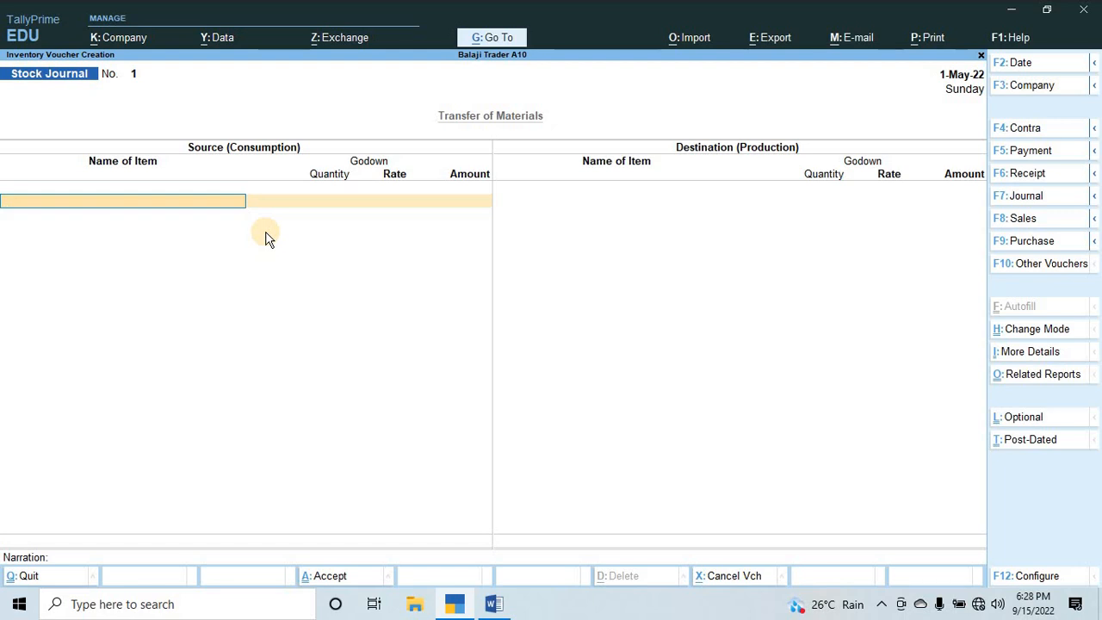
Review the assignment questions in the Word document, then return to the Stock Journal voucher in TallyPrime.
{"action": "key", "text": "alt+Tab"}
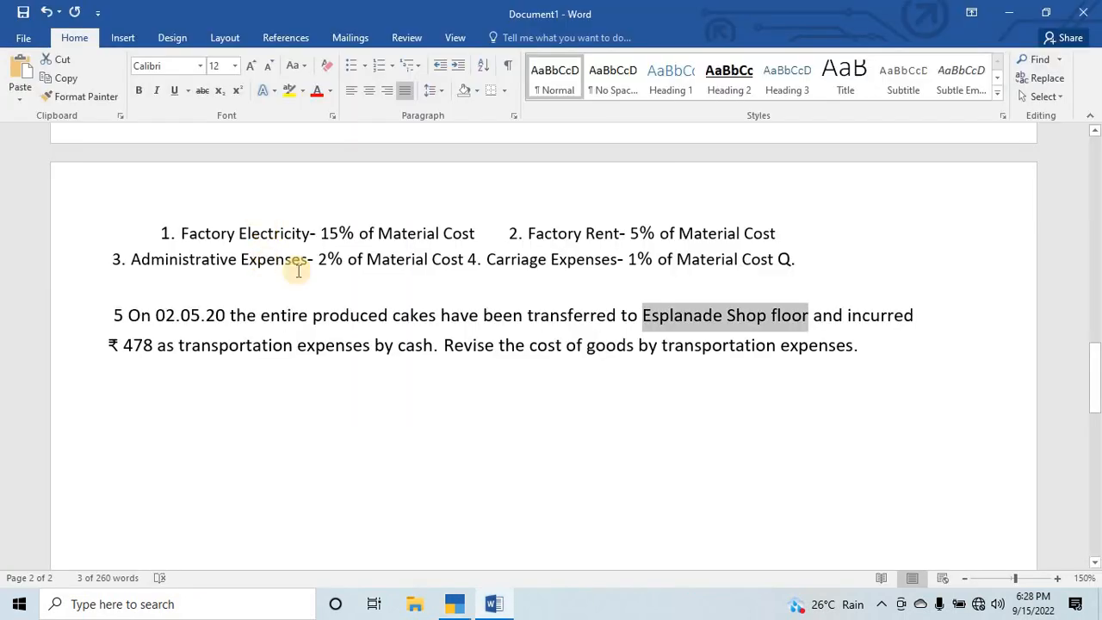
{"action": "scroll", "coordinate": [409, 372], "scroll_direction": "down", "scroll_amount": 5}
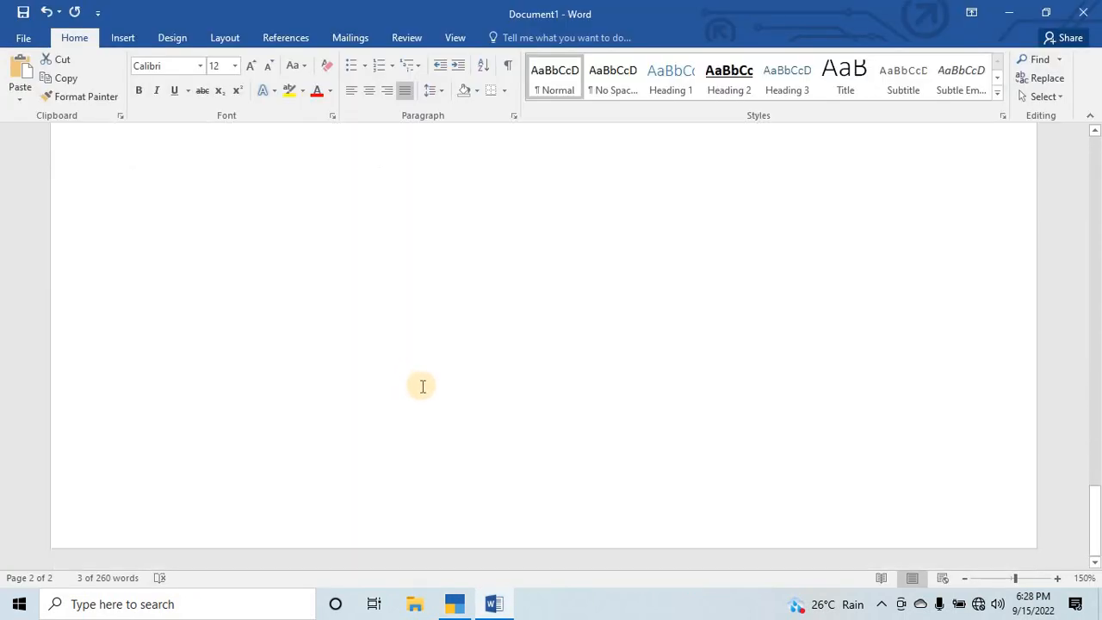
{"action": "scroll", "coordinate": [401, 425], "scroll_direction": "up", "scroll_amount": 10}
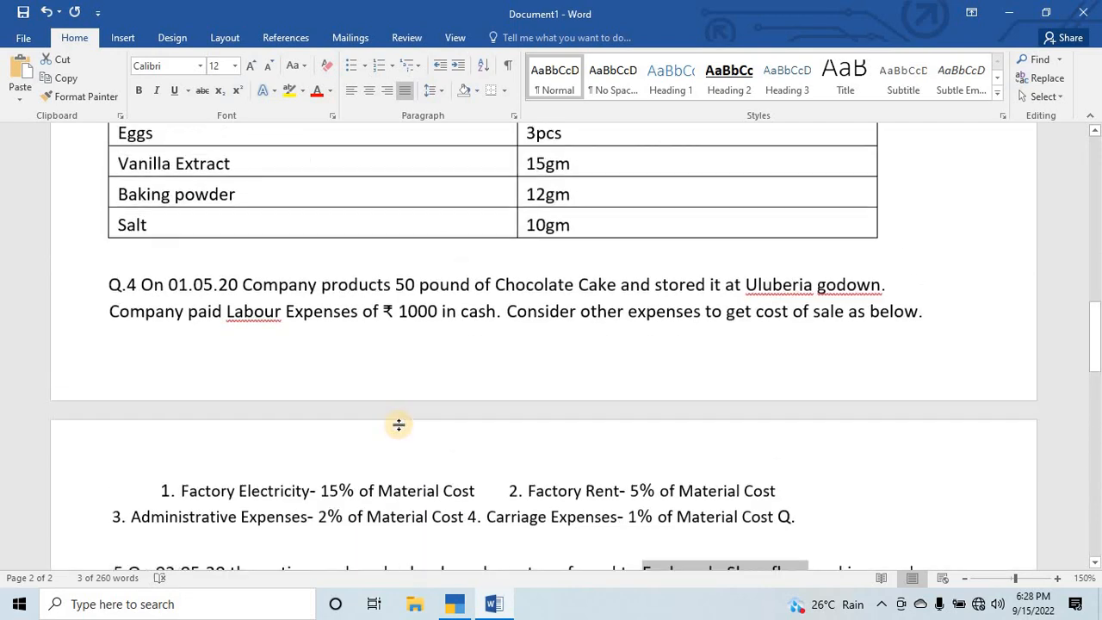
{"action": "scroll", "coordinate": [250, 318], "scroll_direction": "up", "scroll_amount": 4}
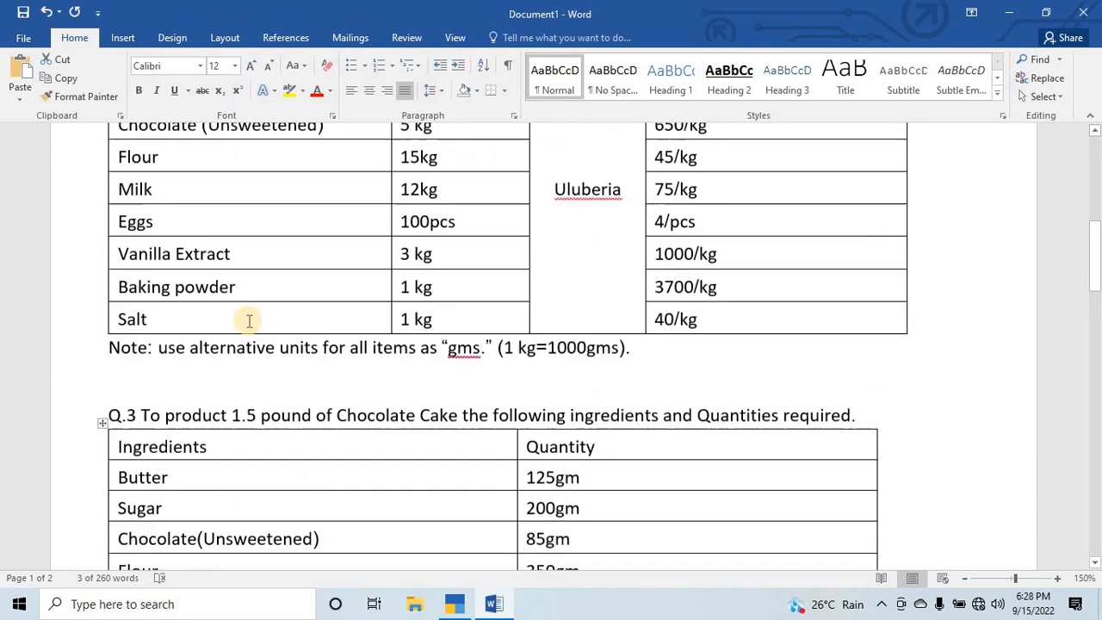
{"action": "scroll", "coordinate": [258, 317], "scroll_direction": "down", "scroll_amount": 3}
{"action": "scroll", "coordinate": [258, 317], "scroll_direction": "up", "scroll_amount": 2}
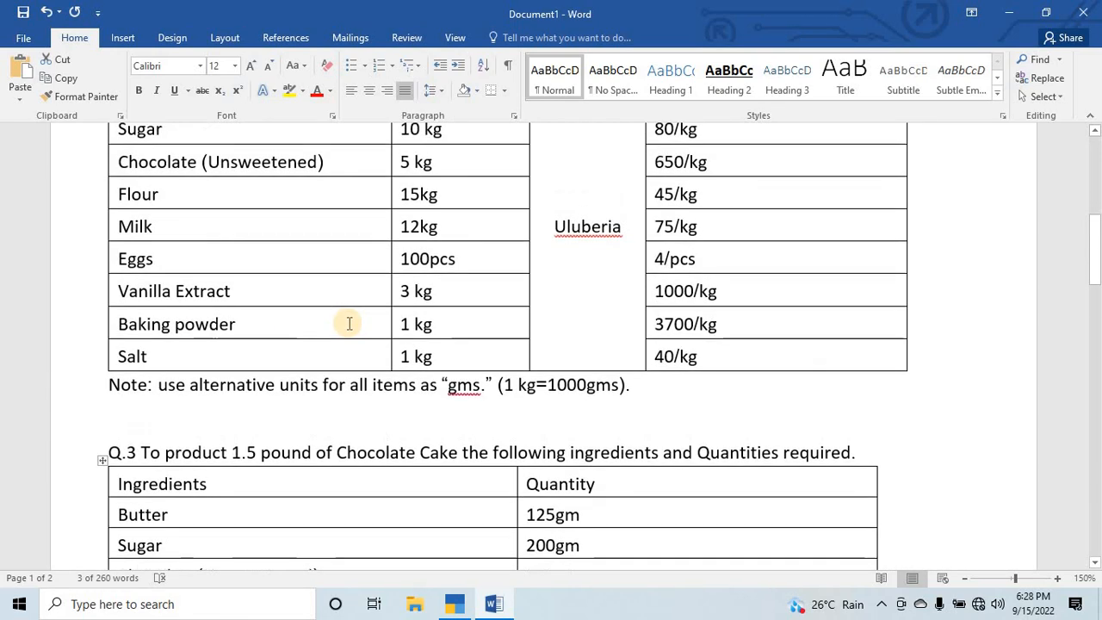
{"action": "key", "text": "alt+Tab"}
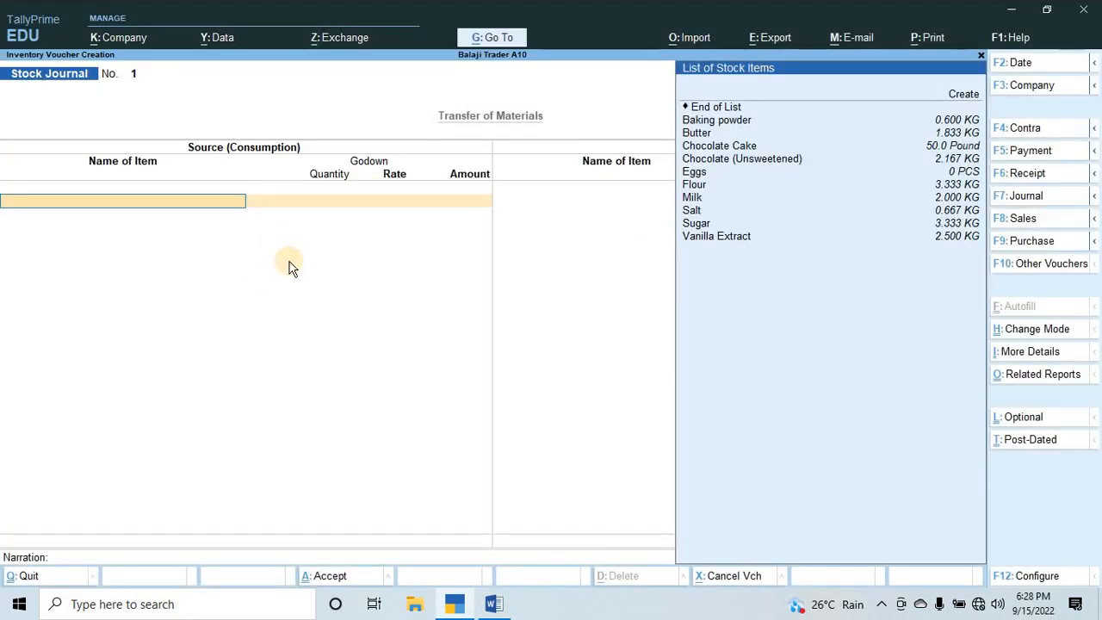
Choose Chocolate Cake as the source (consumption) item of the Stock Journal.
{"action": "key", "text": "Down"}
{"action": "key", "text": "Down"}
{"action": "key", "text": "Down"}
{"action": "key", "text": "Down"}
{"action": "key", "text": "Down"}
{"action": "key", "text": "Down"}
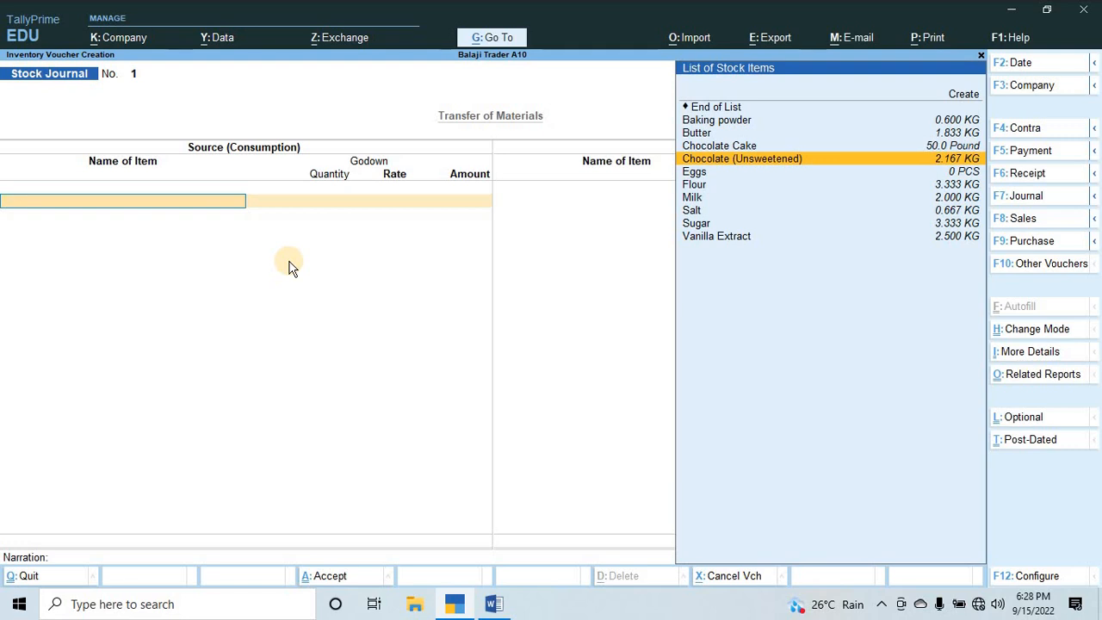
{"action": "key", "text": "Up"}
{"action": "key", "text": "Up"}
{"action": "key", "text": "Up"}
{"action": "key", "text": "Down"}
{"action": "key", "text": "Down"}
{"action": "key", "text": "Down"}
{"action": "key", "text": "Up"}
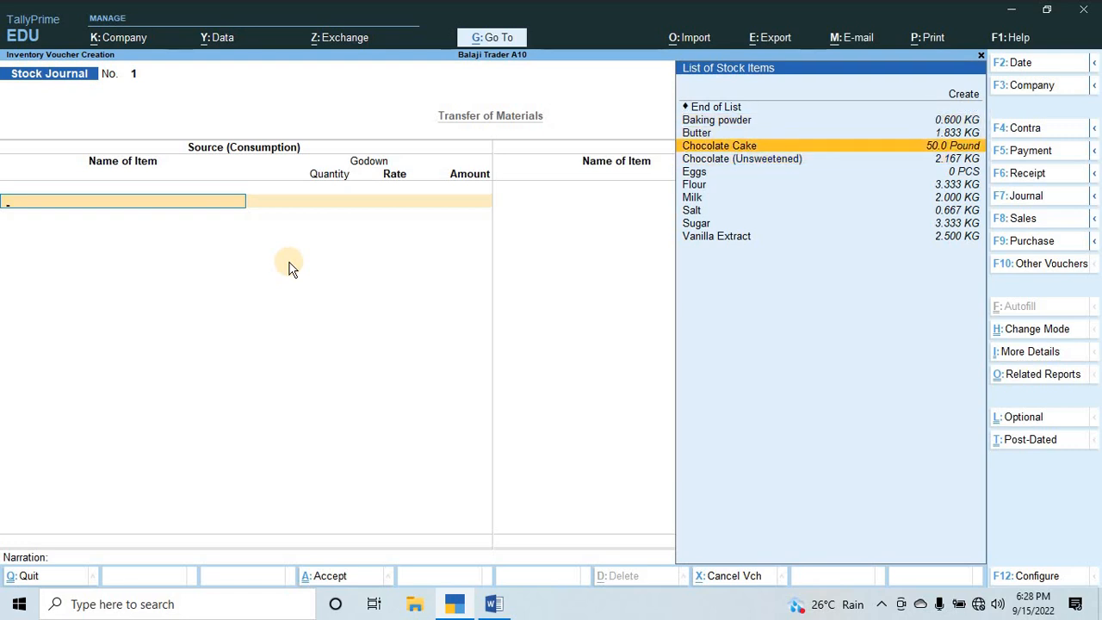
{"action": "key", "text": "Return"}
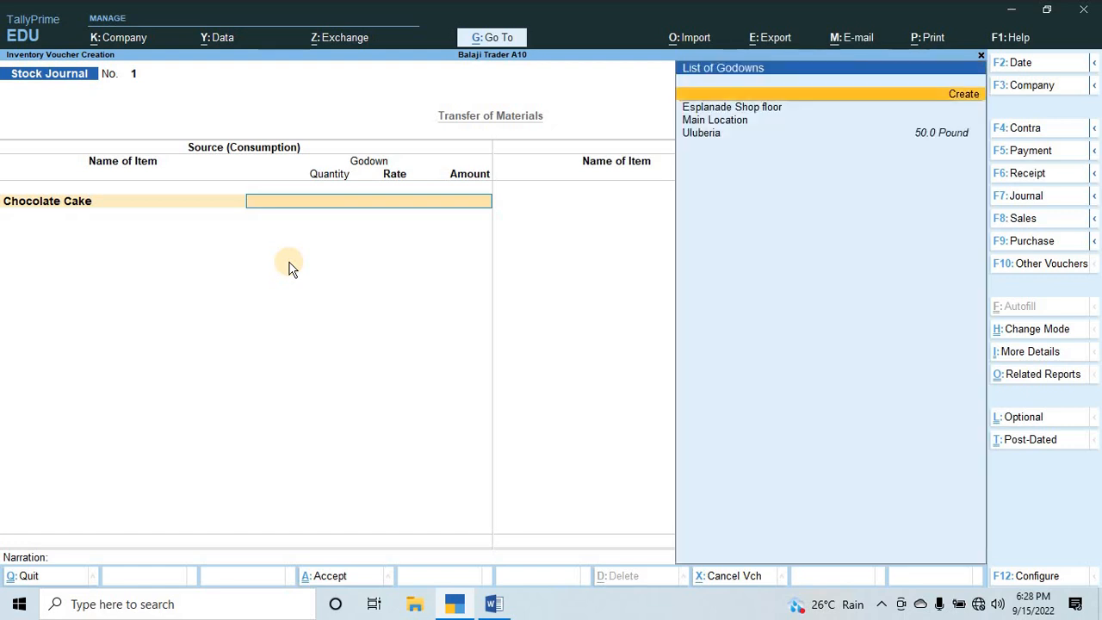
Set the source godown to Uluberia with a quantity of 50 pounds and finish the source list.
{"action": "key", "text": "Down"}
{"action": "key", "text": "Down"}
{"action": "key", "text": "Down"}
{"action": "key", "text": "Return"}
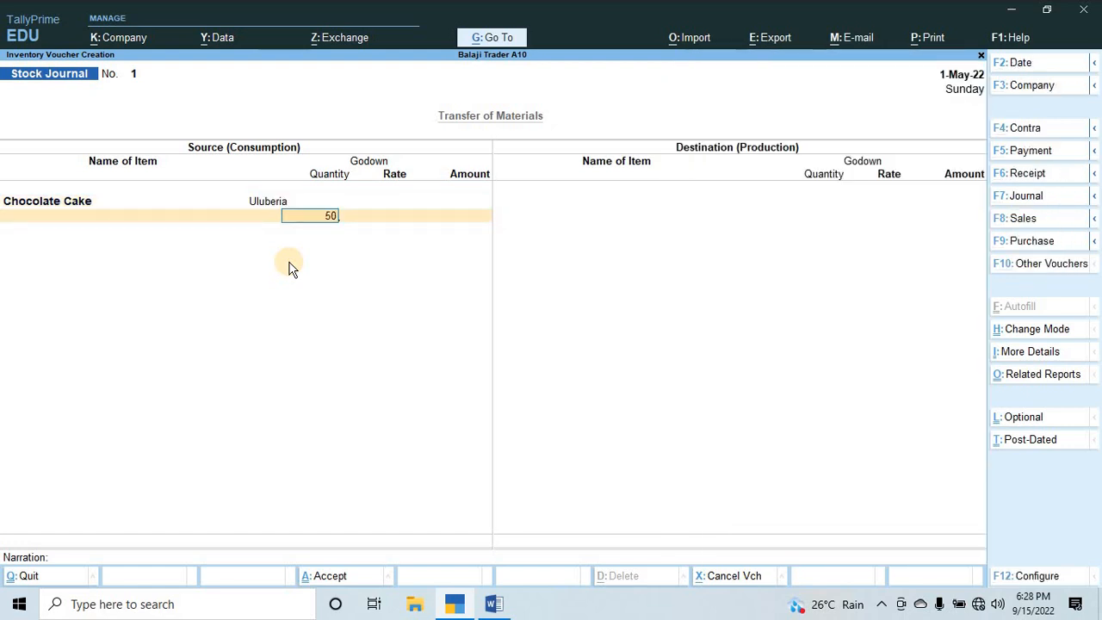
{"action": "type", "text": "50"}
{"action": "key", "text": "Return"}
{"action": "key", "text": "Return"}
{"action": "key", "text": "Return"}
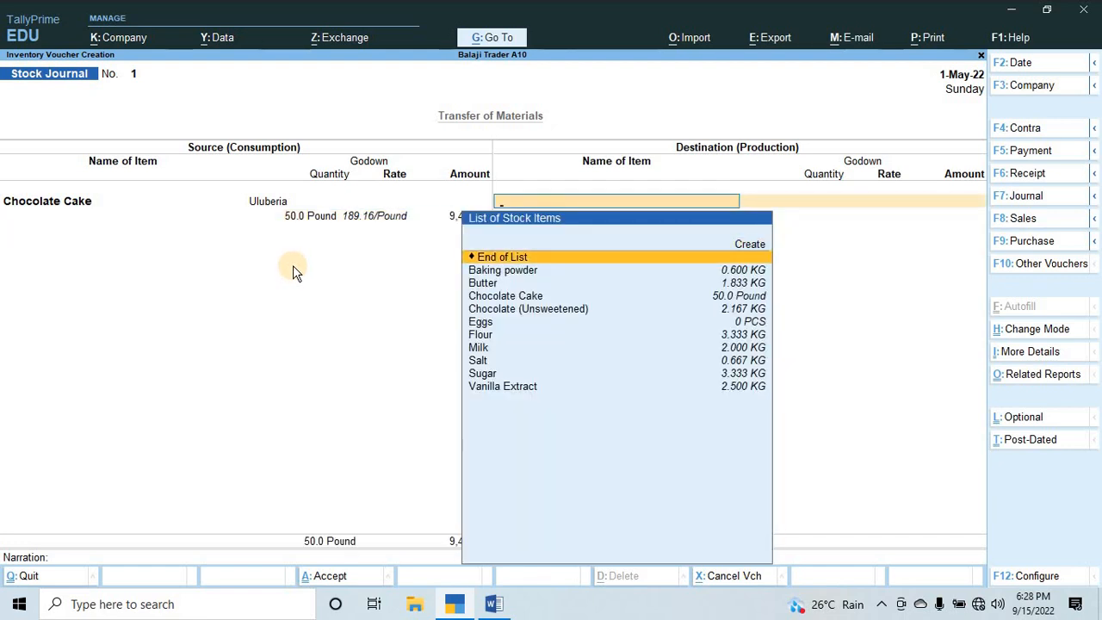
Choose Chocolate Cake as the destination (production) item of the Stock Journal.
{"action": "key", "text": "Down"}
{"action": "key", "text": "Down"}
{"action": "key", "text": "Down"}
{"action": "key", "text": "Down"}
{"action": "key", "text": "Up"}
{"action": "key", "text": "Return"}
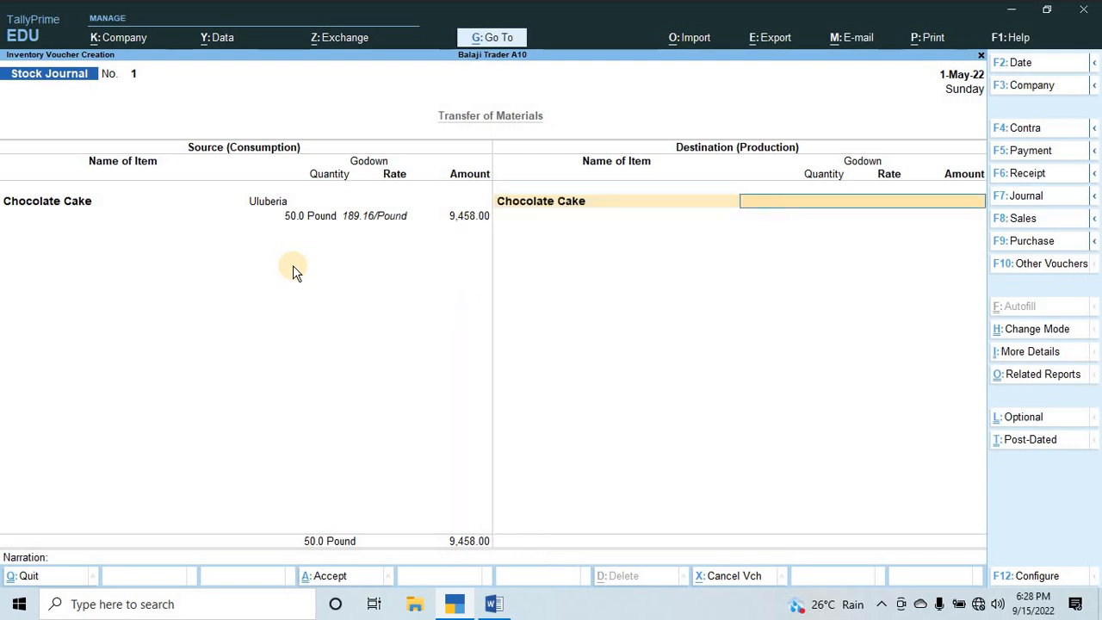
Set the destination godown to Esplanade Shop floor with a quantity of 50 pounds.
{"action": "key", "text": "Down"}
{"action": "key", "text": "Down"}
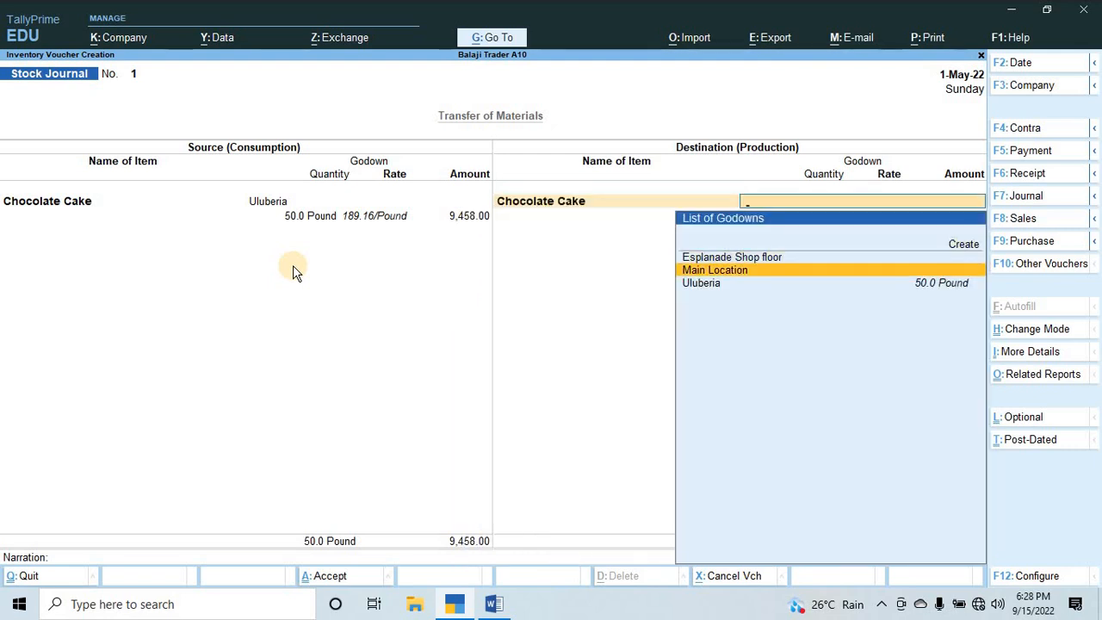
{"action": "key", "text": "Down"}
{"action": "key", "text": "Up"}
{"action": "key", "text": "Up"}
{"action": "key", "text": "Return"}
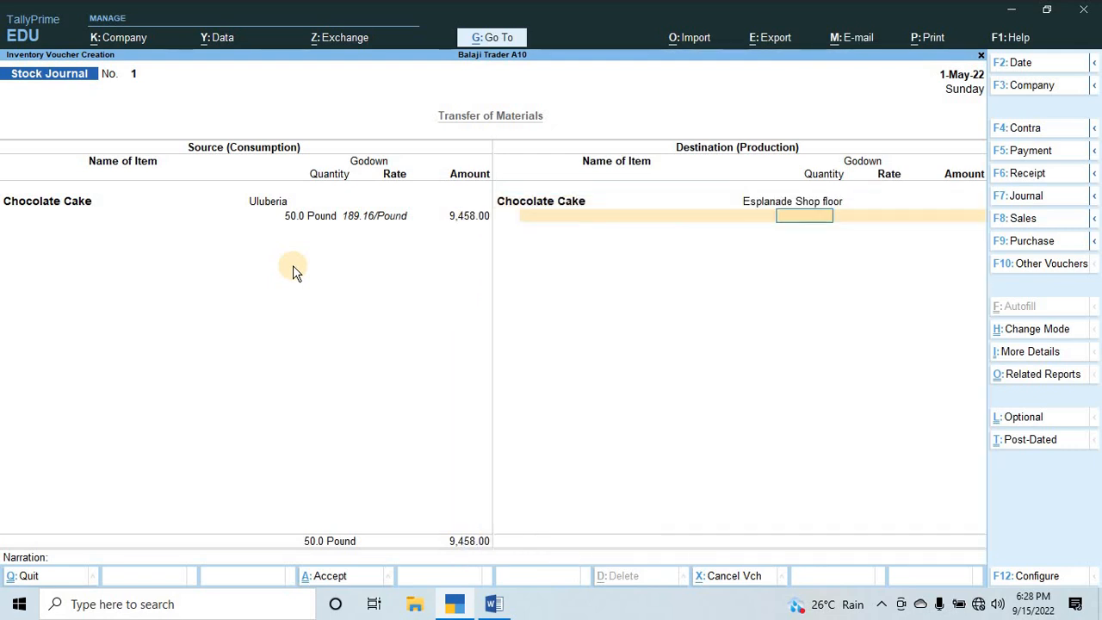
{"action": "key", "text": "Return"}
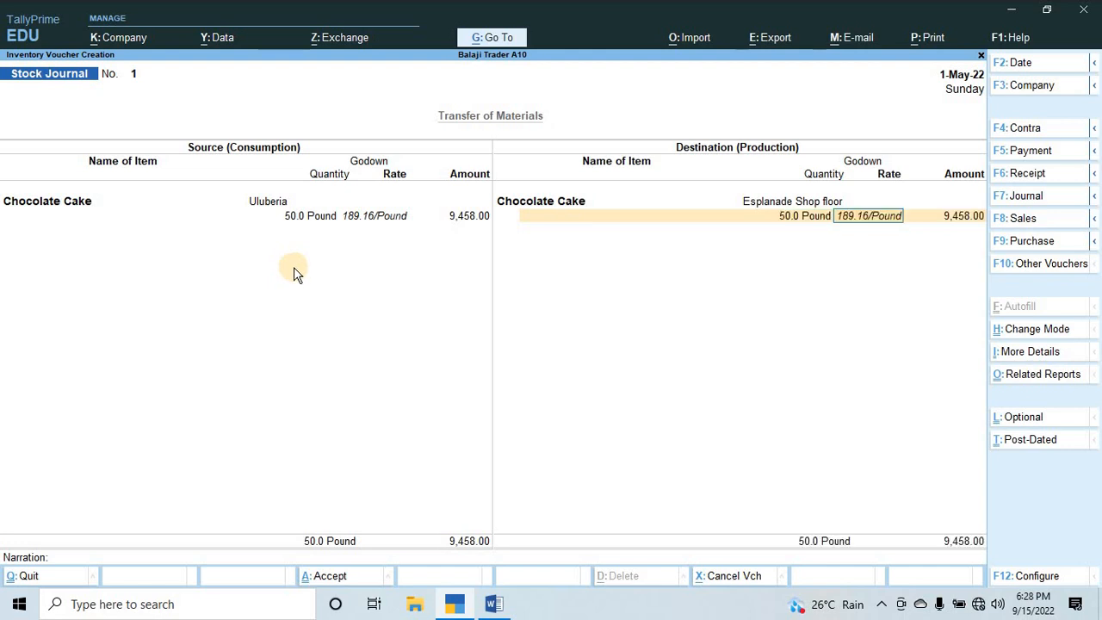
{"action": "key", "text": "alt+Tab"}
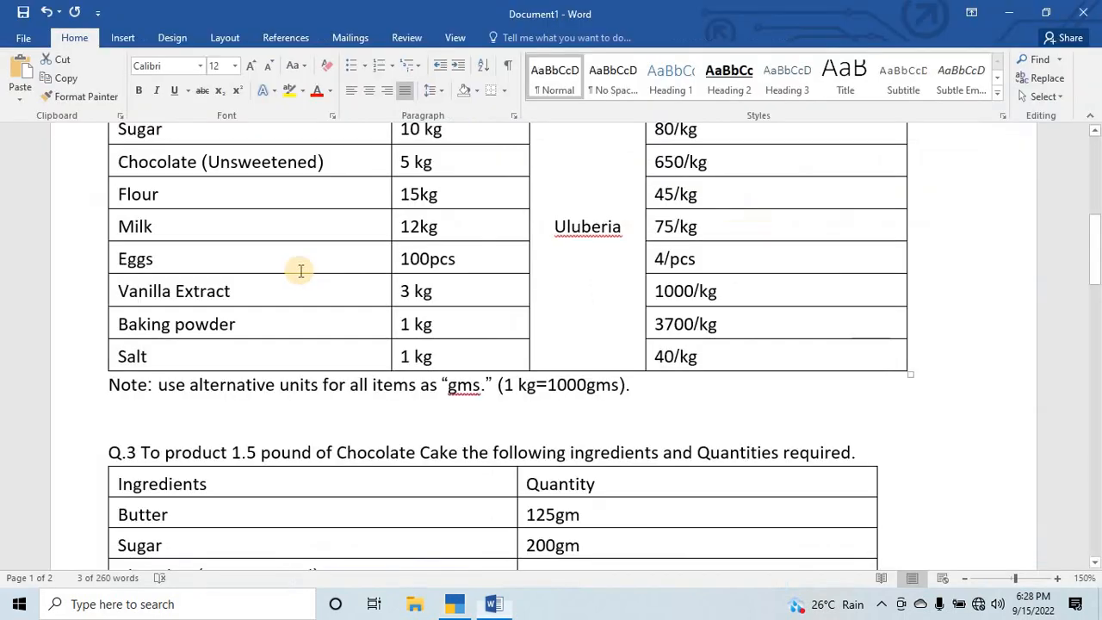
{"action": "key", "text": "alt+Tab"}
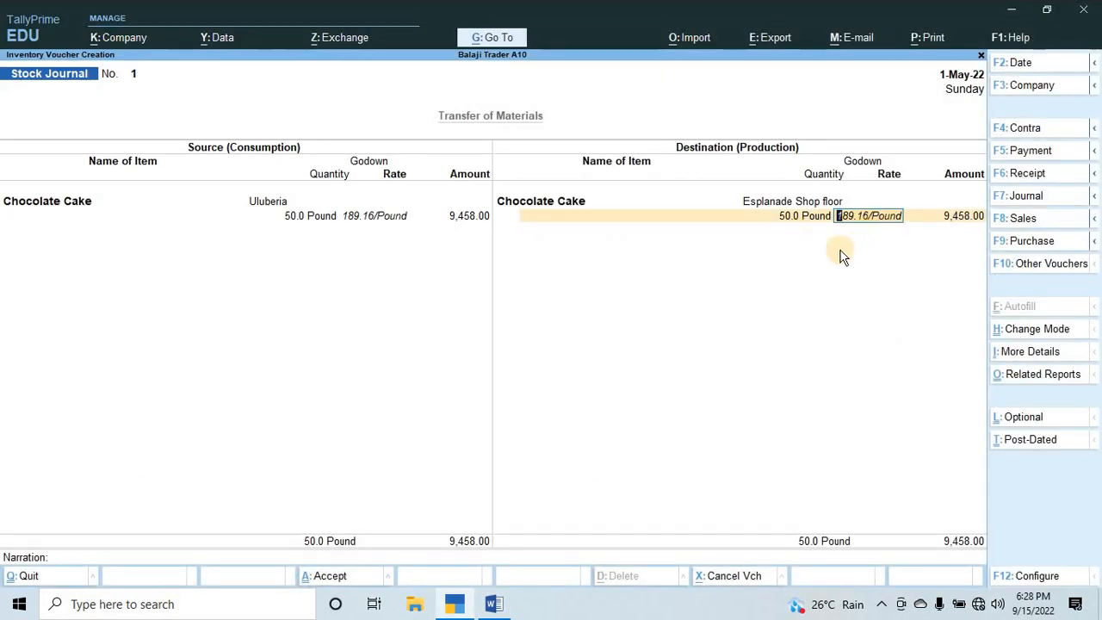
{"action": "key", "text": "Return"}
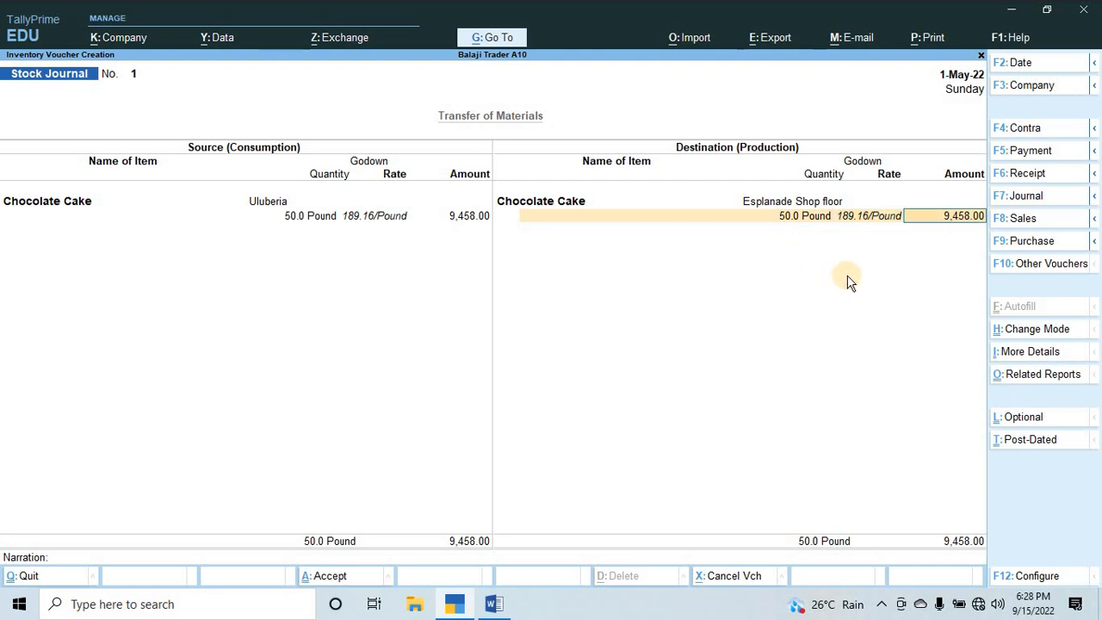
{"action": "key", "text": "Return"}
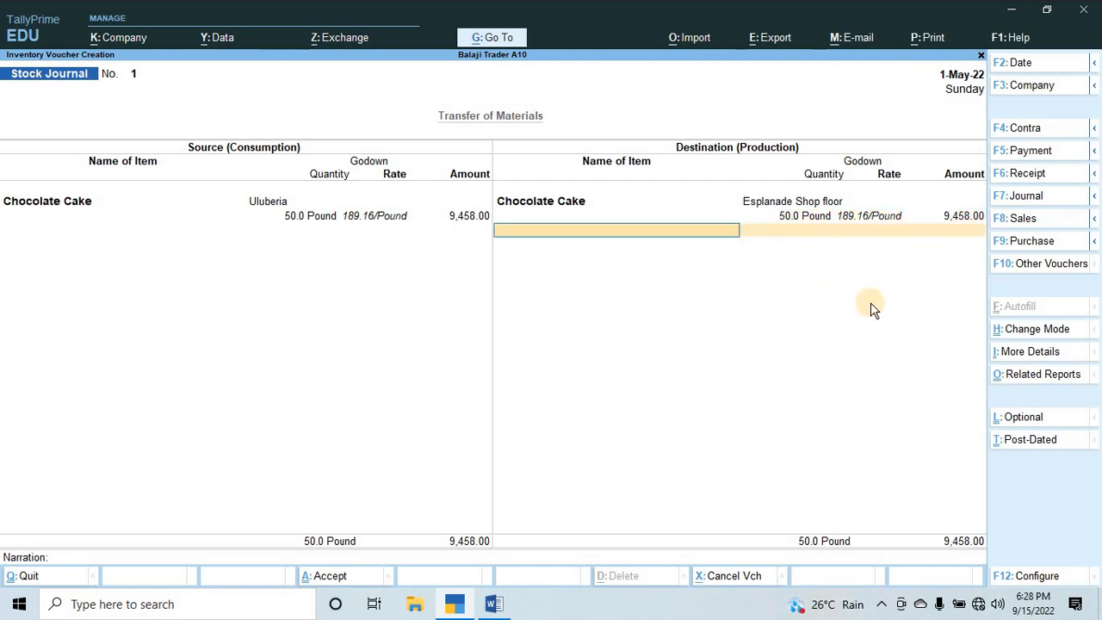
{"action": "key", "text": "Return"}
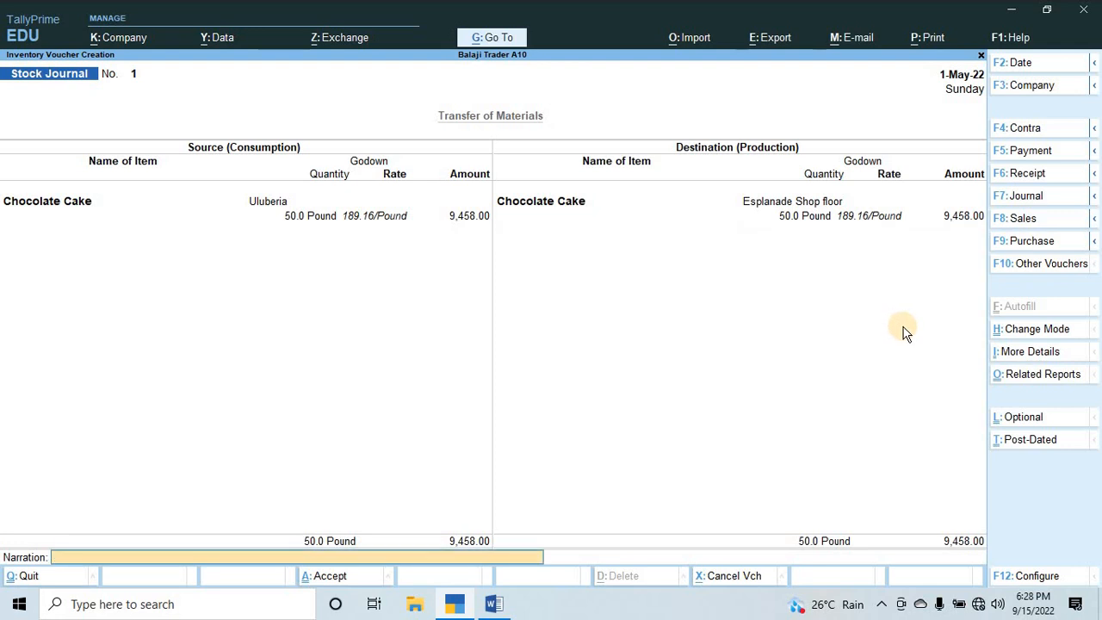
{"action": "key", "text": "BackSpace"}
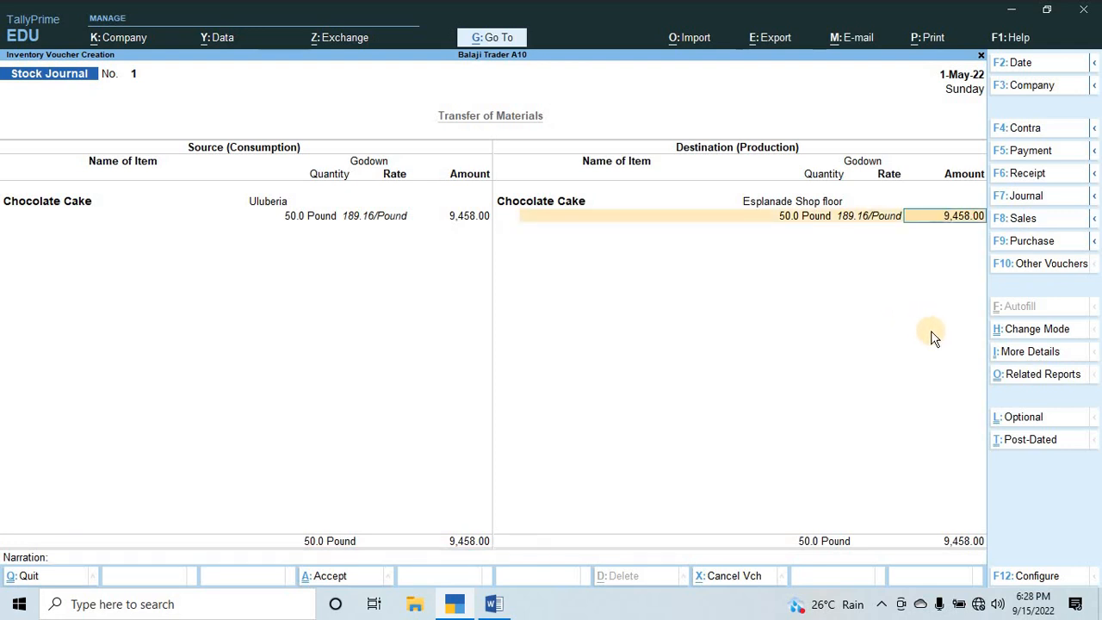
{"action": "key", "text": "BackSpace"}
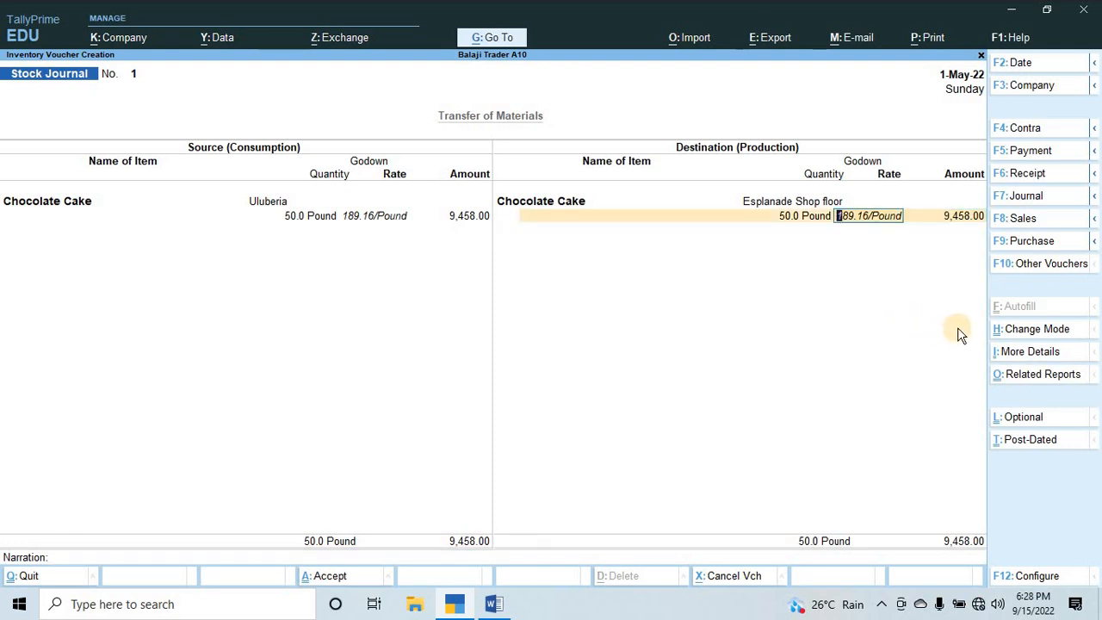
{"action": "key", "text": "BackSpace"}
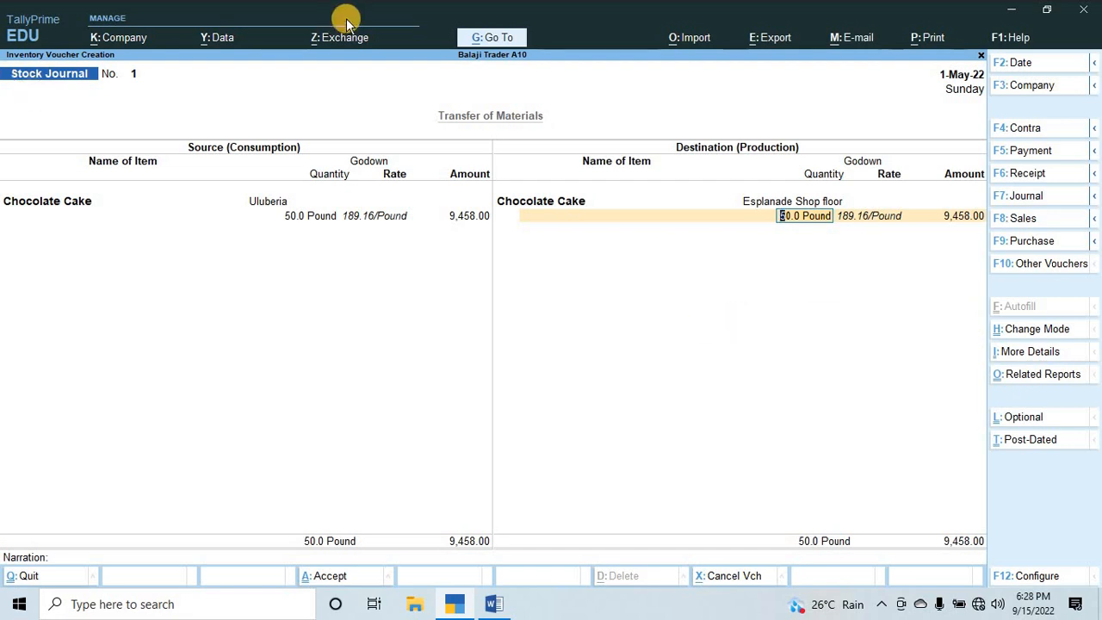
Open the Stock Journal voucher type for alteration without leaving the current voucher.
{"action": "left_click", "coordinate": [499, 38]}
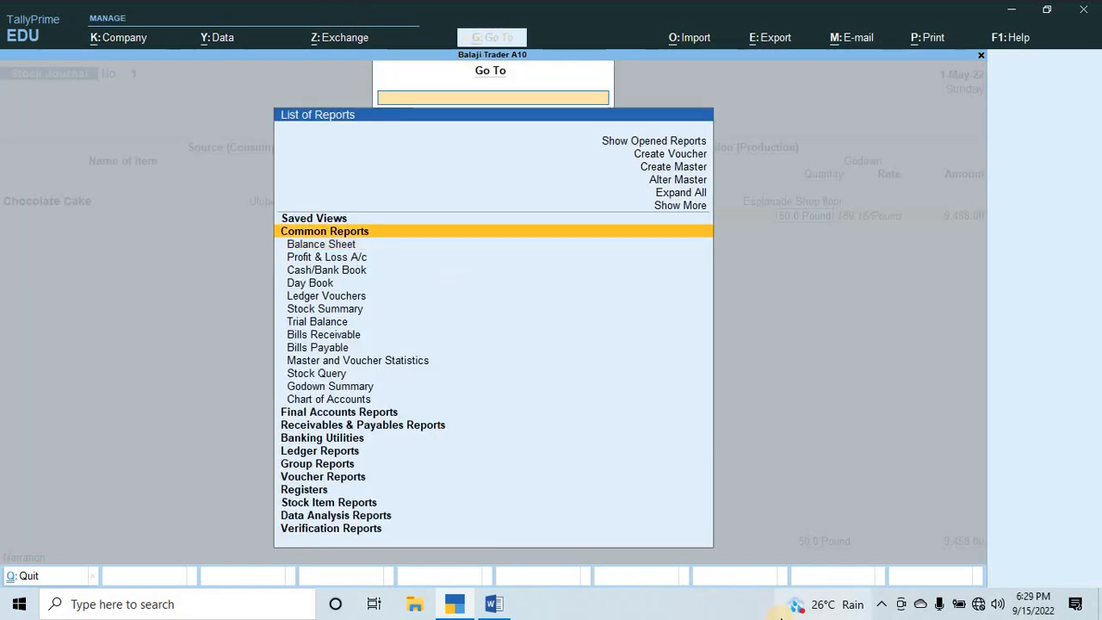
{"action": "key", "text": "Up"}
{"action": "key", "text": "Up"}
{"action": "key", "text": "Up"}
{"action": "key", "text": "Up"}
{"action": "key", "text": "Return"}
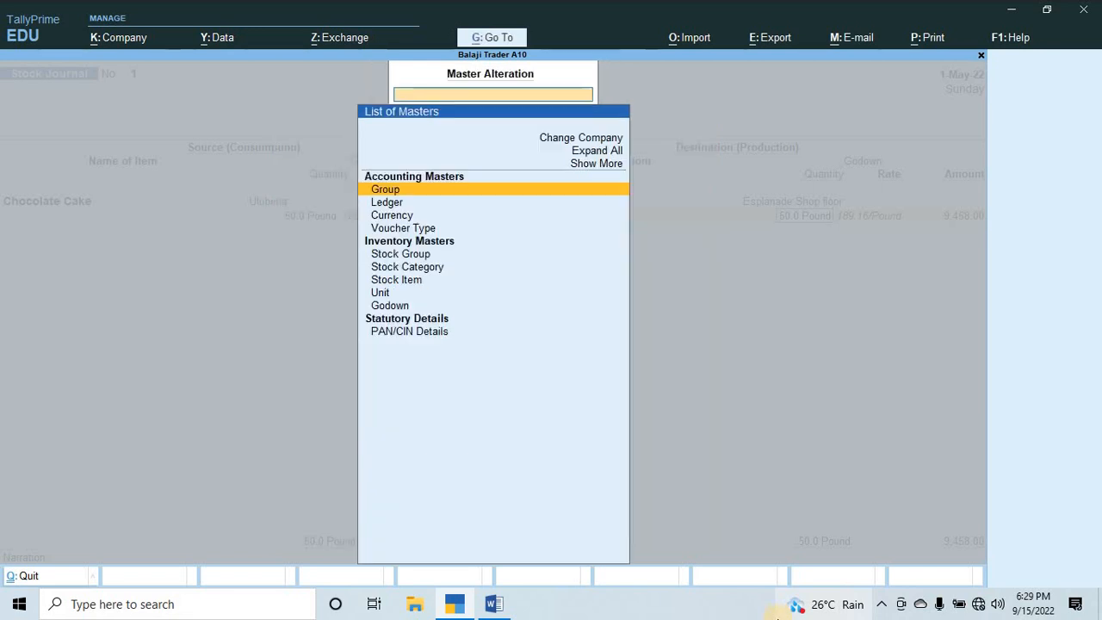
{"action": "mouse_move", "coordinate": [778, 616]}
{"action": "key", "text": "Down"}
{"action": "key", "text": "Down"}
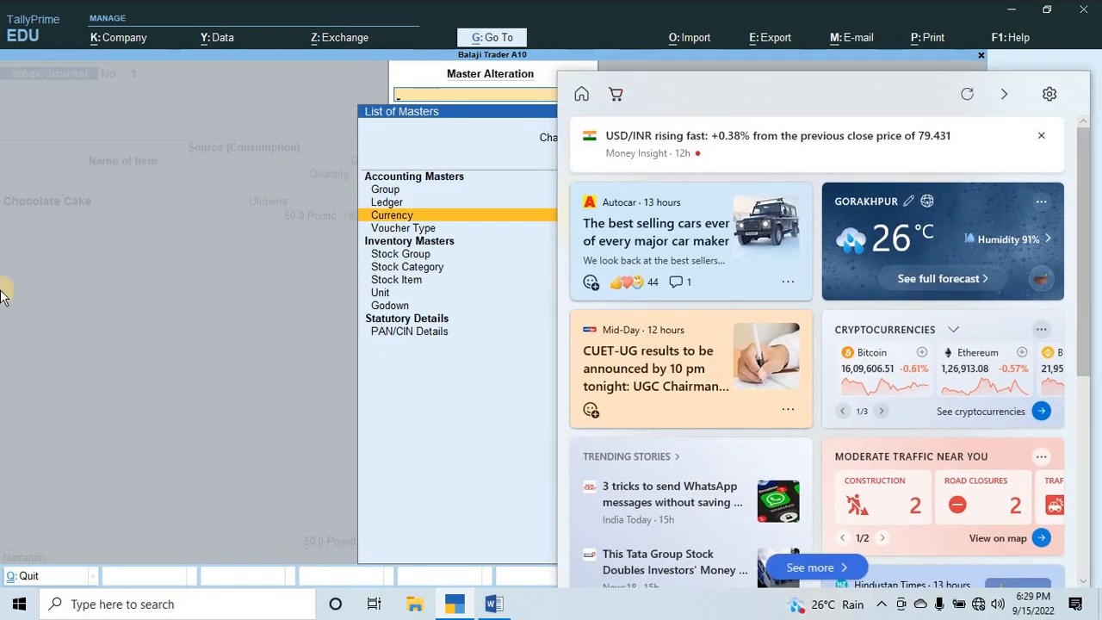
{"action": "key", "text": "Down"}
{"action": "key", "text": "Down"}
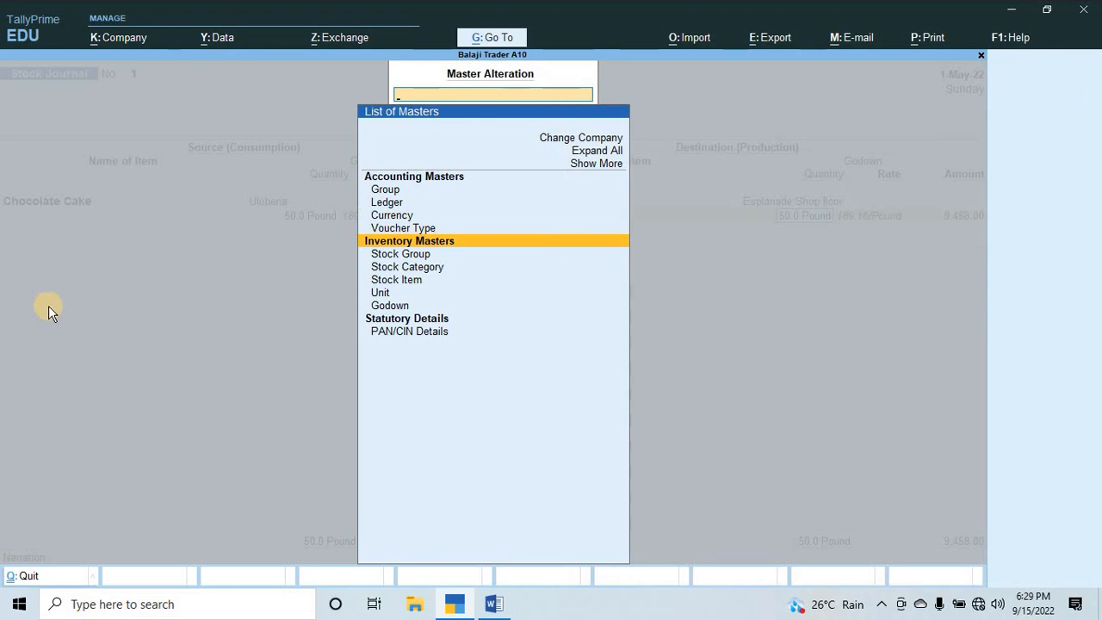
{"action": "key", "text": "Up"}
{"action": "key", "text": "Return"}
{"action": "type", "text": "s"}
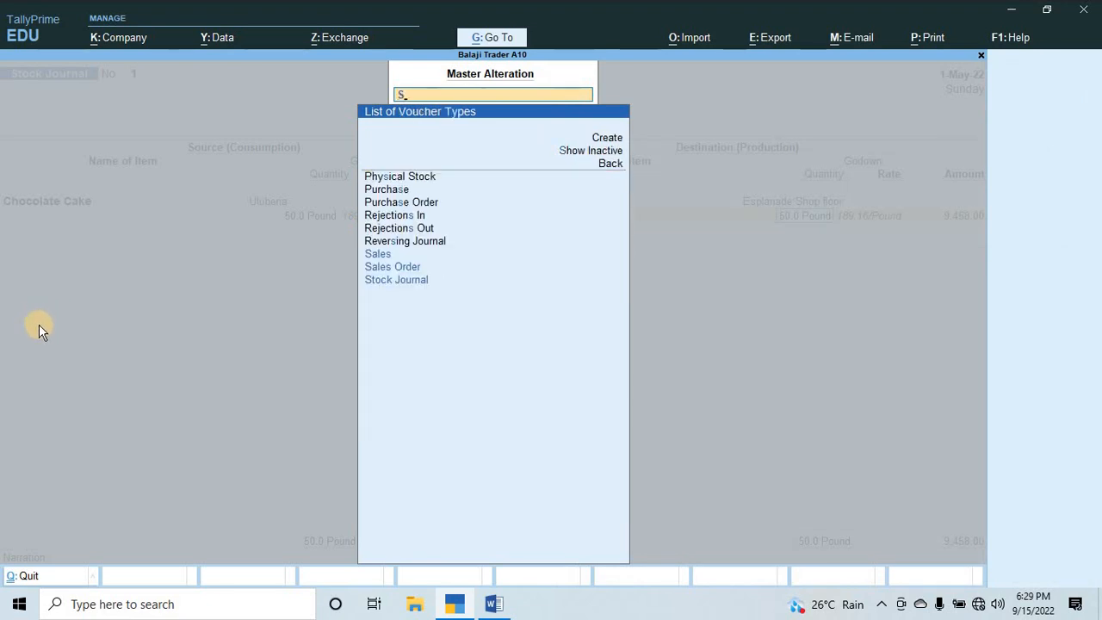
{"action": "key", "text": "Down"}
{"action": "key", "text": "Down"}
{"action": "key", "text": "Return"}
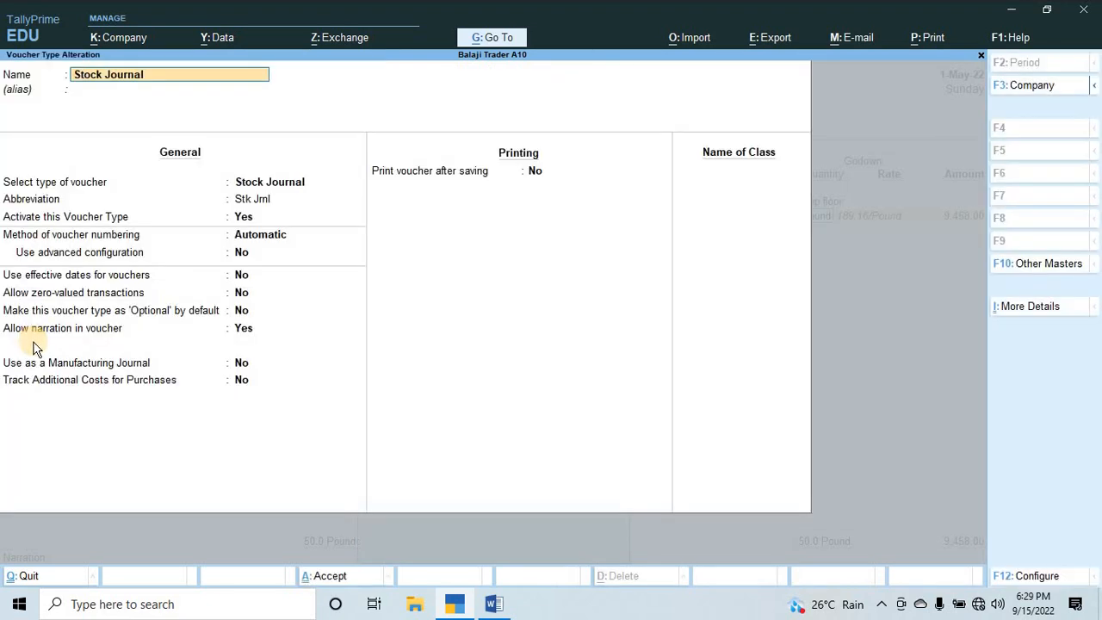
Set Track Additional Costs for Purchases to Yes for the Stock Journal voucher type, save it and return to the voucher.
{"action": "key", "text": "Return"}
{"action": "key", "text": "Return"}
{"action": "key", "text": "Return"}
{"action": "key", "text": "Return"}
{"action": "key", "text": "Down"}
{"action": "key", "text": "Down"}
{"action": "key", "text": "Down"}
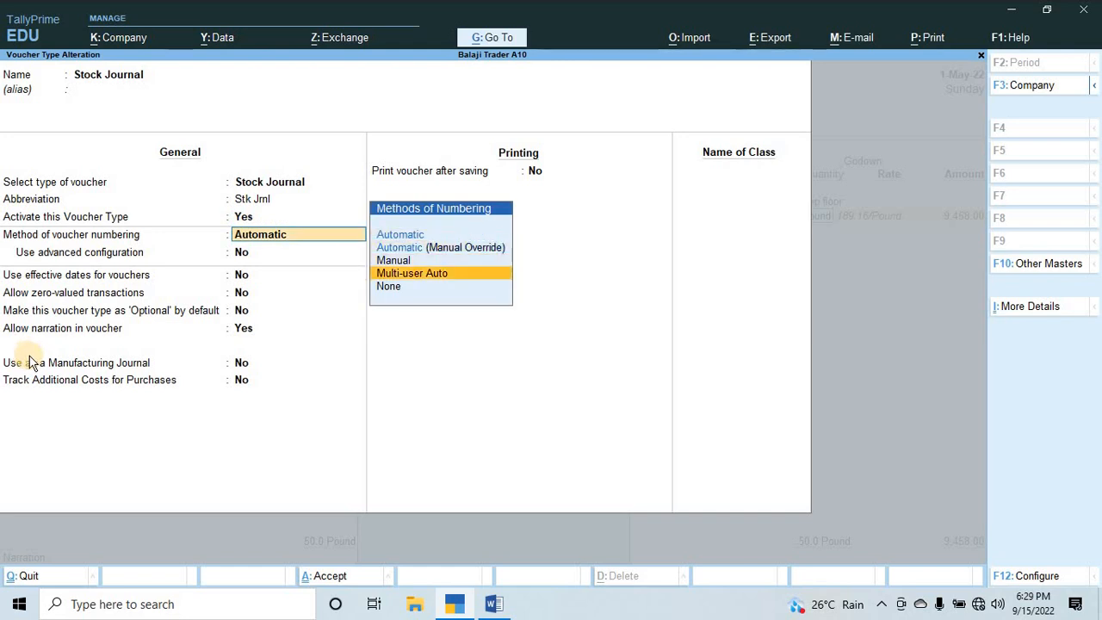
{"action": "key", "text": "Up"}
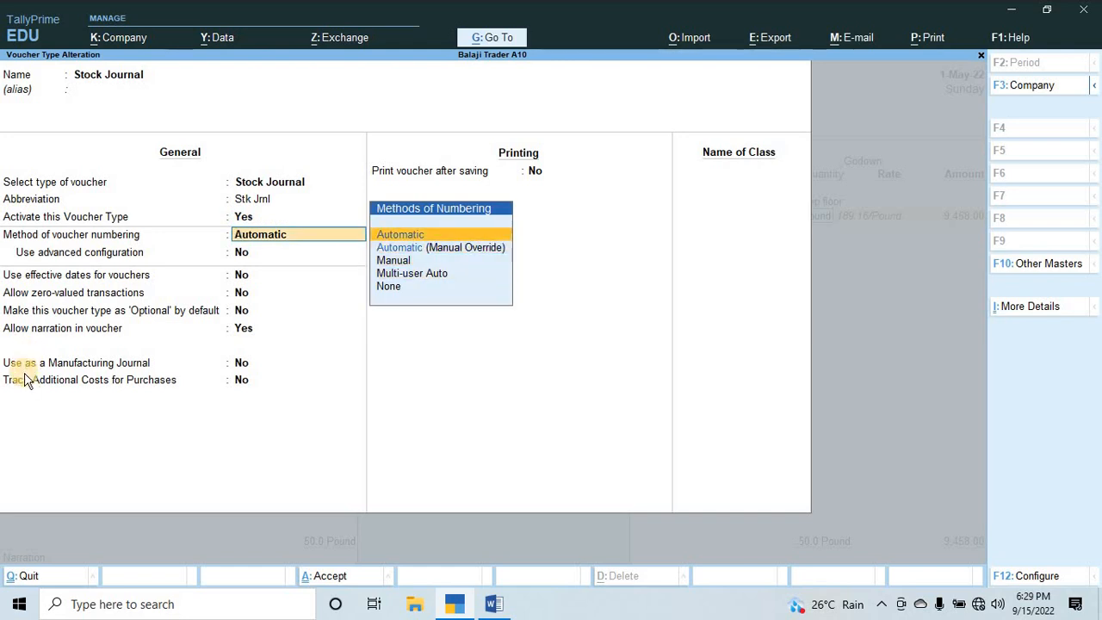
{"action": "key", "text": "Return"}
{"action": "key", "text": "Return"}
{"action": "key", "text": "Return"}
{"action": "key", "text": "Return"}
{"action": "key", "text": "Return"}
{"action": "key", "text": "Return"}
{"action": "key", "text": "Return"}
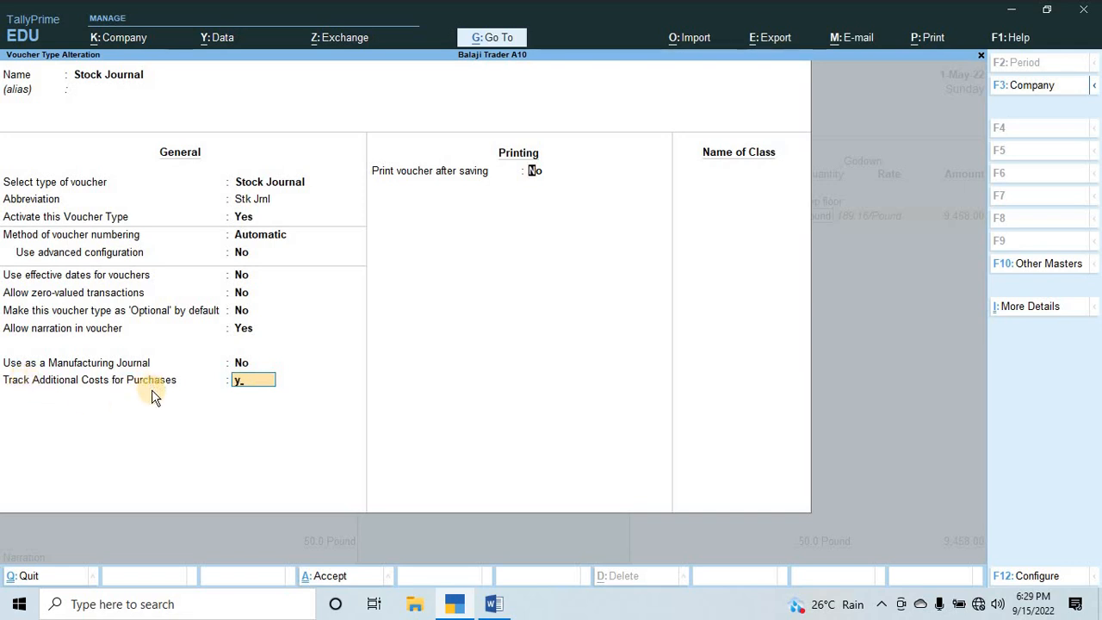
{"action": "type", "text": "y"}
{"action": "key", "text": "Return"}
{"action": "key", "text": "ctrl+a"}
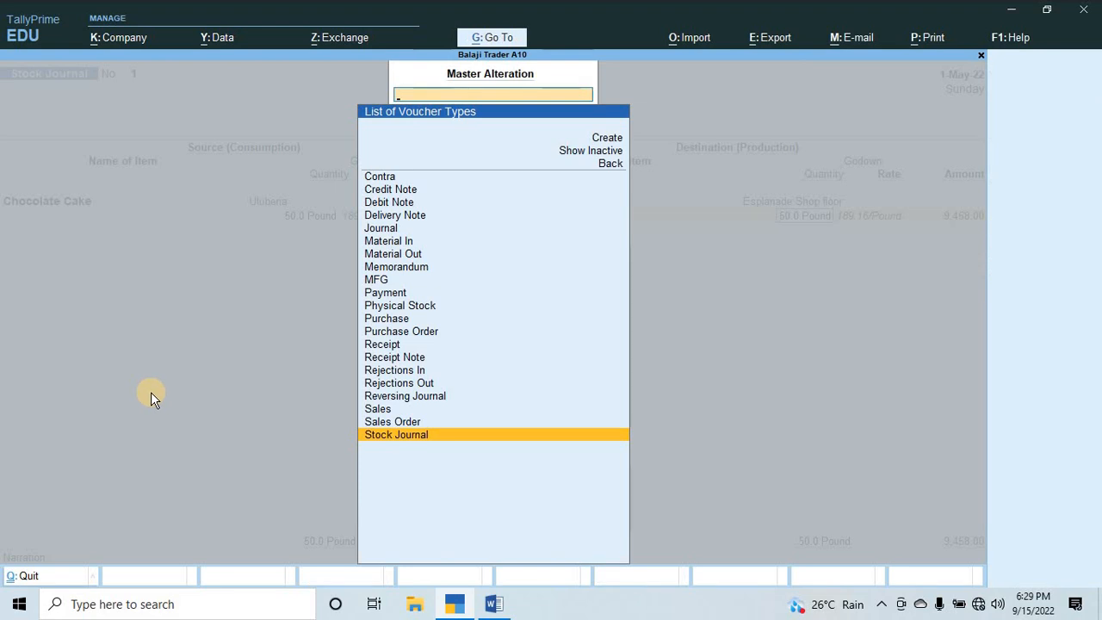
{"action": "key", "text": "Escape"}
{"action": "key", "text": "Escape"}
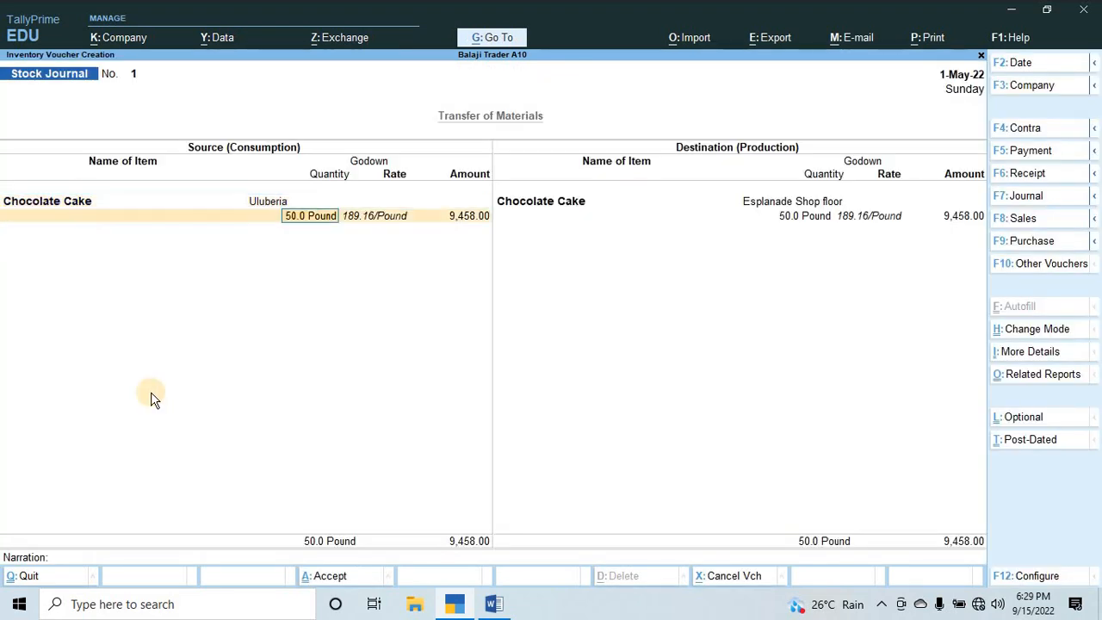
Accept the source and destination quantity, rate and amount to open the additional cost details for the destination Chocolate Cake.
{"action": "key", "text": "Return"}
{"action": "key", "text": "Return"}
{"action": "key", "text": "Return"}
{"action": "key", "text": "Return"}
{"action": "key", "text": "Return"}
{"action": "key", "text": "Return"}
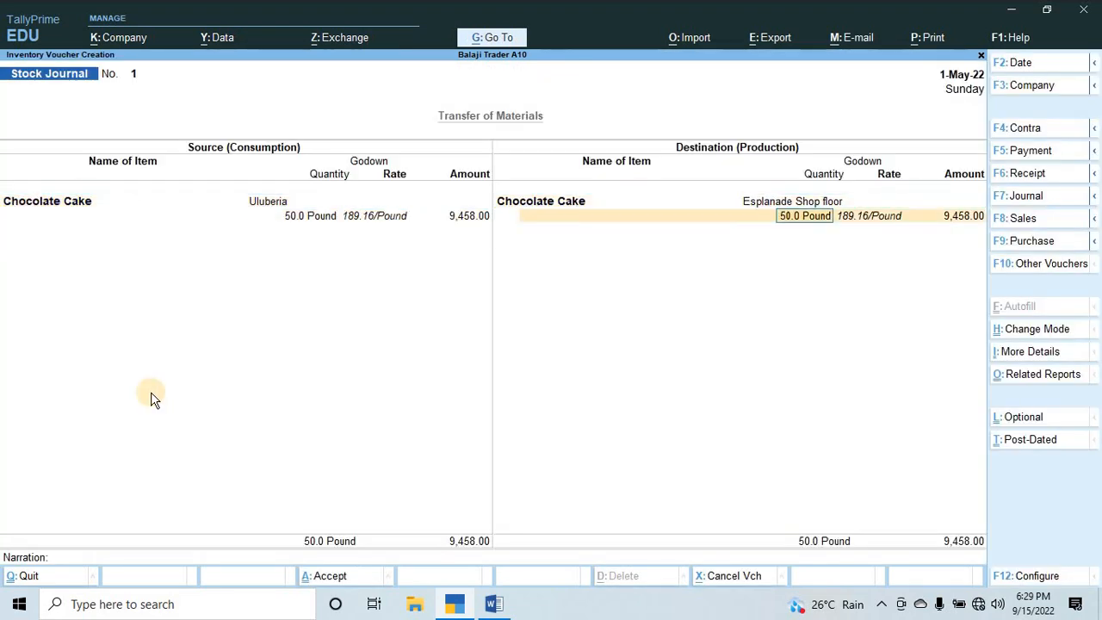
{"action": "key", "text": "Return"}
{"action": "key", "text": "Return"}
{"action": "key", "text": "Return"}
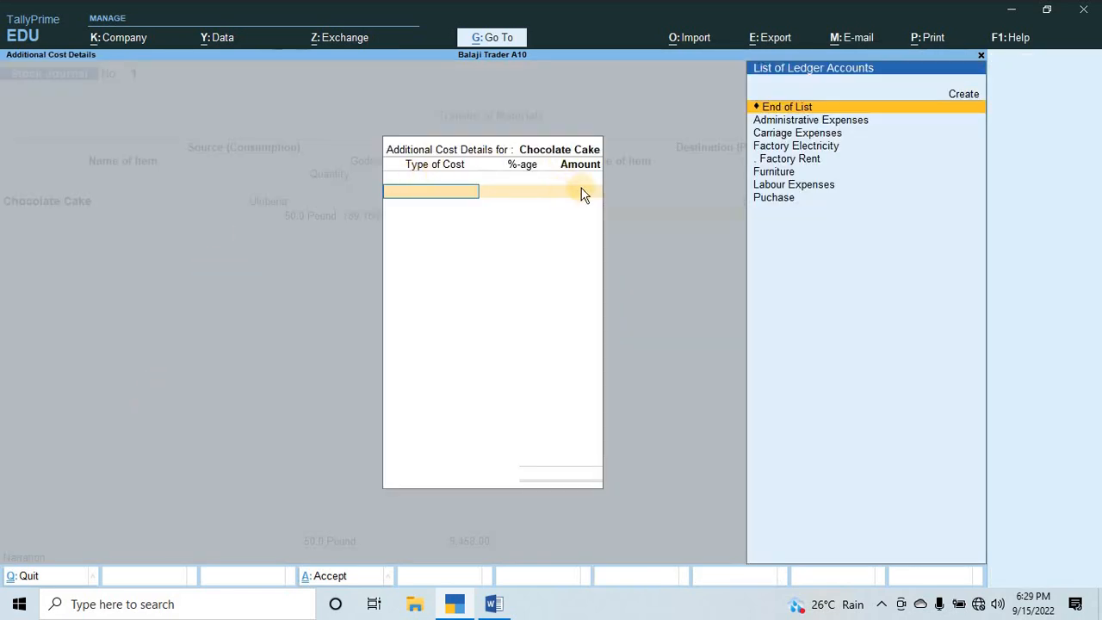
Check the transportation expenses in Q.5 of the Word document, then return to the additional cost details in TallyPrime.
{"action": "key", "text": "alt+Tab"}
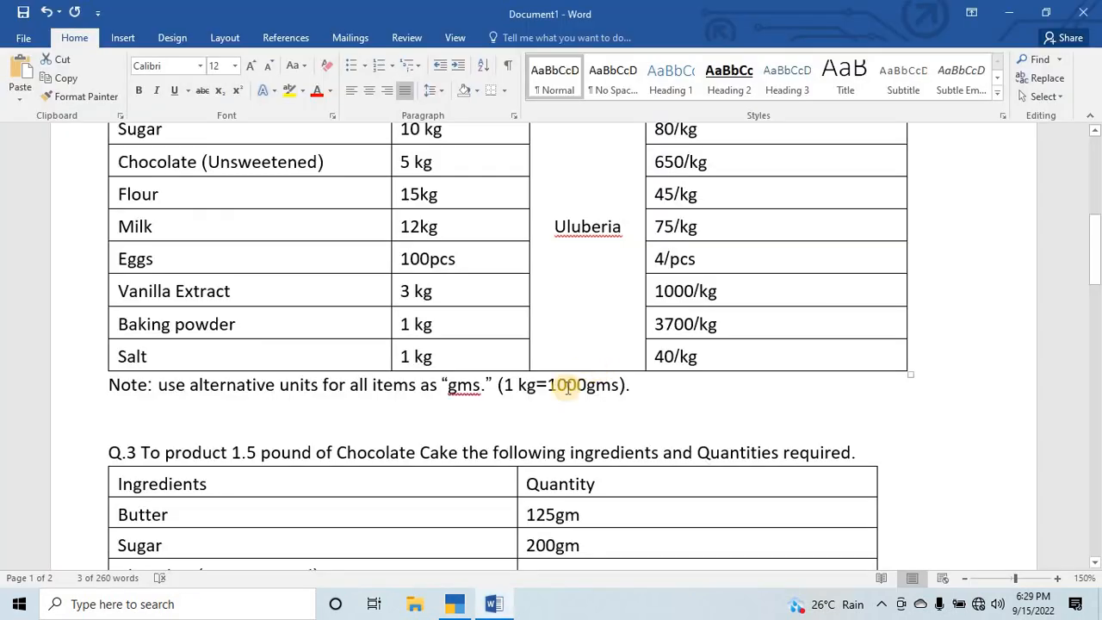
{"action": "scroll", "coordinate": [454, 444], "scroll_direction": "down", "scroll_amount": 10}
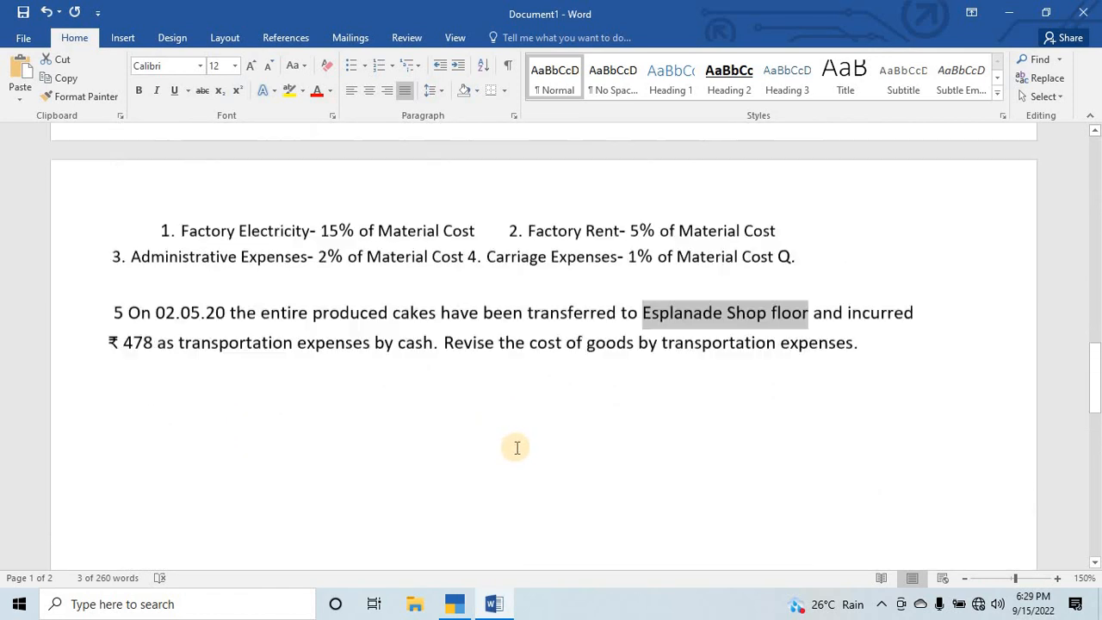
{"action": "scroll", "coordinate": [516, 445], "scroll_direction": "up", "scroll_amount": 2}
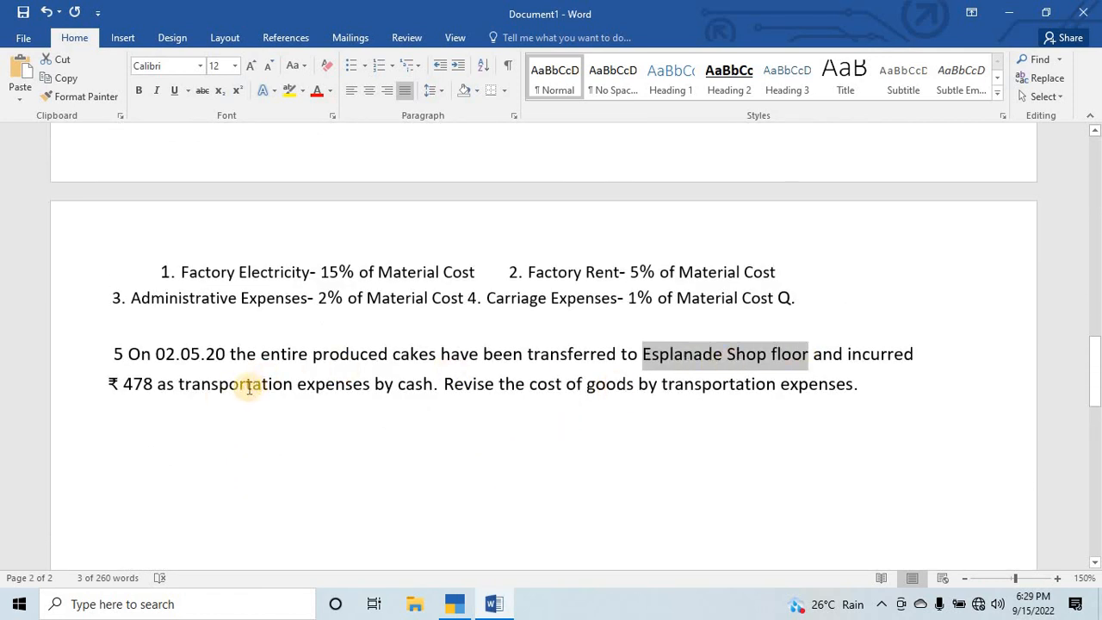
{"action": "left_click_drag", "start_coordinate": [158, 384], "coordinate": [373, 388]}
{"action": "left_click", "coordinate": [65, 406]}
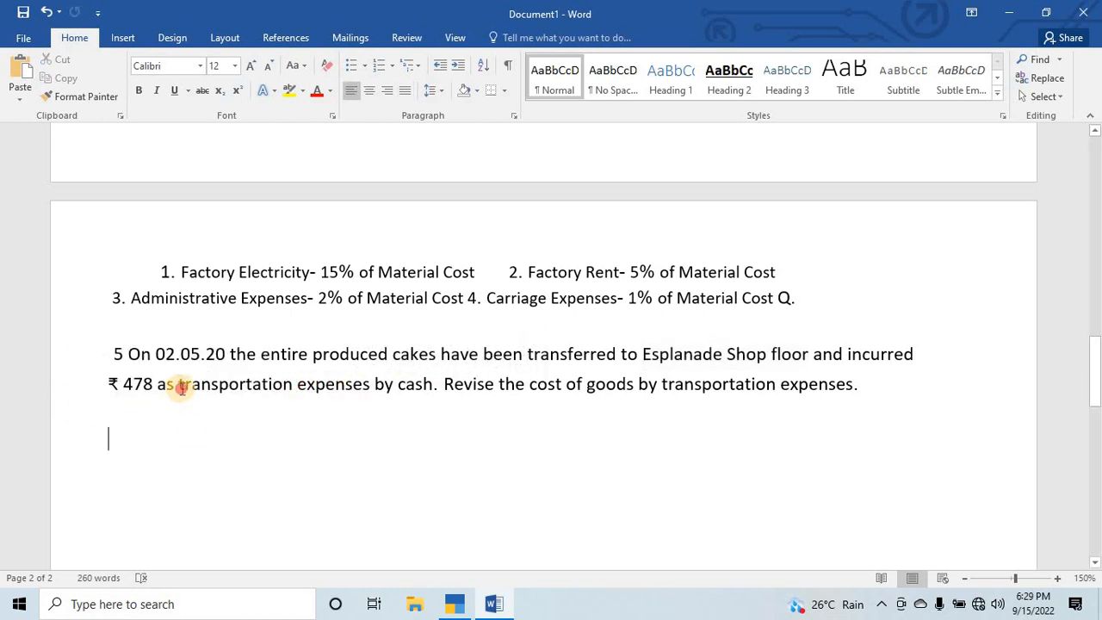
{"action": "left_click_drag", "start_coordinate": [178, 386], "coordinate": [226, 390]}
{"action": "key", "text": "alt+Tab"}
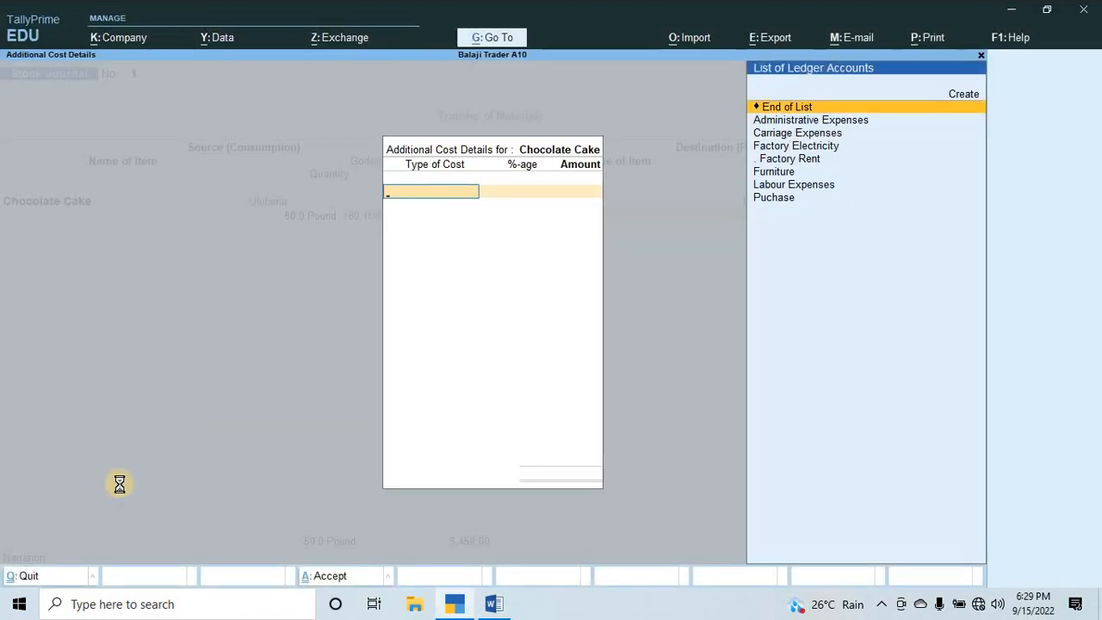
Start a new cost ledger from the additional cost details and name it Transportation Expense.
{"action": "key", "text": "alt+c"}
{"action": "type", "text": "Ta"}
{"action": "key", "text": "BackSpace"}
{"action": "key", "text": "BackSpace"}
{"action": "key", "text": "BackSpace"}
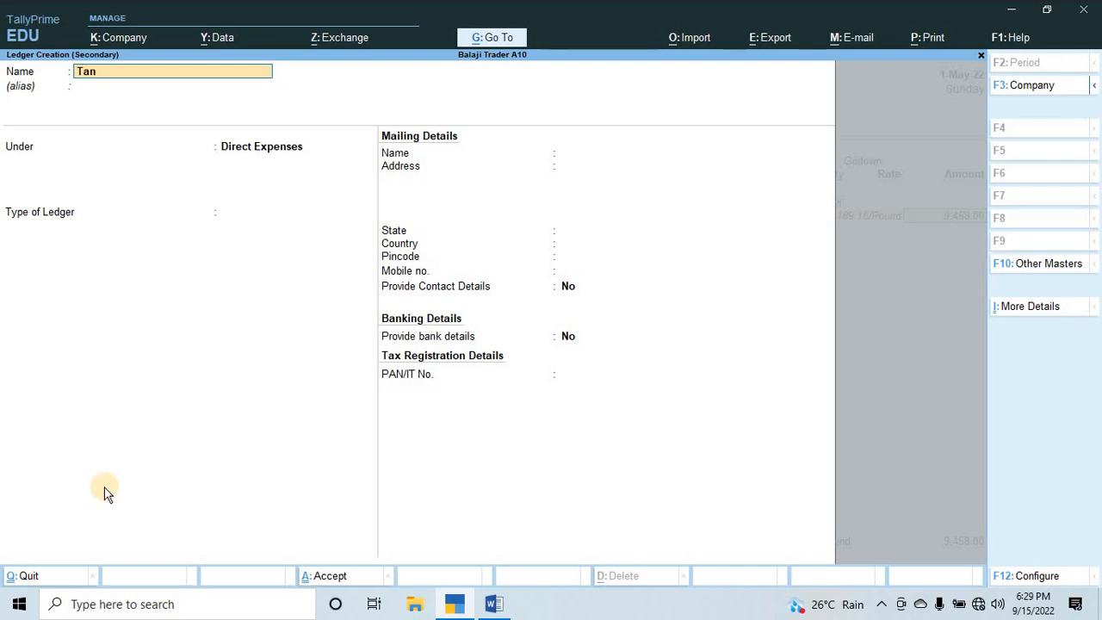
{"action": "type", "text": "ransportation Expense"}
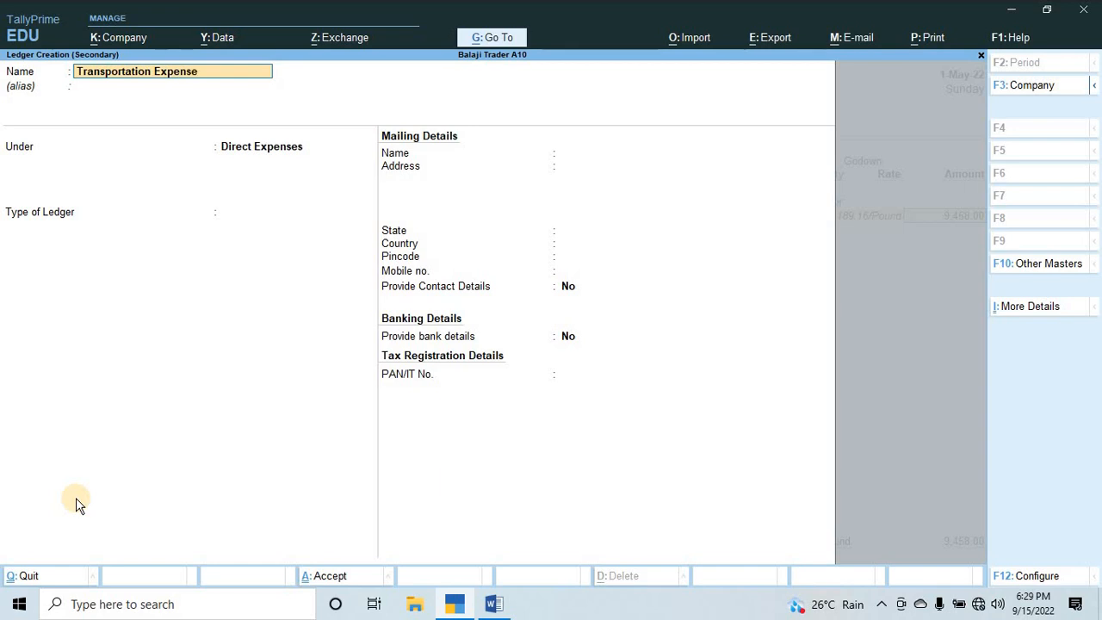
{"action": "key", "text": "Return"}
{"action": "key", "text": "Return"}
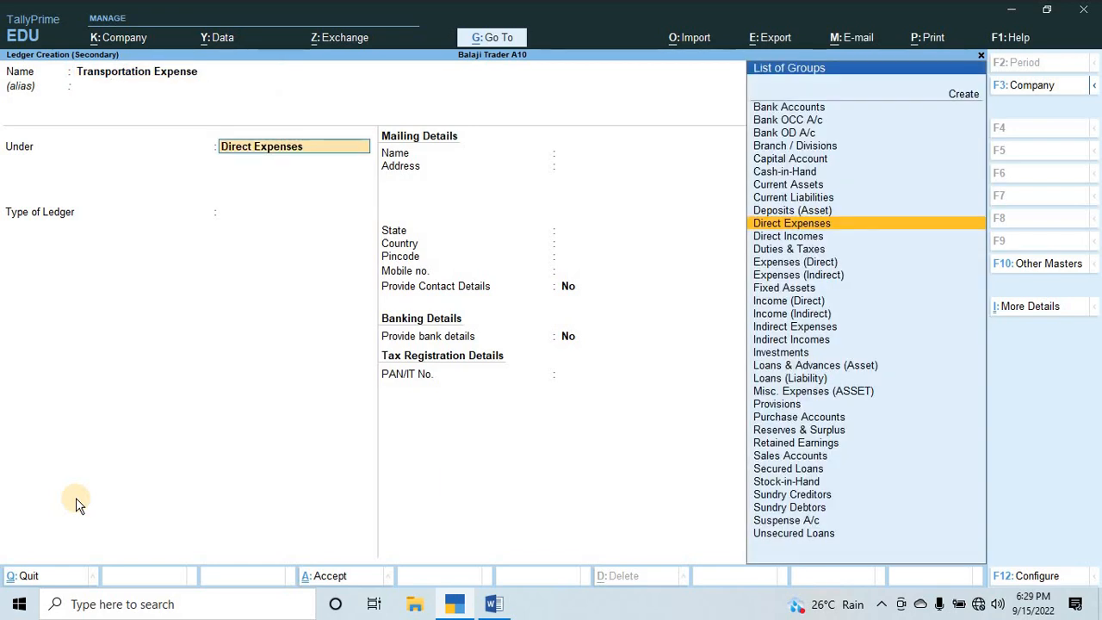
Place the new Transportation Expense ledger under Indirect Expenses and save it.
{"action": "key", "text": "BackSpace"}
{"action": "type", "text": "ind"}
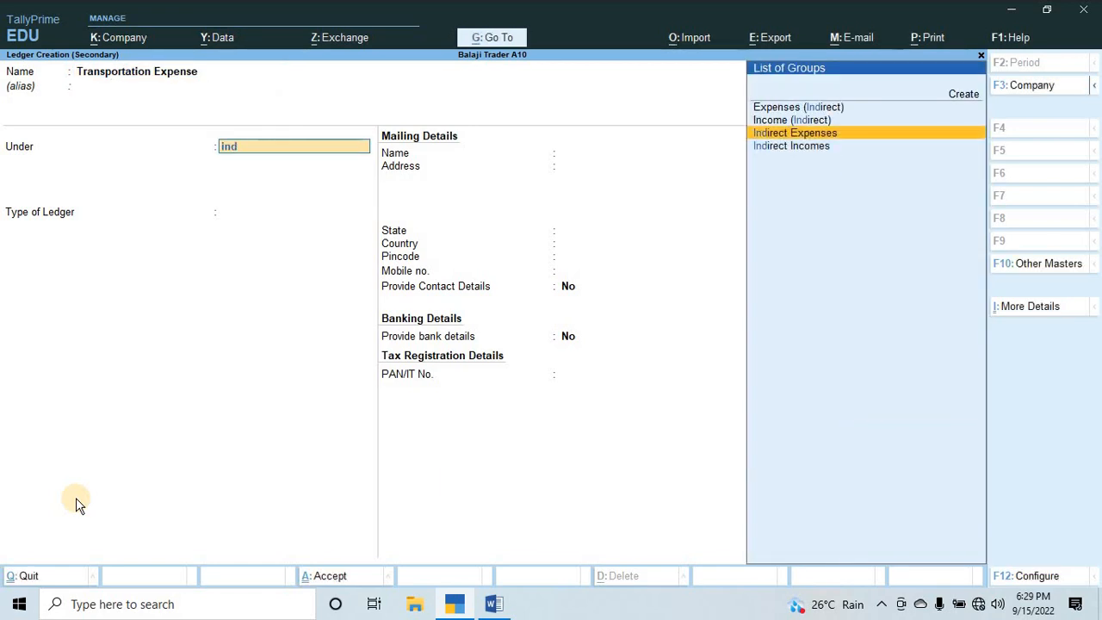
{"action": "key", "text": "Down"}
{"action": "key", "text": "Up"}
{"action": "key", "text": "Return"}
{"action": "key", "text": "ctrl+a"}
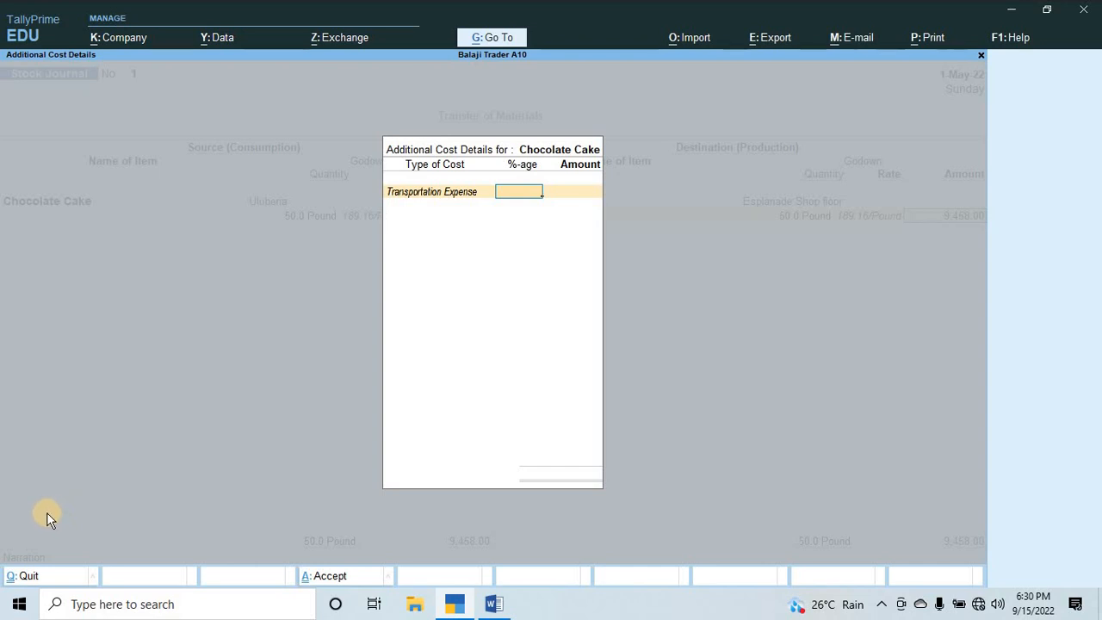
Enter 478 as the Transportation Expense amount and finish the additional cost list.
{"action": "key", "text": "Return"}
{"action": "key", "text": "alt+Tab"}
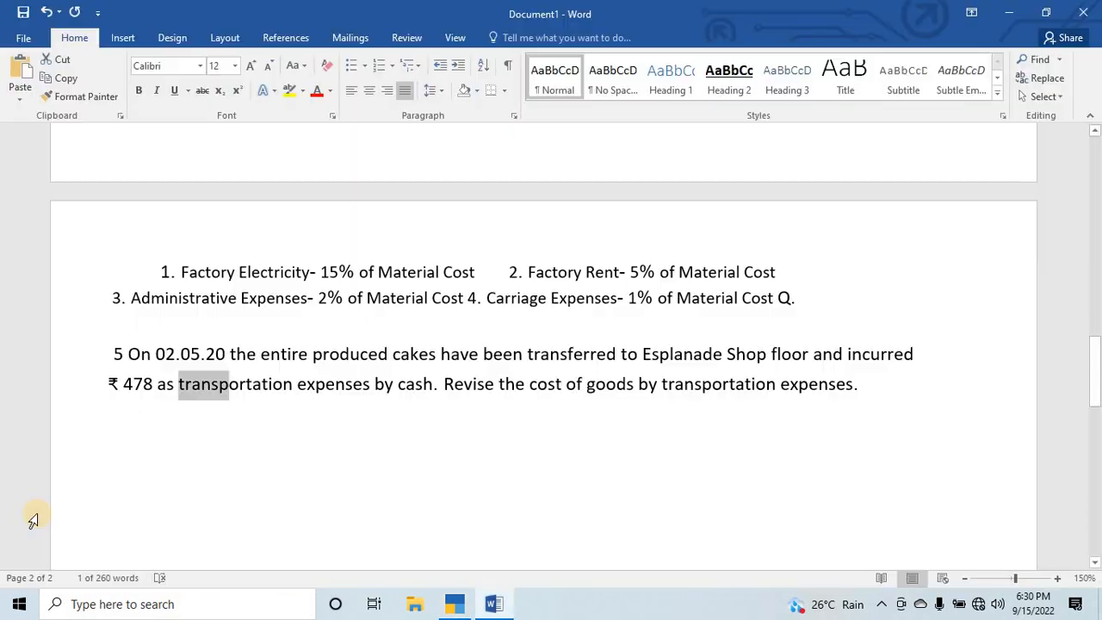
{"action": "key", "text": "alt+Tab"}
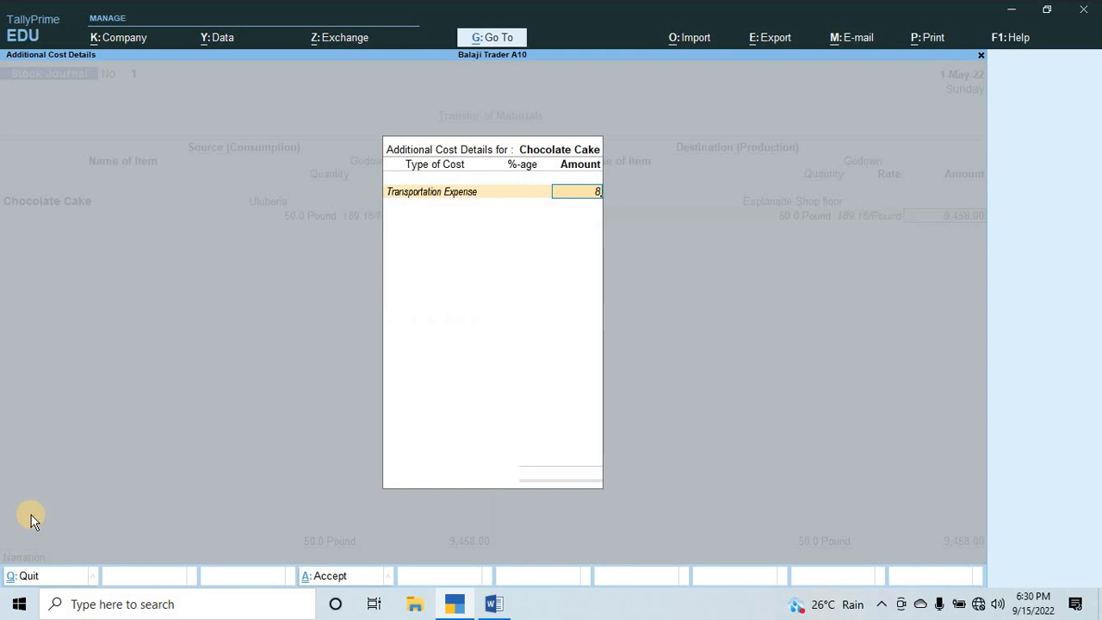
{"action": "key", "text": "Return"}
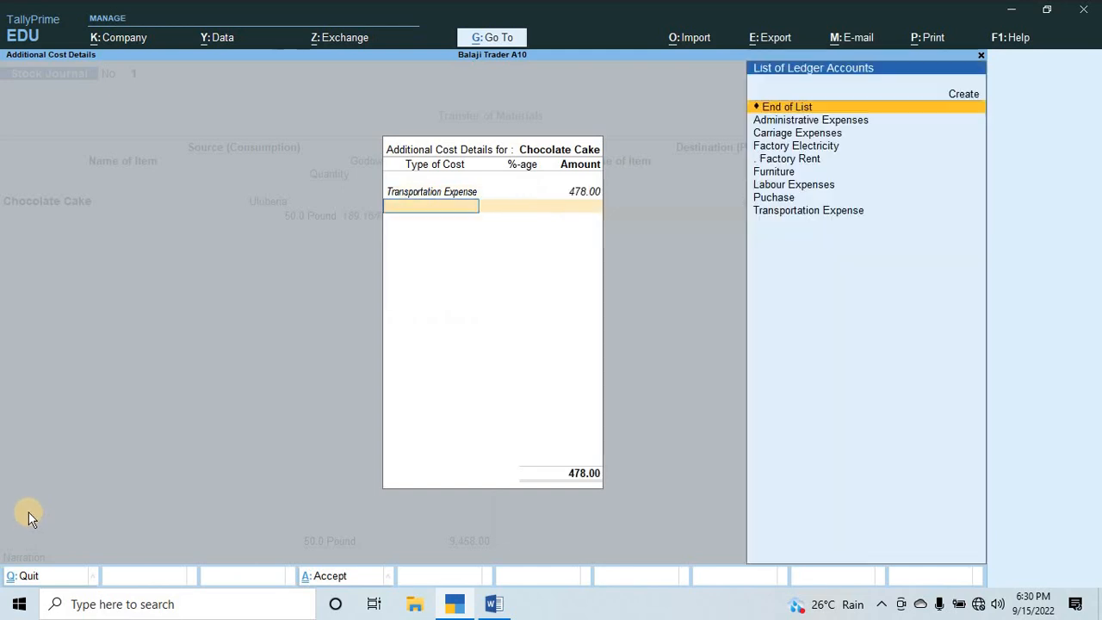
{"action": "key", "text": "Return"}
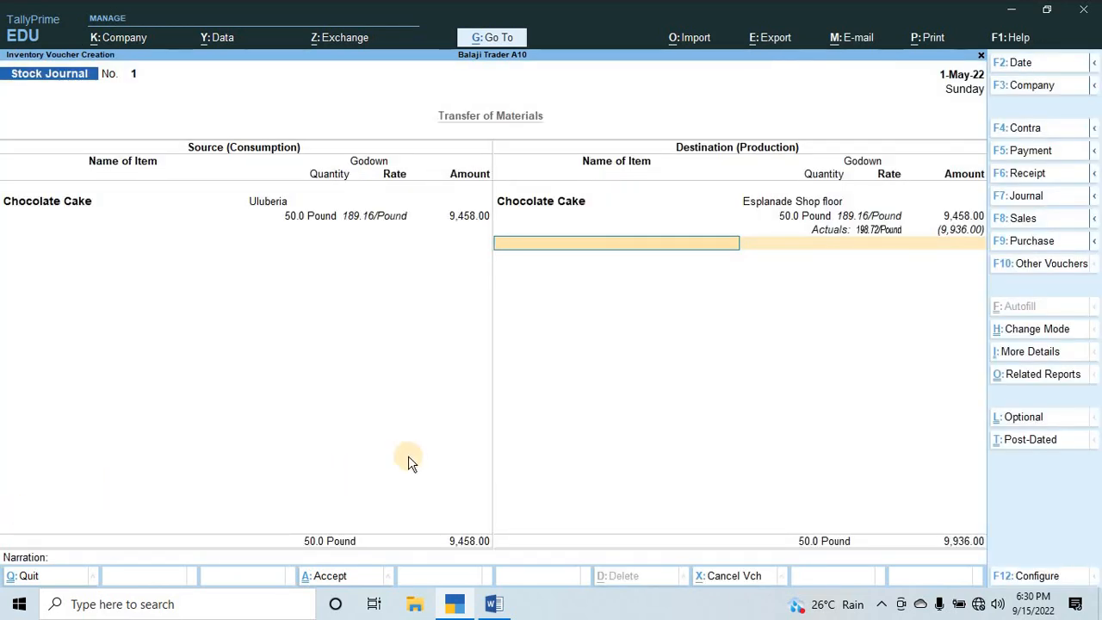
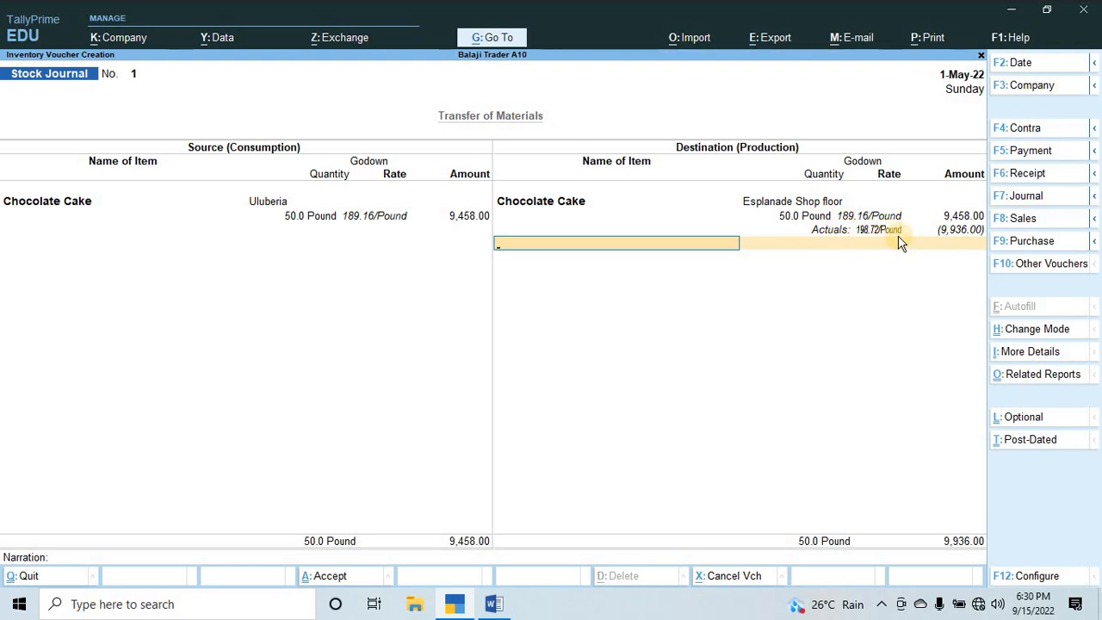
Finish the destination item list and enter "being goods transferd" as the stock journal's narration.
{"action": "key", "text": "Return"}
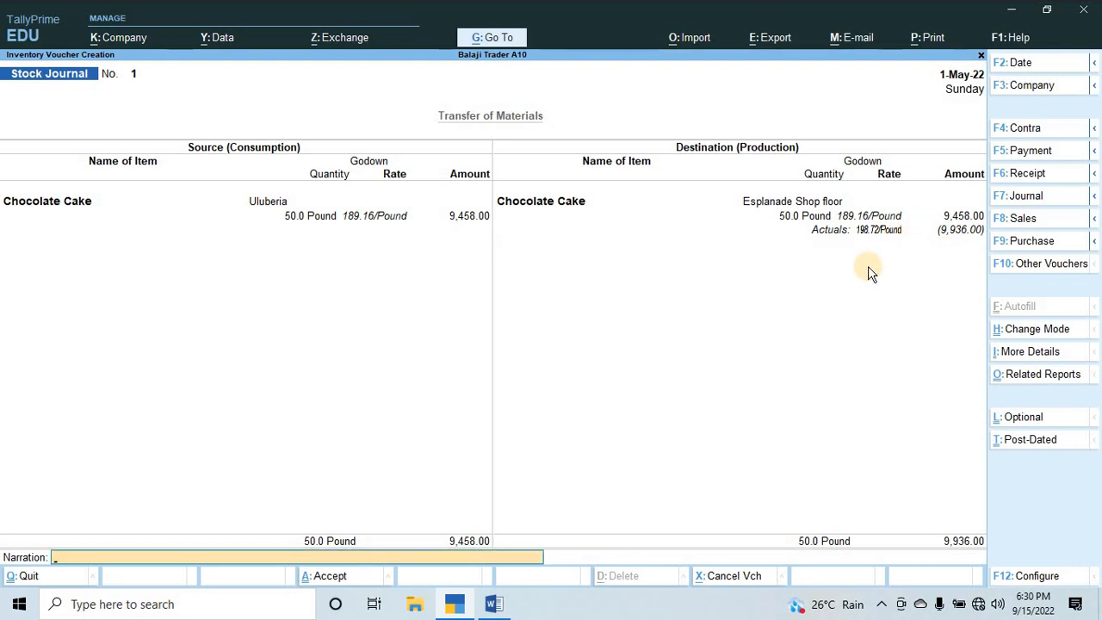
{"action": "type", "text": "being goods transferd"}
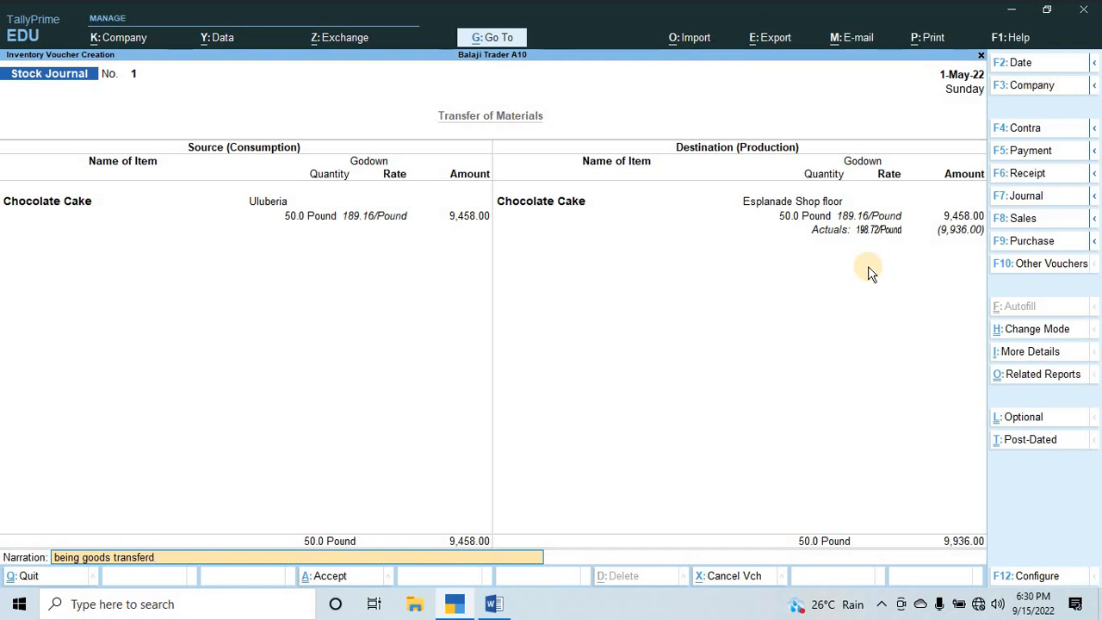
{"action": "key", "text": "Return"}
Check Q.5's date in the Word document, then date the stock journal 2-5-2022 and save it in TallyPrime.
{"action": "key", "text": "alt+Tab"}
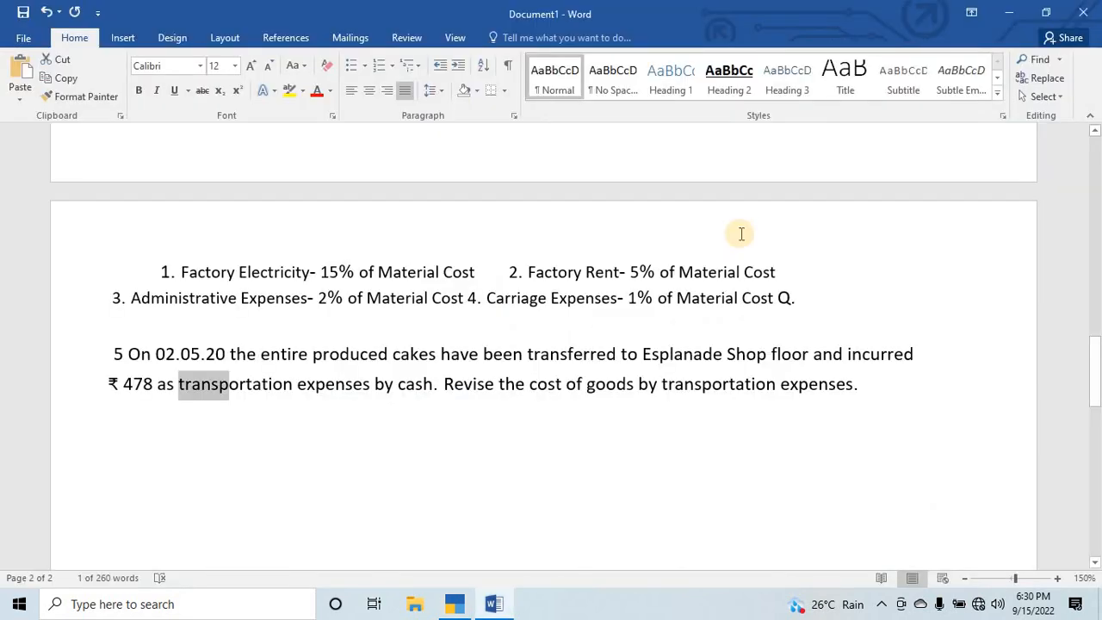
{"action": "key", "text": "alt+Tab"}
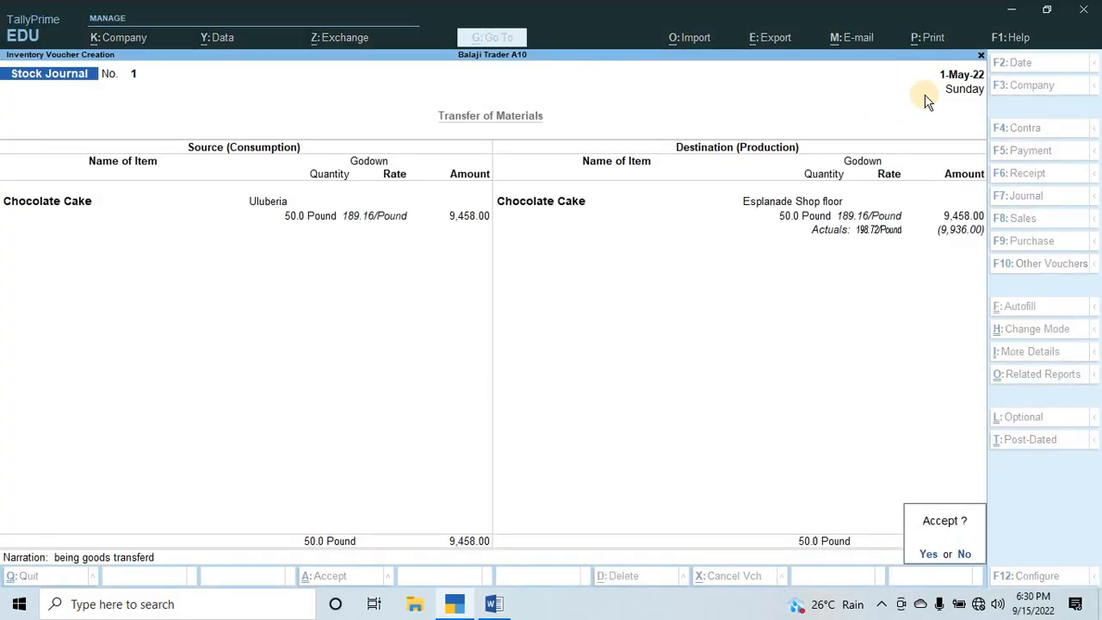
{"action": "key", "text": "F2"}
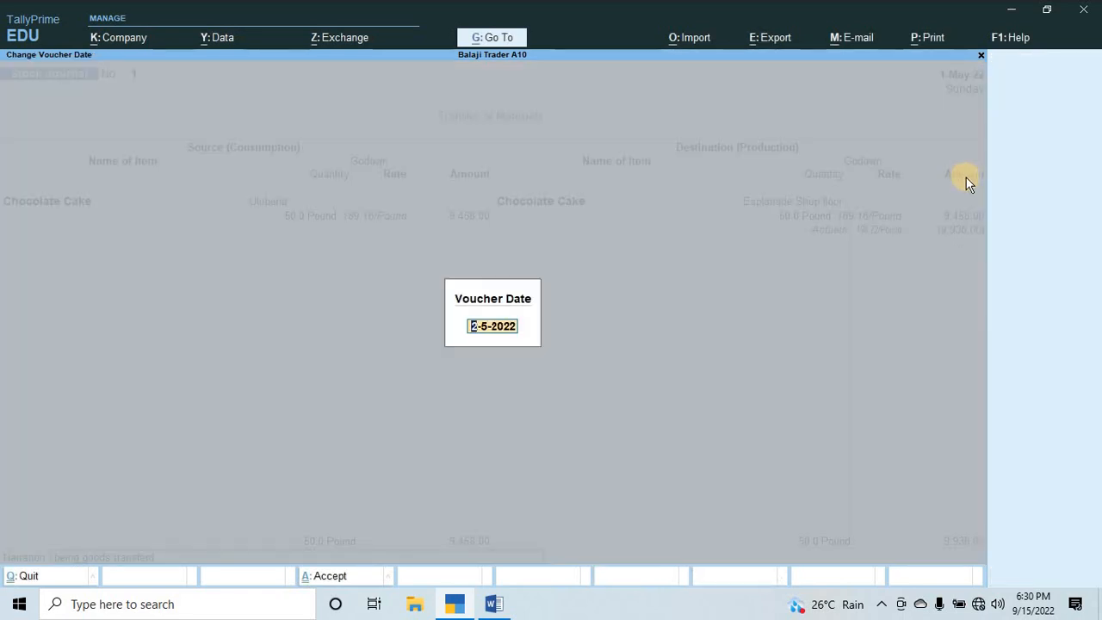
{"action": "type", "text": "2-5"}
{"action": "key", "text": "Return"}
{"action": "key", "text": "Return"}
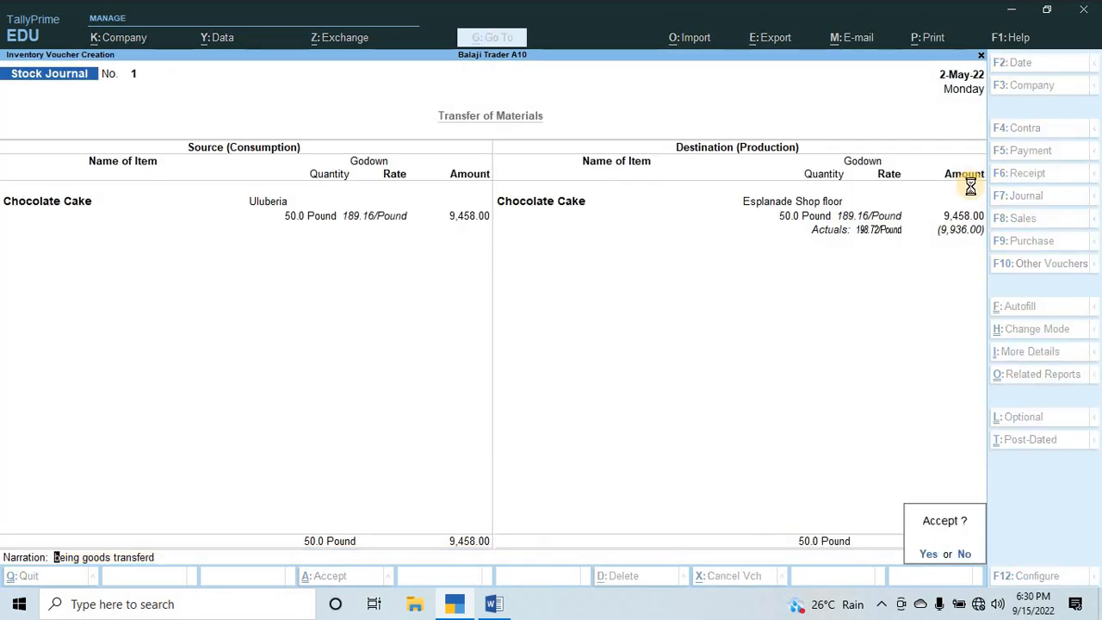
{"action": "key", "text": "Return"}
{"action": "key", "text": "Escape"}
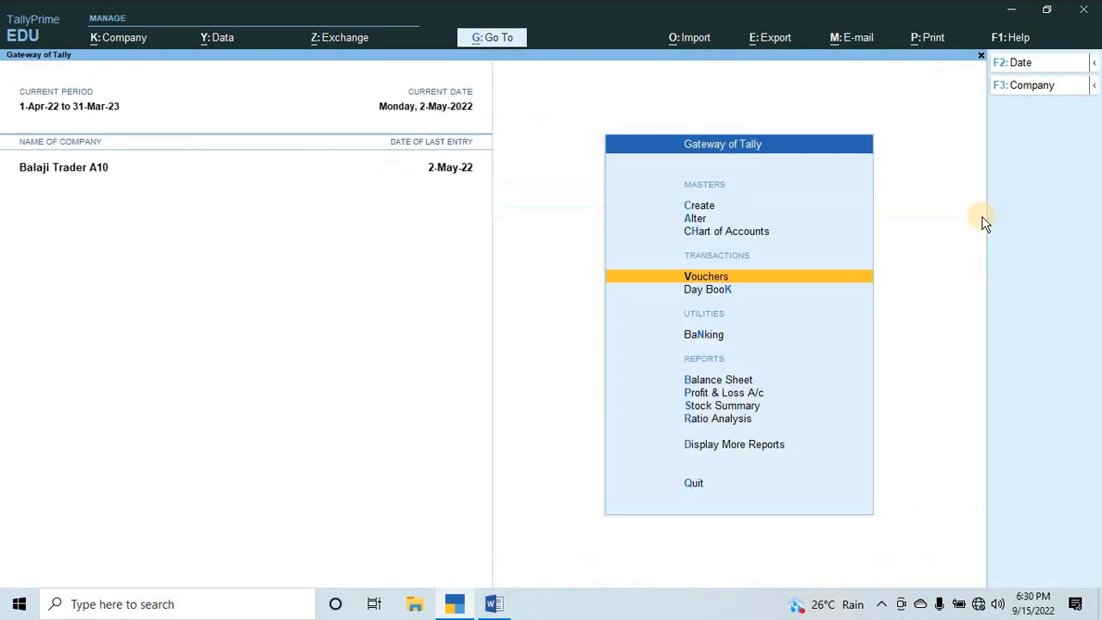
{"action": "key", "text": "Escape"}
{"action": "key", "text": "n"}
View the Stock Summary with the individual items listed under Finished Good and Row Material.
{"action": "key", "text": "Down"}
{"action": "key", "text": "Down"}
{"action": "key", "text": "Down"}
{"action": "key", "text": "Down"}
{"action": "key", "text": "Down"}
{"action": "key", "text": "Down"}
{"action": "key", "text": "Down"}
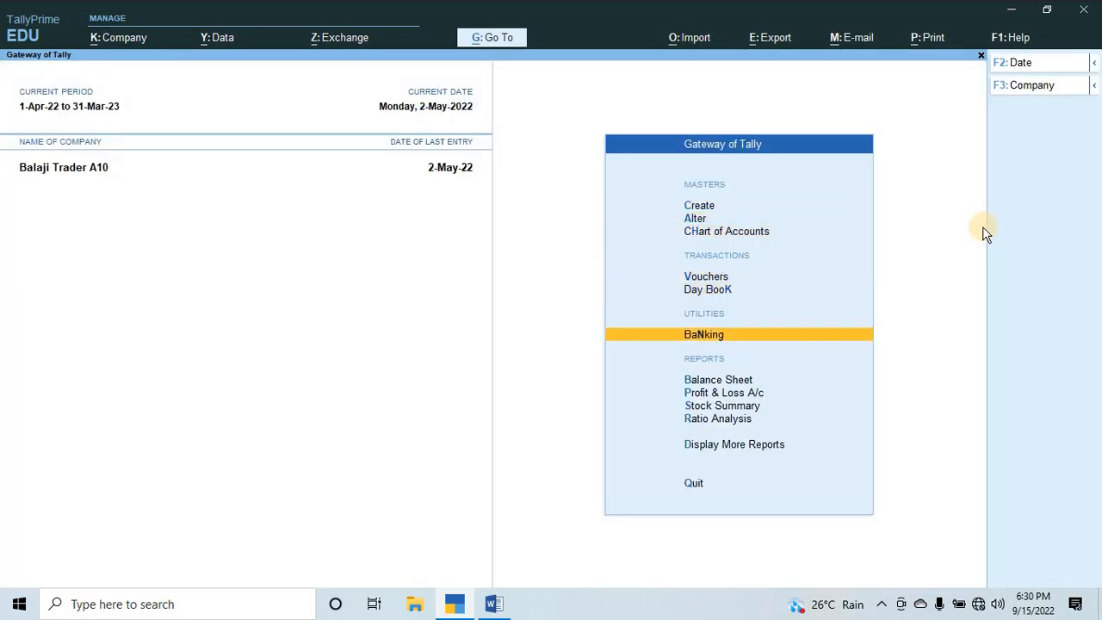
{"action": "key", "text": "Down"}
{"action": "key", "text": "Return"}
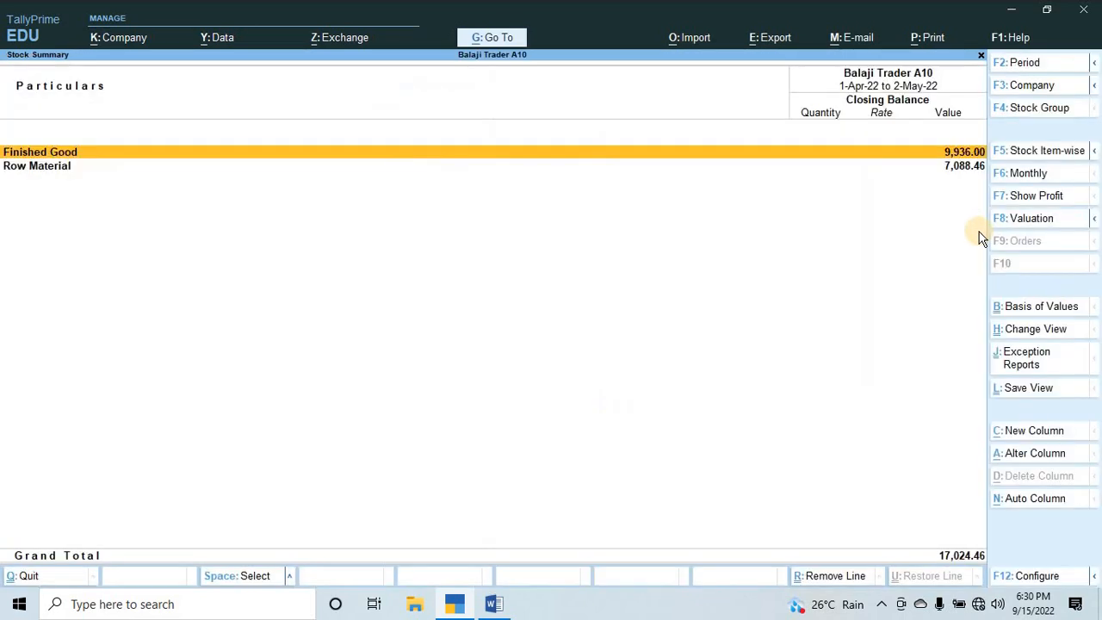
{"action": "key", "text": "alt+F1"}
{"action": "key", "text": "Down"}
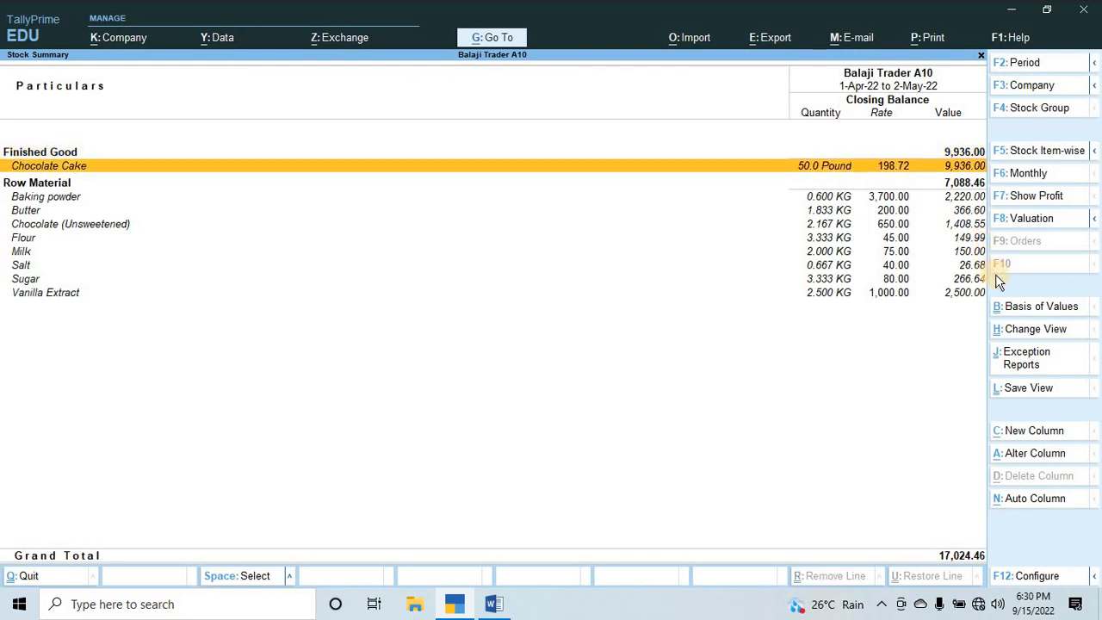
Close the Stock Summary and bring up the list of further reports.
{"action": "key", "text": "Escape"}
{"action": "key", "text": "Down"}
{"action": "key", "text": "Down"}
{"action": "key", "text": "Down"}
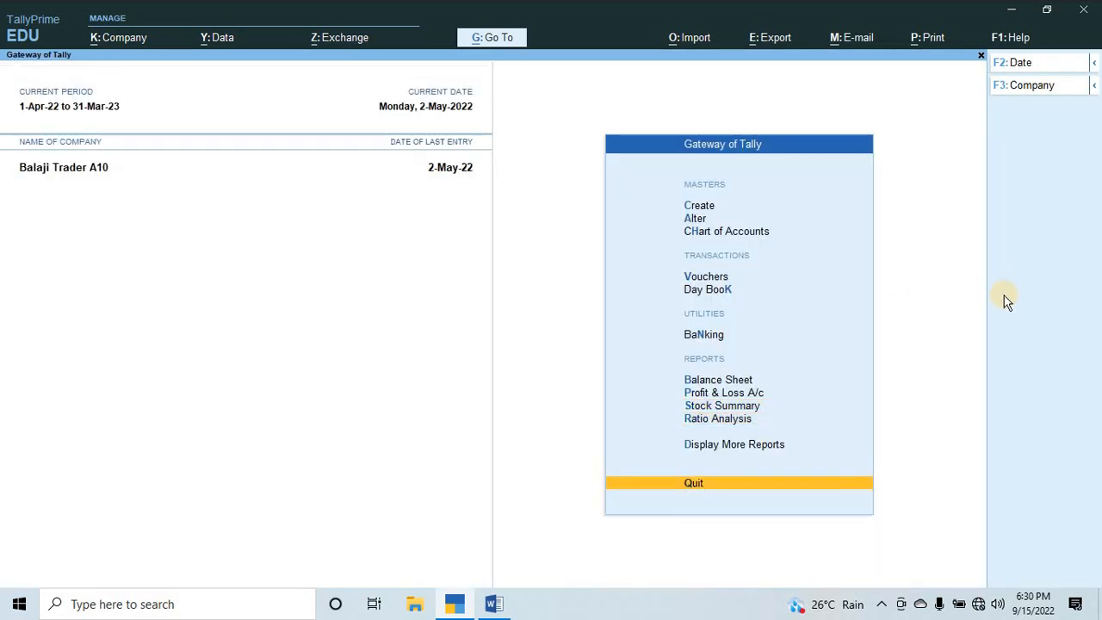
{"action": "key", "text": "Up"}
{"action": "key", "text": "Return"}
{"action": "key", "text": "Down"}
{"action": "key", "text": "Down"}
{"action": "key", "text": "Down"}
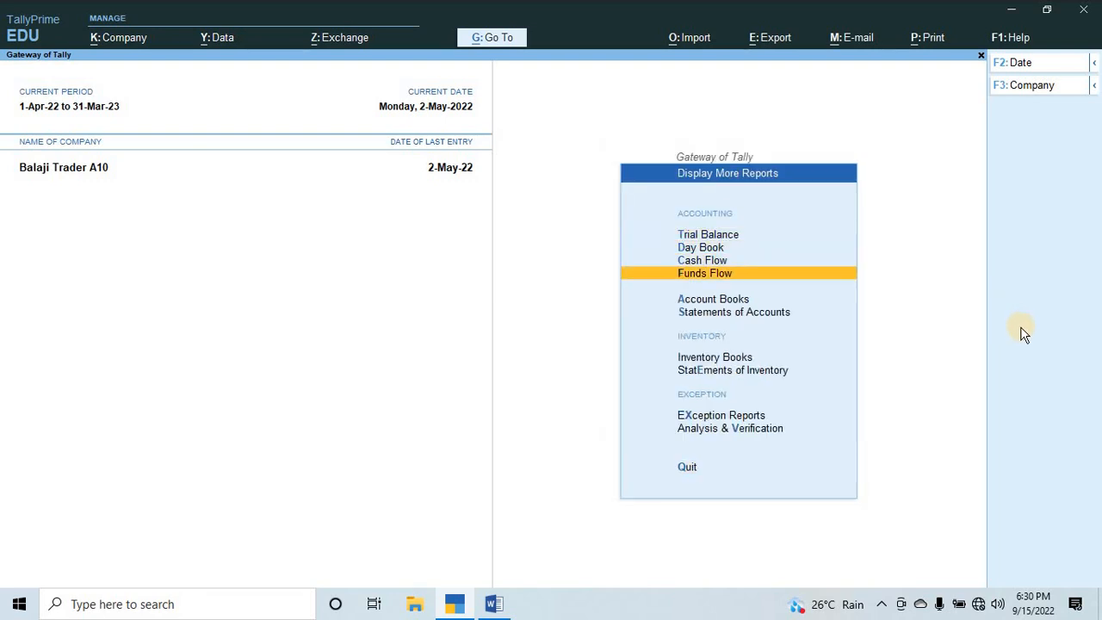
{"action": "key", "text": "Down"}
{"action": "key", "text": "Down"}
{"action": "key", "text": "Return"}
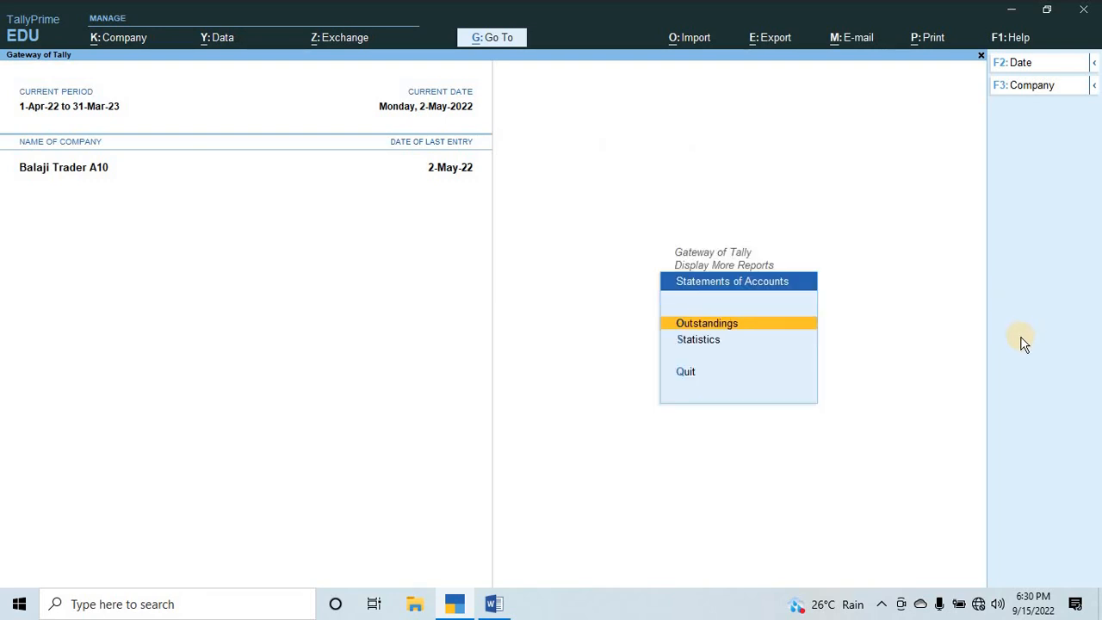
{"action": "key", "text": "Escape"}
{"action": "key", "text": "Up"}
{"action": "key", "text": "Return"}
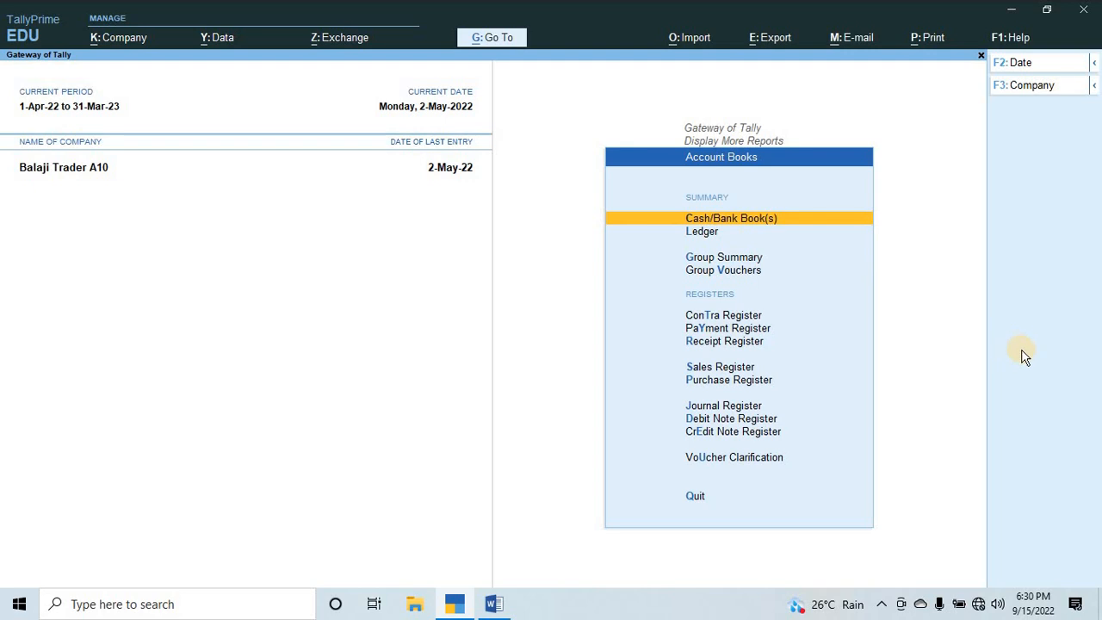
{"action": "key", "text": "Escape"}
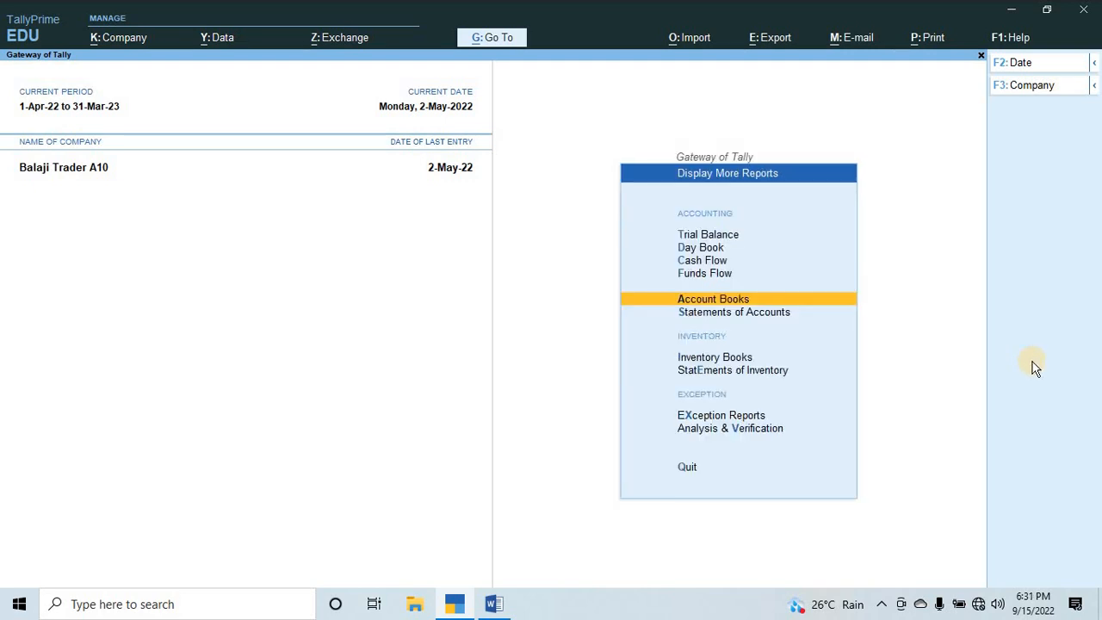
{"action": "key", "text": "Down"}
{"action": "key", "text": "Down"}
{"action": "key", "text": "Down"}
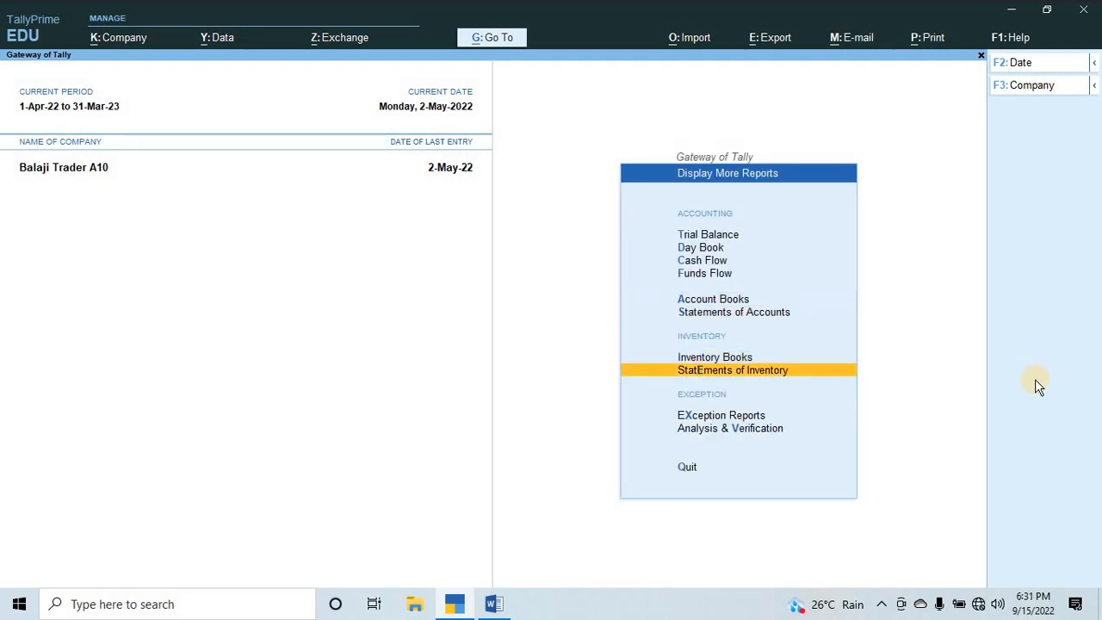
{"action": "key", "text": "Return"}
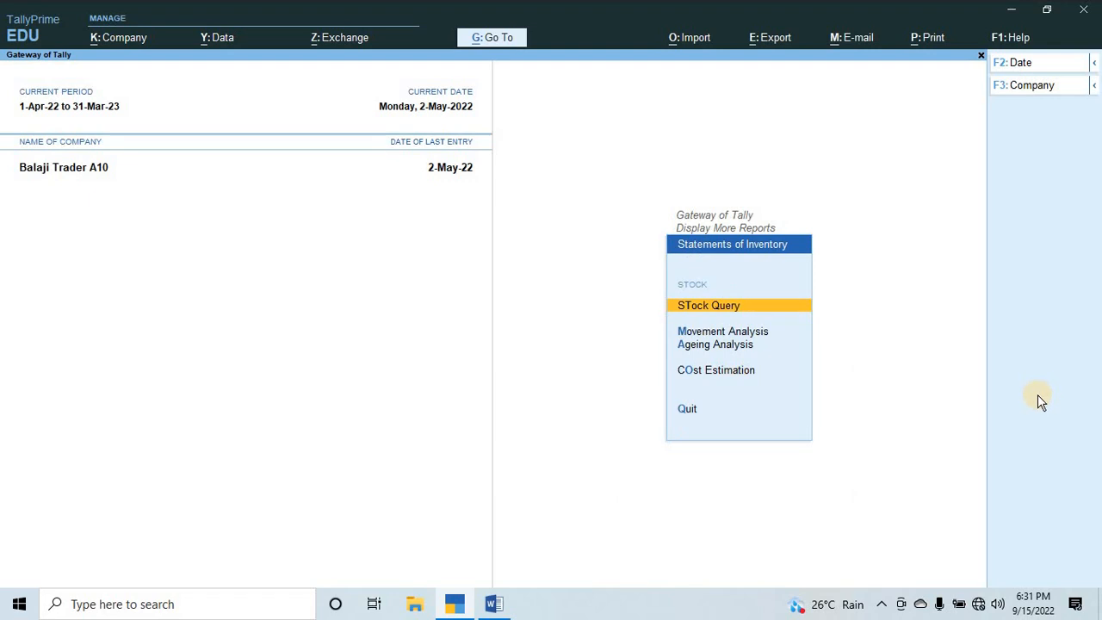
{"action": "key", "text": "Escape"}
{"action": "key", "text": "Up"}
{"action": "key", "text": "Return"}
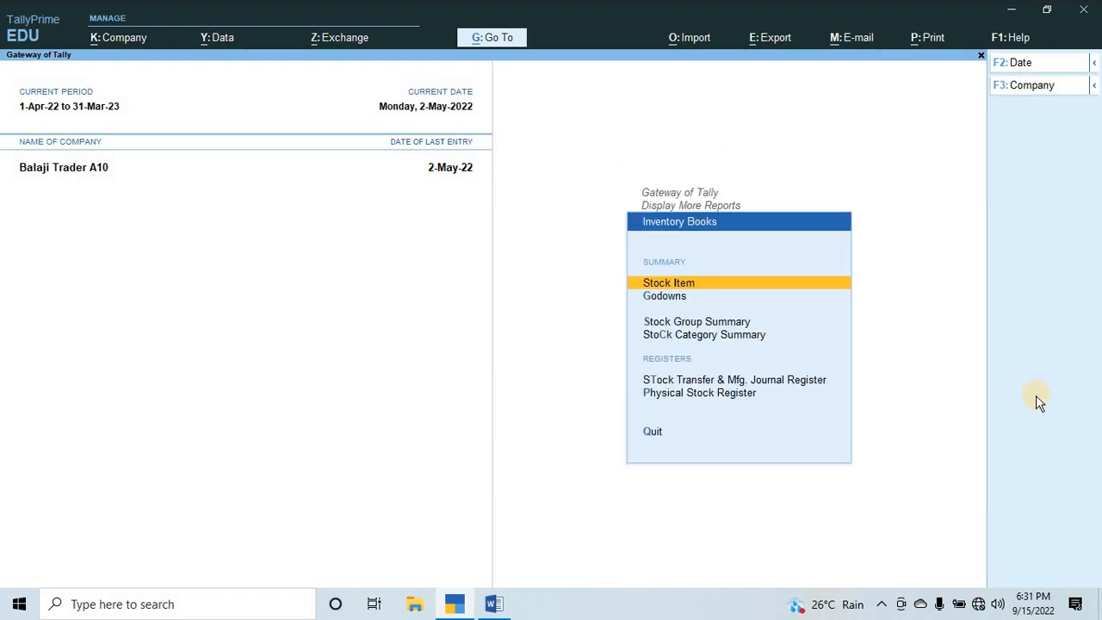
{"action": "key", "text": "Escape"}
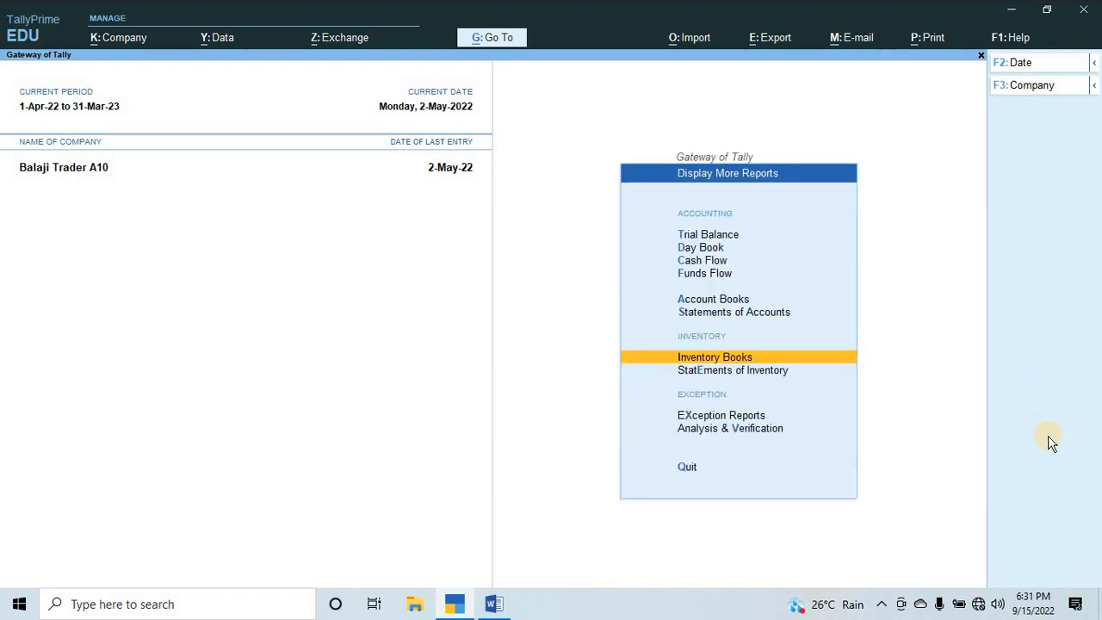
View the godown summary for Esplanade Shop floor in the inventory books, then return to the godown list.
{"action": "key", "text": "Return"}
{"action": "key", "text": "Down"}
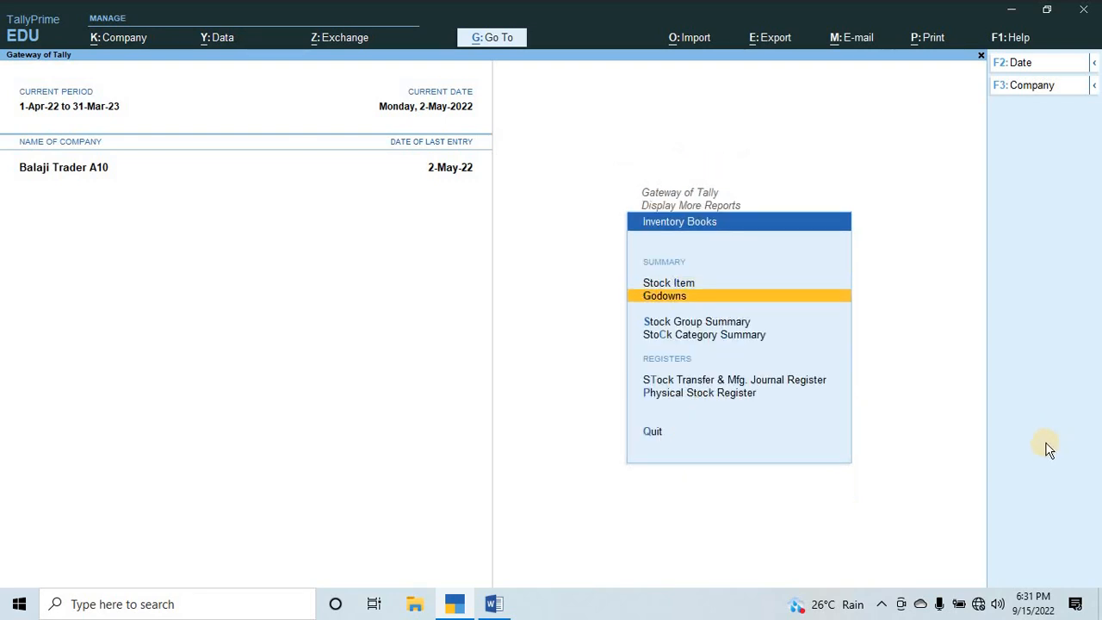
{"action": "key", "text": "Return"}
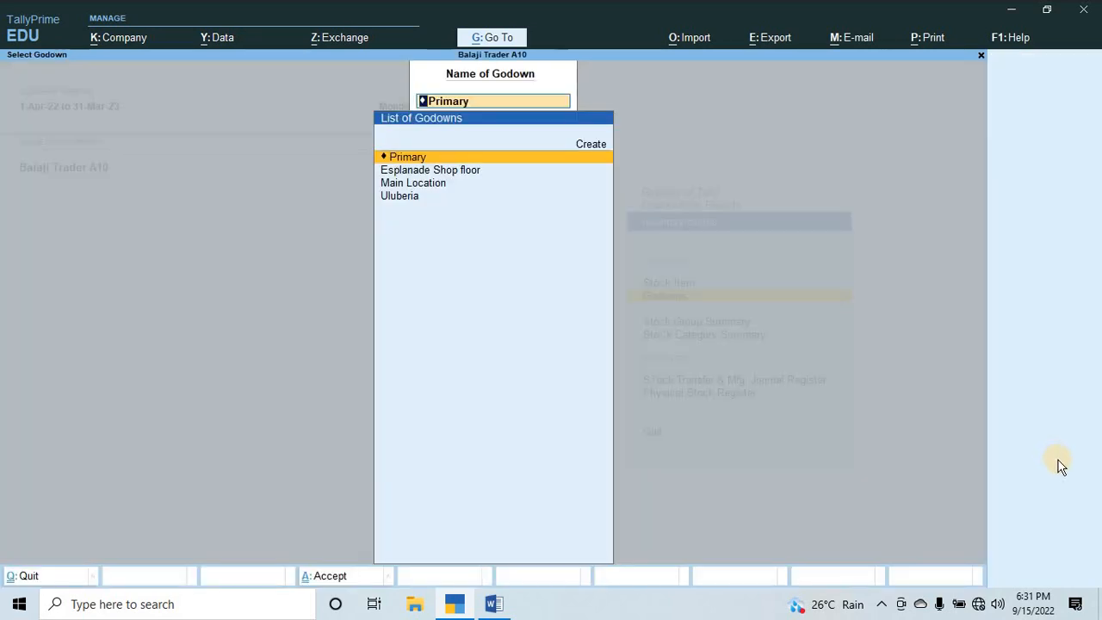
{"action": "key", "text": "Down"}
{"action": "key", "text": "Return"}
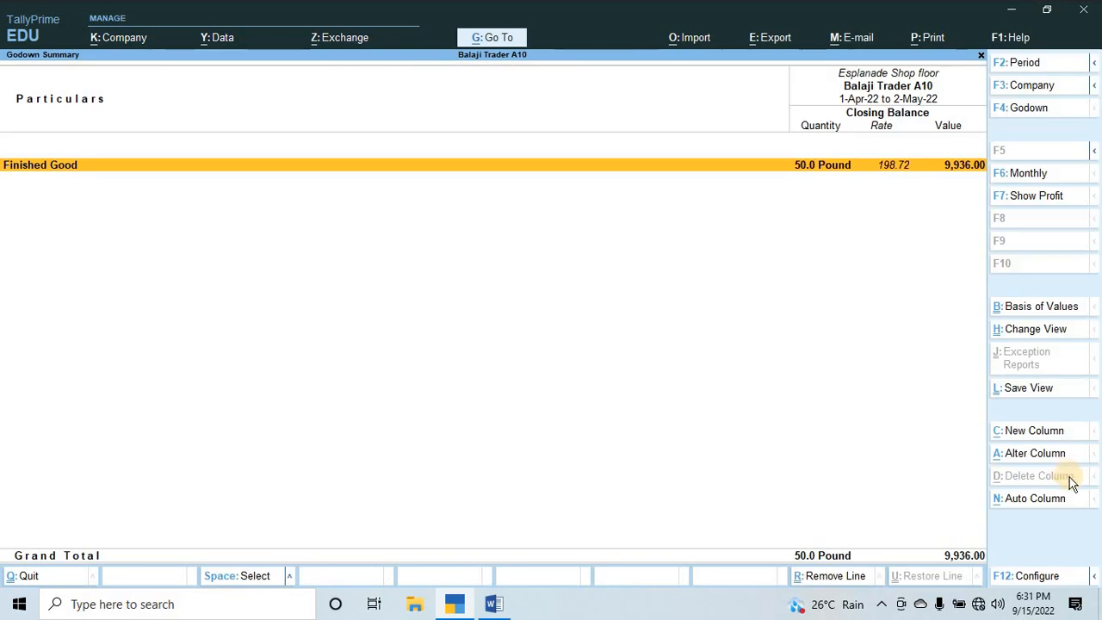
{"action": "key", "text": "Escape"}
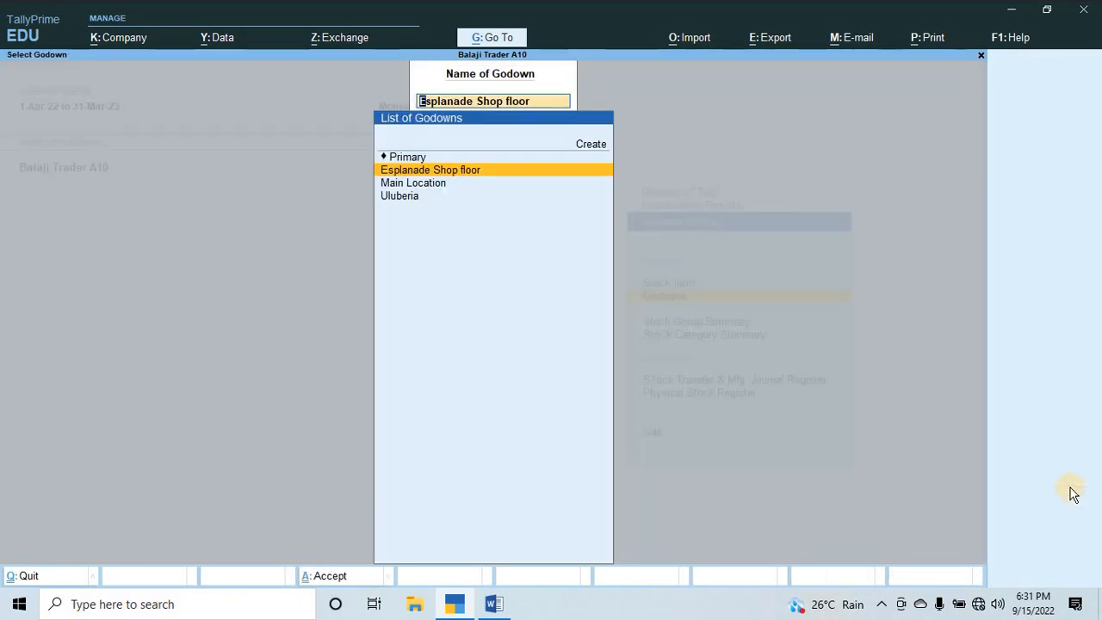
Review the Uluberia godown summary with its individual raw material items, then leave the inventory books.
{"action": "key", "text": "Down"}
{"action": "key", "text": "Down"}
{"action": "key", "text": "Return"}
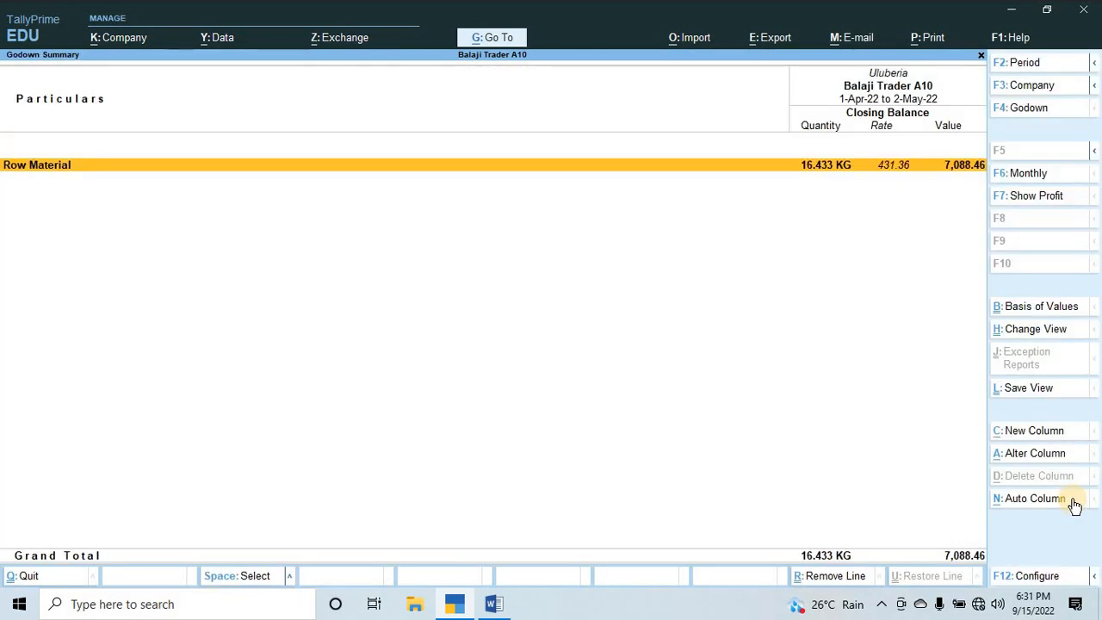
{"action": "key", "text": "alt+f5"}
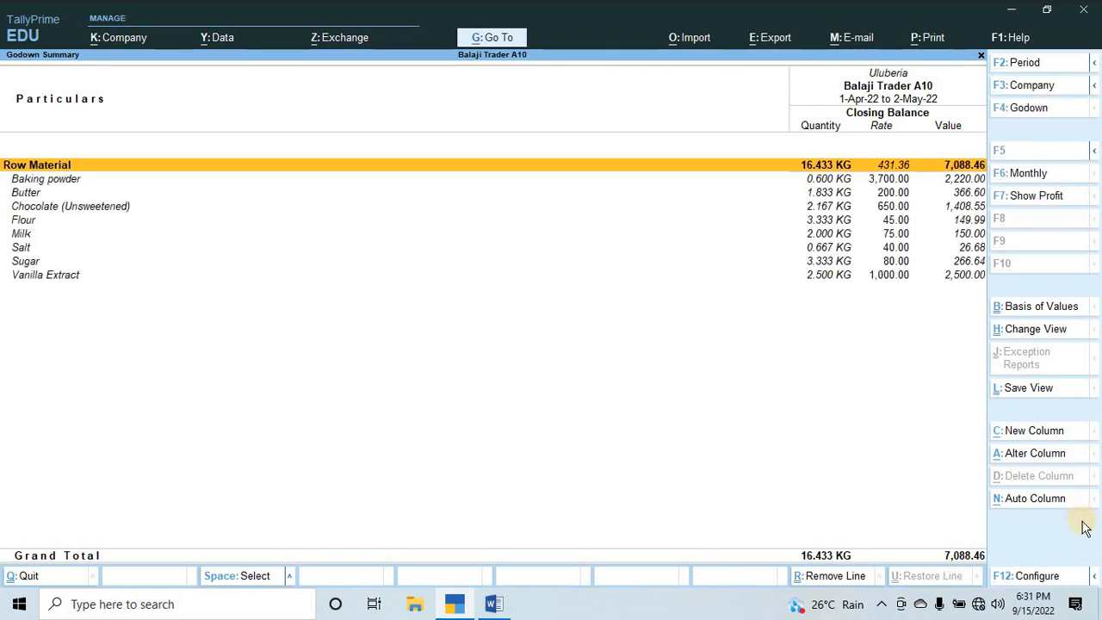
{"action": "key", "text": "Down"}
{"action": "key", "text": "Down"}
{"action": "key", "text": "Down"}
{"action": "key", "text": "Down"}
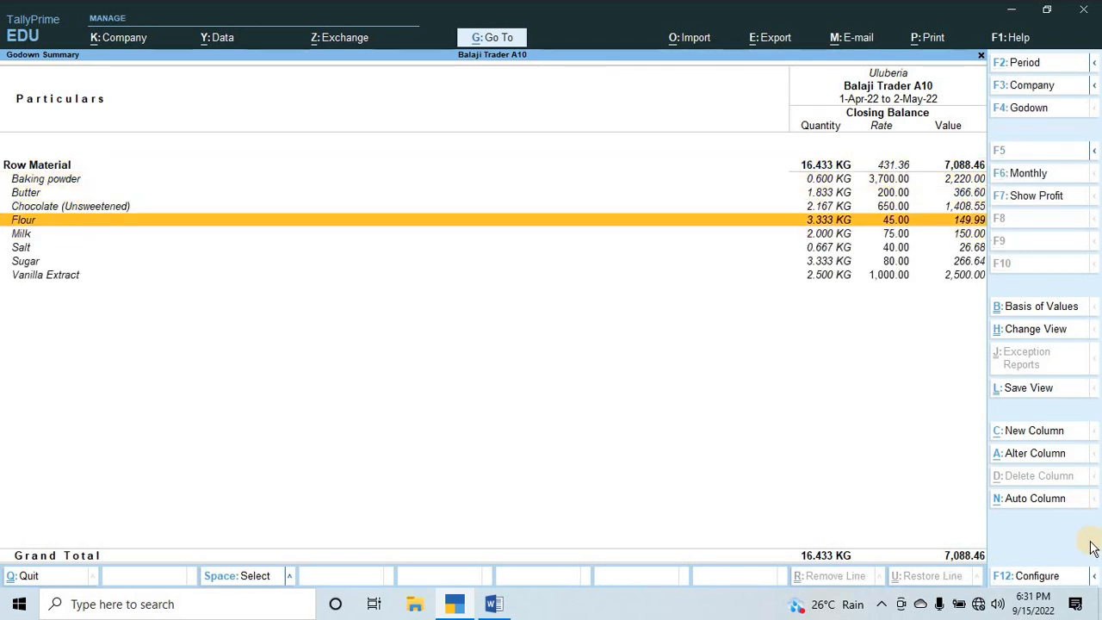
{"action": "key", "text": "Up"}
{"action": "key", "text": "Up"}
{"action": "key", "text": "Up"}
{"action": "key", "text": "Up"}
{"action": "key", "text": "Escape"}
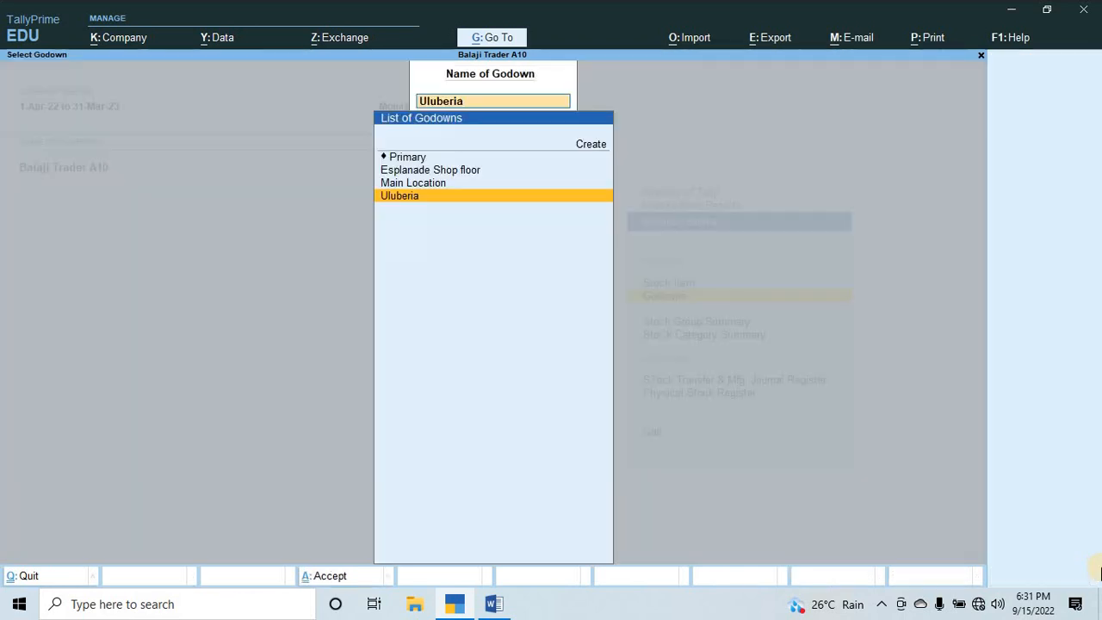
{"action": "key", "text": "Escape"}
{"action": "key", "text": "Escape"}
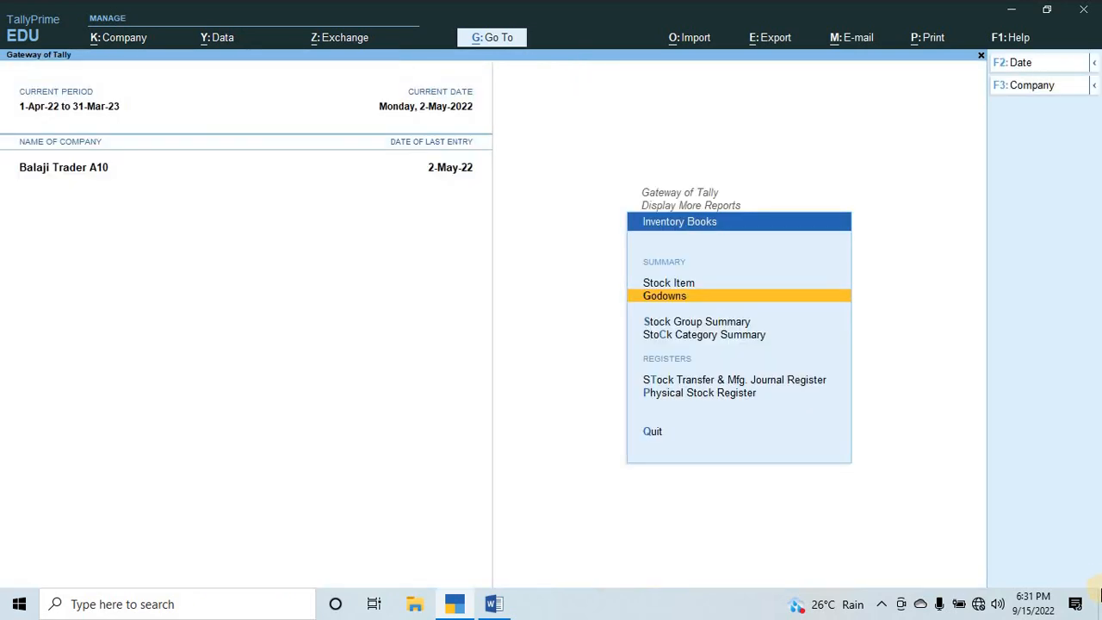
{"action": "key", "text": "Down"}
{"action": "key", "text": "Escape"}
Review the Stock Query for Baking powder, then return to the Gateway of Tally.
{"action": "key", "text": "Down"}
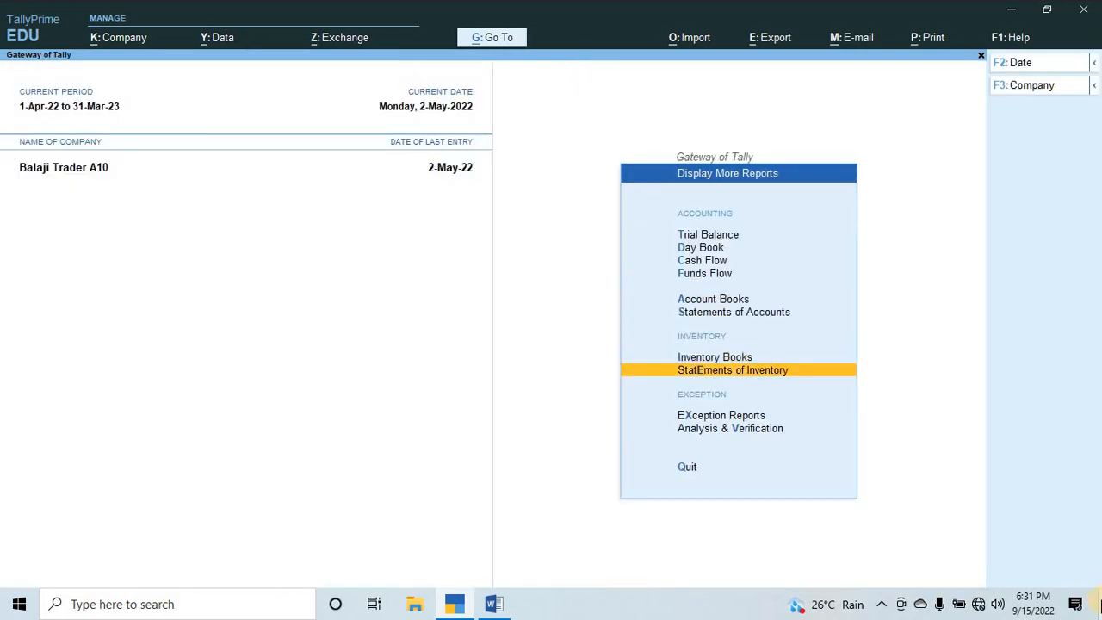
{"action": "key", "text": "Return"}
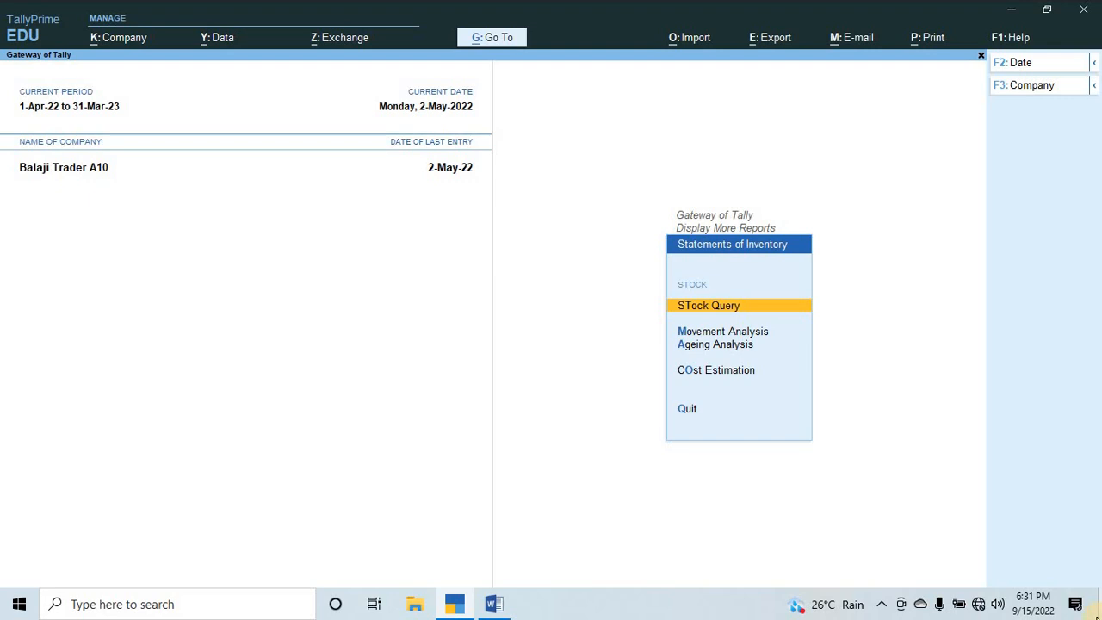
{"action": "key", "text": "Return"}
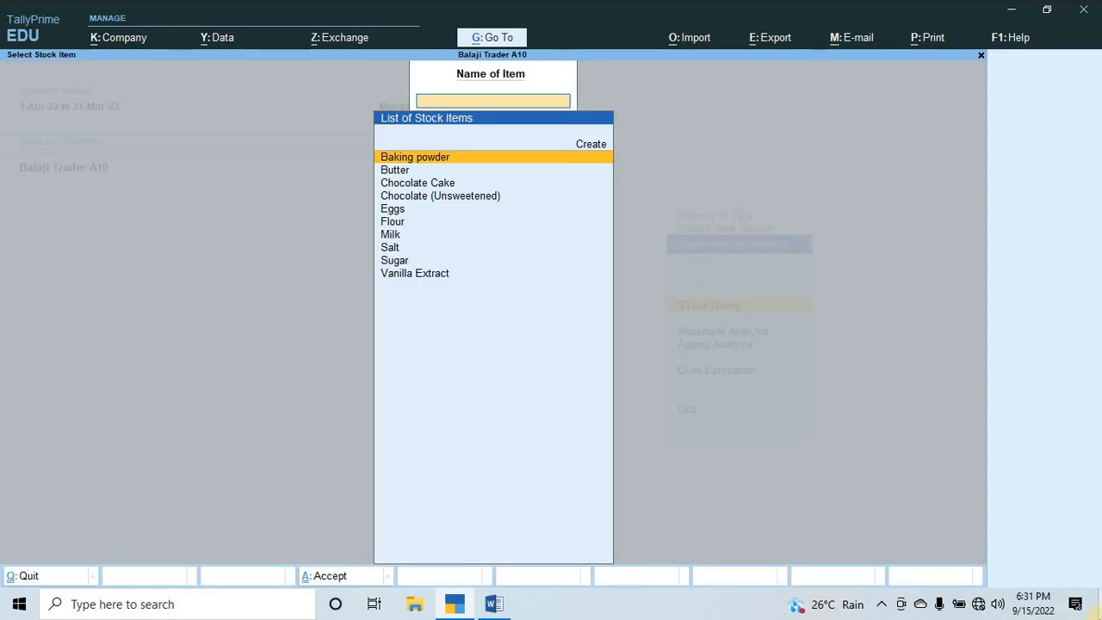
{"action": "key", "text": "Return"}
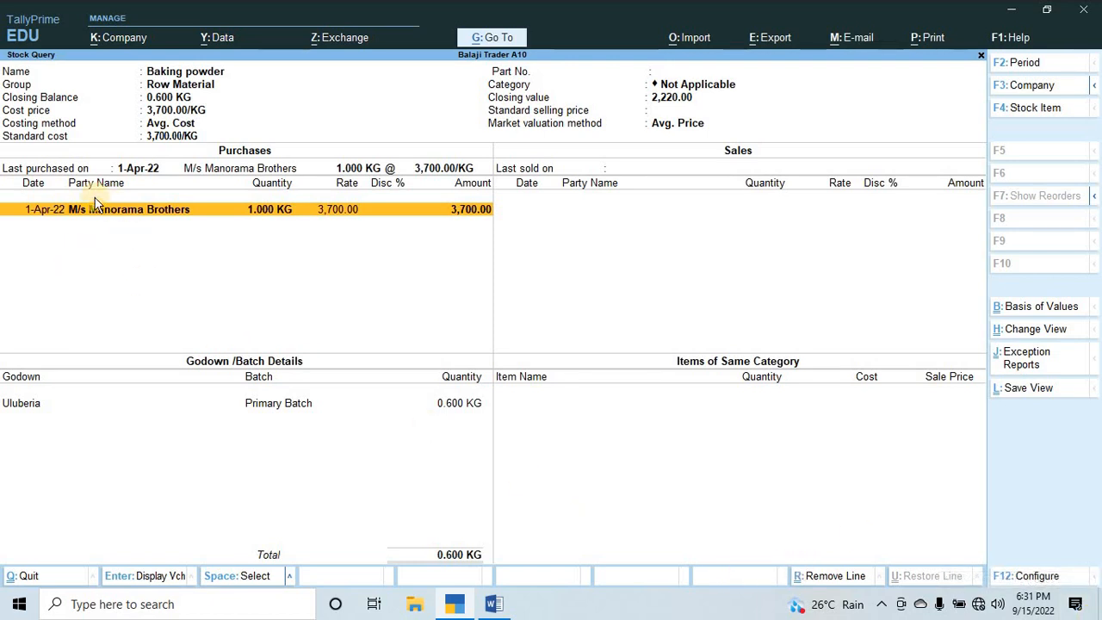
{"action": "key", "text": "Escape"}
{"action": "key", "text": "Escape"}
{"action": "key", "text": "Escape"}
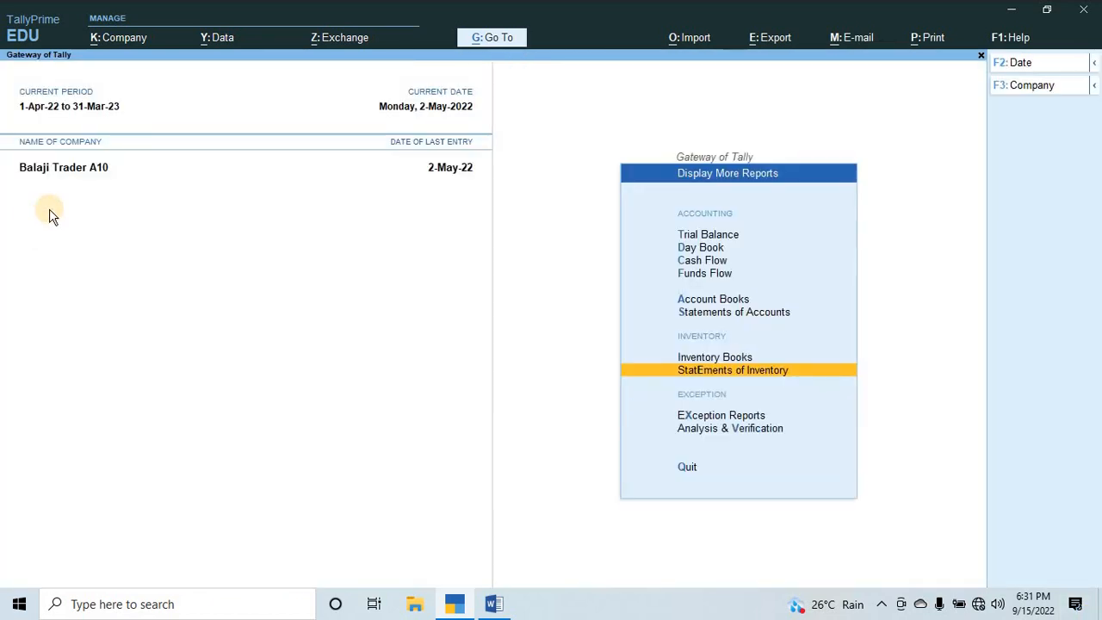
{"action": "key", "text": "Escape"}
{"action": "key", "text": "Escape"}
{"action": "key", "text": "Escape"}
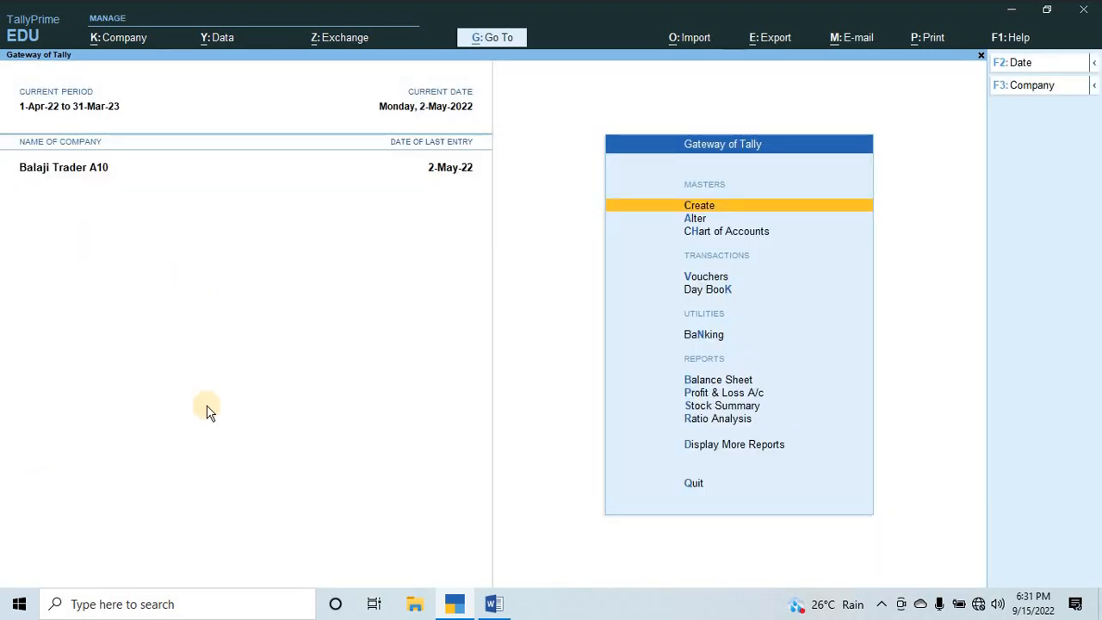